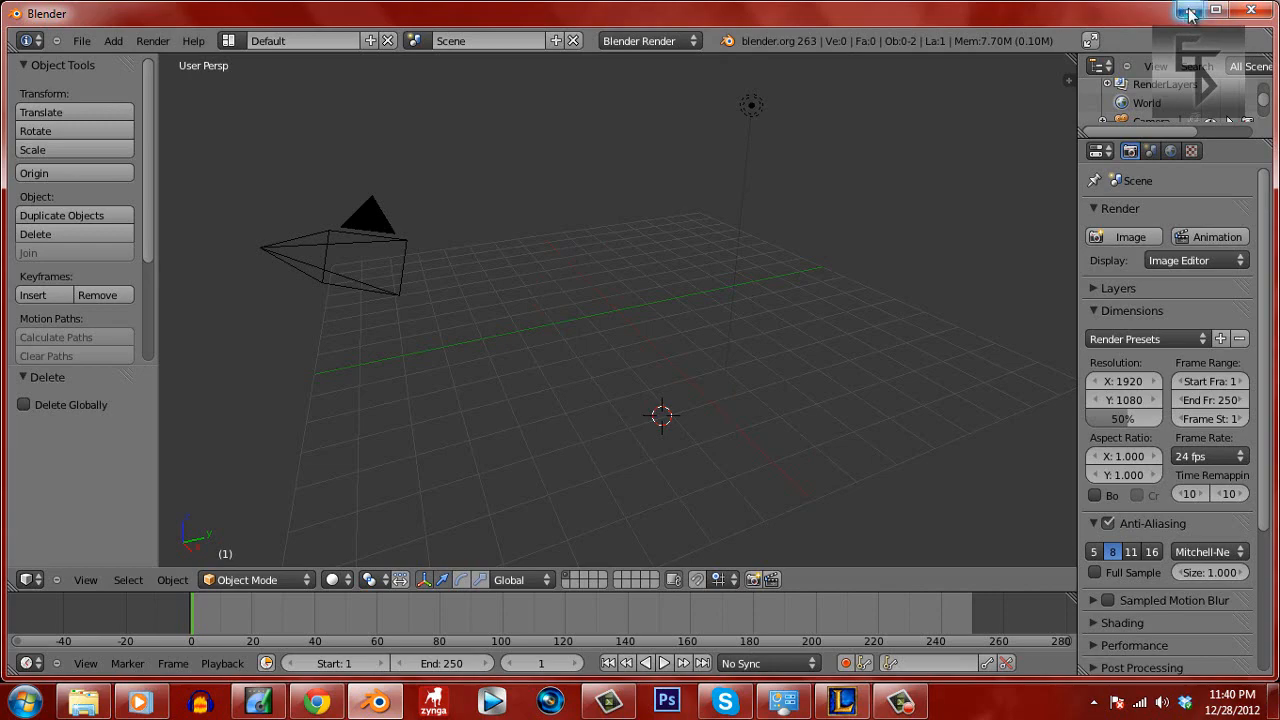
Switch to Chrome and download the Zentropa font from dafont.com, saving it as zentropa in the Downloads folder
left_click(1193, 12)
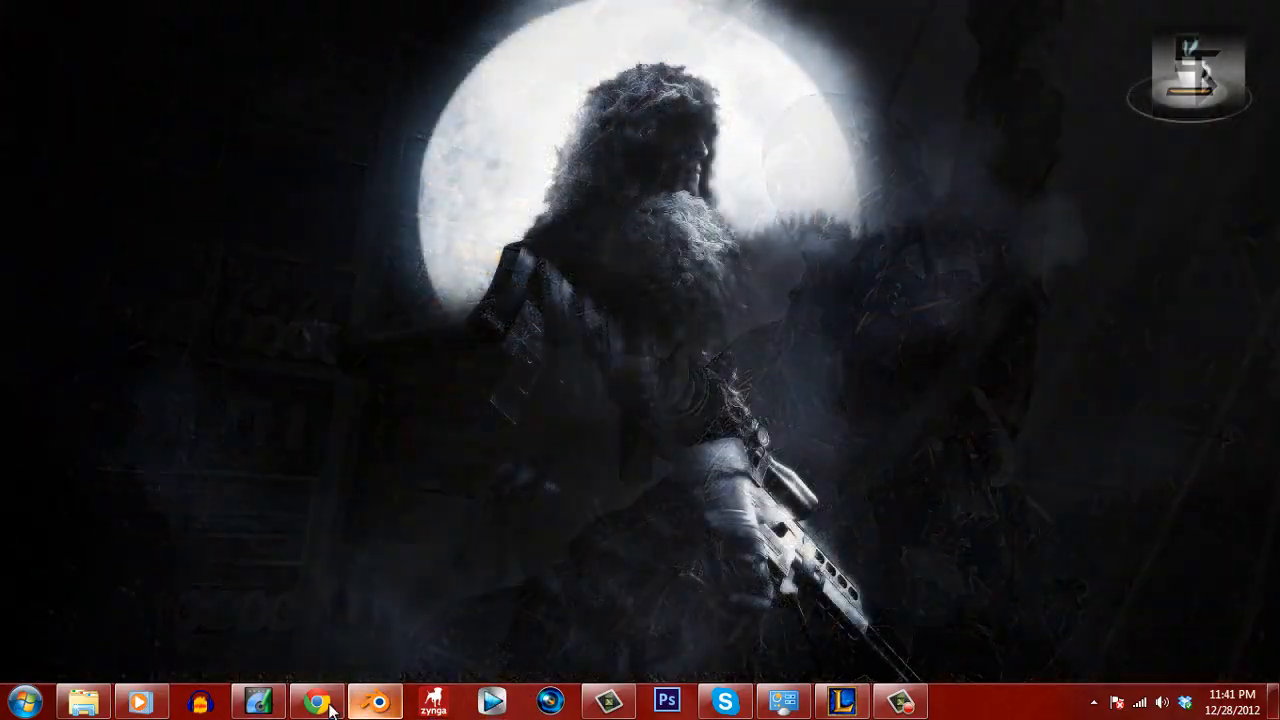
left_click(326, 704)
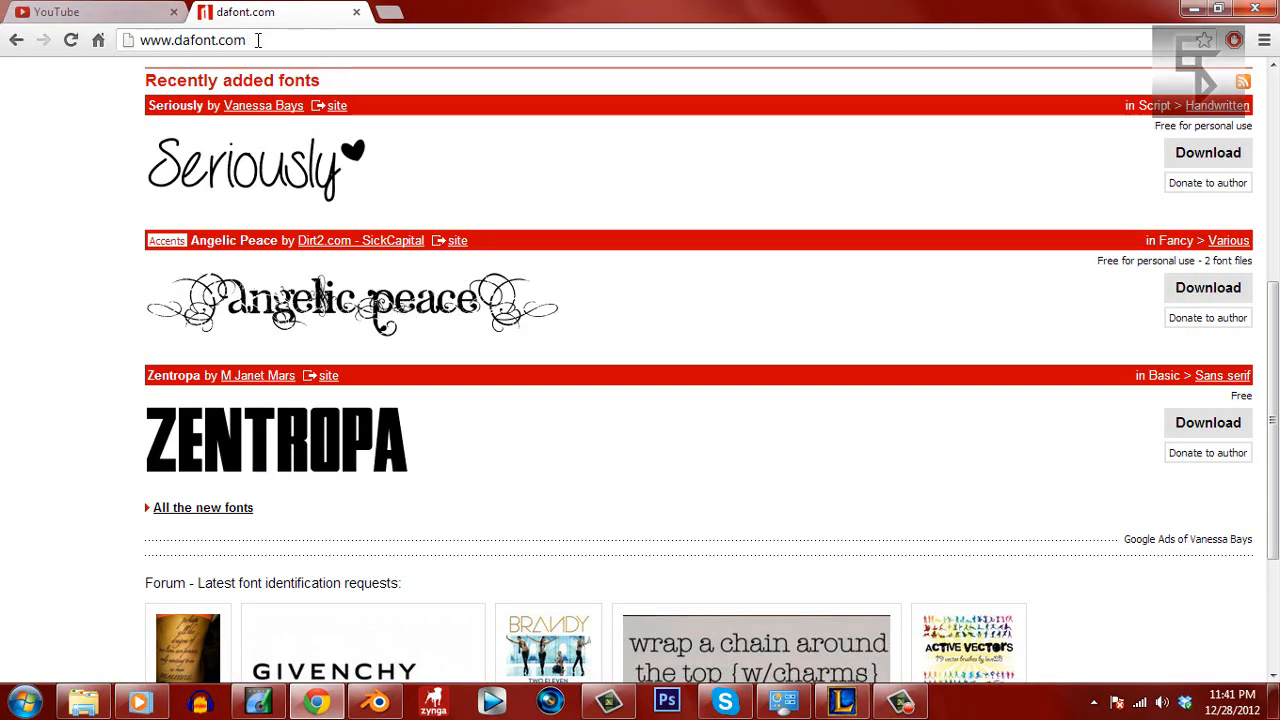
left_click(144, 48)
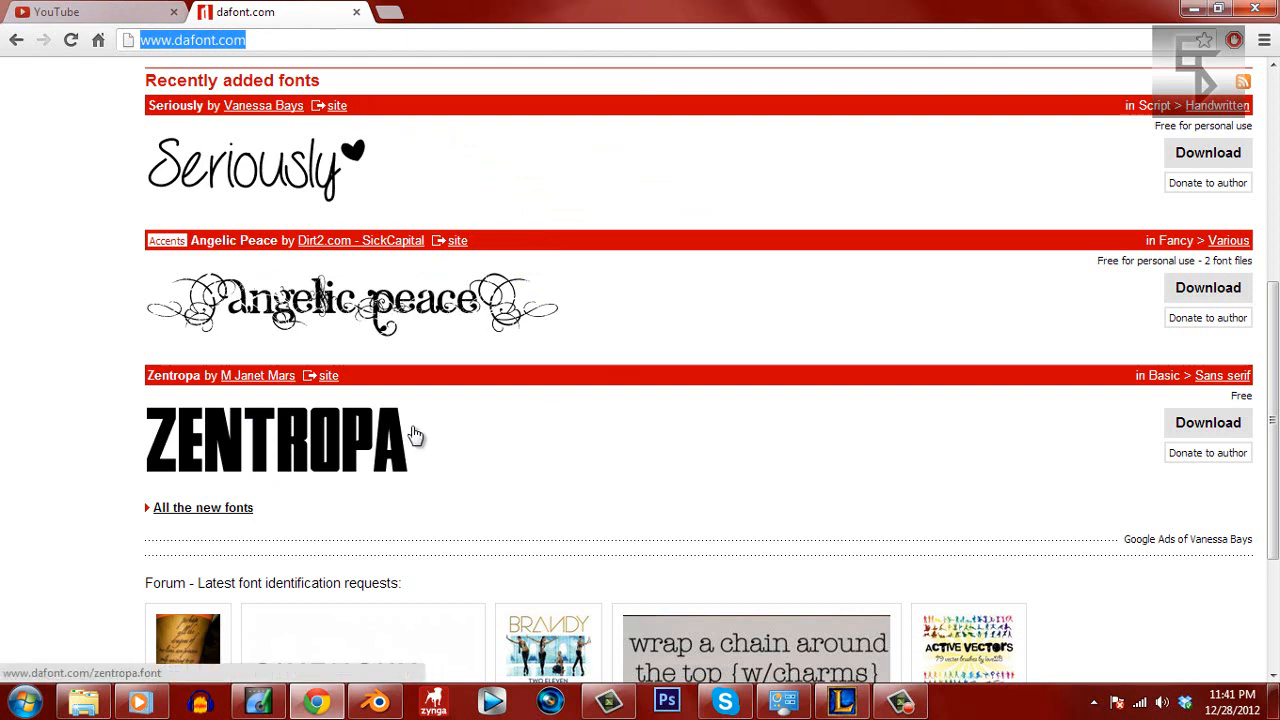
left_click(1208, 424)
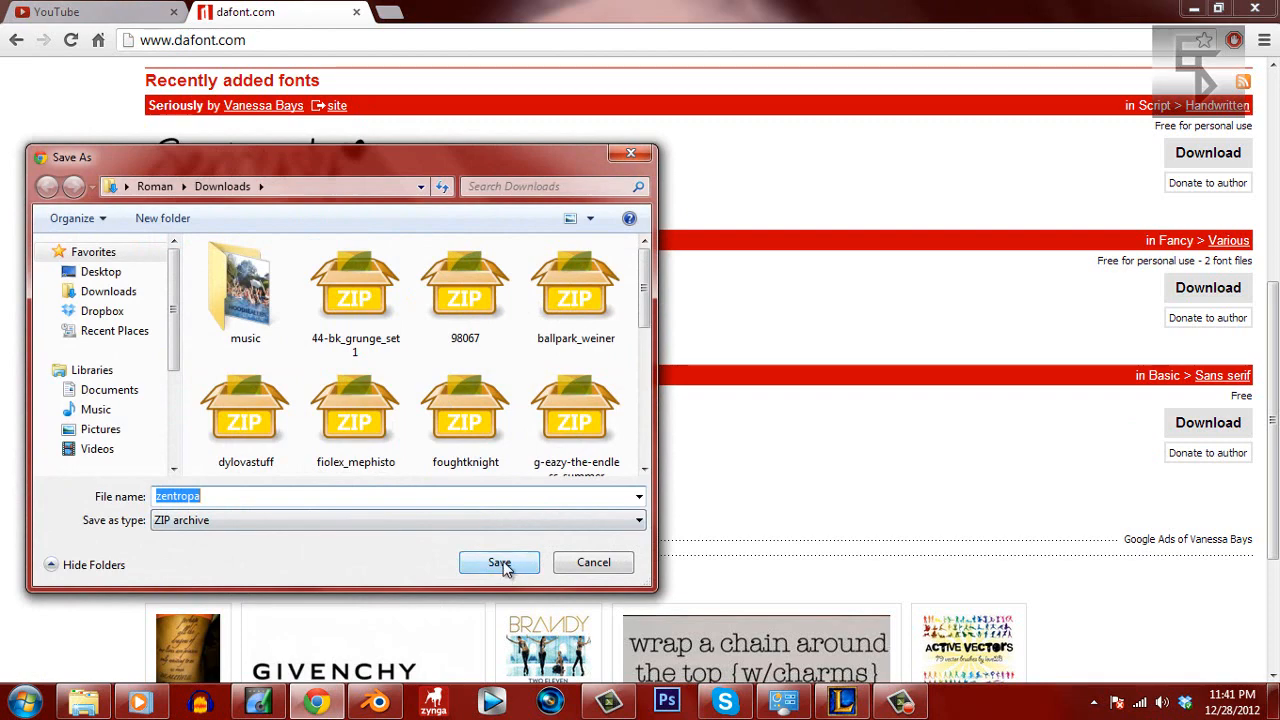
left_click(500, 563)
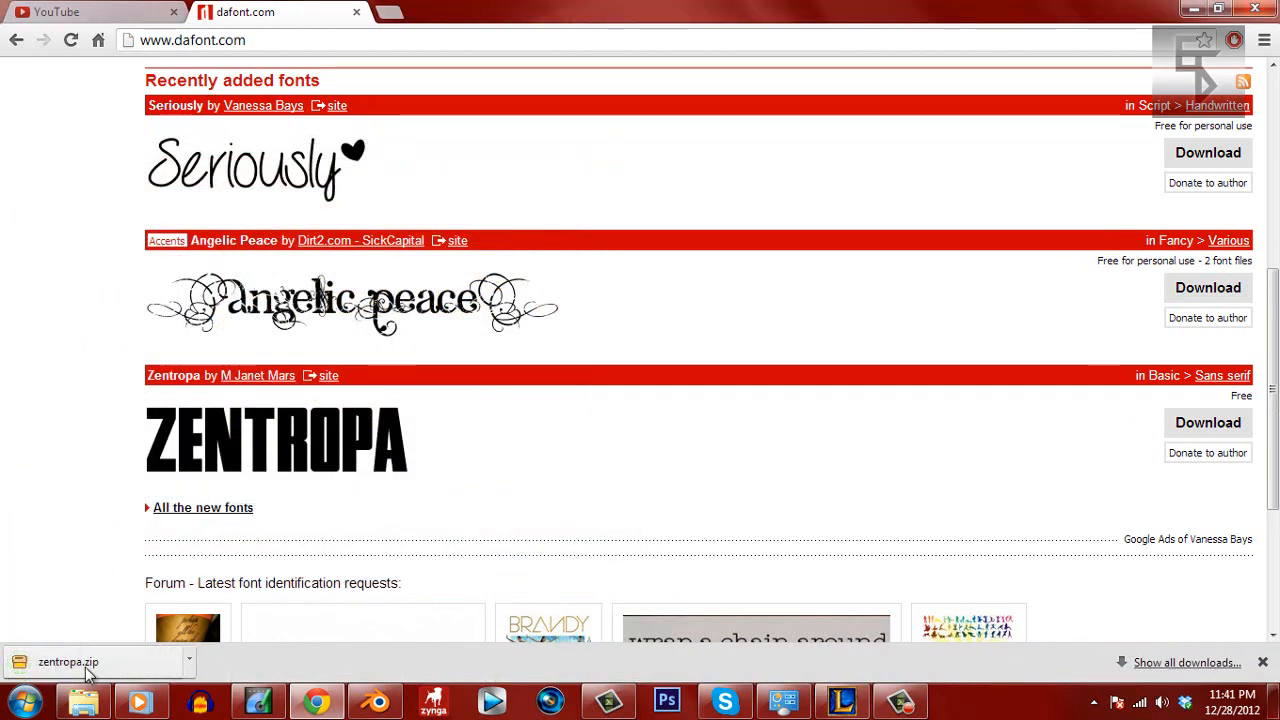
Open the downloaded zentropa.zip and install Zentropa.ttf through Windows Font Viewer
left_click(75, 672)
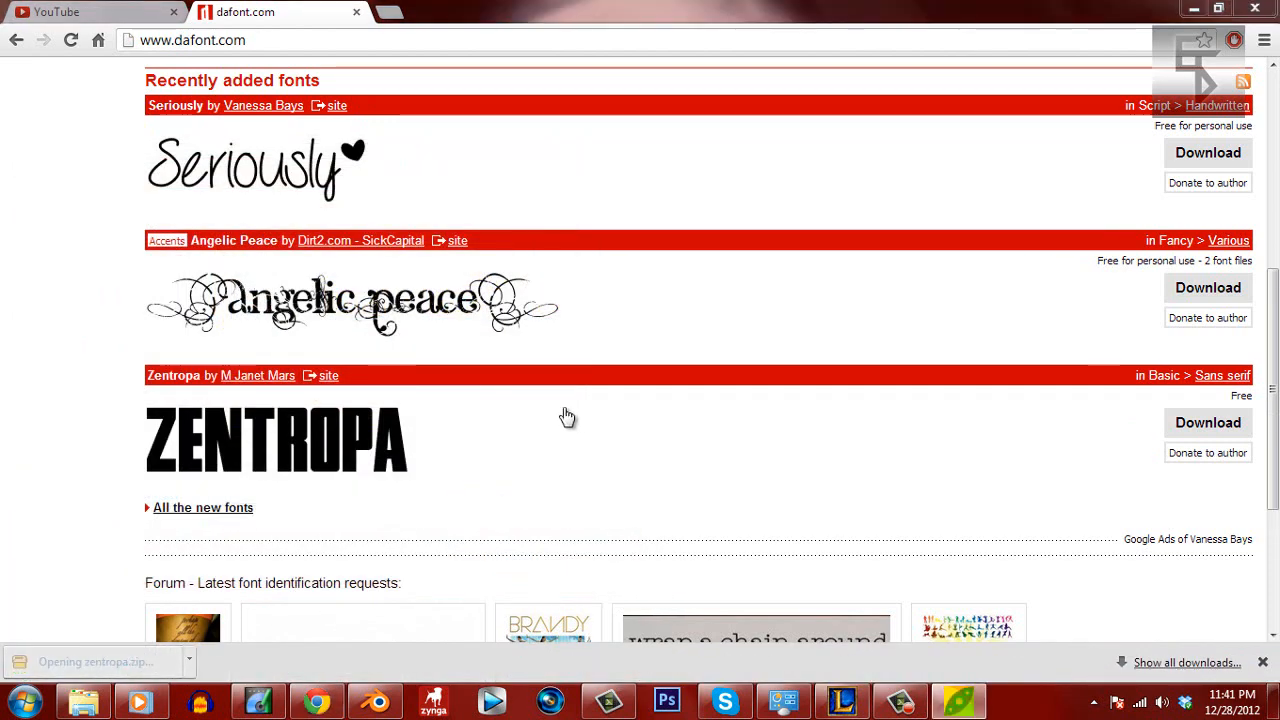
left_click(975, 706)
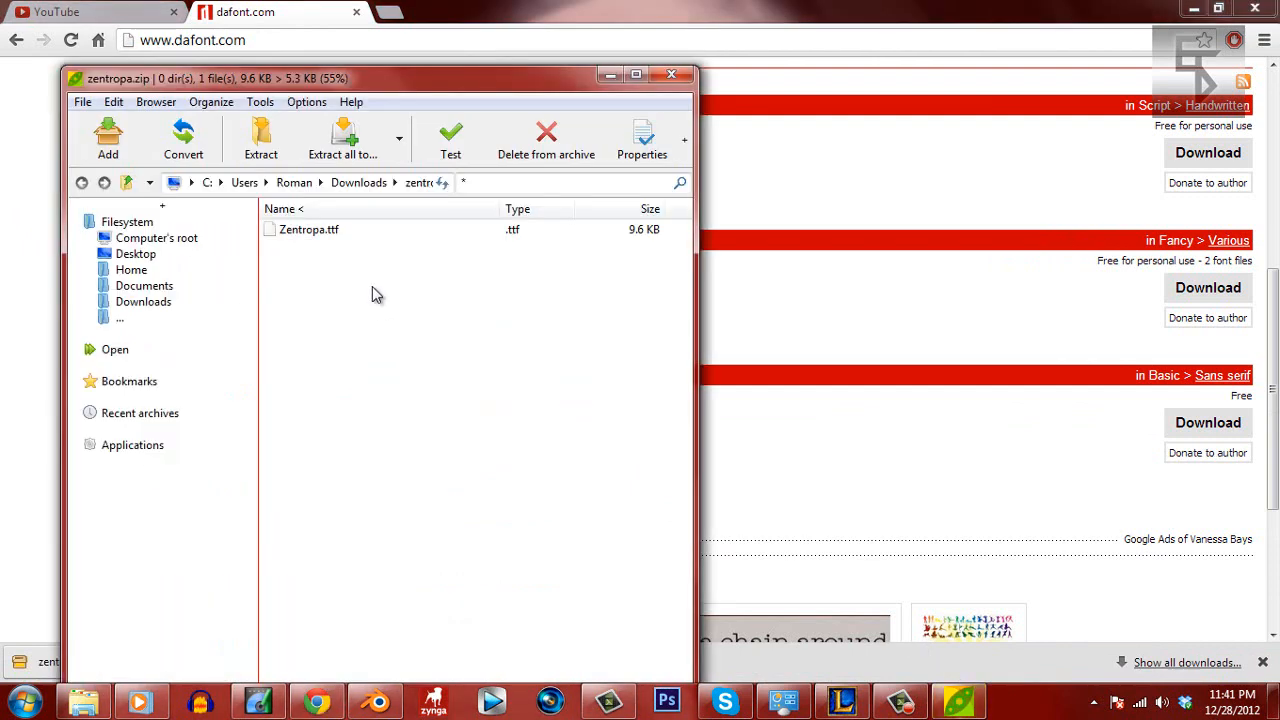
left_click(322, 231)
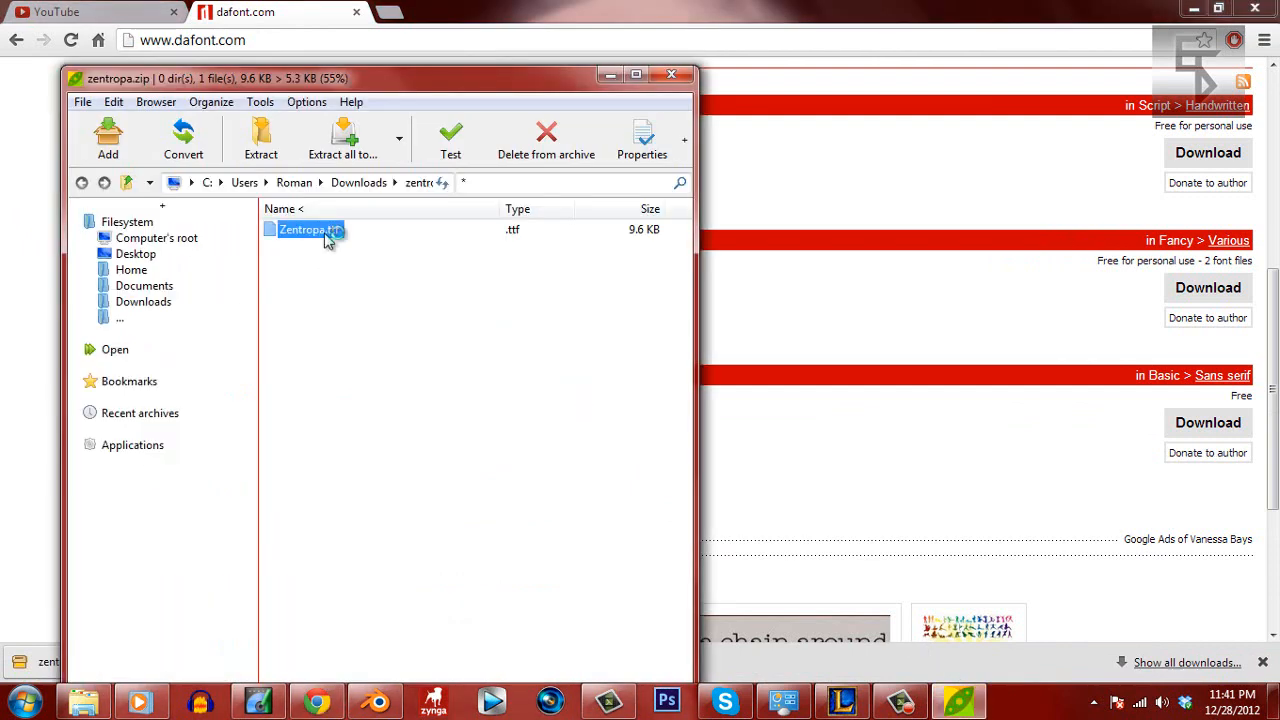
double_click(325, 236)
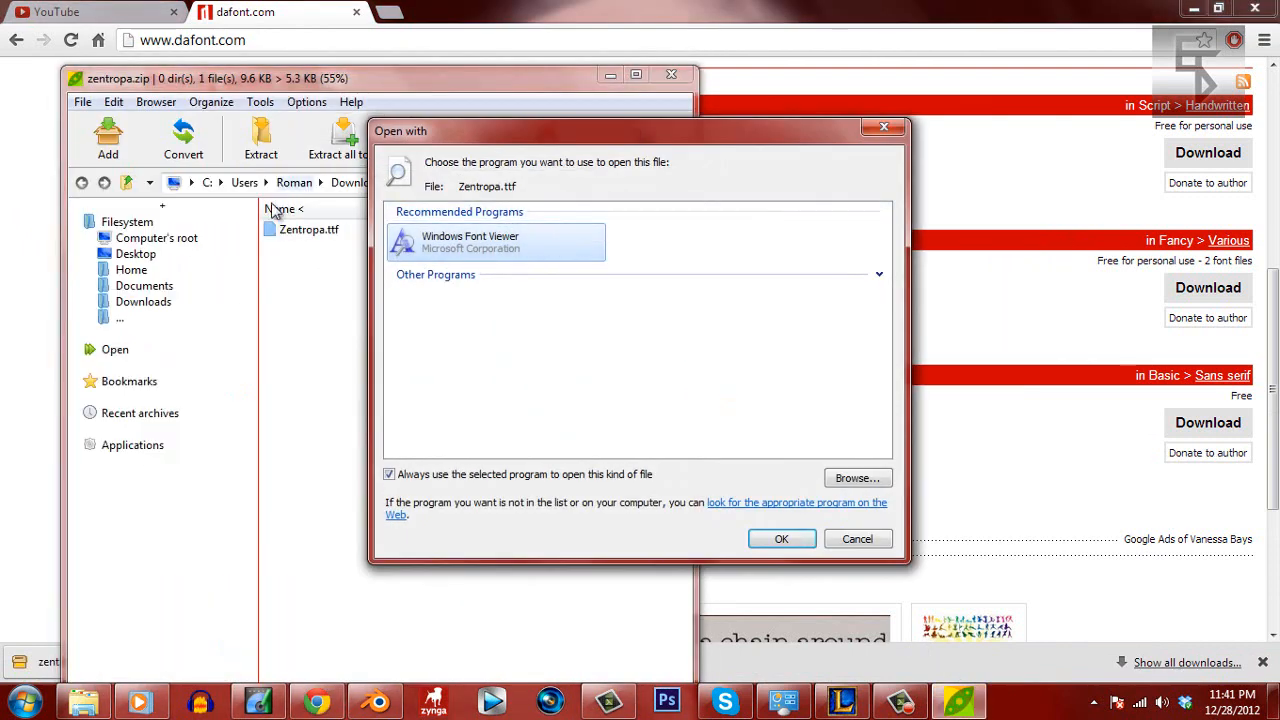
double_click(513, 244)
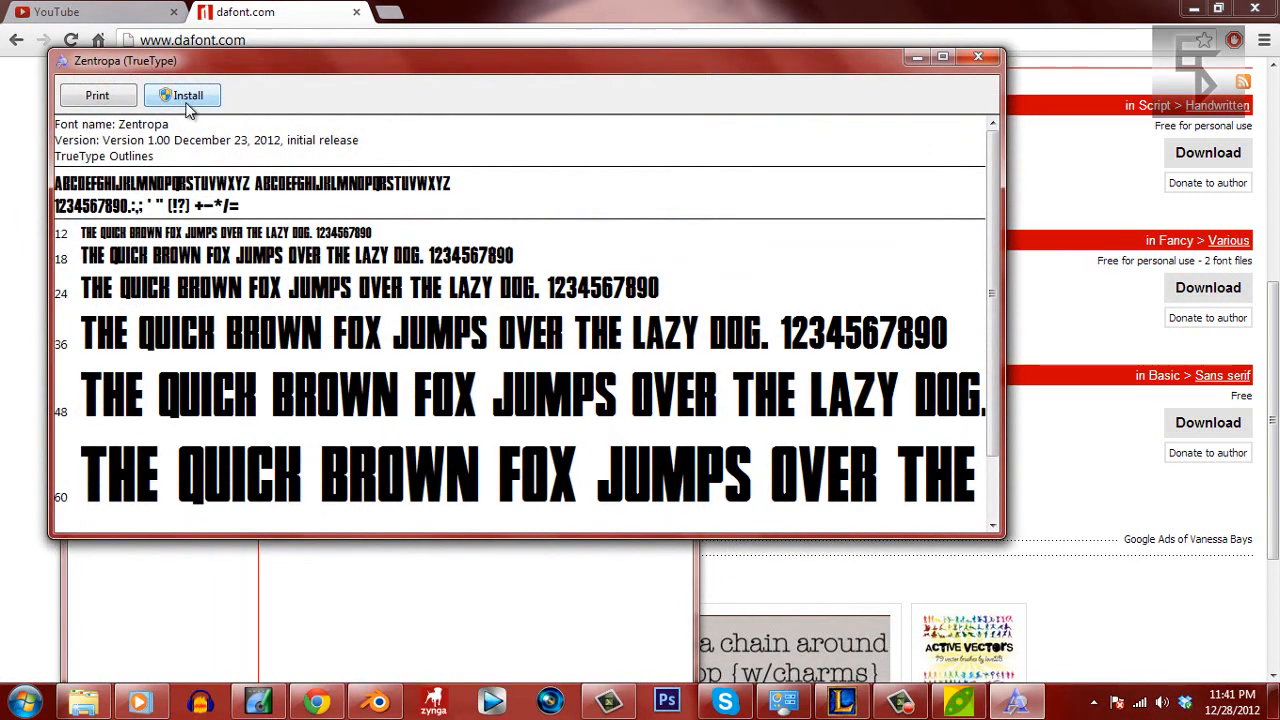
left_click(189, 99)
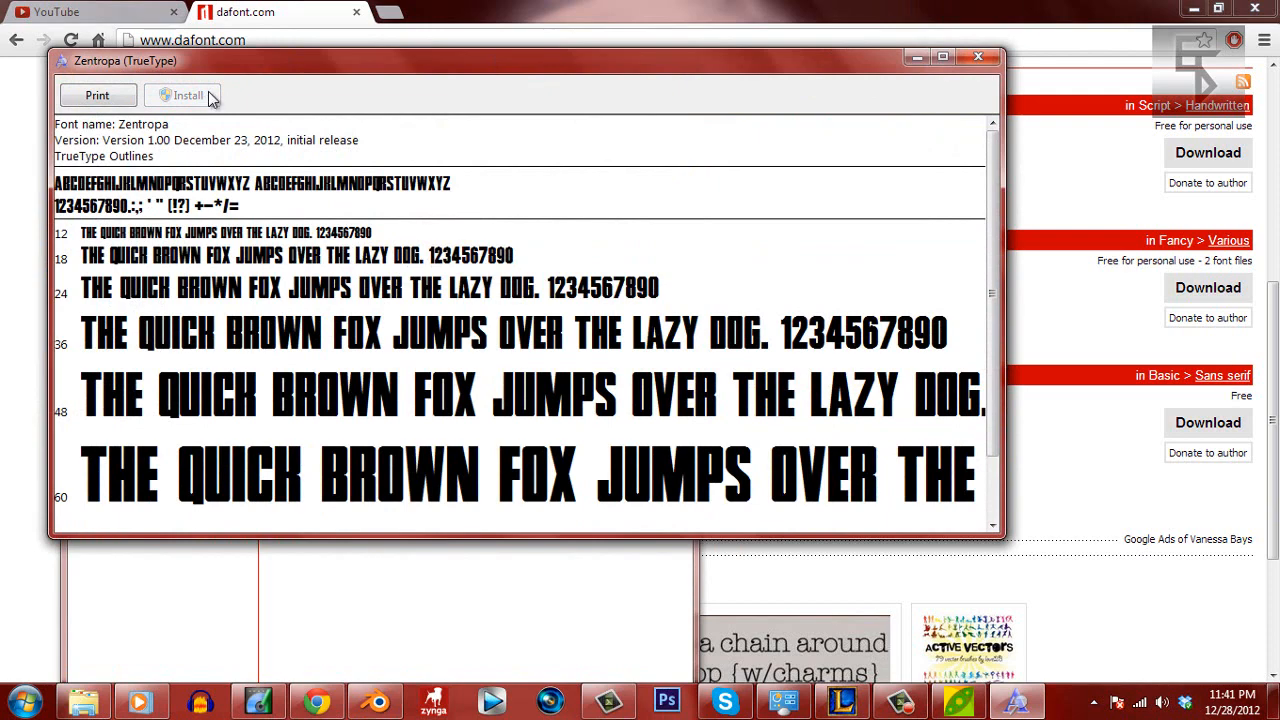
Close the font preview, the browser and the archive window, and return to Blender
left_click(978, 56)
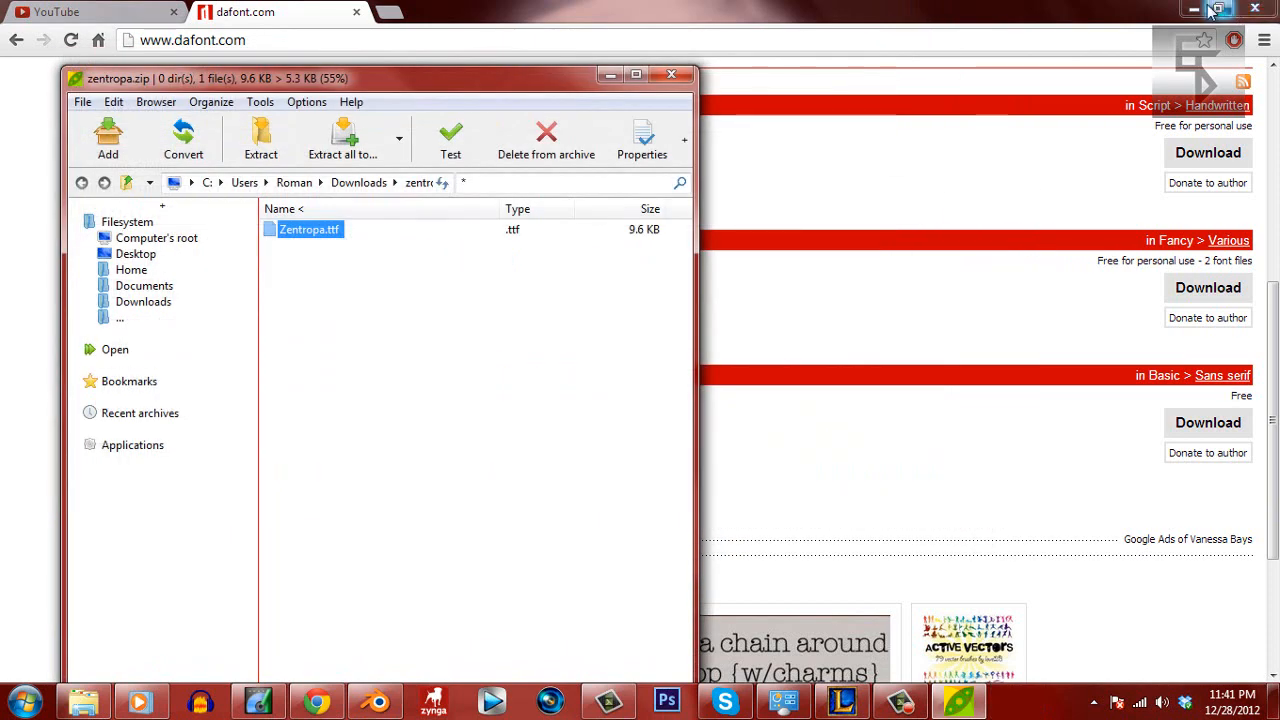
left_click(1214, 10)
left_click(637, 100)
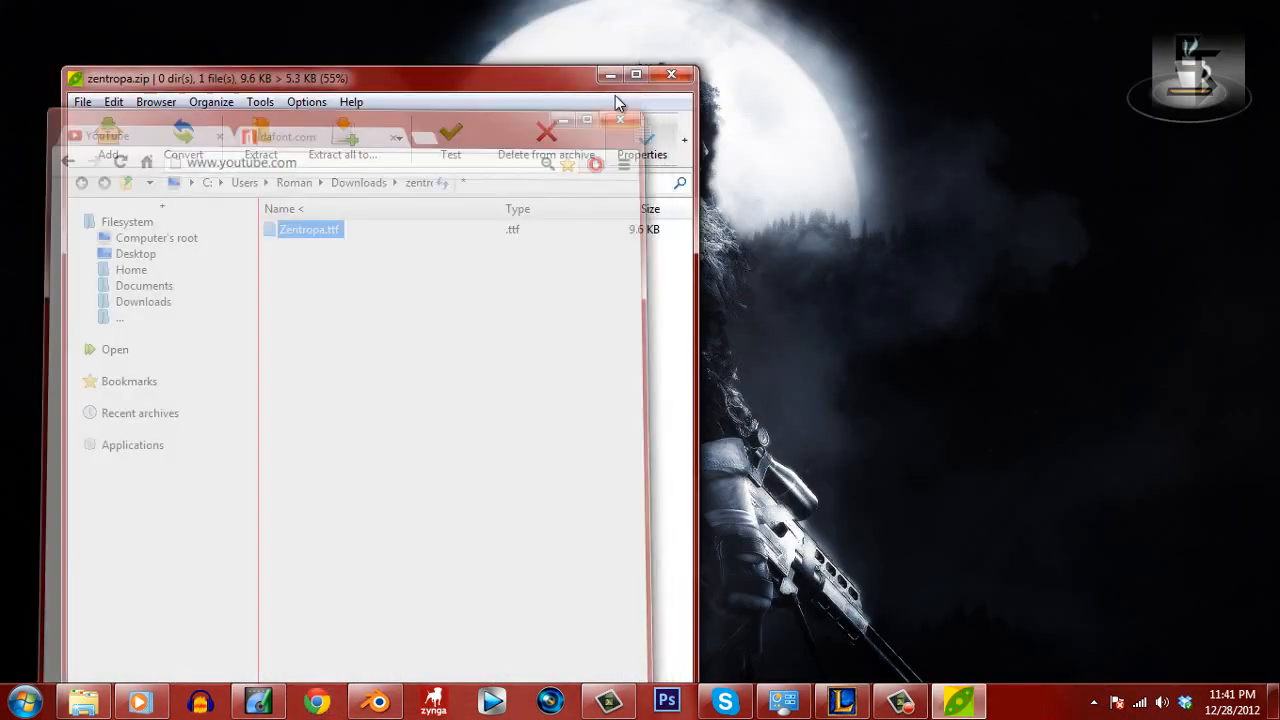
left_click(671, 74)
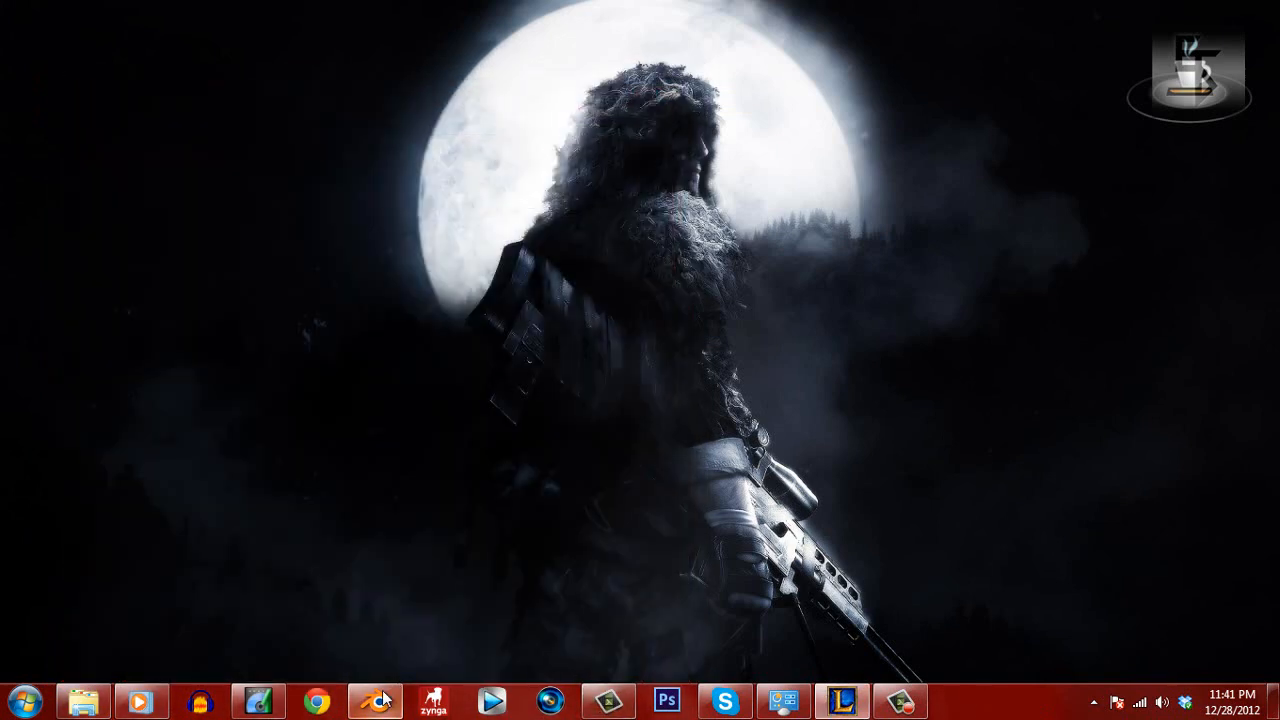
left_click(378, 702)
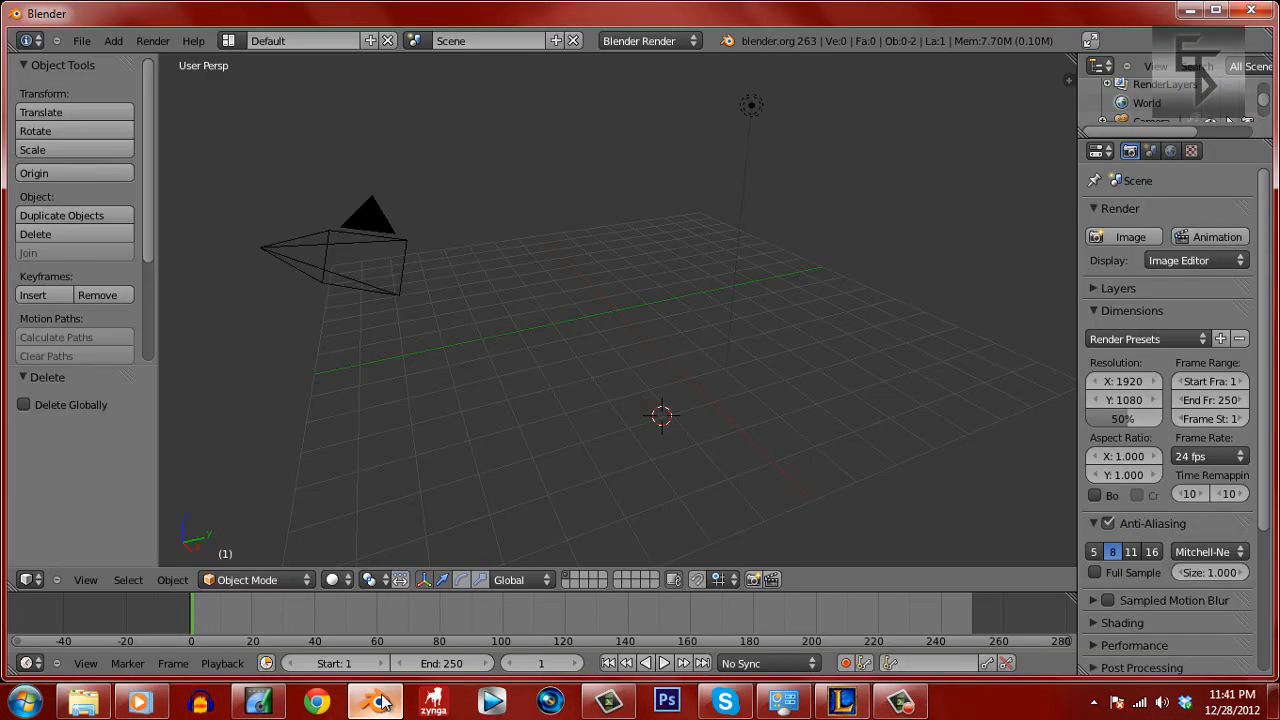
Look at the list of downloaded files in Chrome, close the browser and go back to Blender
left_click(378, 702)
left_click(316, 702)
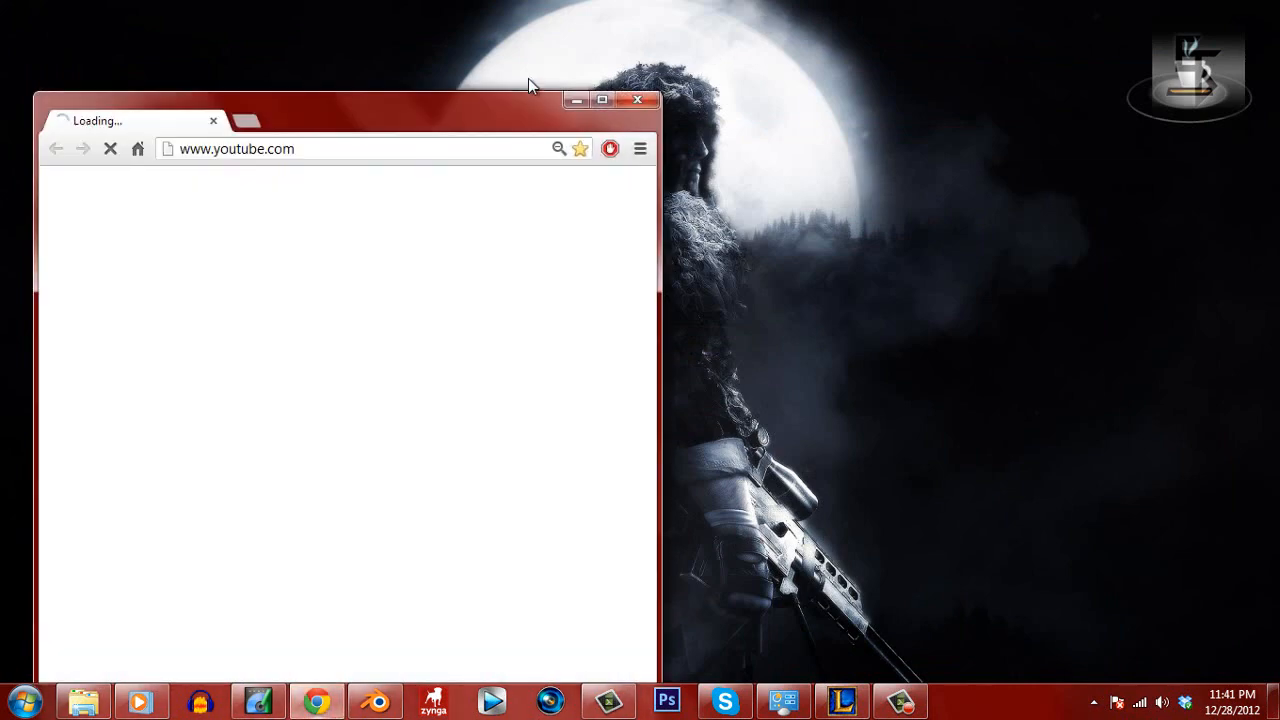
left_click(602, 100)
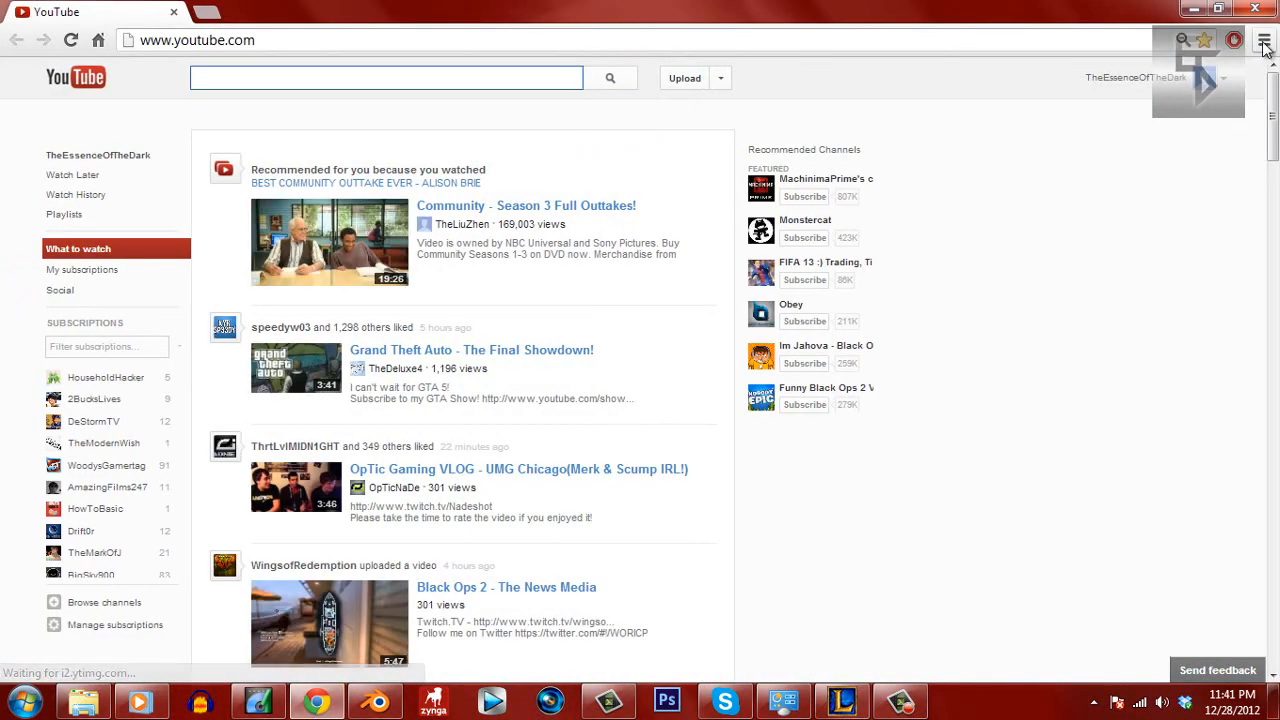
left_click(1264, 44)
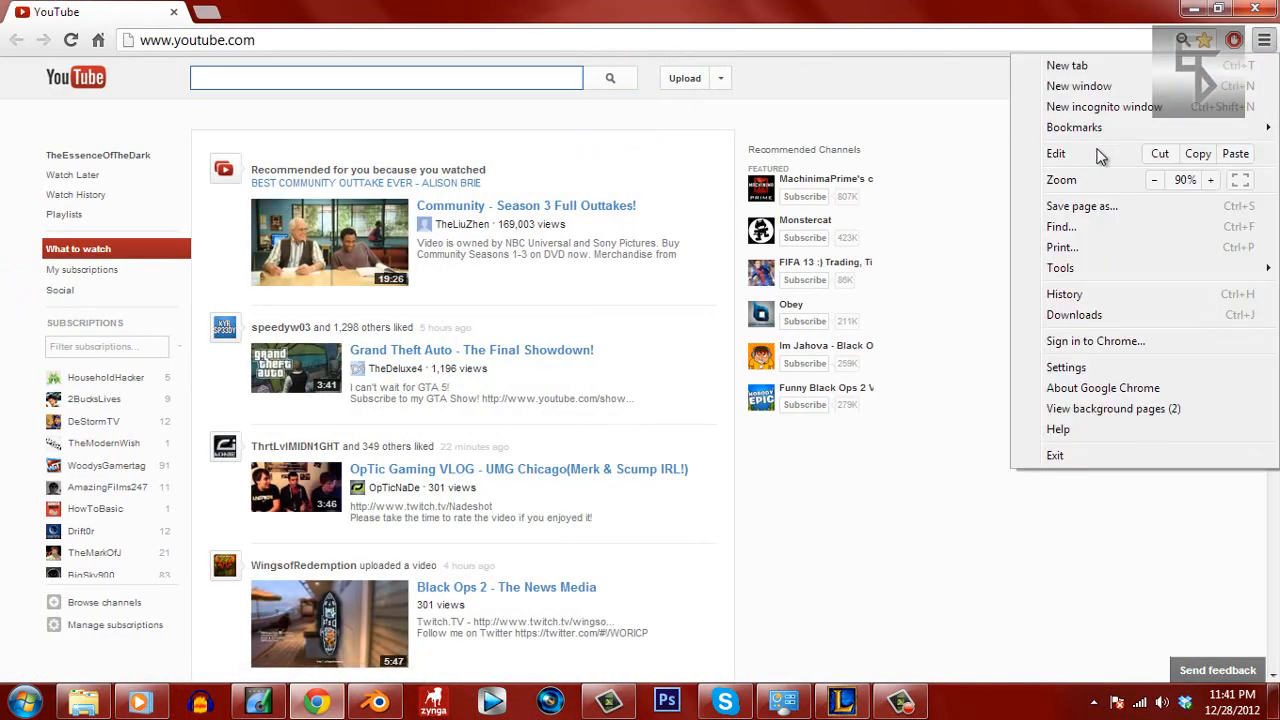
left_click(1108, 315)
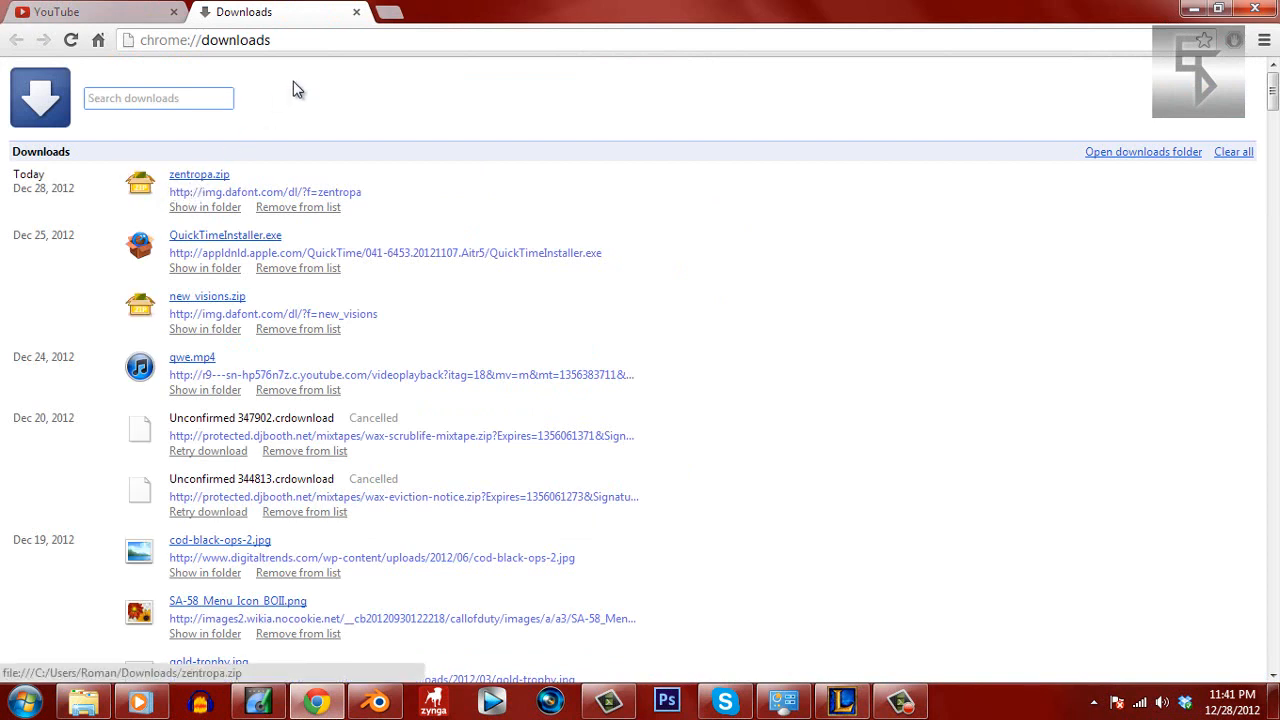
left_click(356, 13)
left_click(1255, 8)
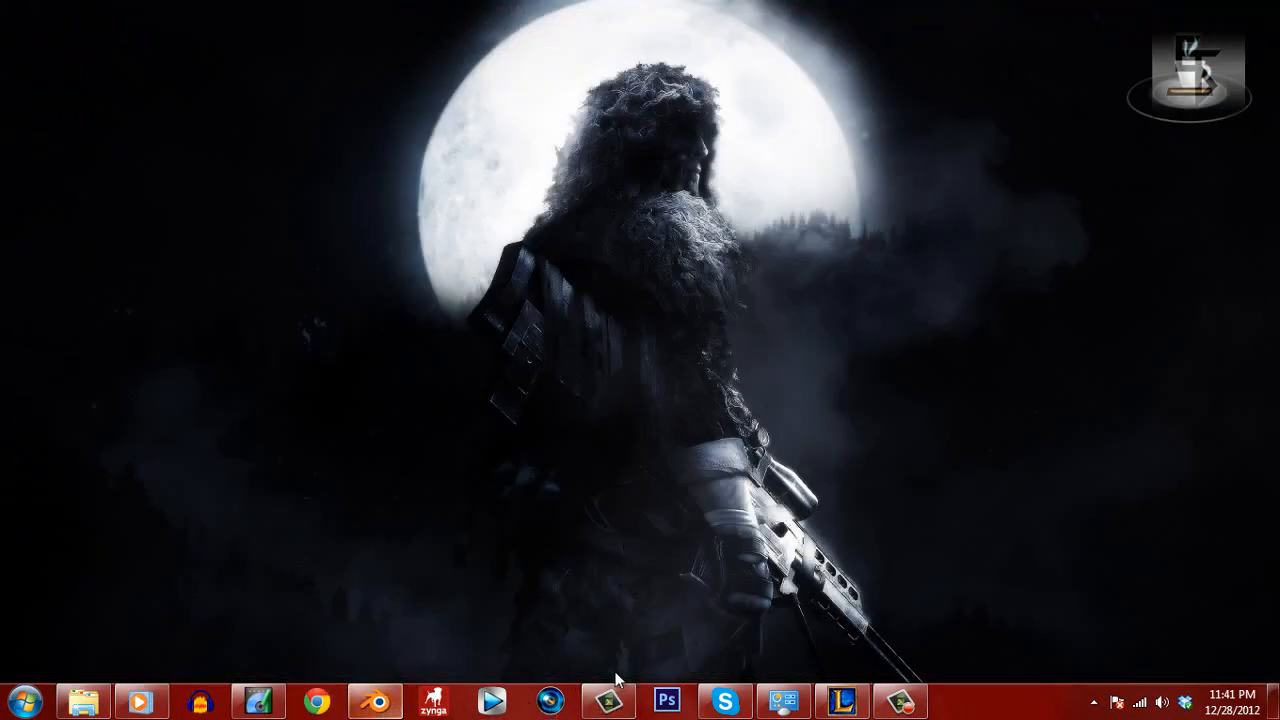
left_click(376, 702)
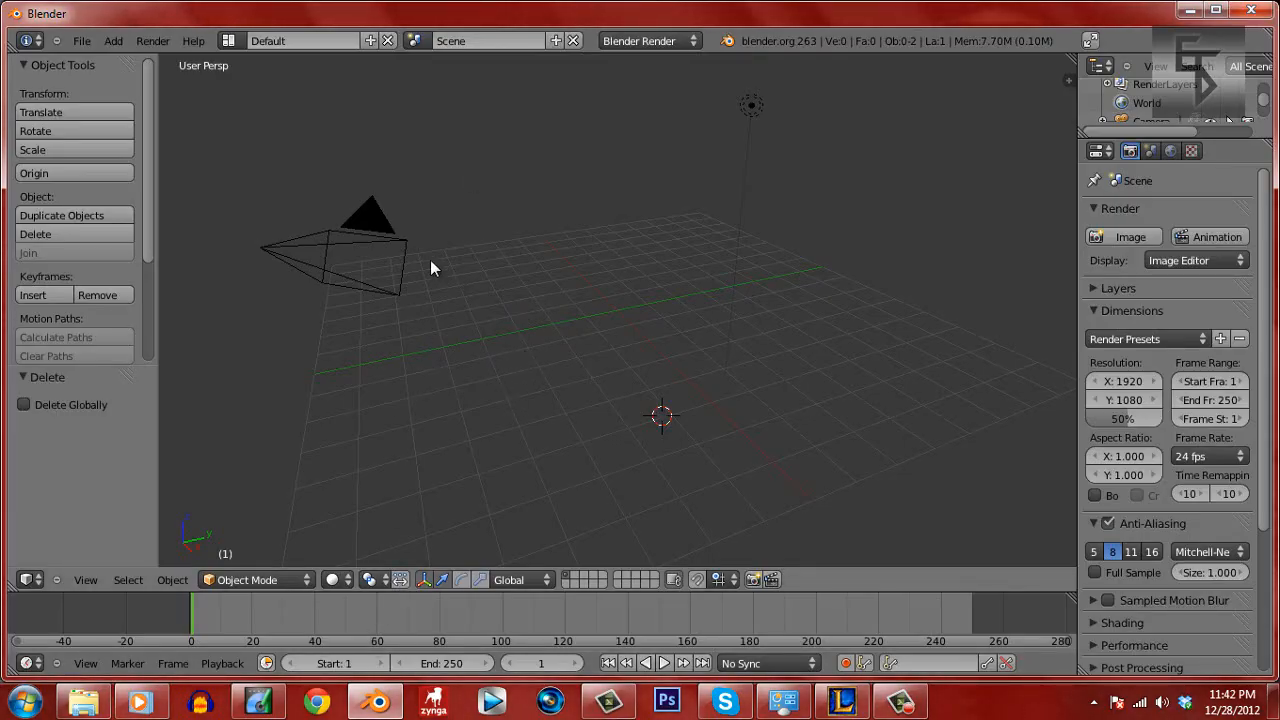
Select the camera, split the 3D viewport into two side-by-side views and switch the new one to camera view
right_click(360, 224)
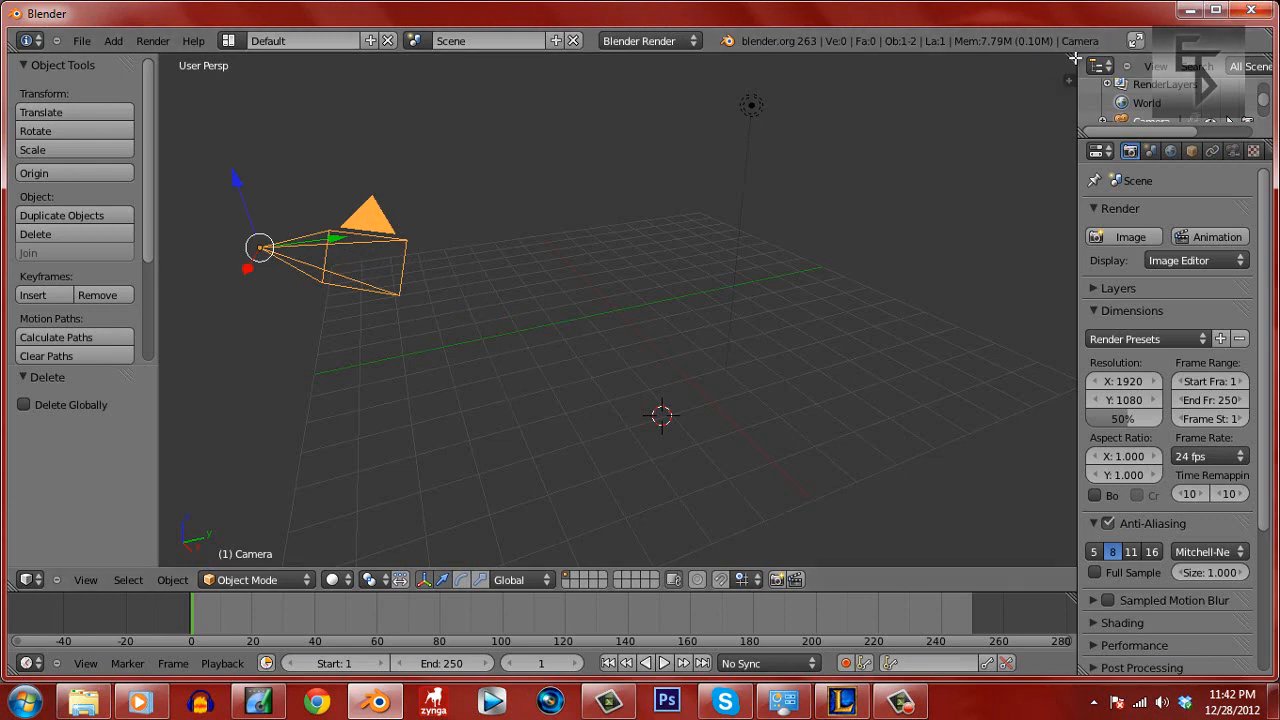
left_click_drag(1072, 62, 607, 250)
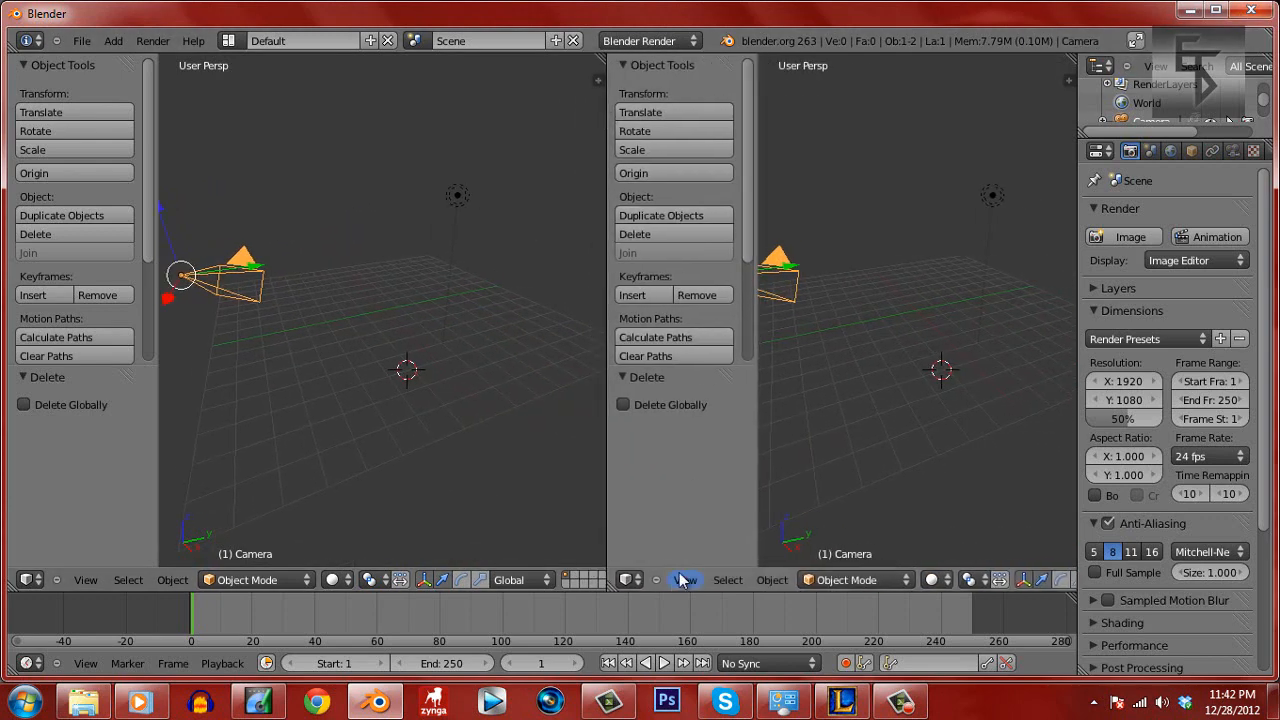
left_click(681, 580)
left_click(736, 517)
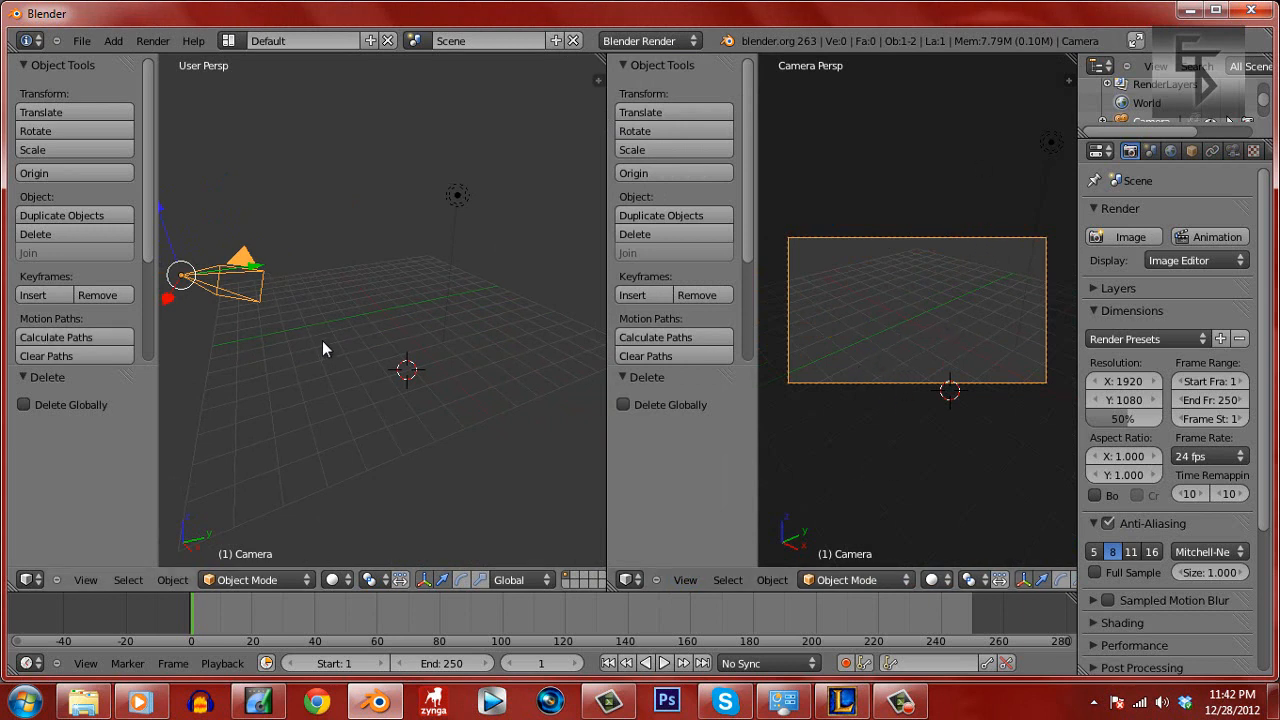
Move the camera about -6.789 units along the X axis
middle_click_drag(322, 340, 549, 300)
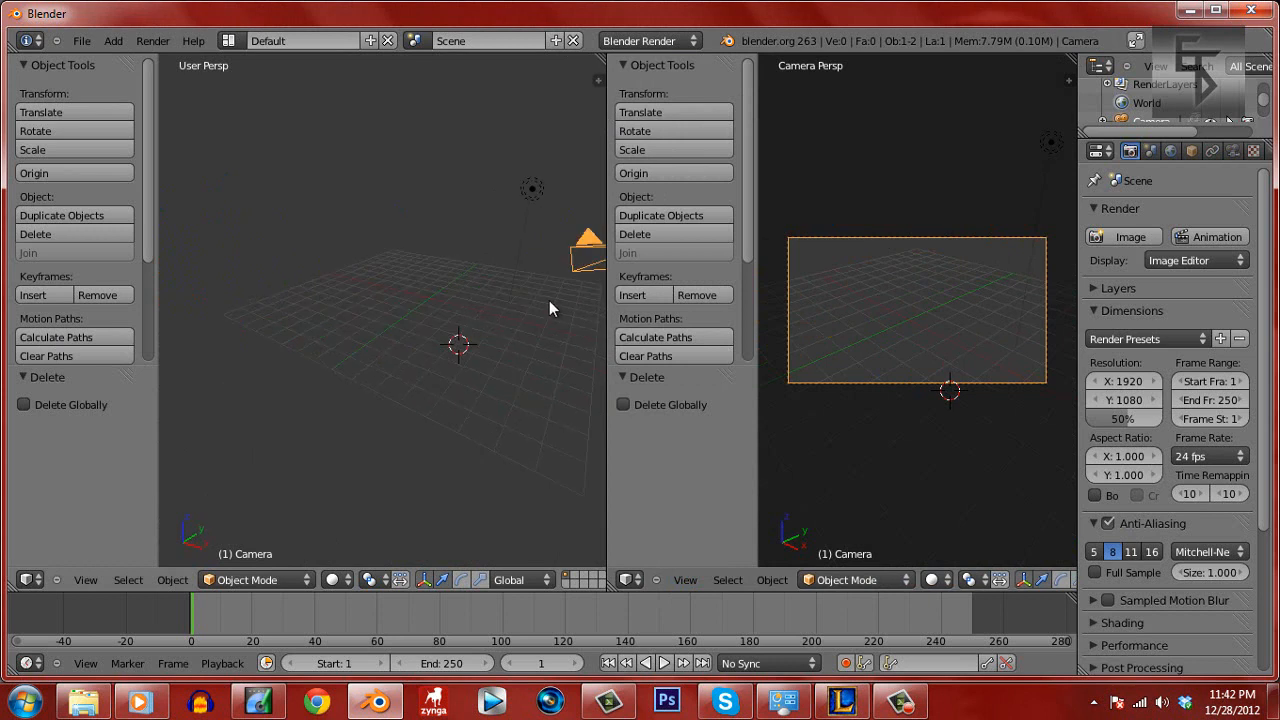
scroll(549, 300, "down", 1, "ctrl")
scroll(549, 300, "up", 3, "ctrl")
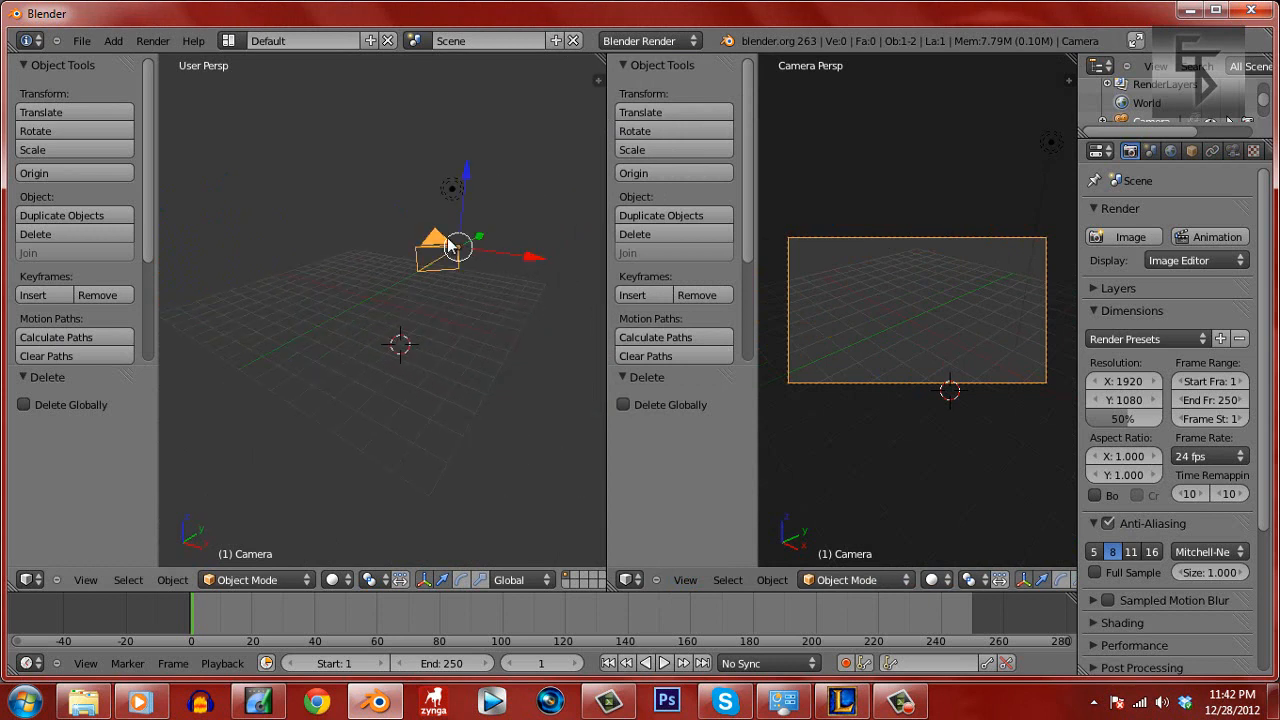
left_click_drag(531, 256, 334, 214)
Lower the camera along the Z axis to near the grid and shift it about 0.327 units along X
scroll(460, 307, "up", 2, "ctrl")
scroll(462, 306, "down", 4, "ctrl")
scroll(470, 303, "up", 2, "ctrl+alt")
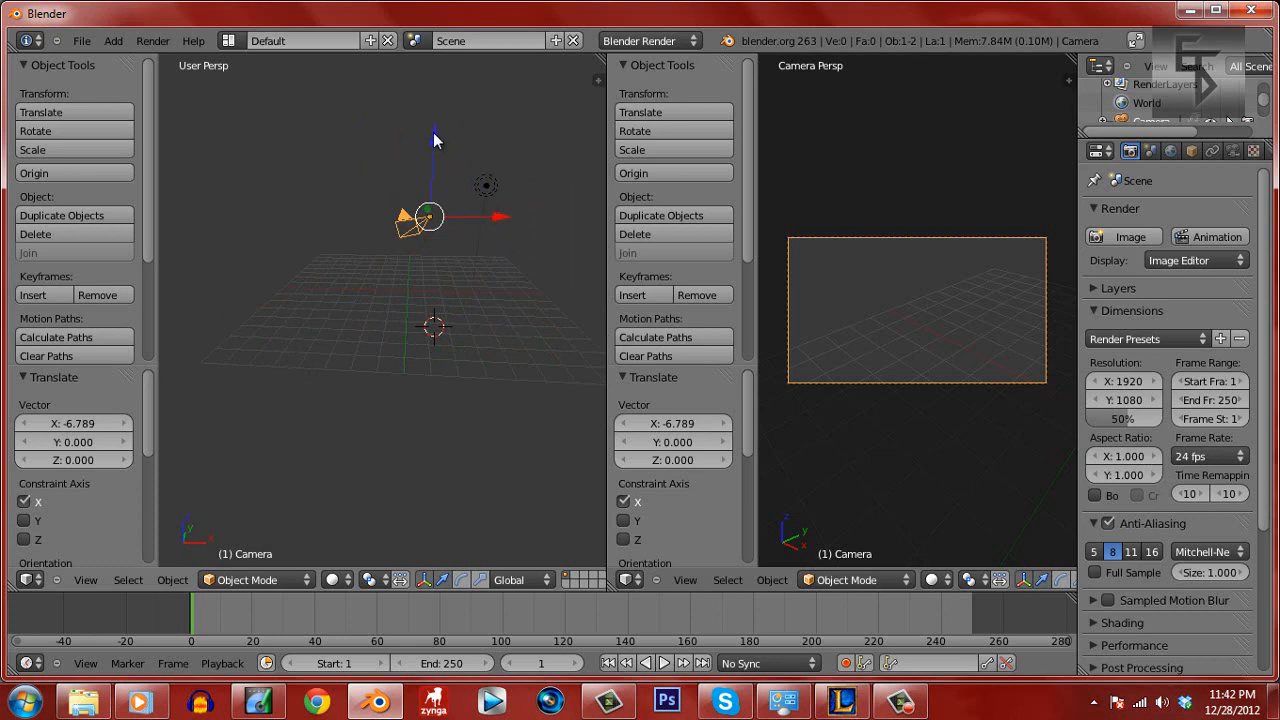
left_click_drag(435, 140, 425, 245)
left_click_drag(497, 314, 478, 316)
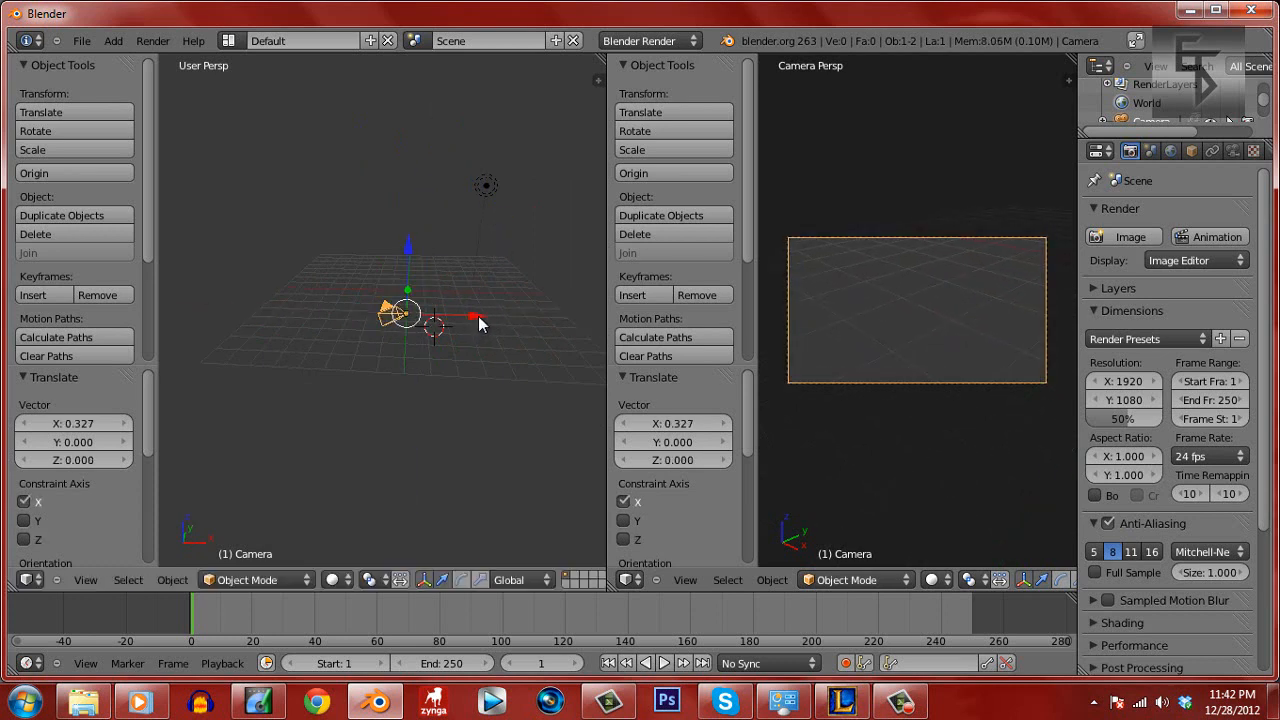
Rotate the camera about -44.775° around global Z and about 23.282° around global X to face along the grid
key("r")
key("z")
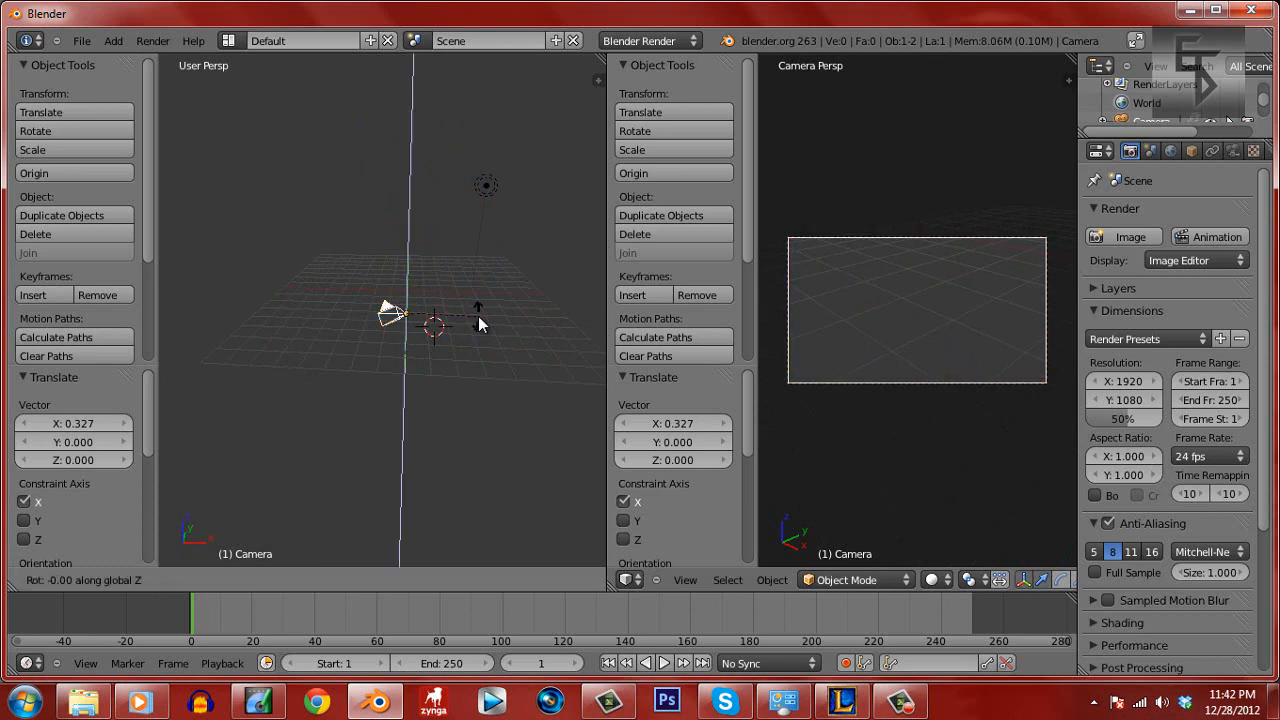
left_click(472, 390)
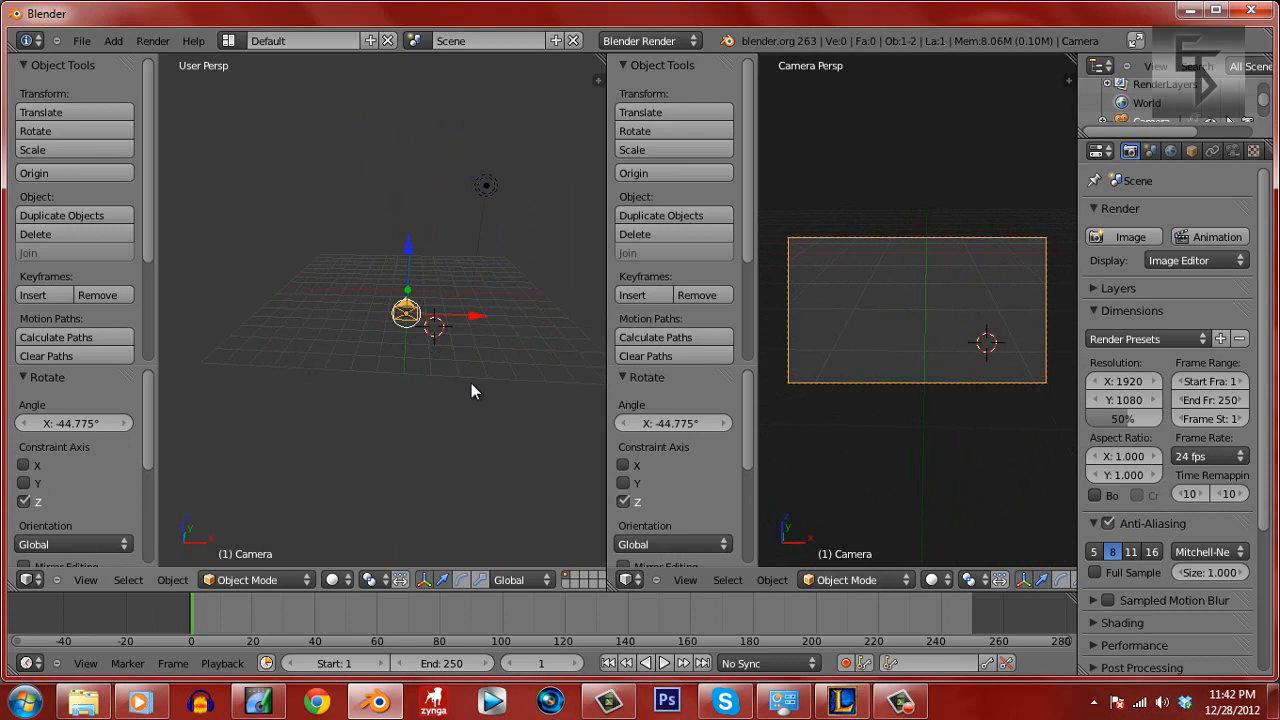
key("r")
key("x")
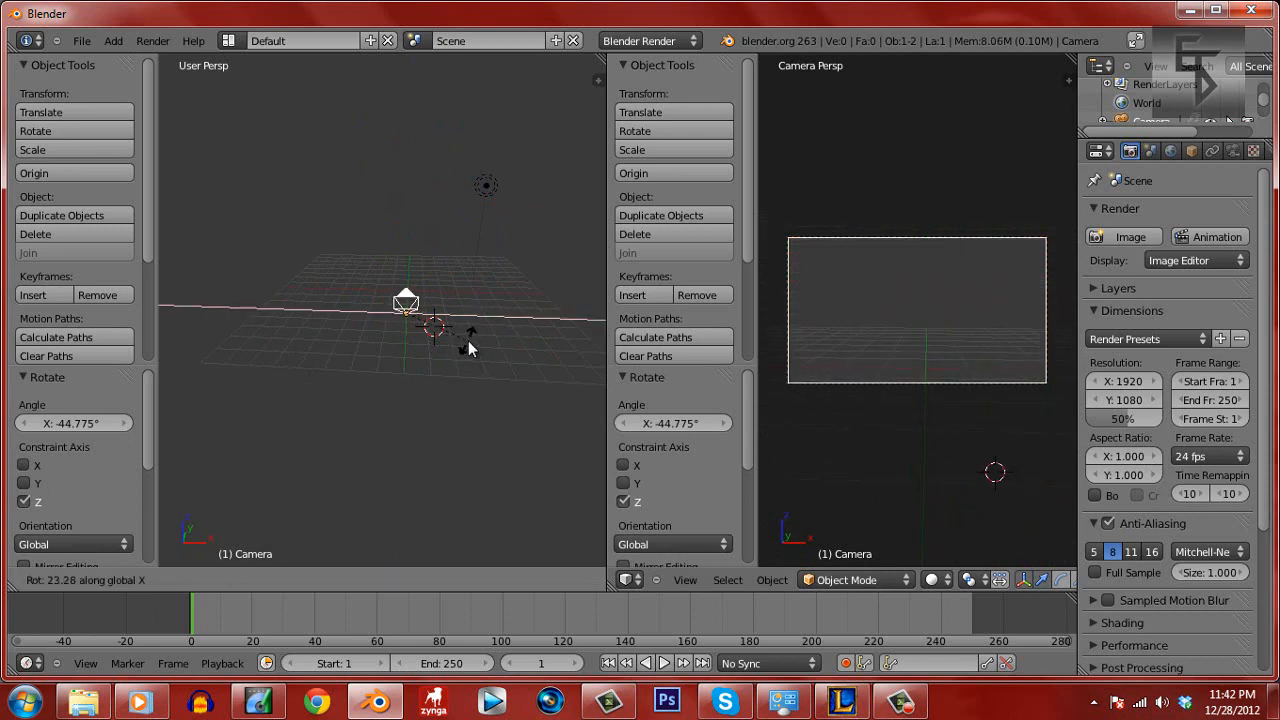
left_click(468, 340)
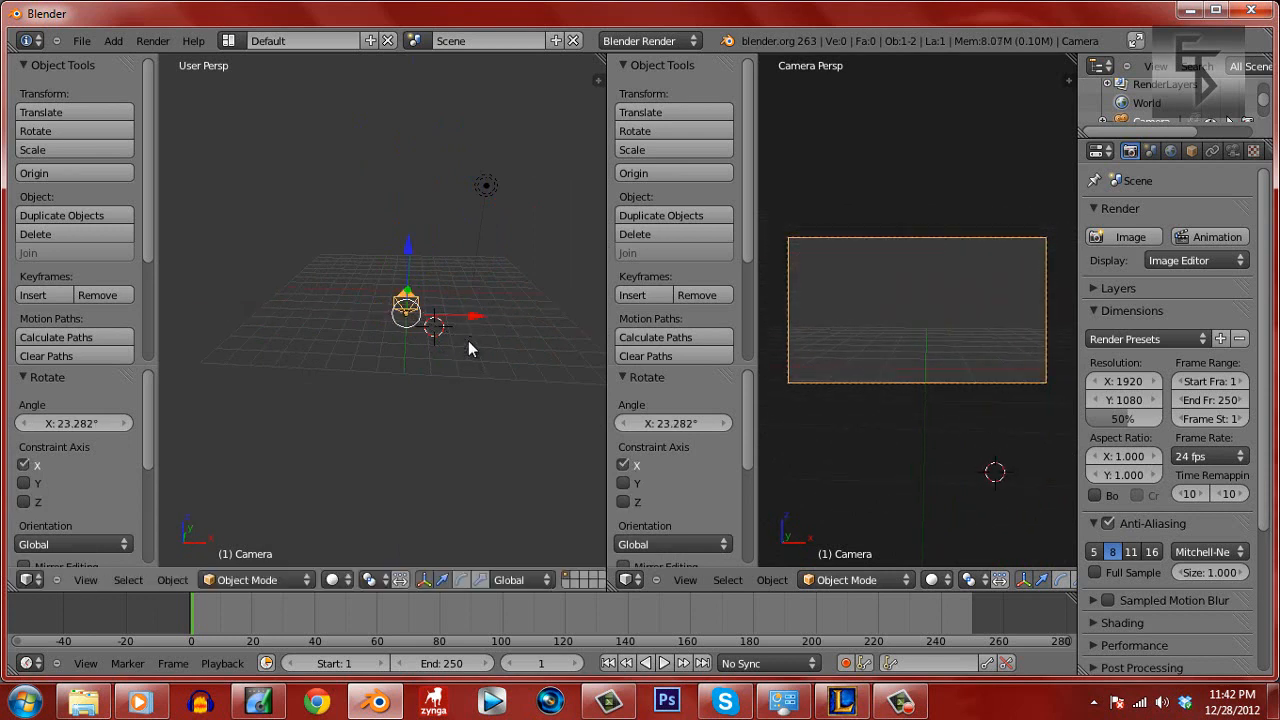
Fine-tune the camera with a rotation of about -1.055° around global Z and a shift of about 0.005 units along X
key("r")
key("z")
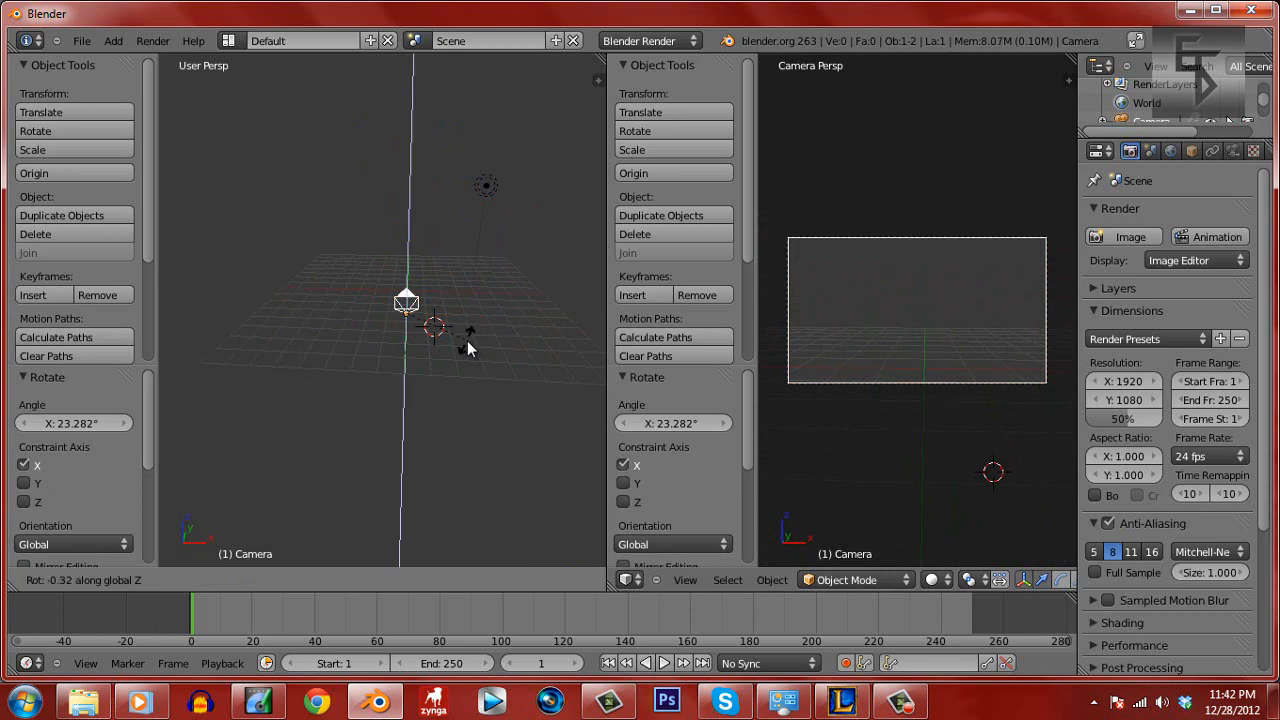
left_click(467, 341)
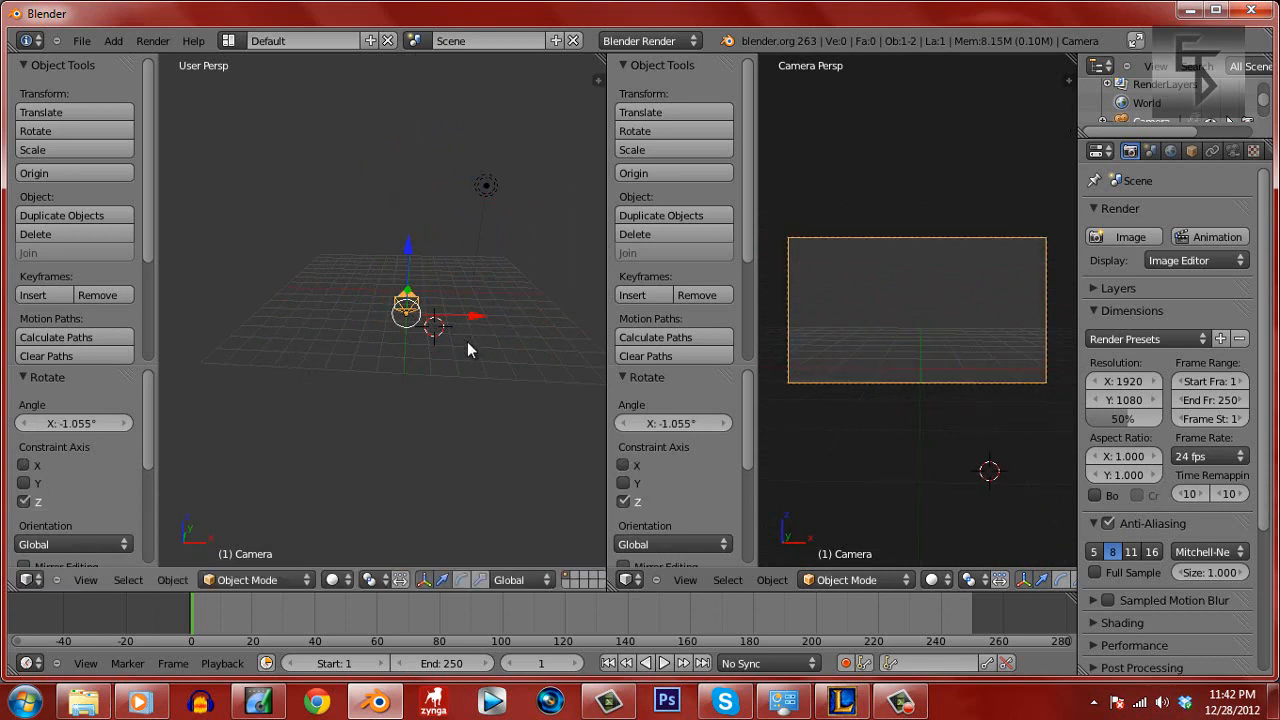
left_click_drag(477, 316, 479, 322)
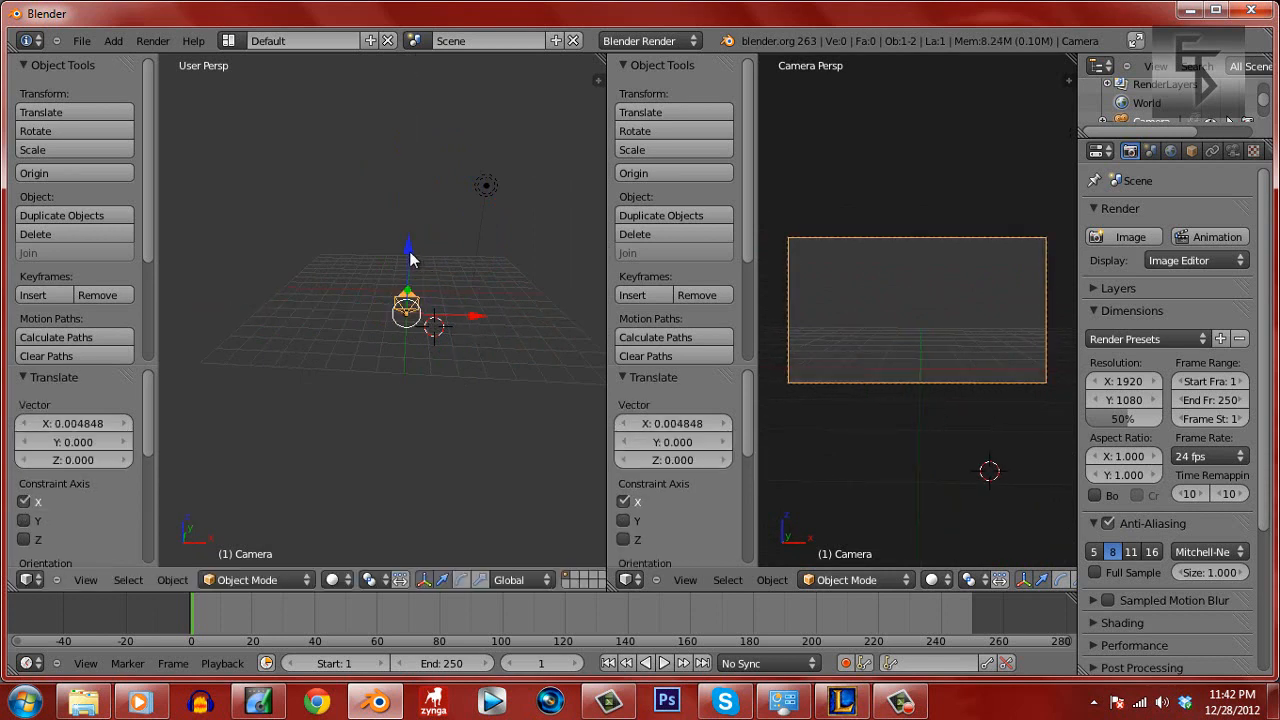
Lower the camera about 1.022 units along Z and rotate it about 47.484° around global X
left_click_drag(409, 252, 411, 321)
mouse_move(411, 321)
middle_mouse_down()
mouse_move(372, 330)
mouse_move(412, 331)
middle_mouse_up()
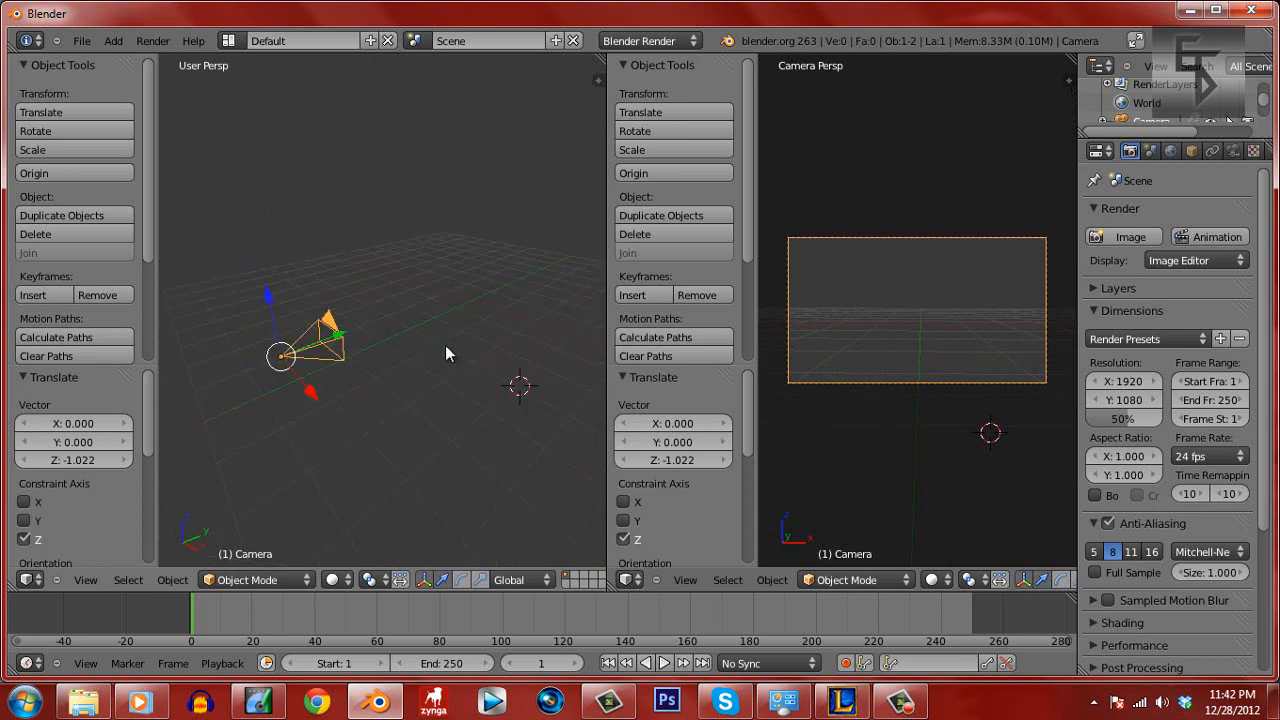
key("r")
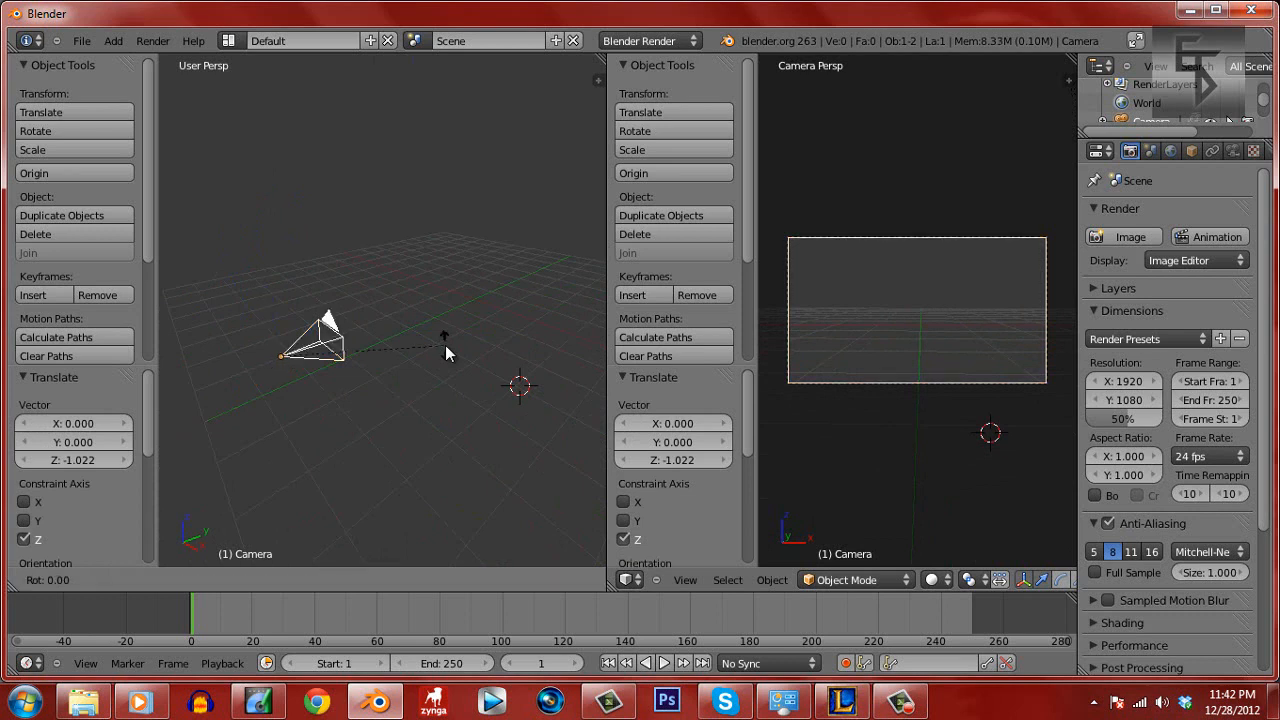
key("x")
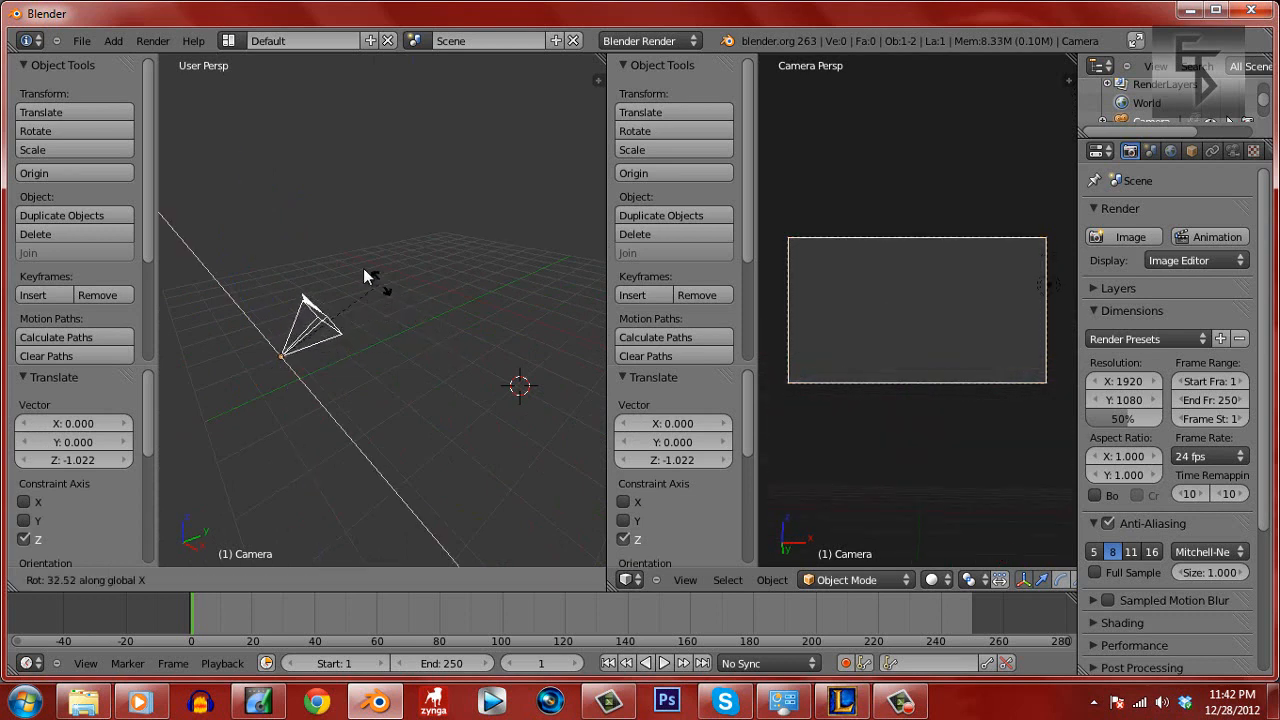
left_click(360, 267)
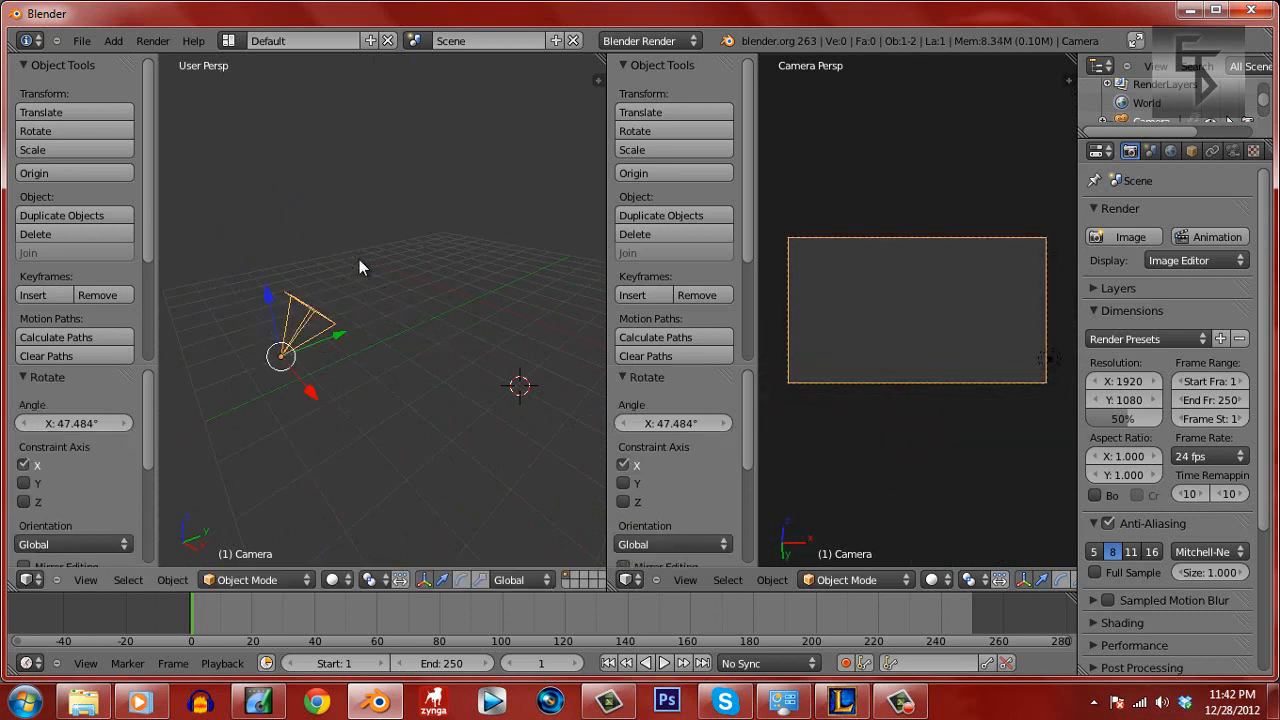
Lower the camera about 0.533 units along Z and shift it about -0.105 units along X
key("g")
key("z")
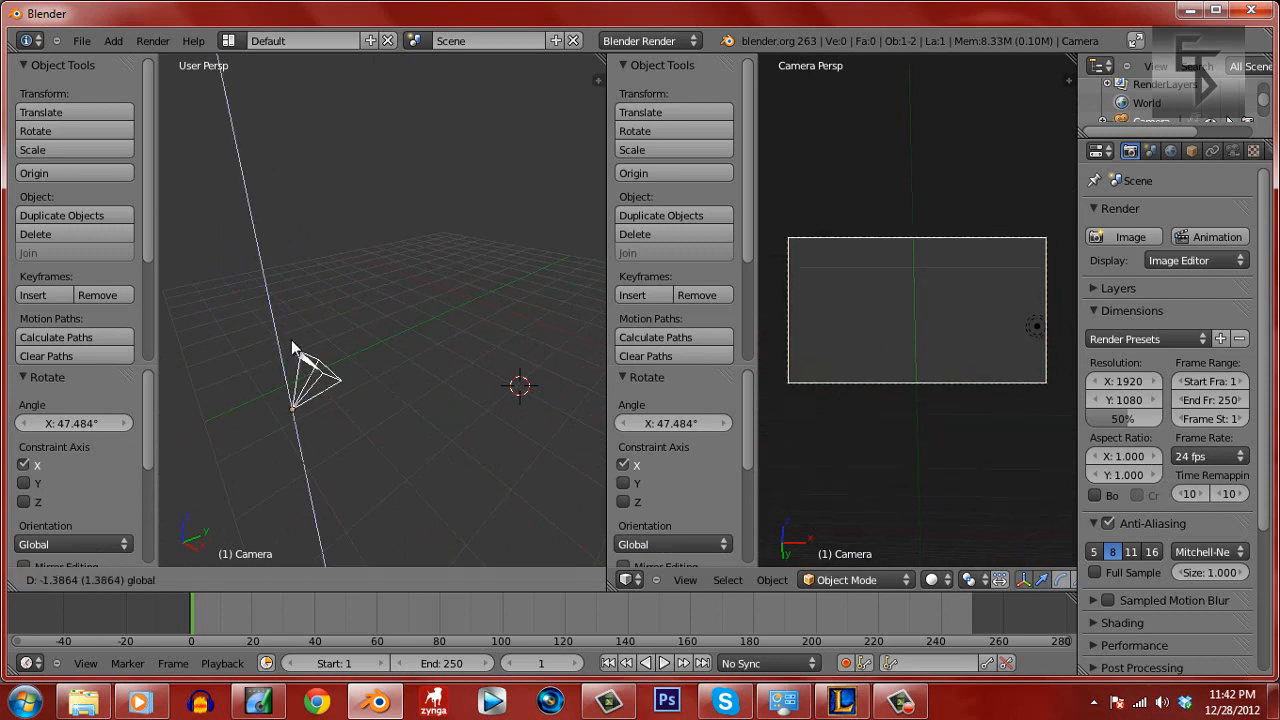
left_click(410, 378)
middle_click_drag(410, 378, 475, 365)
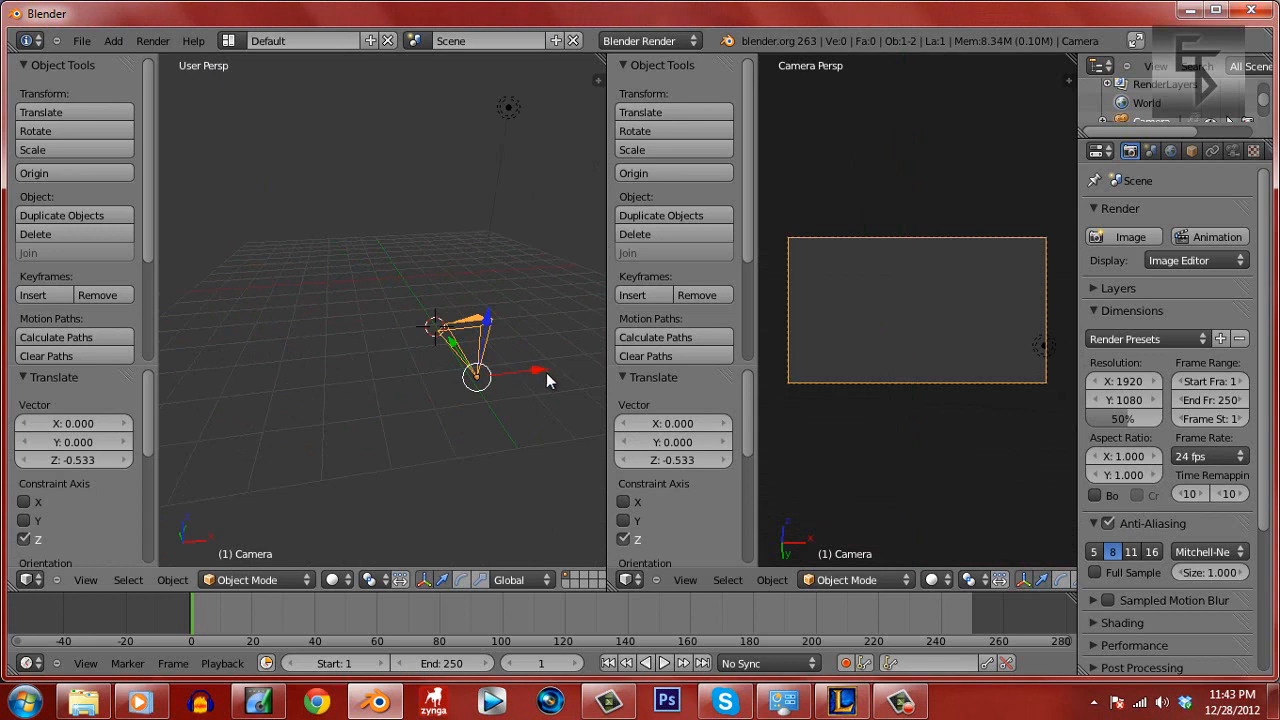
left_click_drag(546, 374, 528, 376)
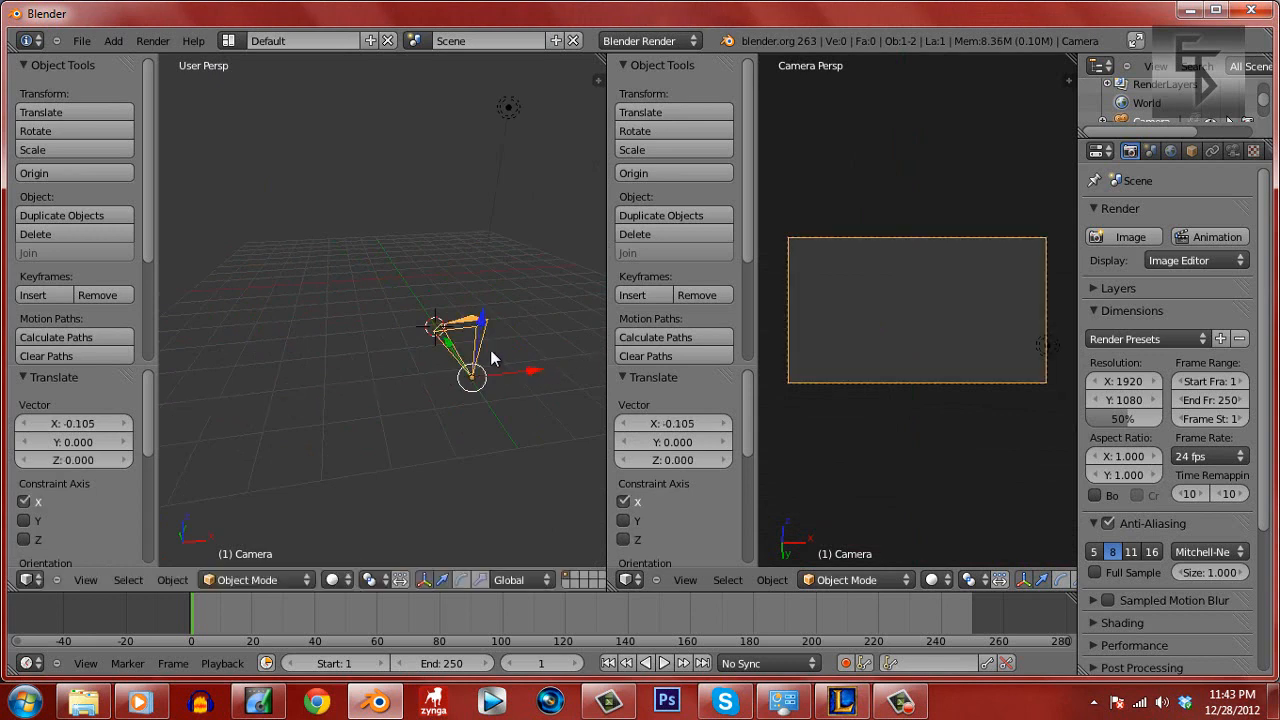
Rotate the camera about -22.867° around global X to tilt its view
key("r")
key("z")
key("x")
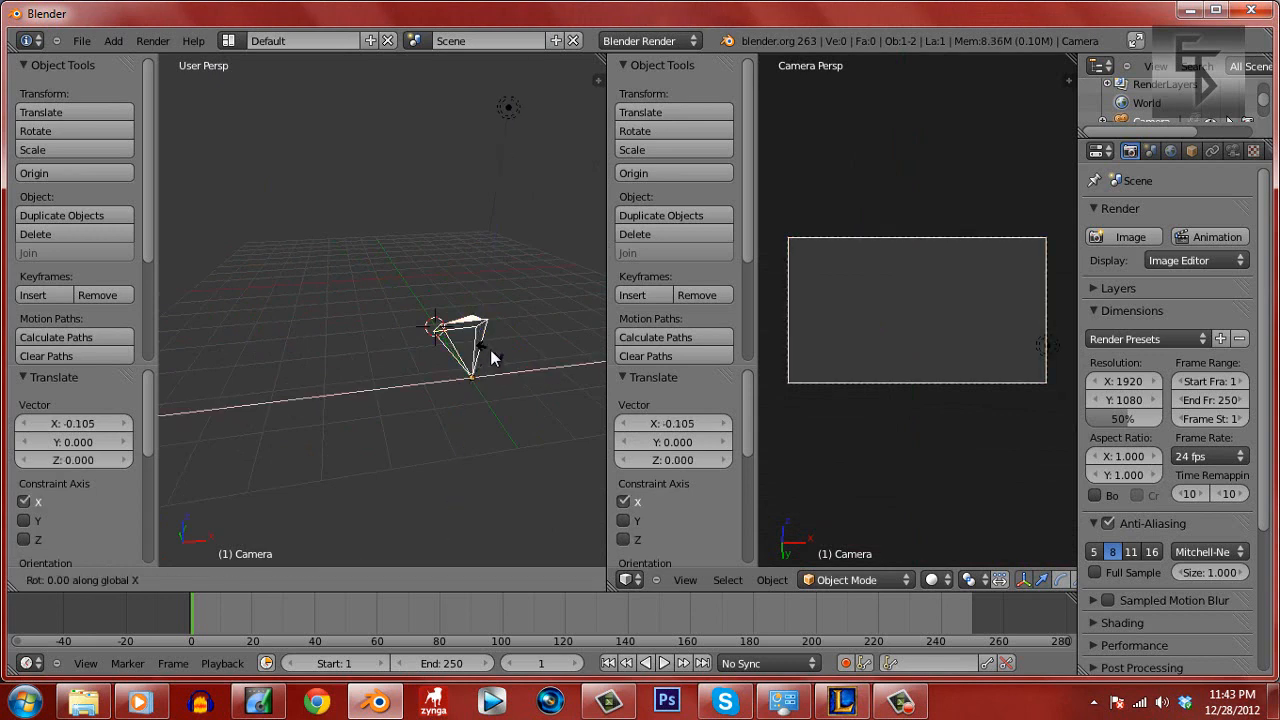
left_click(483, 335)
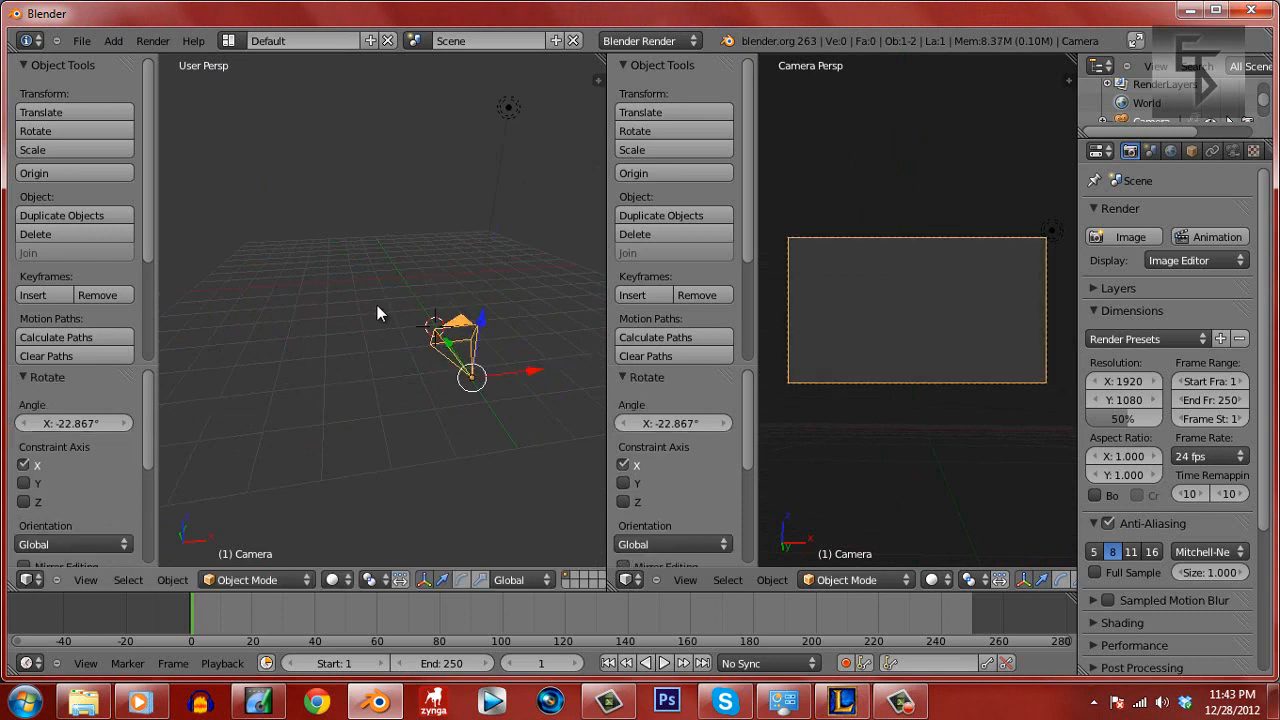
Add a text object and move it up and across until it sits within the lower part of the camera frame
left_click(113, 41)
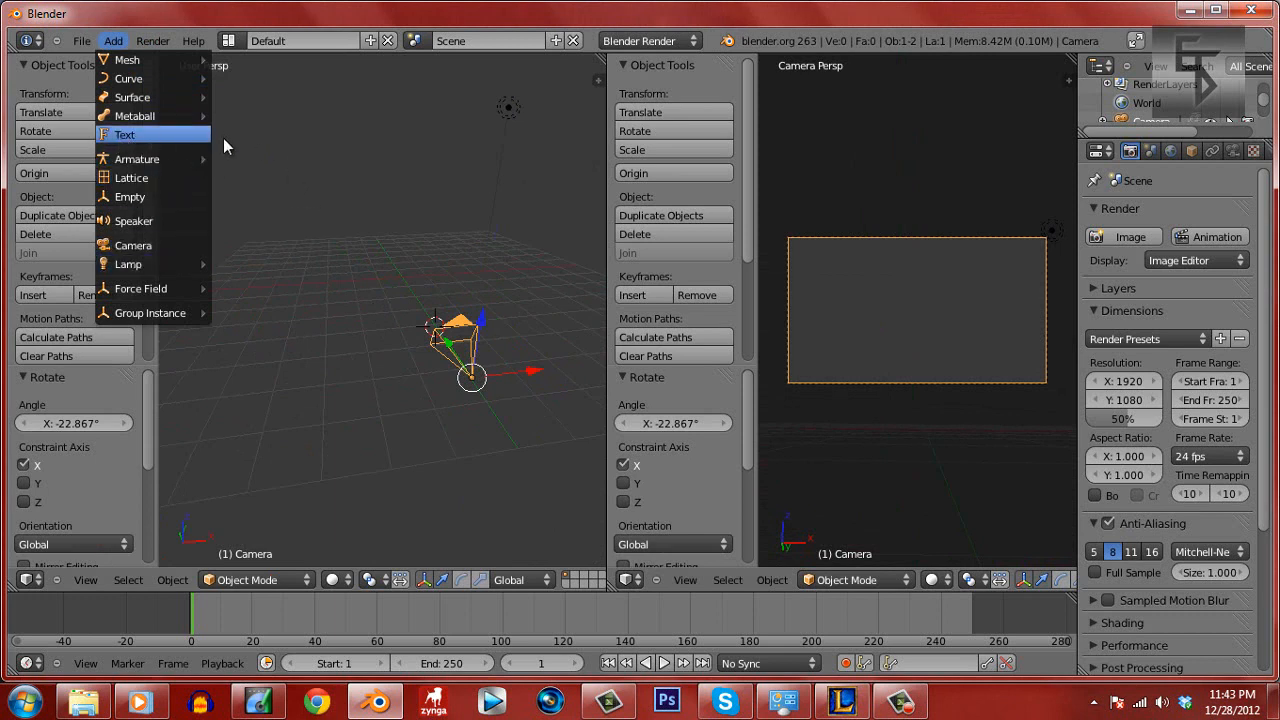
left_click(190, 137)
middle_click_drag(485, 348, 494, 301)
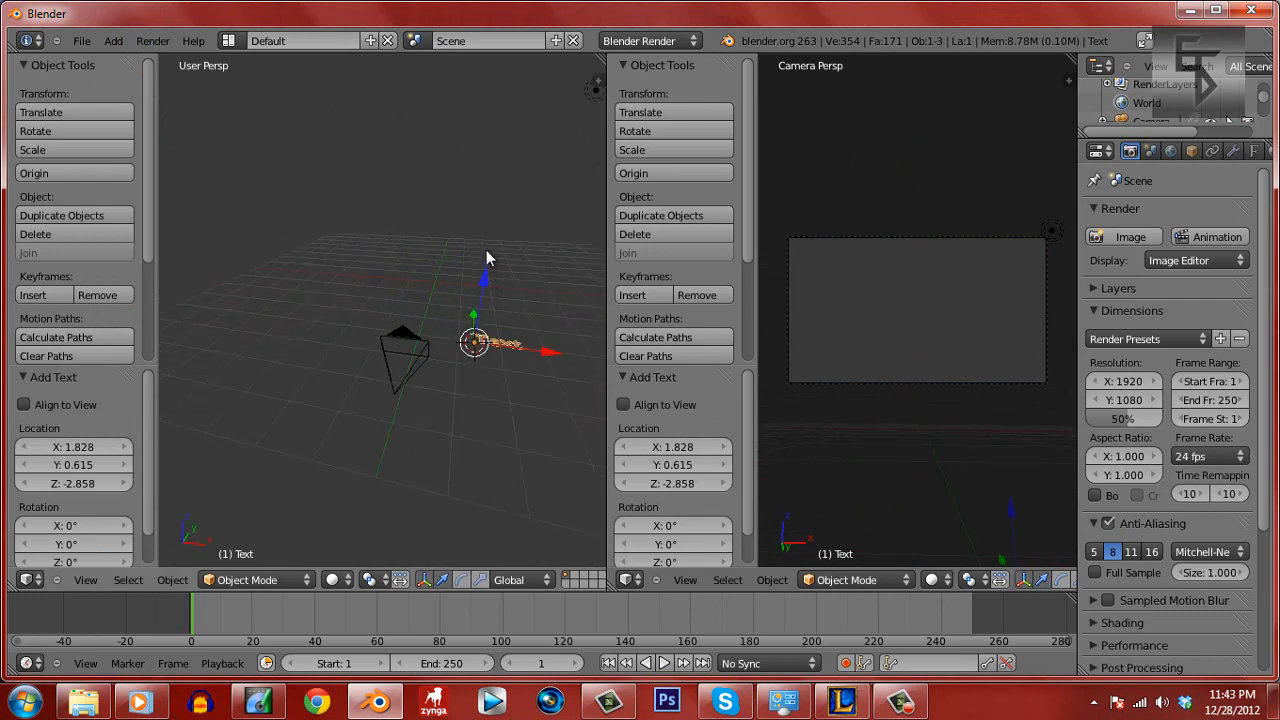
left_click_drag(487, 262, 488, 216)
left_click_drag(553, 280, 490, 280)
left_click_drag(414, 205, 413, 175)
left_click_drag(482, 243, 479, 261)
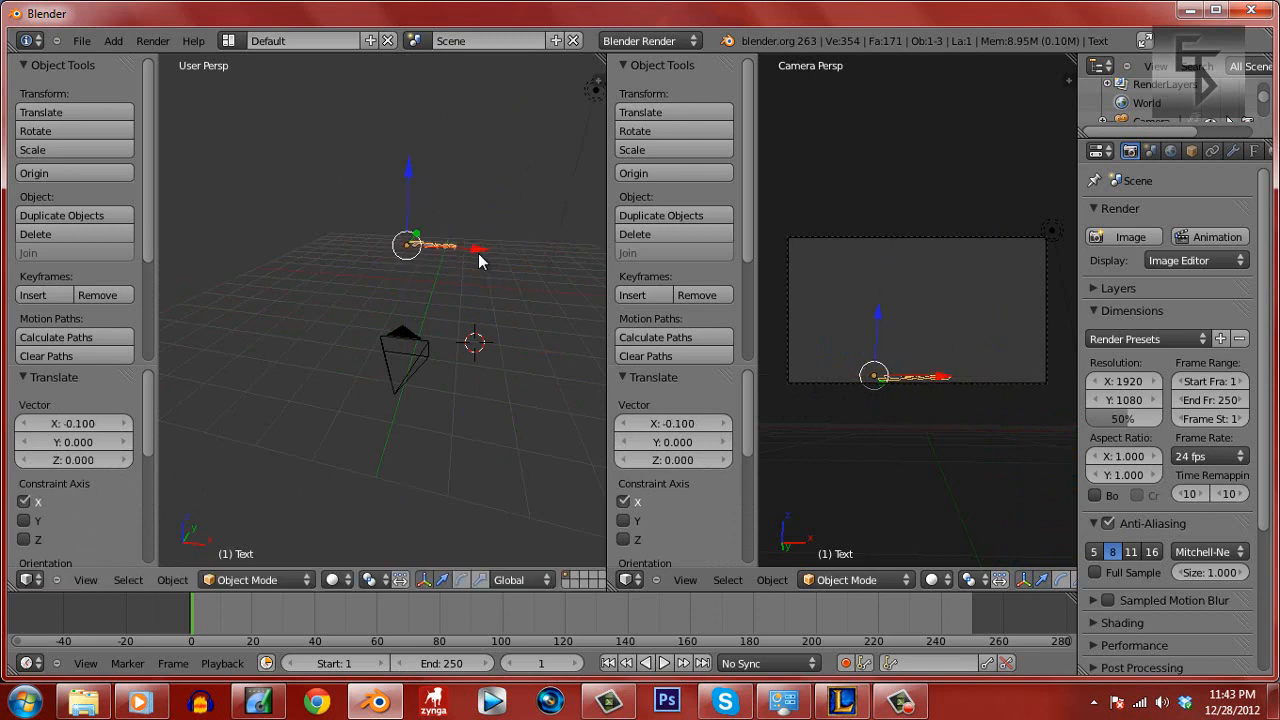
Stand the text upright by rotating it 90° around global X and shift it about -0.1 units along X
type("rx9")
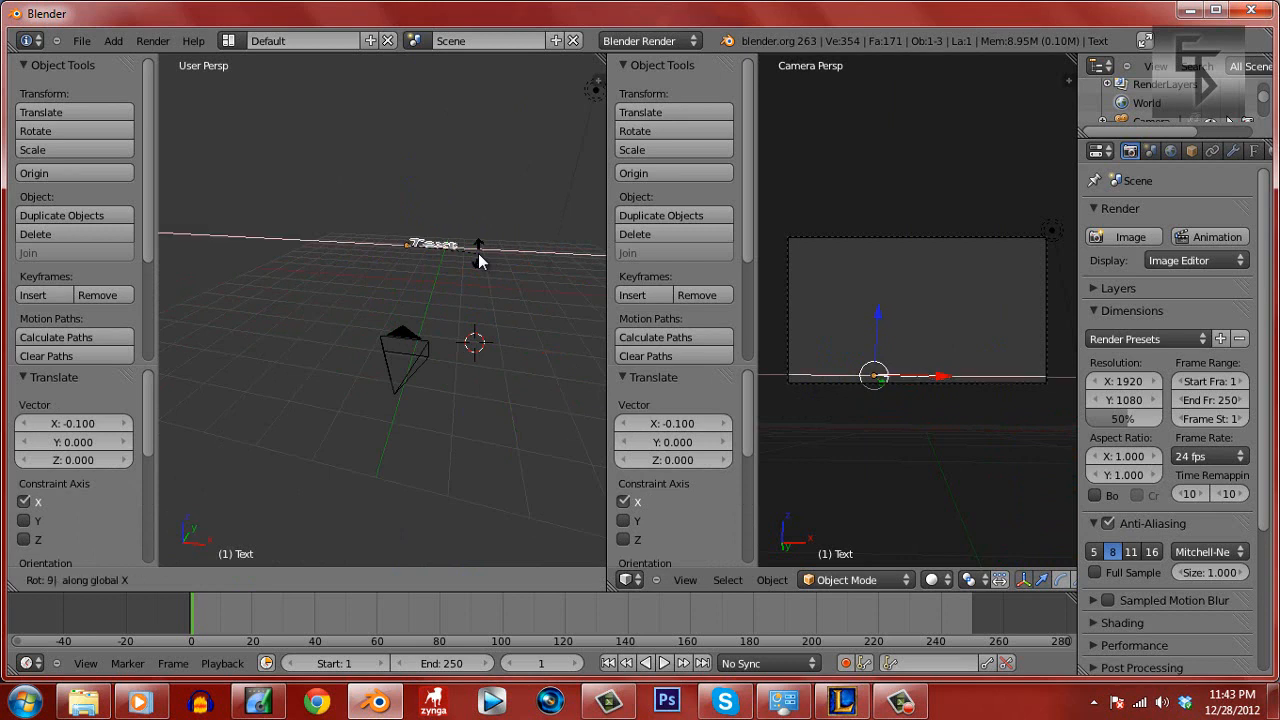
type("0")
key("Return")
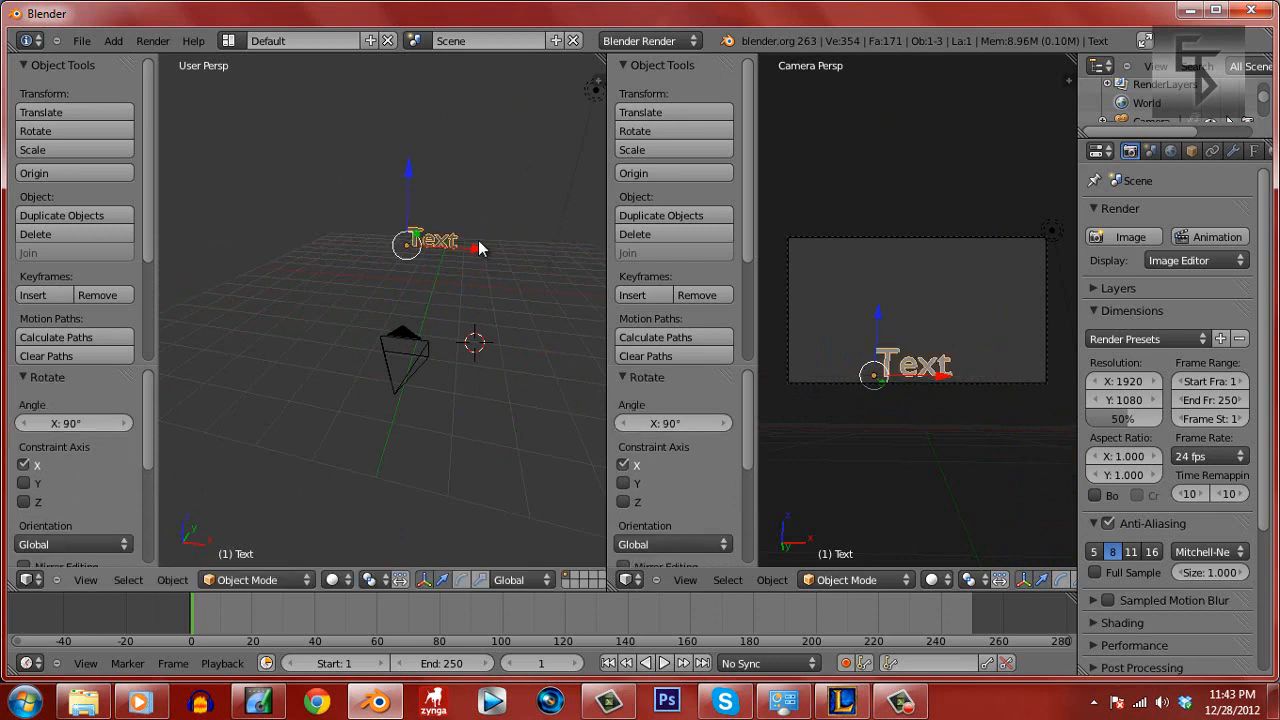
key("g")
key("x")
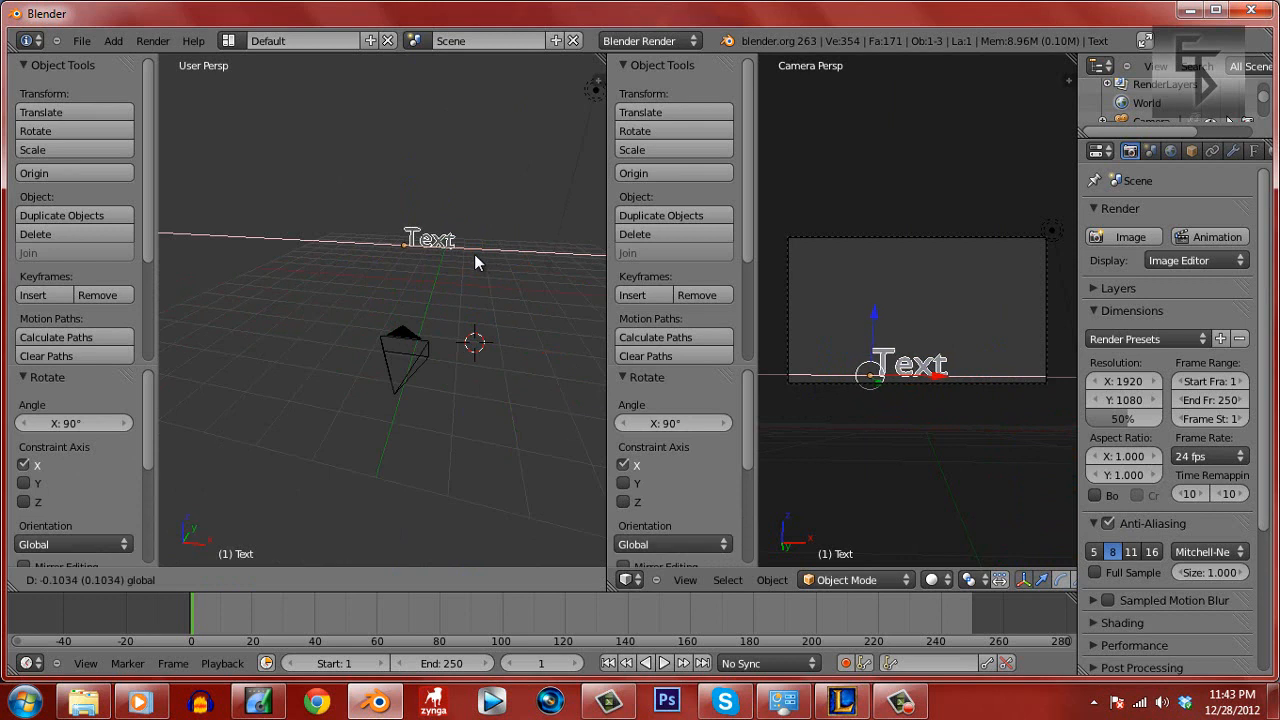
left_click(475, 262)
Replace the text object's default wording with "EOTD" and return to Object Mode
key("Tab")
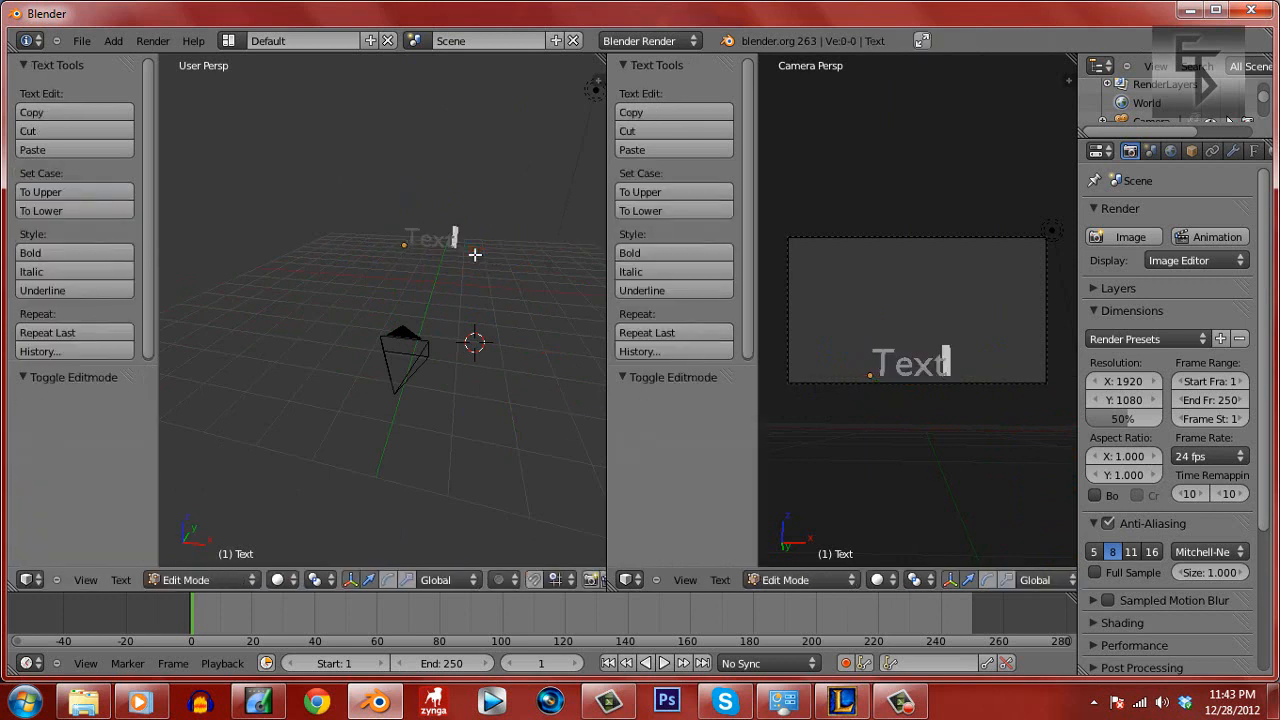
key("BackSpace")
key("BackSpace")
key("BackSpace")
key("BackSpace")
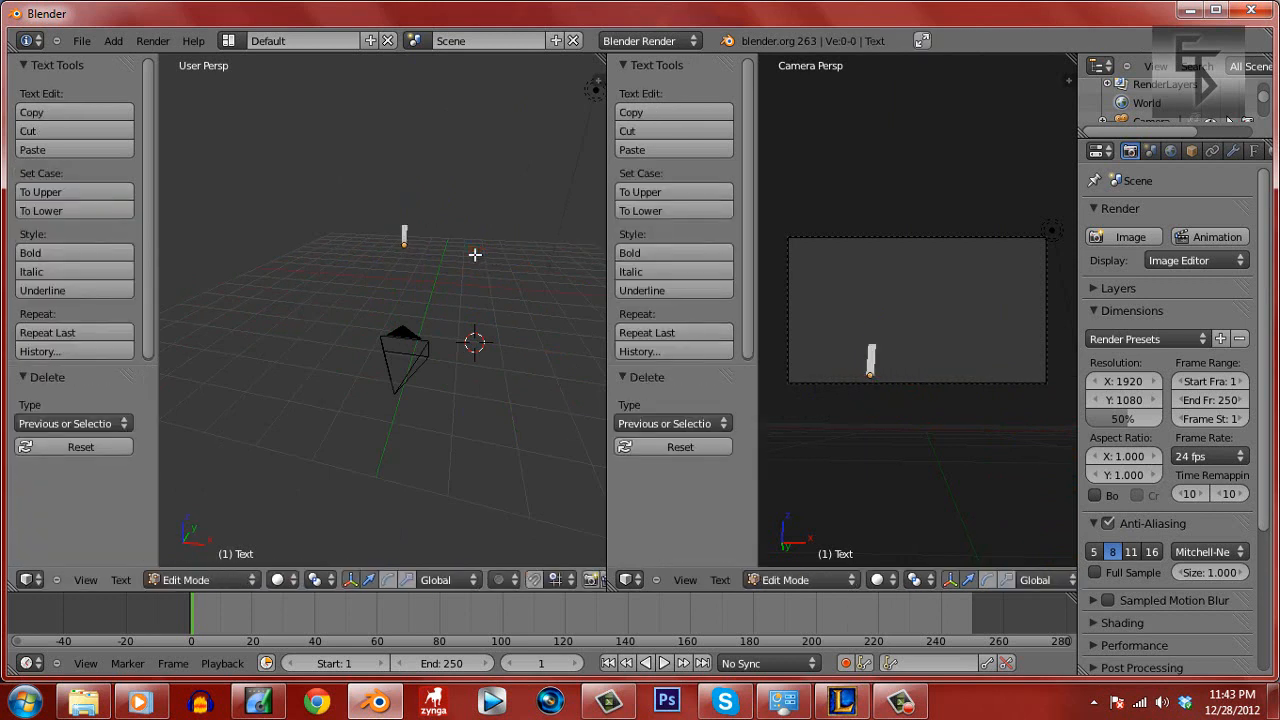
type("EOTD")
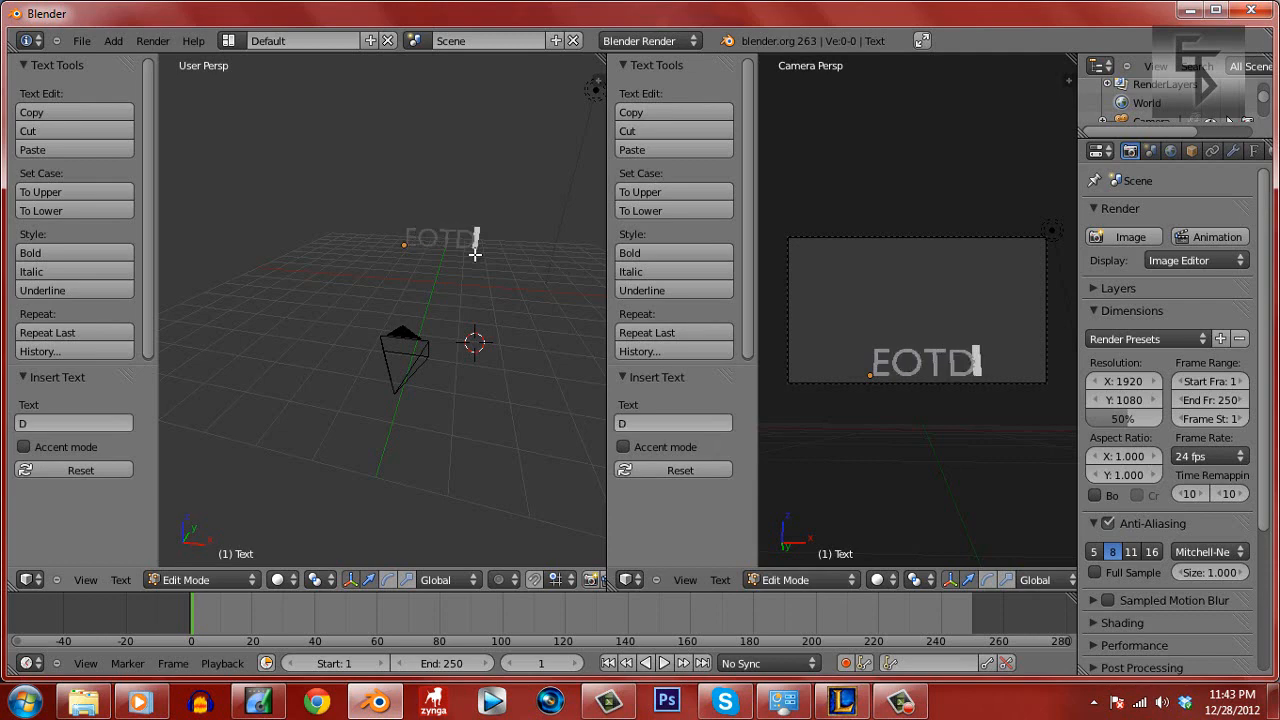
key("Tab")
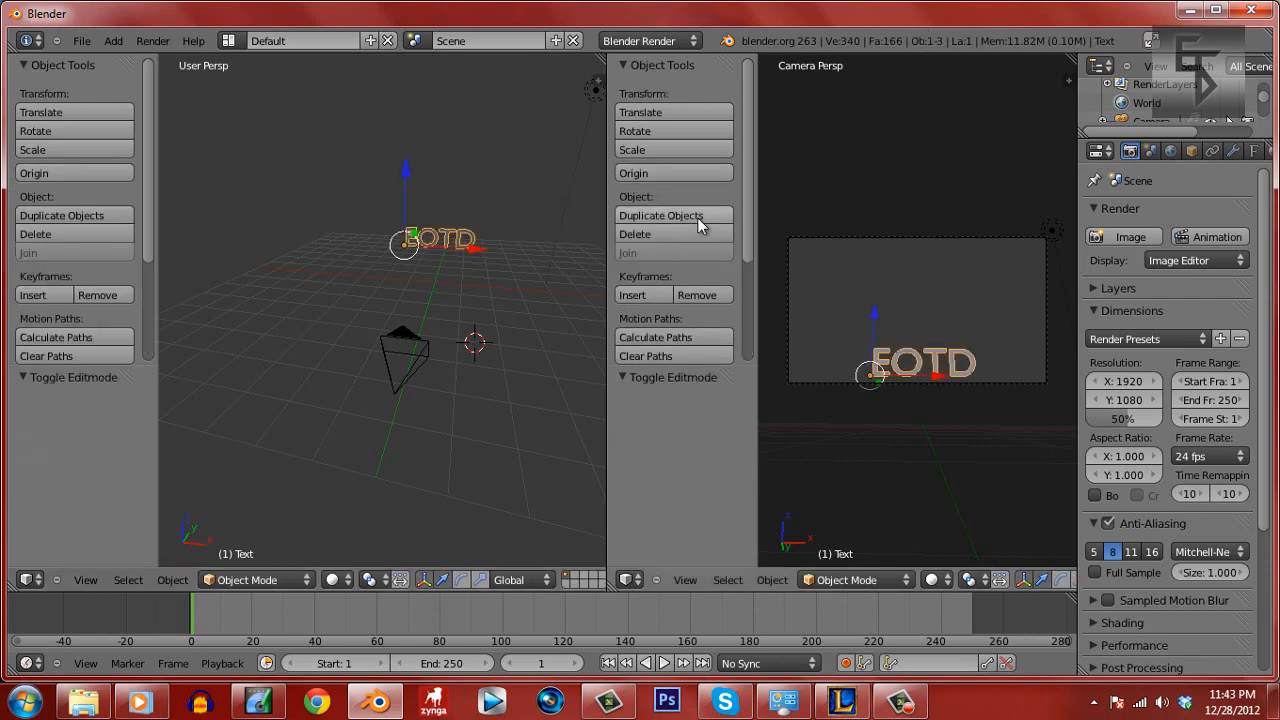
Start loading a new regular font for the text object and browse to the C:\Windows\Fonts folder
left_click(1255, 151)
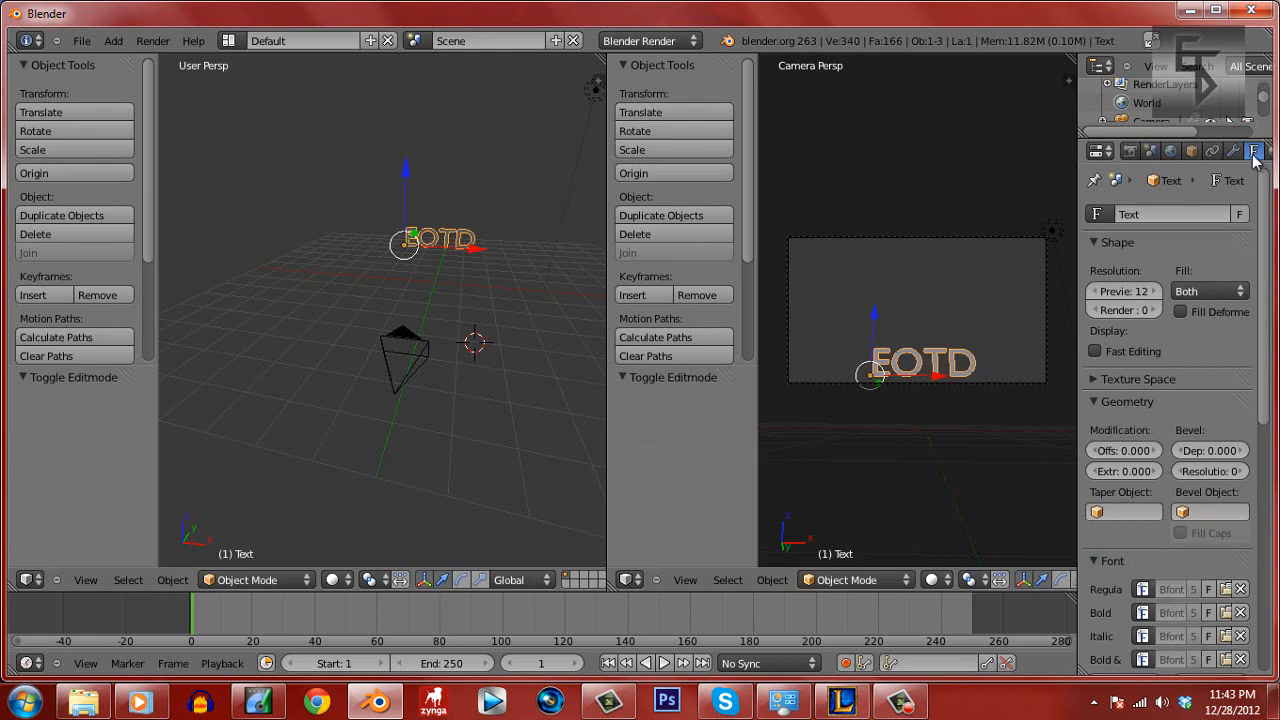
scroll(1265, 204, "down", 3)
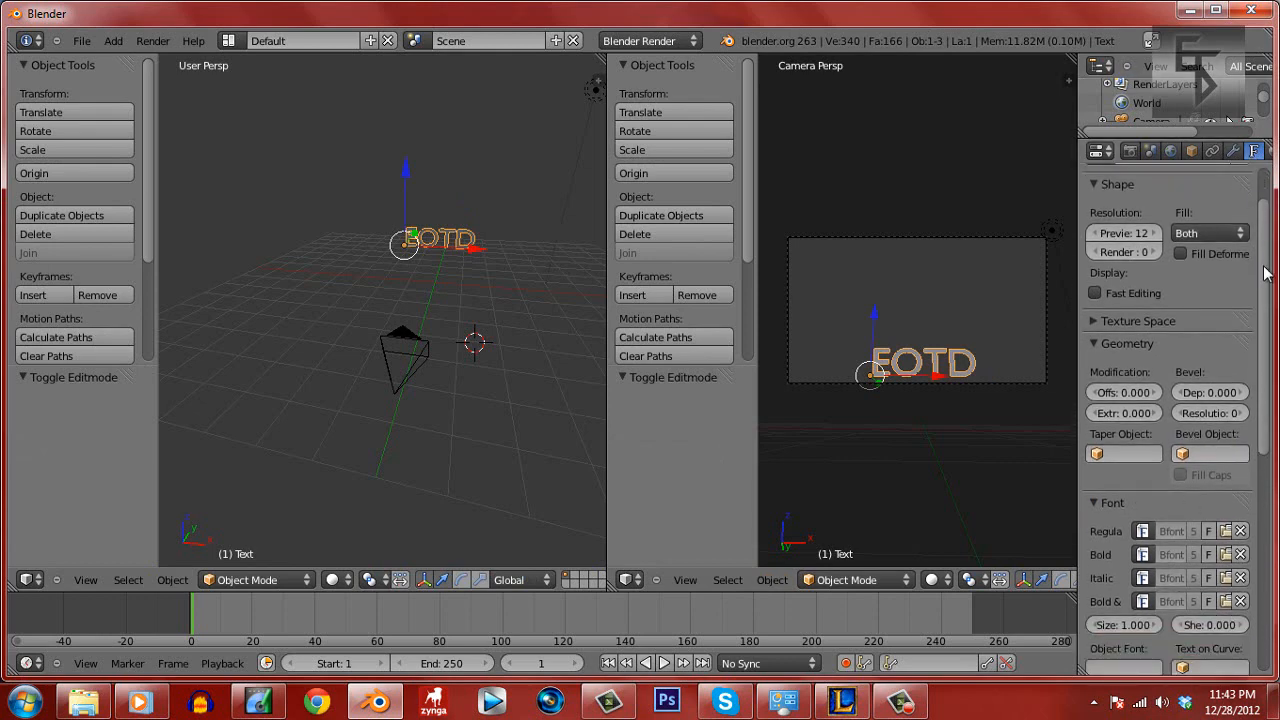
scroll(1257, 410, "down", 10)
scroll(1255, 410, "up", 5)
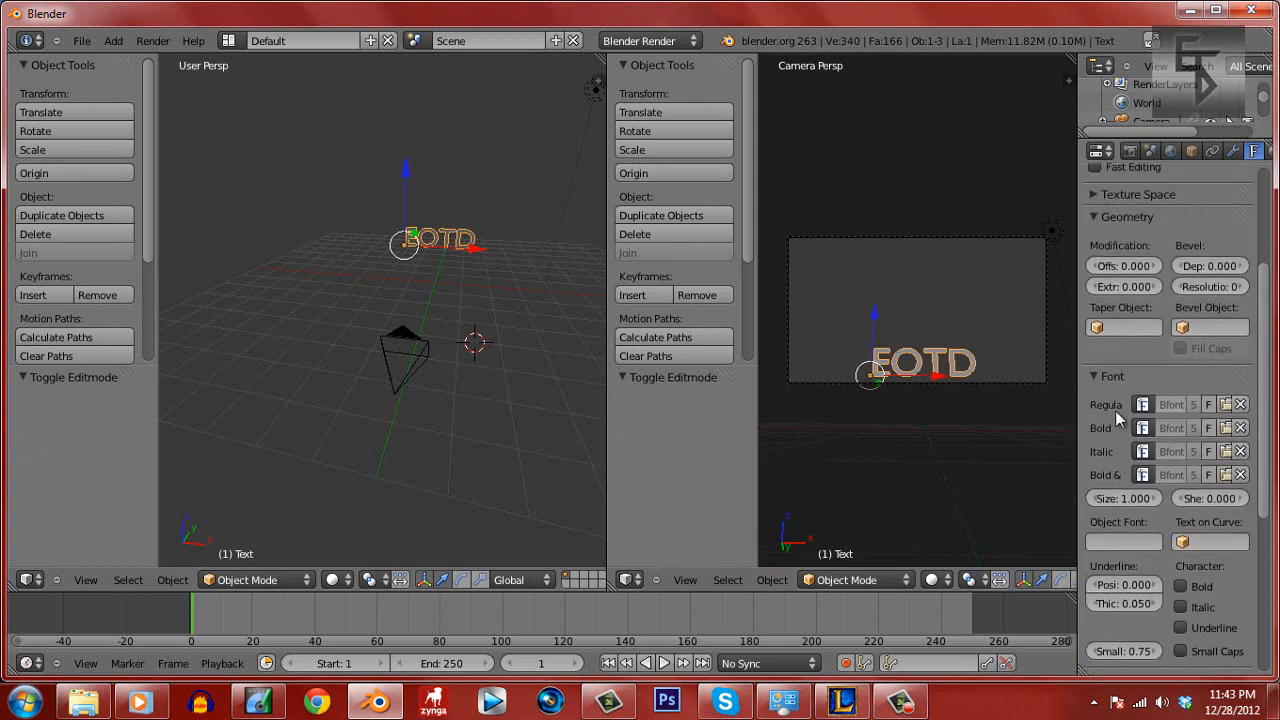
left_click(1226, 404)
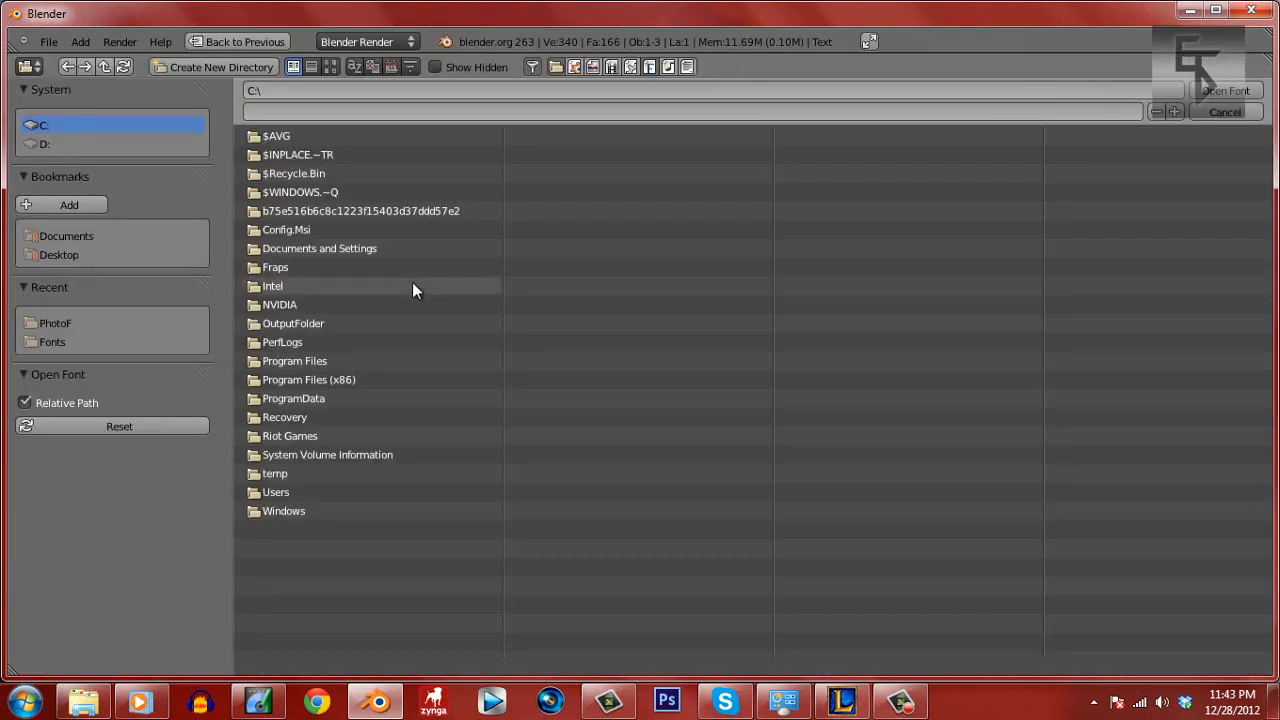
left_click(306, 513)
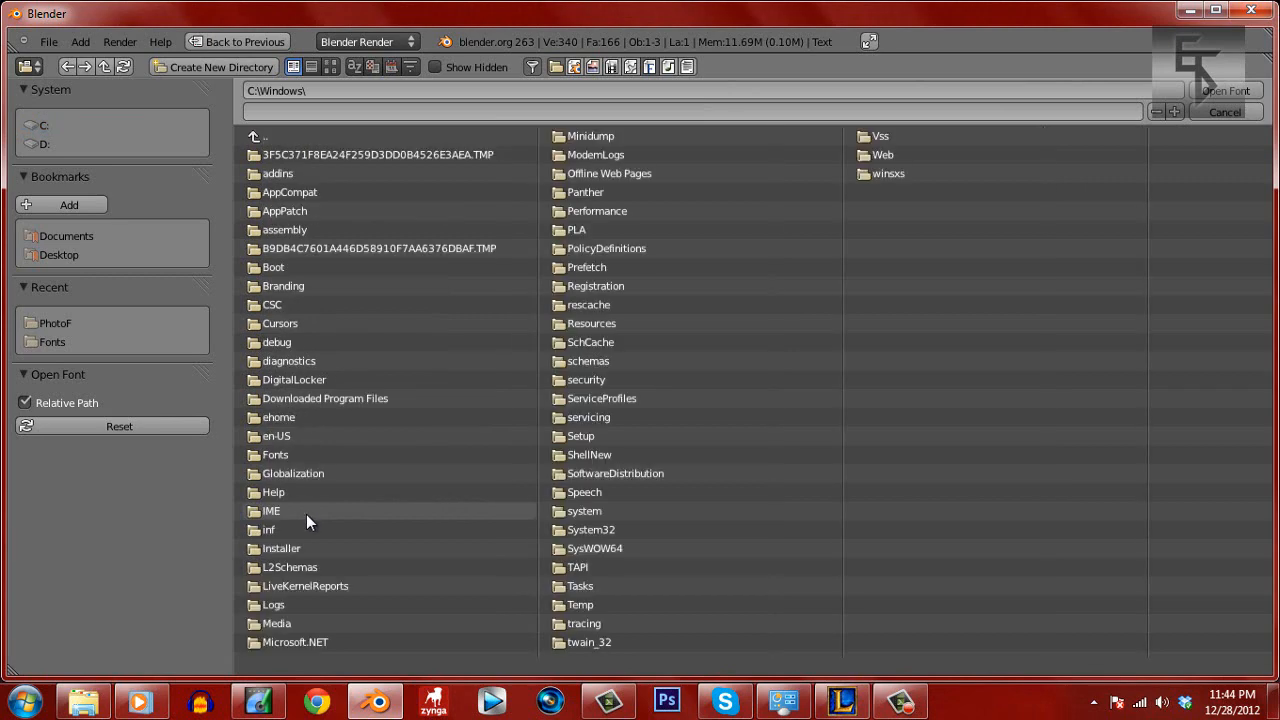
left_click(315, 454)
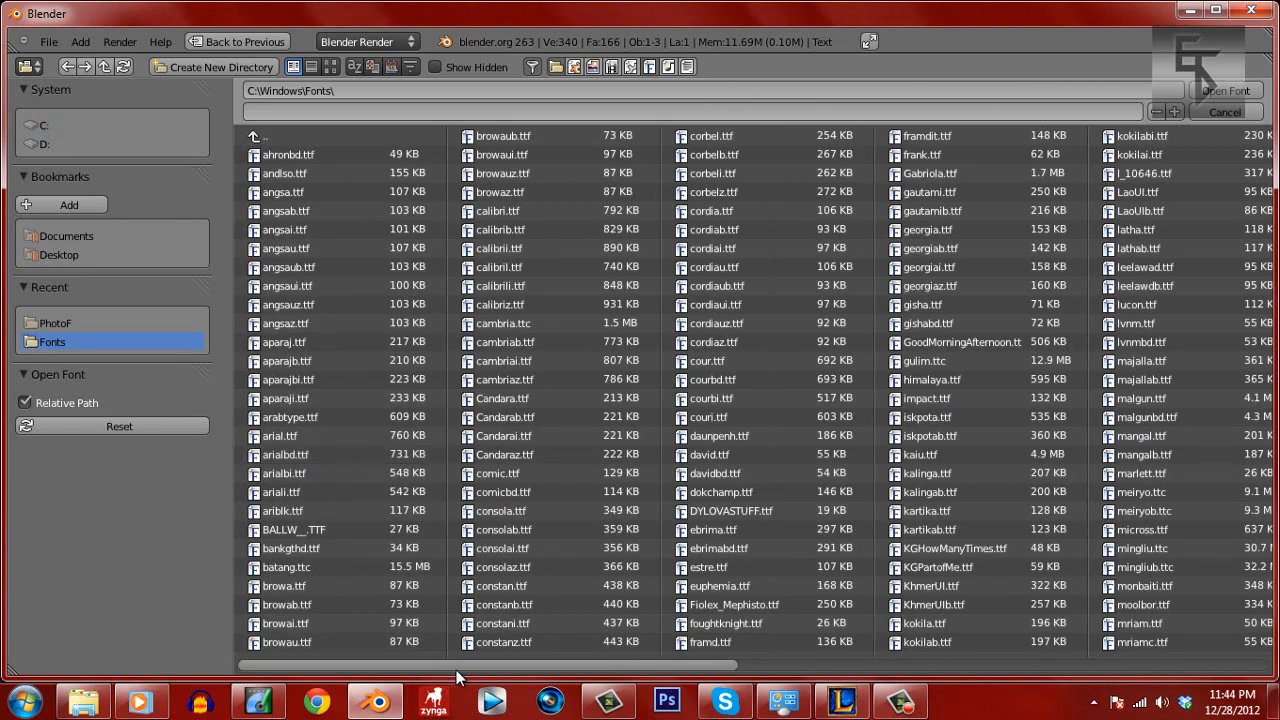
left_click_drag(456, 668, 468, 668)
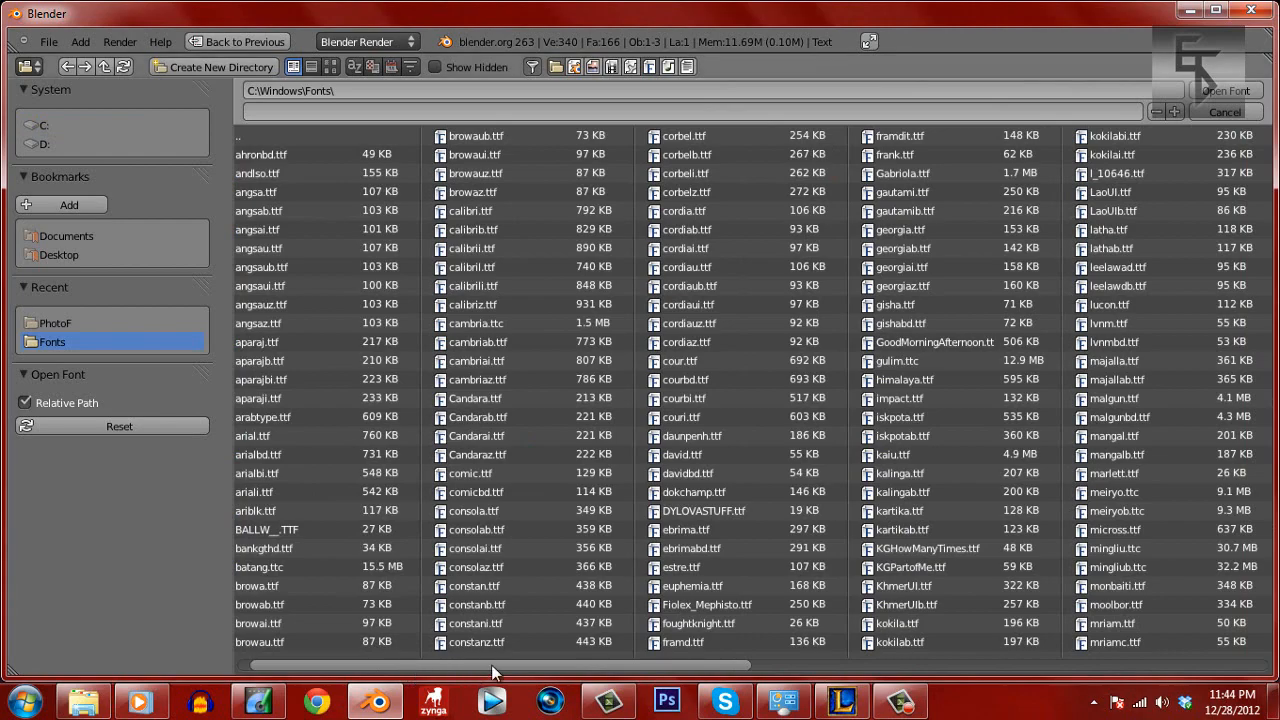
Switch to Chrome, check the downloads list for the downloaded font's name, and return to Blender
left_click(316, 702)
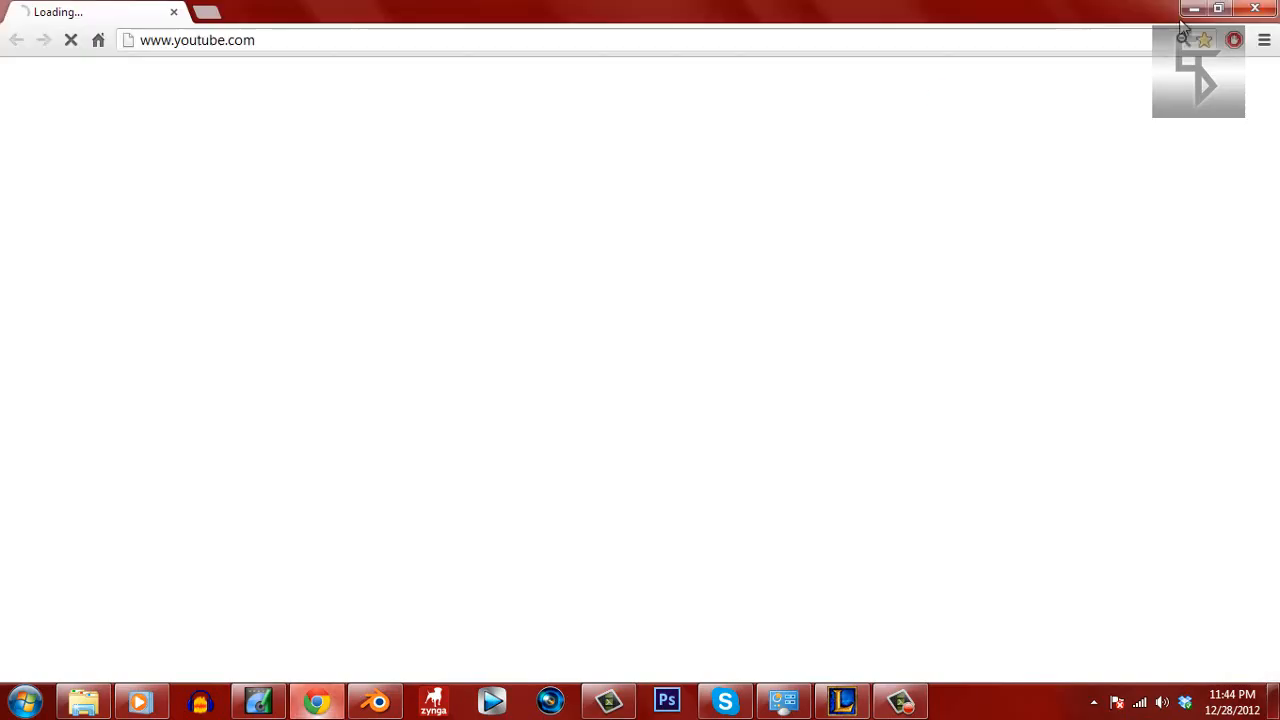
left_click(1263, 41)
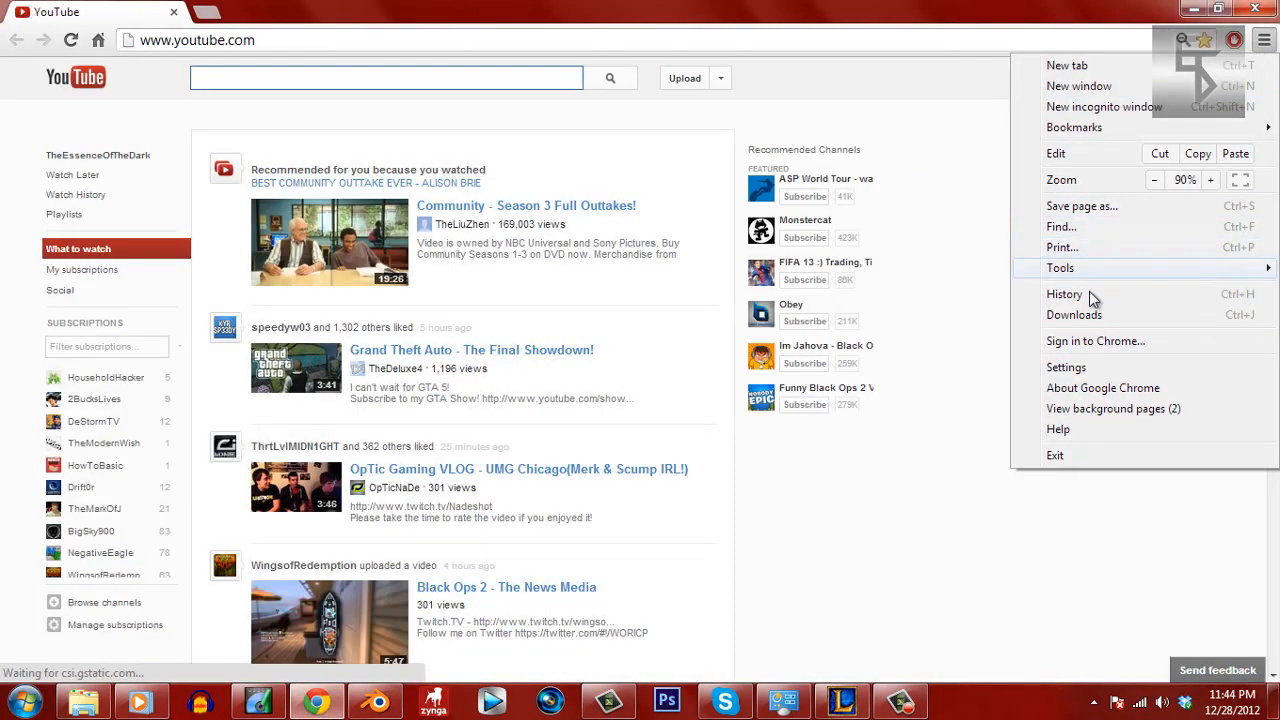
left_click(1072, 315)
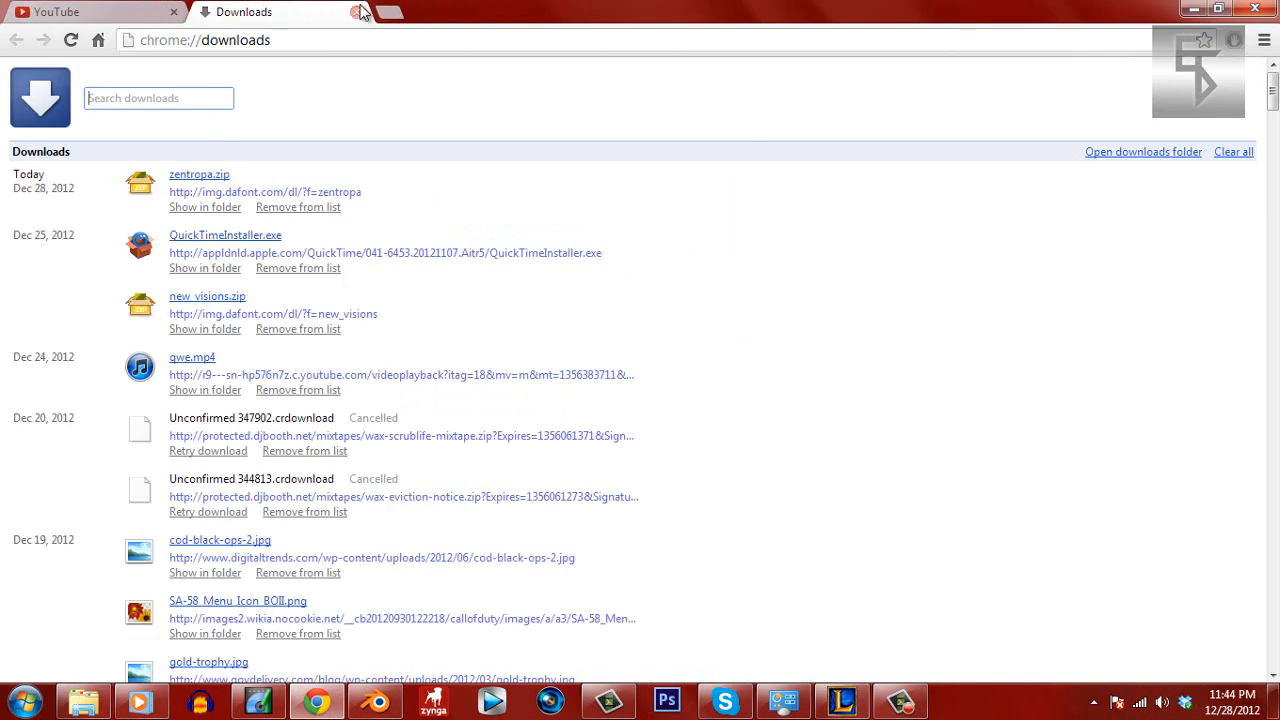
left_click(358, 11)
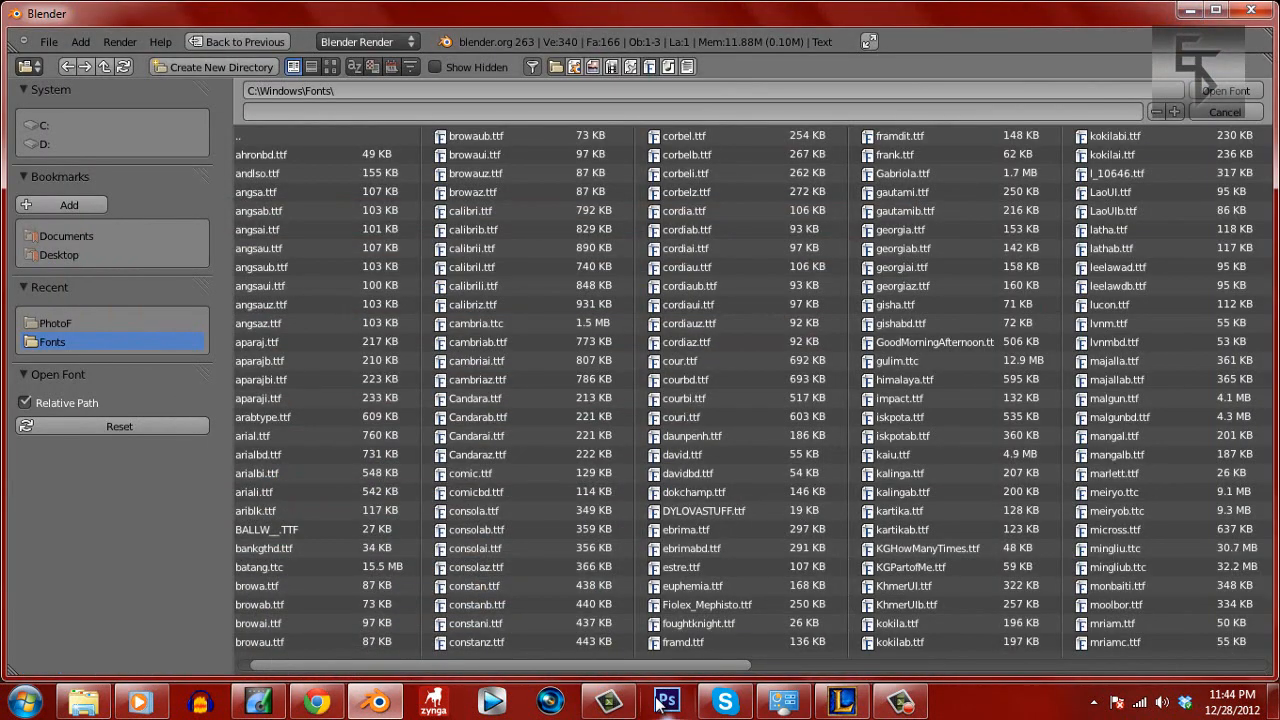
Load Zentropa.ttf as the regular font of the EOTD text
scroll(1167, 645, "down", 10)
scroll(1167, 645, "down", 3)
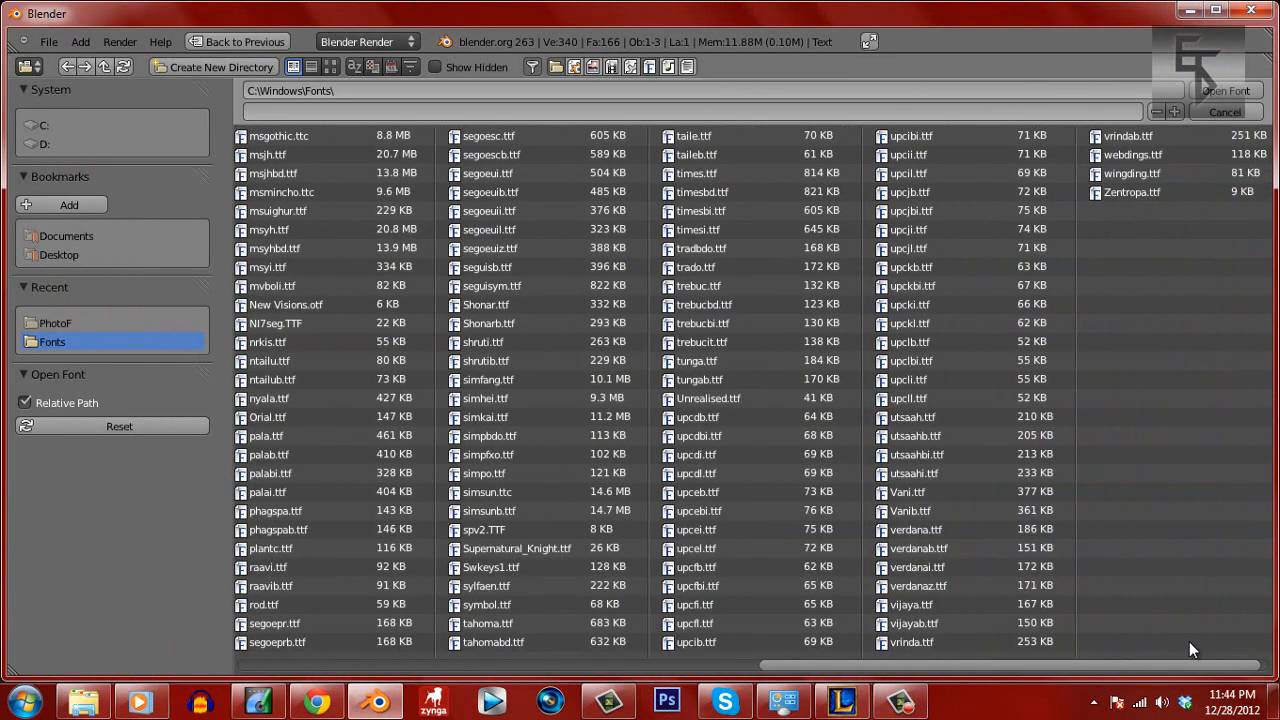
left_click(1140, 192)
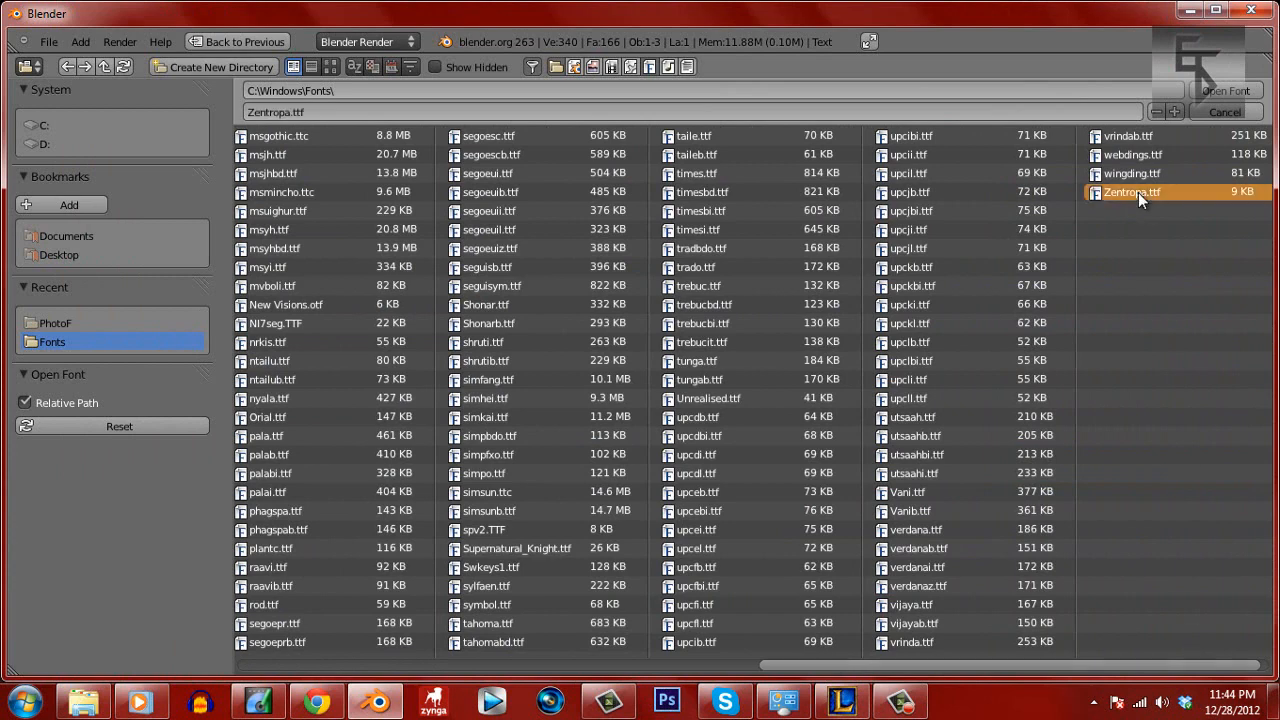
left_click(1236, 92)
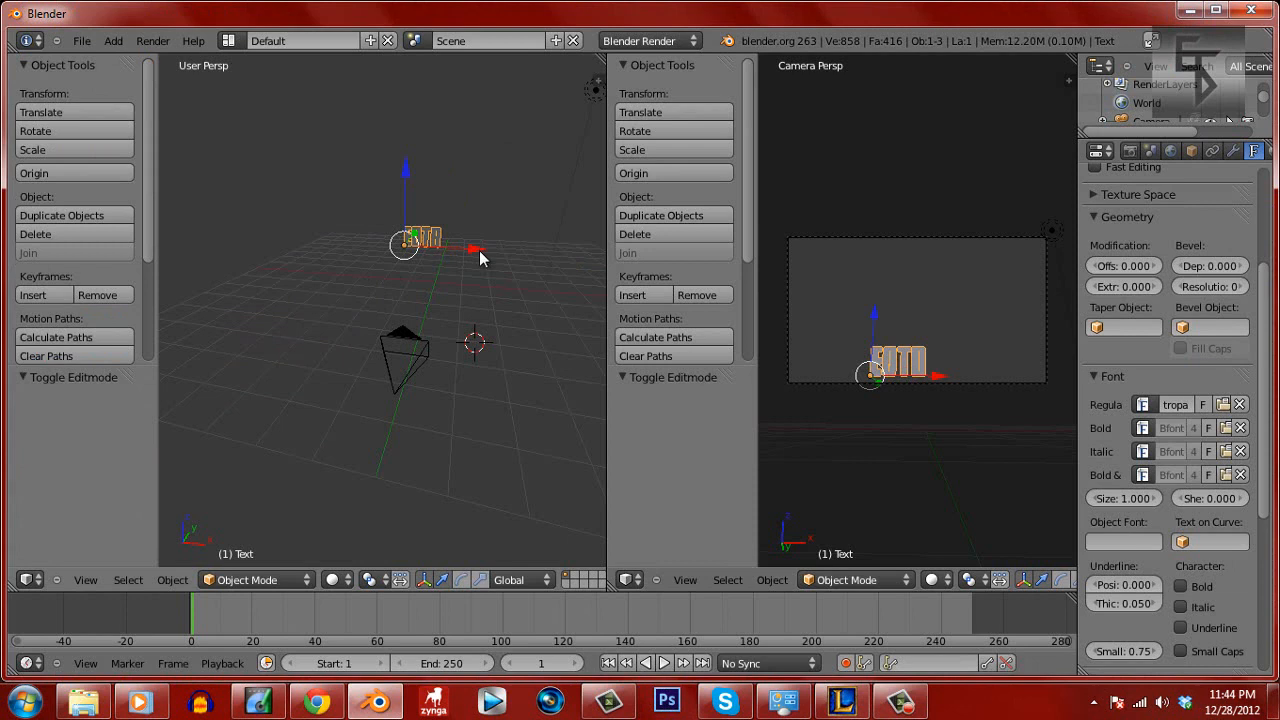
Scale the EOTD text up uniformly by a factor of about 3.208
key("s")
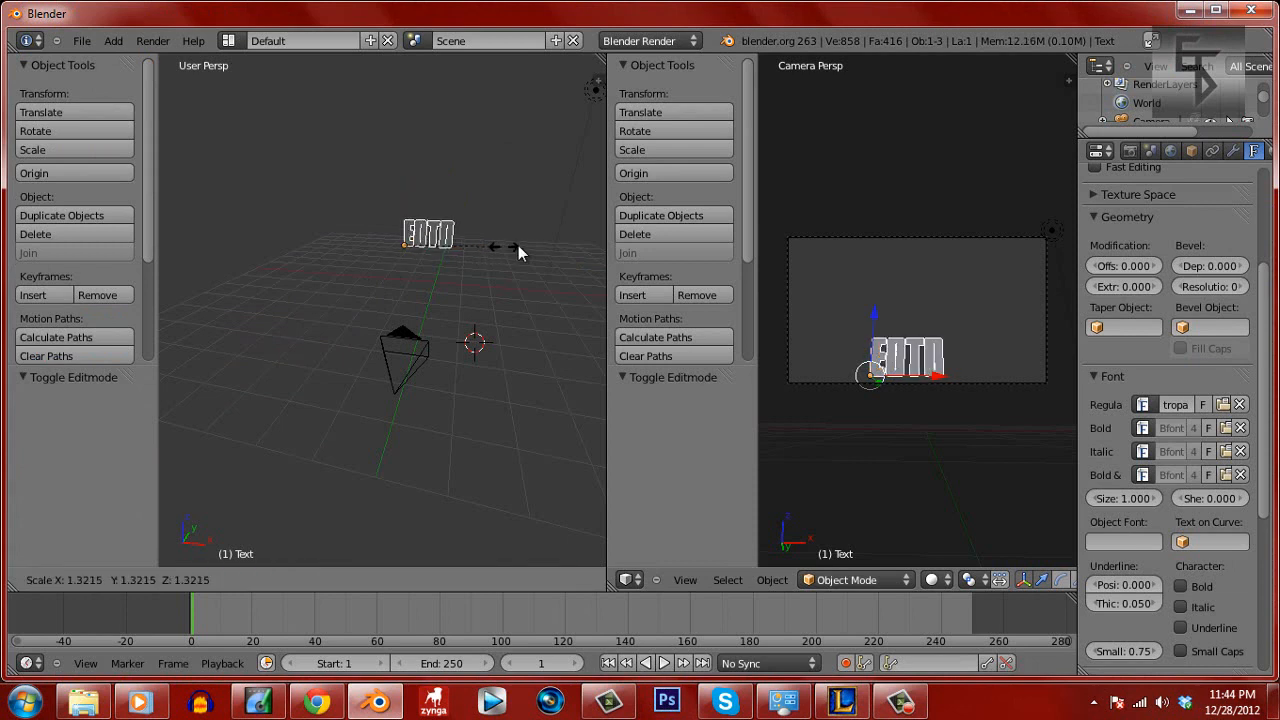
left_click(640, 191)
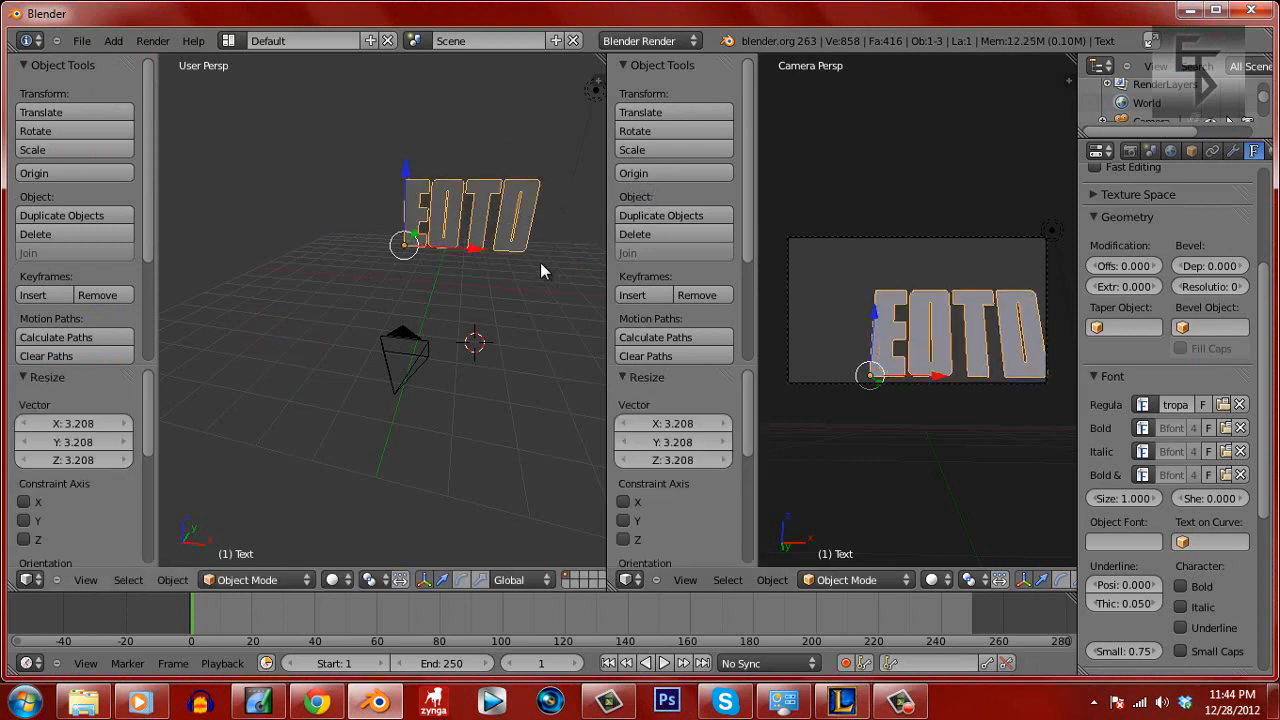
Shift the EOTD text about -0.923 along the X axis to centre it in the camera view
left_click_drag(467, 252, 451, 253)
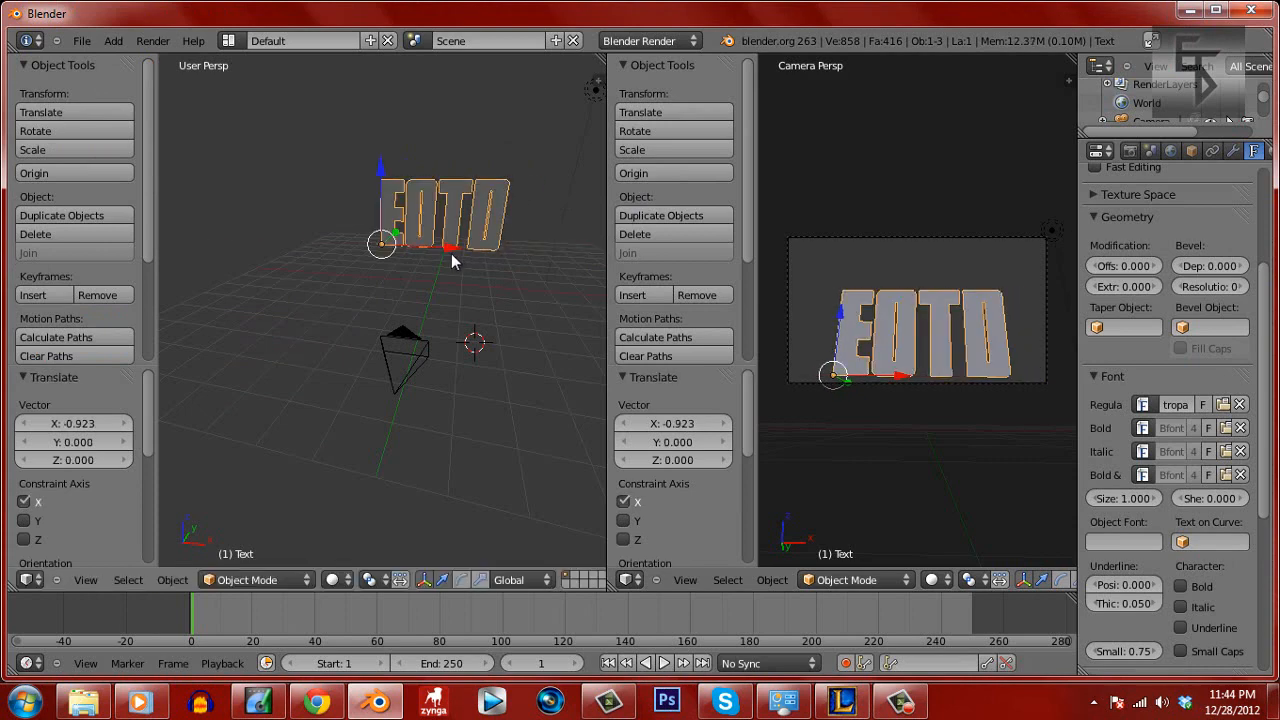
Tilt the camera upward by roughly 12 degrees about the global X axis and nudge it about -0.038 along X and 0.032 along Z
right_click(396, 356)
key("r")
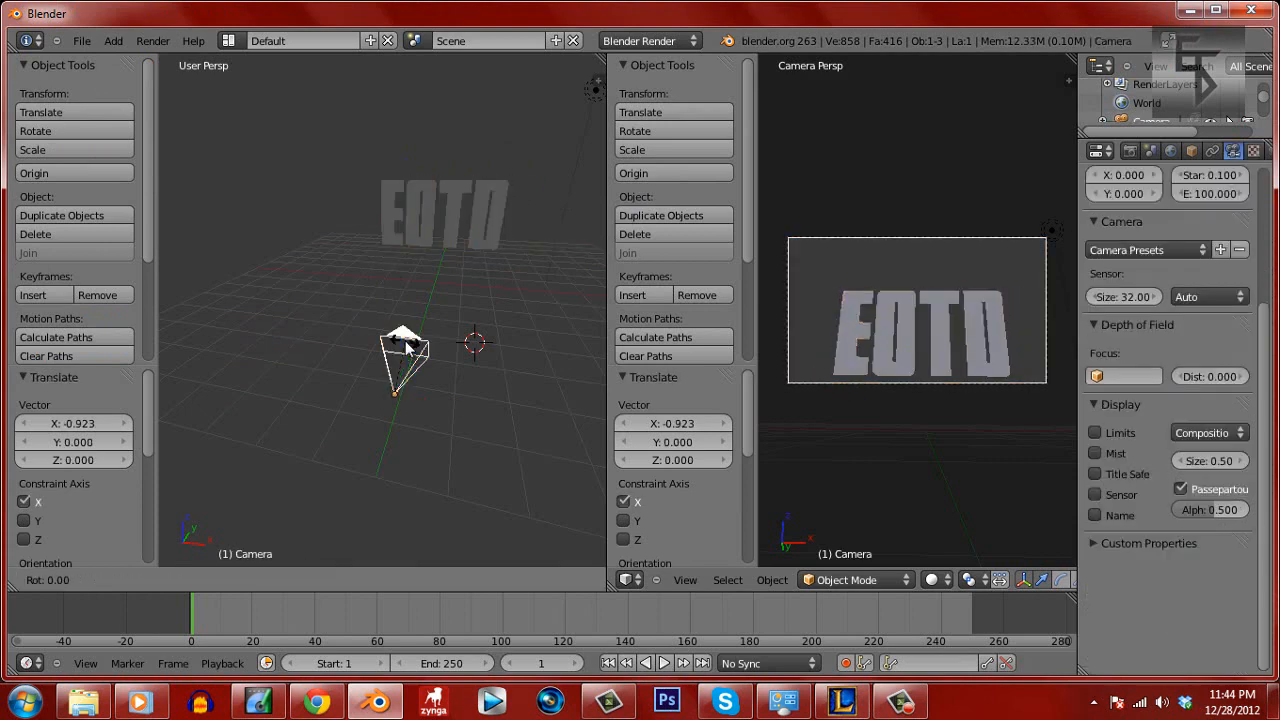
key("x")
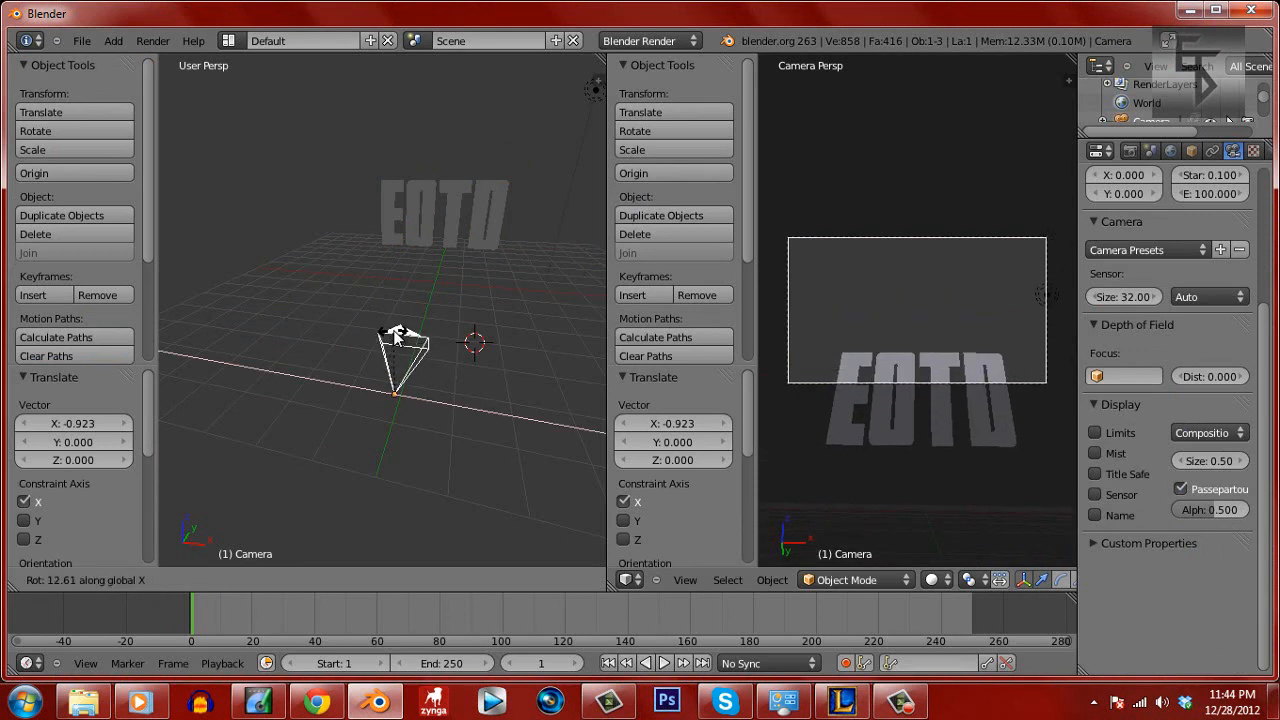
left_click(398, 337)
left_click_drag(465, 408, 458, 402)
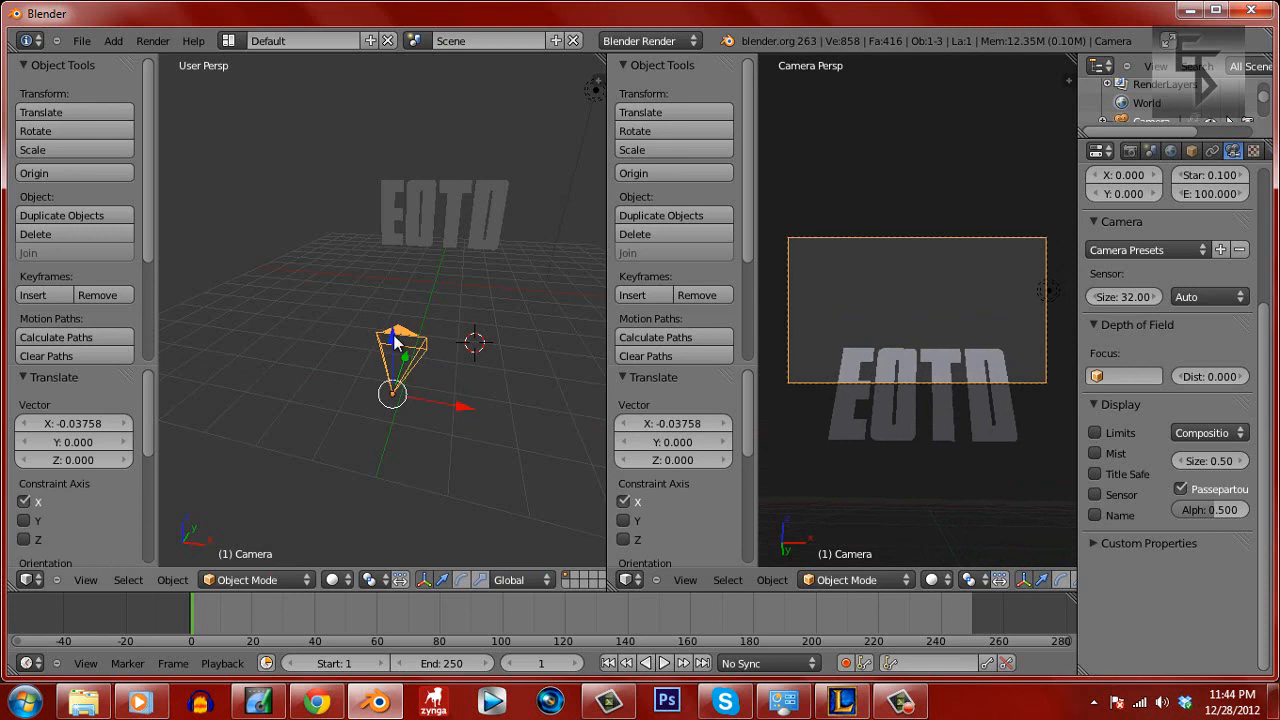
left_click_drag(393, 335, 418, 346)
Raise the EOTD text along Z until it fits inside the camera frame and shift it about -0.113 along X
right_click(445, 184)
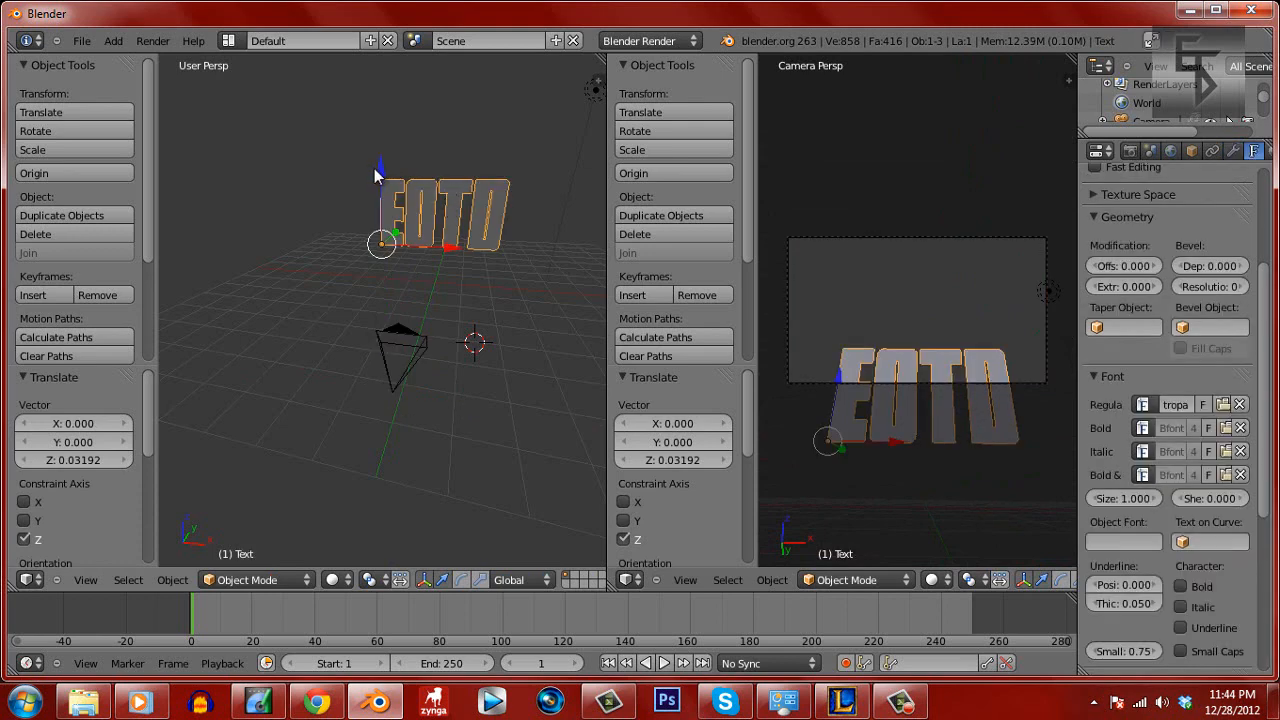
left_click_drag(379, 168, 382, 126)
left_click_drag(459, 209, 447, 203)
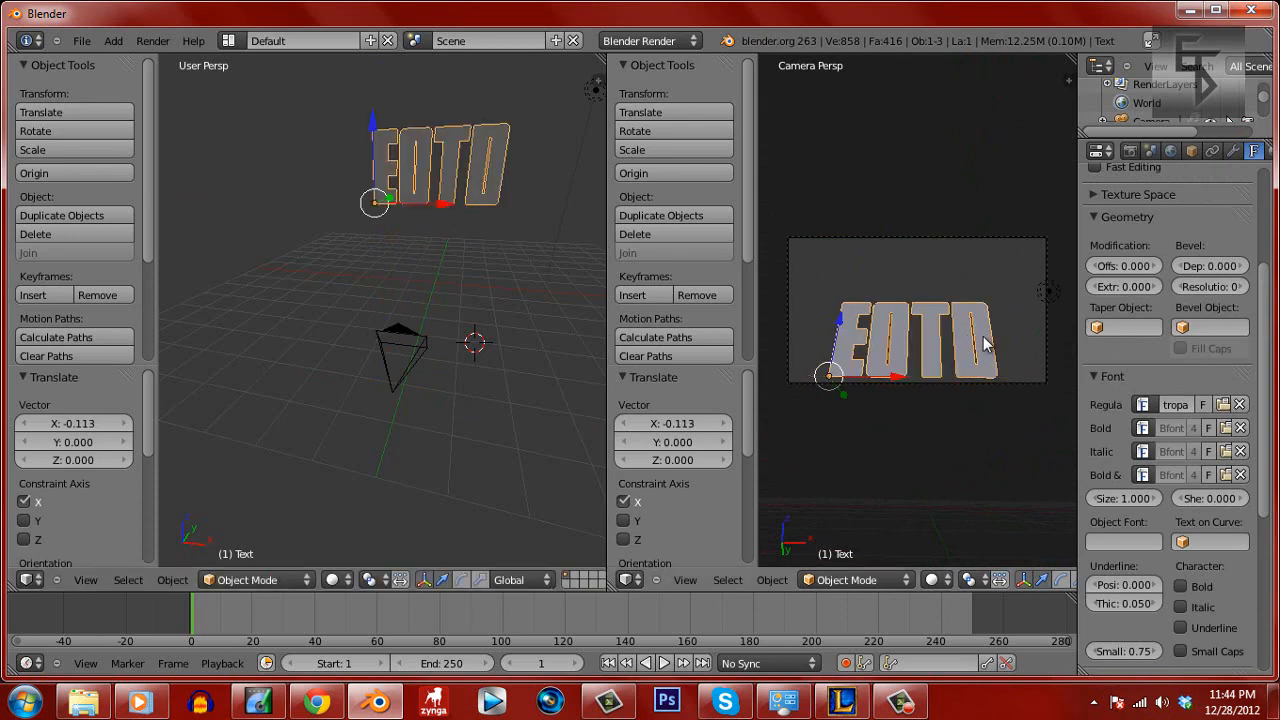
Widen the properties area and set the EOTD text's geometry offset to -0.010
left_click(1233, 151)
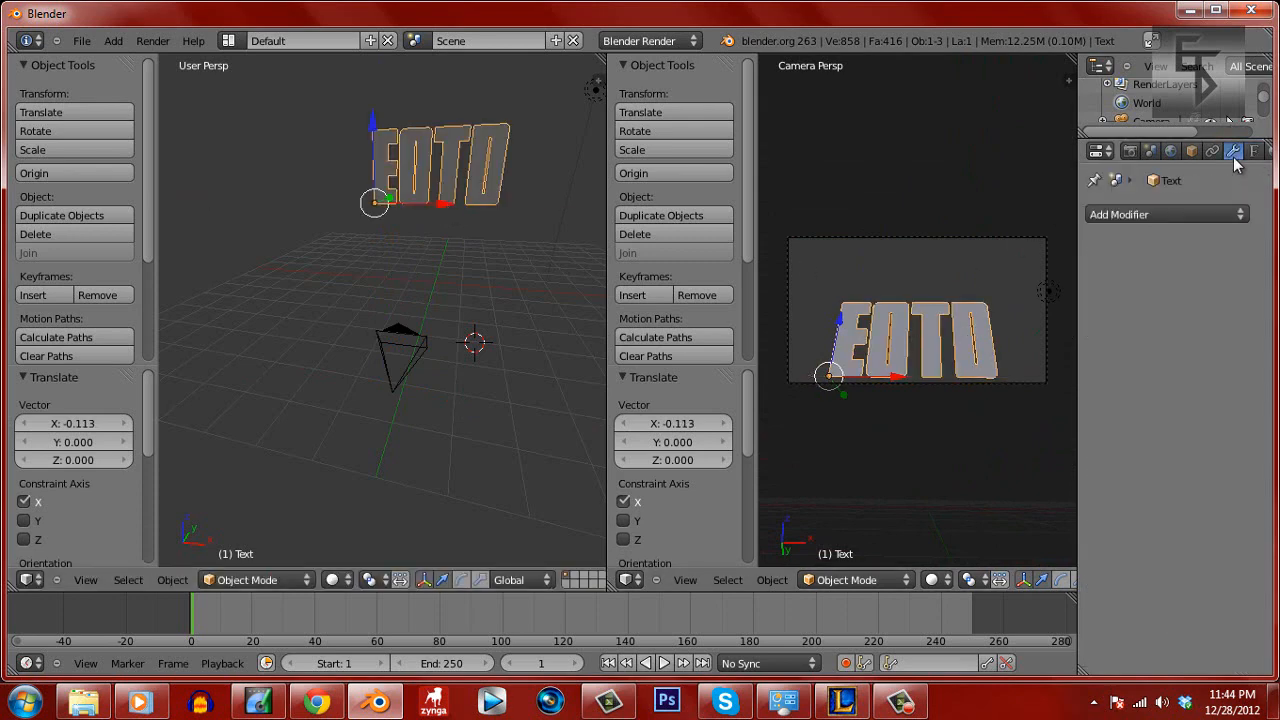
left_click(1255, 151)
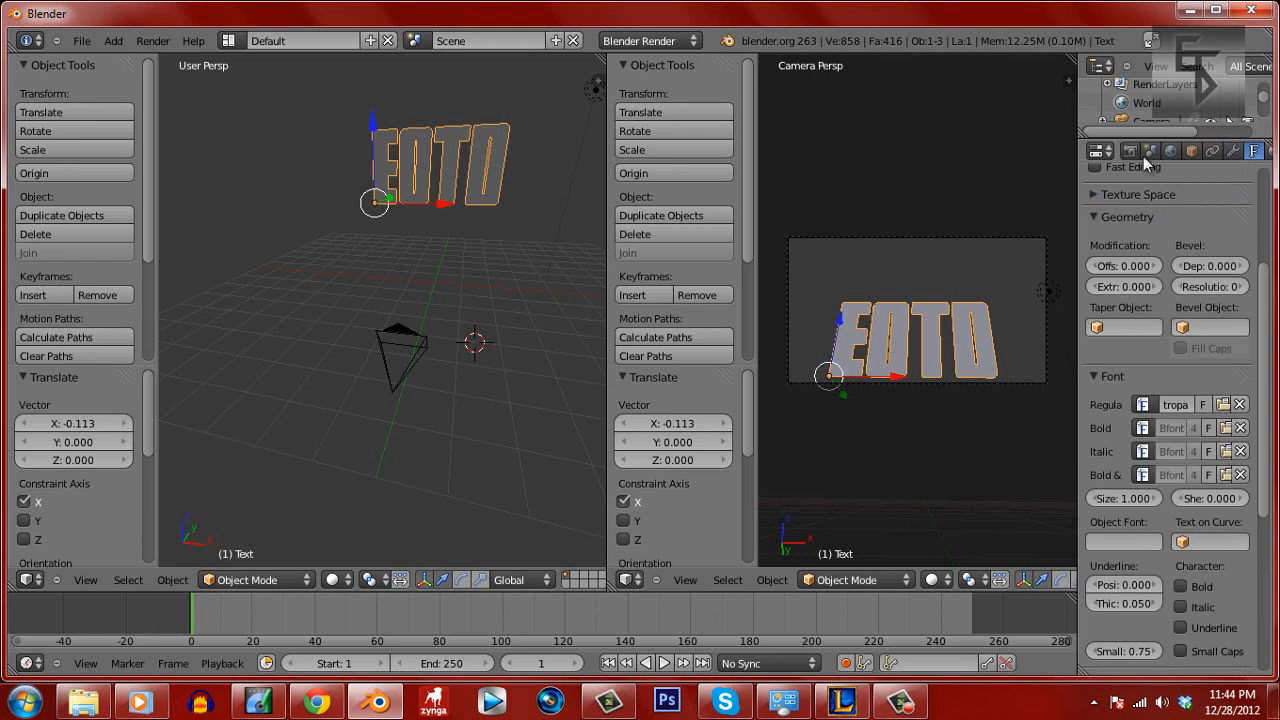
left_click_drag(1080, 184, 1061, 185)
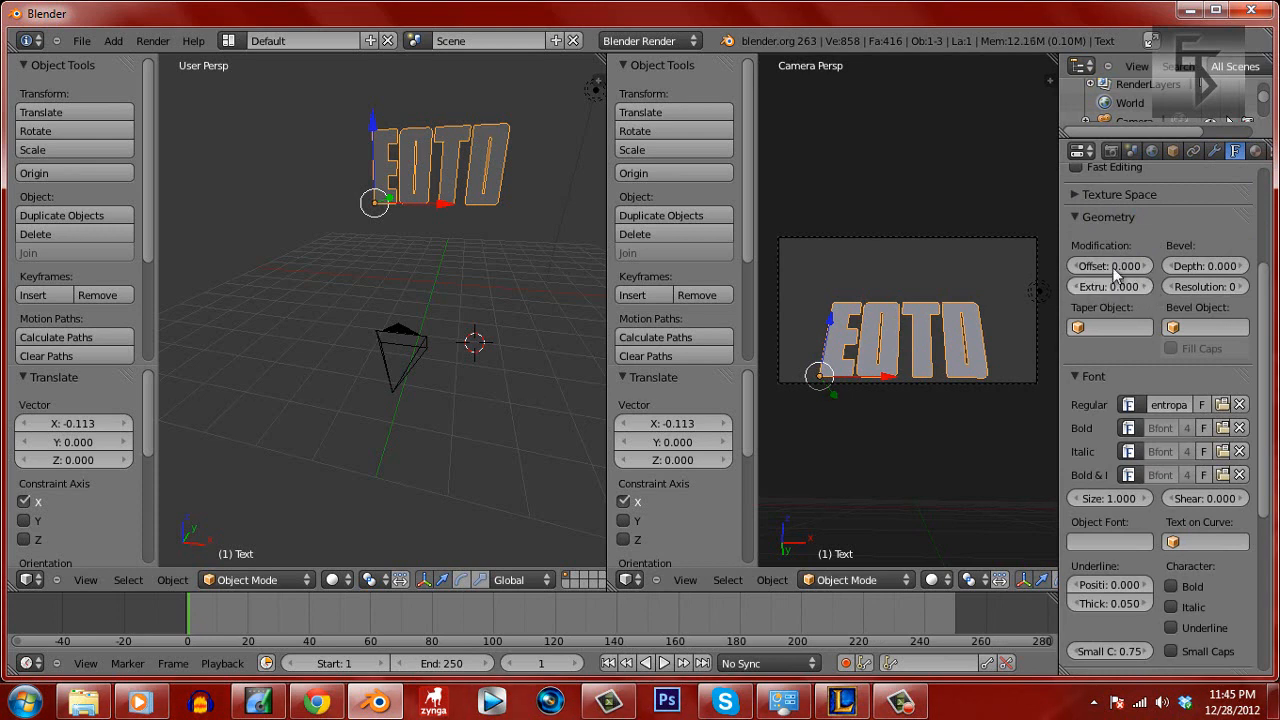
left_click(1077, 268)
left_click(1077, 268)
left_click(1077, 268)
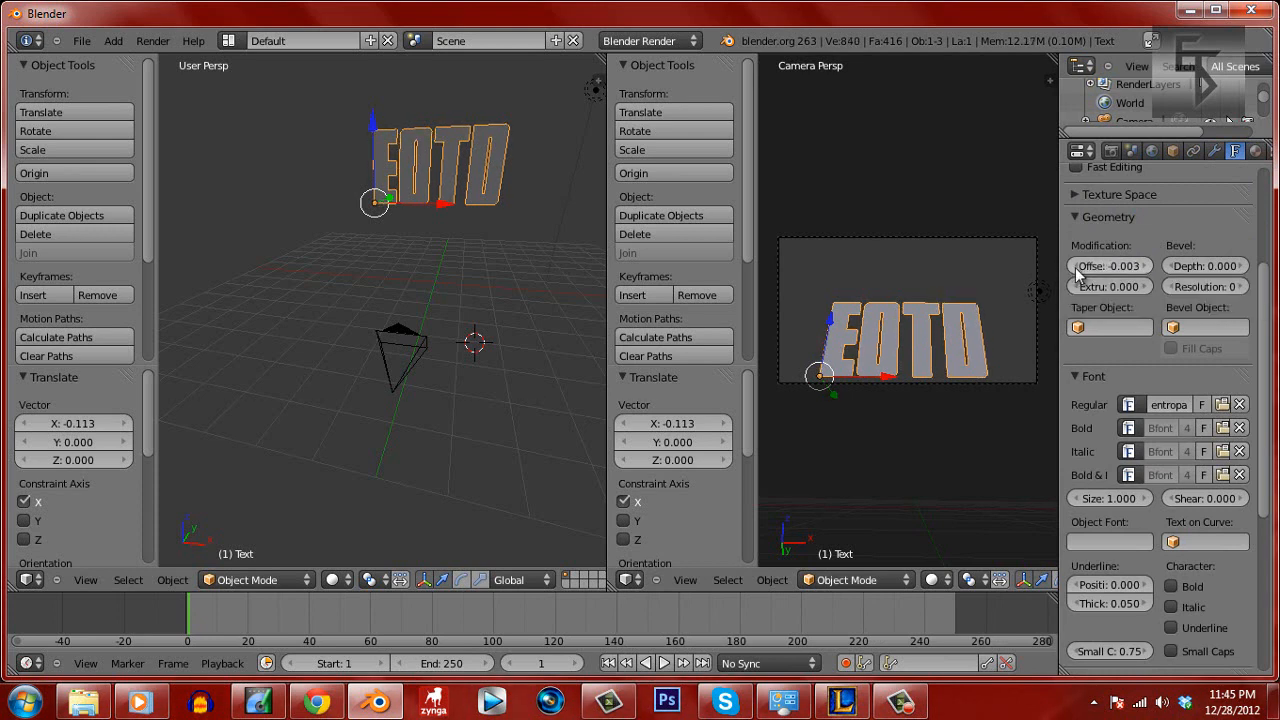
left_click(1077, 268)
left_click(1077, 268)
left_click(1077, 268)
left_click(1077, 268)
left_click(1077, 268)
left_click(1077, 268)
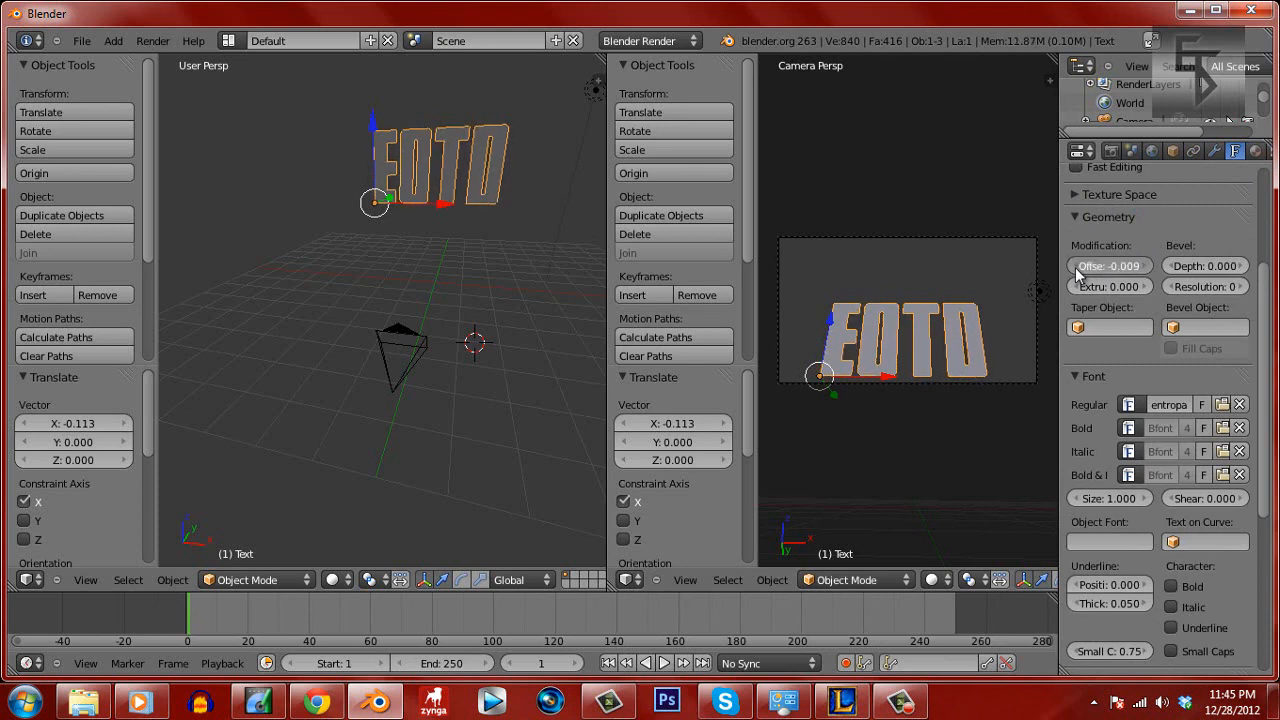
left_click(1077, 268)
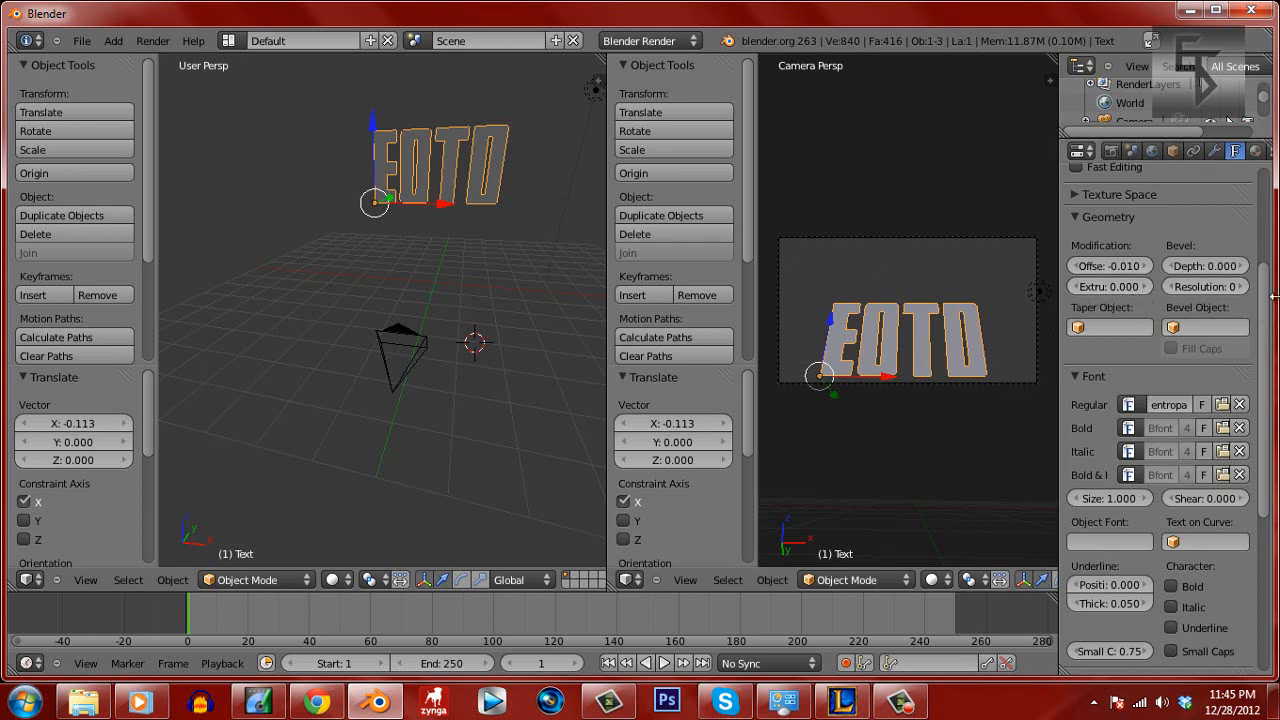
Set the EOTD text's extrusion to 0.18
left_click(1111, 288)
key("BackSpace")
type("18")
key("Return")
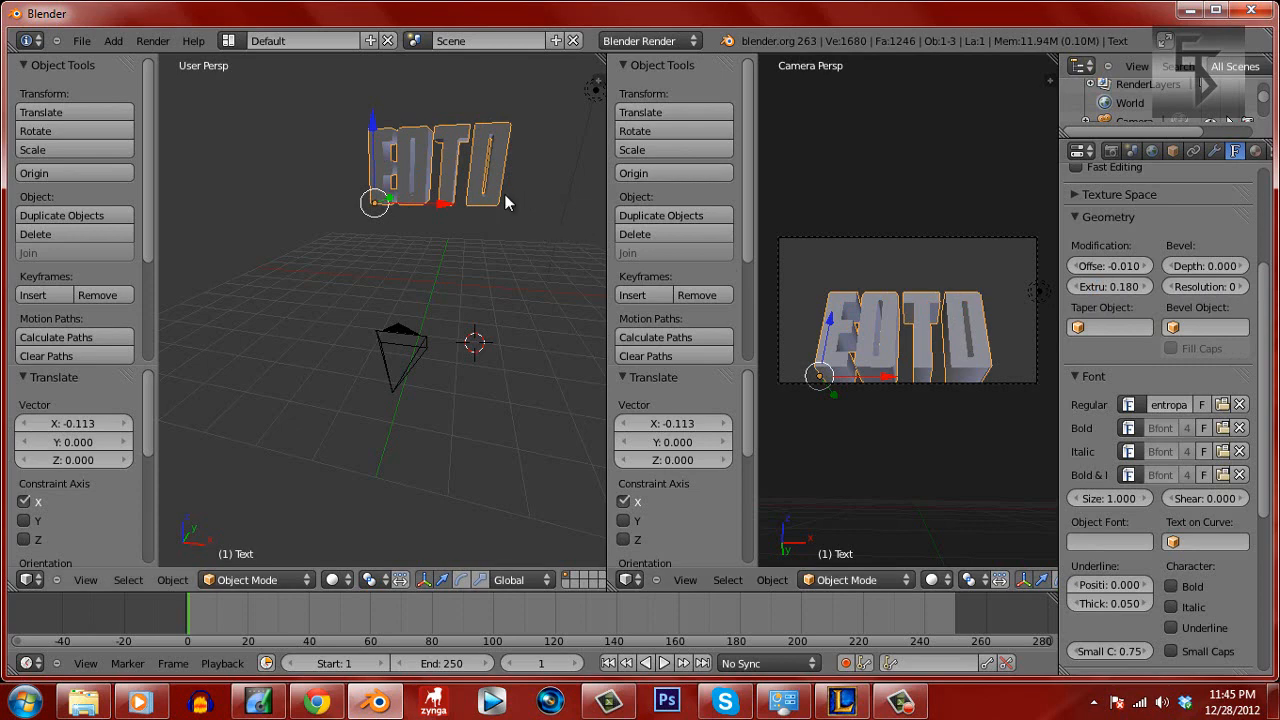
Move the extruded EOTD text about 0.113 along X and 0.168 along Z to keep it within the camera frame
mouse_move(443, 191)
middle_mouse_down()
mouse_move(508, 204)
mouse_move(446, 208)
middle_mouse_up()
left_click_drag(436, 205, 439, 206)
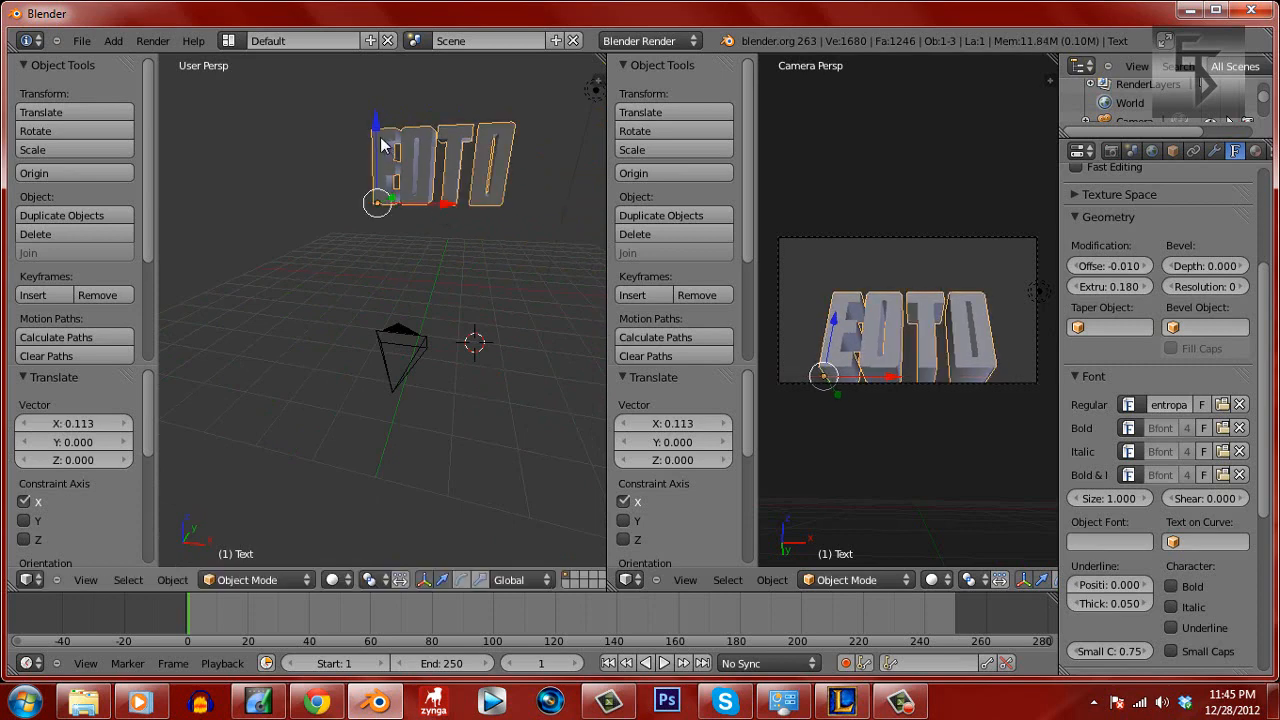
left_click_drag(381, 146, 378, 129)
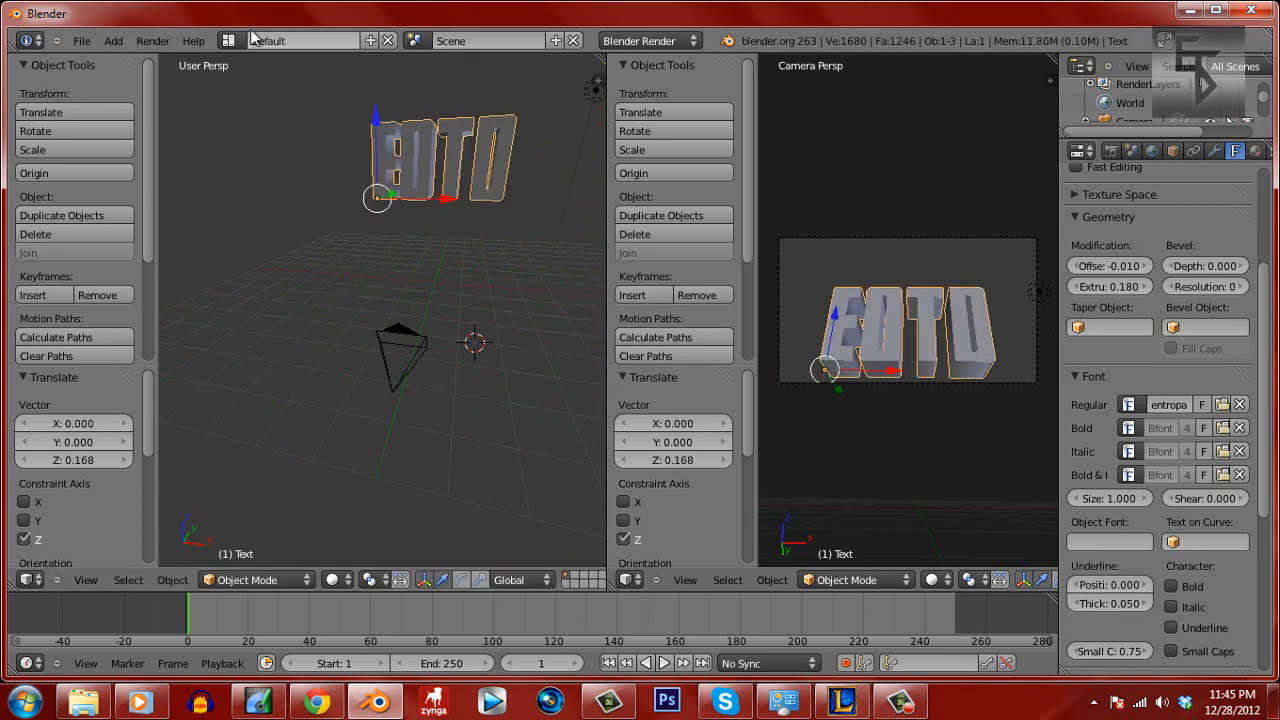
Render the current frame as an image to check the text's lighting, and return to the 3D view
left_click(153, 40)
left_click(200, 61)
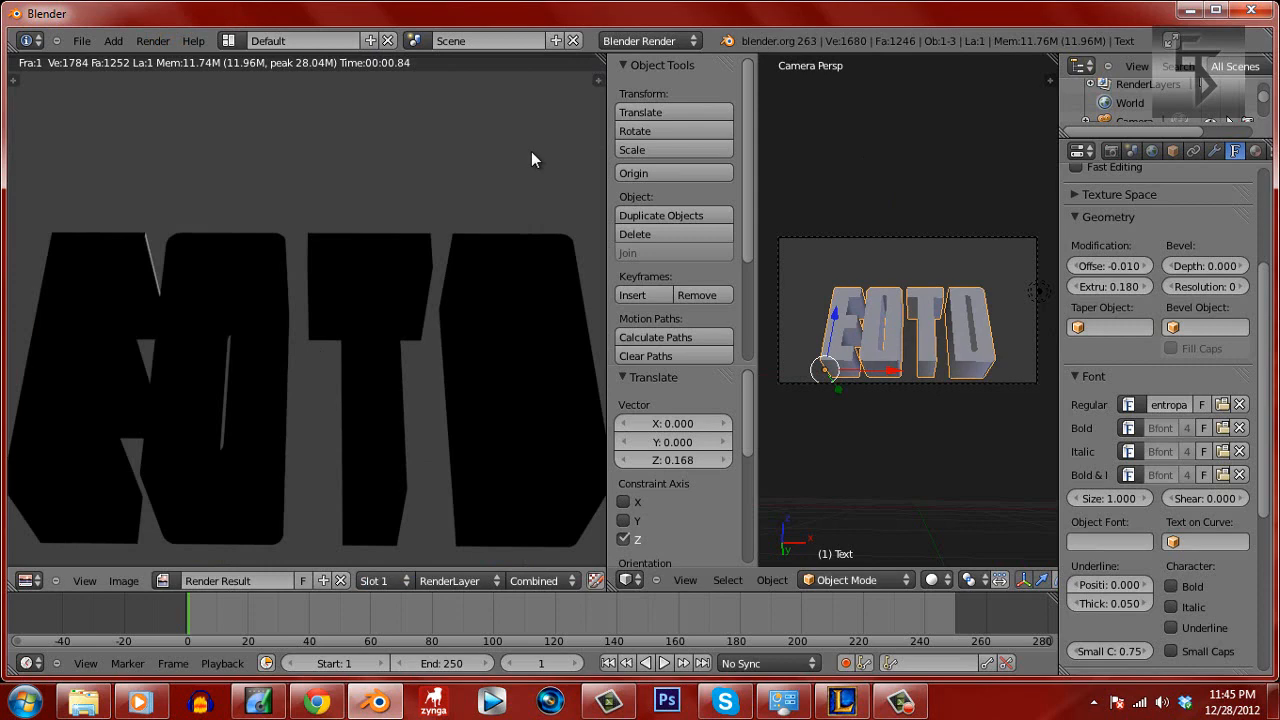
key("Escape")
Move the lamp about -3.317 along Y, from behind the text toward the camera side
middle_click_drag(530, 145, 379, 138)
right_click(405, 152)
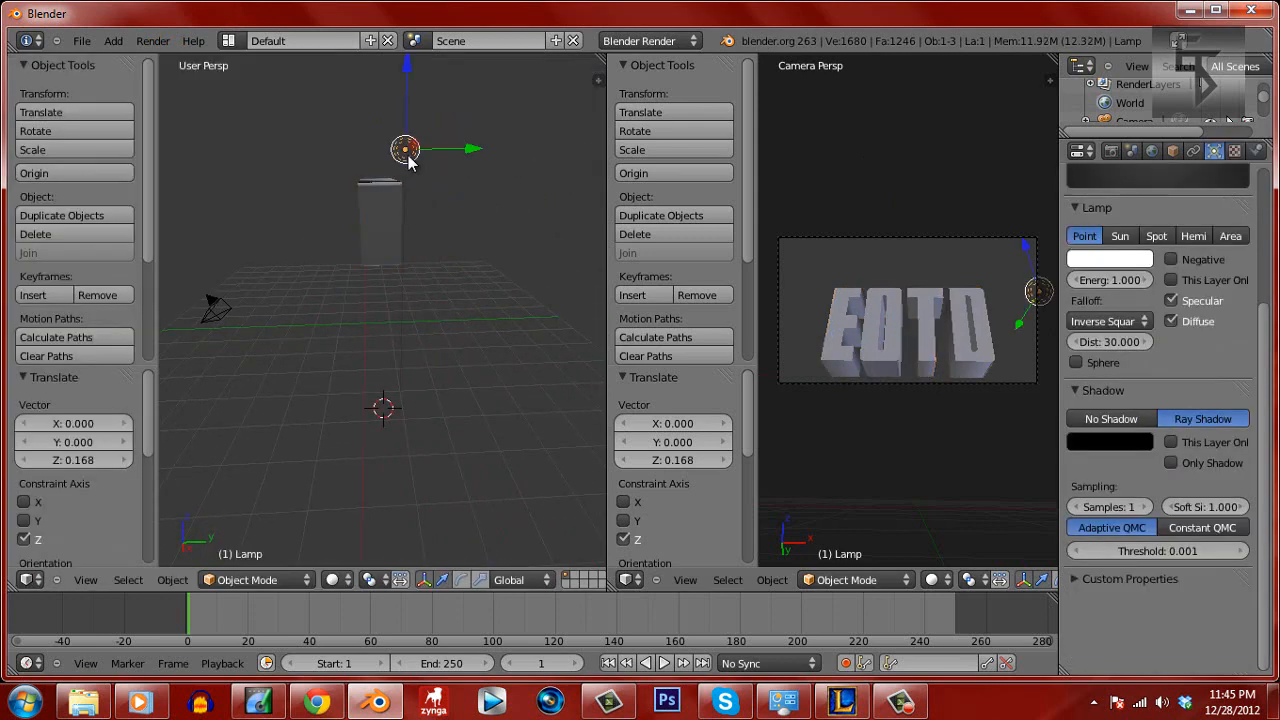
left_click_drag(476, 157, 290, 149)
middle_click_drag(309, 157, 200, 5)
Render the frame again, enlarge the result across both viewports to inspect the lighting, and close the render
left_click(155, 41)
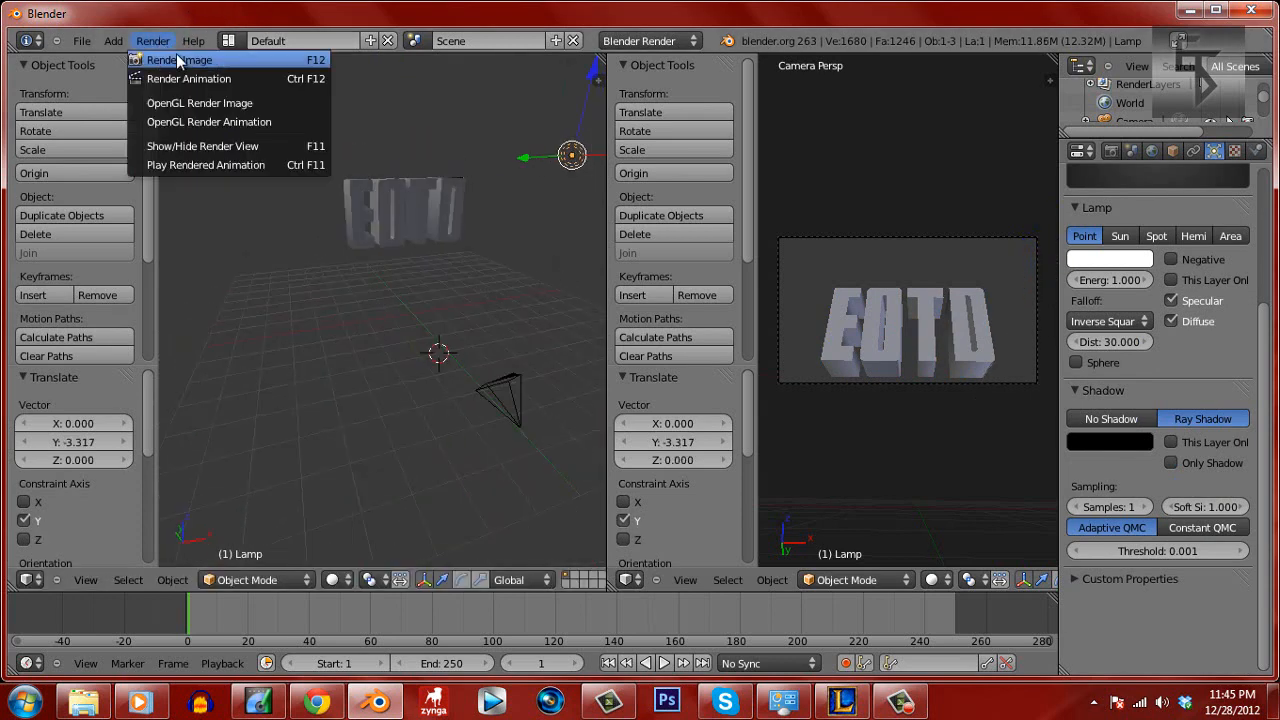
left_click(176, 53)
mouse_move(631, 60)
left_mouse_down()
mouse_move(683, 58)
mouse_move(639, 61)
left_mouse_up()
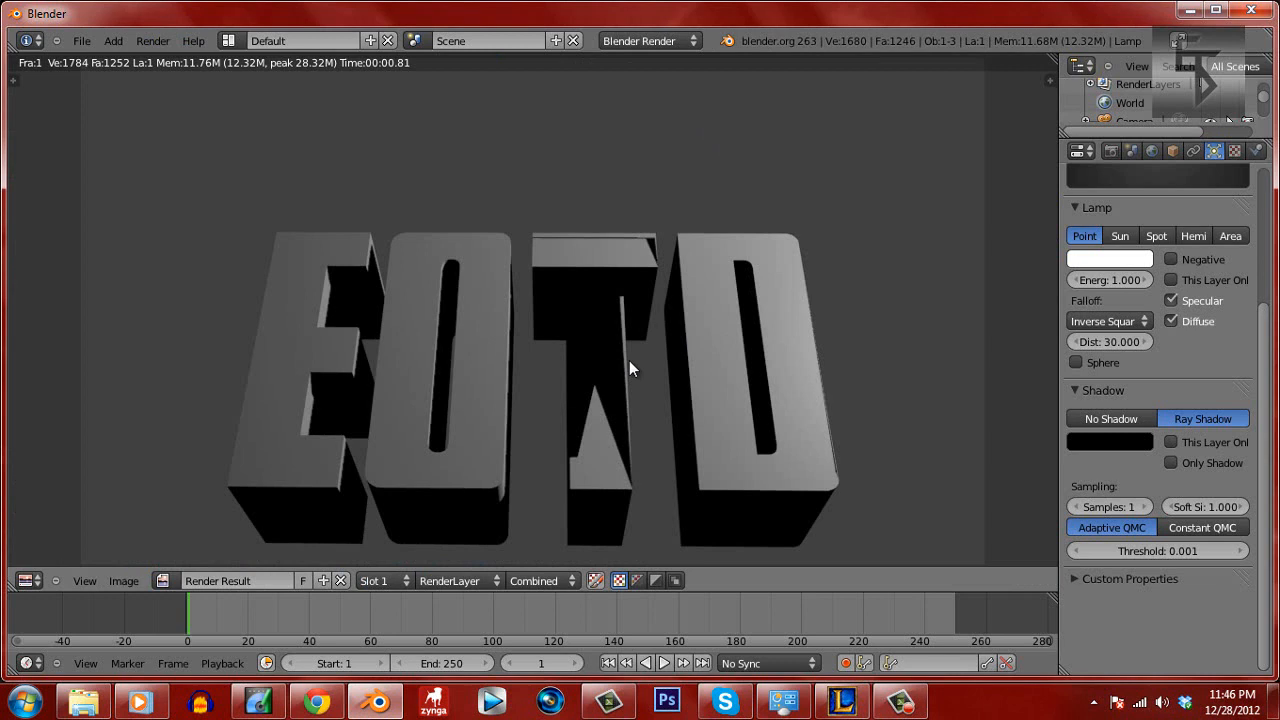
key("Escape")
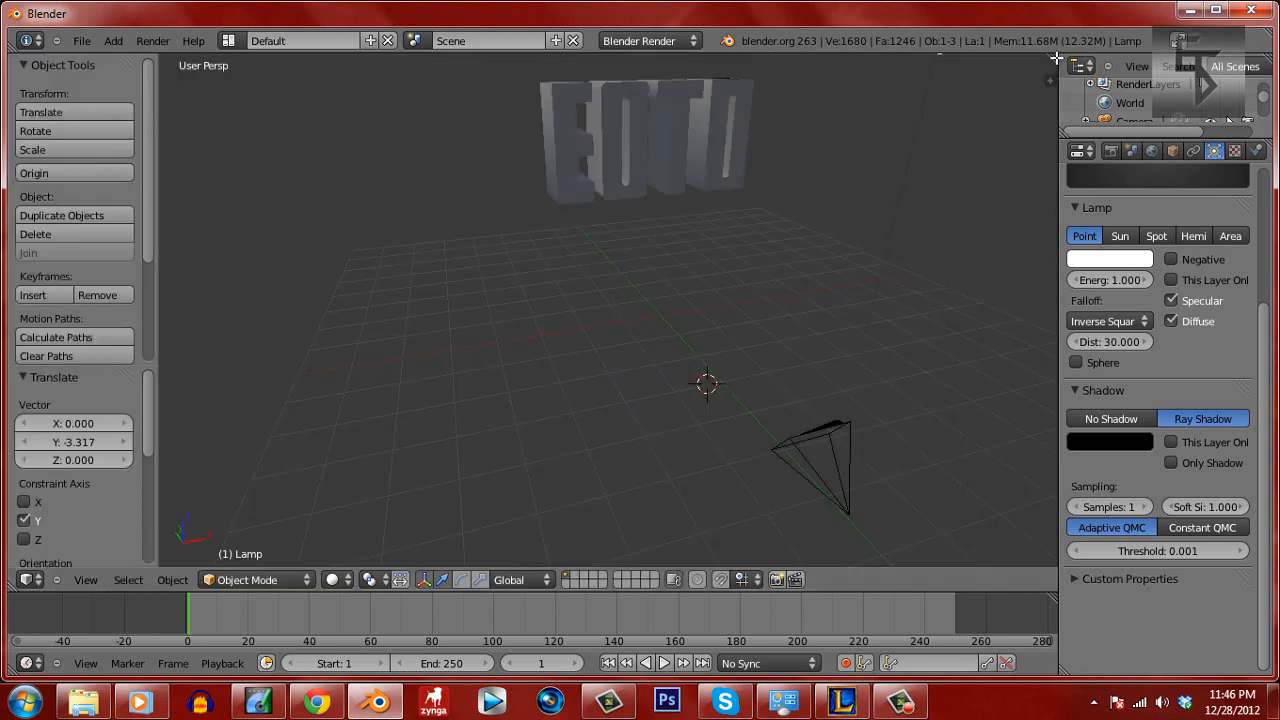
Split the 3D viewport into two side-by-side views and set the second one to the camera view
left_click_drag(1056, 58, 551, 300)
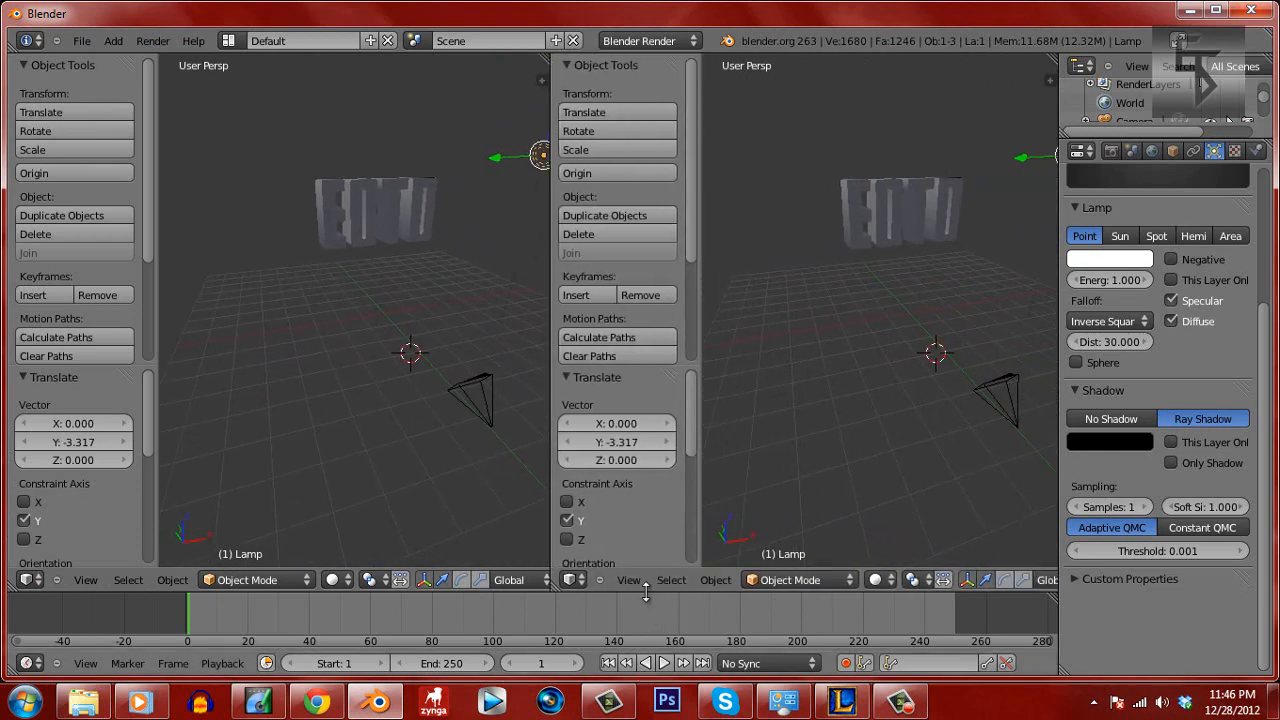
left_click(628, 580)
left_click(676, 517)
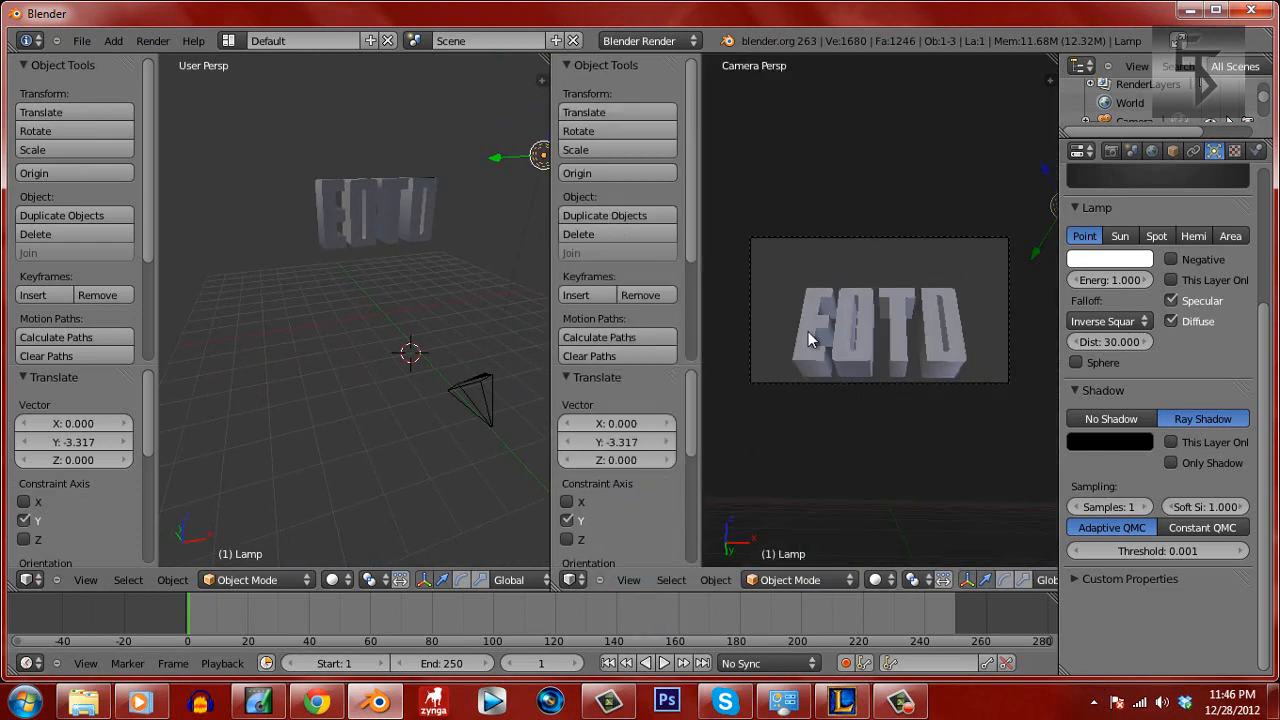
Nudge the EOTD text about -0.004 along X
right_click(436, 226)
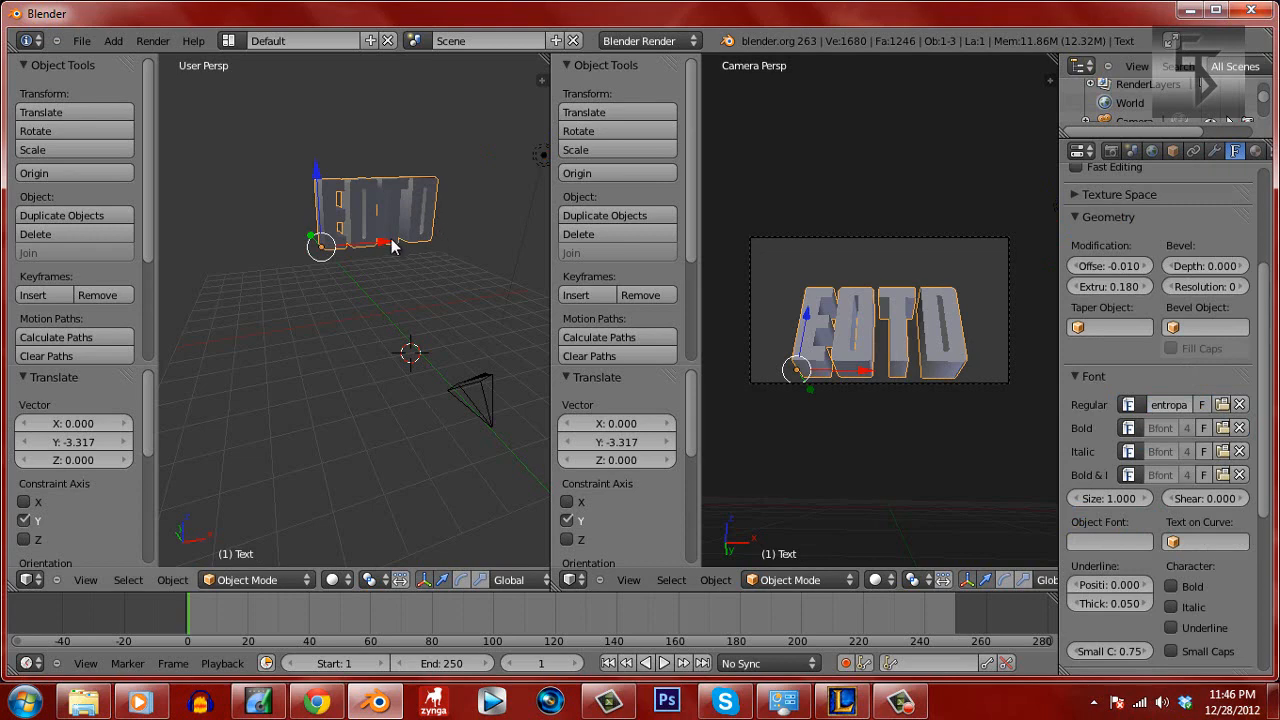
left_click_drag(384, 242, 383, 242)
Move the lamp about -1.283 along Y, -2.022 along Z and -5.623 along X
middle_click_drag(405, 229, 379, 178)
right_click(358, 147)
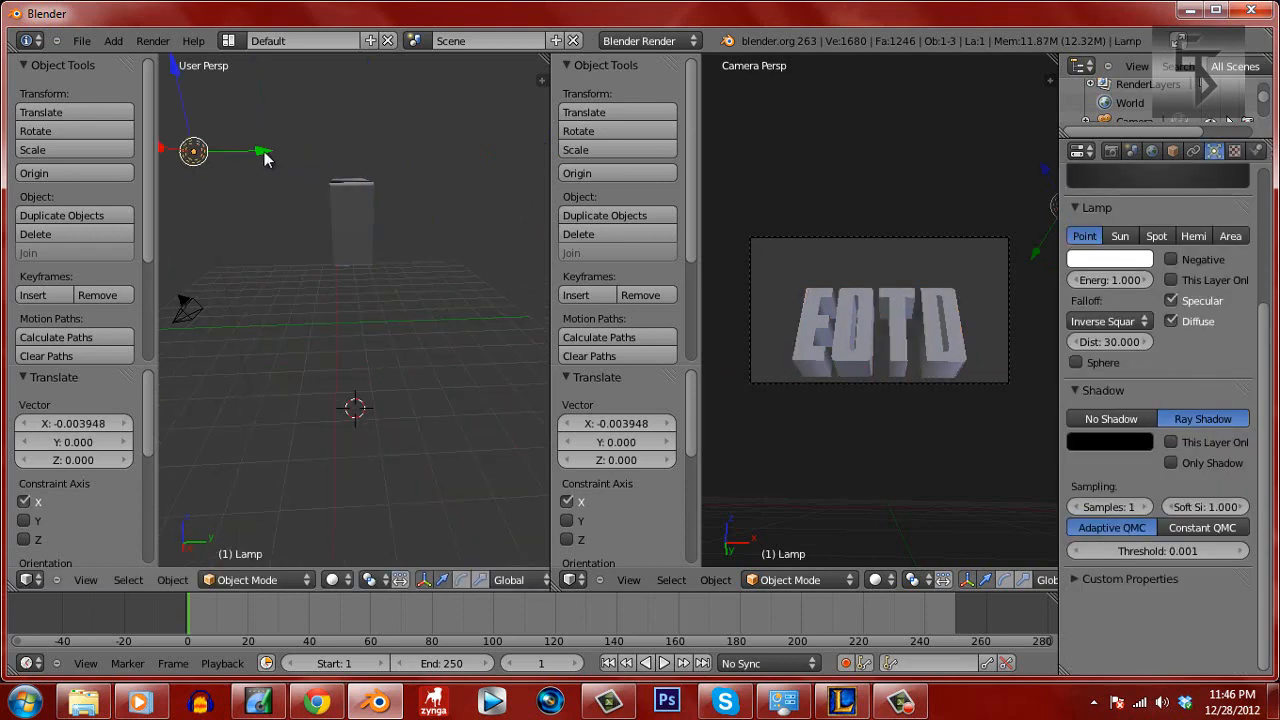
left_click_drag(265, 158, 193, 157)
middle_click_drag(409, 247, 457, 170)
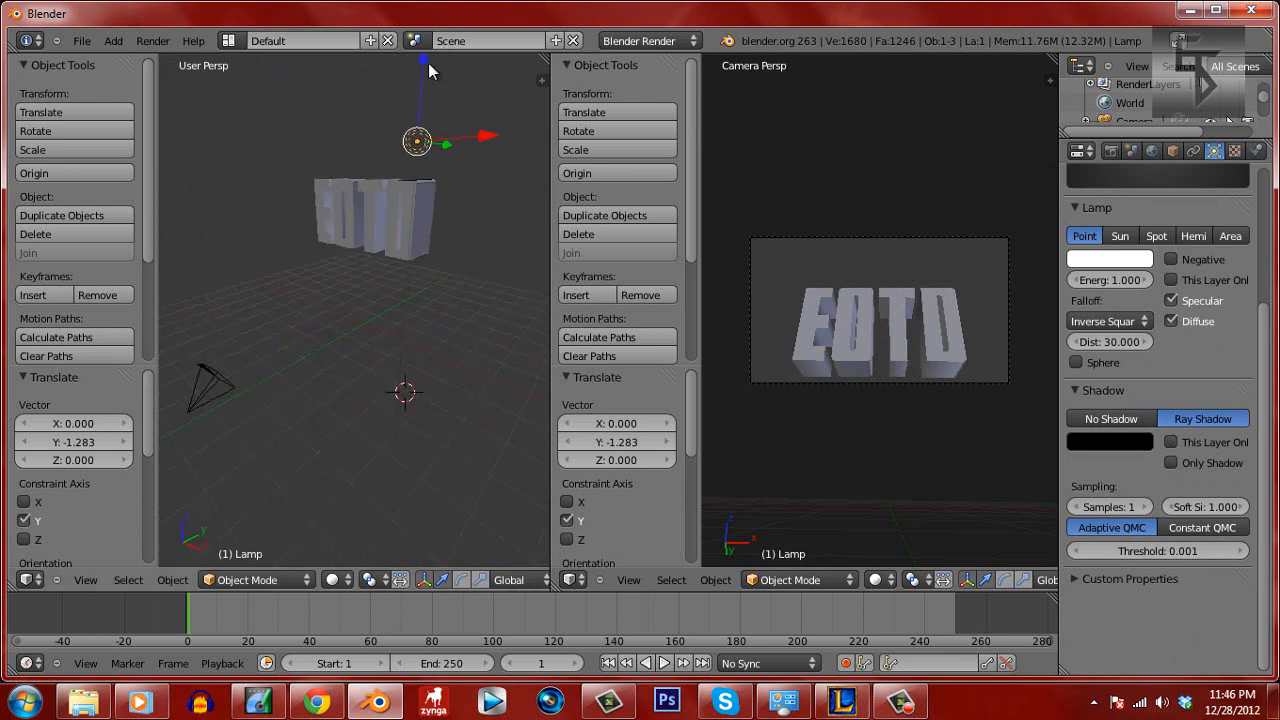
left_click_drag(428, 63, 410, 215)
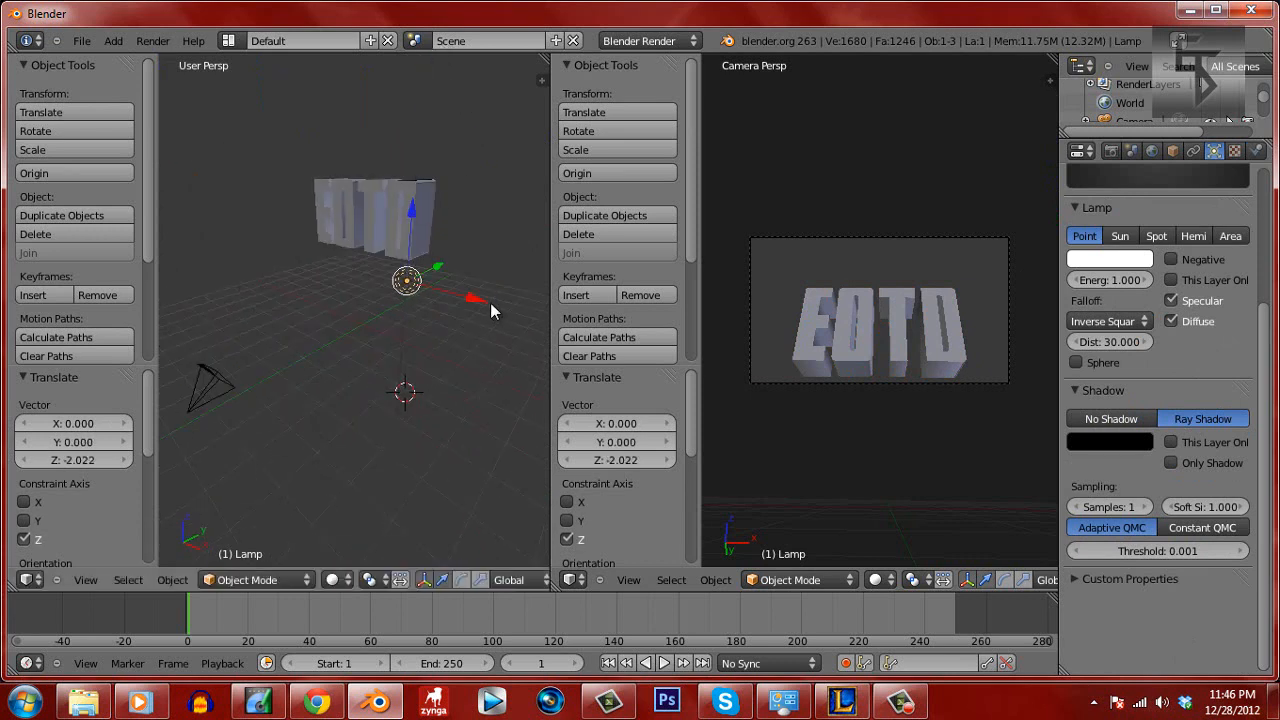
left_click_drag(490, 304, 300, 277)
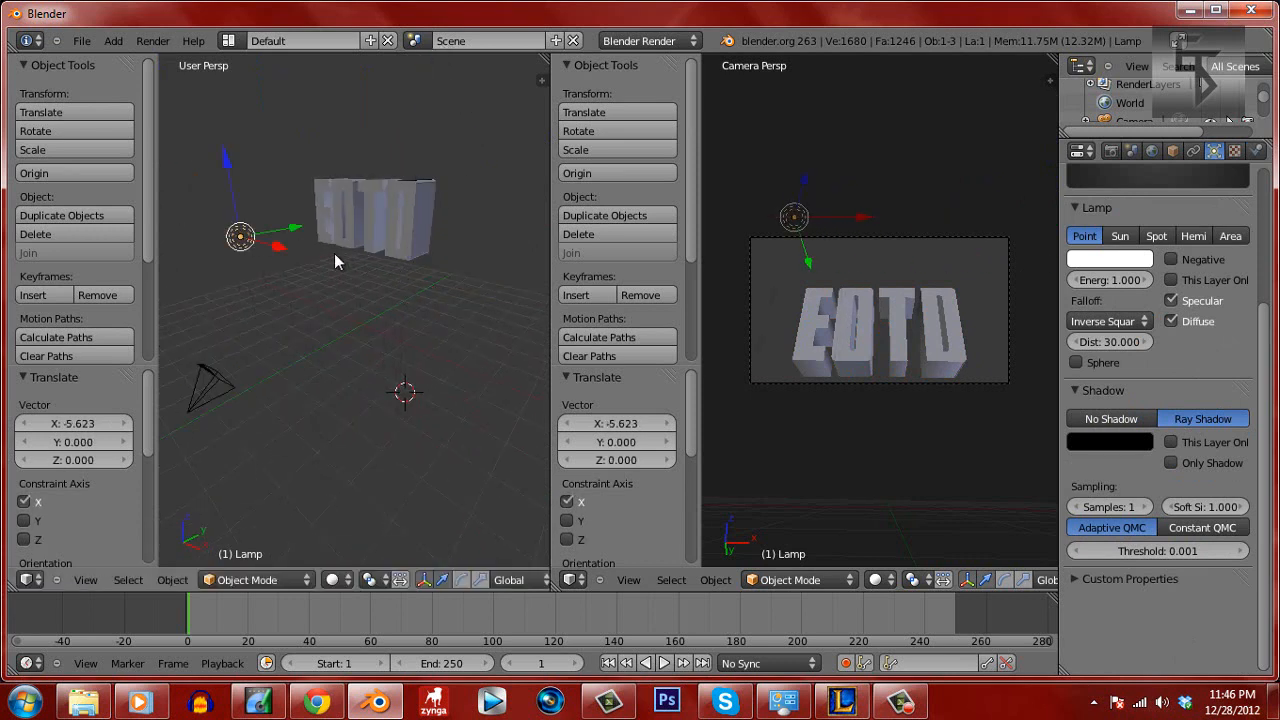
Move the lamp about 1.045 along X and -3.771 along Y, farther out in front of the text
key("KP_6")
key("KP_6")
key("KP_6")
key("KP_6")
key("KP_6")
key("KP_6")
key("KP_6")
left_click_drag(246, 216, 231, 220)
middle_click_drag(283, 249, 330, 250)
key("g")
key("y")
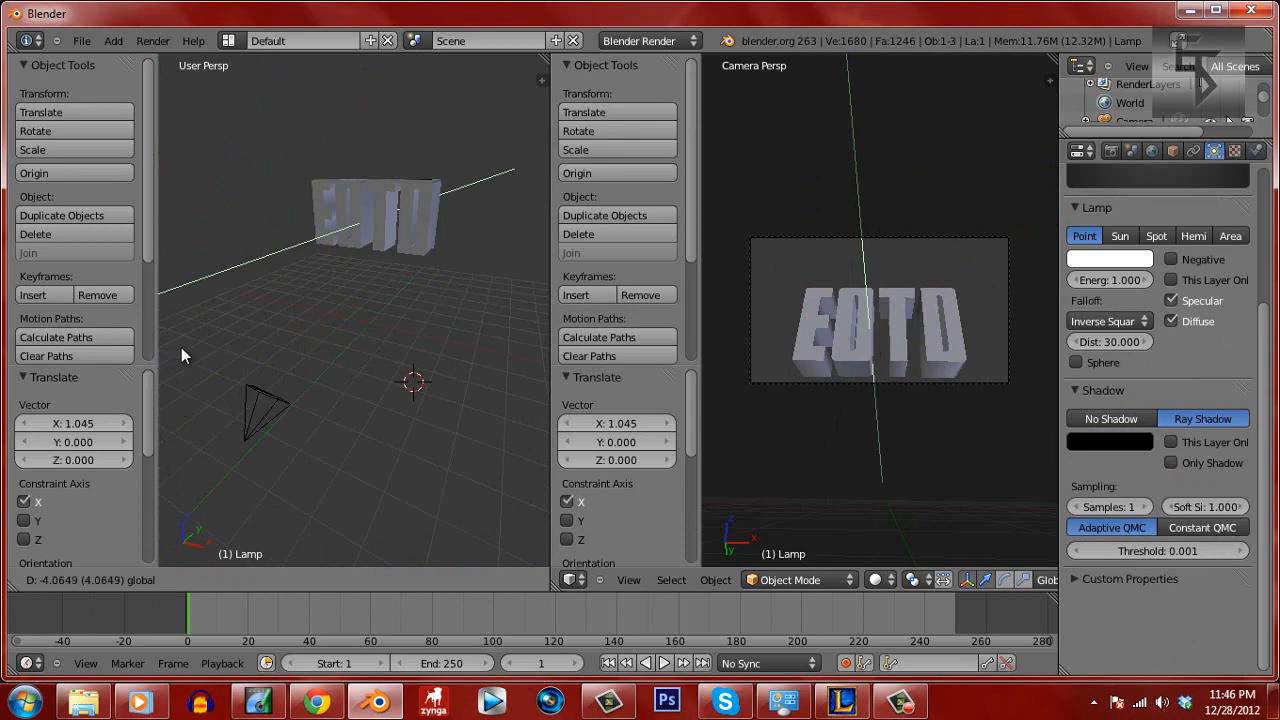
left_click(199, 342)
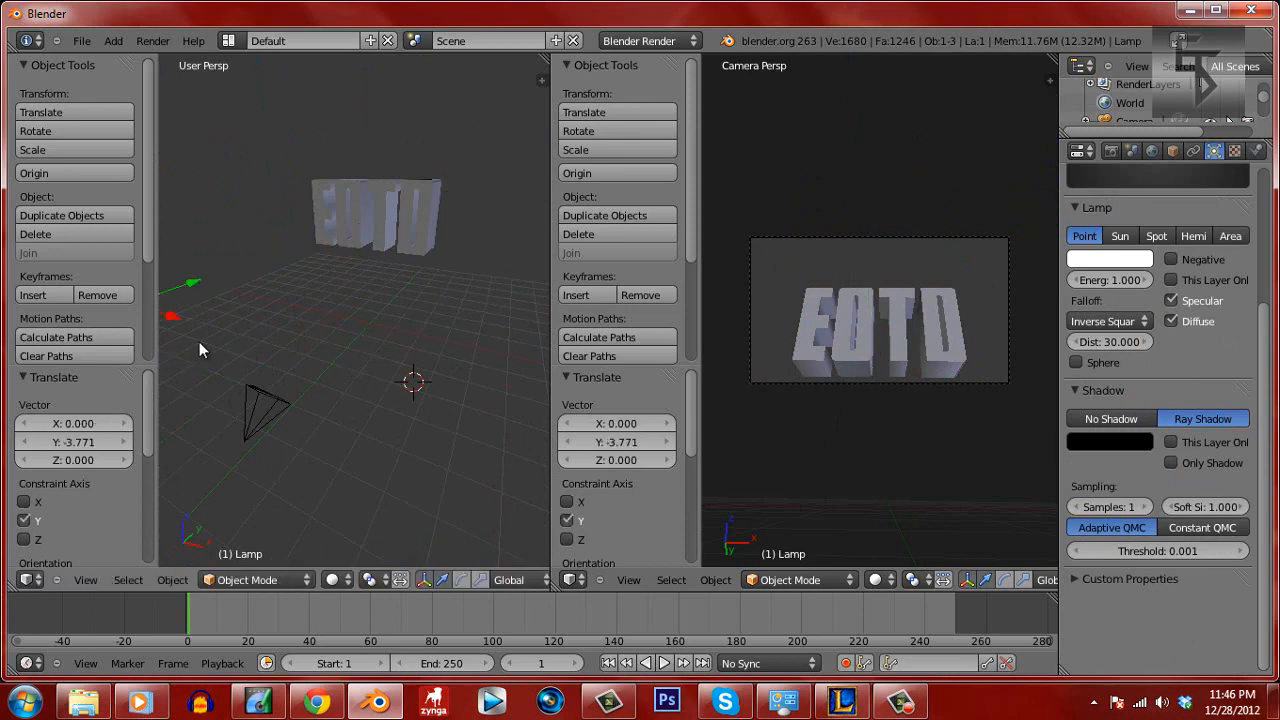
Render the frame to check the text with the repositioned lamp, and close the render
left_click(155, 41)
left_click(170, 60)
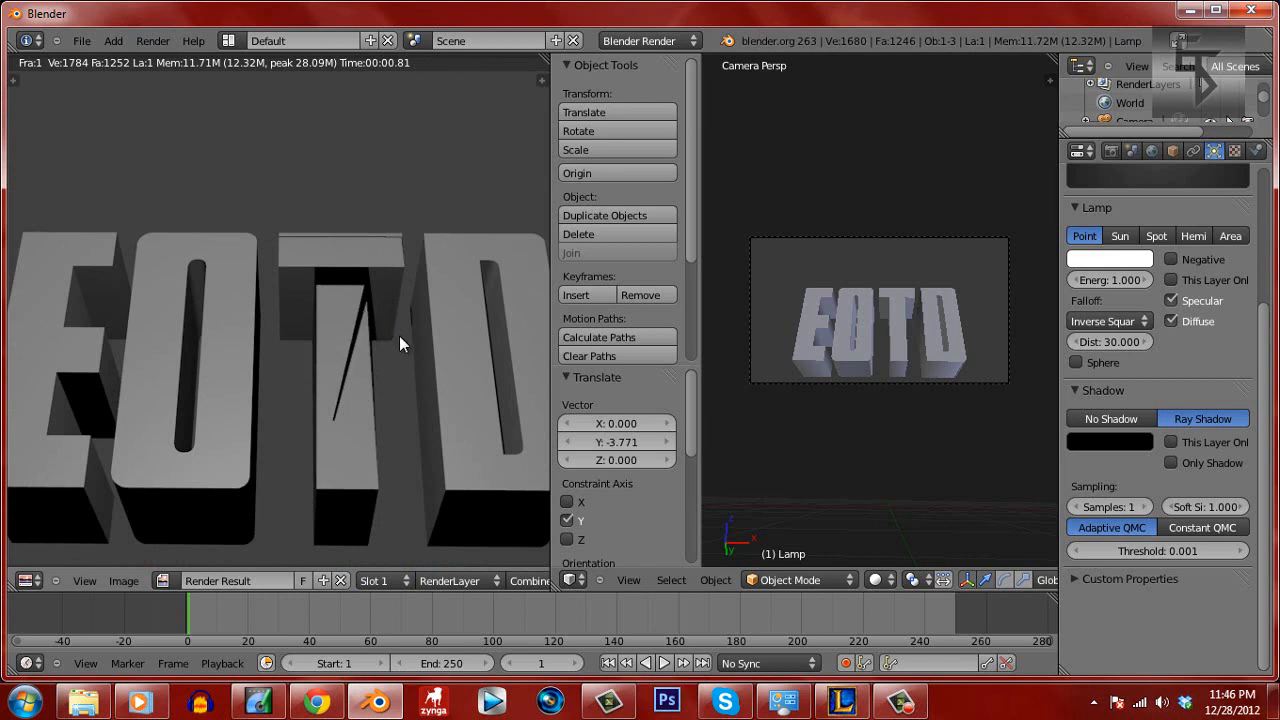
key("Escape")
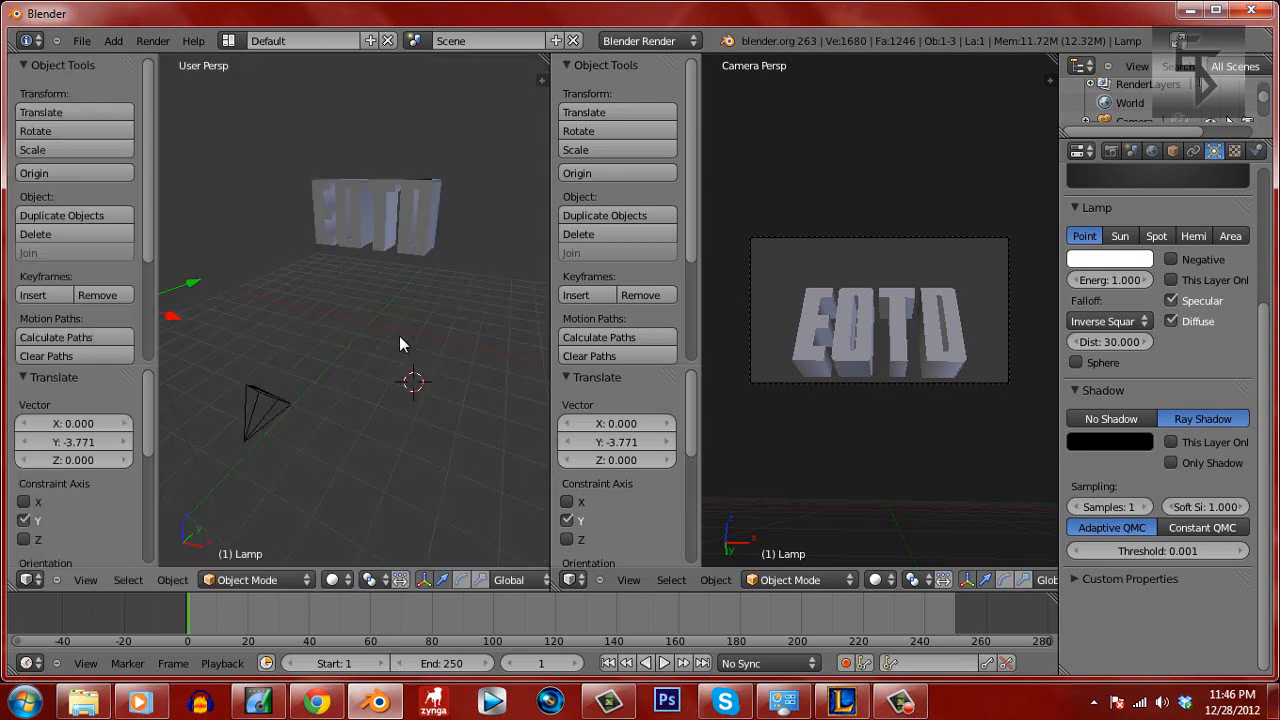
Set the EOTD text's geometry offset to -0.008 and render the frame to check the letter faces
right_click(390, 227)
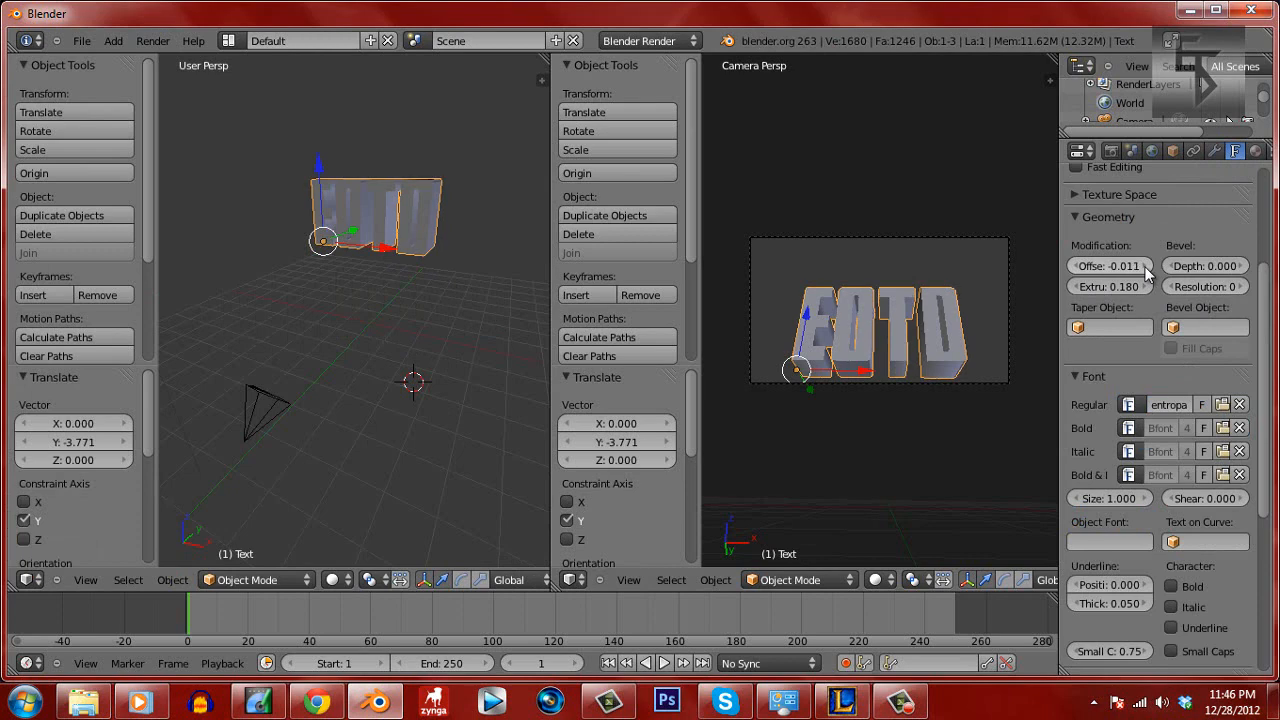
left_click(1146, 267)
left_click(1146, 266)
left_click(153, 40)
left_click(170, 57)
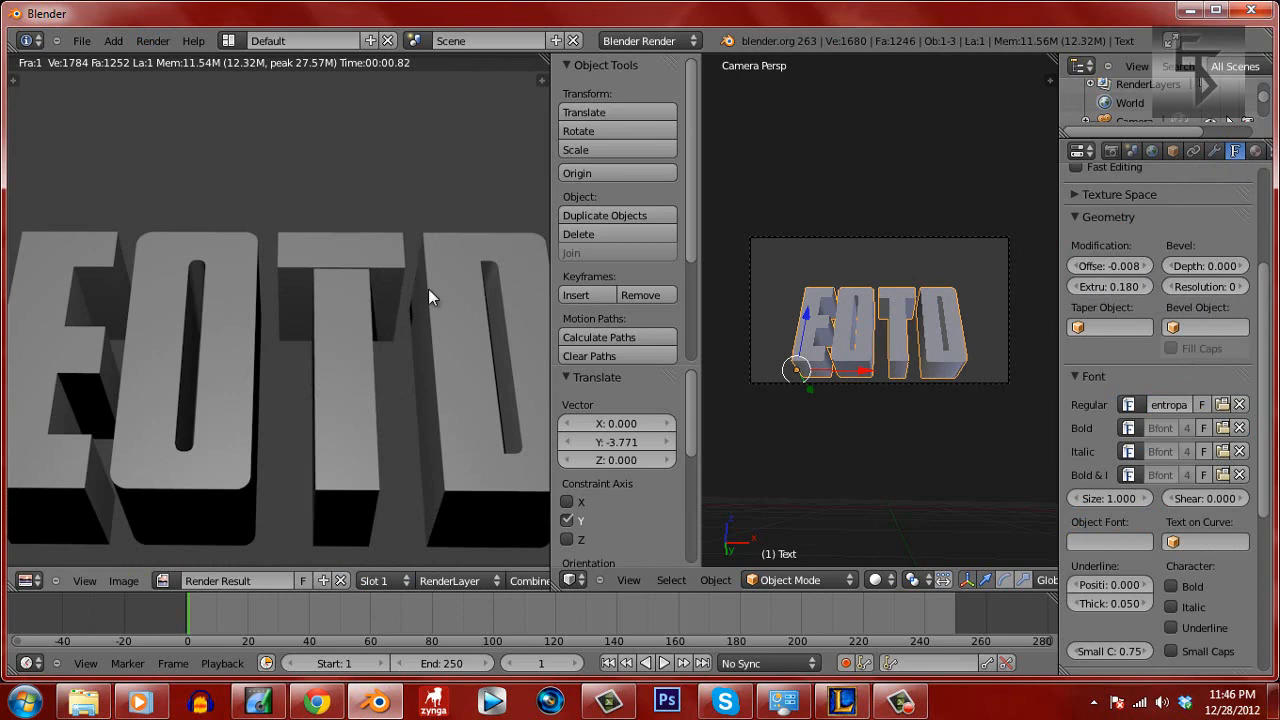
key("Escape")
Set the EOTD text's geometry offset to -0.006 and render the frame again
left_click(1146, 266)
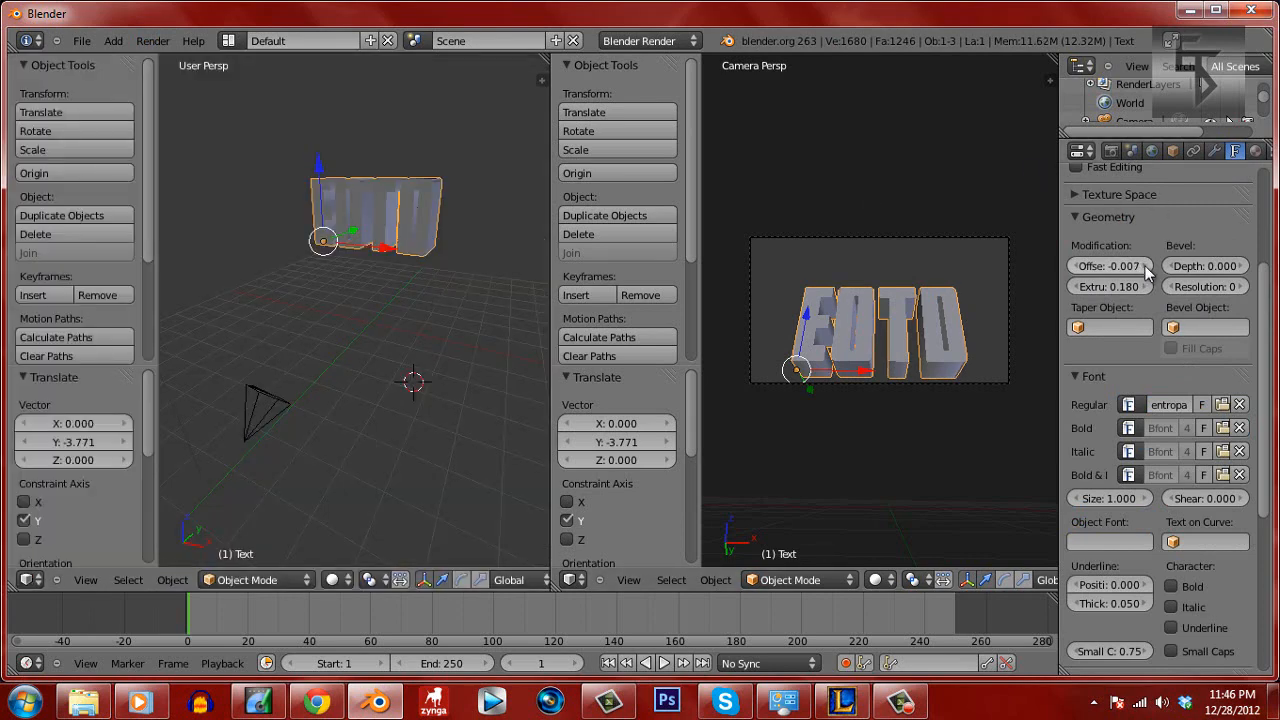
left_click(1146, 266)
left_click(153, 40)
left_click(166, 60)
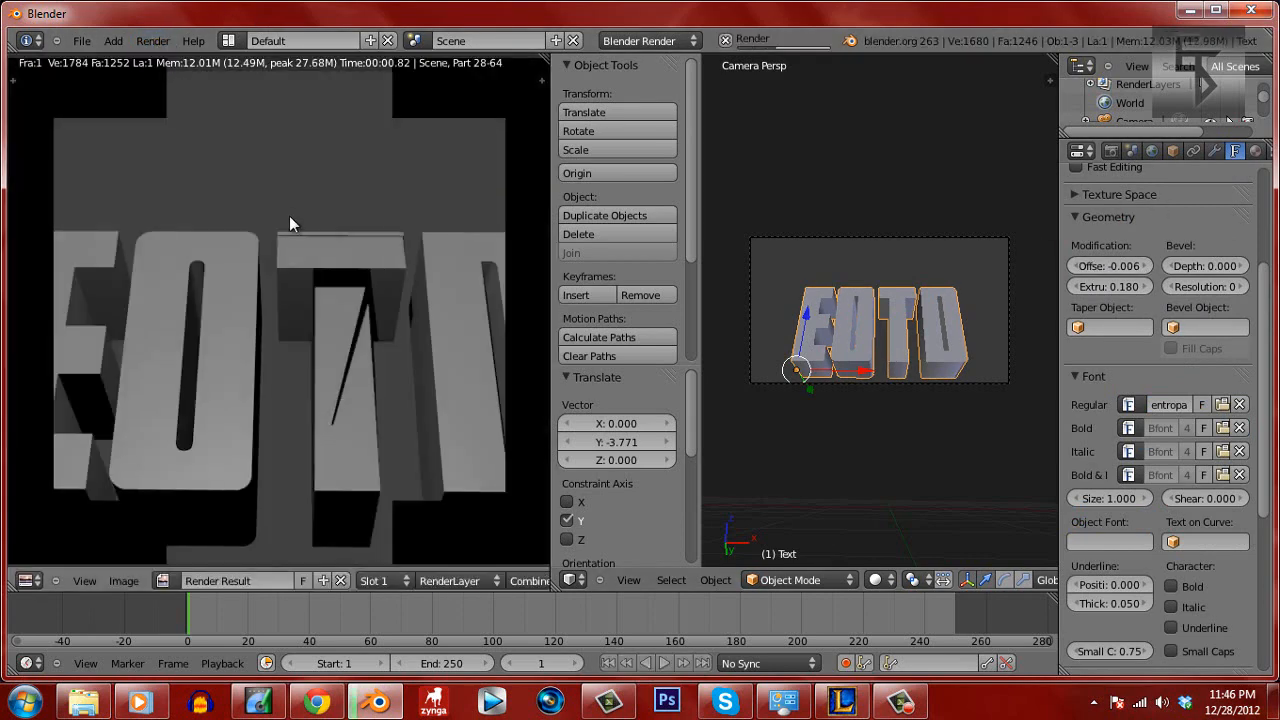
Close the render and reset the EOTD text's geometry offset to 0.000
key("Escape")
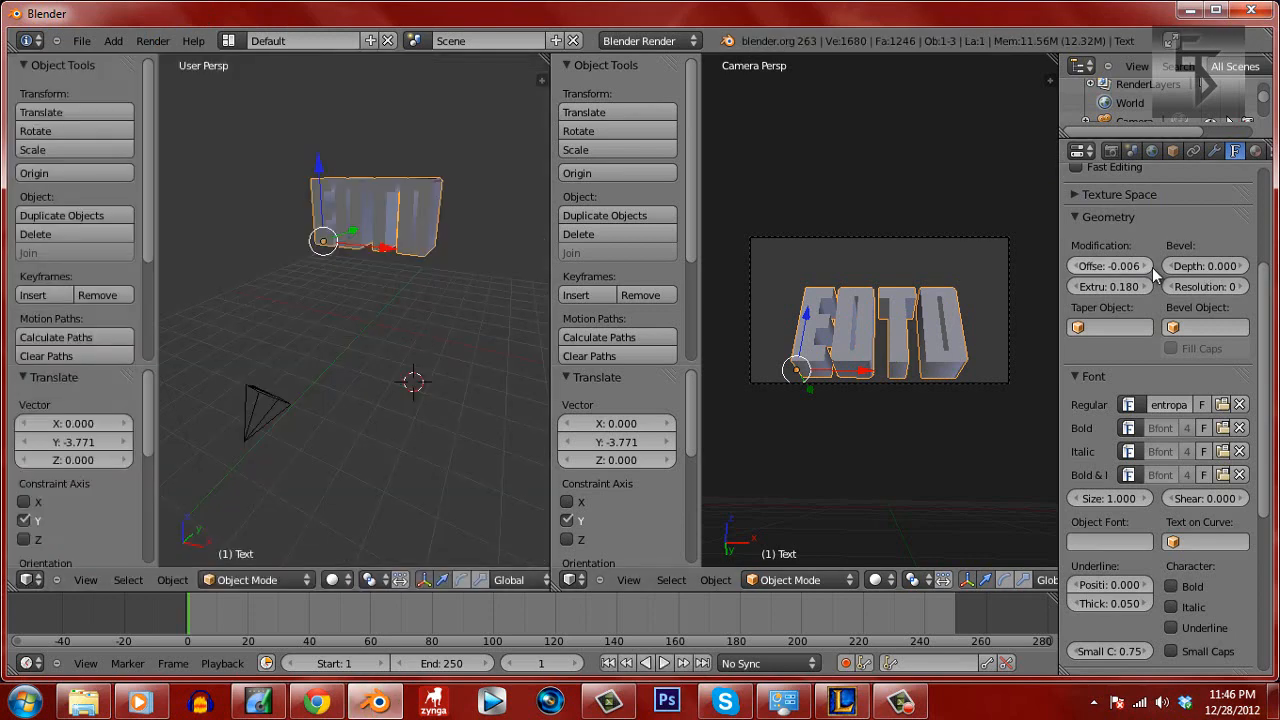
left_click(1148, 268)
left_click(1148, 268)
left_click(1144, 266)
left_click(1144, 266)
left_click(1144, 267)
left_click(1144, 267)
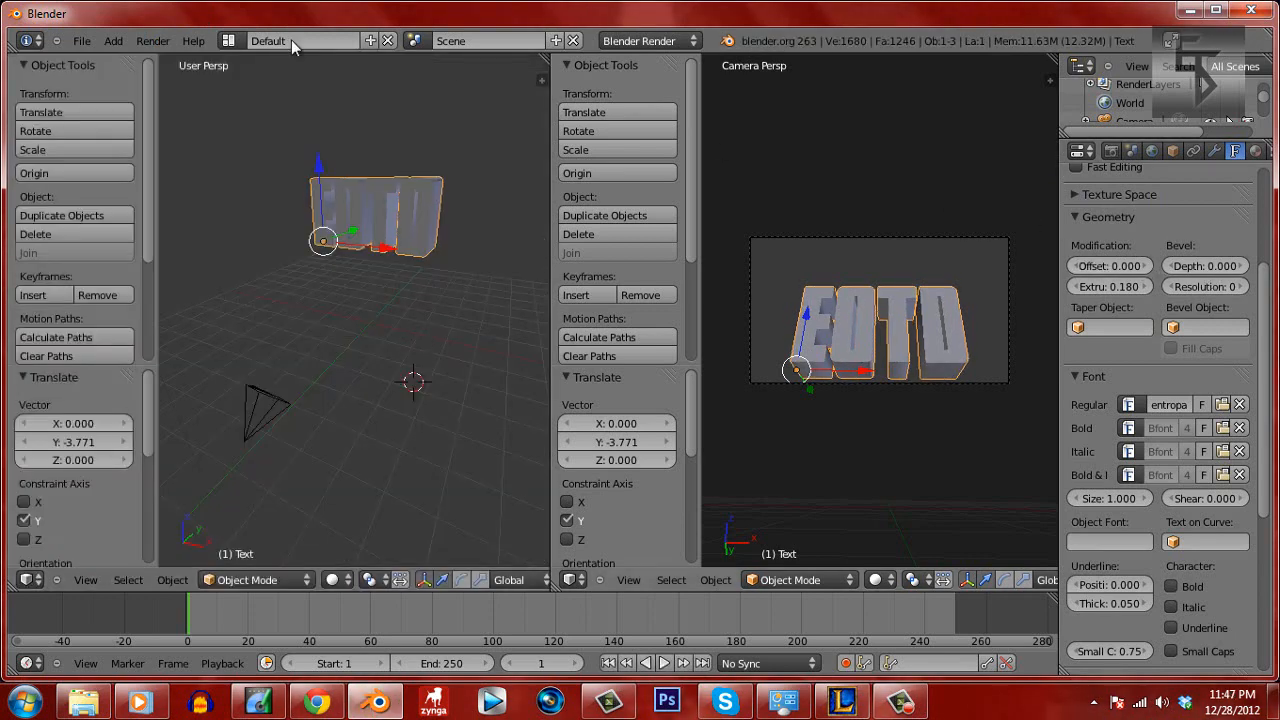
Render the frame to check the letter faces without any offset, and close the render
left_click(153, 40)
left_click(180, 63)
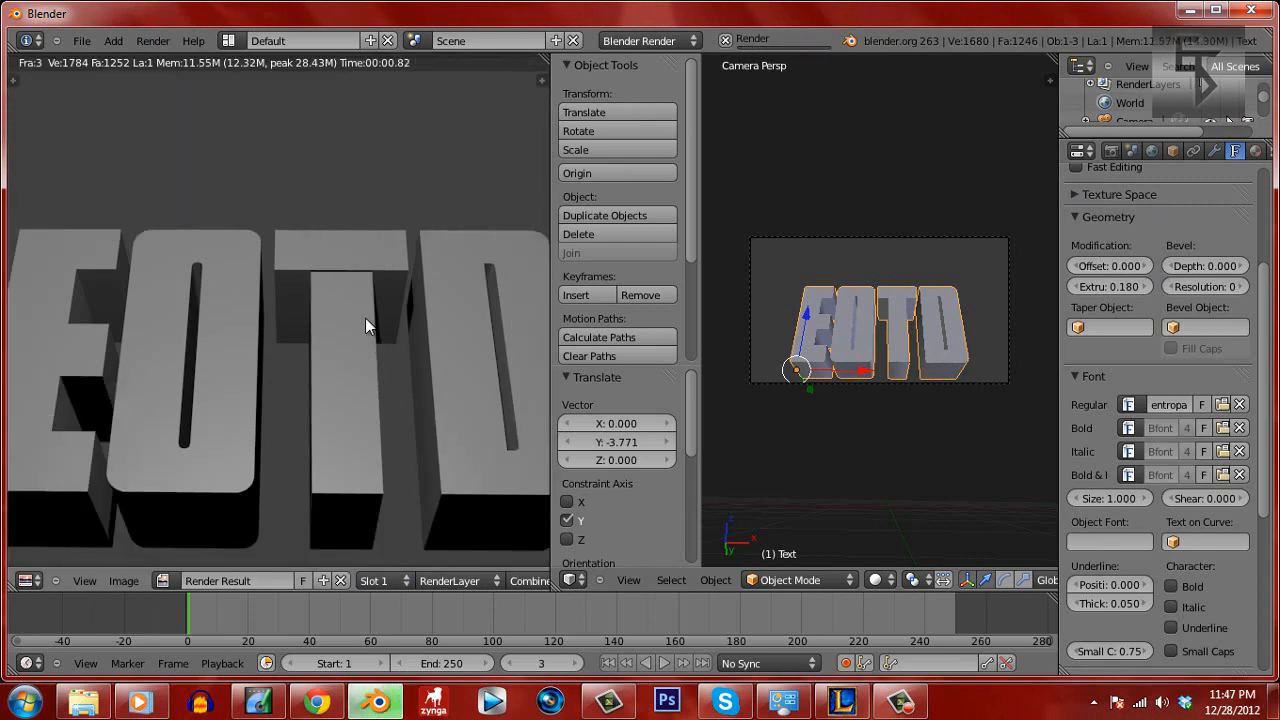
key("Escape")
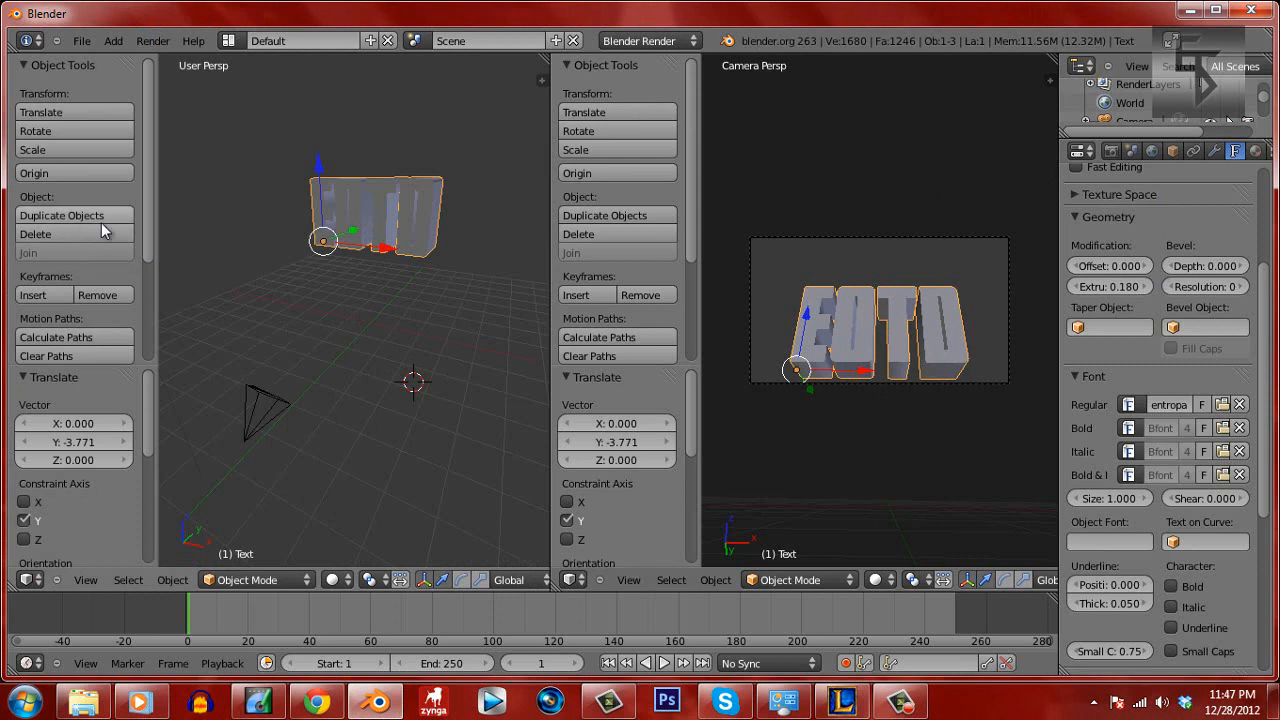
Add a new material to the EOTD text and make its diffuse colour a dark red of R 0.593, G 0.000, B 0.000
left_click(1256, 151)
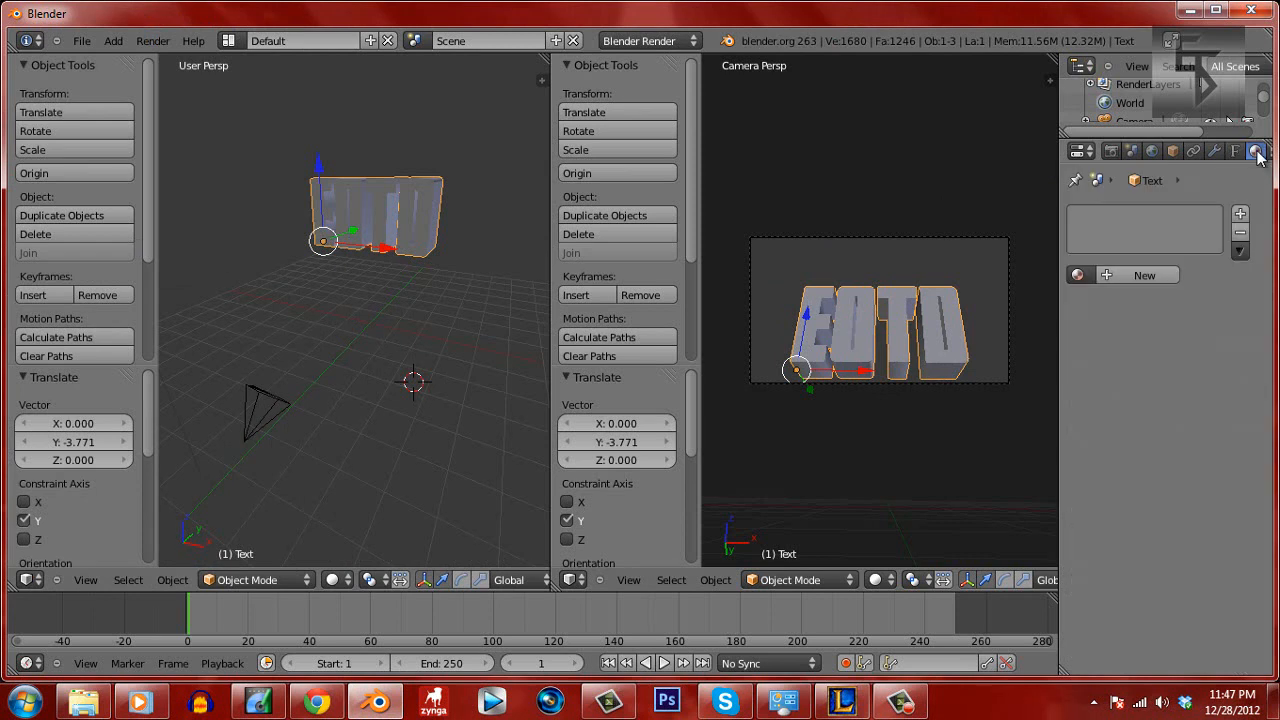
left_click(1142, 276)
left_click(1142, 508)
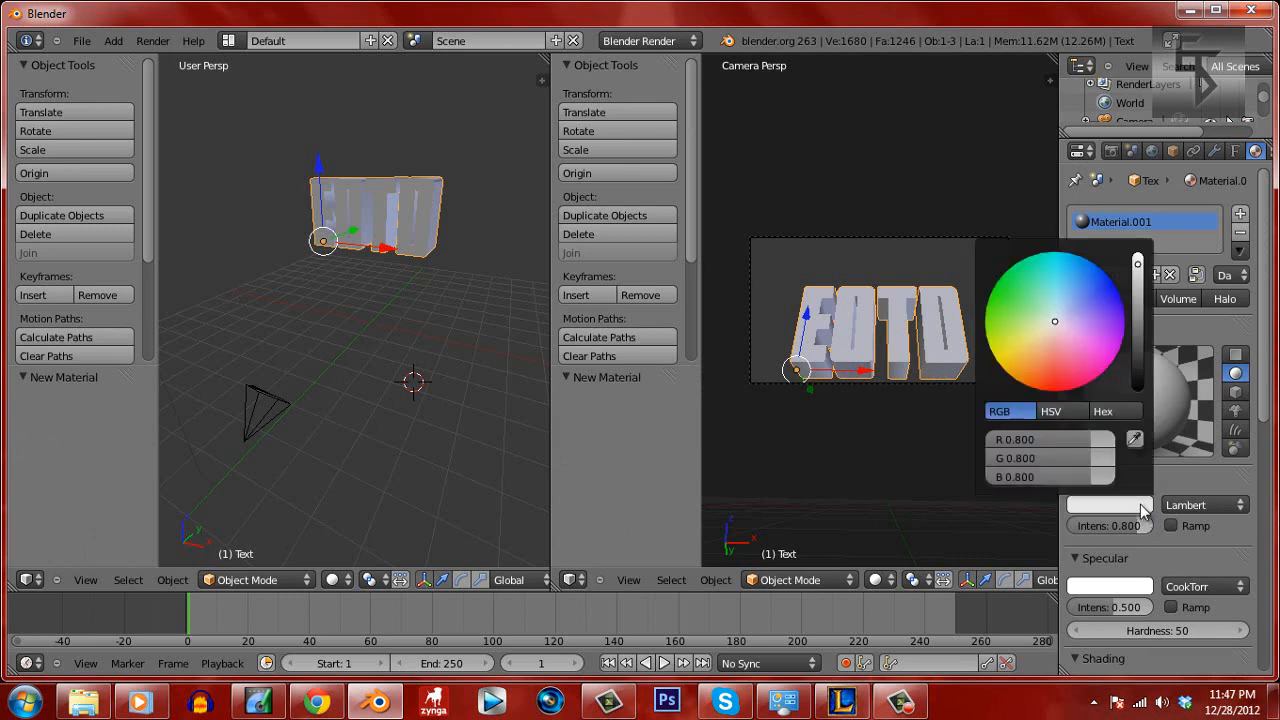
left_click_drag(1137, 273, 1137, 257)
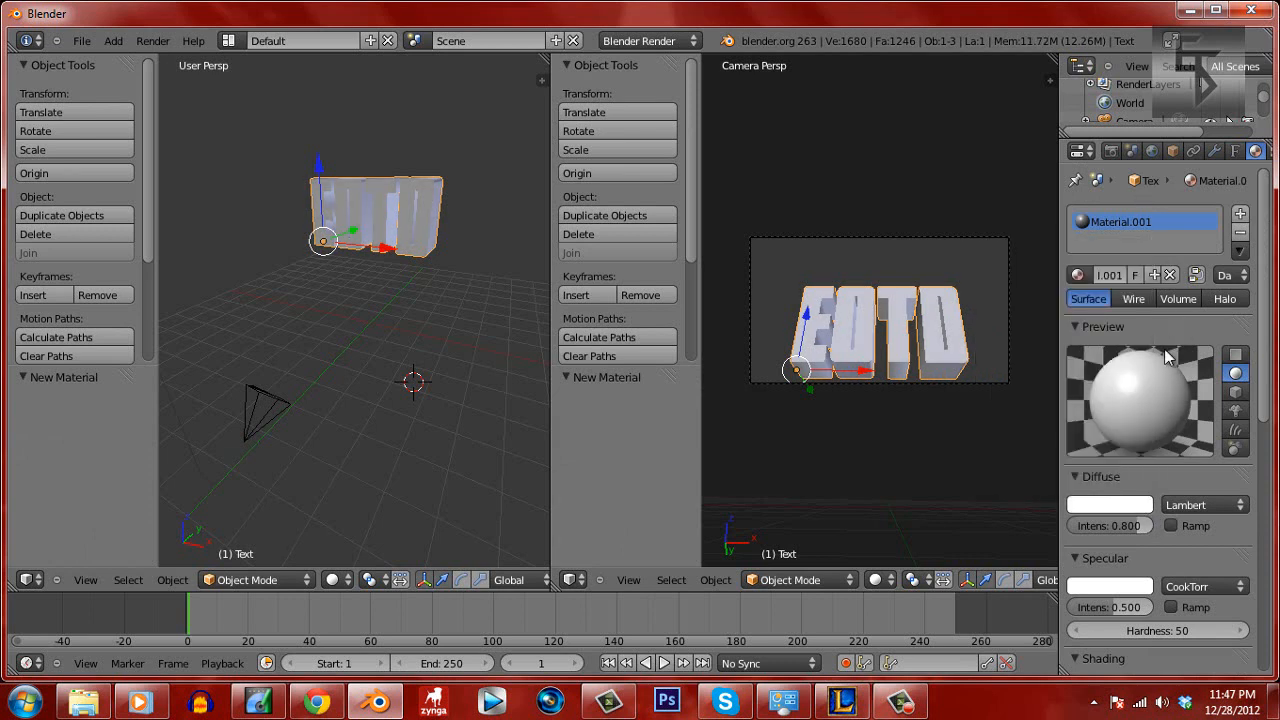
left_click(1108, 507)
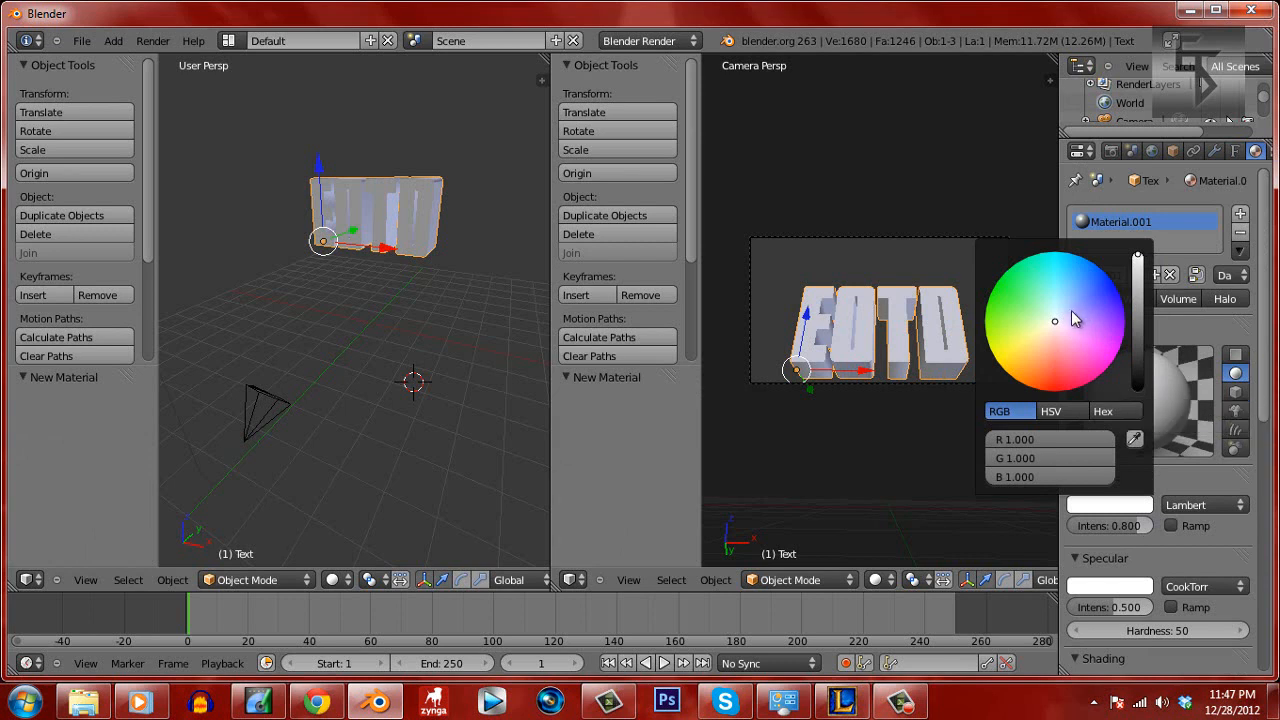
mouse_move(1057, 337)
left_mouse_down()
mouse_move(1037, 423)
mouse_move(1056, 434)
left_mouse_up()
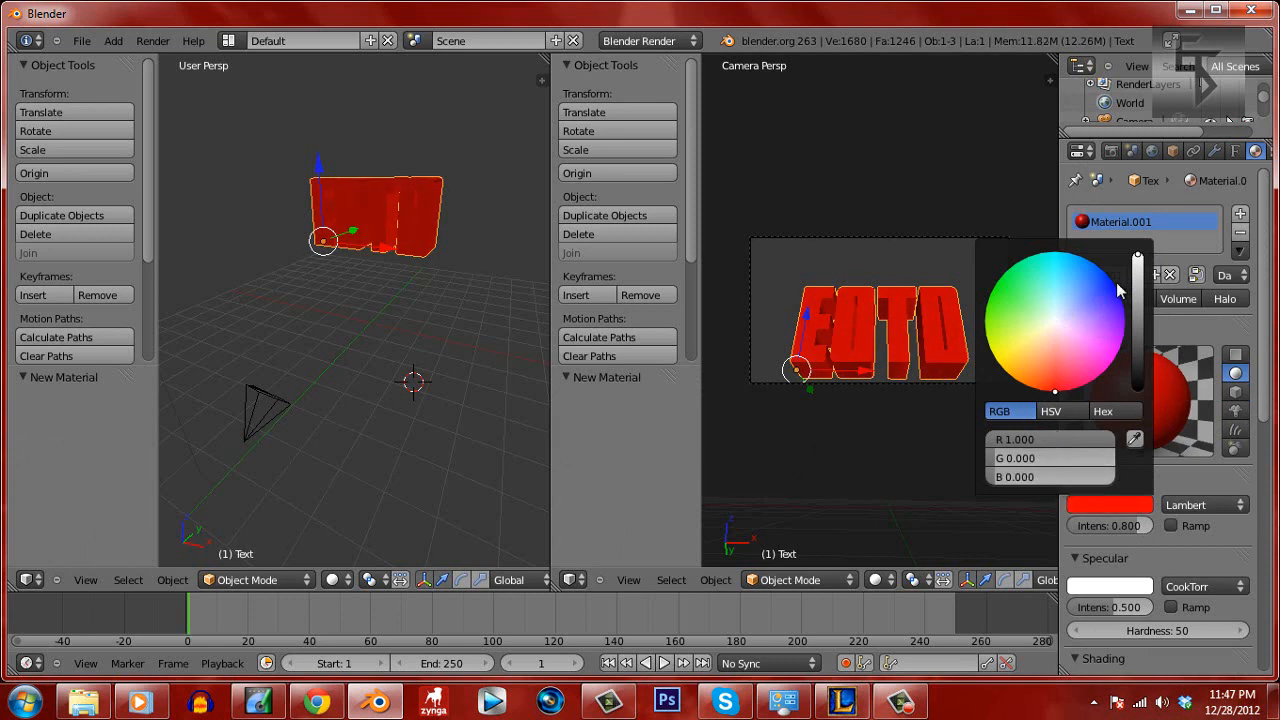
left_click_drag(1138, 262, 1138, 280)
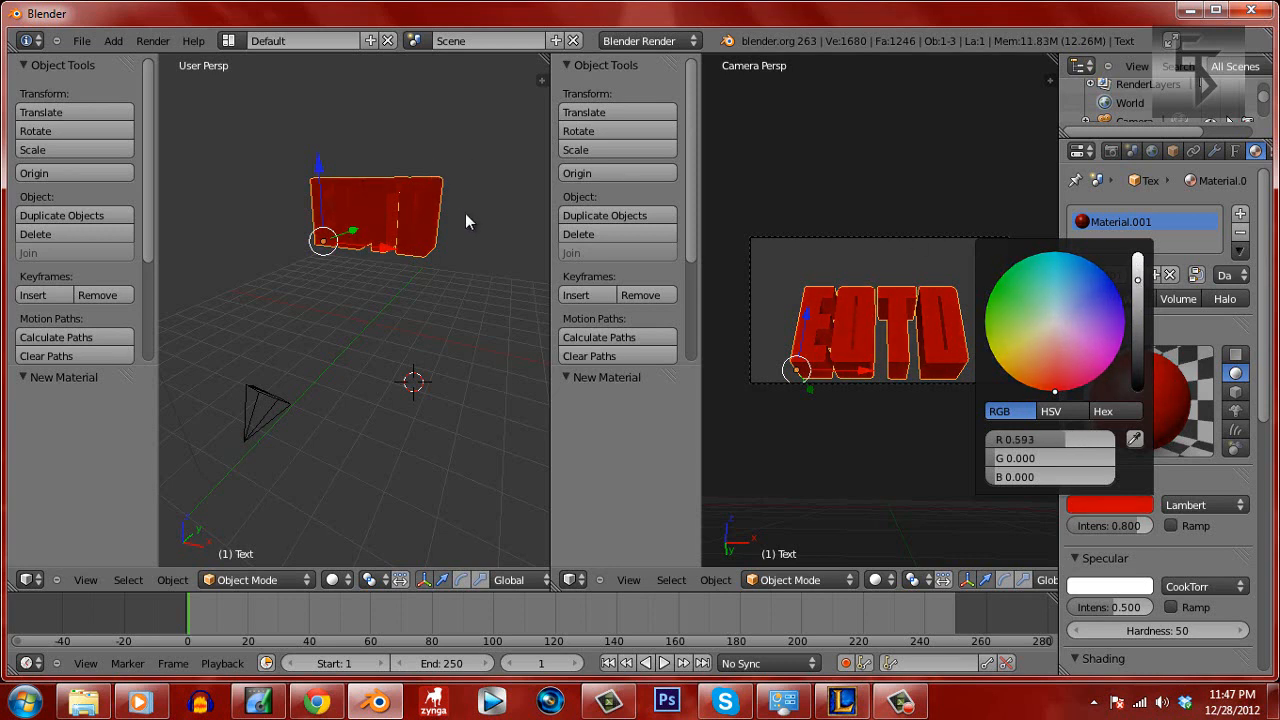
left_click(1189, 324)
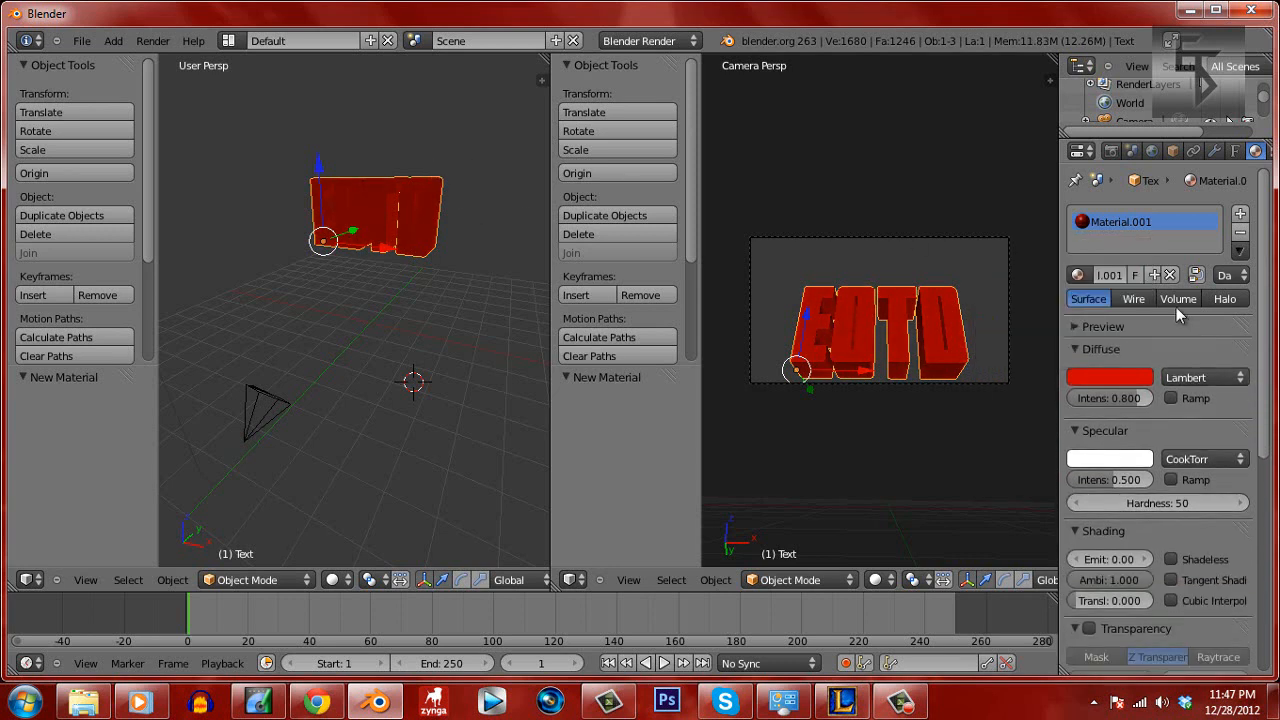
left_click(1080, 328)
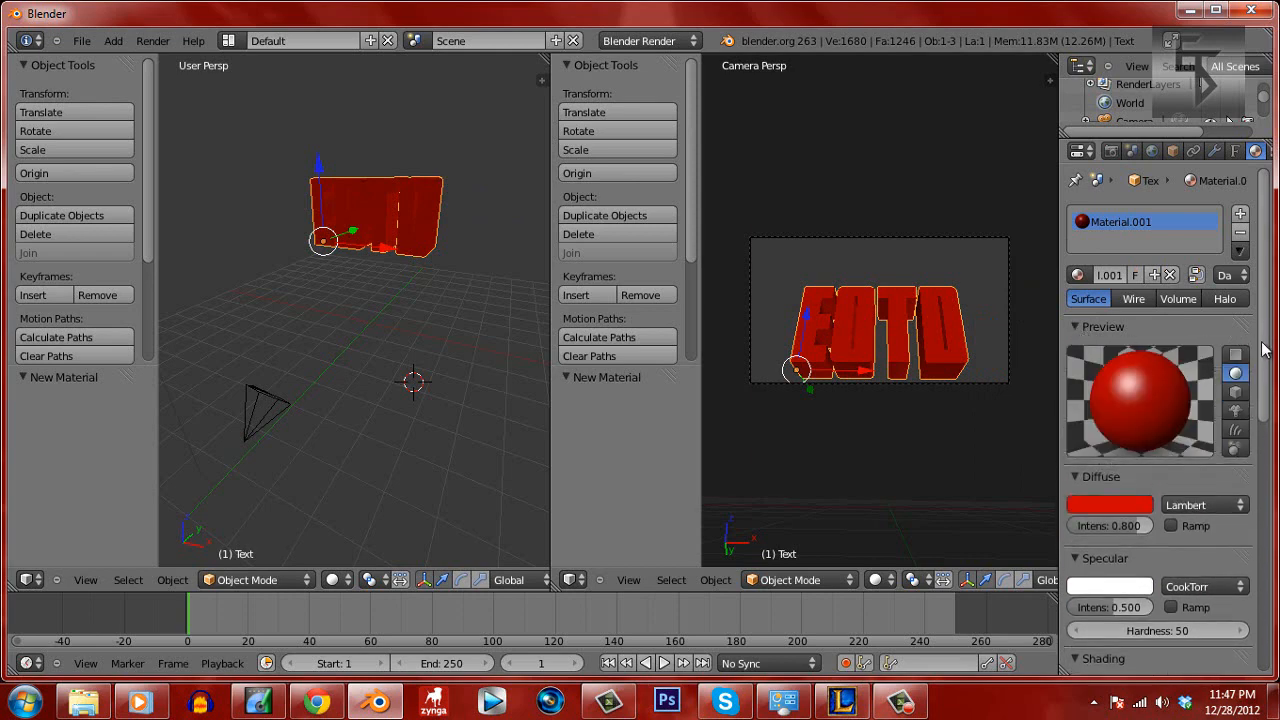
Enable mirror reflection on the text's material with a reflectivity of 0.114
scroll(1240, 470, "down", 6)
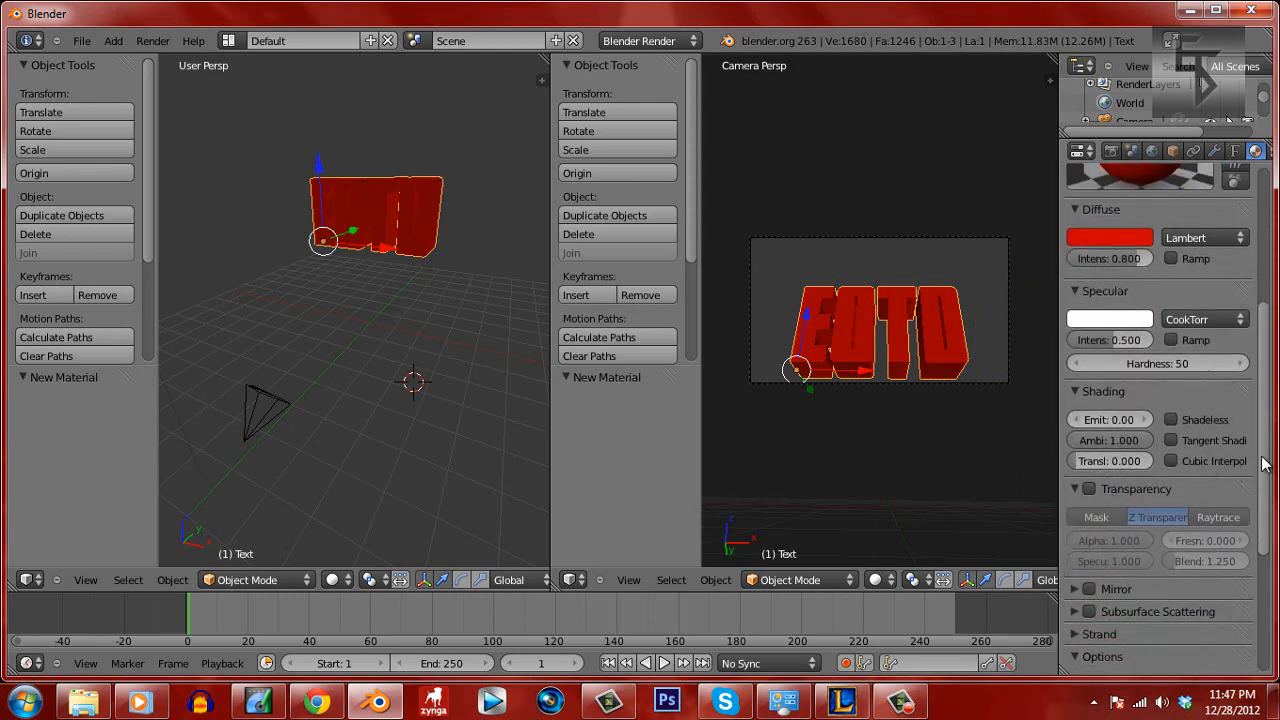
scroll(1223, 504, "down", 3)
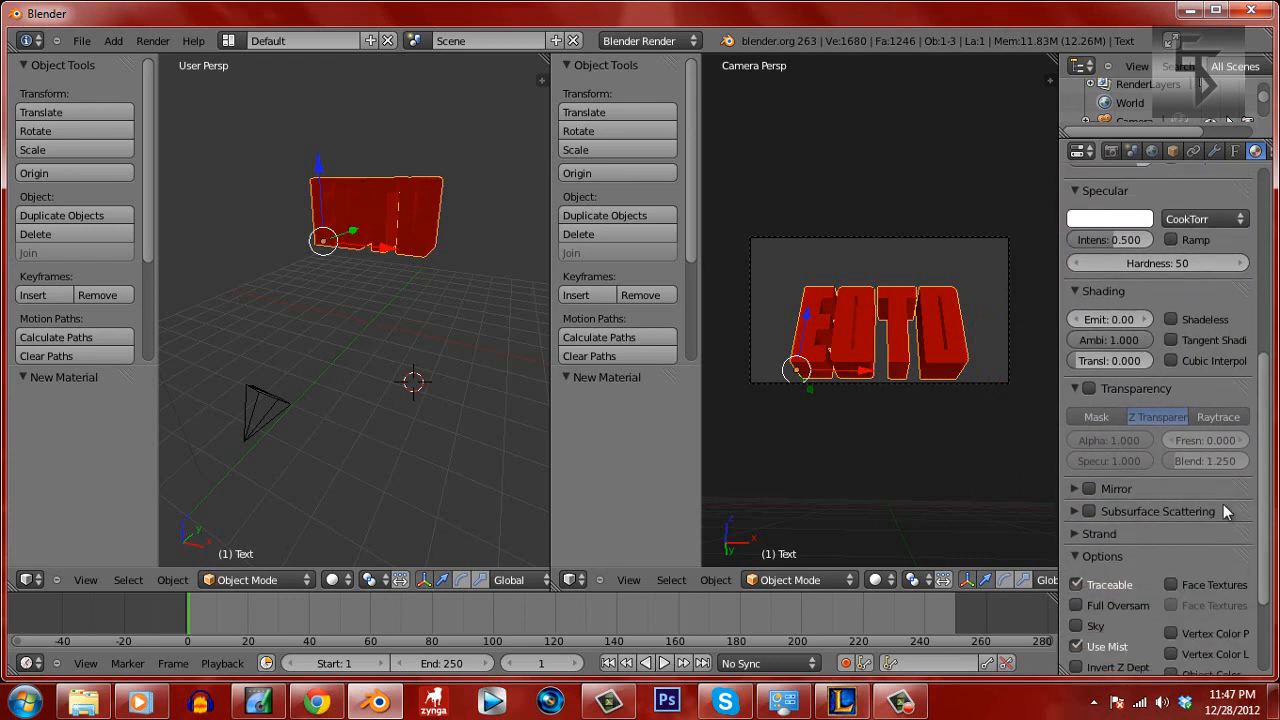
left_click(1080, 487)
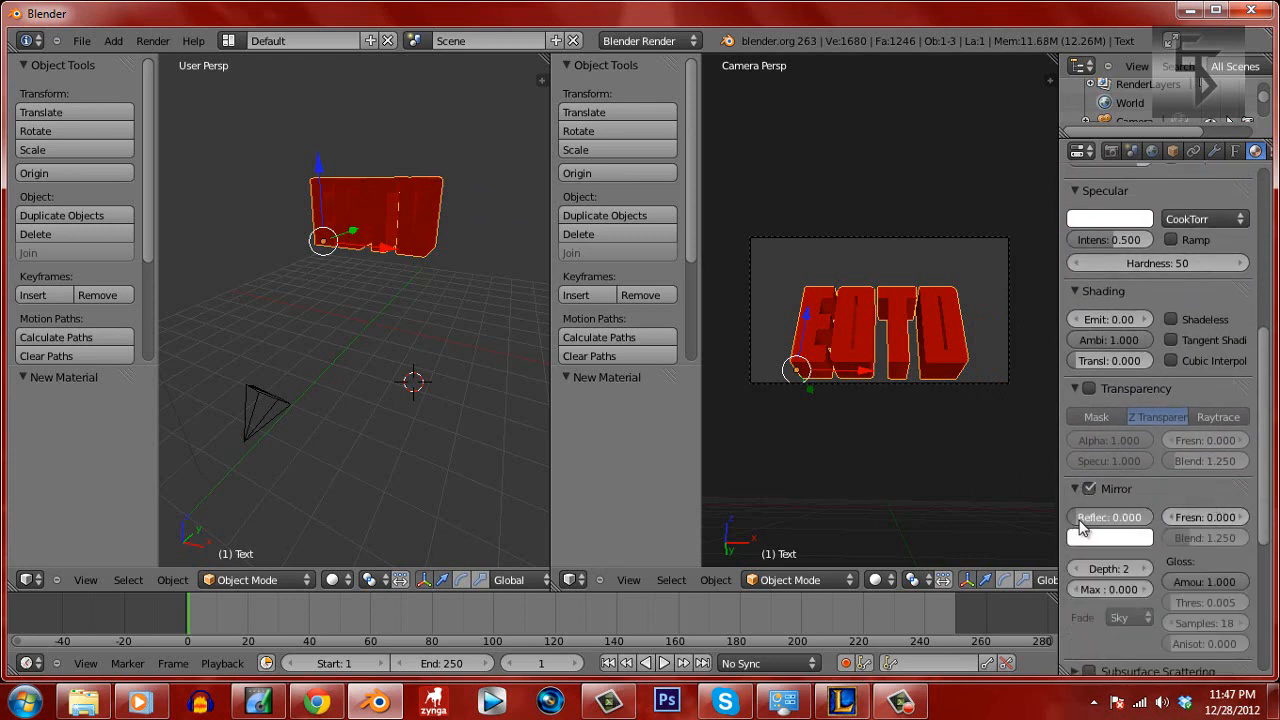
left_click_drag(1080, 527, 1092, 527)
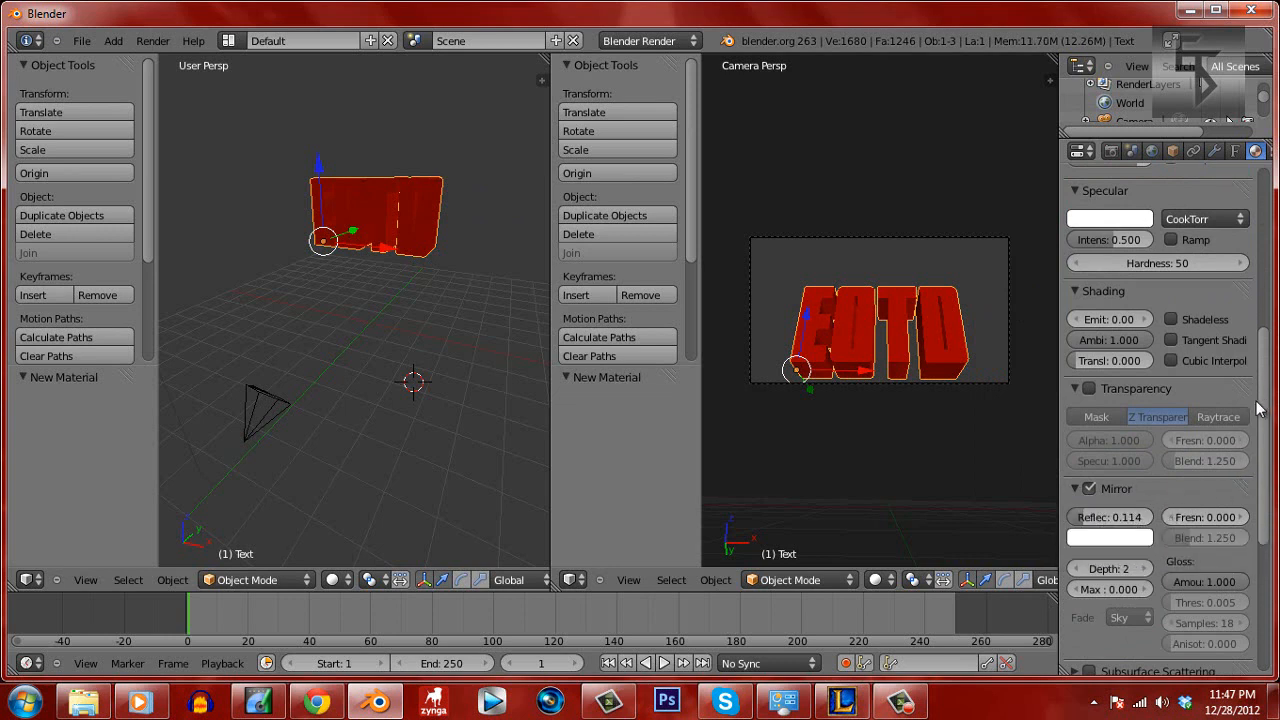
Change the material's specular colour to orange and its specular hardness to 40
scroll(1256, 465, "down", 5)
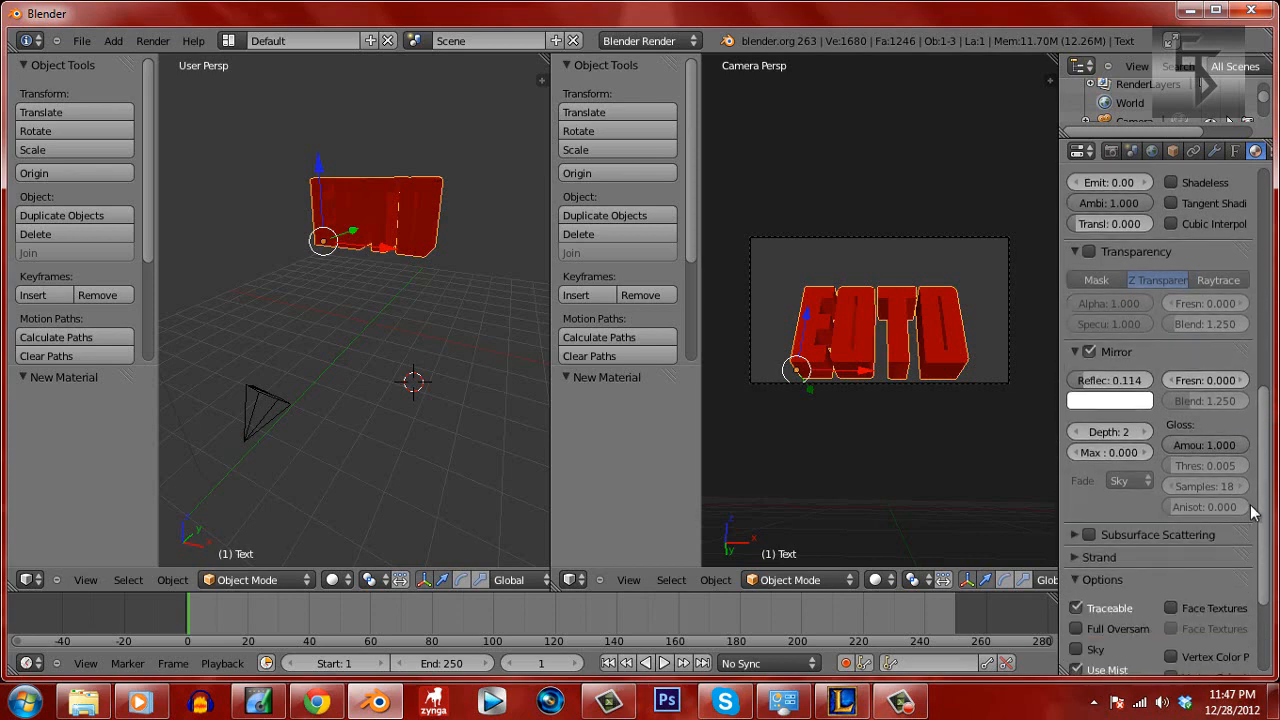
scroll(1248, 549, "down", 3)
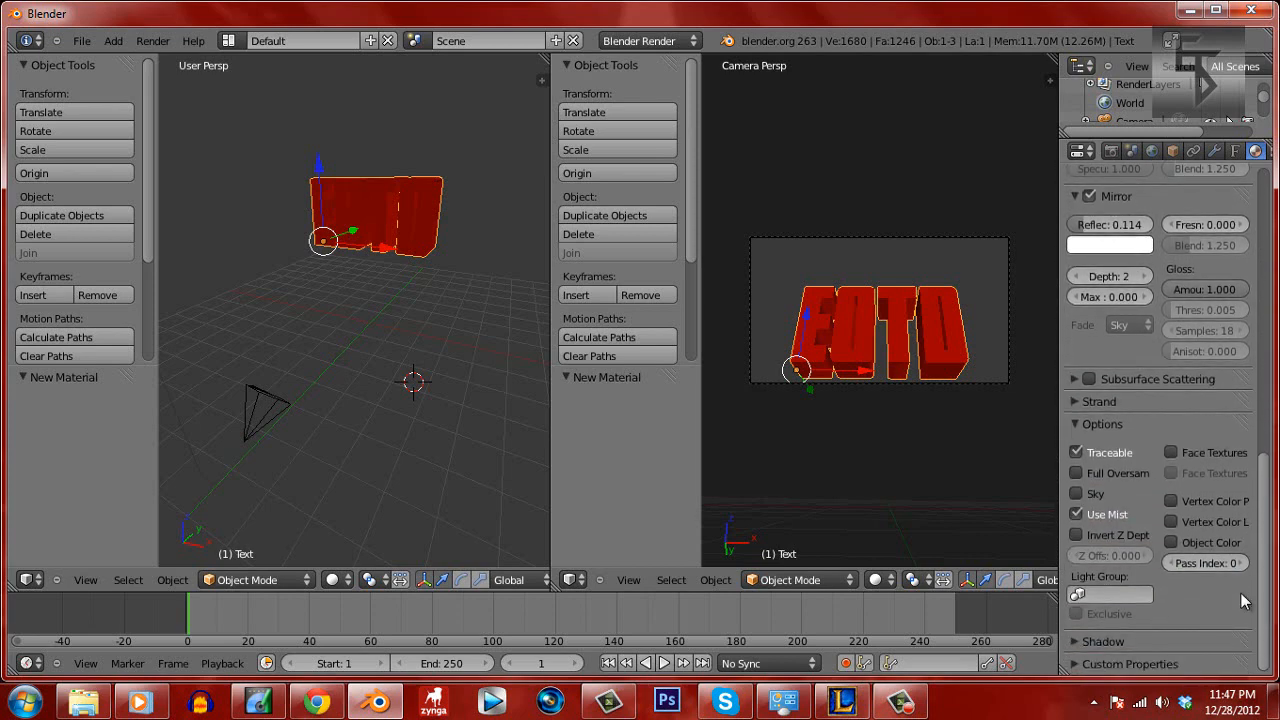
scroll(1245, 600, "up", 15)
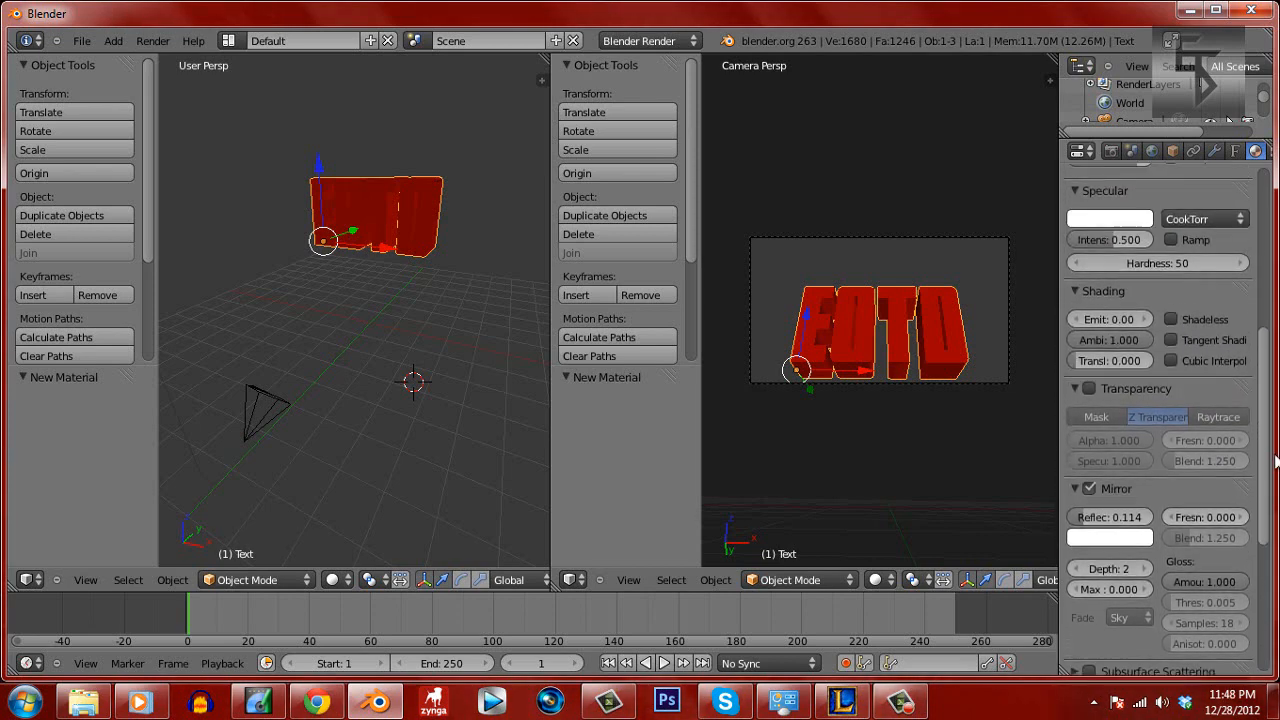
scroll(1268, 330, "up", 7)
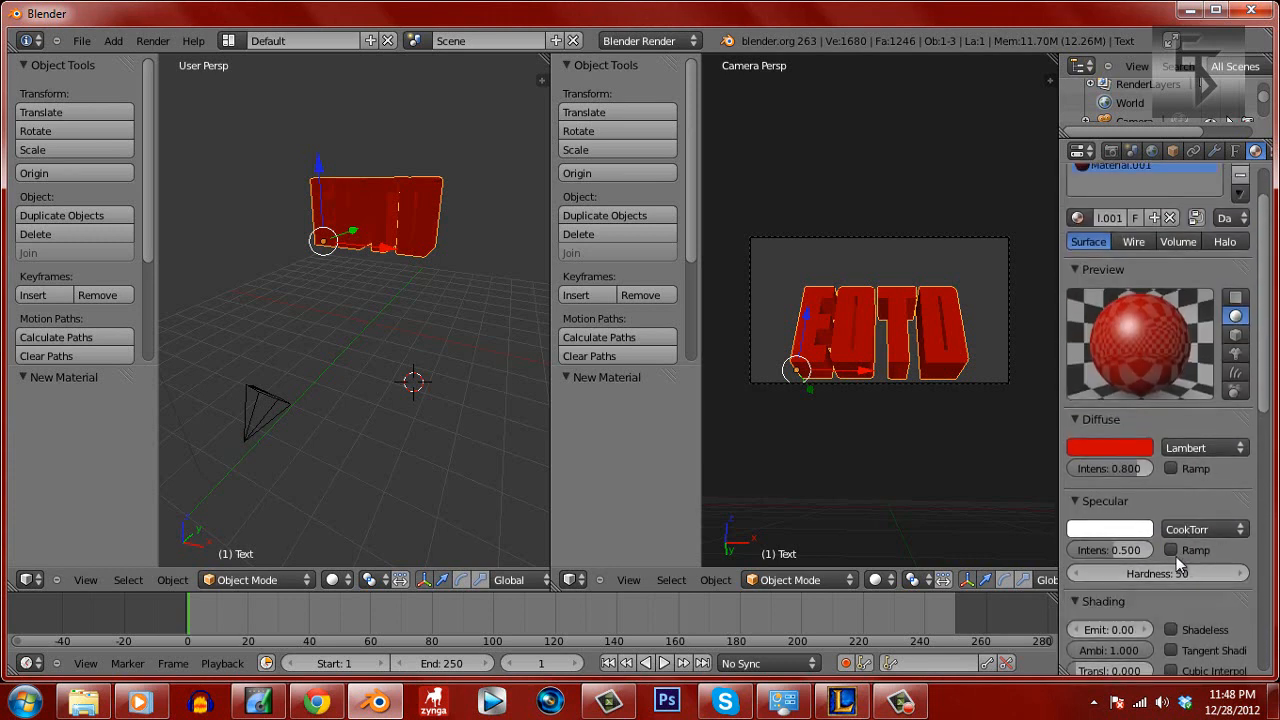
left_click(1112, 530)
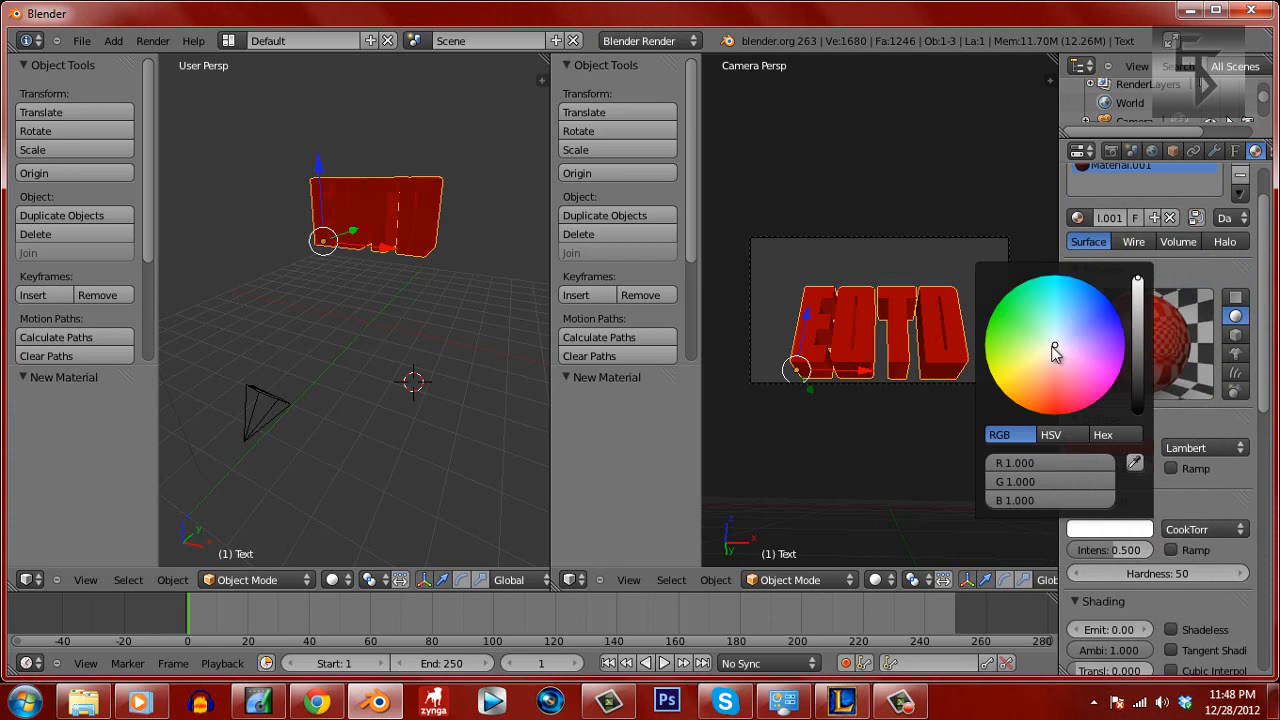
mouse_move(1055, 352)
left_mouse_down()
mouse_move(994, 459)
mouse_move(1018, 479)
left_mouse_up()
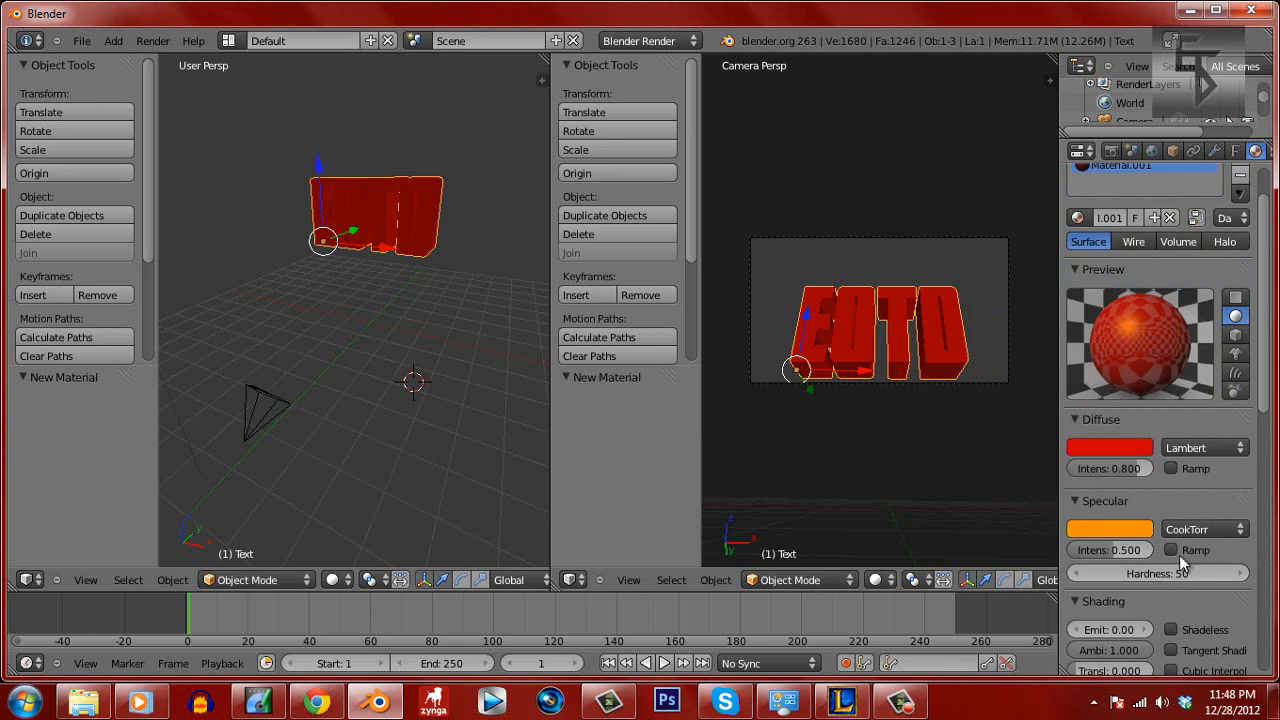
left_click_drag(1108, 574, 1098, 574)
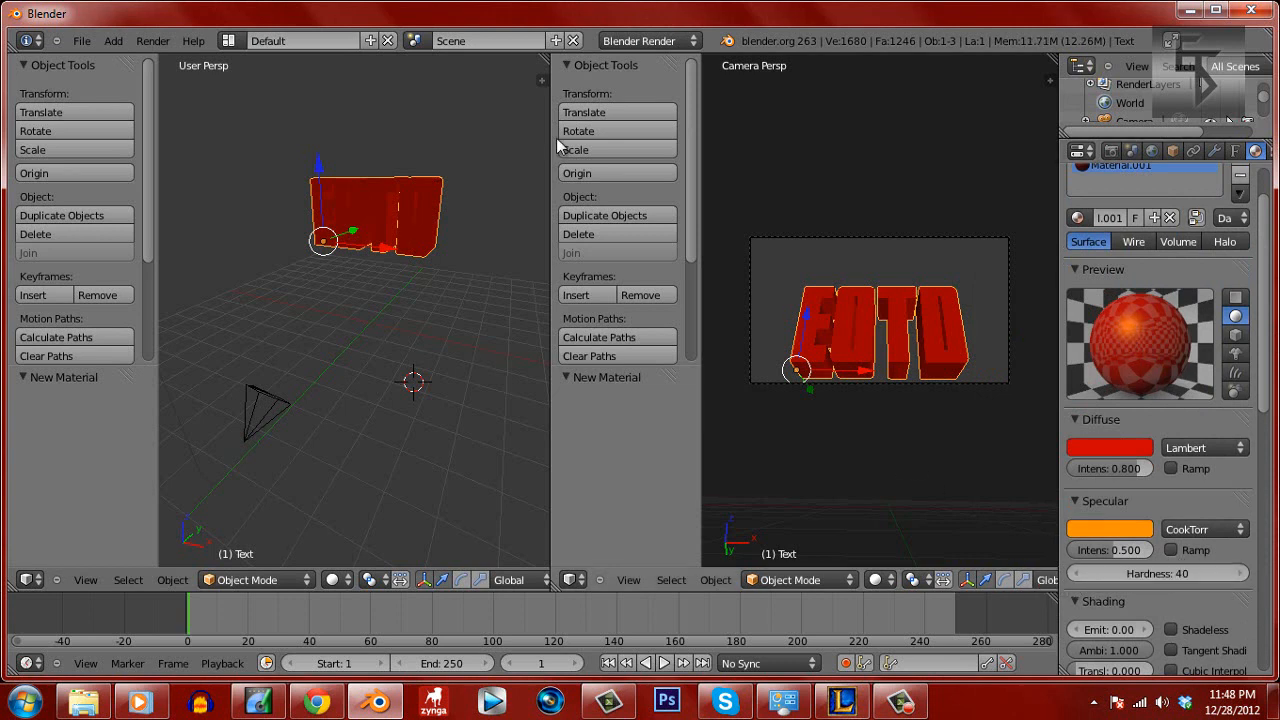
Render the frame to check the red material with its orange highlights, and close the render
left_click(152, 40)
left_click(181, 55)
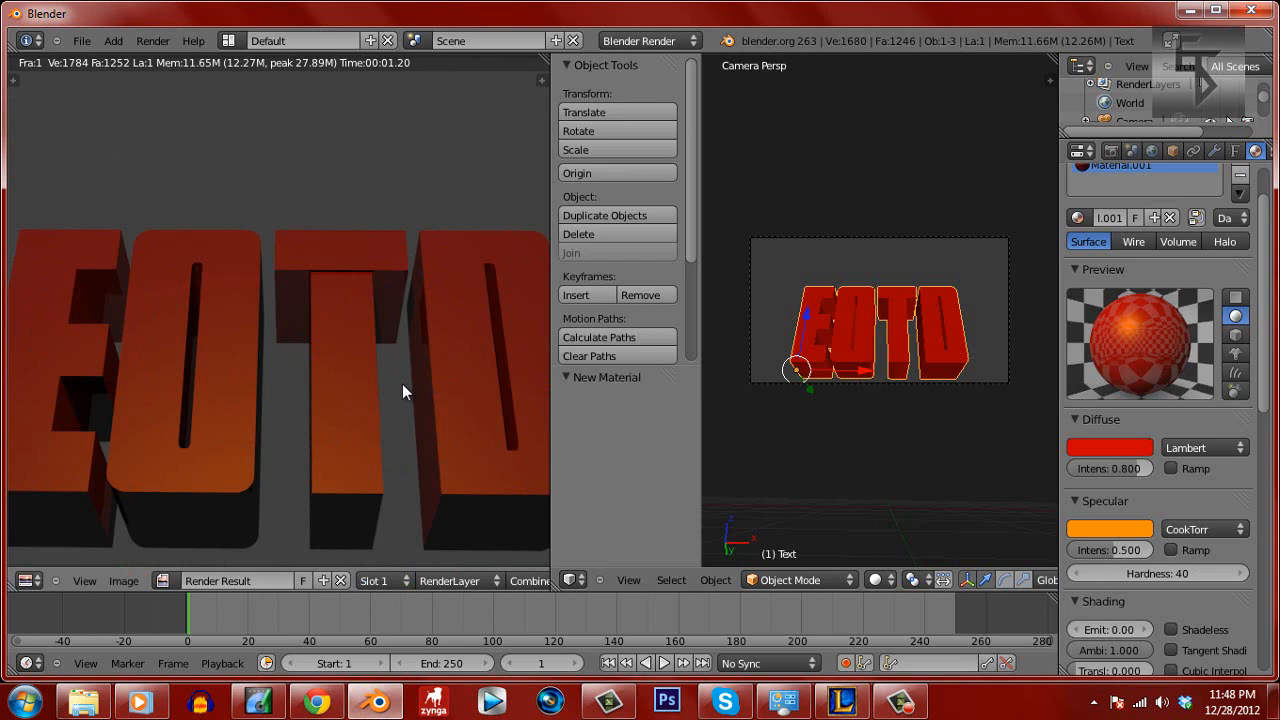
key("Escape")
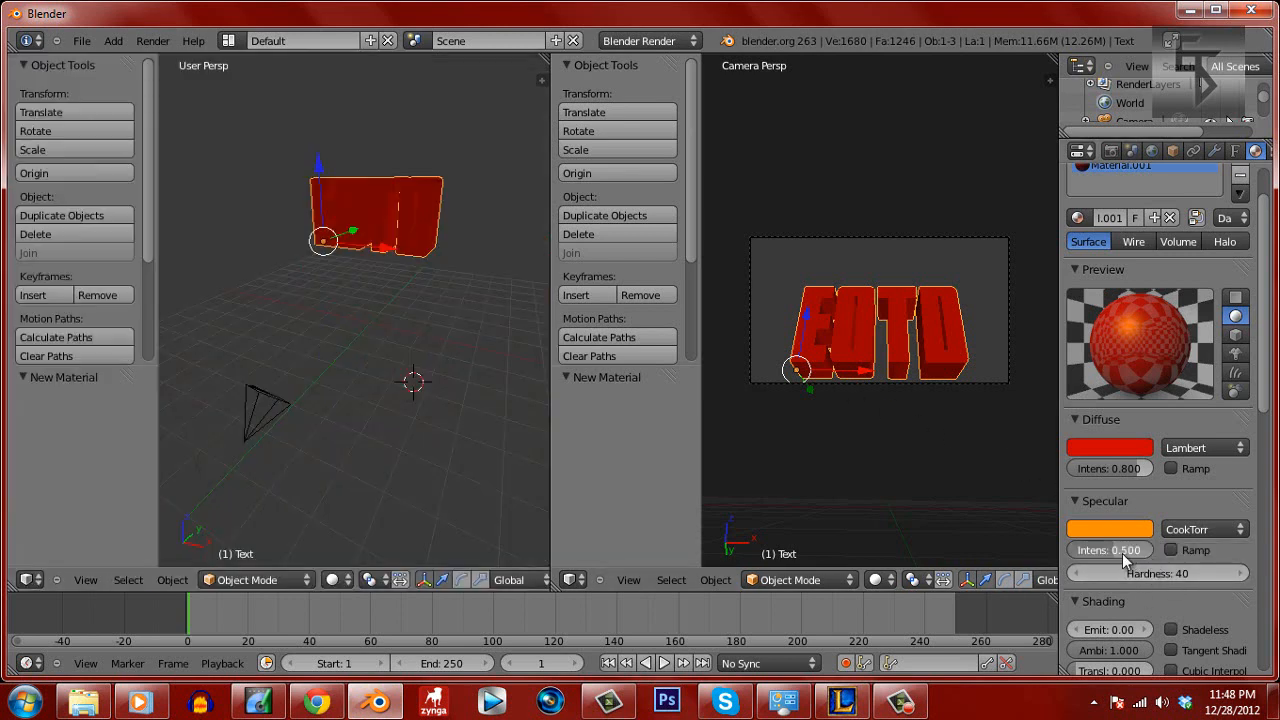
Lower the material's specular intensity to 0.114 and render the frame again
left_click_drag(1125, 562, 1097, 540)
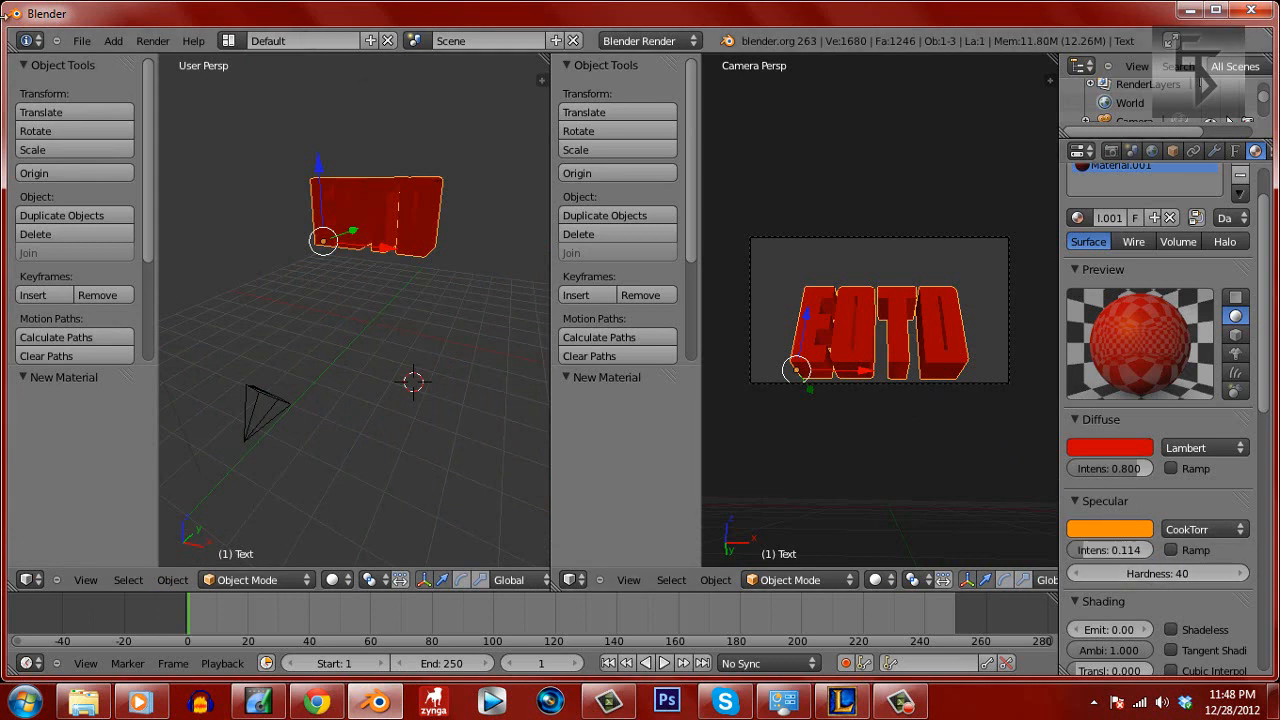
left_click(153, 42)
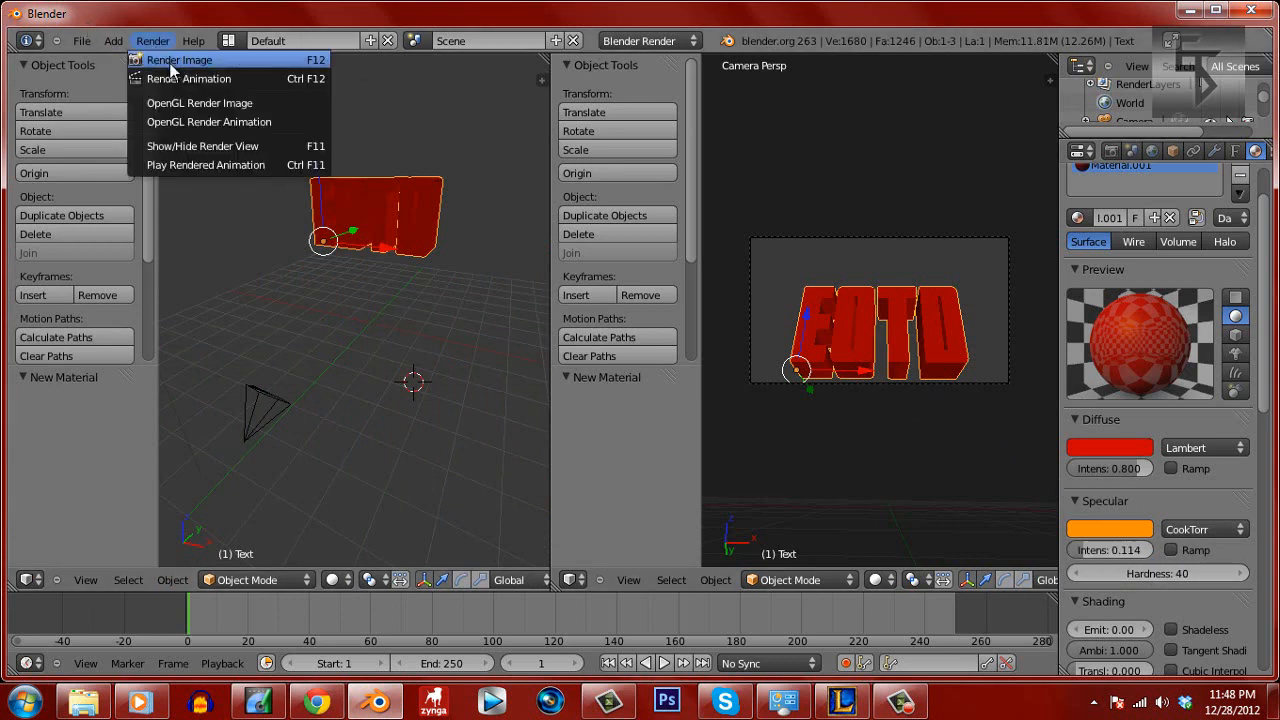
left_click(172, 62)
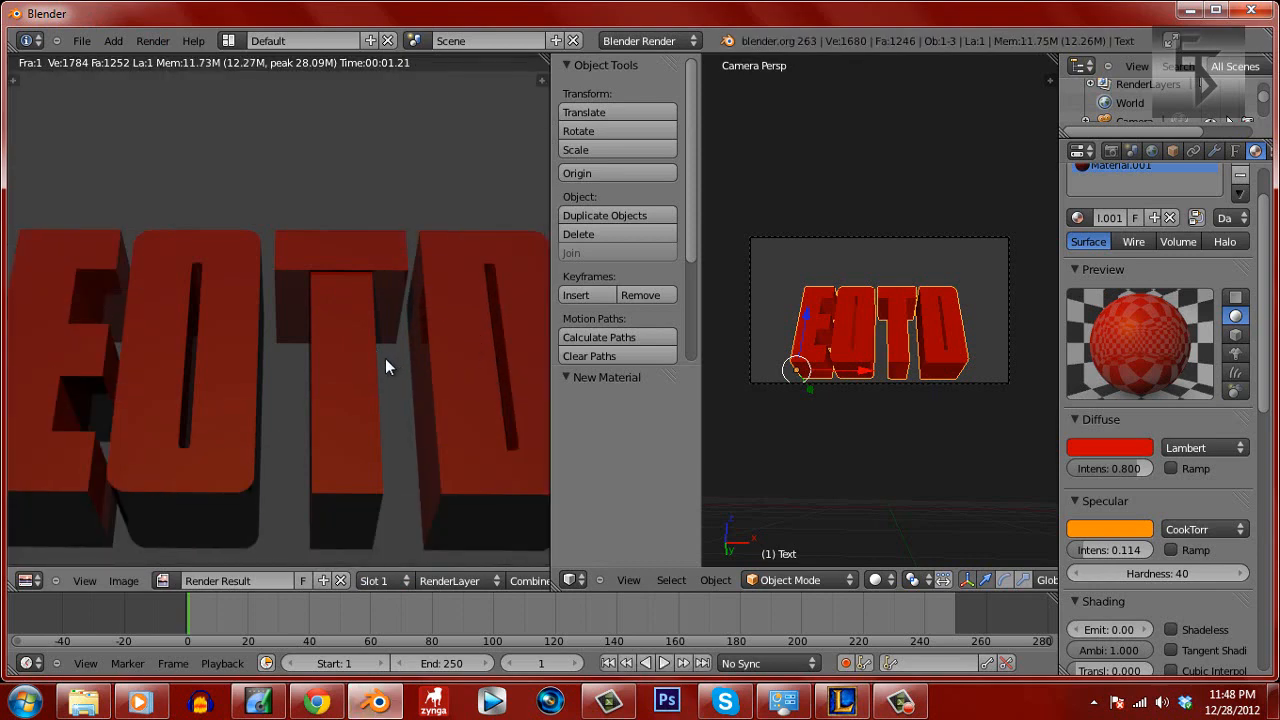
Merge the camera view area into the render area to see the whole image, and close the render
left_click_drag(543, 61, 789, 214)
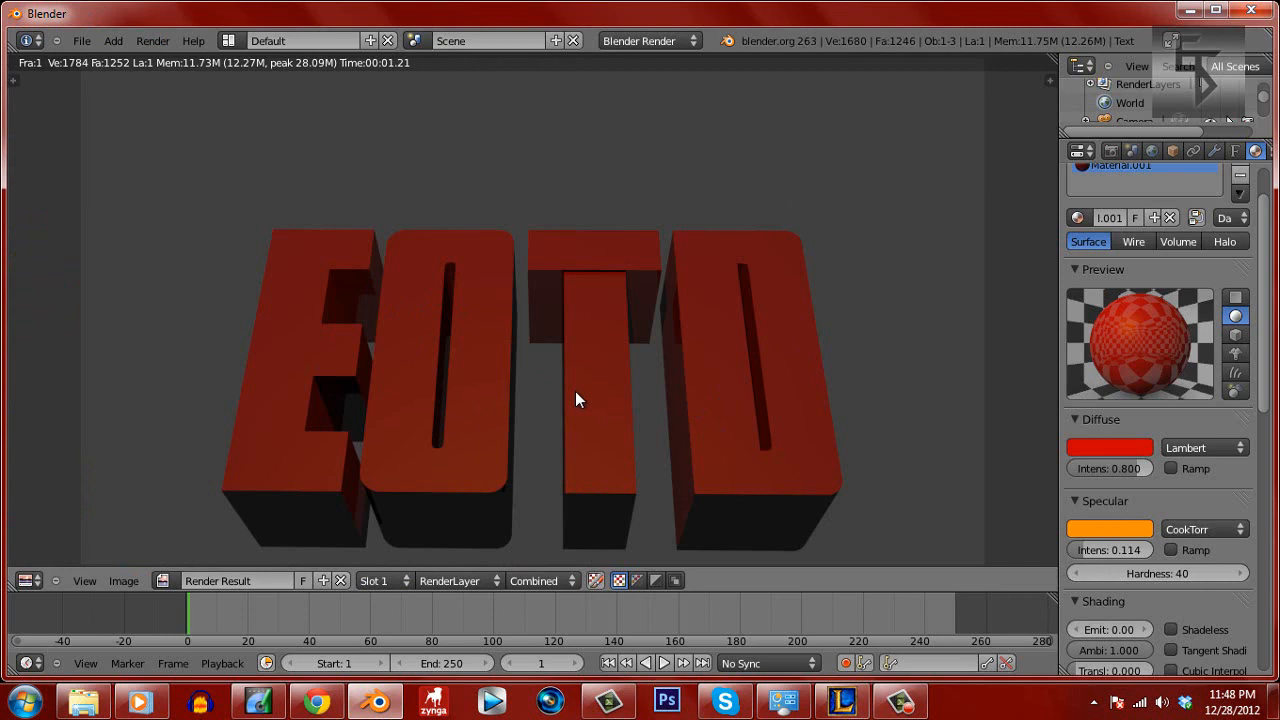
key("Escape")
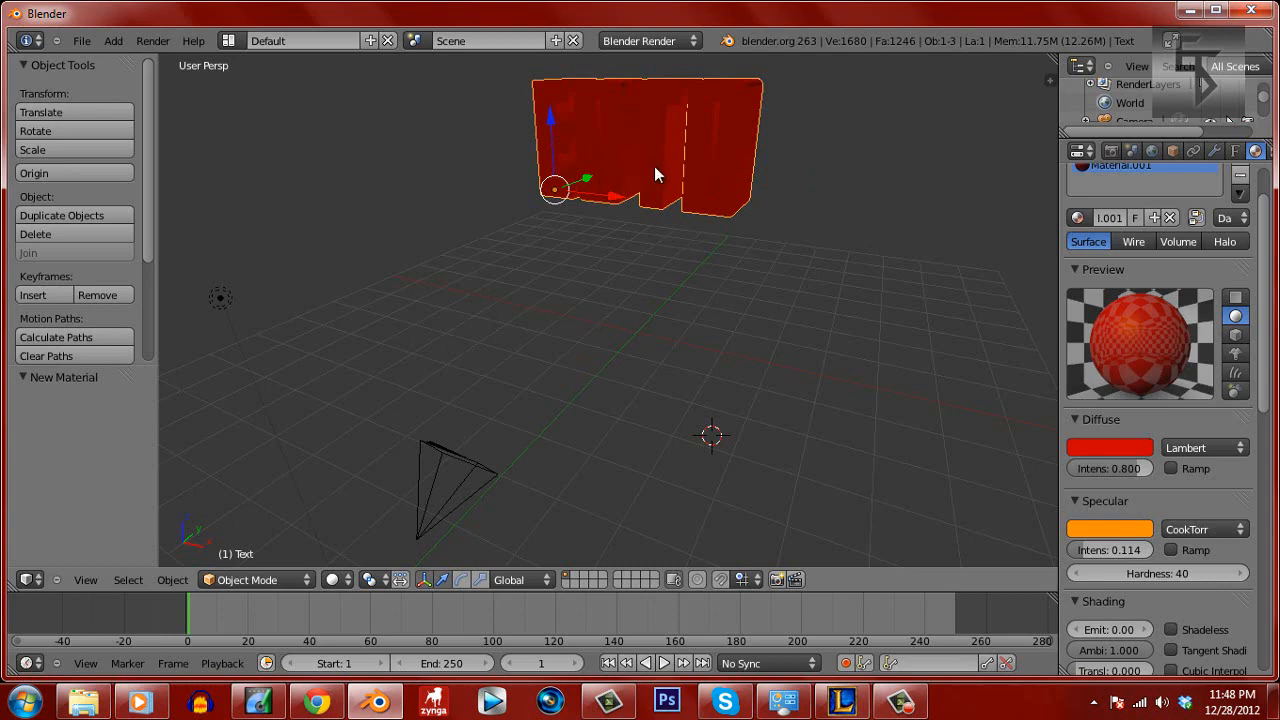
Give the EOTD text a bevel depth of 0.003
scroll(750, 163, "down", 3)
key("KP_4")
key("KP_4")
key("KP_6")
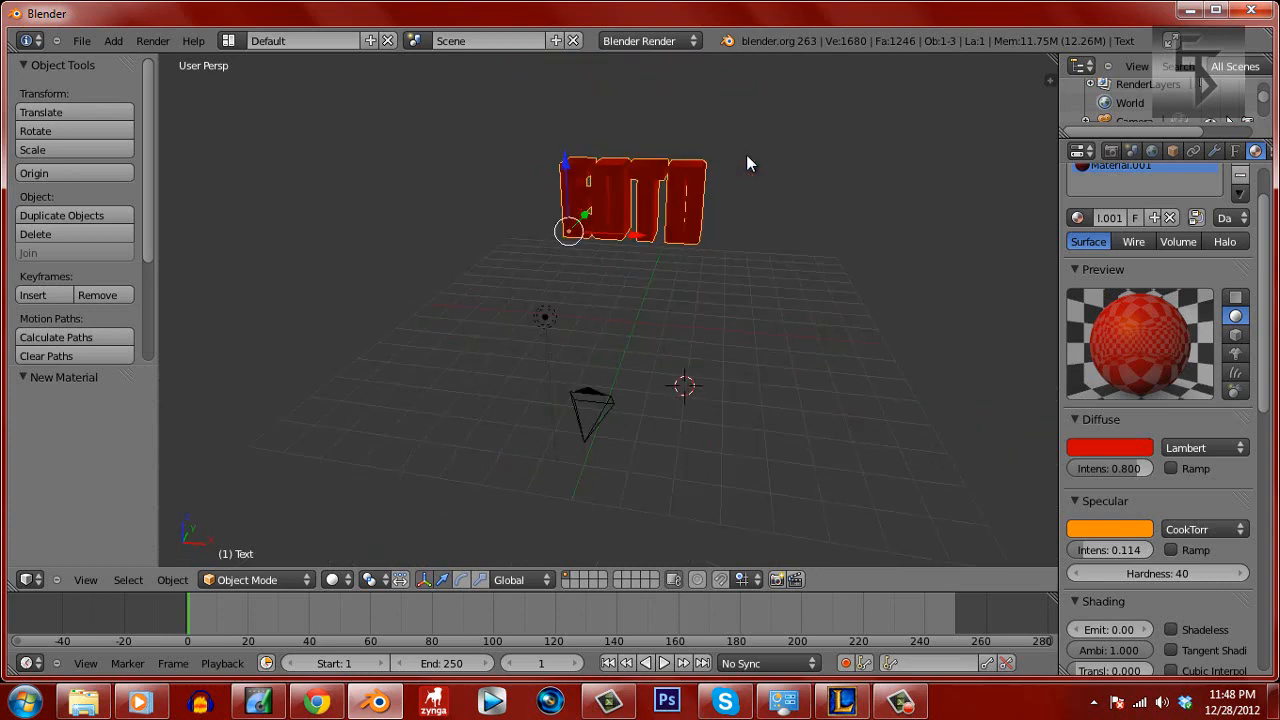
key("KP_4")
left_click(1235, 150)
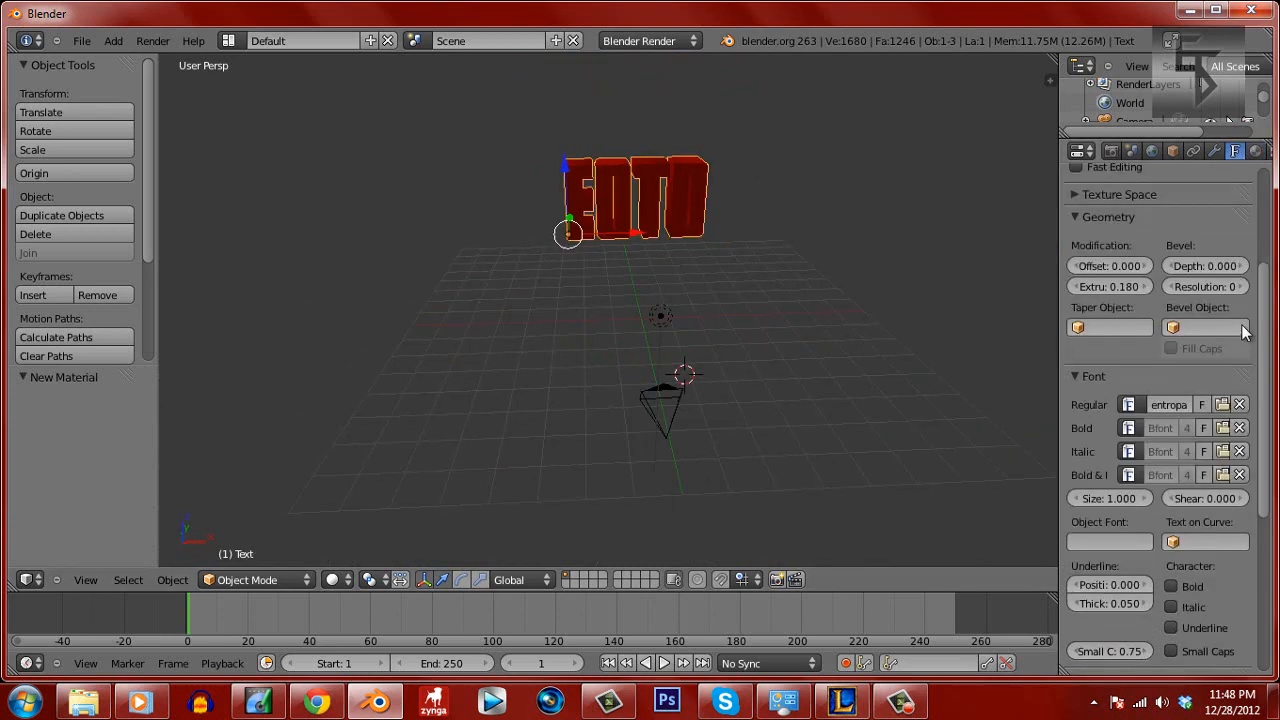
scroll(1262, 260, "up", 5)
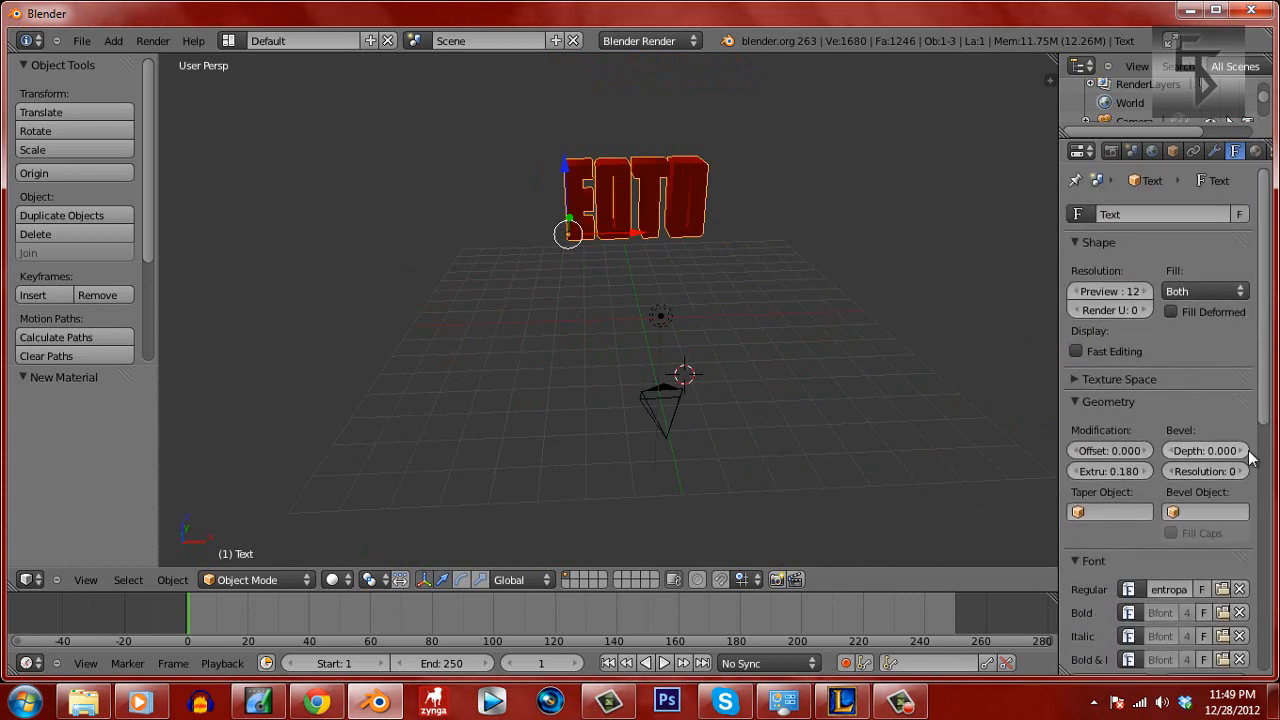
left_click(1245, 451)
Duplicate the EOTD text in place, leaving the copy at the original's position
left_click(84, 214)
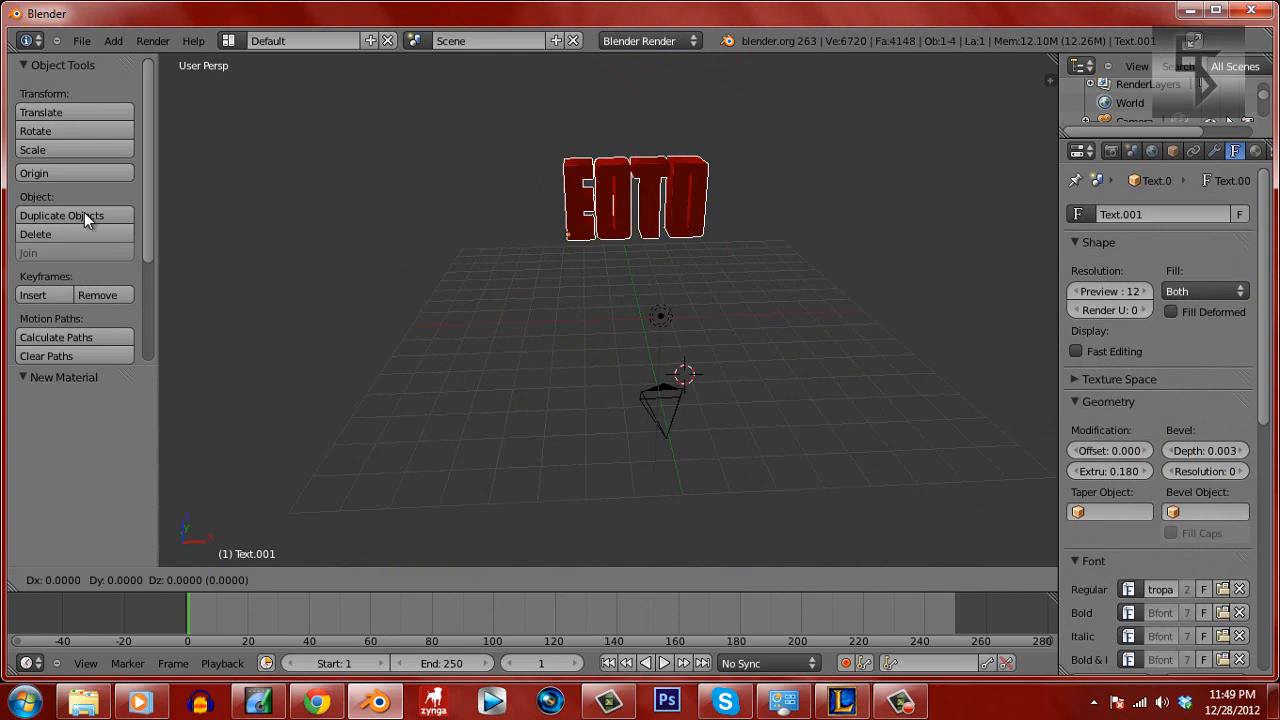
left_click(84, 212)
middle_click_drag(681, 262, 731, 236)
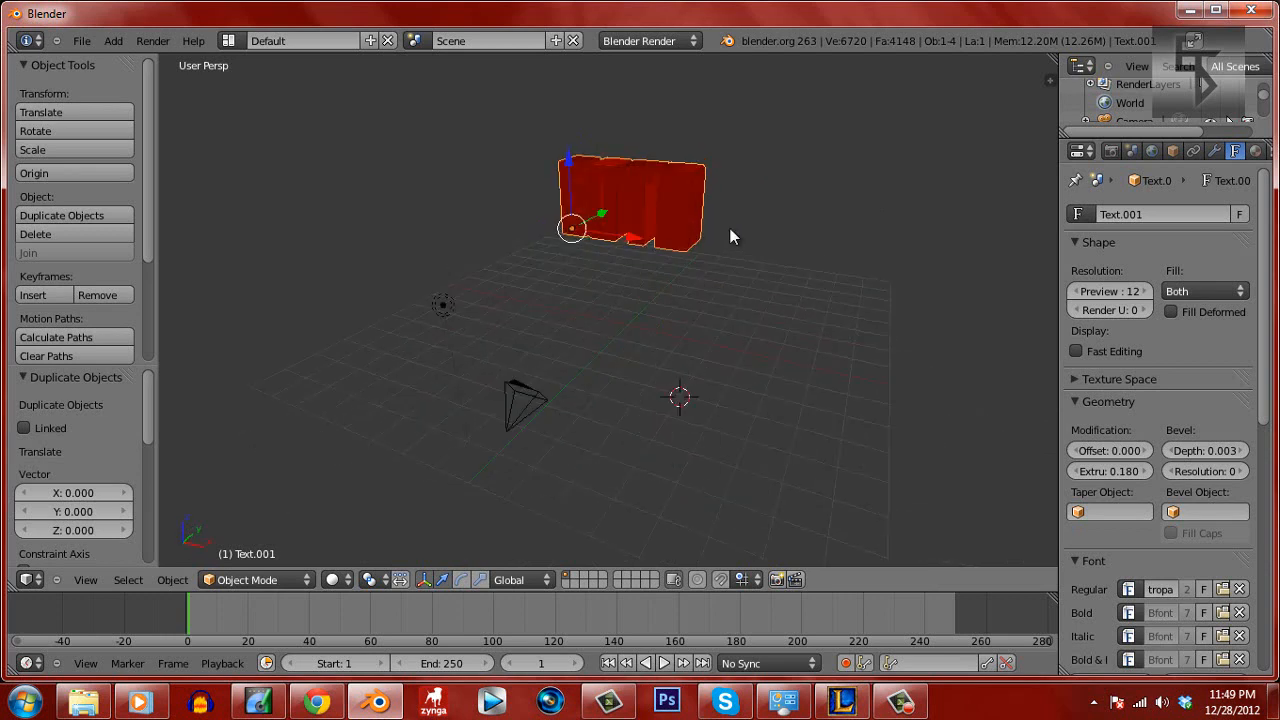
Set the geometry offset of the duplicated EOTD text to 0.011
left_click(1256, 158)
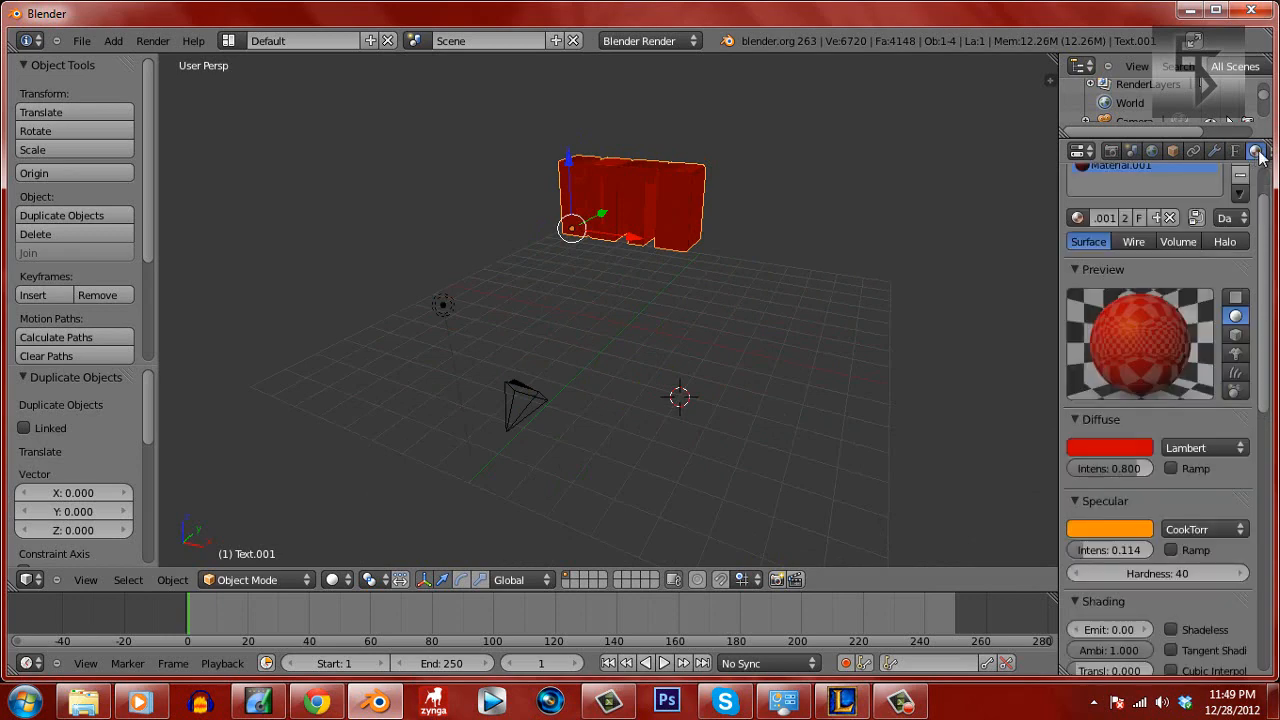
left_click(1234, 151)
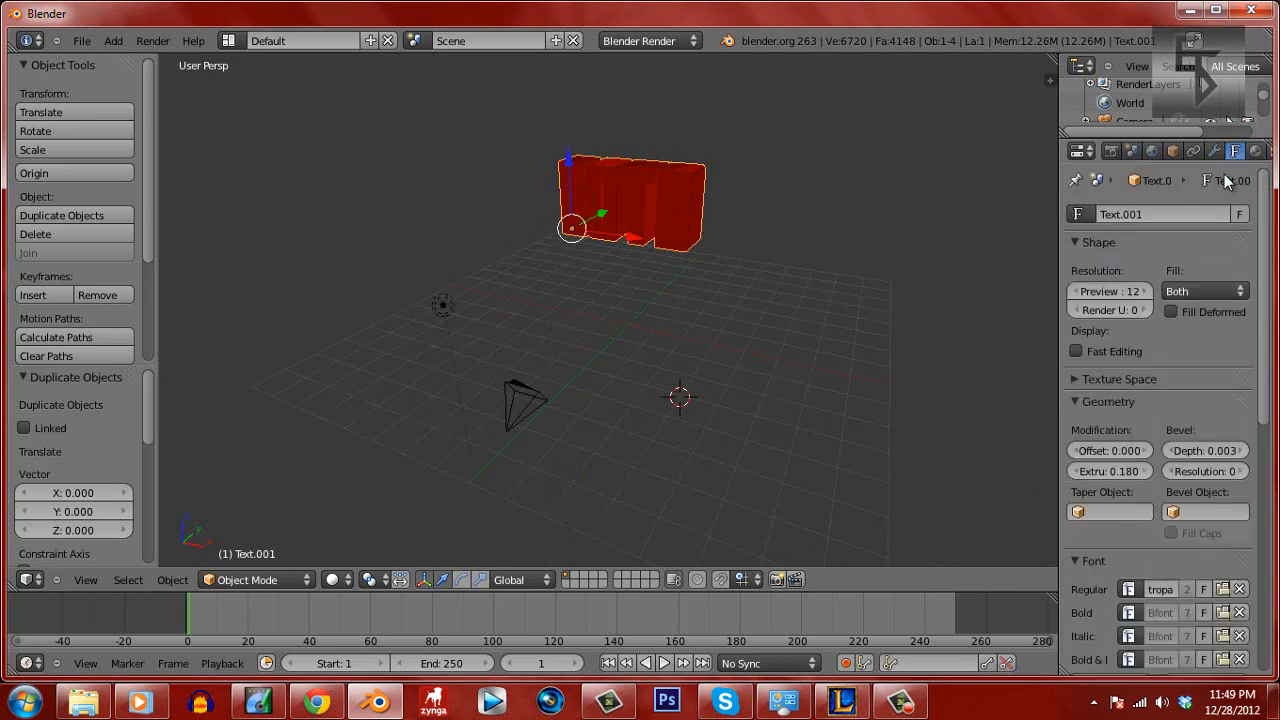
left_click(1149, 451)
left_click(1149, 451)
left_click(1149, 451)
left_click(1149, 451)
left_click(1149, 451)
left_click(1149, 451)
left_click(1149, 451)
left_click(1149, 451)
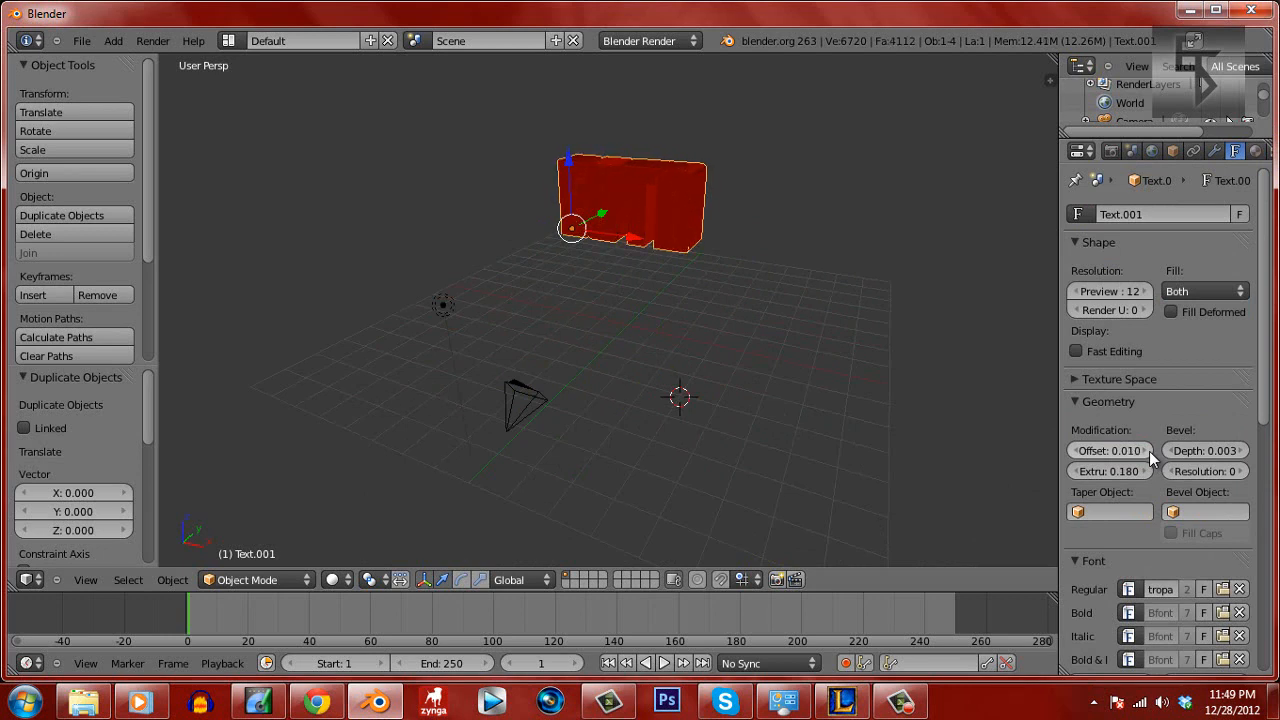
Reduce the extrusion of the duplicated text to 0.165
left_click(1075, 471)
left_click(1075, 471)
left_click(1076, 471)
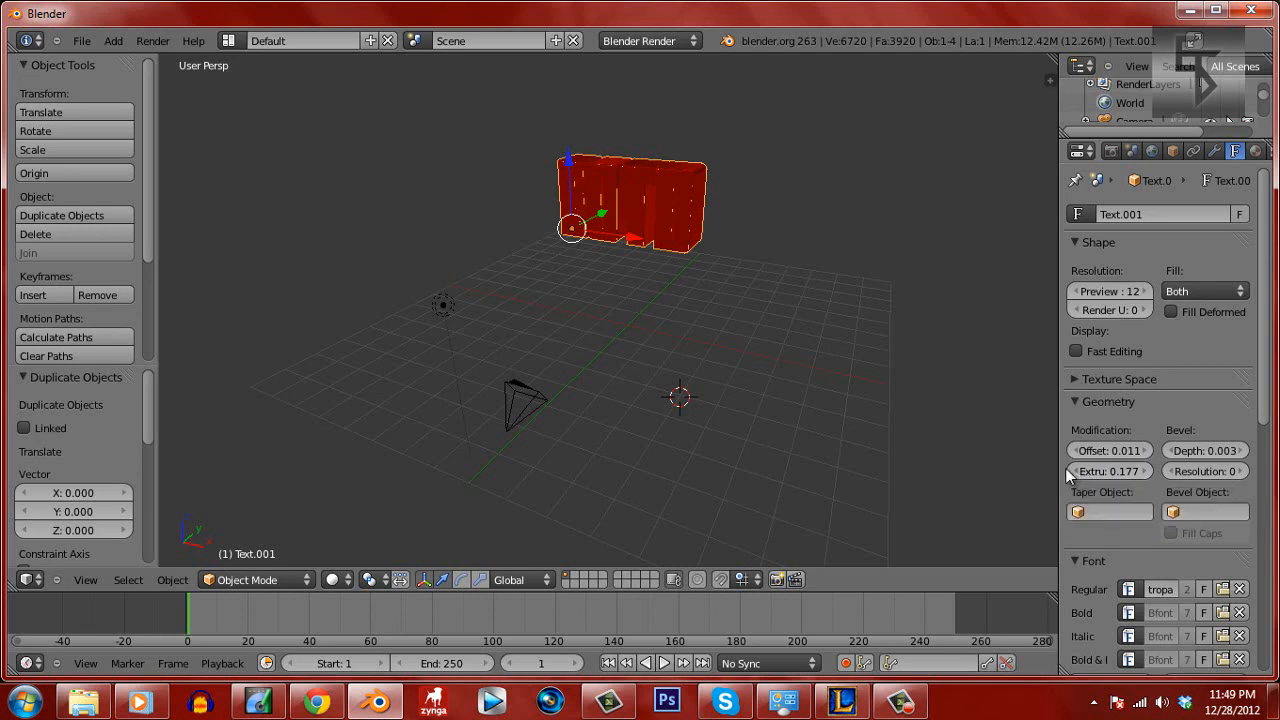
left_click(1075, 471)
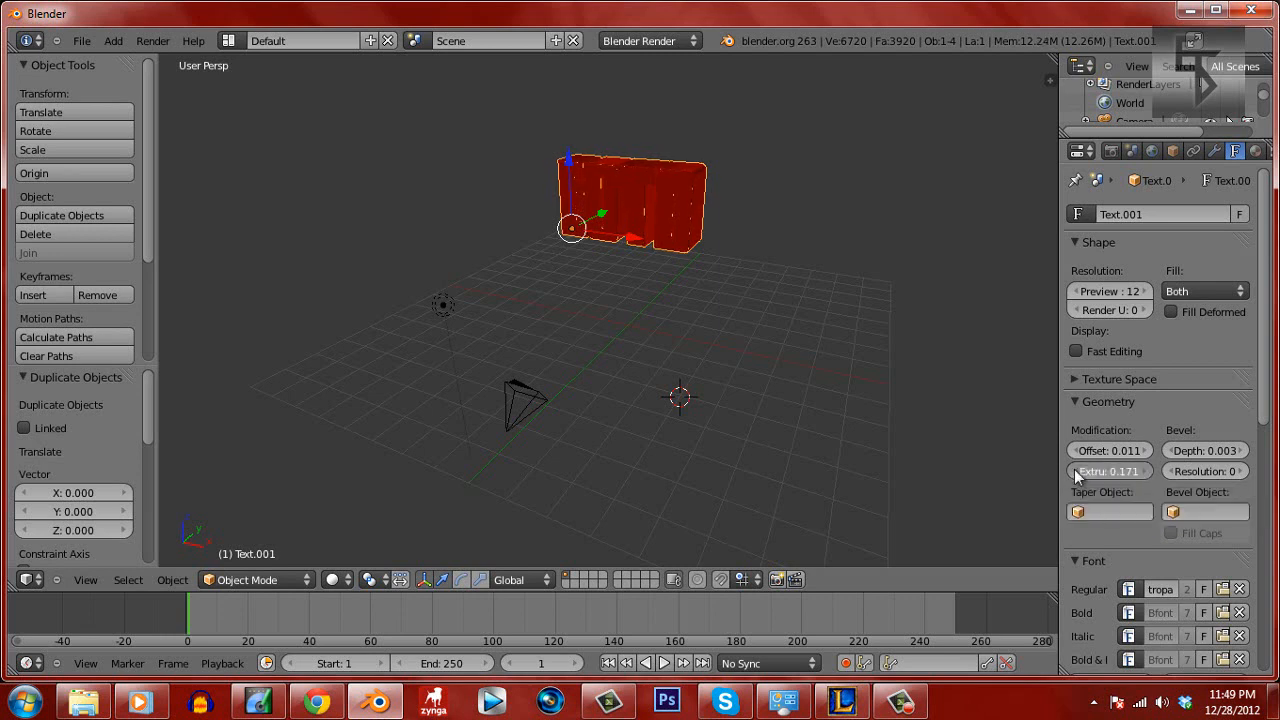
left_click(1075, 471)
left_click(1075, 471)
left_click(1075, 471)
left_click(1075, 471)
left_click(1075, 471)
left_click(1075, 471)
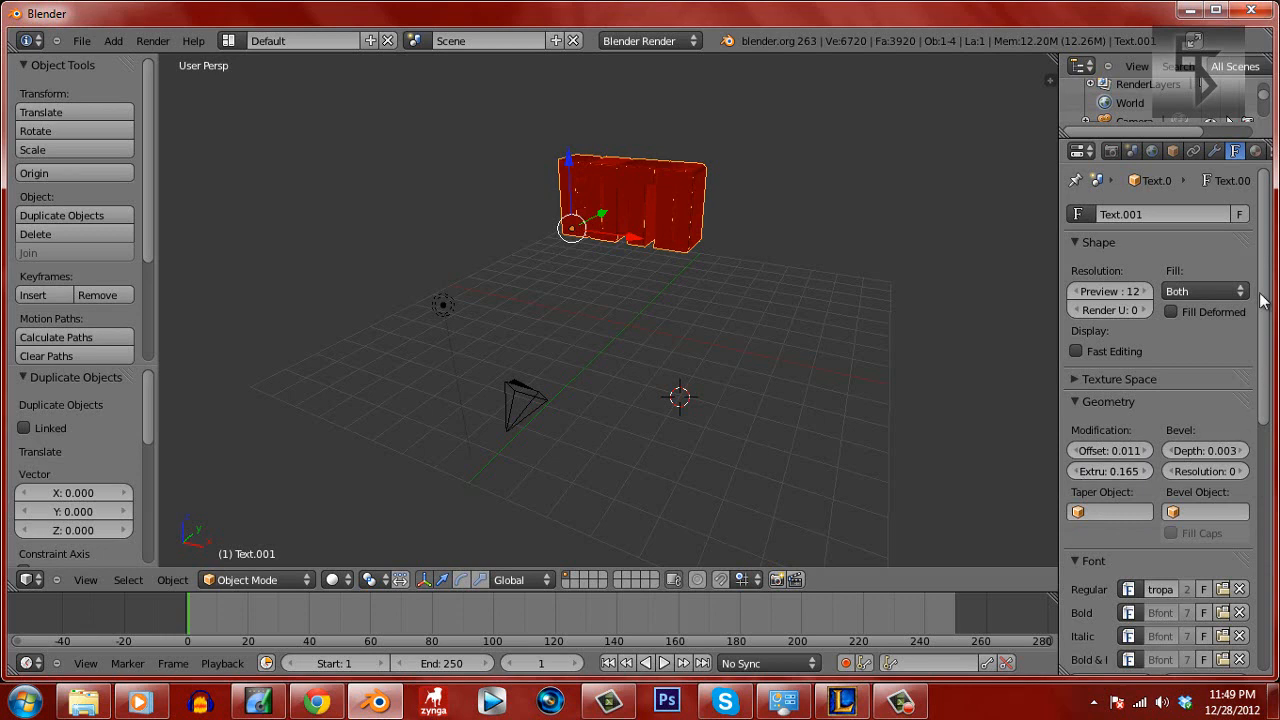
left_click(1254, 150)
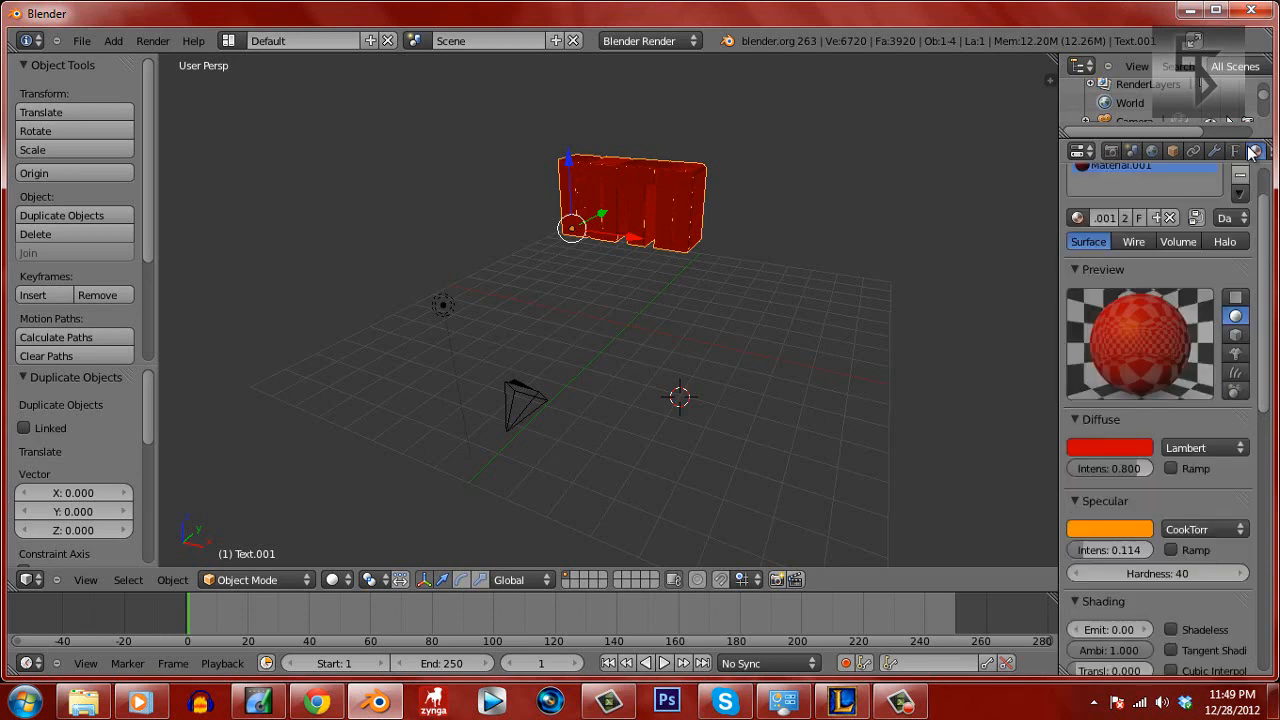
left_click(1103, 448)
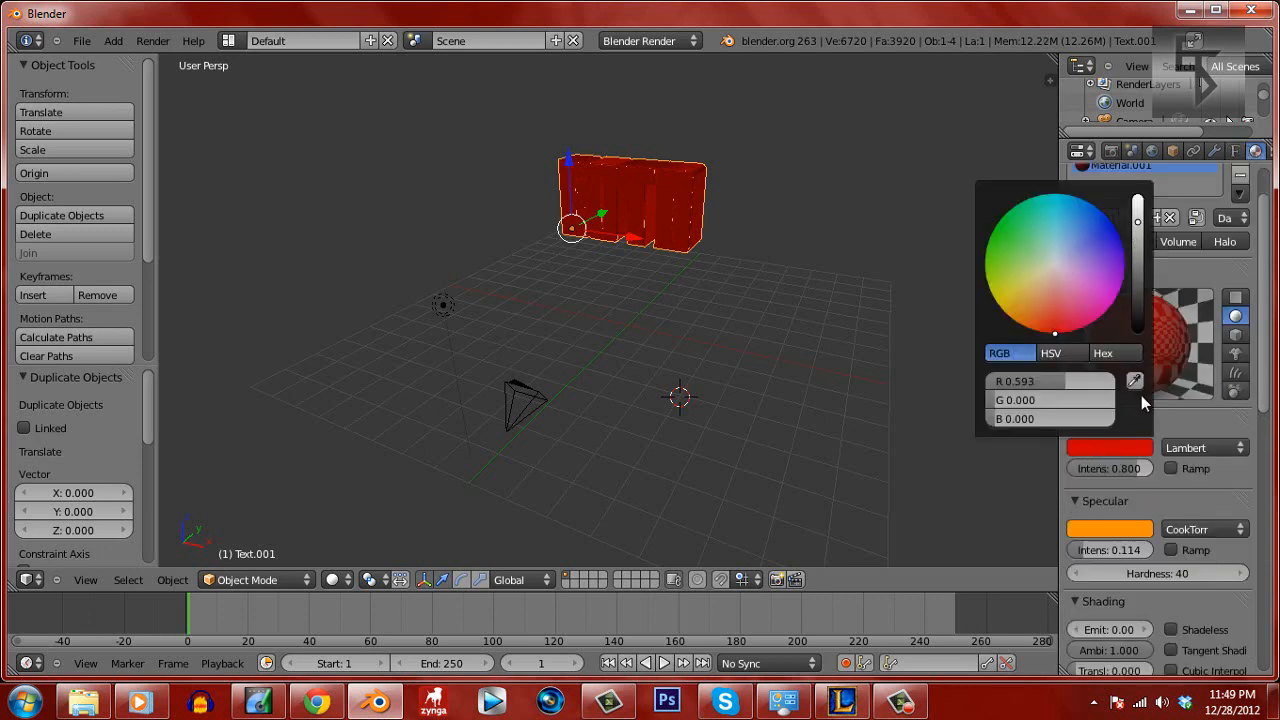
left_click(1200, 268)
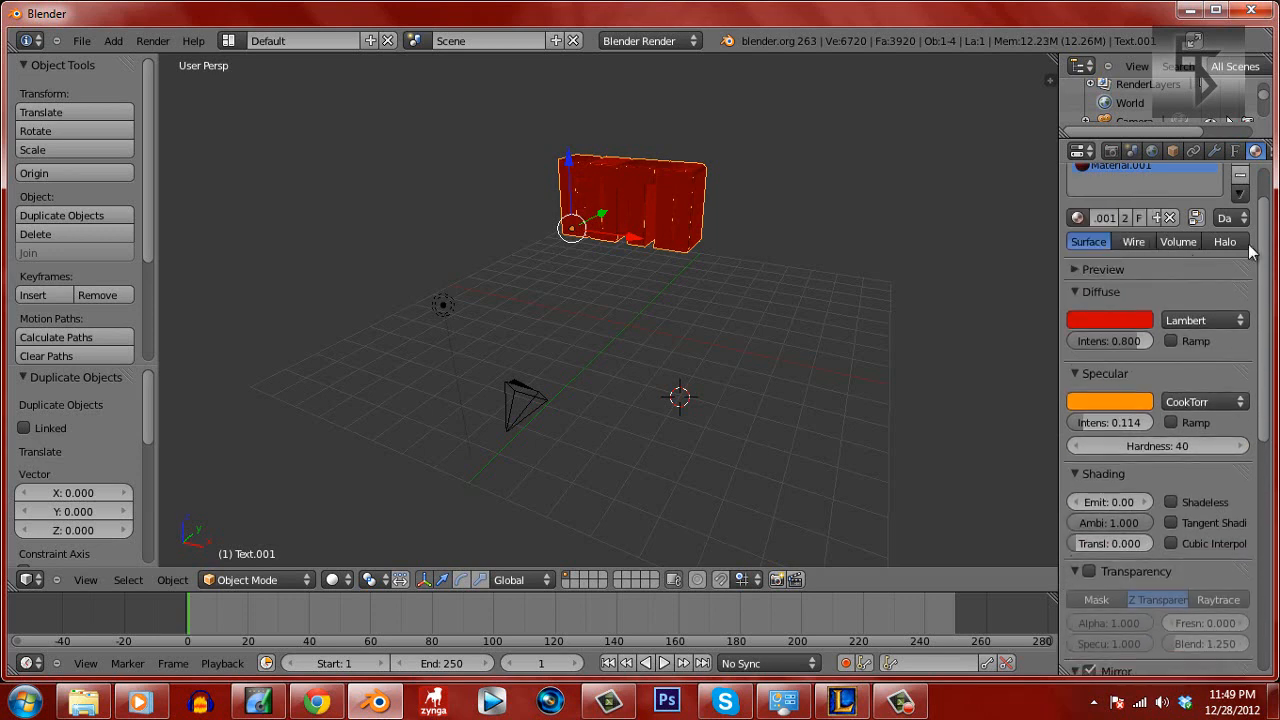
left_click(1090, 268)
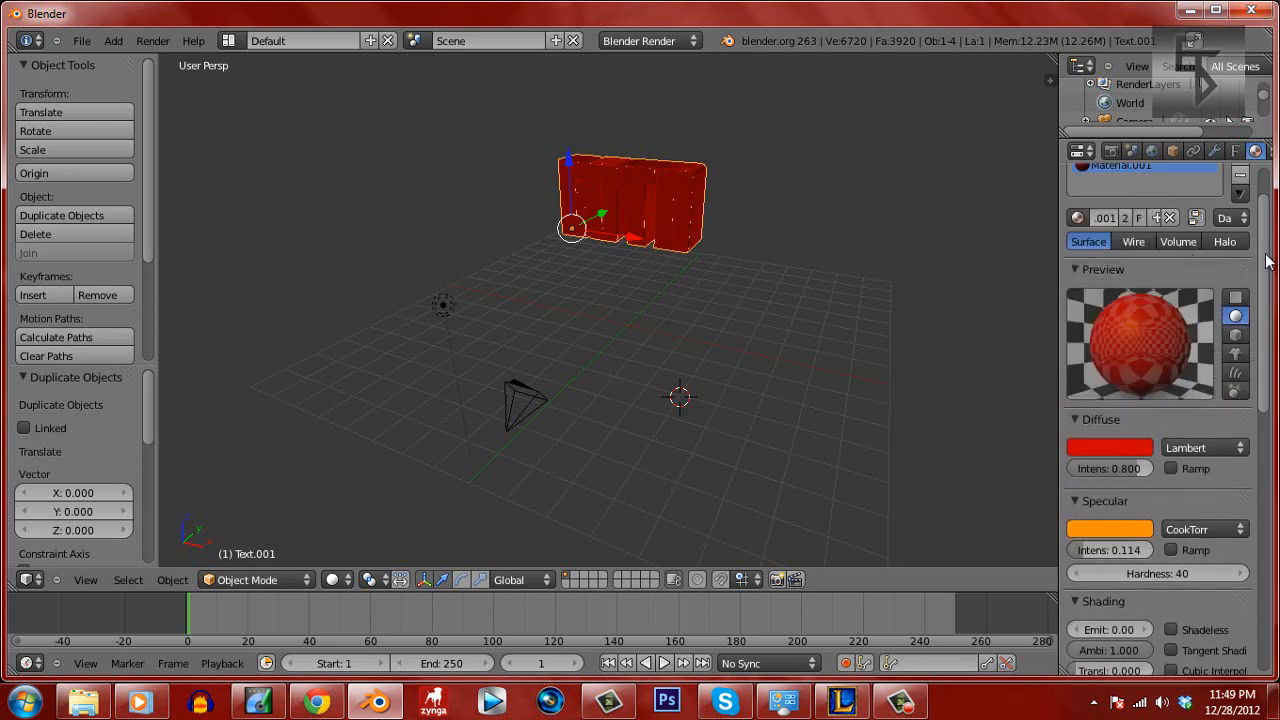
Replace the duplicated text's shared red material with a new material that has a black diffuse colour
scroll(1268, 262, "up", 2)
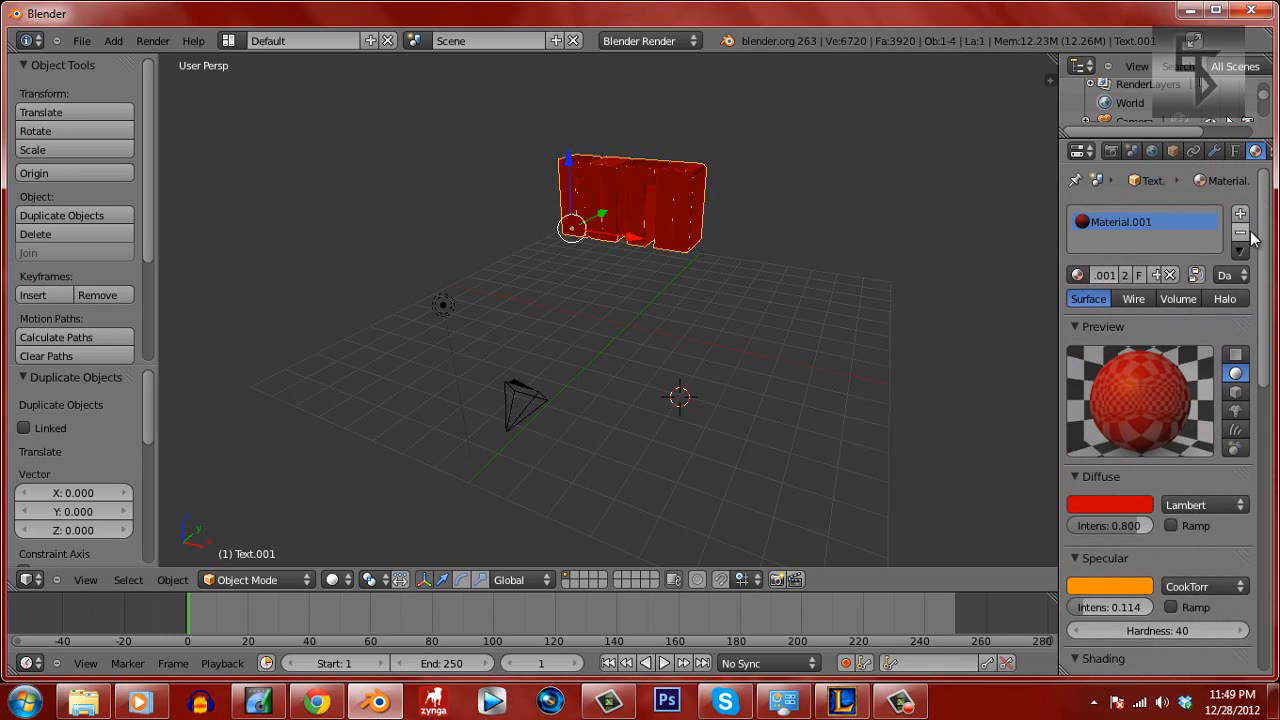
left_click(1240, 232)
left_click(1240, 215)
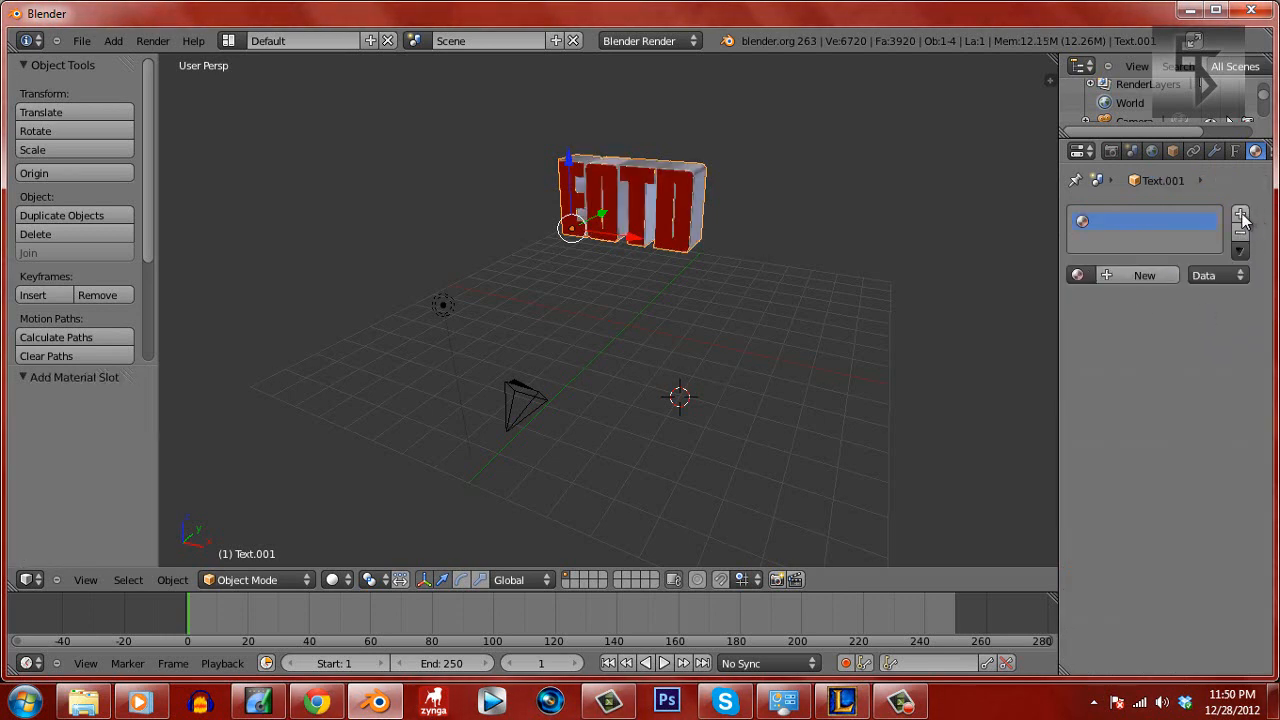
left_click(1137, 280)
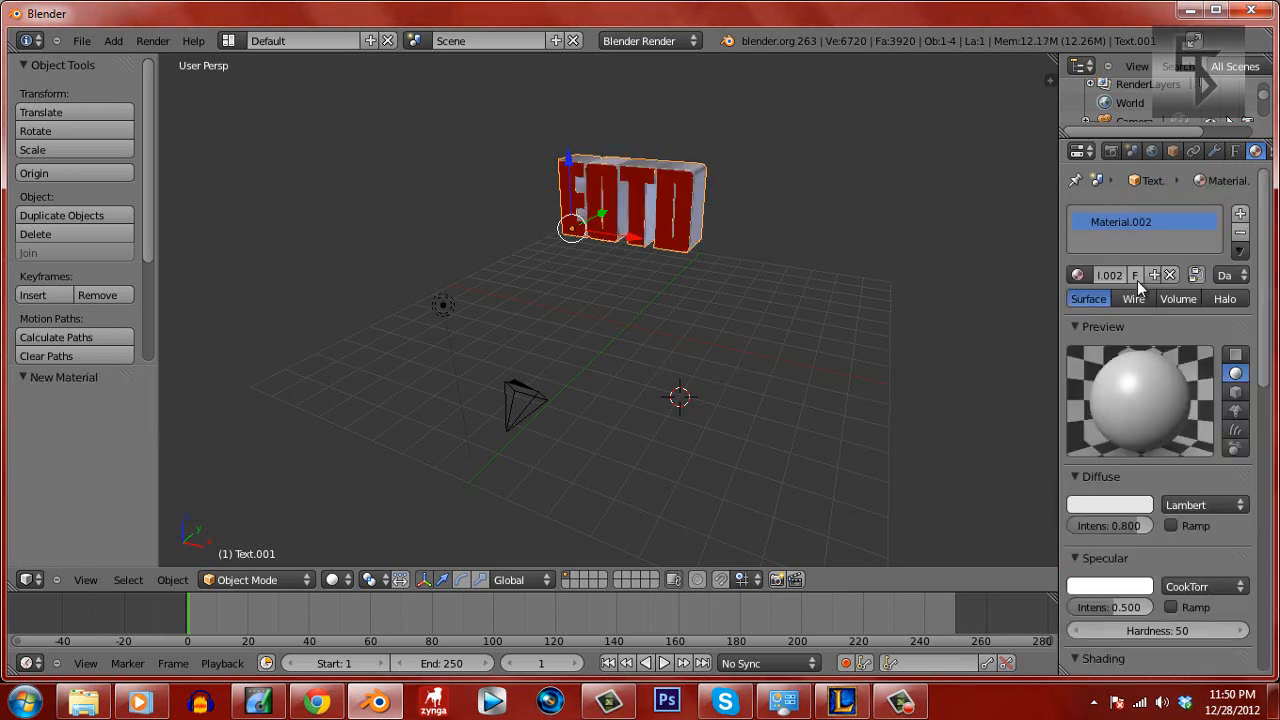
left_click(1112, 504)
left_click_drag(1137, 262, 1160, 413)
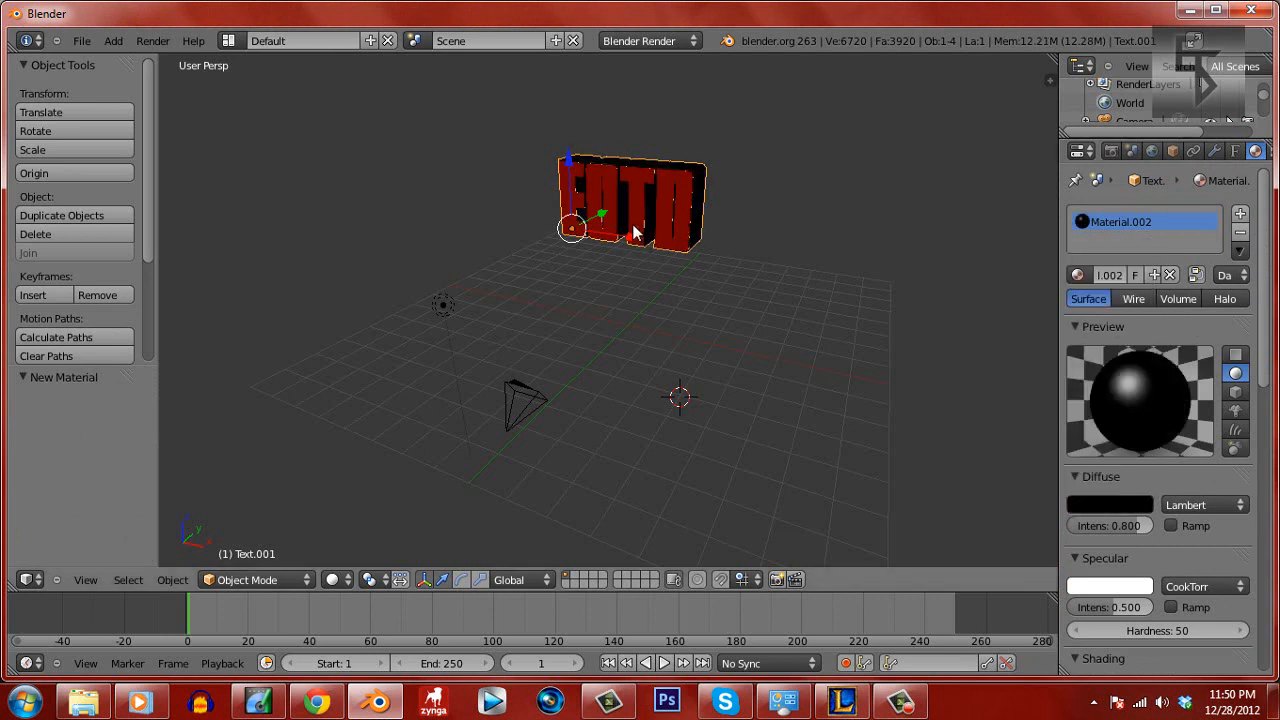
Render the frame to check the black outline text behind the red letters, and close the render
left_click(148, 41)
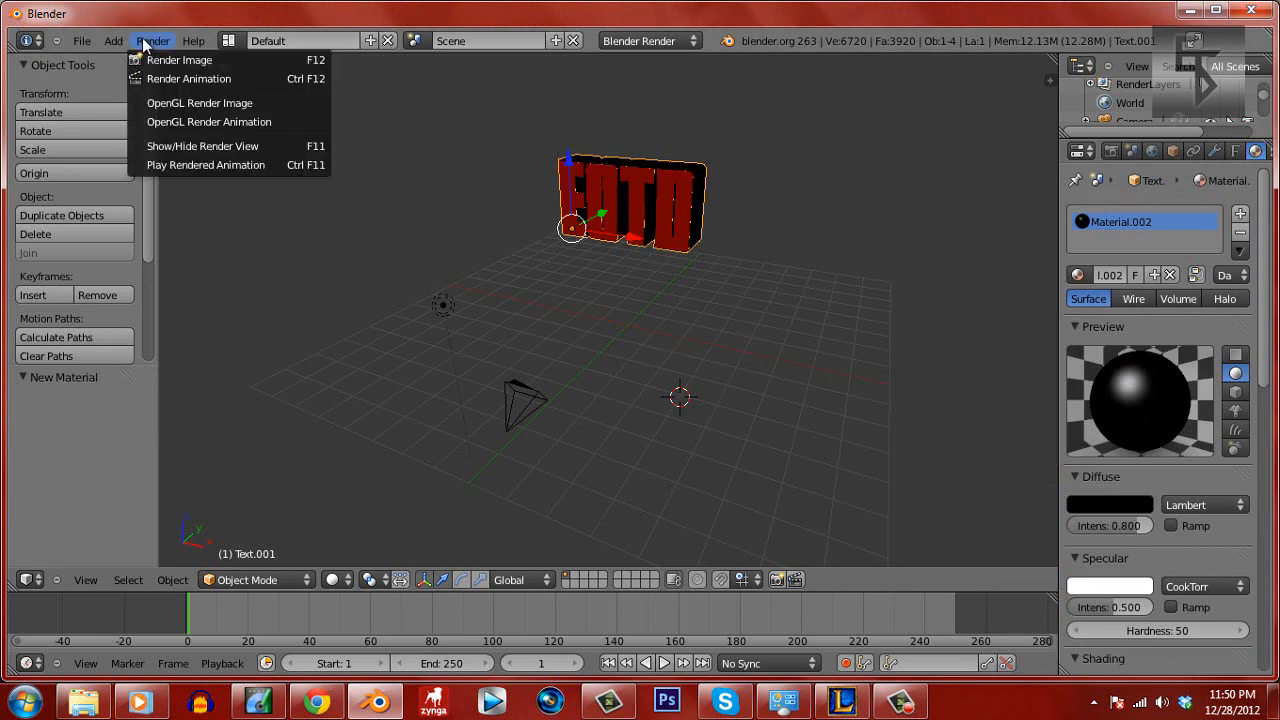
left_click(195, 62)
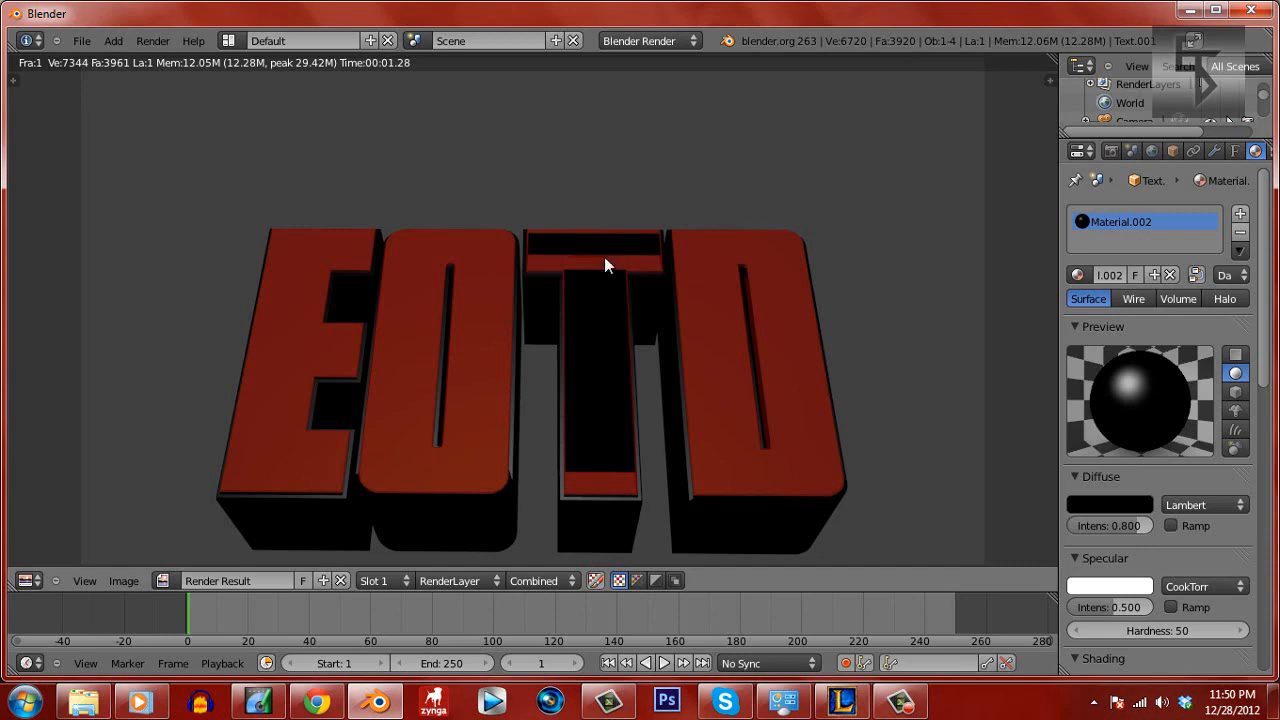
key("Escape")
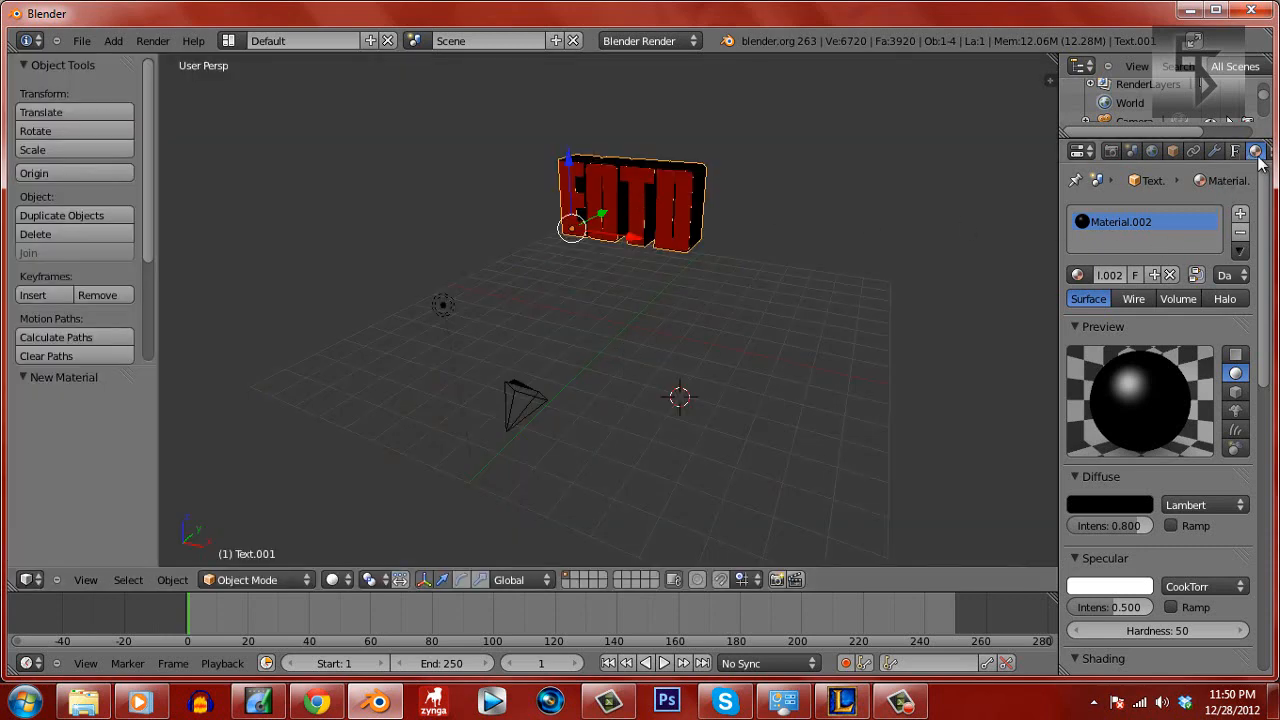
Set the duplicated text's extrusion to 0.150, render the frame to check it, and close the render
left_click(1236, 151)
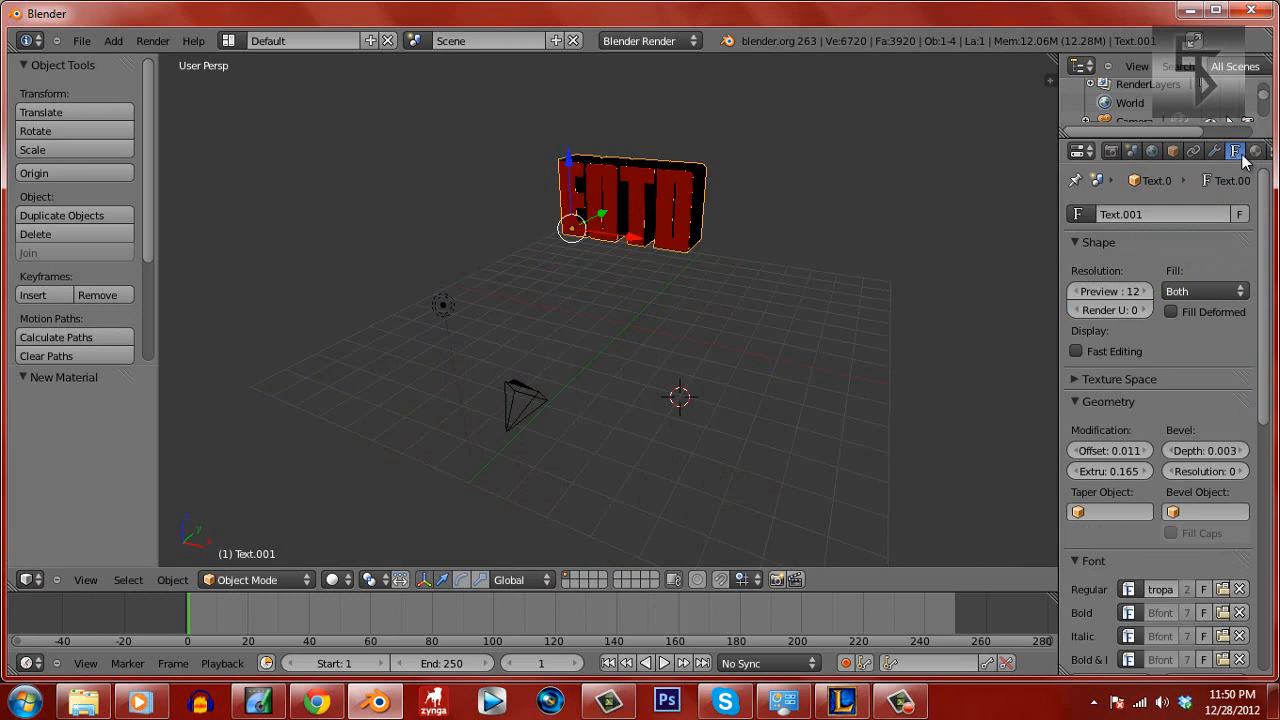
left_click(1071, 471)
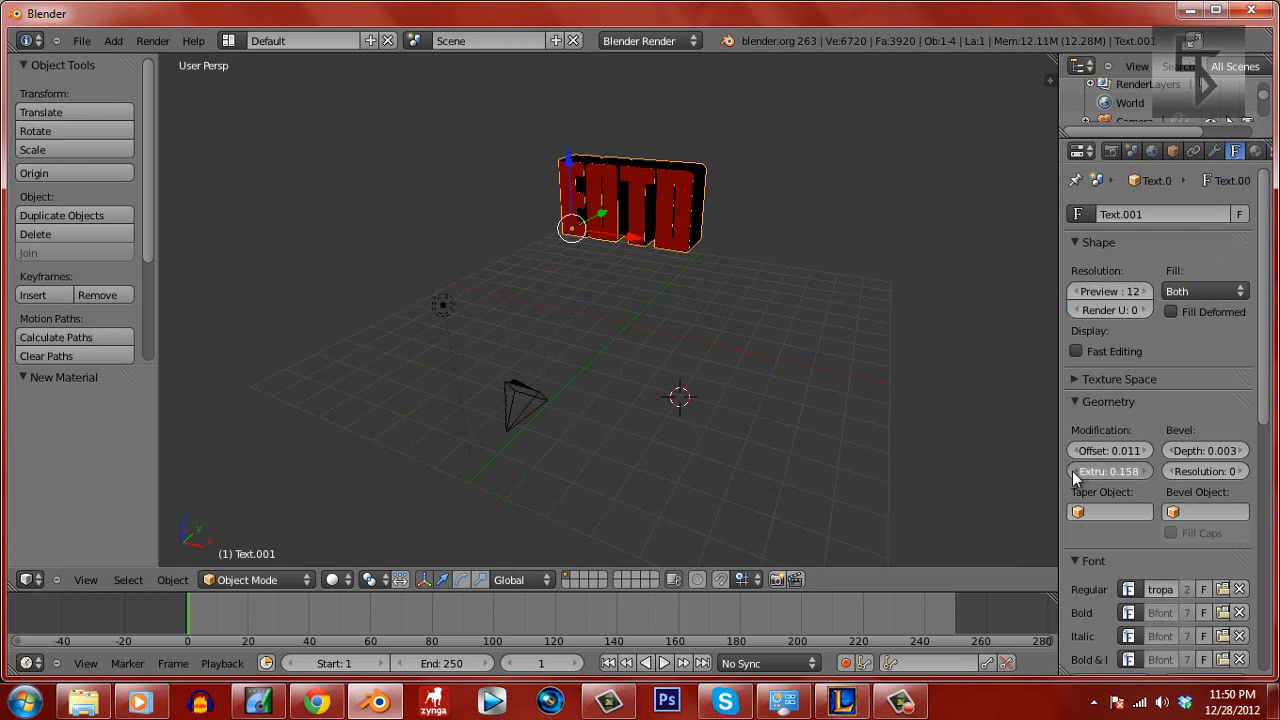
left_click(1072, 471)
left_click(1072, 471)
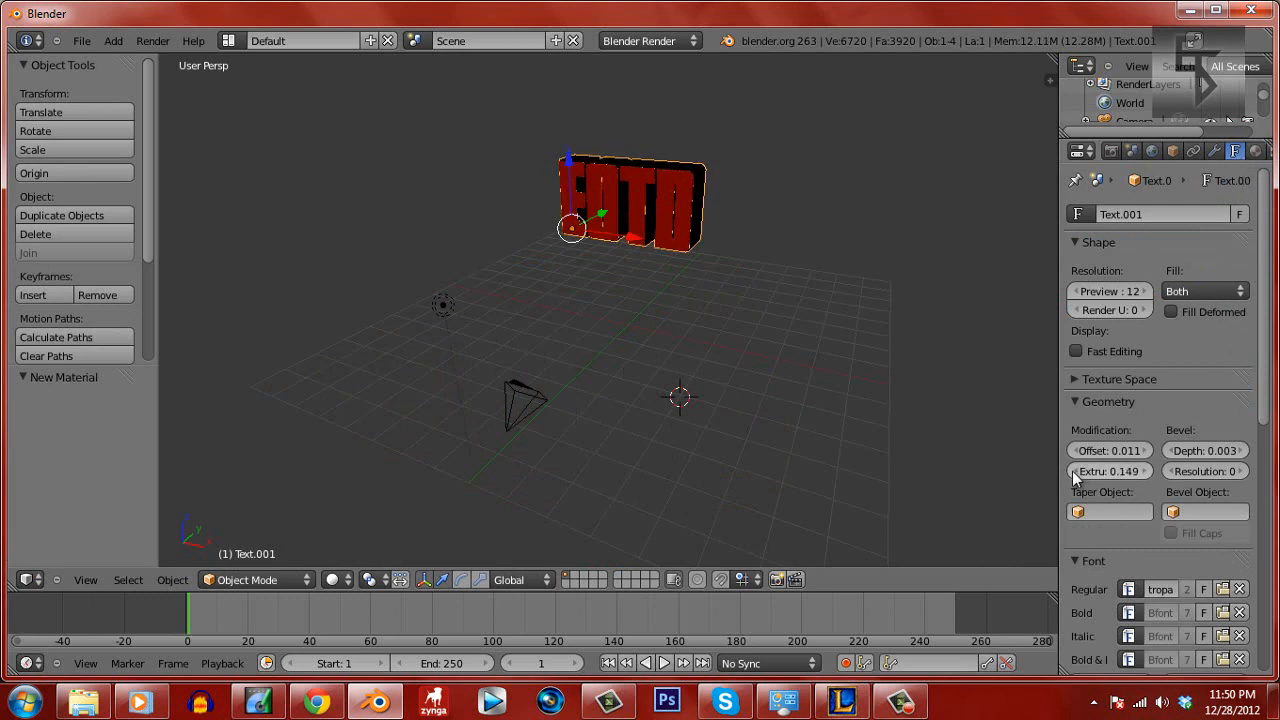
left_click(1146, 471)
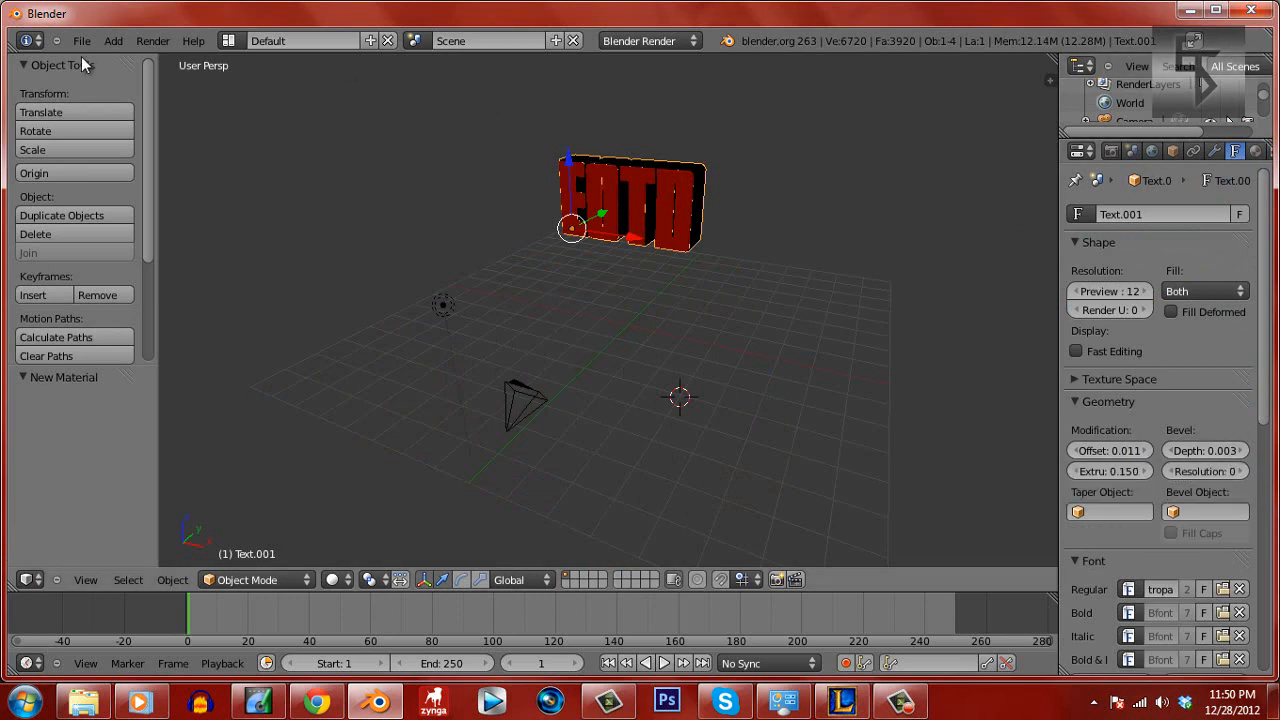
left_click(152, 40)
left_click(182, 58)
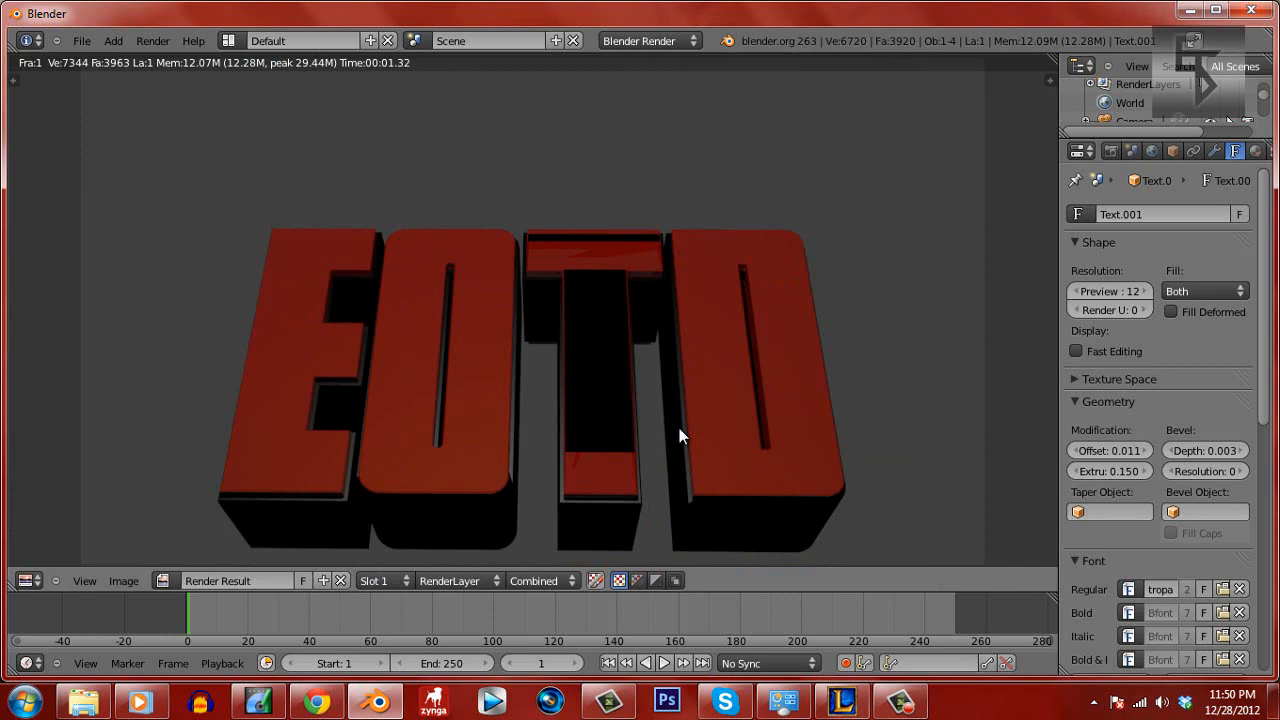
key("Escape")
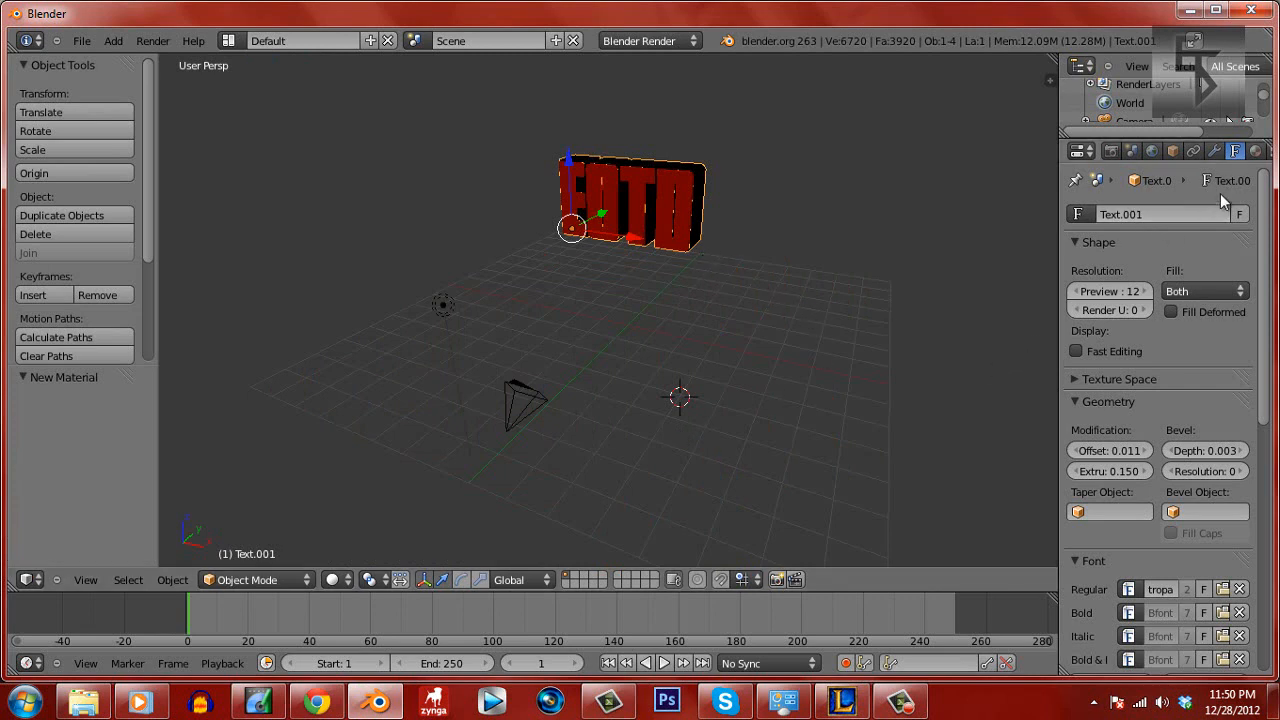
Raise the black text's offset to 0.012, render the frame to view the whole image, and close the render
left_click(1256, 150)
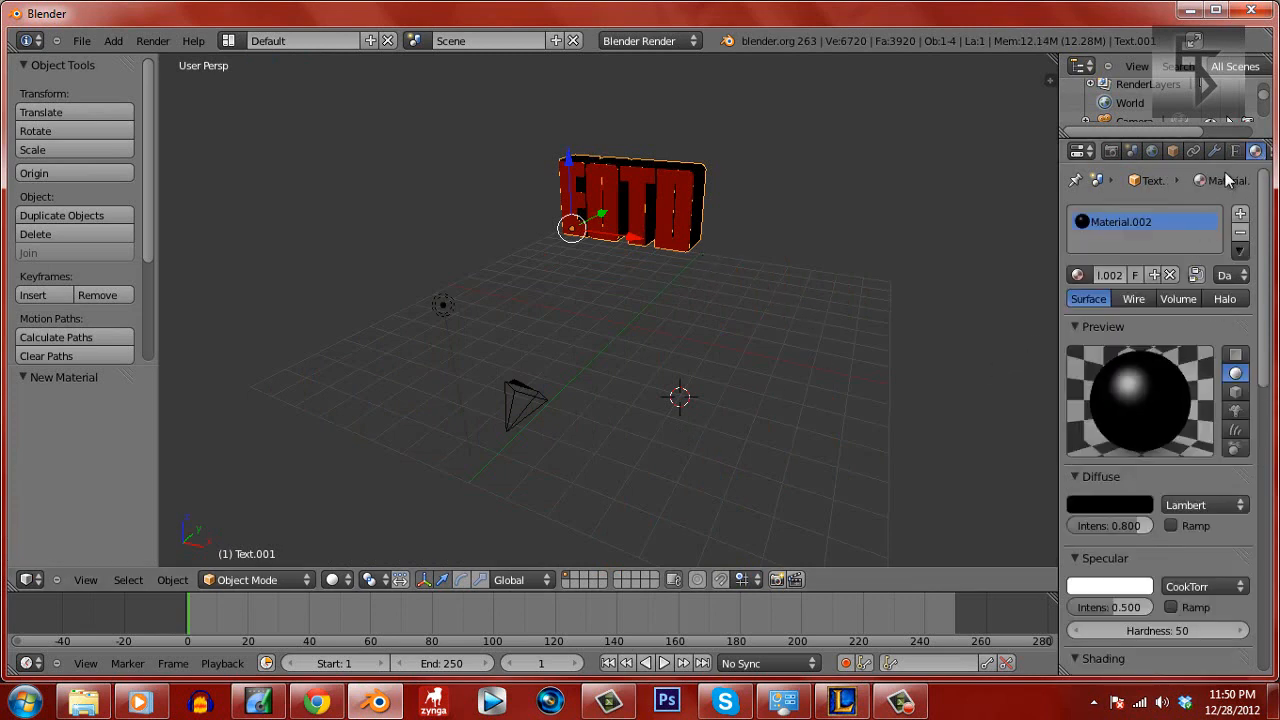
left_click(1235, 150)
left_click_drag(1268, 372, 1268, 418)
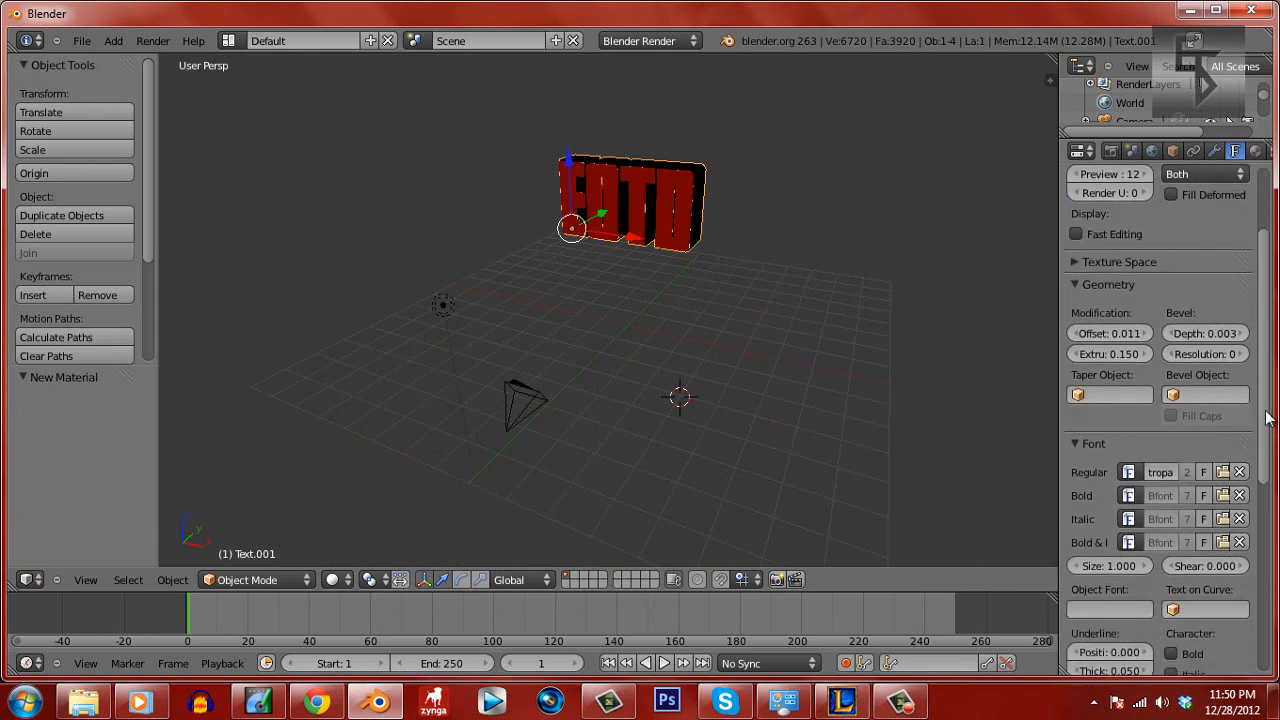
left_click(1144, 344)
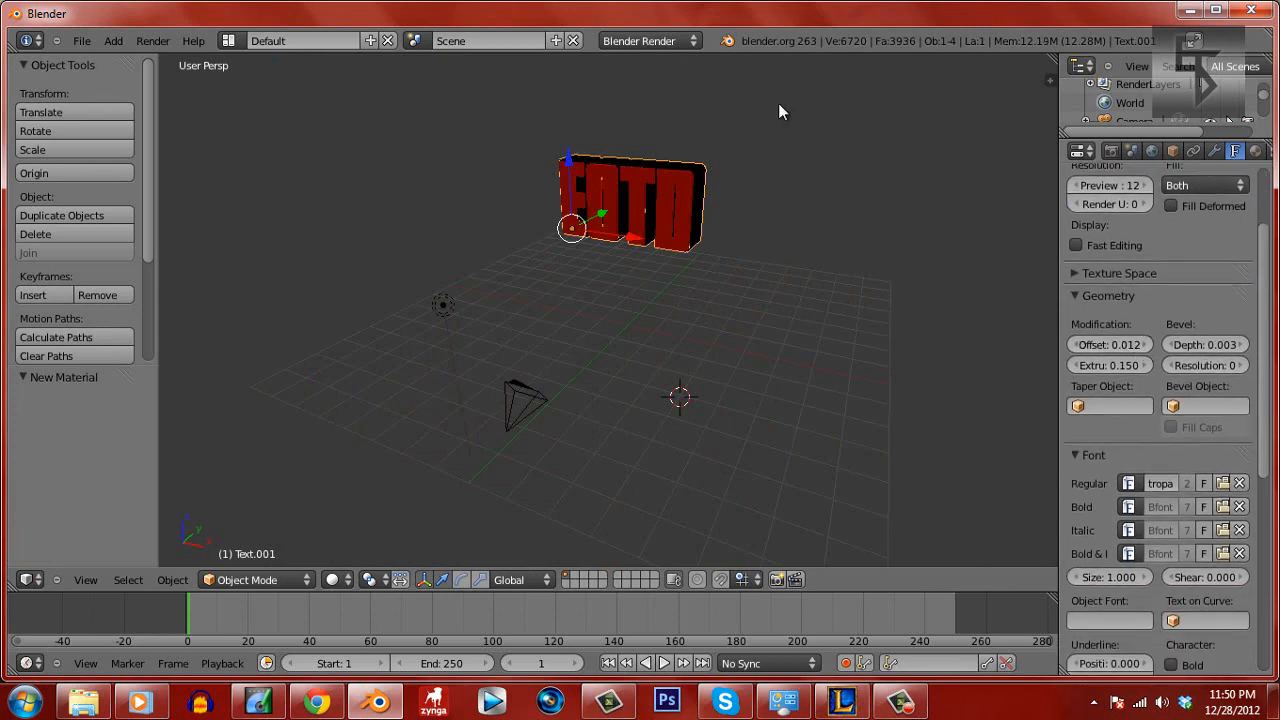
left_click(127, 39)
left_click(152, 40)
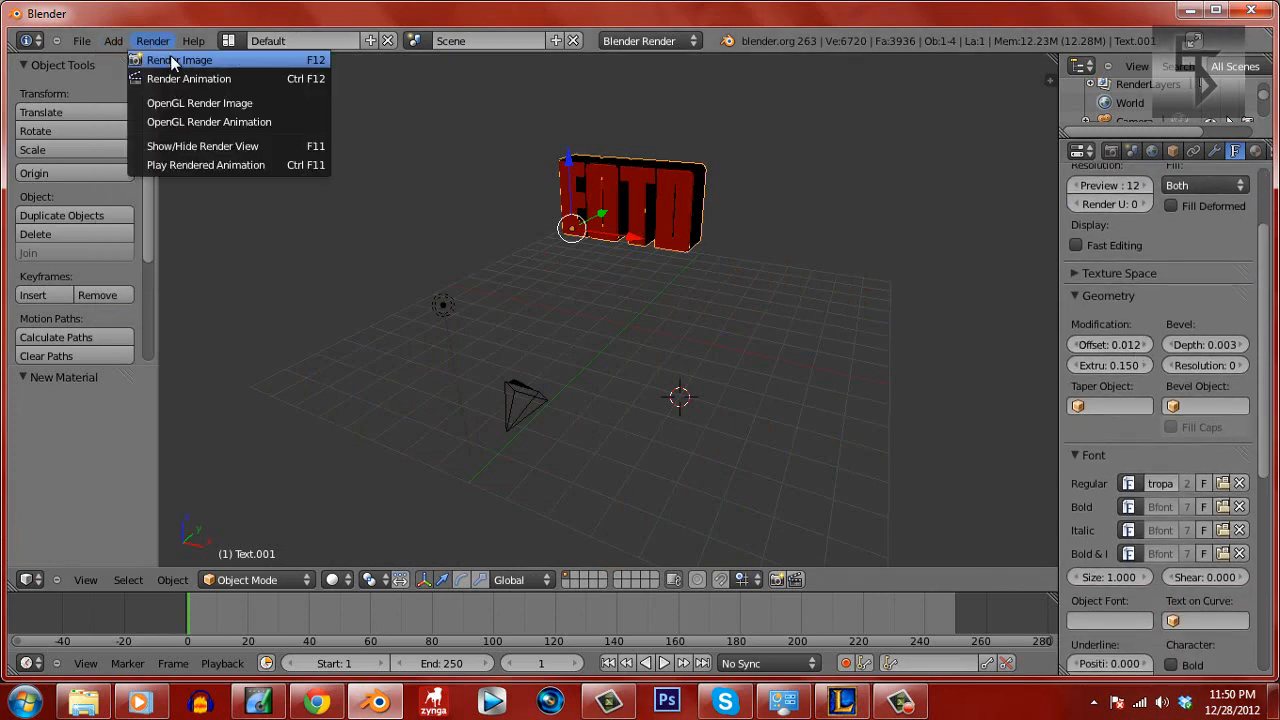
left_click(172, 60)
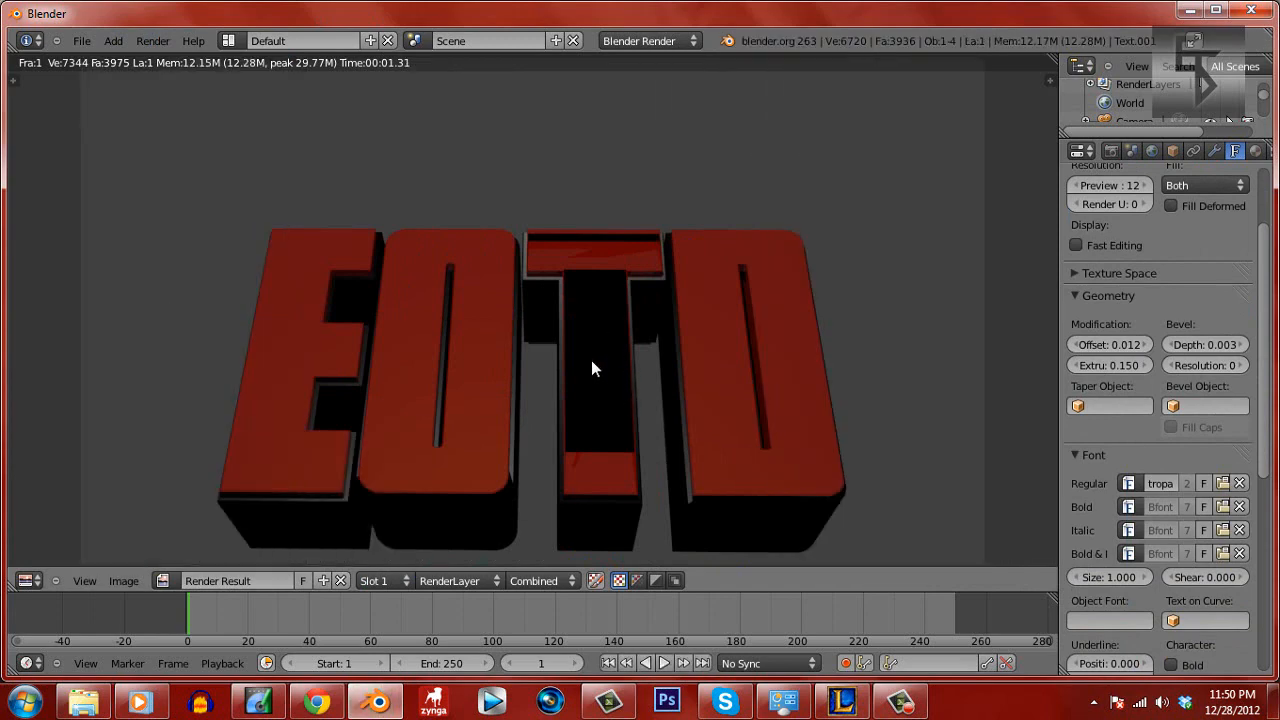
scroll(600, 371, "down", 3)
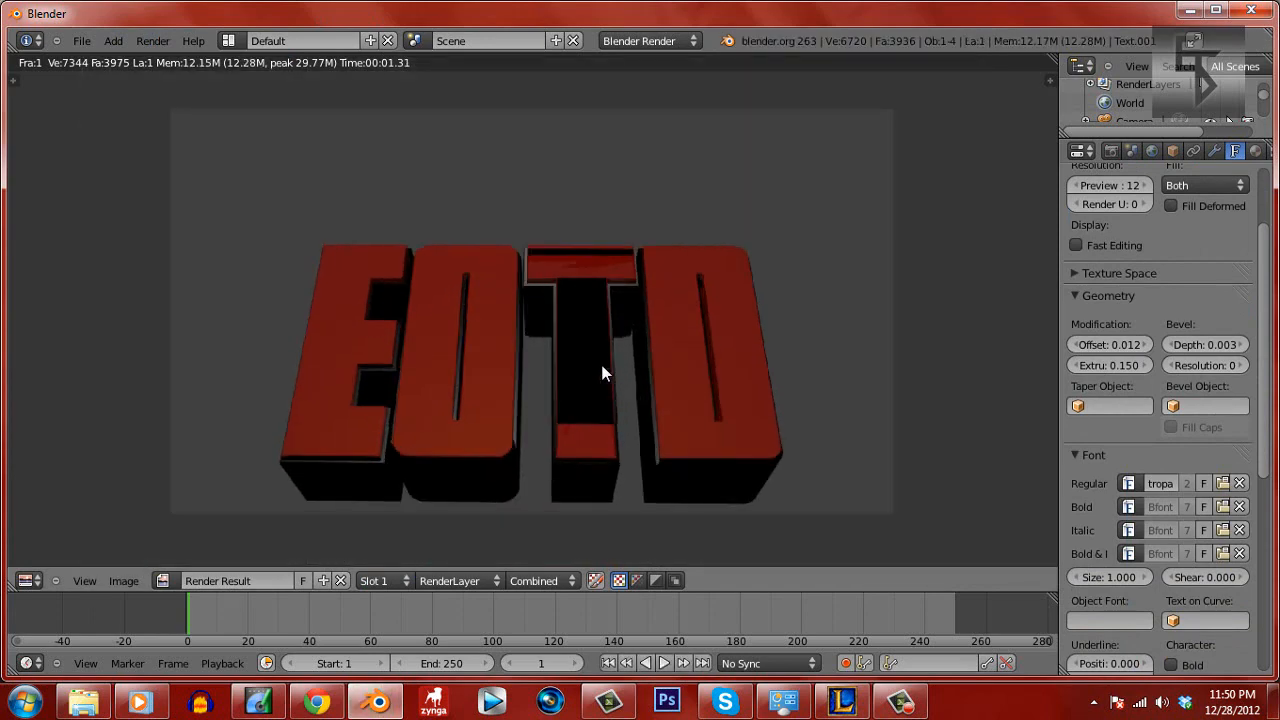
key("Escape")
Inspect the text from the side, raise the black text's offset to 0.014, and test it with a brief render
key("KP_6")
key("KP_6")
key("KP_6")
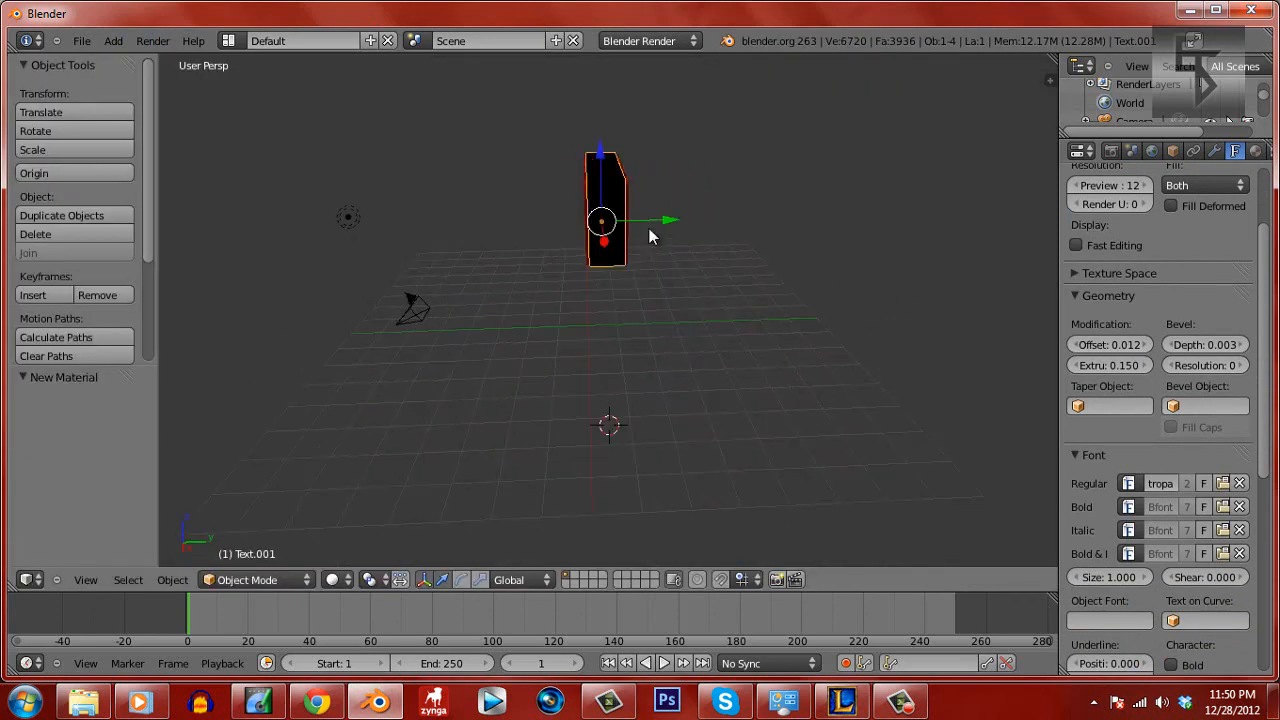
key("KP_4")
key("KP_4")
key("KP_4")
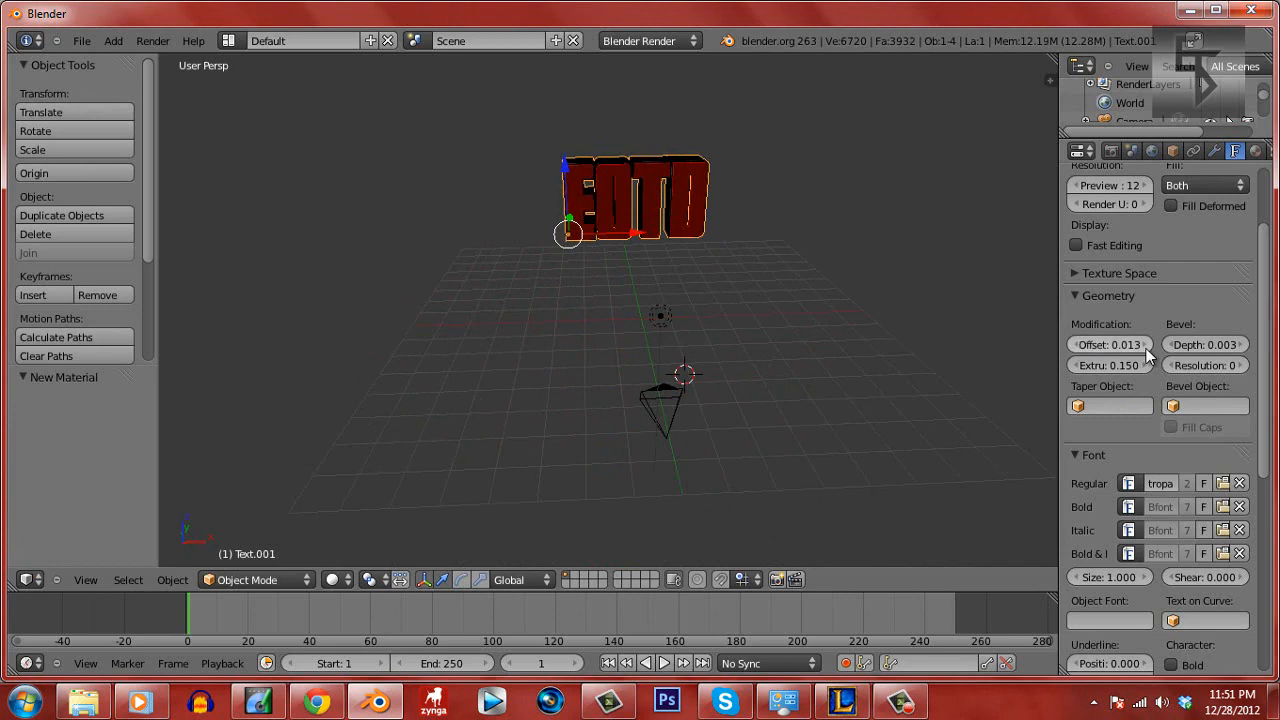
left_click(153, 40)
left_click(180, 61)
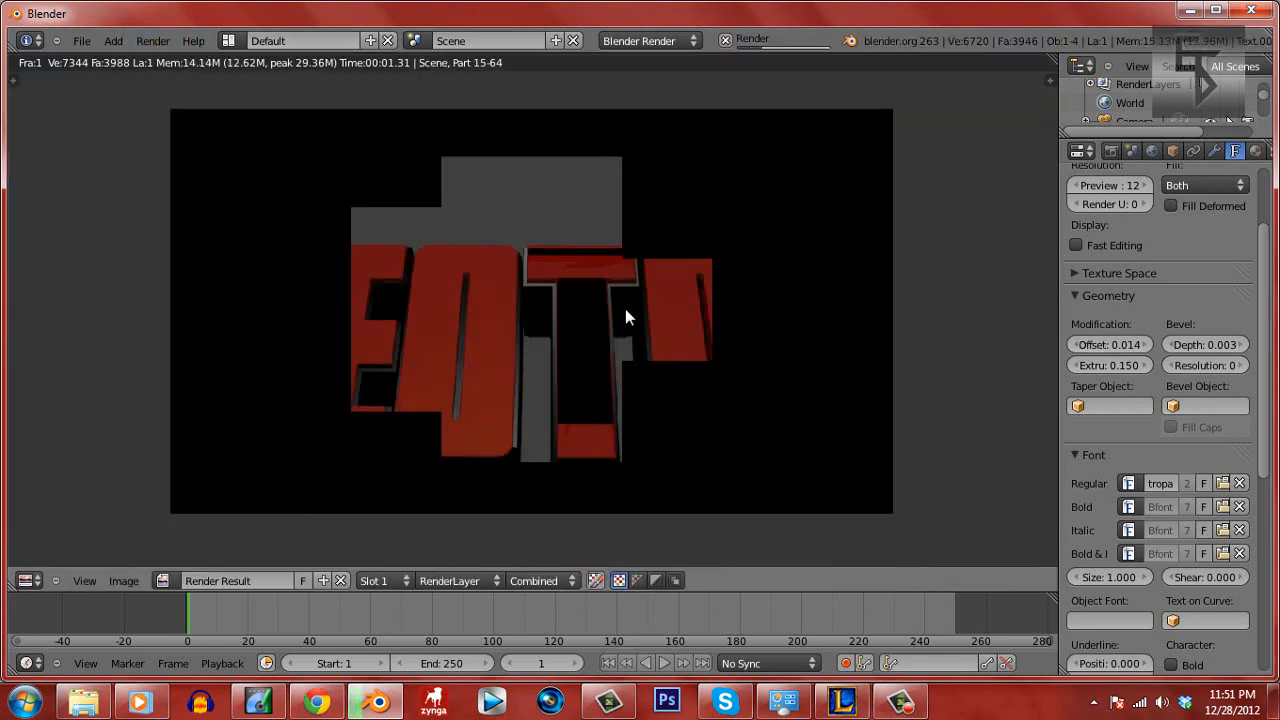
key("Escape")
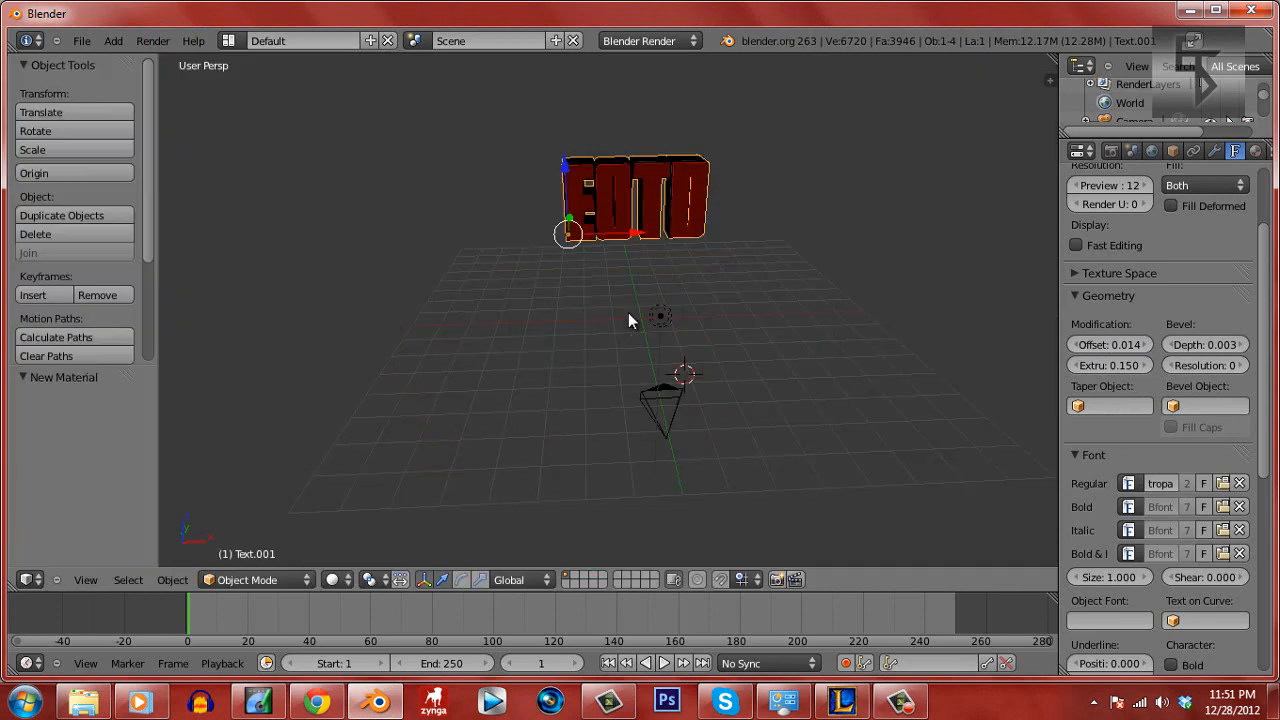
Raise the black text's offset to 0.015 and render the frame again
left_click(1148, 344)
left_click(153, 40)
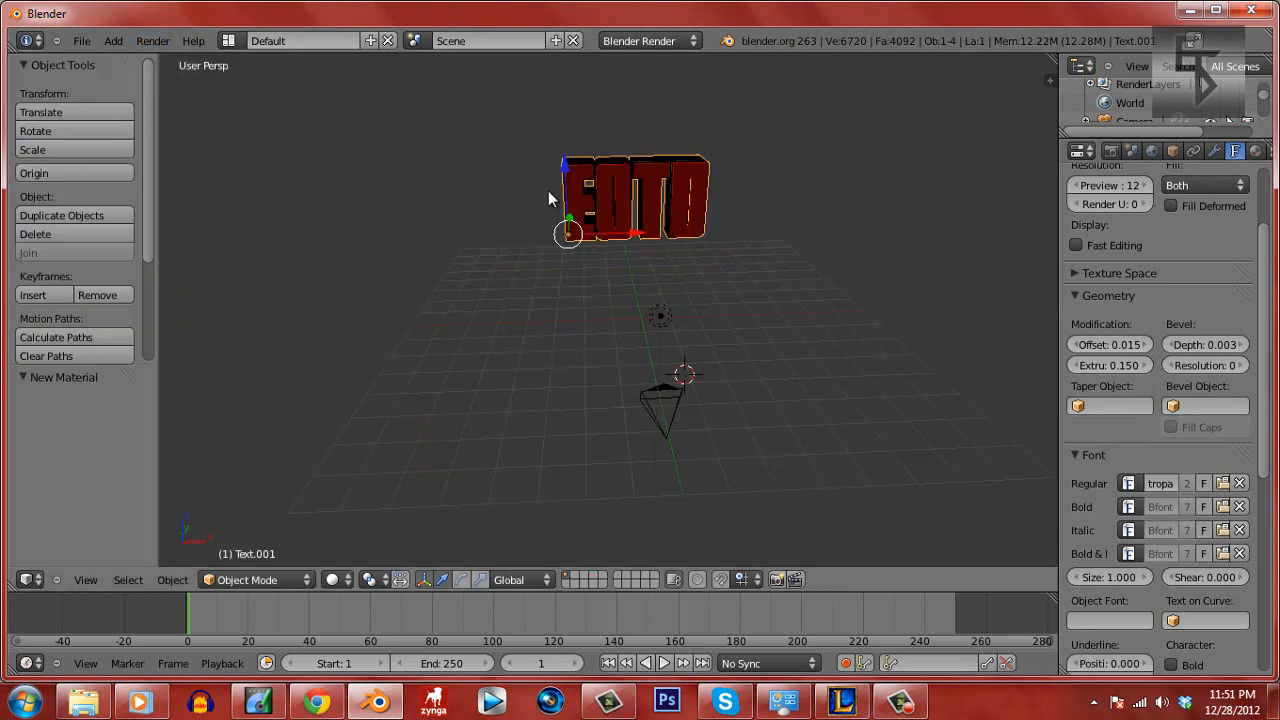
left_click(155, 41)
left_click(175, 61)
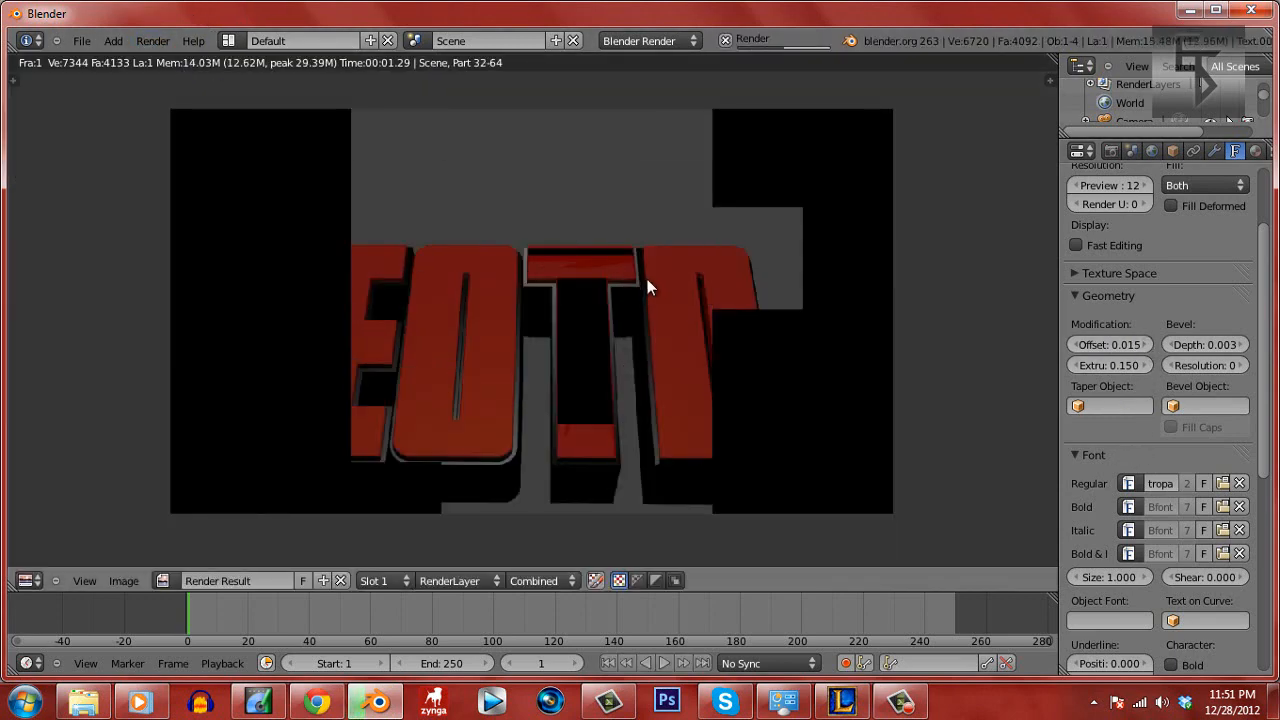
Lower the black text's offset to 0.008, render the frame to check it, and close the render
key("Escape")
left_click(1076, 344)
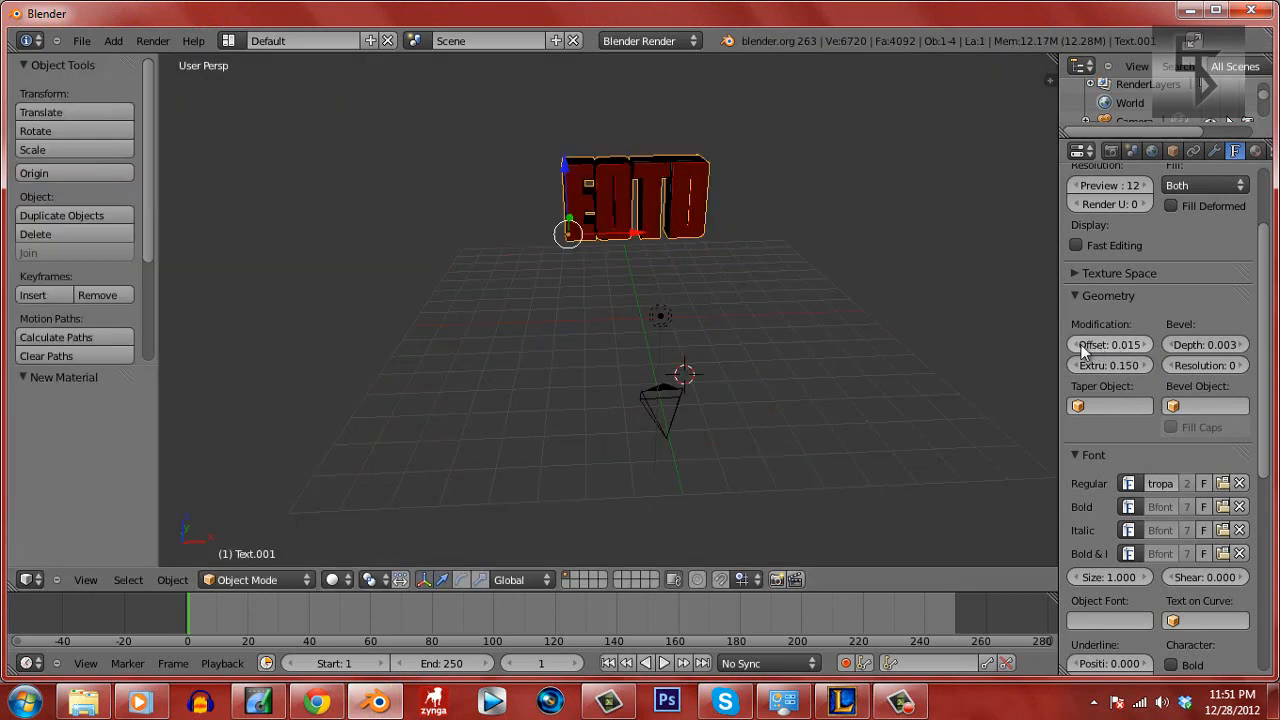
left_click(1076, 344)
left_click(1076, 344)
left_click(1076, 344)
left_click(1076, 344)
left_click(1076, 344)
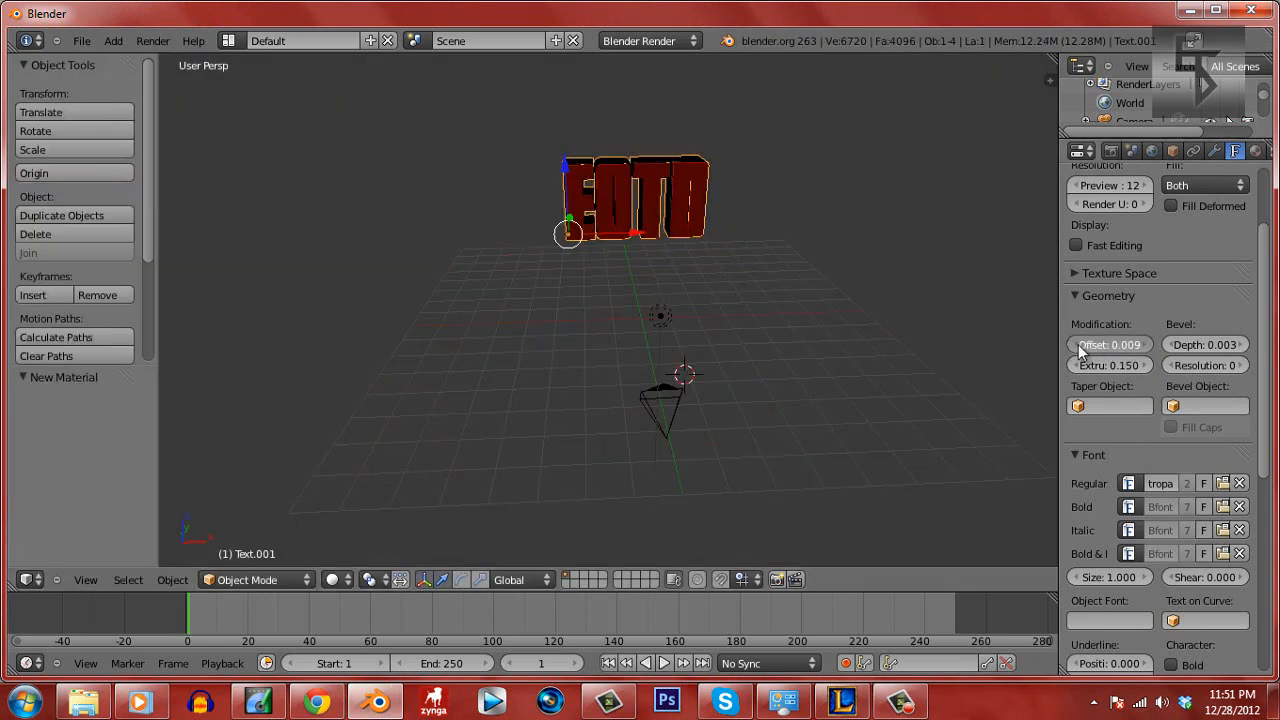
left_click(1076, 344)
left_click(153, 41)
left_click(176, 53)
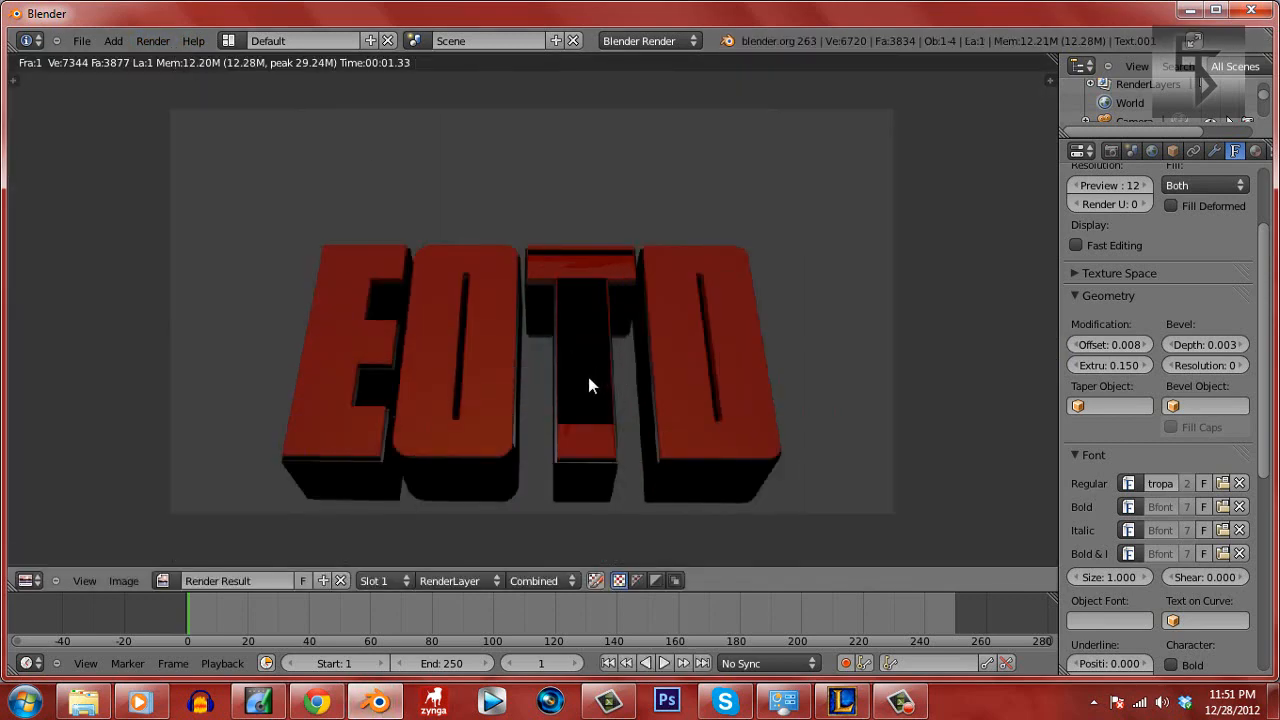
key("Escape")
Raise the lamp by 2.066 along Z, select the red text, and test the lighting with a brief render
middle_click_drag(678, 320, 390, 290)
right_click(372, 284)
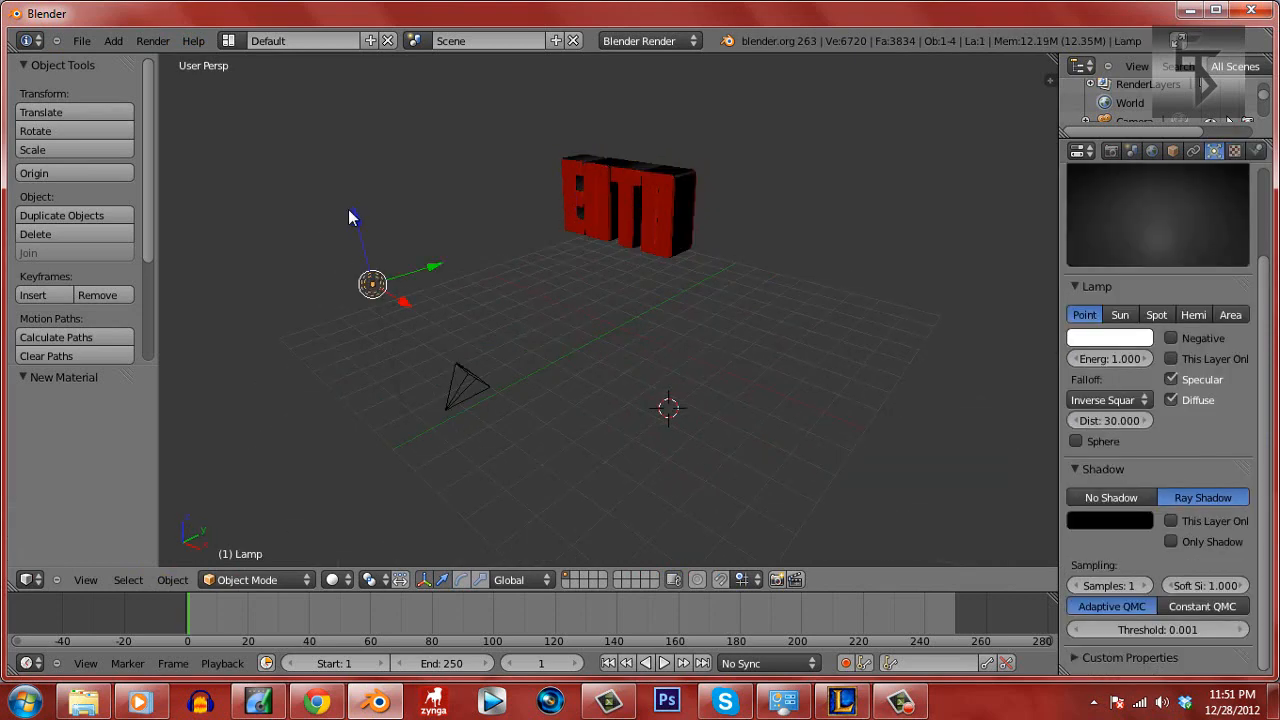
left_click_drag(355, 212, 334, 108)
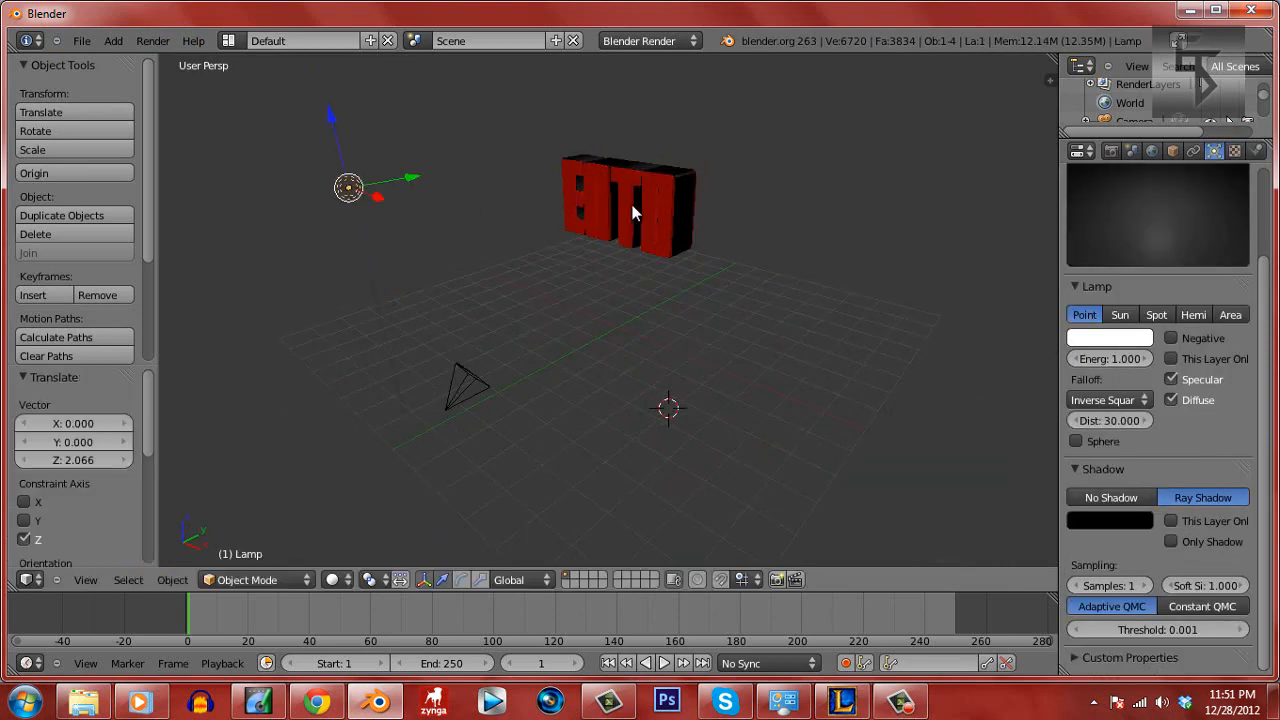
right_click(632, 212)
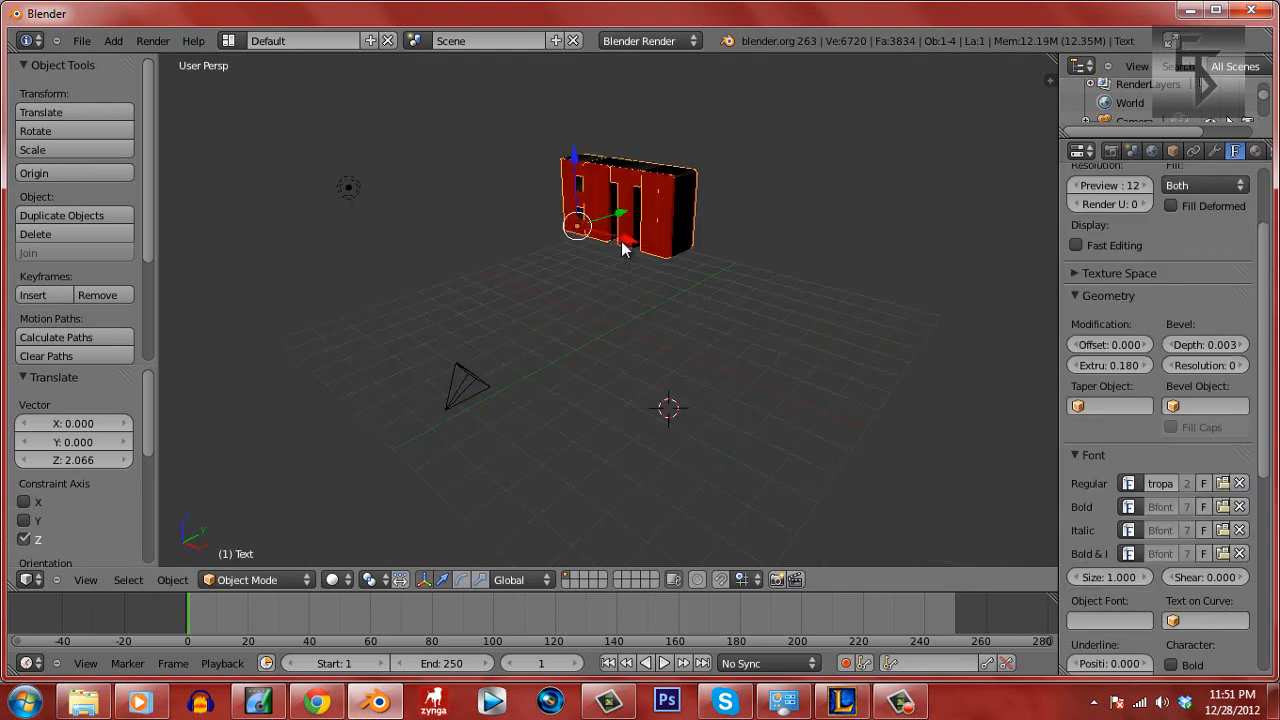
key("KP_6")
key("KP_4")
key("KP_4")
left_click(158, 43)
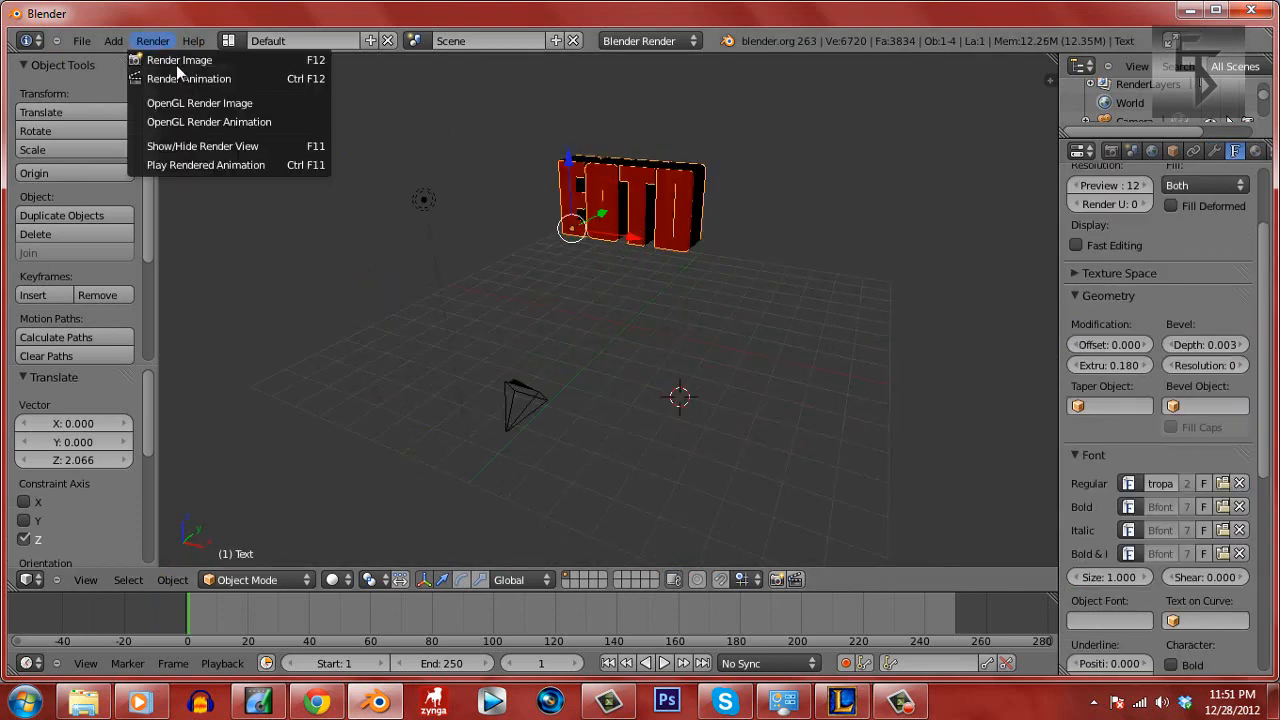
left_click(178, 61)
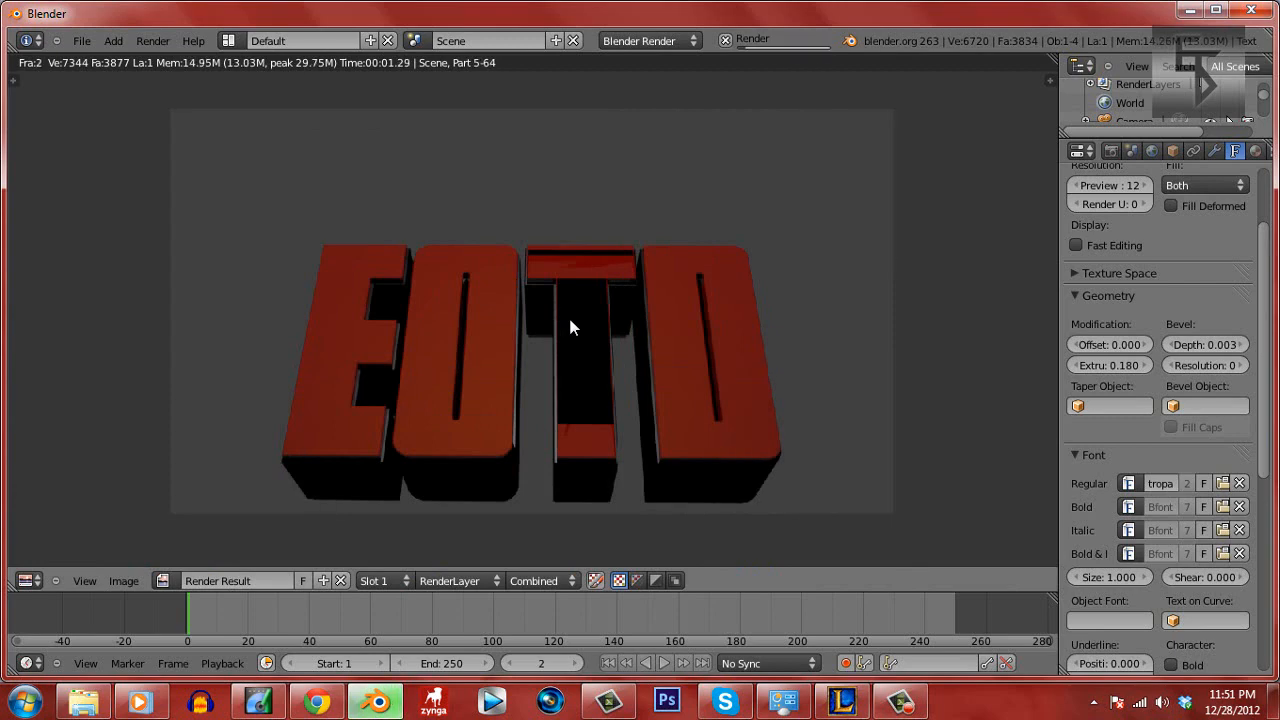
key("Escape")
key("Escape")
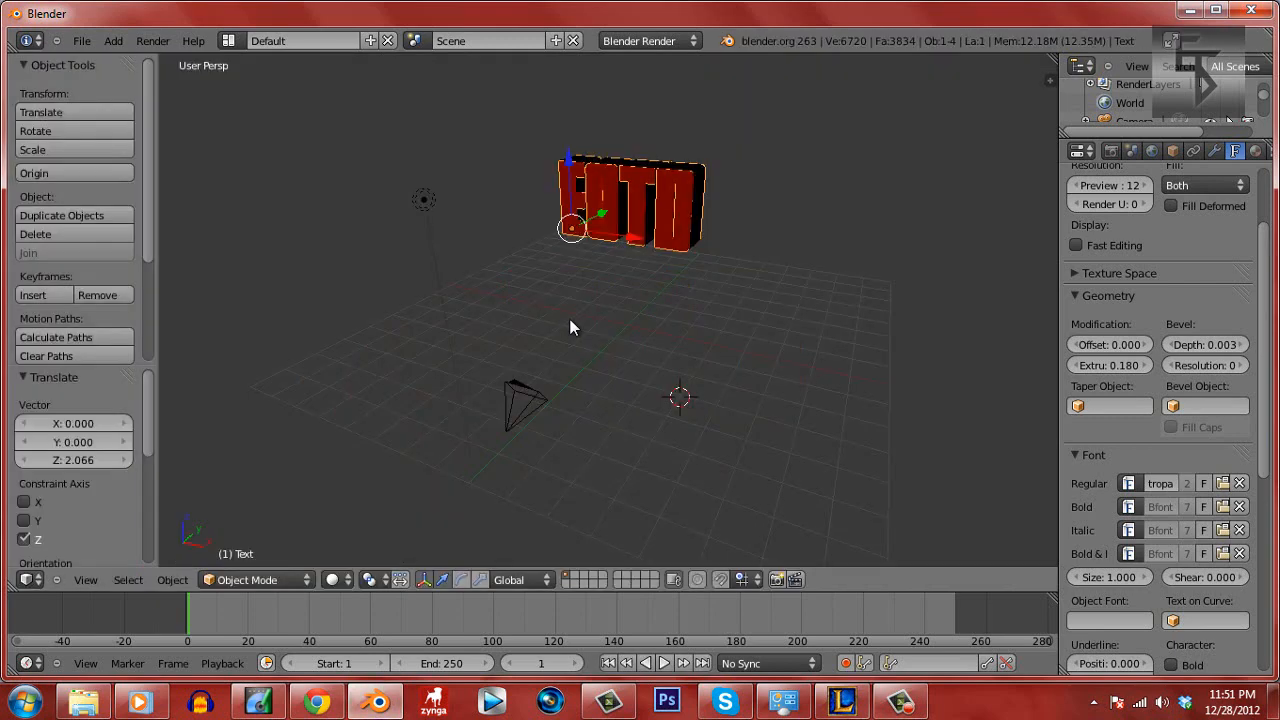
Try an offset of -0.002 on the red text, restore it to 0.000, and render the frame
scroll(622, 222, "up", 3)
scroll(636, 214, "down", 2)
middle_click_drag(638, 220, 653, 192)
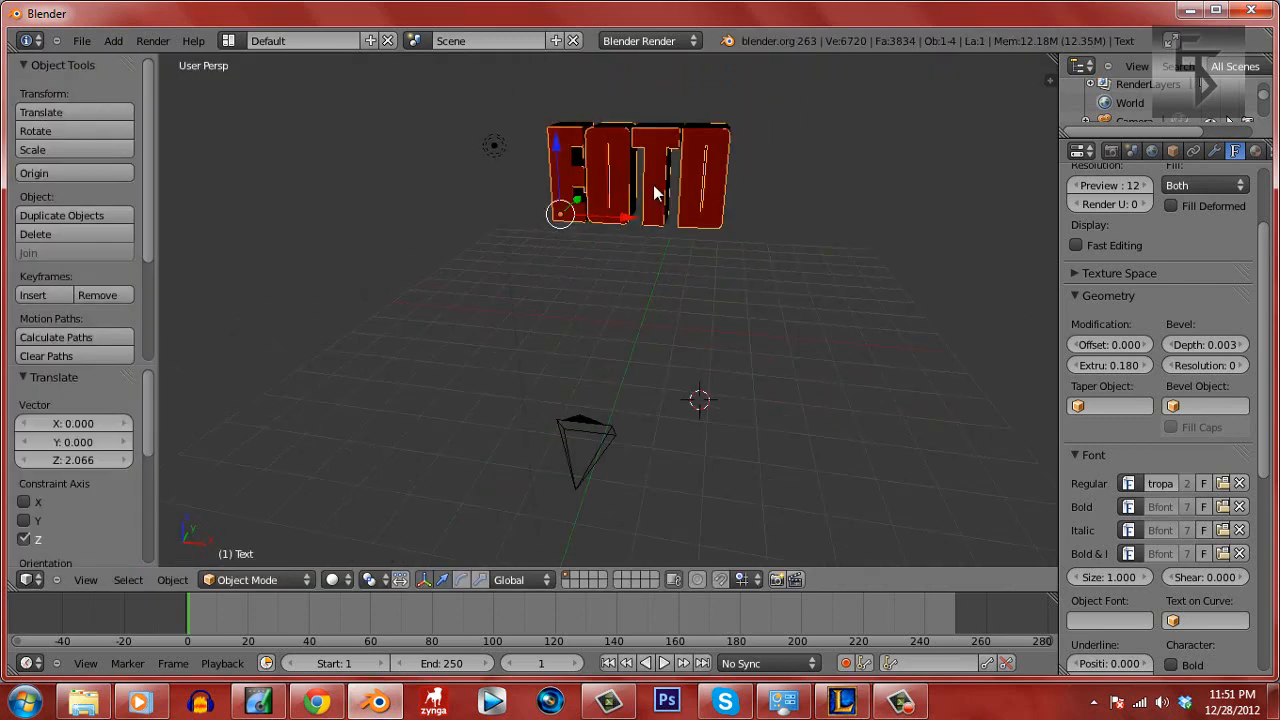
left_click(1084, 344)
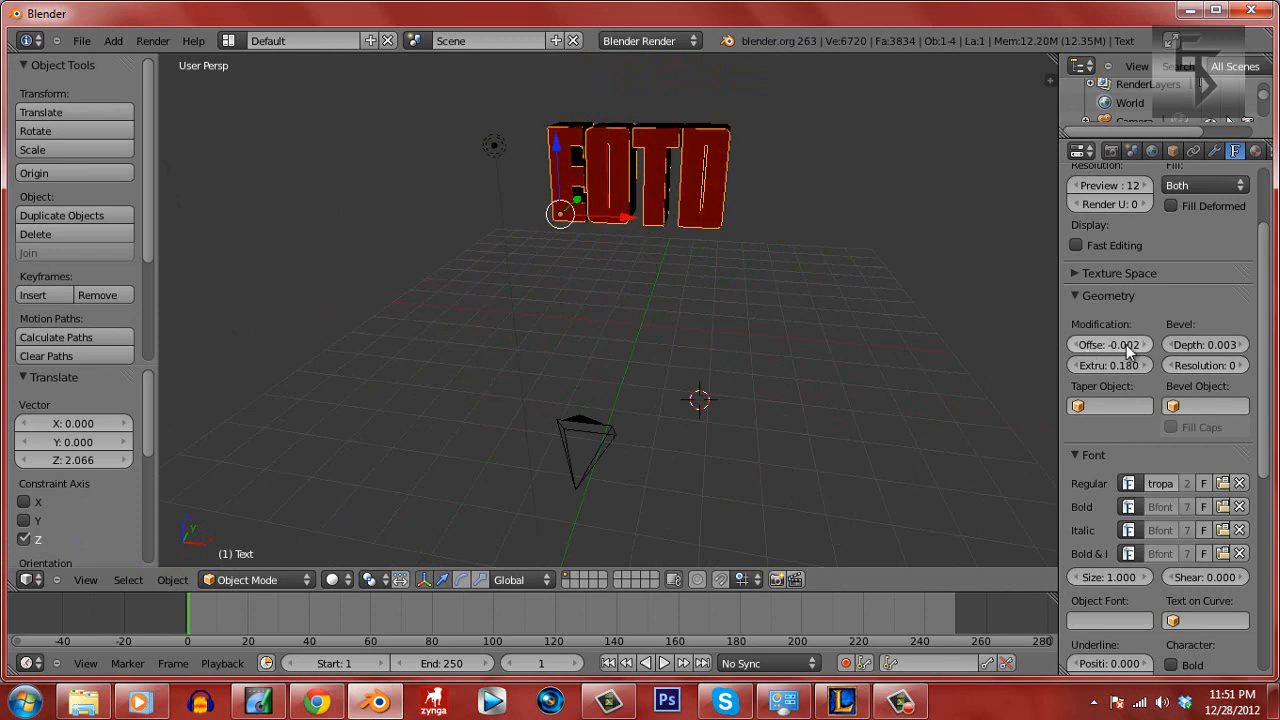
left_click(1143, 345)
left_click(1144, 346)
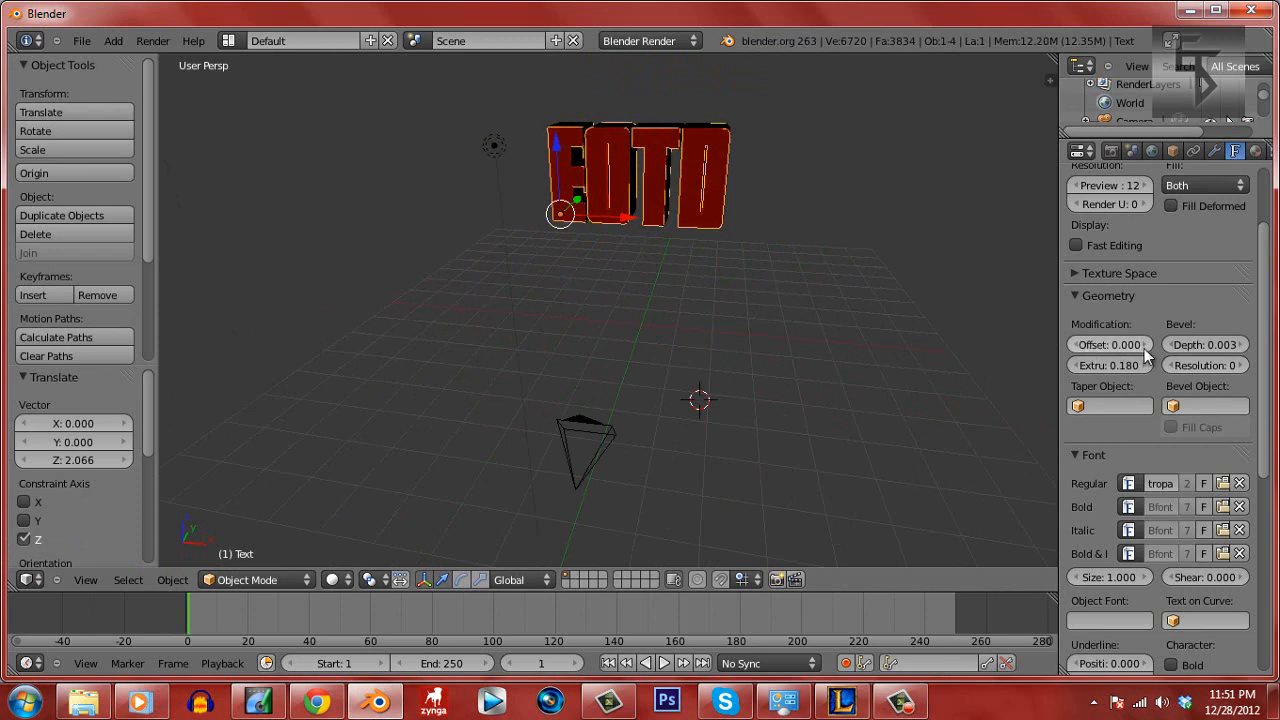
left_click(153, 41)
left_click(180, 55)
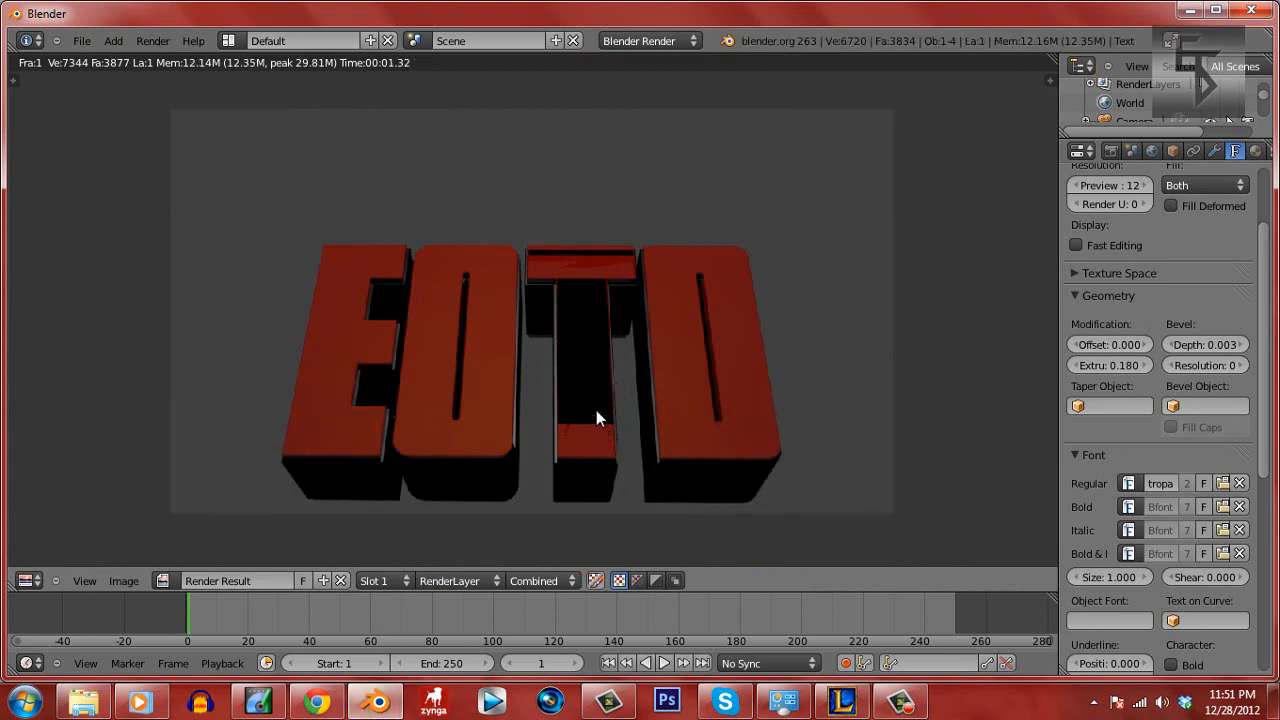
key("Escape")
Set the red text's offset to 0.001, render the frame to check the letter faces, and close the render
mouse_move(588, 192)
middle_mouse_down()
mouse_move(633, 190)
mouse_move(608, 179)
middle_mouse_up()
right_click(598, 149)
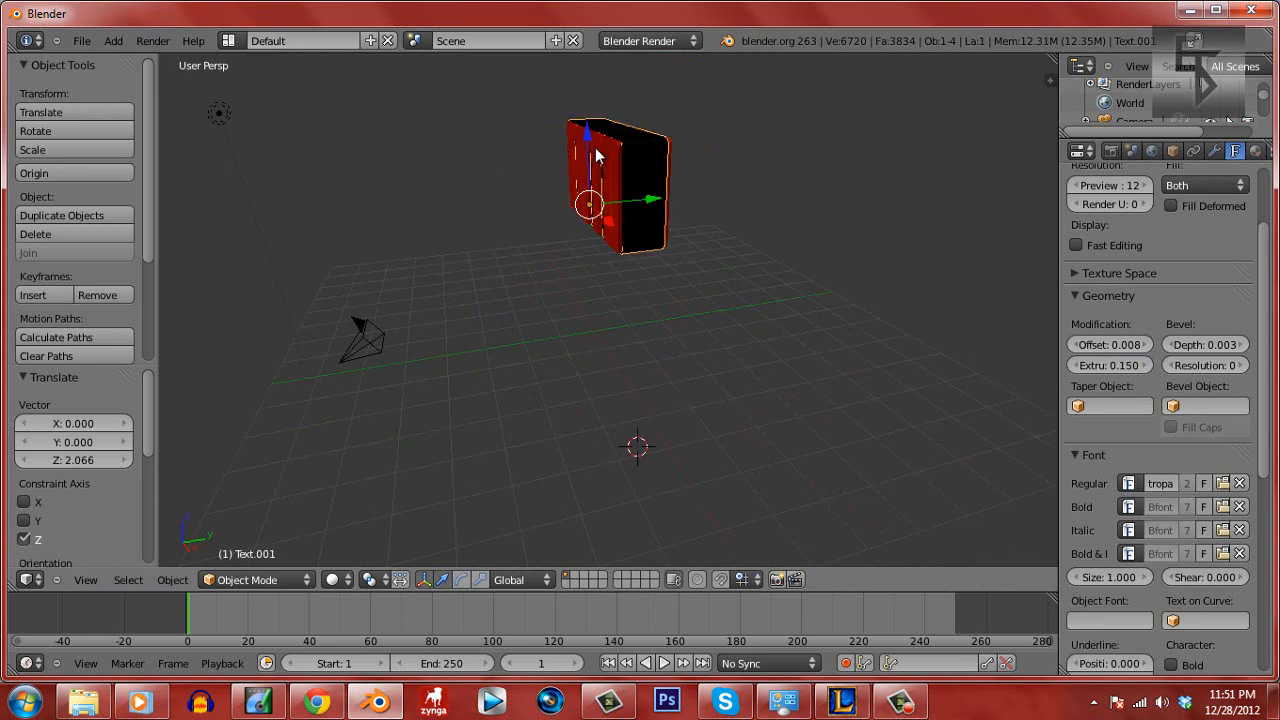
right_click(614, 165)
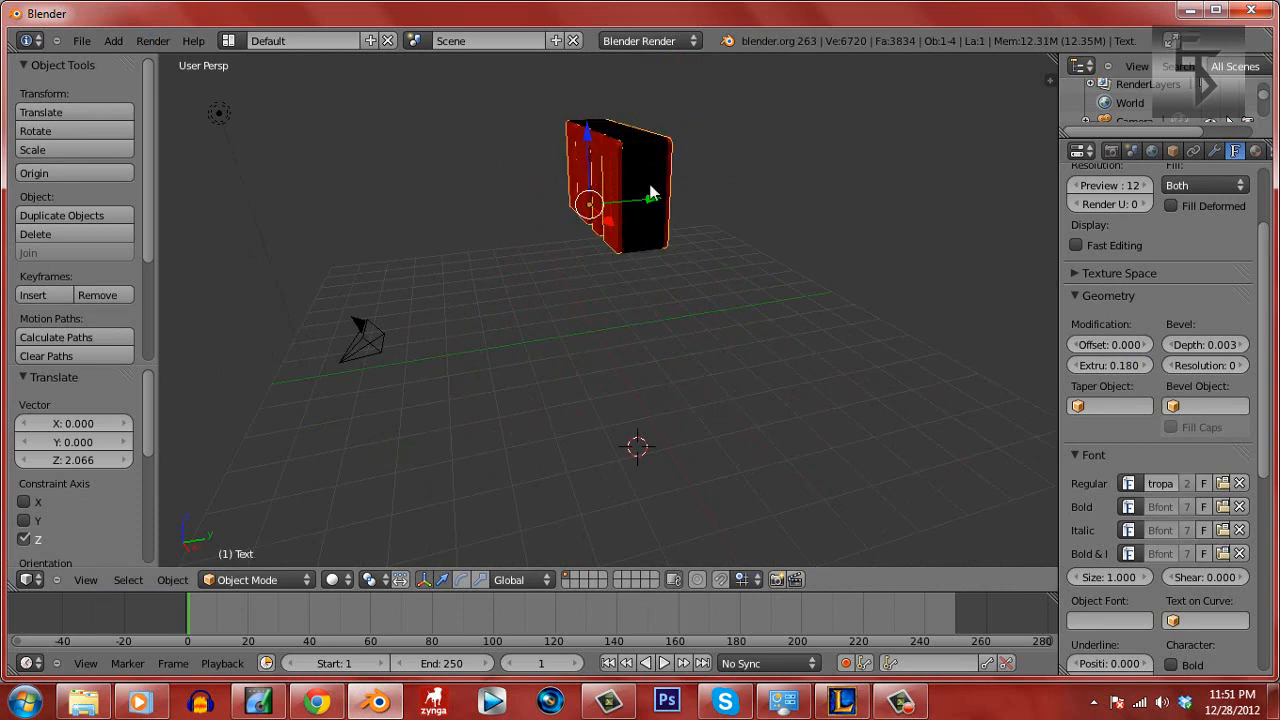
left_click(1256, 150)
left_click(1236, 150)
left_click(1143, 346)
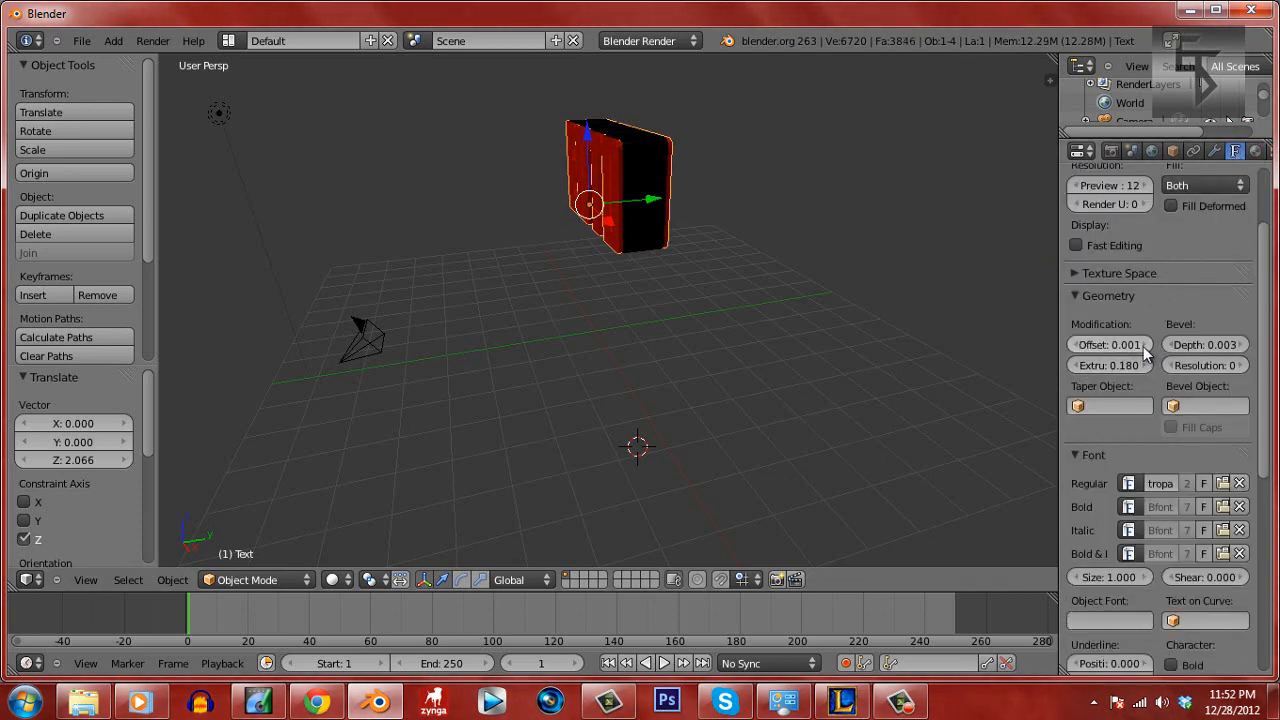
left_click(153, 40)
left_click(167, 56)
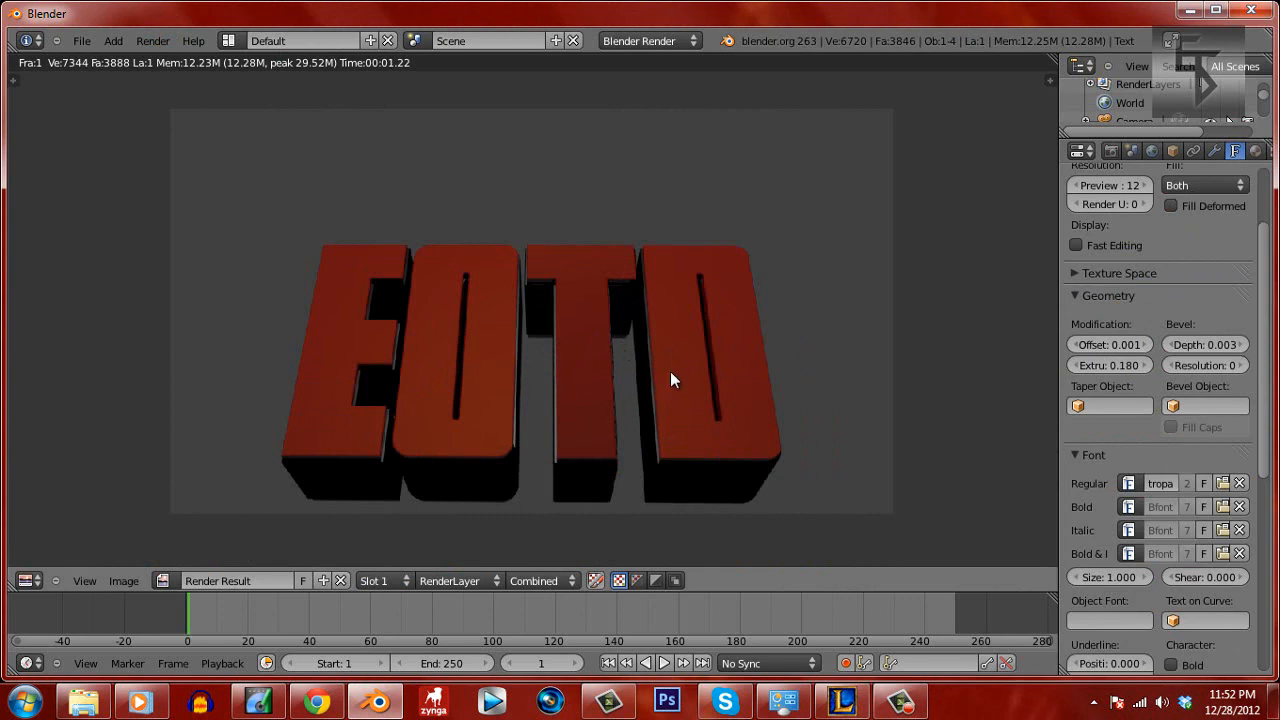
key("Escape")
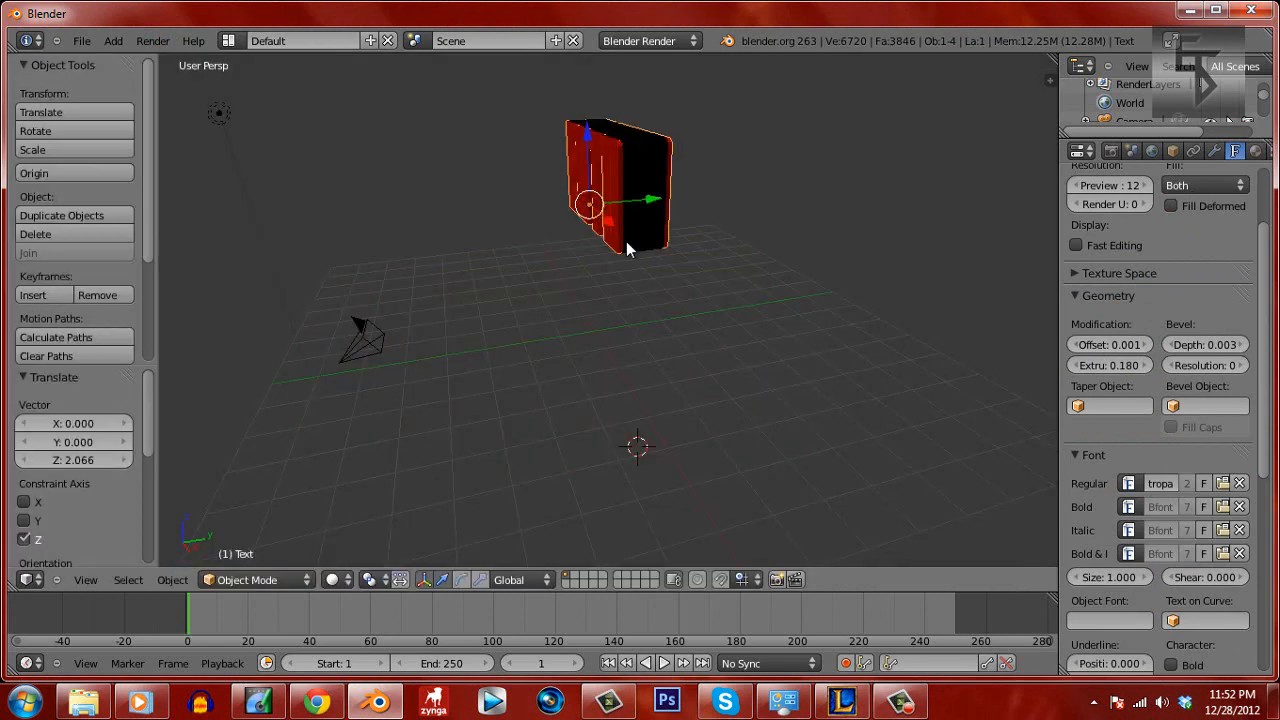
Set the black text's bevel resolution to 1 and its offset to 0.012
right_click(648, 206)
scroll(1203, 365, "up", 1, "ctrl")
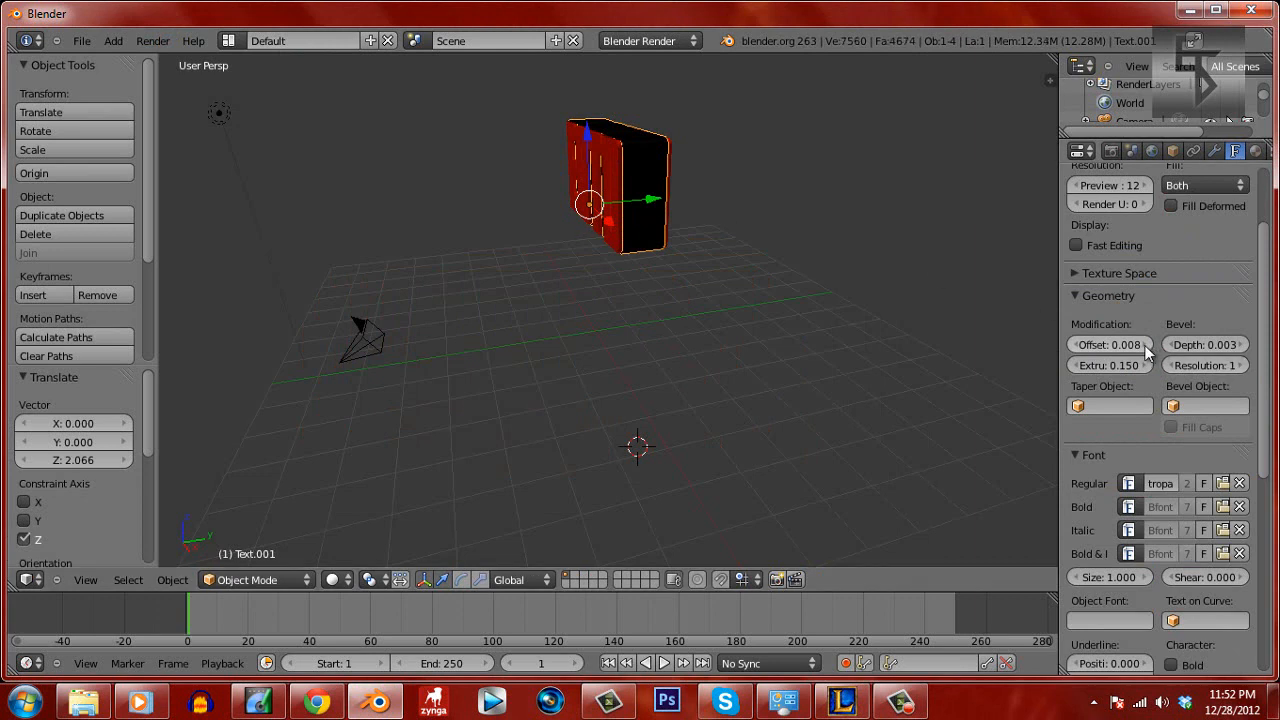
left_click(1146, 344)
left_click(1146, 344)
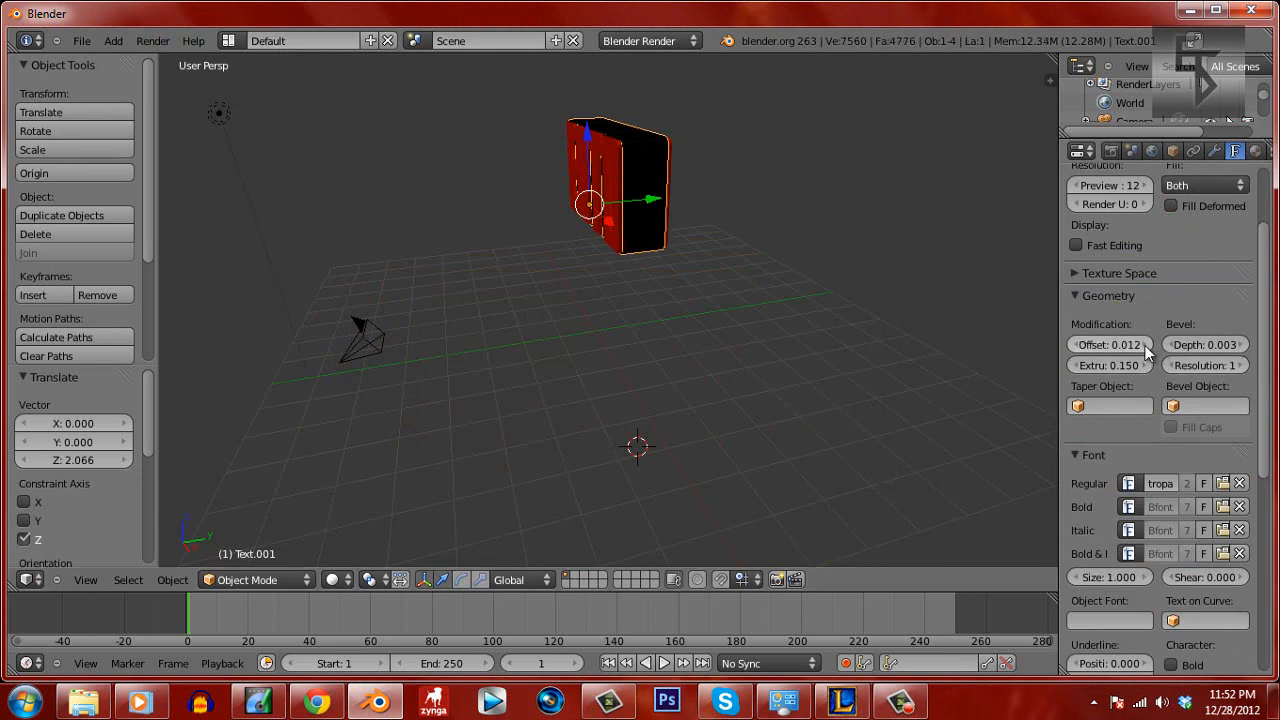
Try a bevel depth of 0.021 on the black text and test it with a brief render
left_click(1243, 344)
left_click(1243, 344)
left_click(1243, 344)
left_click(1243, 344)
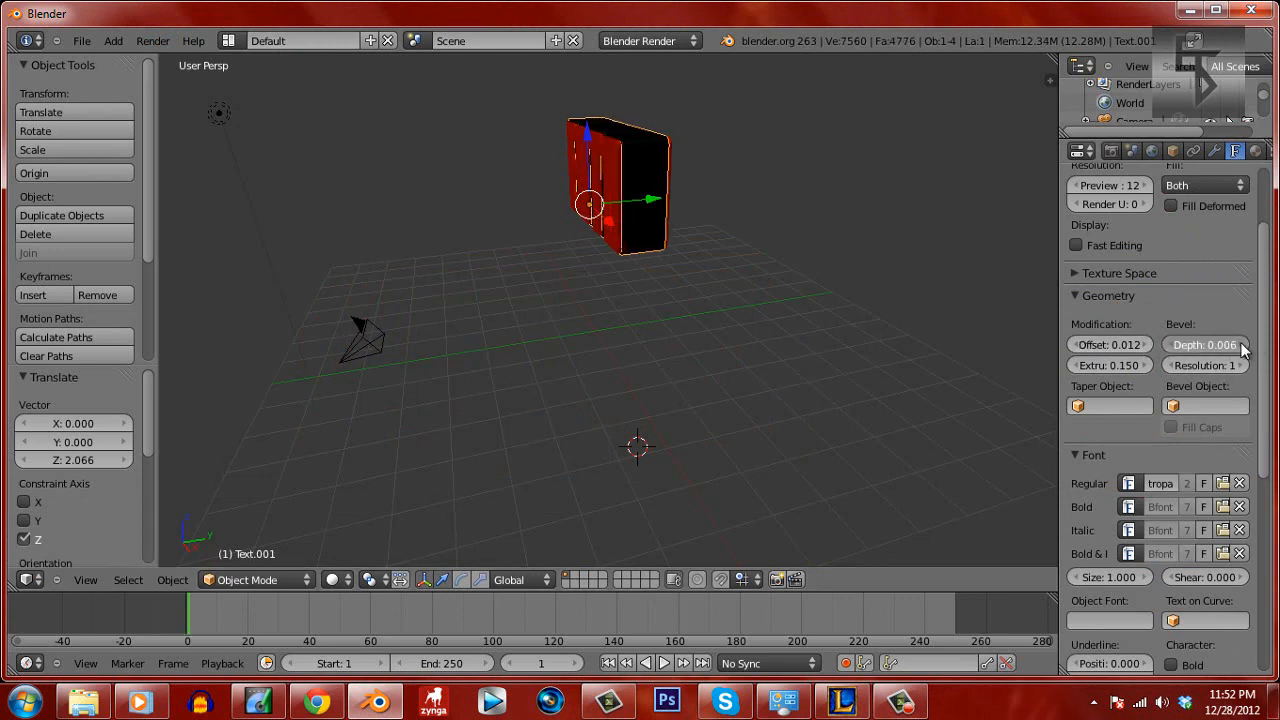
left_click(1243, 344)
left_click(1243, 344)
left_click(1243, 344)
left_click(1243, 344)
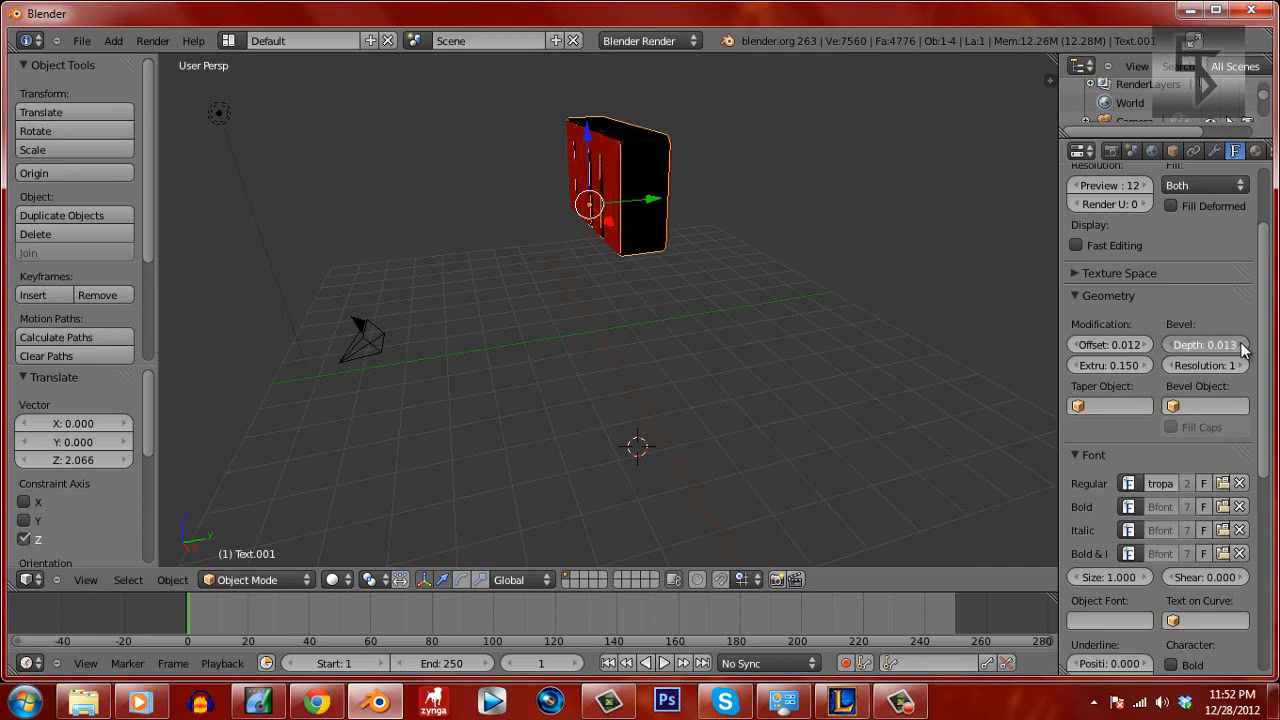
left_click(1243, 344)
left_click(1243, 344)
left_click(1243, 344)
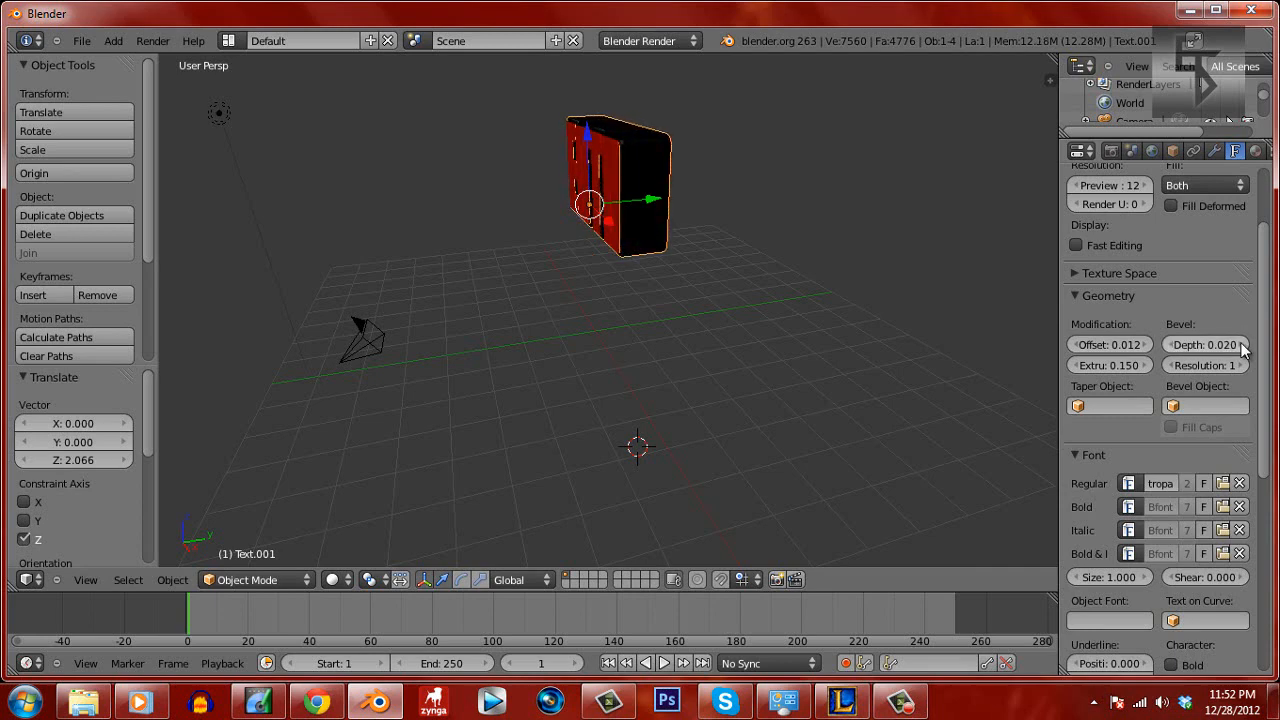
left_click(1241, 346)
middle_click_drag(500, 210, 620, 220)
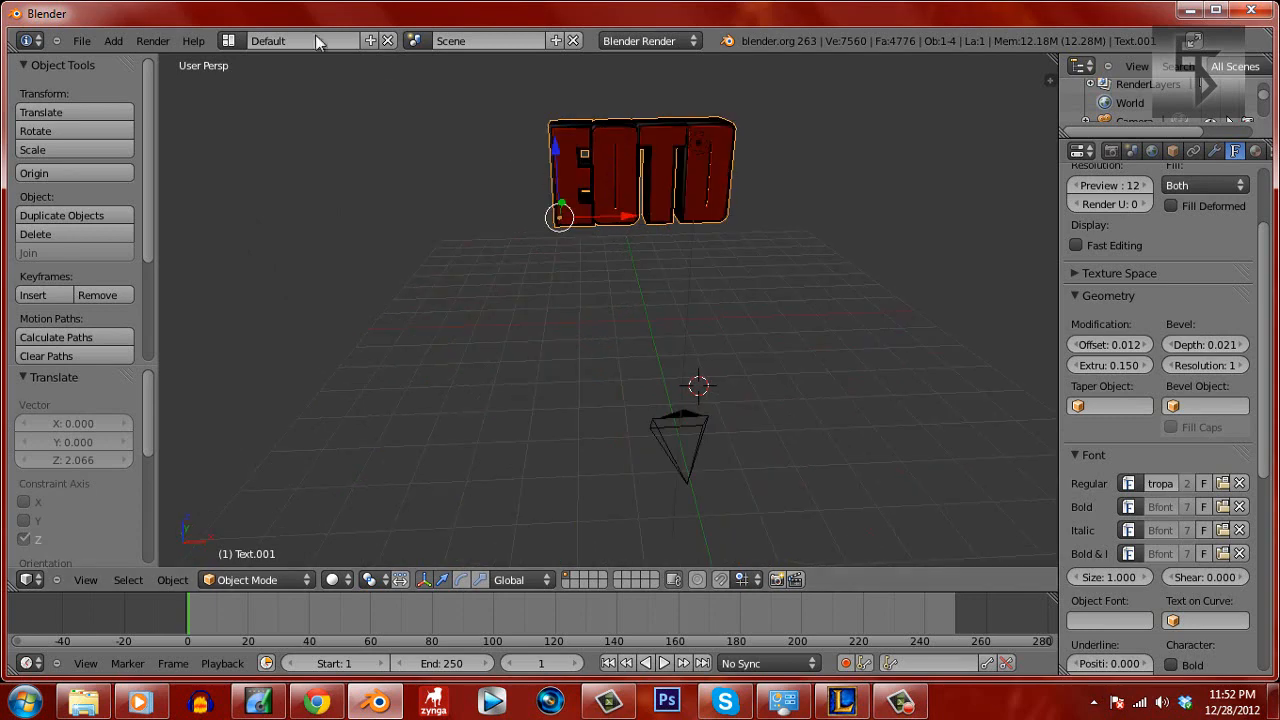
left_click(153, 40)
left_click(175, 54)
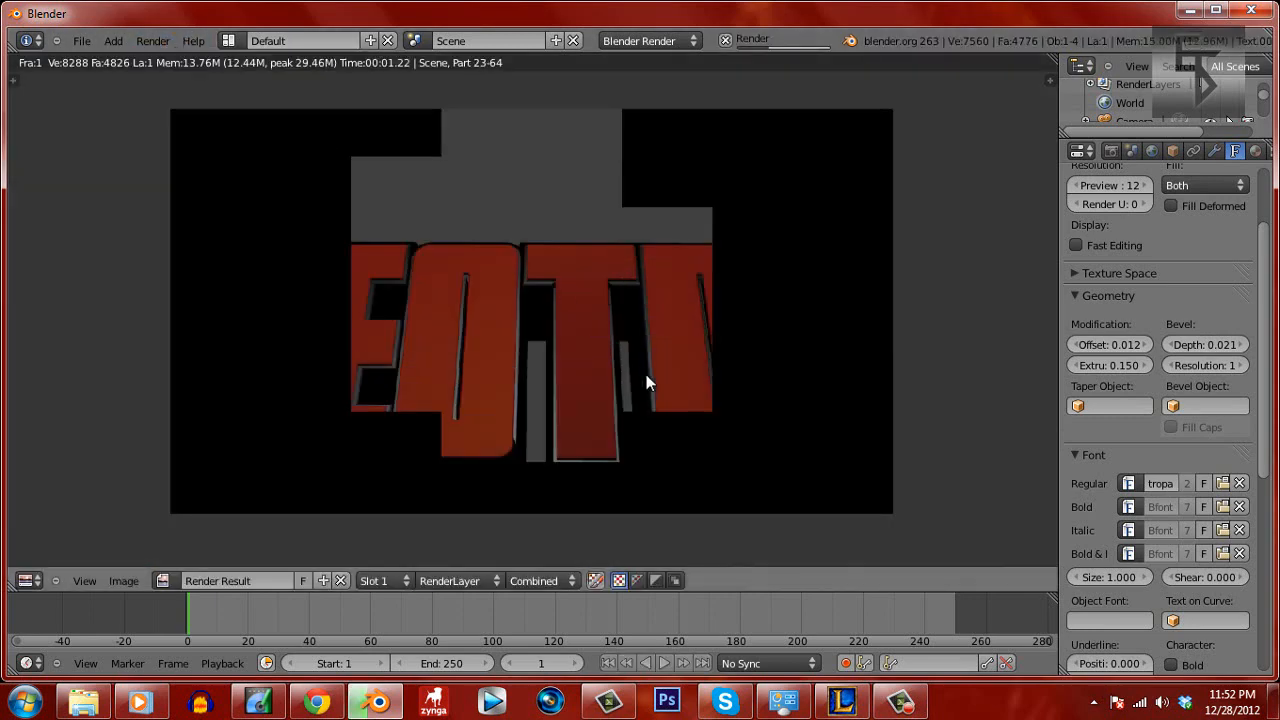
key("Escape")
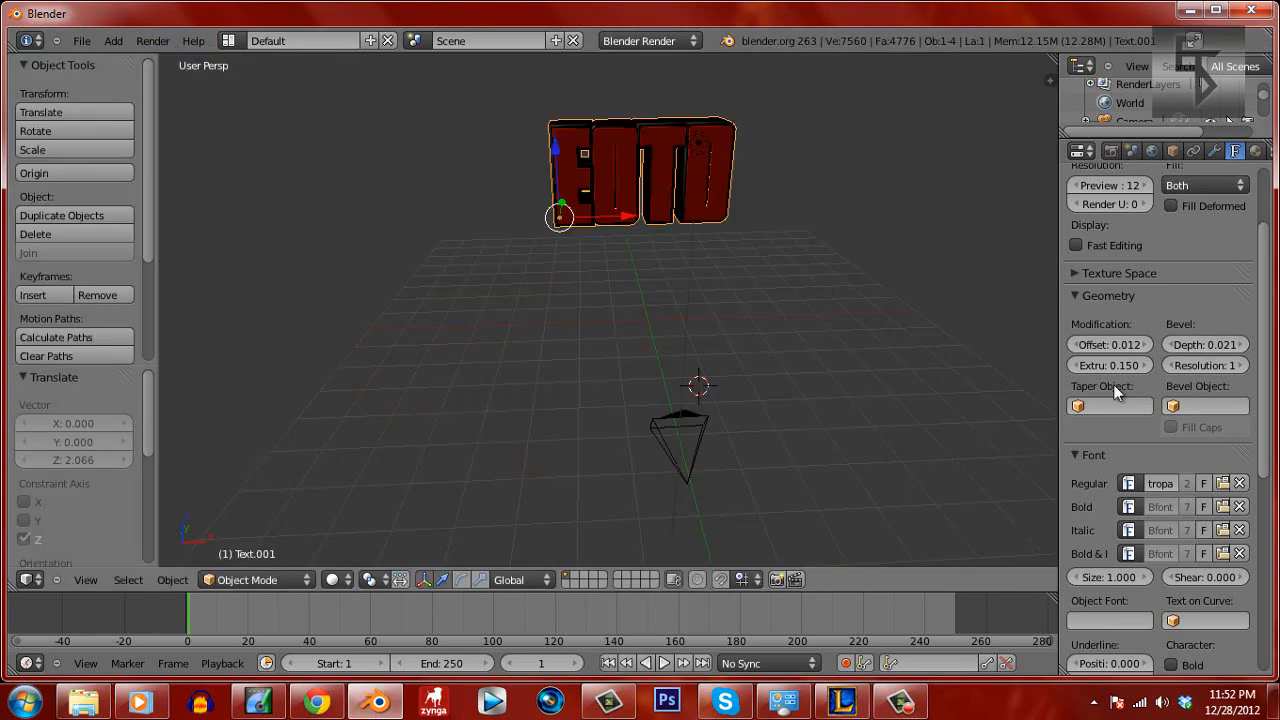
Set the black text's bevel depth to 0.008, render the whole frame, and close the render
left_click(1176, 347)
left_click(1176, 347)
left_click(1176, 347)
left_click(1176, 347)
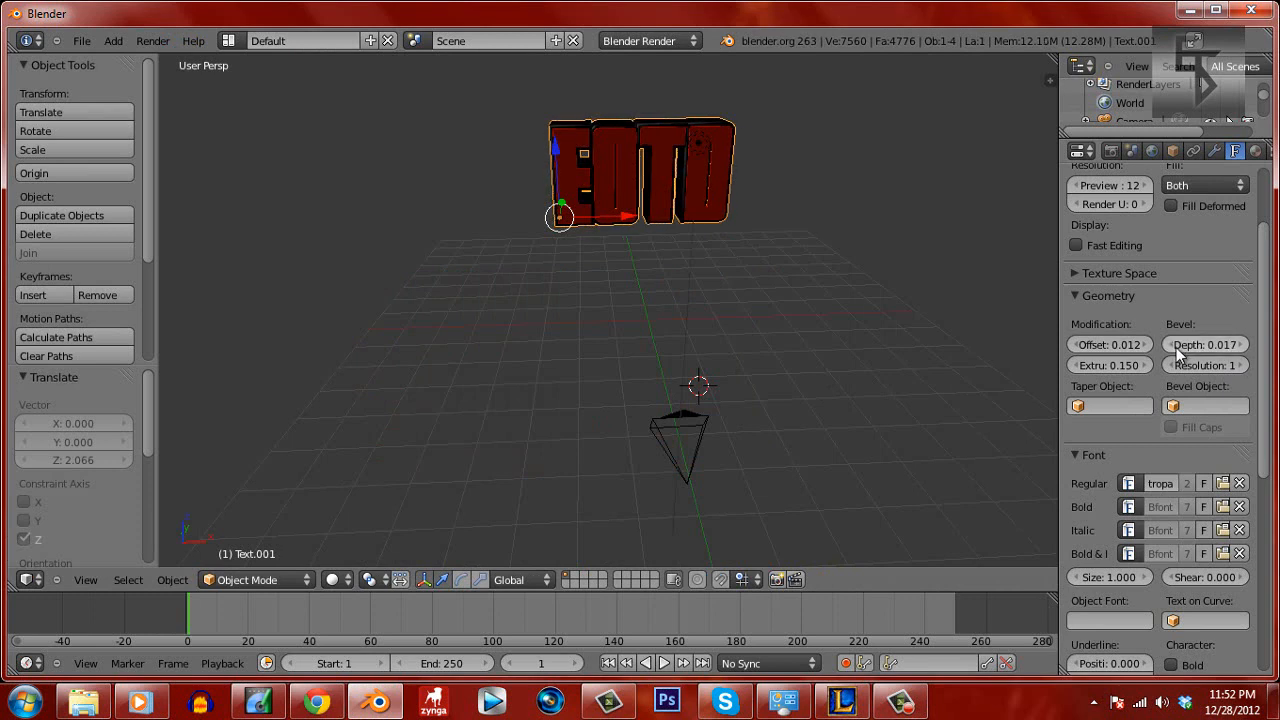
left_click(1176, 347)
left_click(1176, 347)
left_click(1176, 347)
left_click(1176, 347)
left_click(1176, 347)
left_click(1175, 349)
left_click(1175, 349)
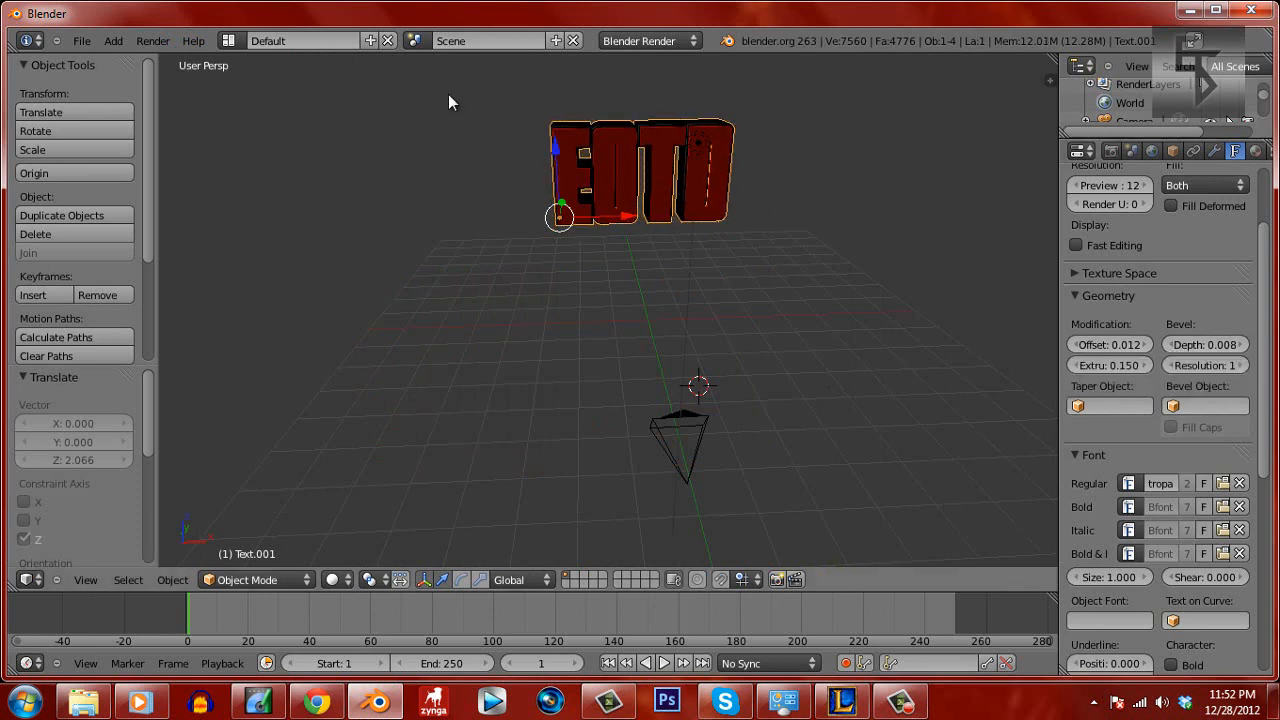
left_click(153, 40)
left_click(178, 57)
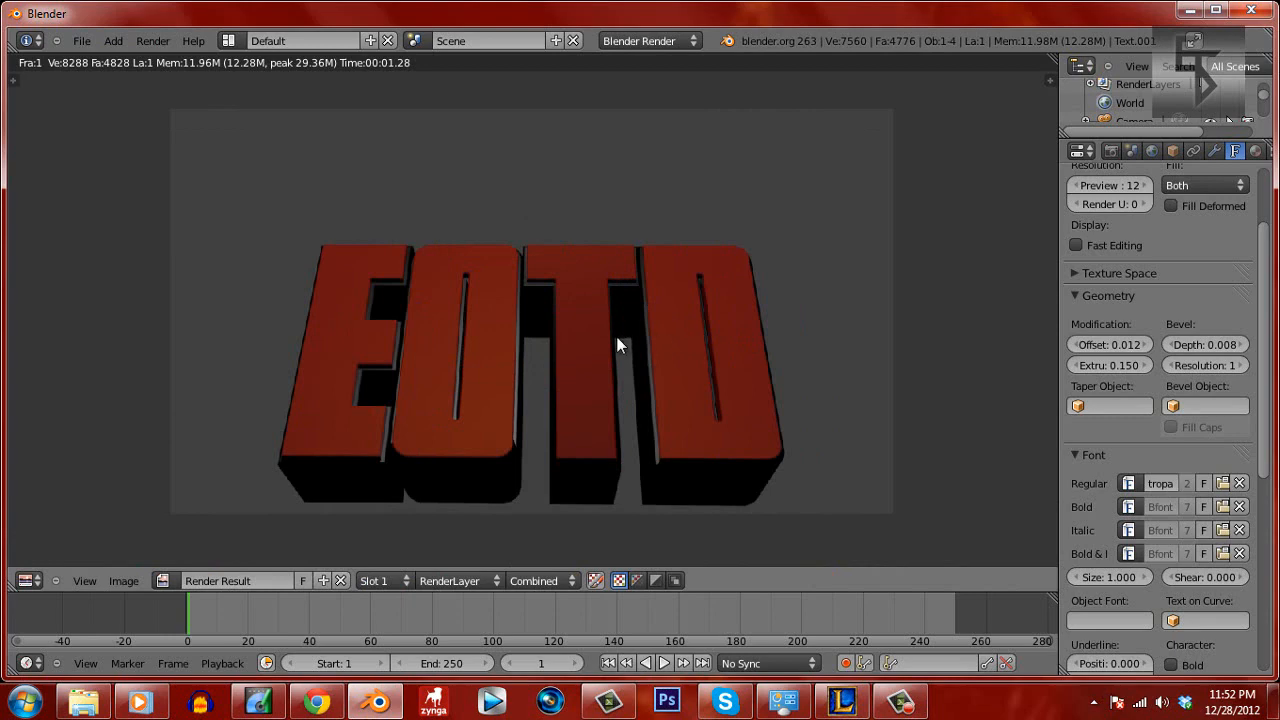
key("Escape")
Reduce the black text's extrusion to 0.080 while viewing the lettering from the side
middle_click_drag(649, 237, 713, 224)
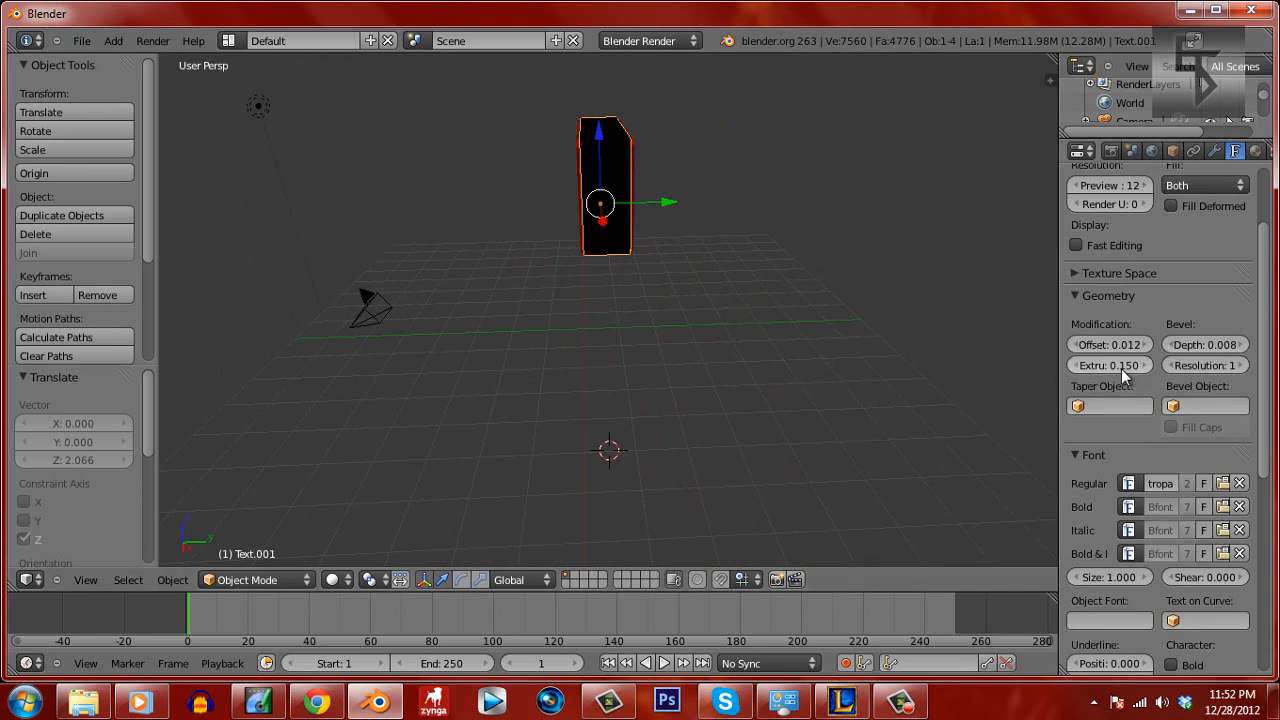
left_click_drag(1113, 370, 1072, 368)
left_click(1075, 366)
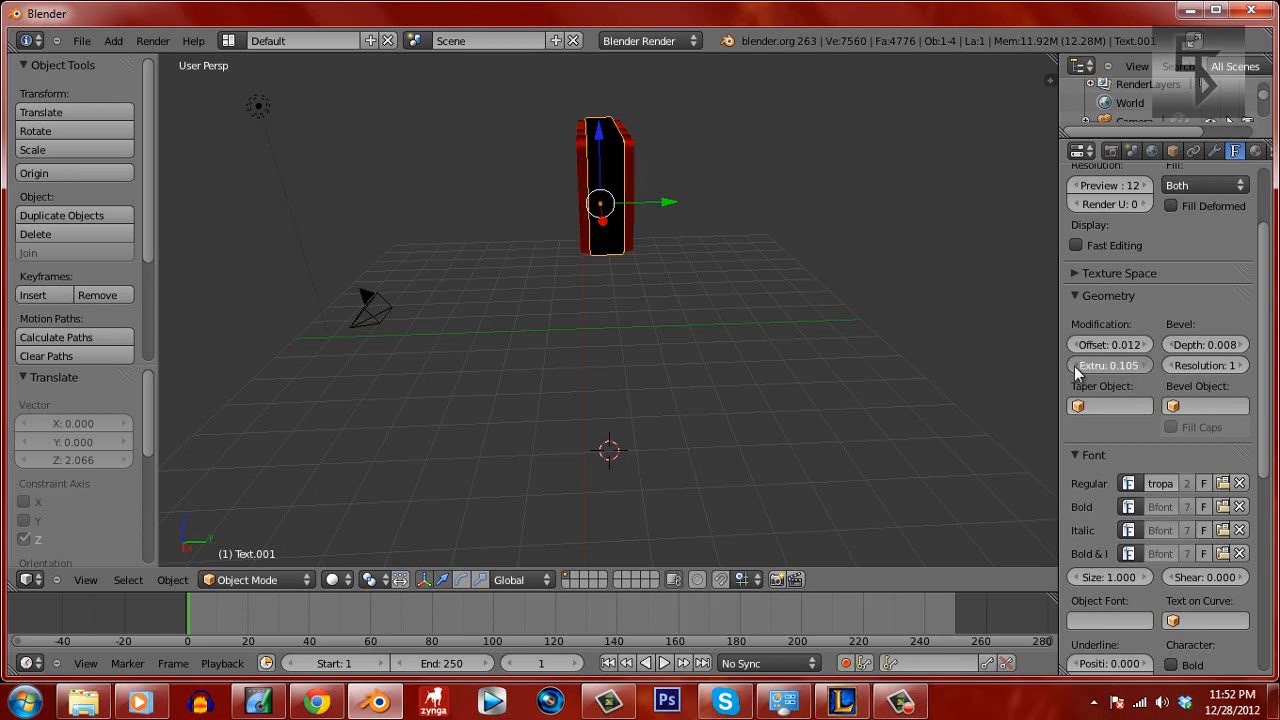
left_click(1075, 366)
left_click(1075, 366)
left_click(1075, 366)
left_click(1075, 366)
left_click(1075, 366)
left_click(1075, 366)
left_click(1075, 366)
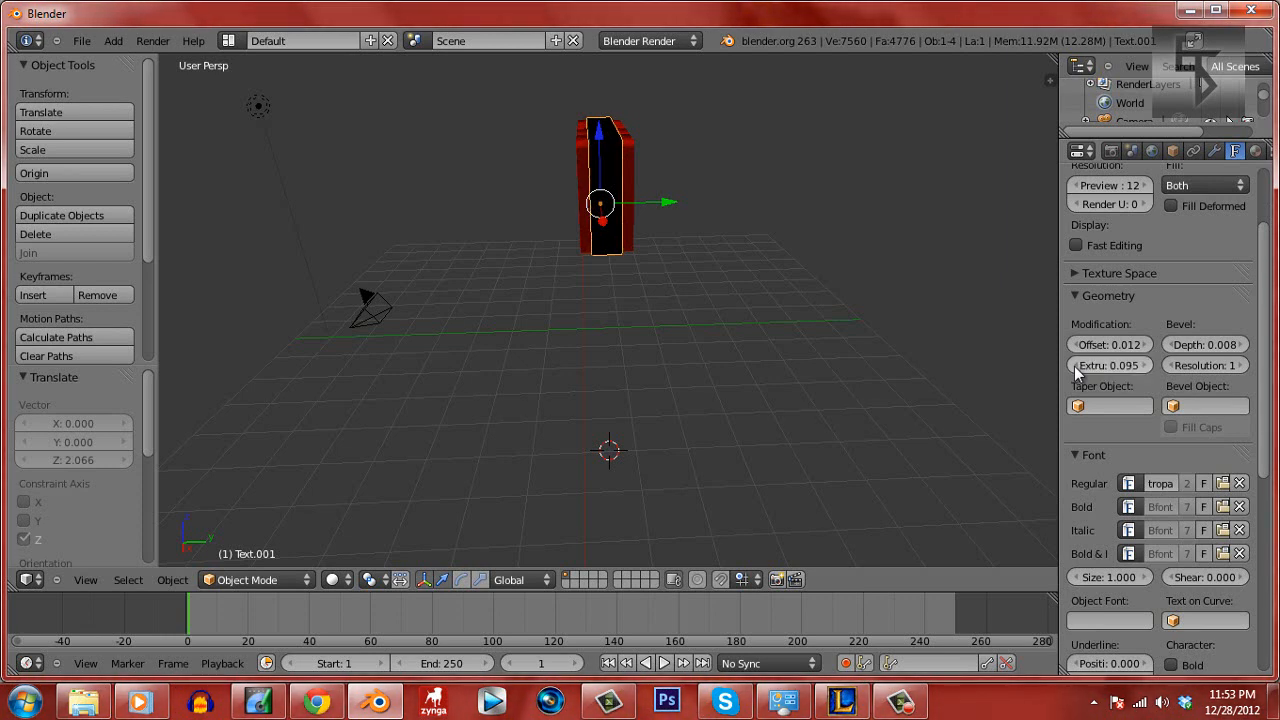
left_click(1075, 366)
left_click(1075, 366)
left_click(1075, 366)
left_click(1075, 366)
left_click(1075, 366)
left_click(1075, 366)
left_click(1075, 366)
left_click(1075, 366)
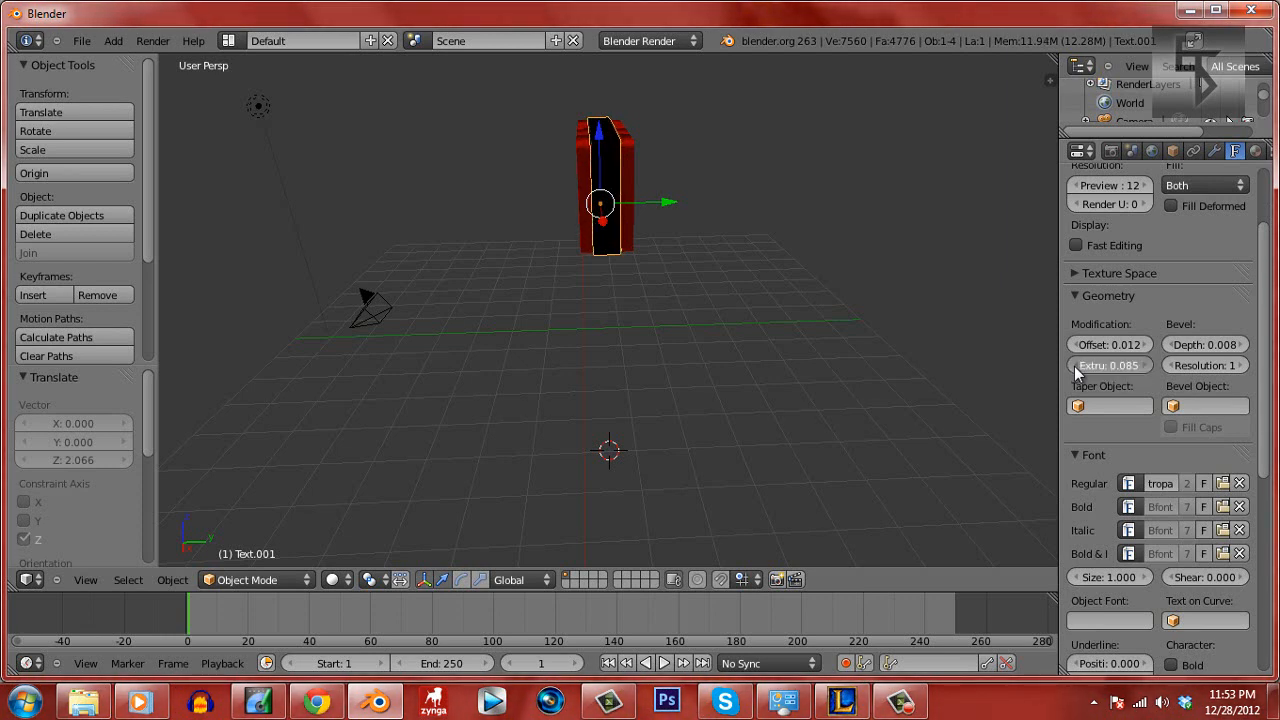
left_click(1075, 366)
left_click(1075, 366)
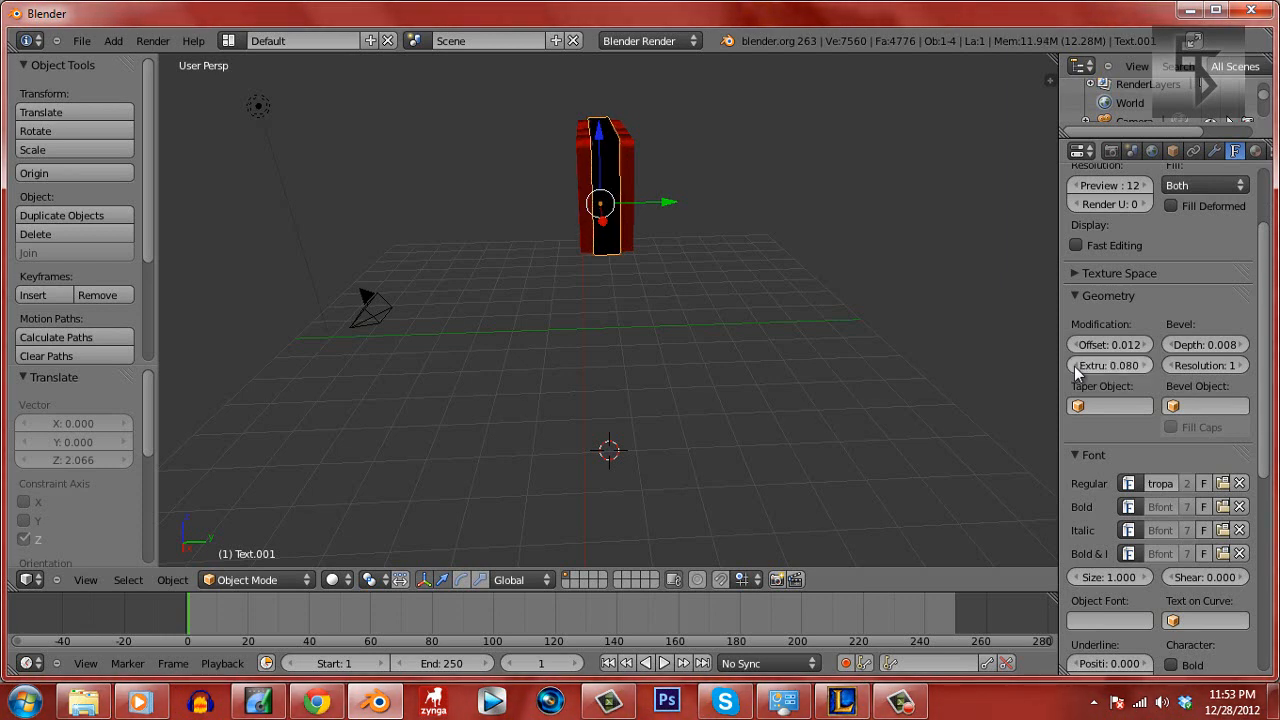
Duplicate the black text and move the copy 1.622 along Y, behind the red lettering
left_click_drag(675, 203, 712, 202)
left_click(86, 213)
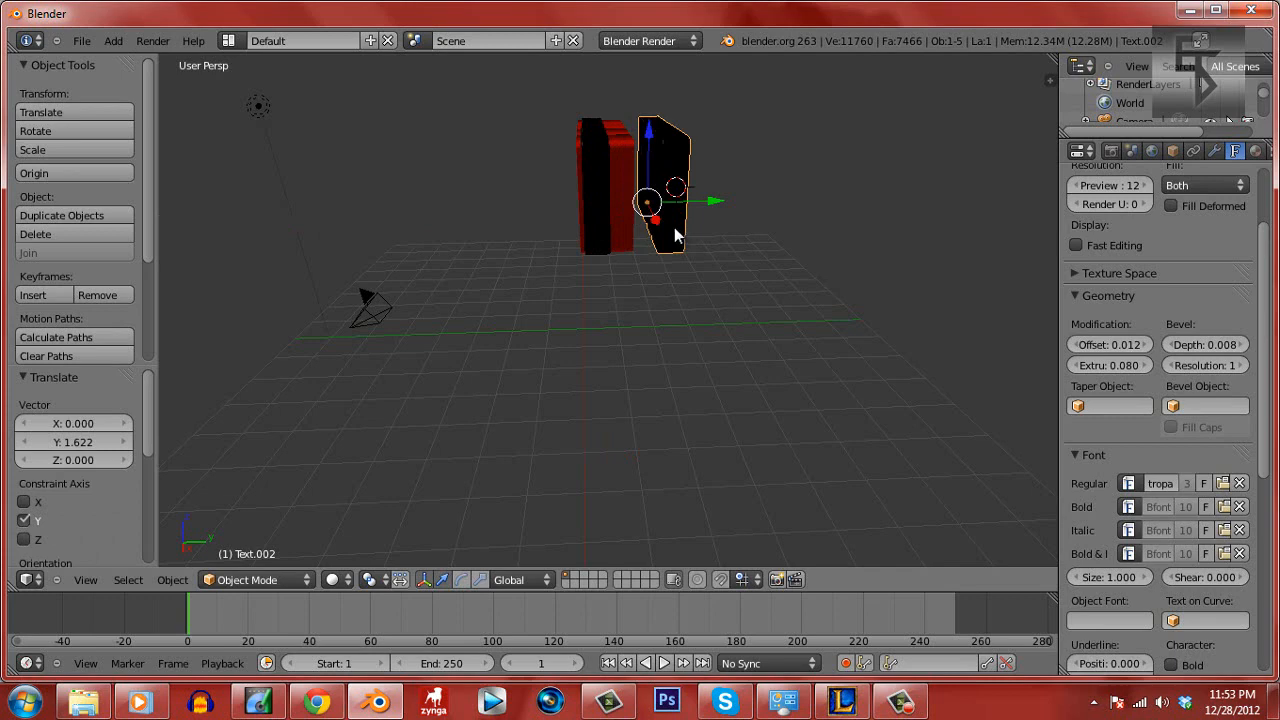
Delete the black text copy that sits apart from the red letters
key("x")
left_click(645, 229)
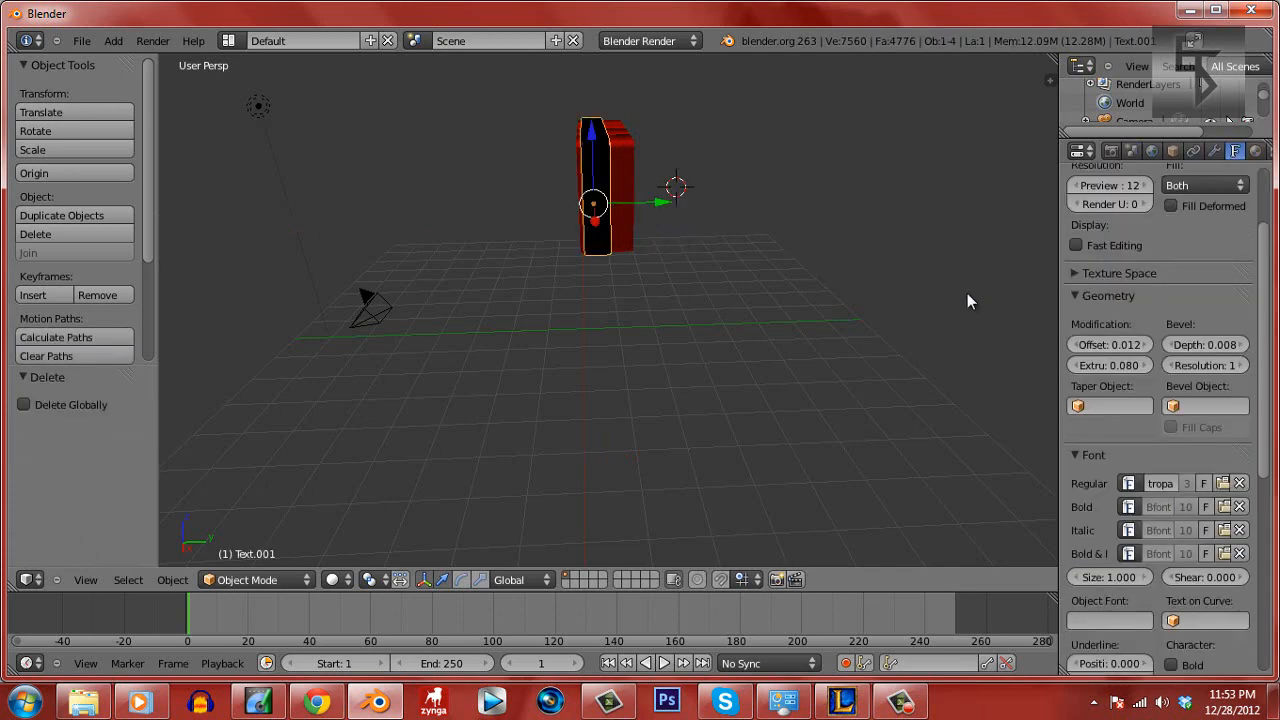
Set the remaining black text's extrusion to 0.055 and shift it about -0.058 along Y
left_click(1077, 366)
left_click(1077, 366)
left_click(1077, 366)
left_click(1077, 366)
left_click(1077, 366)
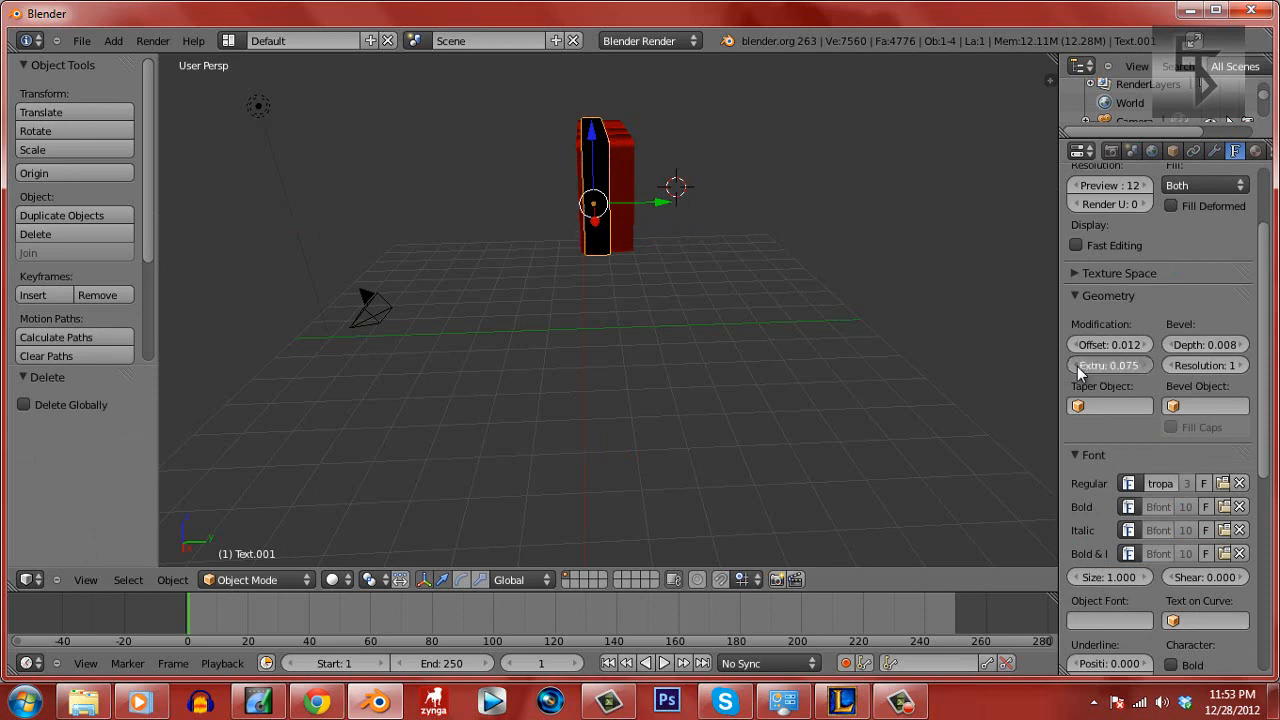
left_click(1077, 366)
left_click(1077, 366)
left_click(1077, 366)
left_click(1077, 366)
left_click(1077, 366)
left_click(1077, 366)
left_click(1077, 366)
left_click(1077, 366)
left_click(1077, 366)
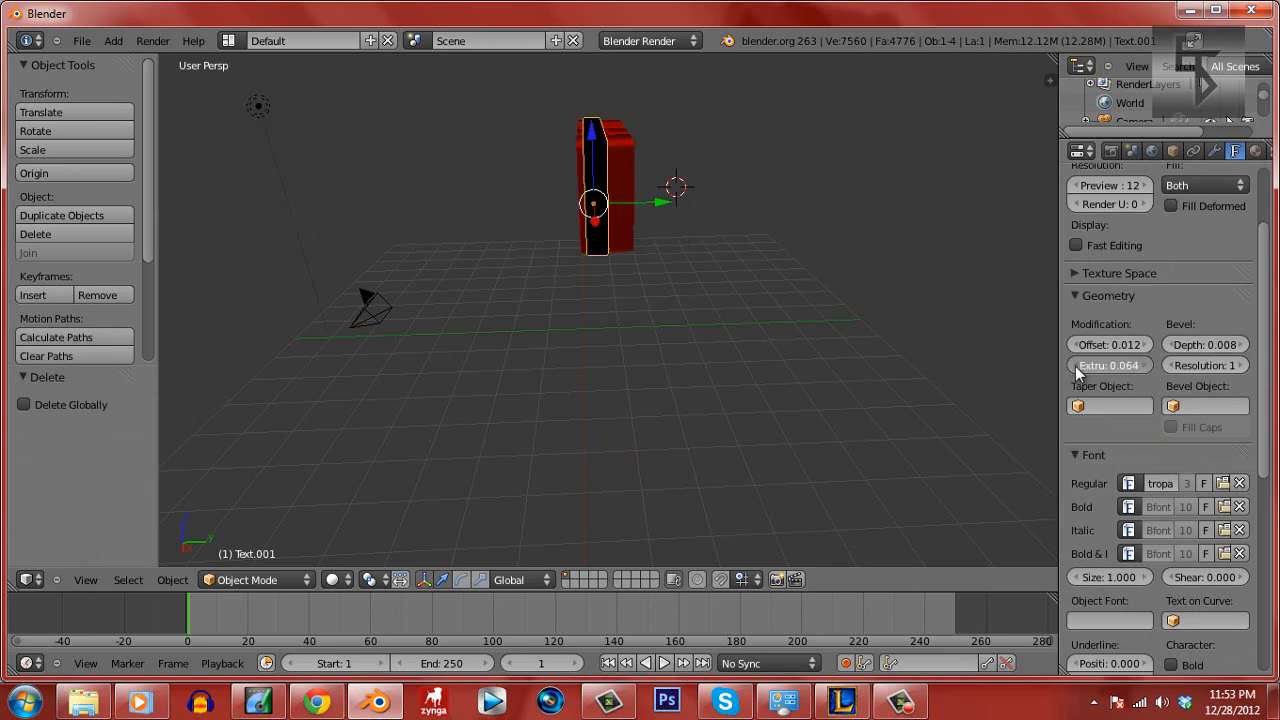
left_click(1077, 366)
left_click(1077, 366)
left_click(1077, 366)
left_click(1077, 366)
left_click(1077, 366)
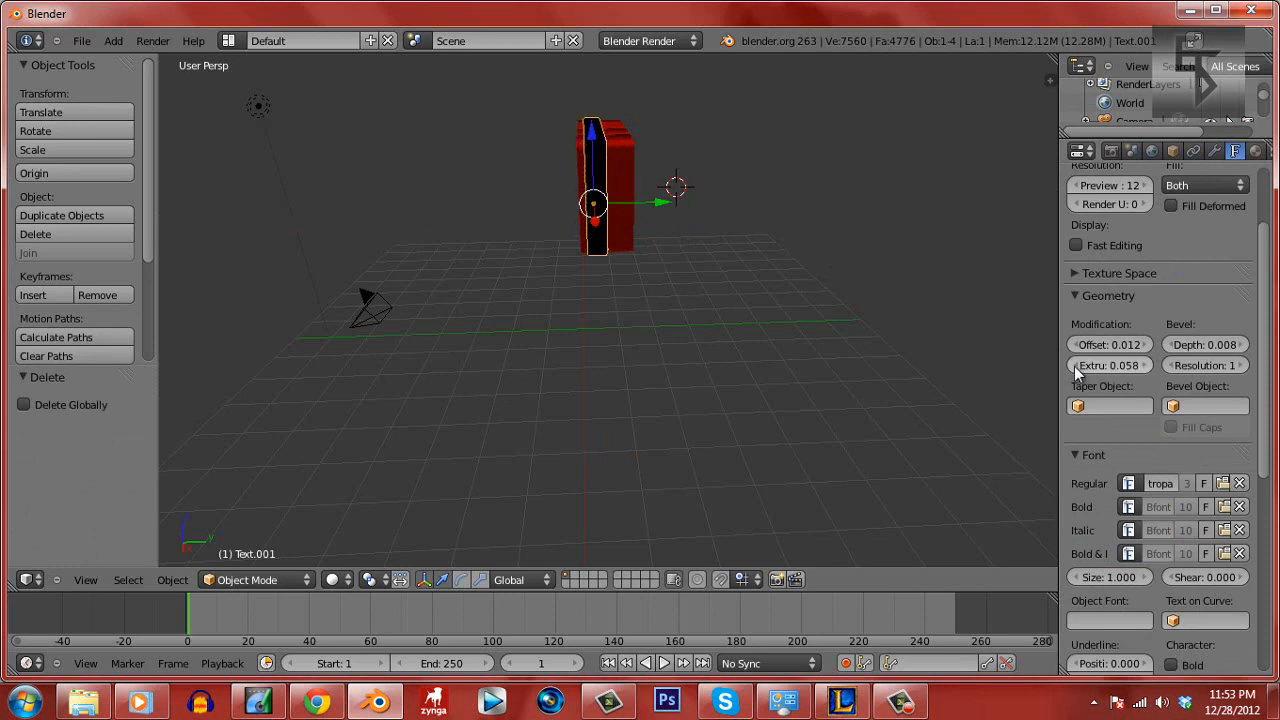
left_click(1077, 366)
left_click(1077, 366)
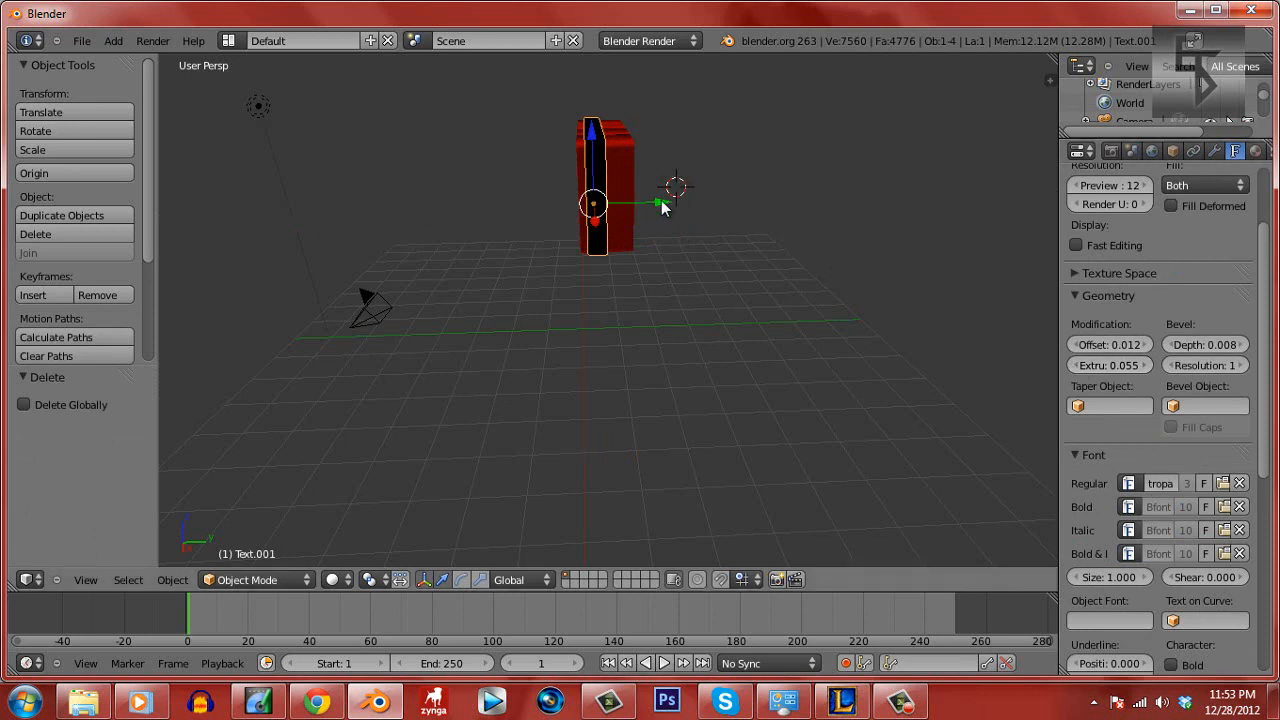
left_click_drag(661, 202, 659, 203)
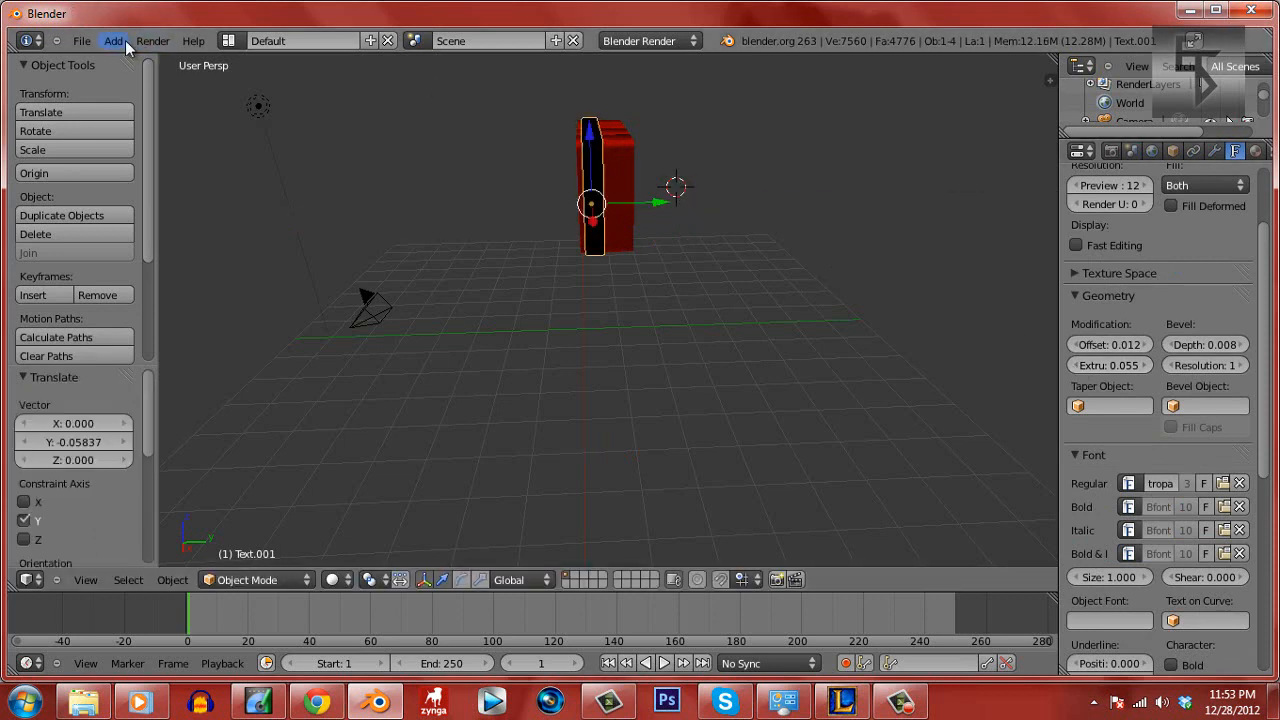
Duplicate the black text and move the copy about 0.506 along Y
left_click(86, 214)
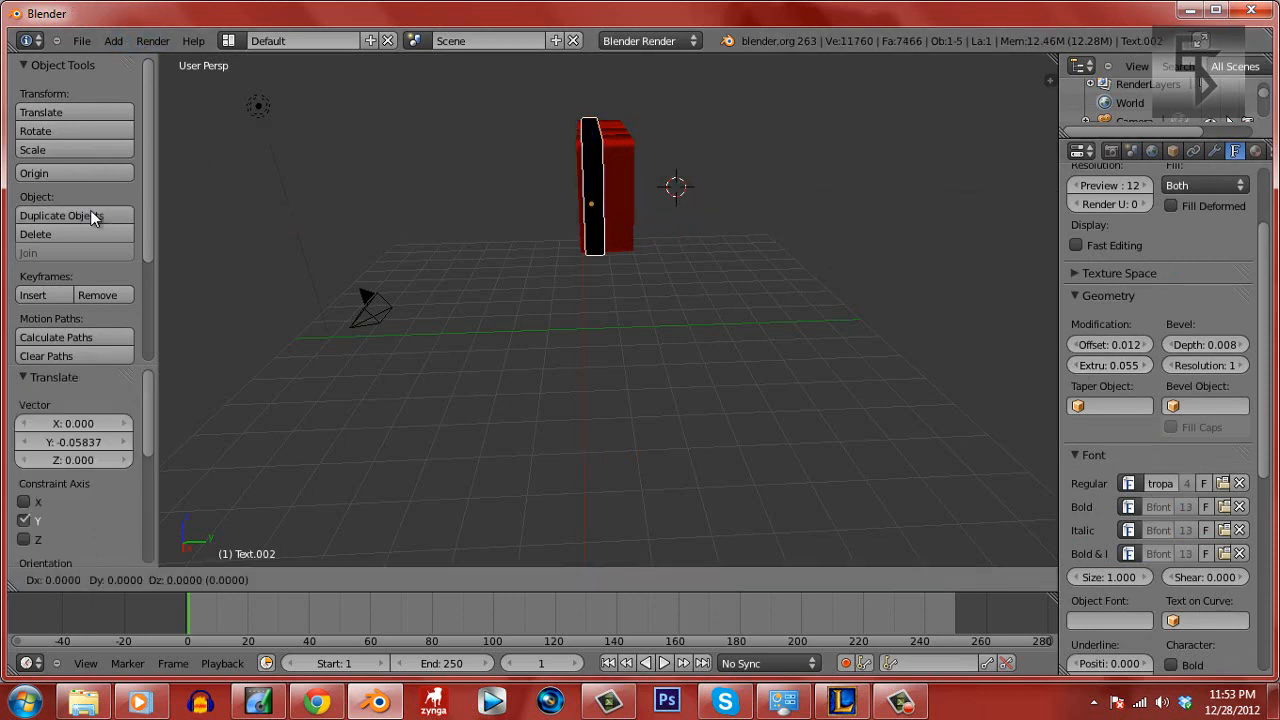
right_click(90, 210)
left_click_drag(652, 204, 673, 203)
Render the current frame to check the two black text layers around the red letters
scroll(638, 205, "up", 3)
key("KP_6")
key("KP_6")
key("KP_4")
key("KP_4")
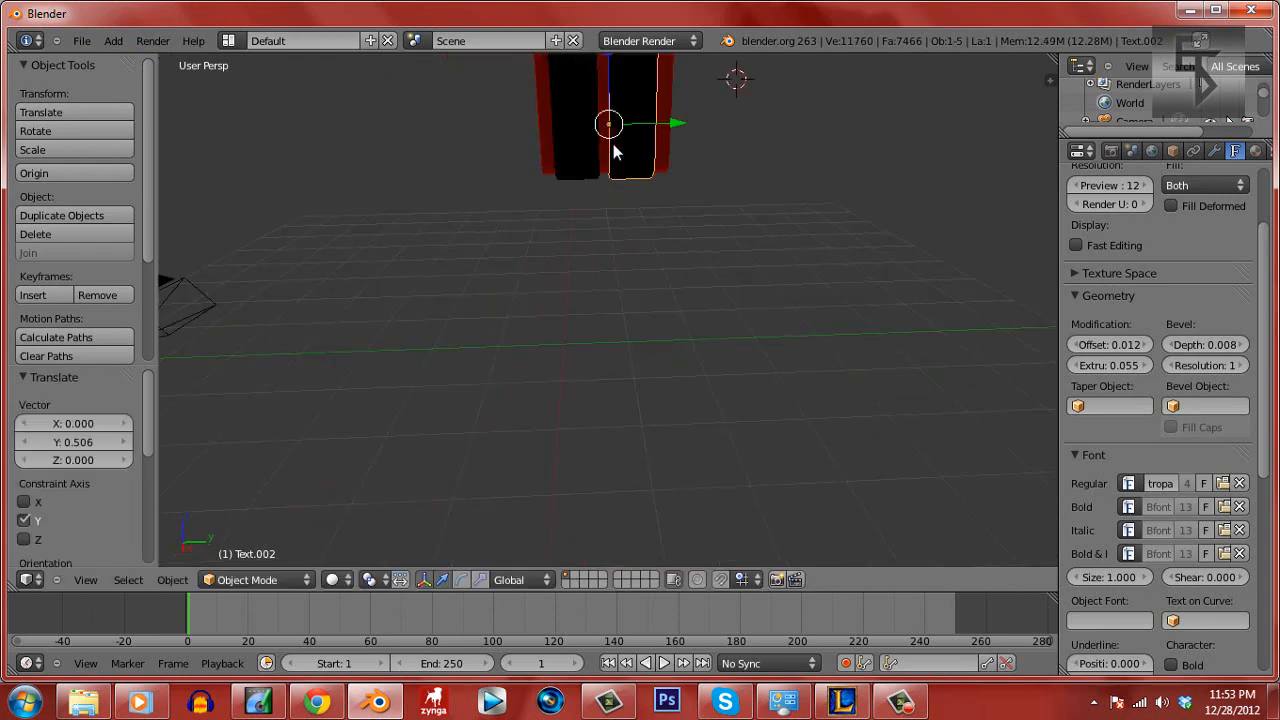
scroll(614, 145, "up", 3)
scroll(614, 145, "down", 3)
scroll(616, 146, "up", 5, "shift")
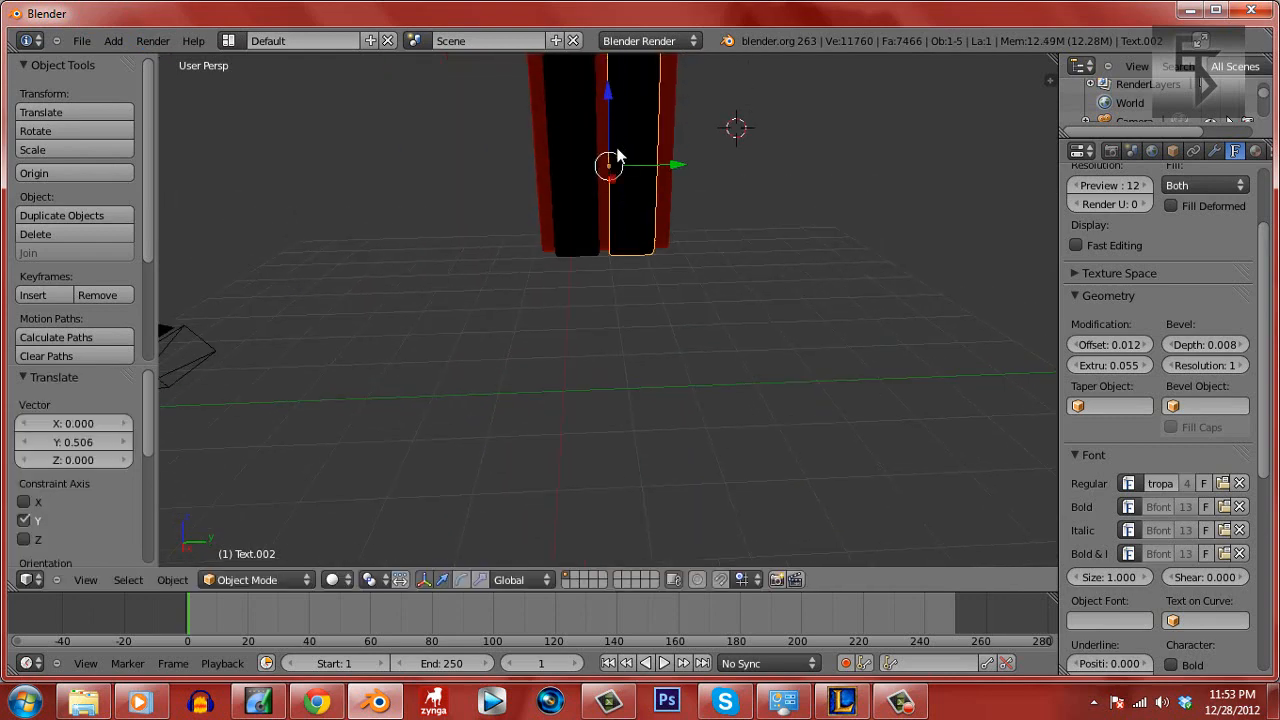
middle_click_drag(617, 148, 661, 196)
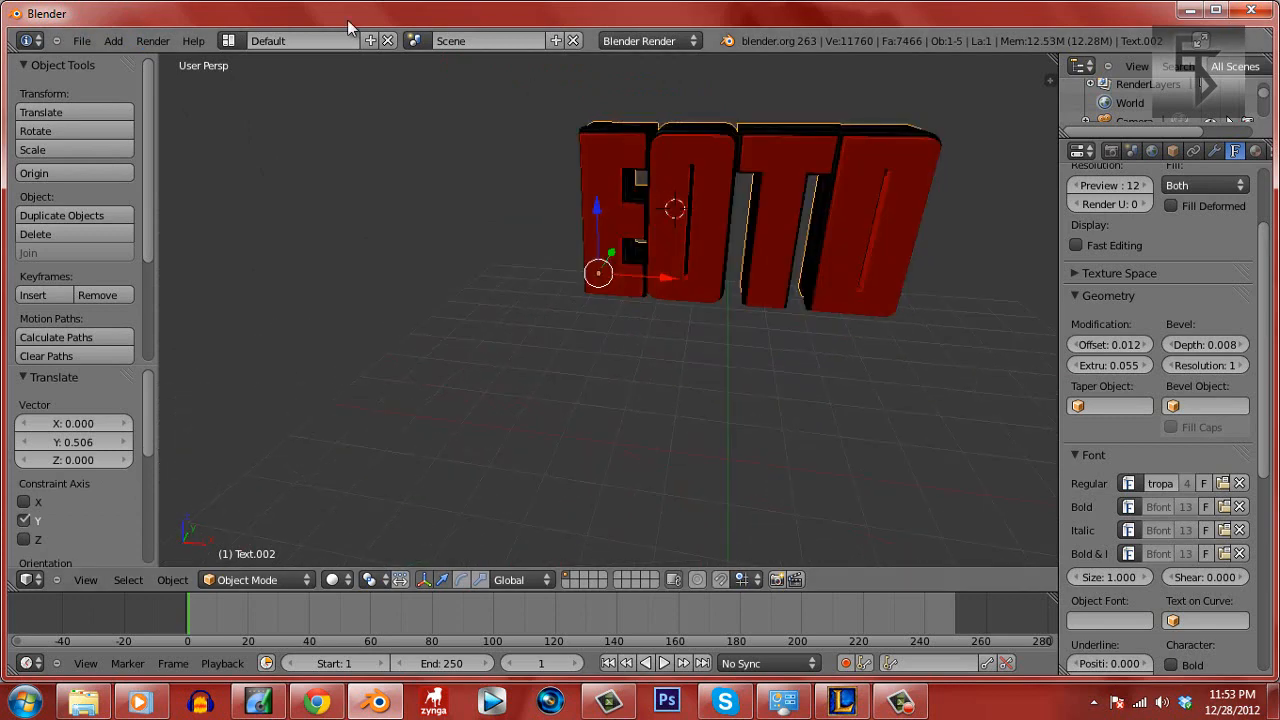
left_click(153, 40)
left_click(177, 60)
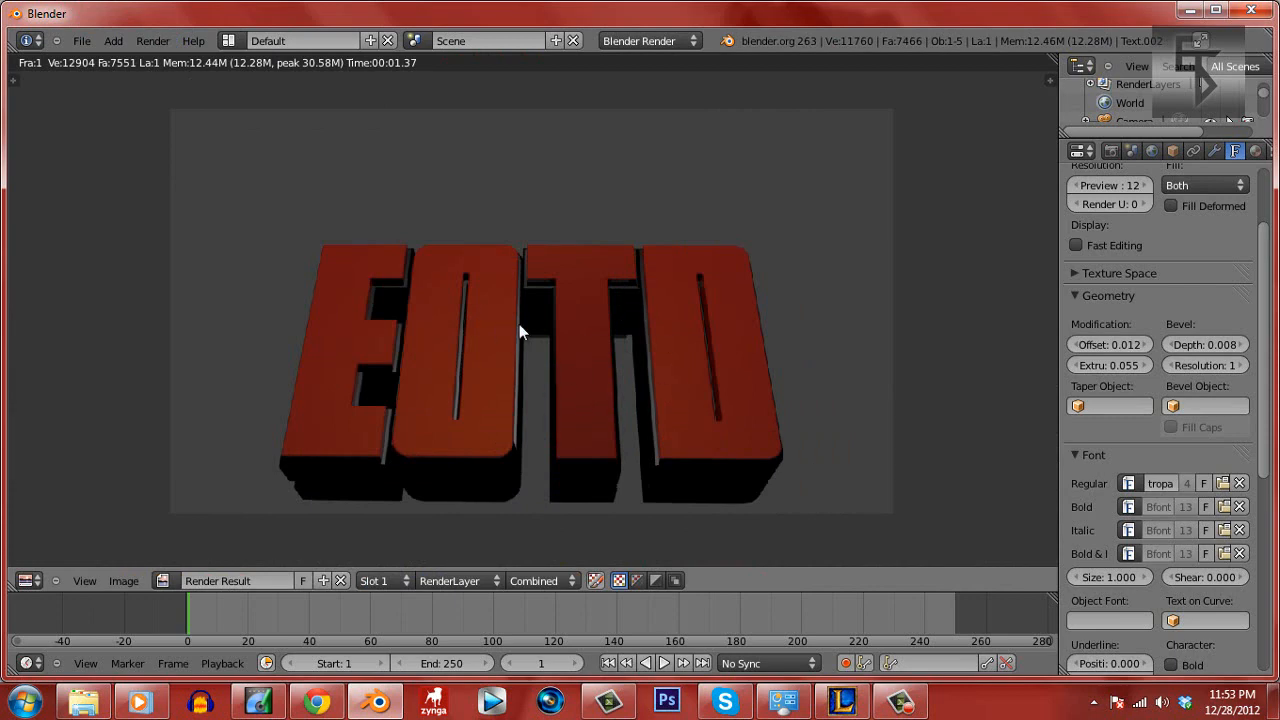
key("Escape")
Add a point lamp to the scene at the 3D cursor
middle_click_drag(691, 251, 511, 254)
scroll(511, 247, "down", 6)
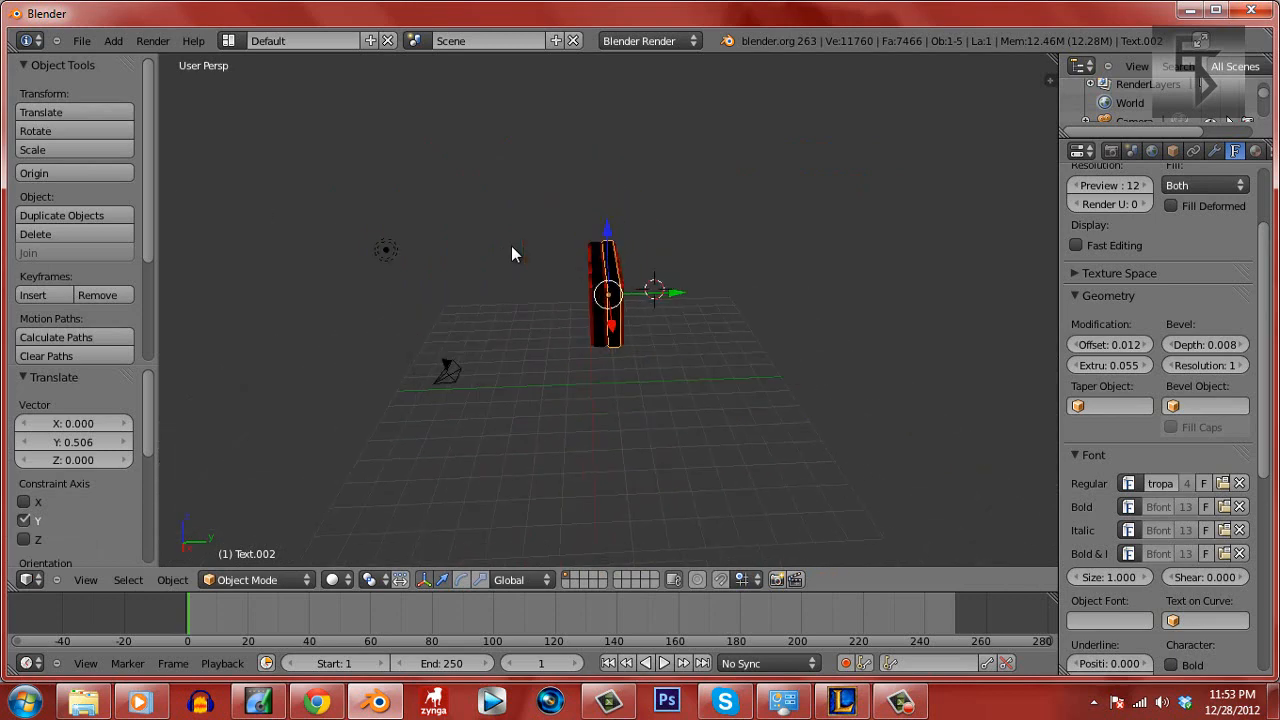
scroll(511, 247, "up", 2)
scroll(582, 315, "up", 1)
key("KP_4")
key("KP_4")
key("KP_4")
key("KP_4")
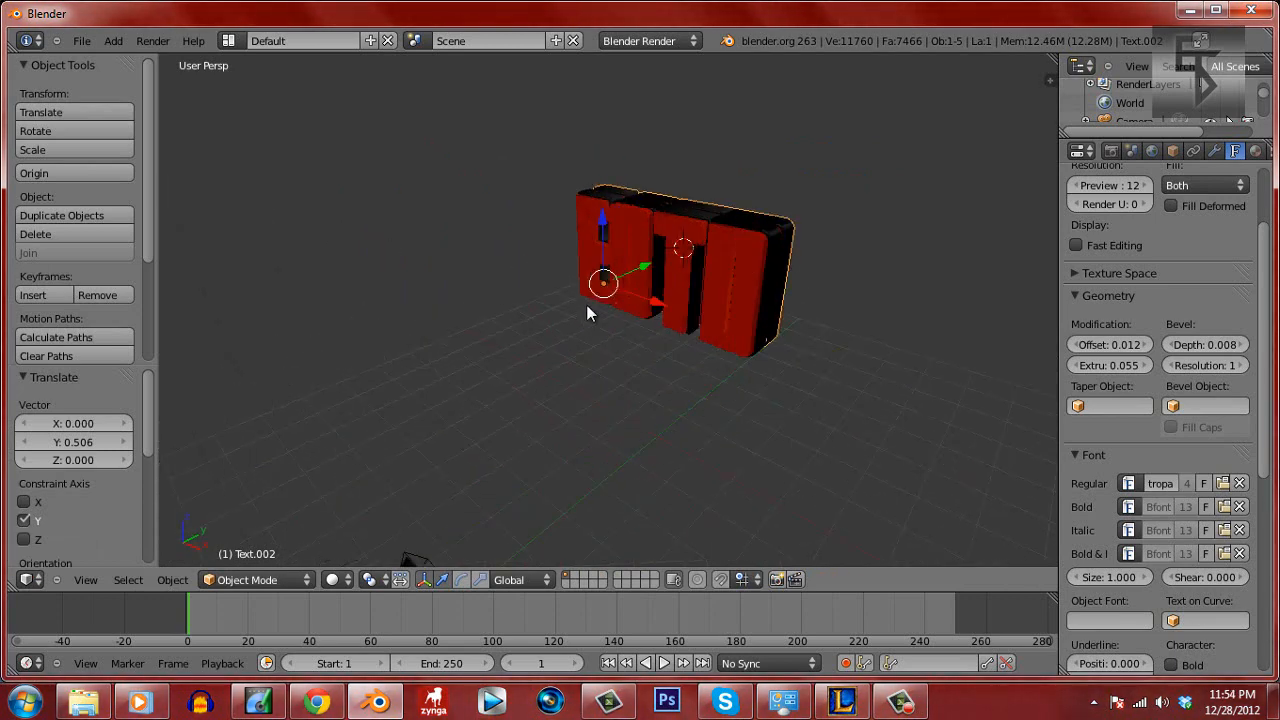
left_click(111, 41)
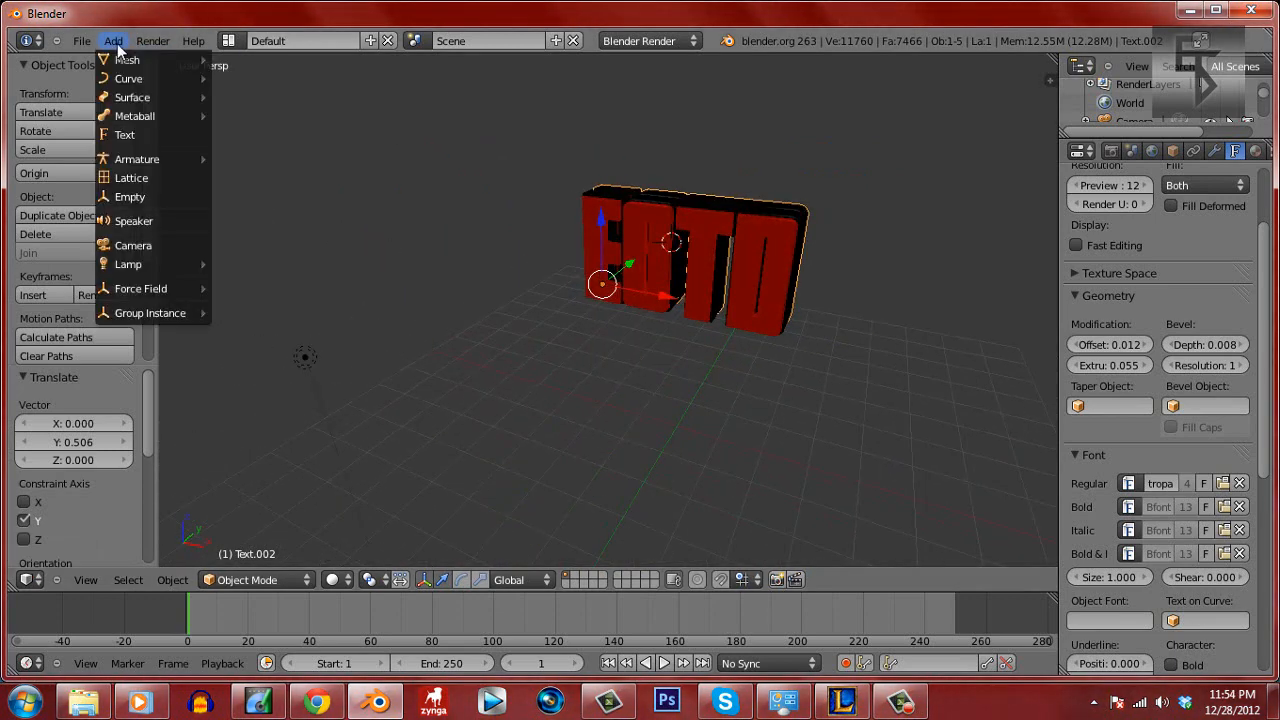
mouse_move(170, 266)
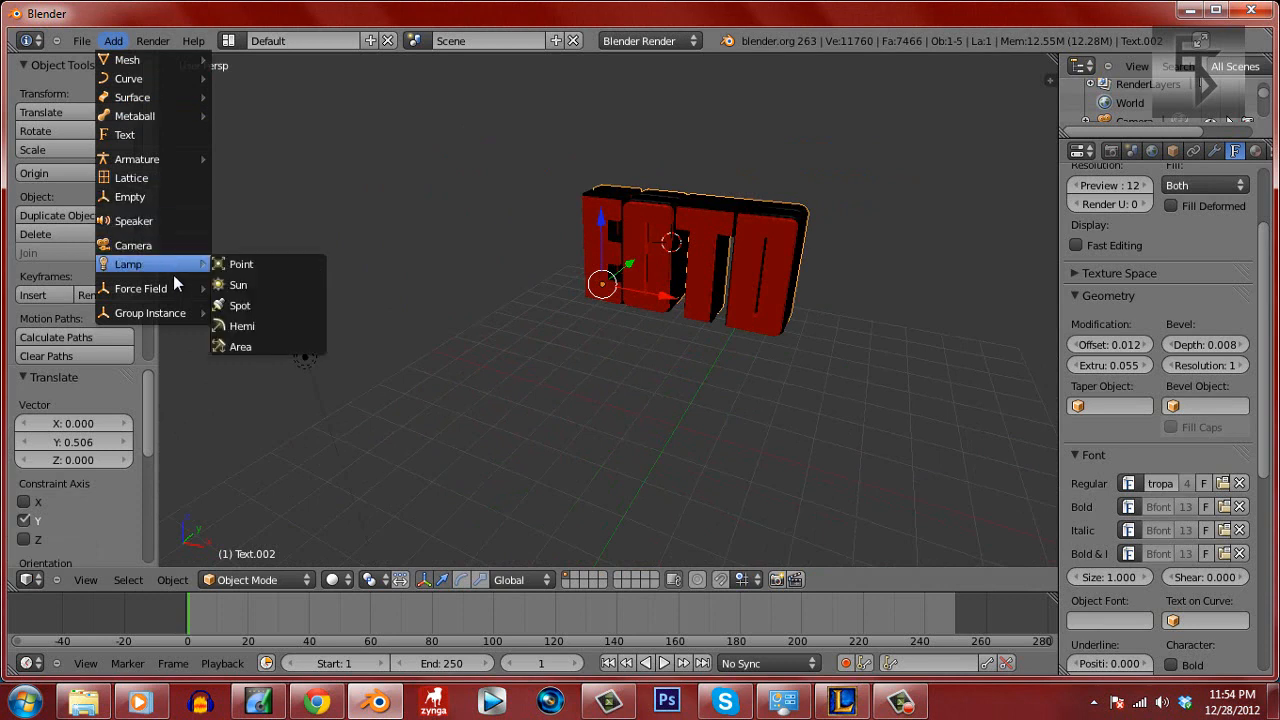
left_click(281, 277)
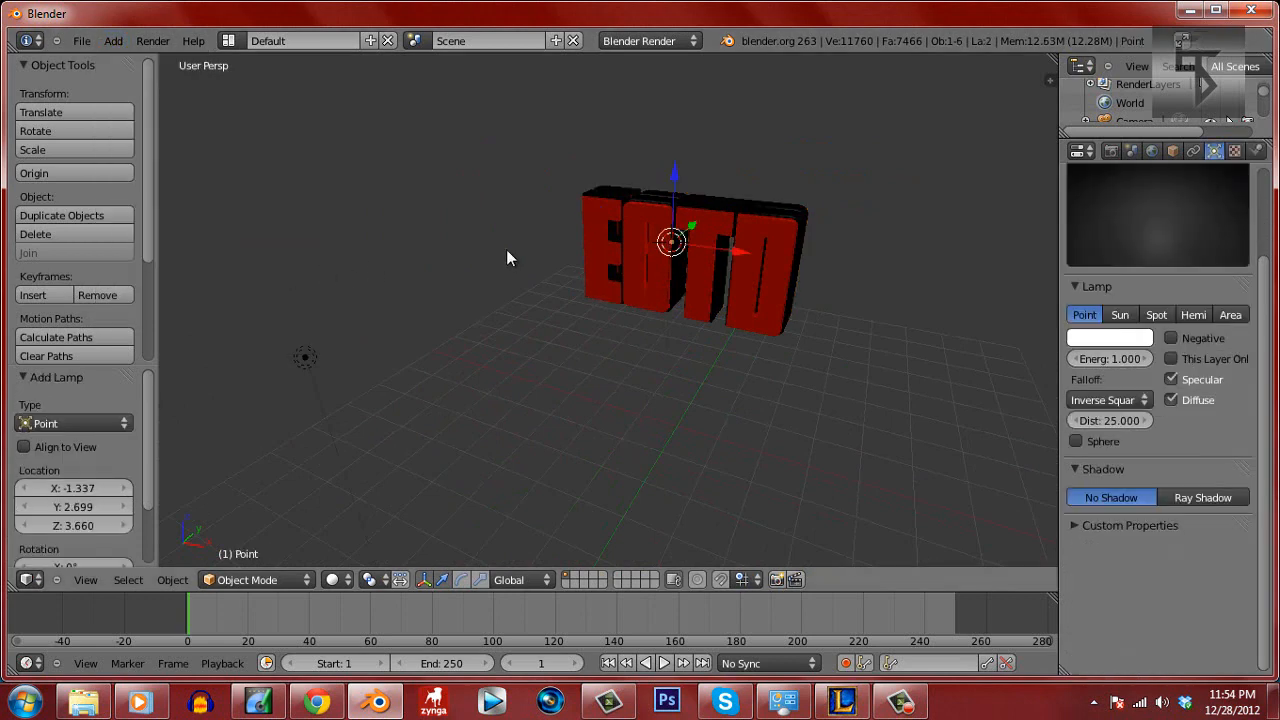
Lower the point lamp about 3.646 units along Z
middle_click_drag(694, 214, 738, 273)
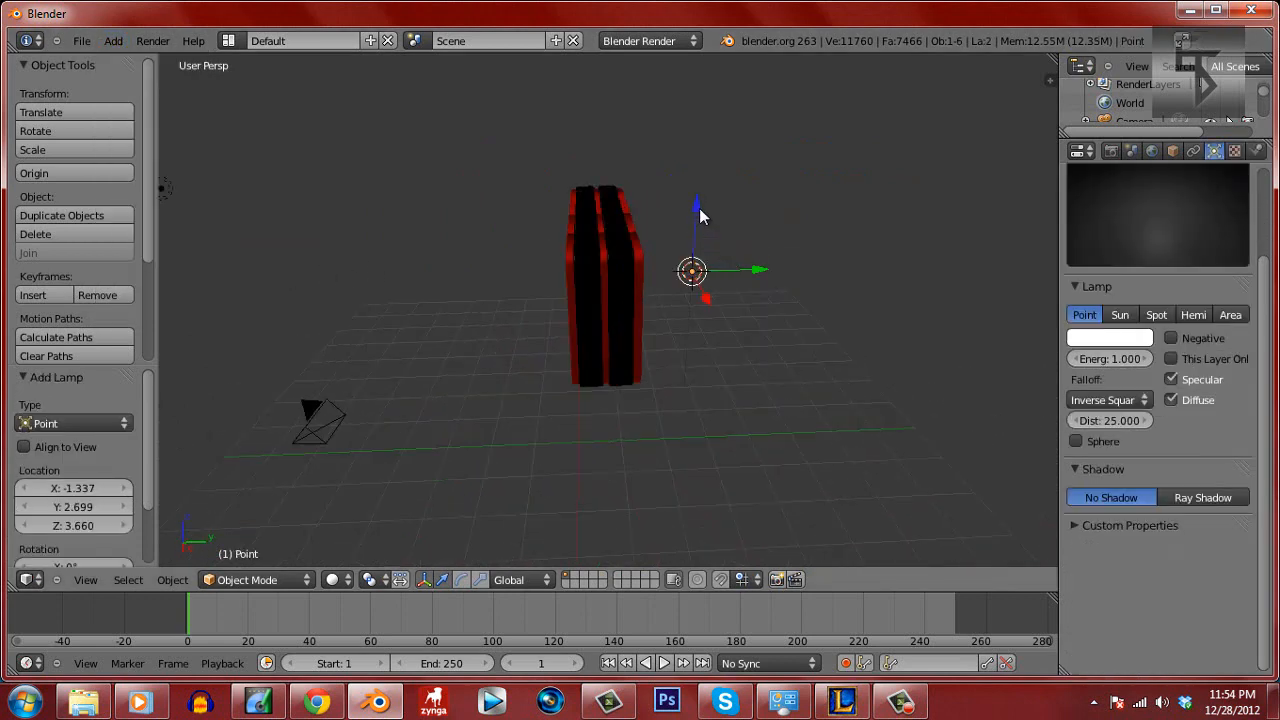
key("g")
key("z")
left_click(715, 338)
Shift the point lamp about 0.937 along X and lower it a further 1.711 along Z
middle_click_drag(715, 338, 695, 337)
middle_click_drag(629, 362, 502, 426)
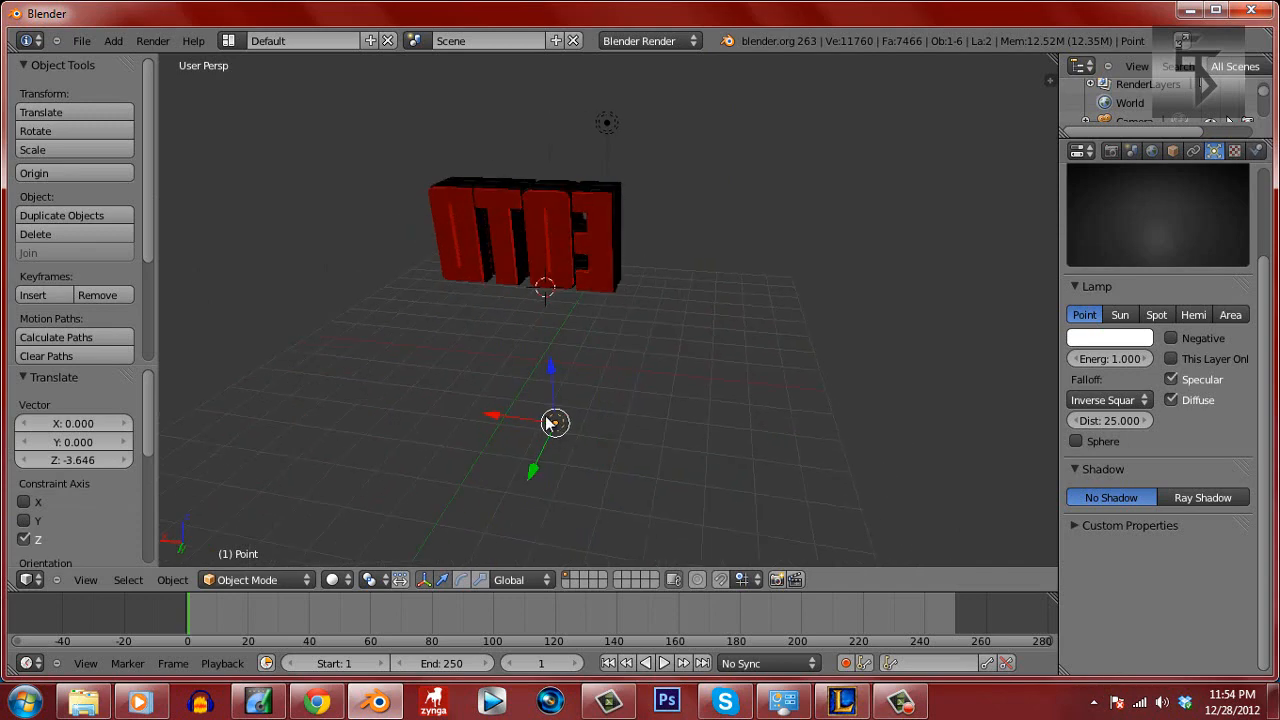
key("g")
key("x")
left_click(468, 411)
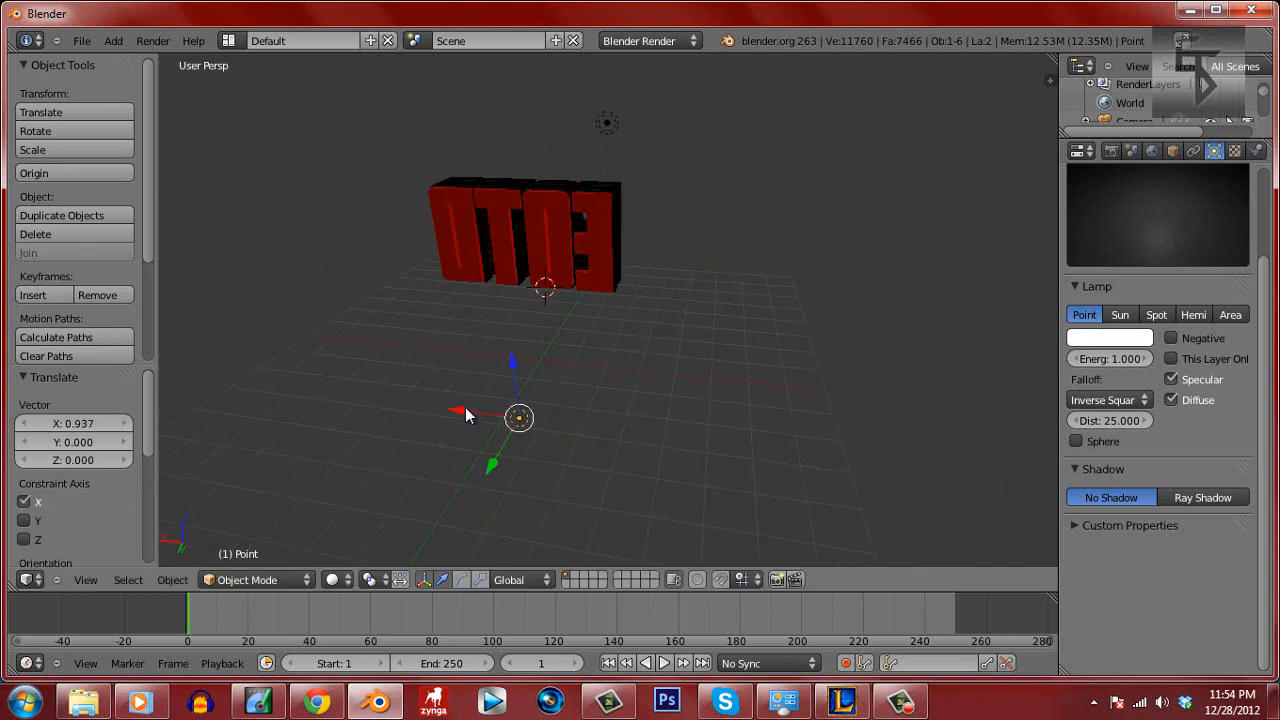
key("g")
key("z")
left_click(512, 411)
Render the image to check how the point lamp lights the text, and close the result
middle_click_drag(512, 396, 540, 331)
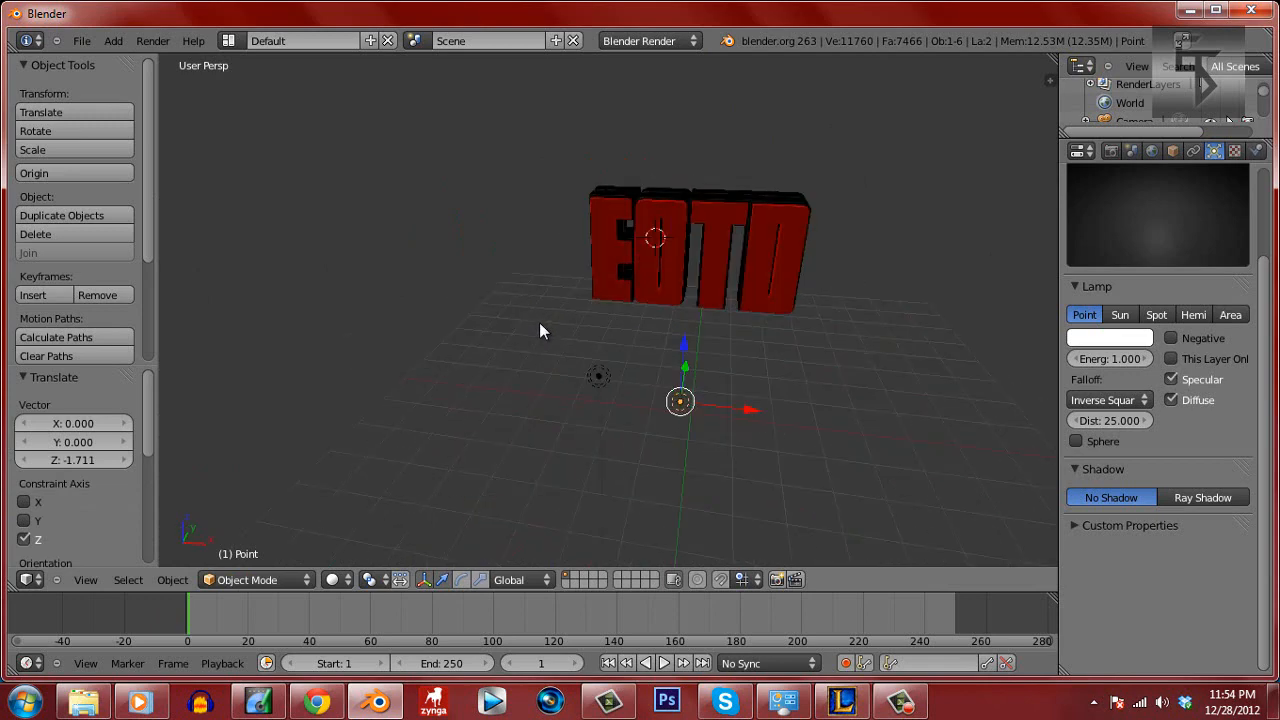
left_click(139, 42)
left_click(170, 55)
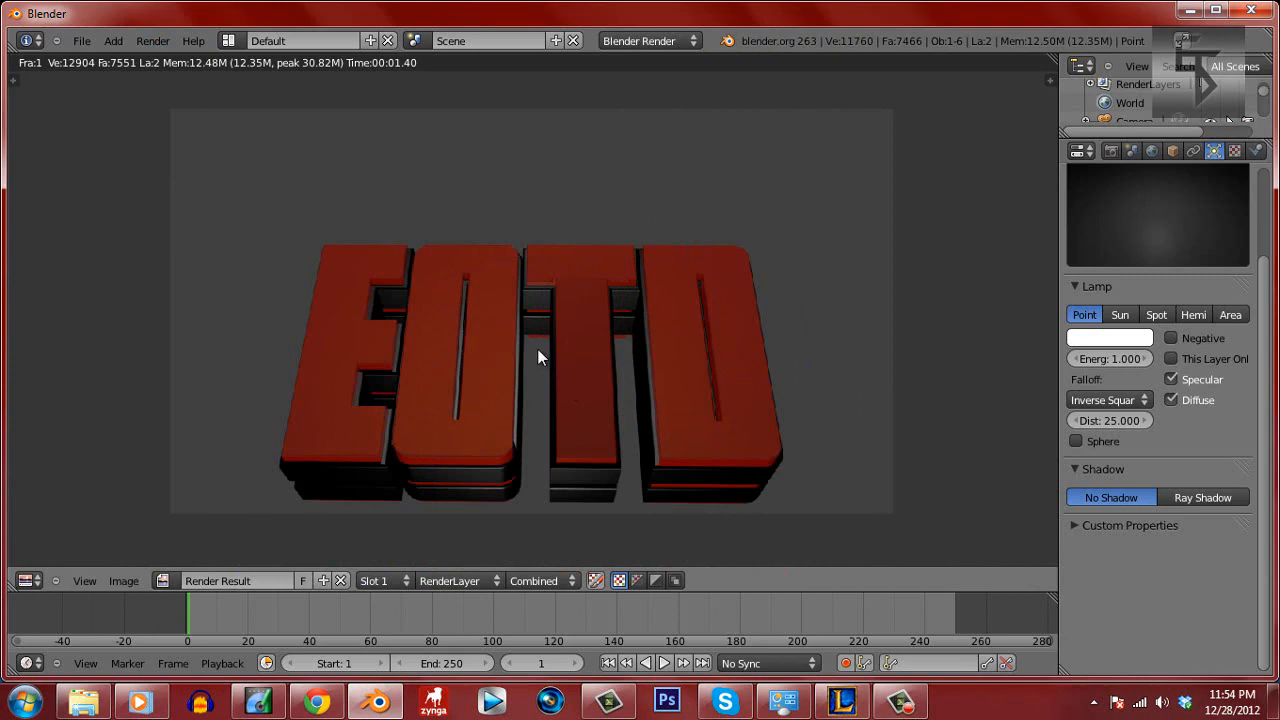
key("Escape")
Advance to frame 2 and render the image to inspect the lit text again
key("Right")
middle_click_drag(540, 351, 510, 343)
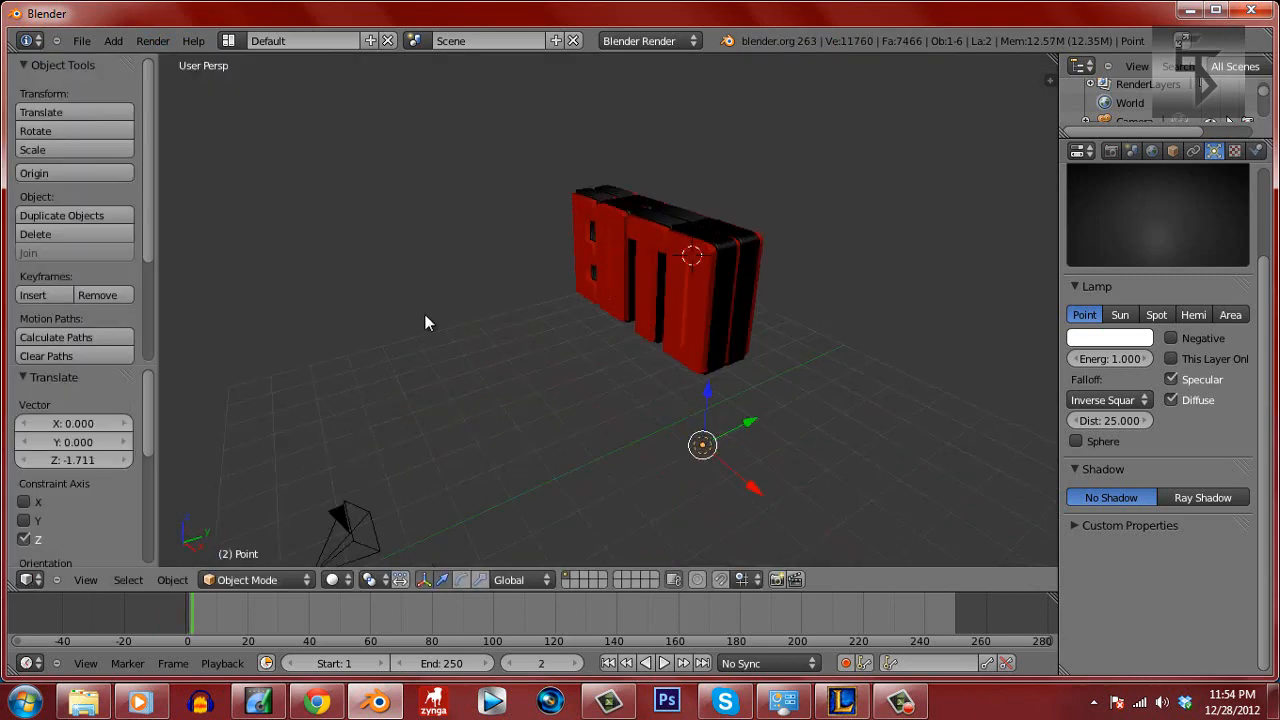
middle_click_drag(425, 322, 491, 337)
left_click(152, 41)
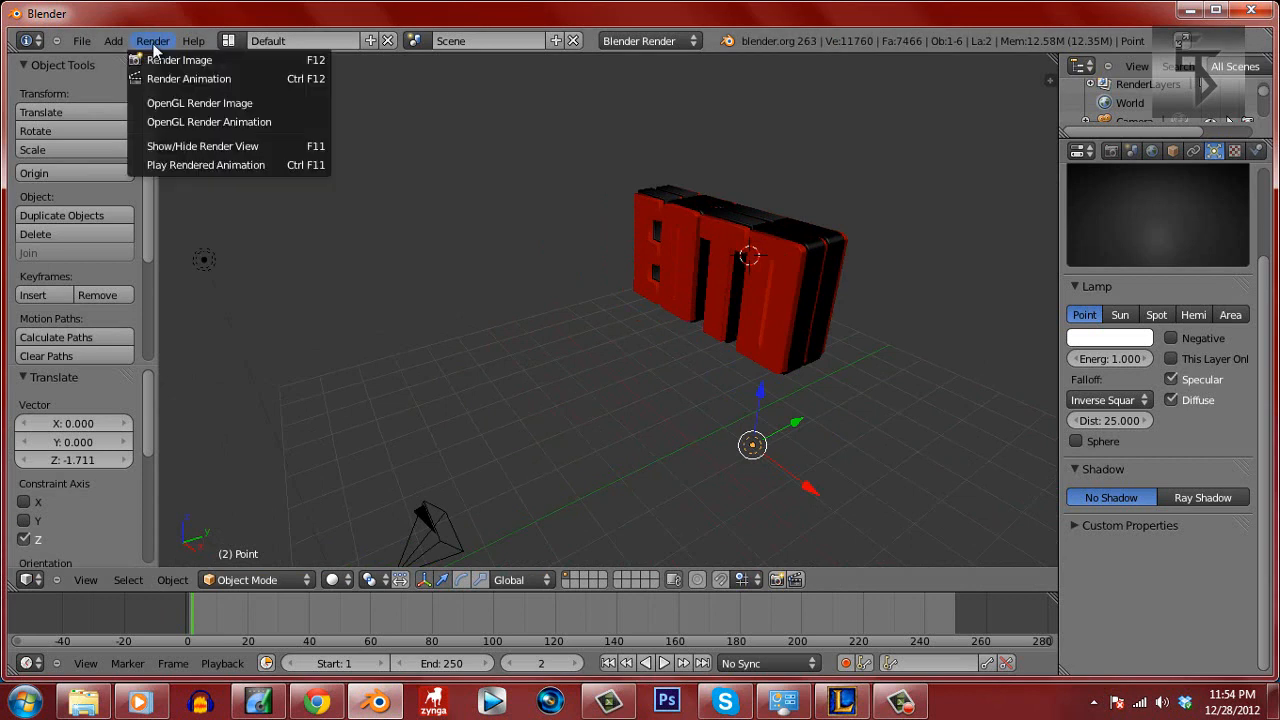
left_click(181, 59)
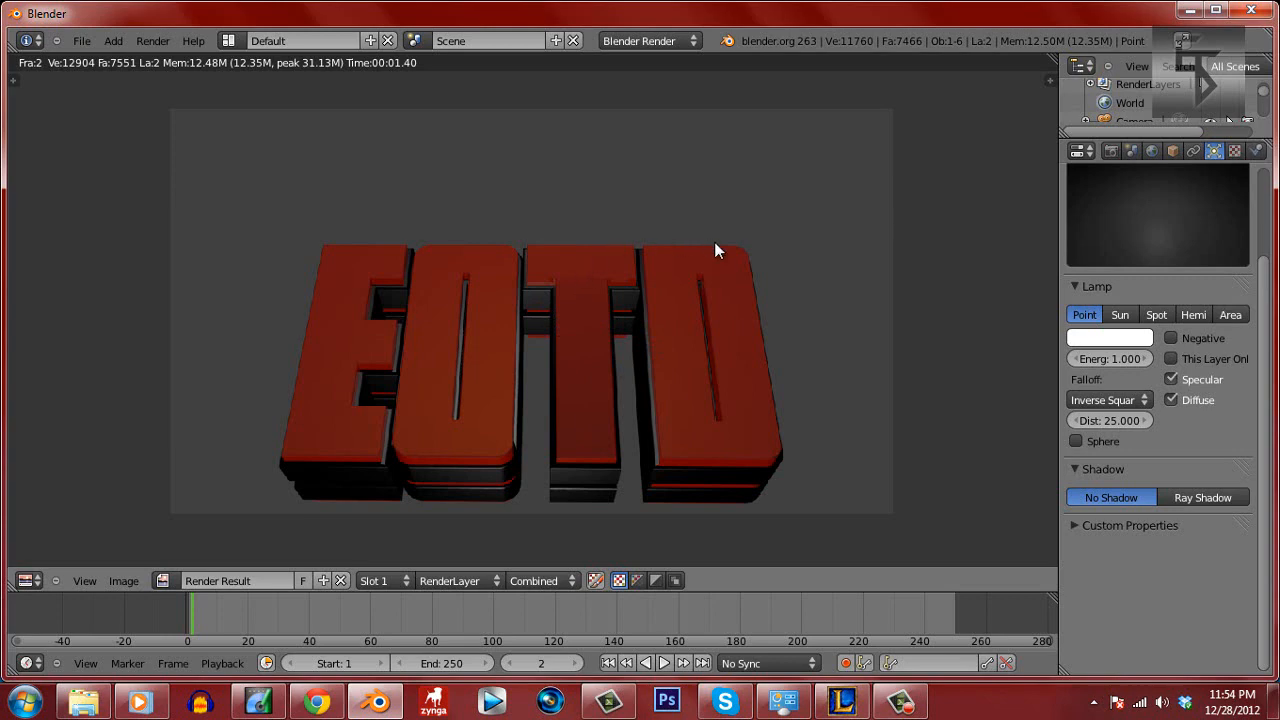
key("Escape")
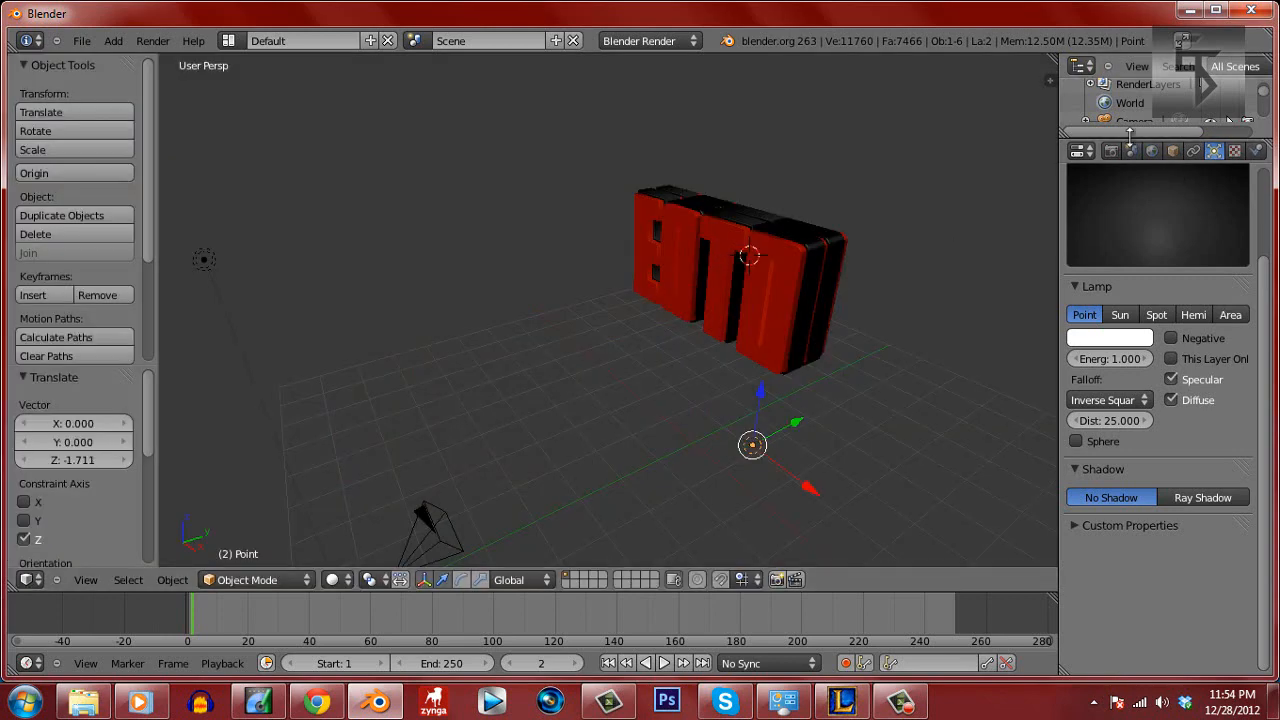
Set the red text's material to diffuse red about R 0.477, diffuse intensity 0.845 and specular intensity 0.000
right_click(781, 247)
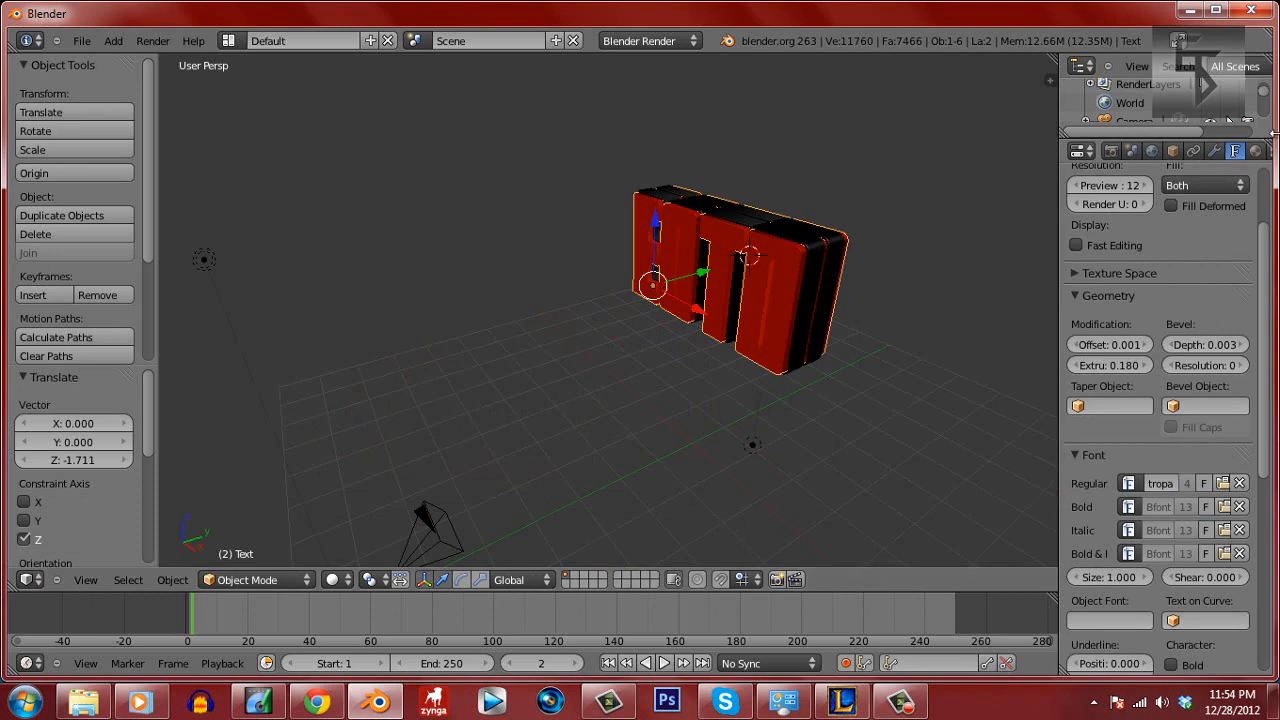
left_click(1256, 151)
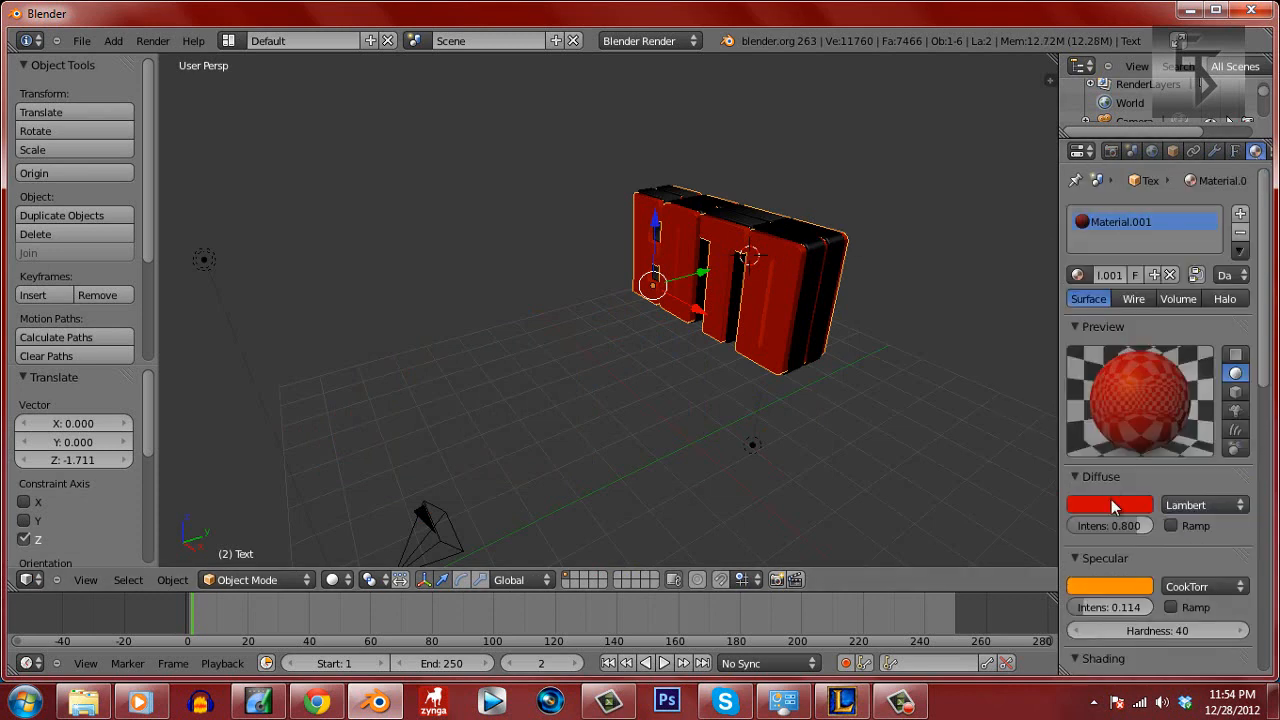
left_click_drag(1122, 525, 1126, 525)
left_click(1126, 505)
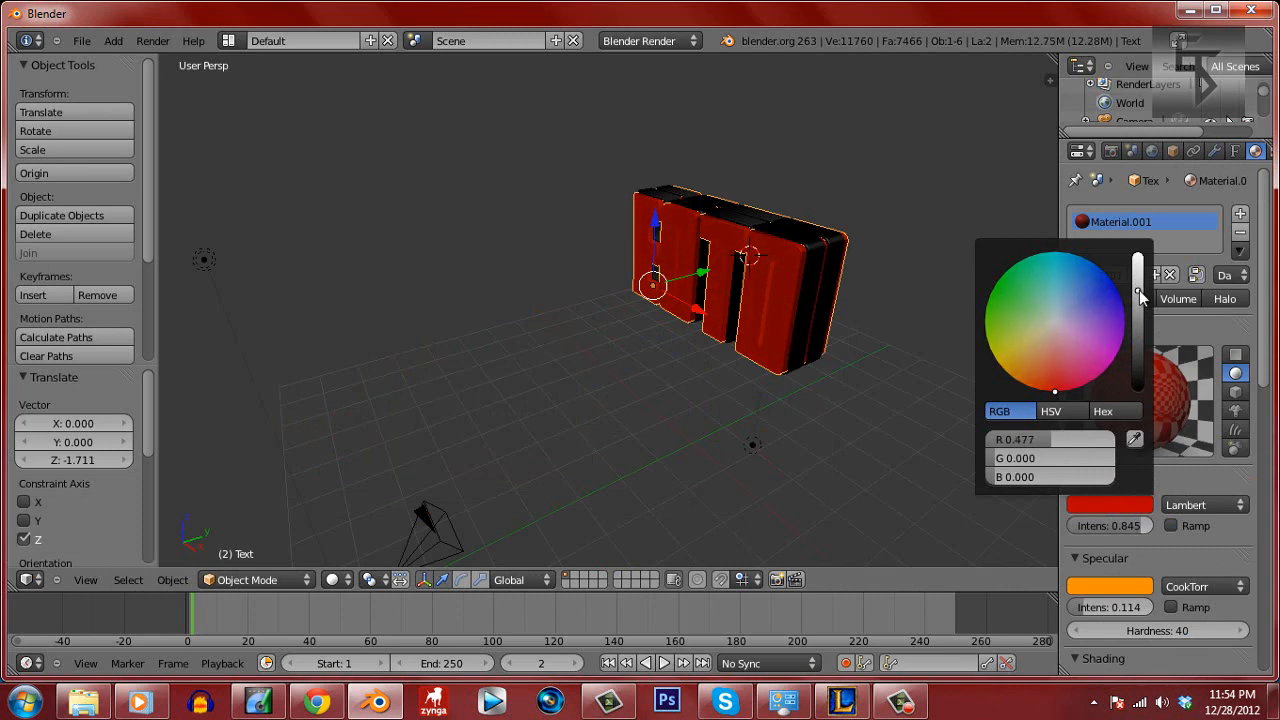
scroll(1189, 315, "down", 3)
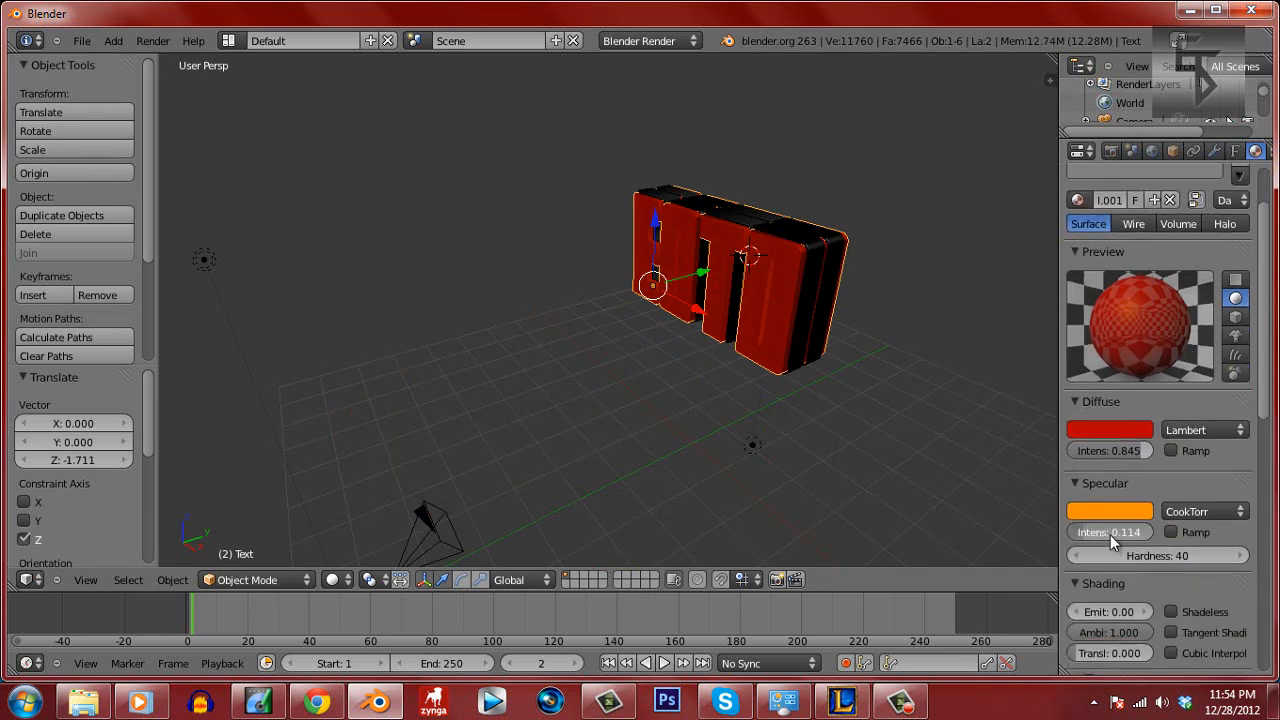
left_click_drag(1110, 535, 1052, 533)
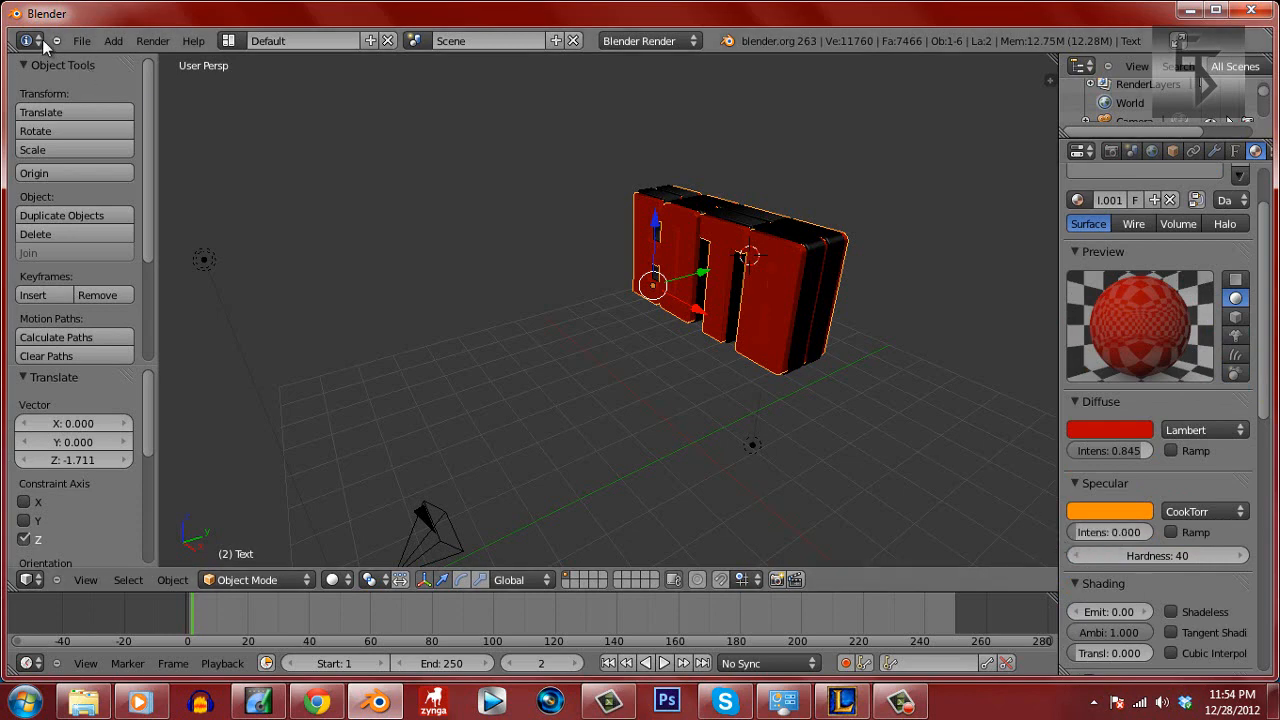
Render the image to check the red text's adjusted material, and return to the 3D view
left_click(157, 46)
left_click(158, 61)
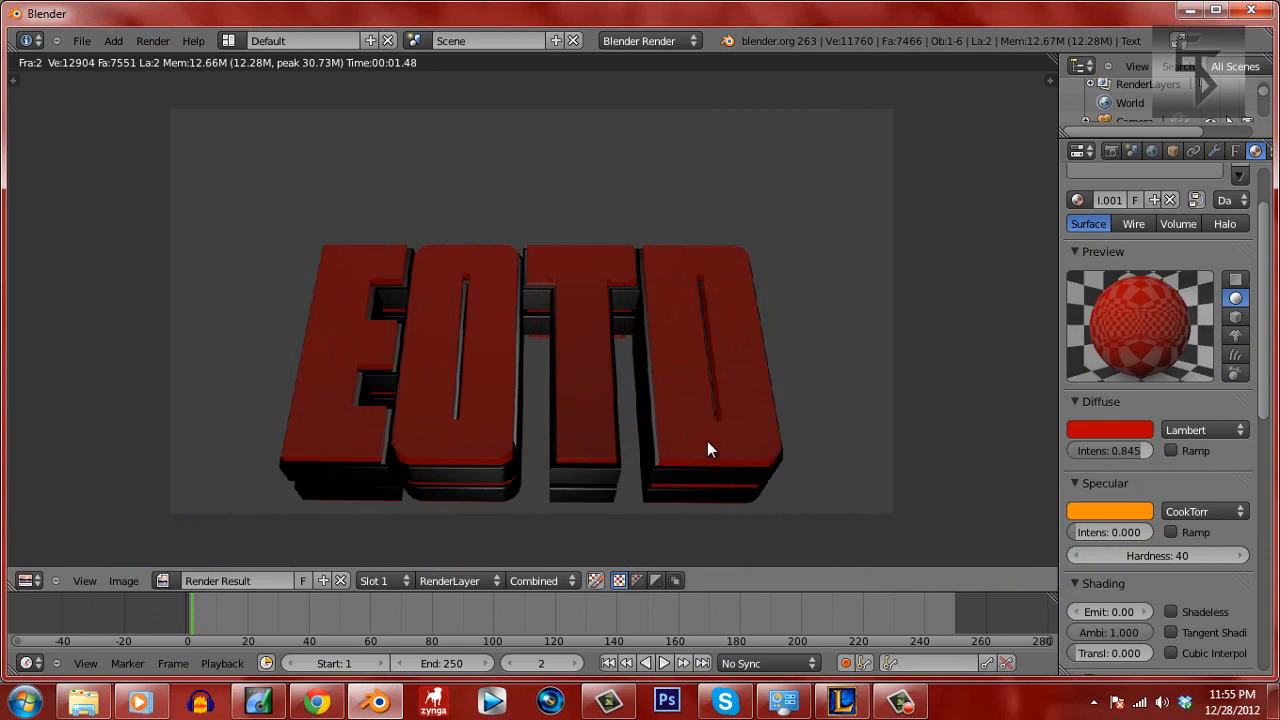
key("Escape")
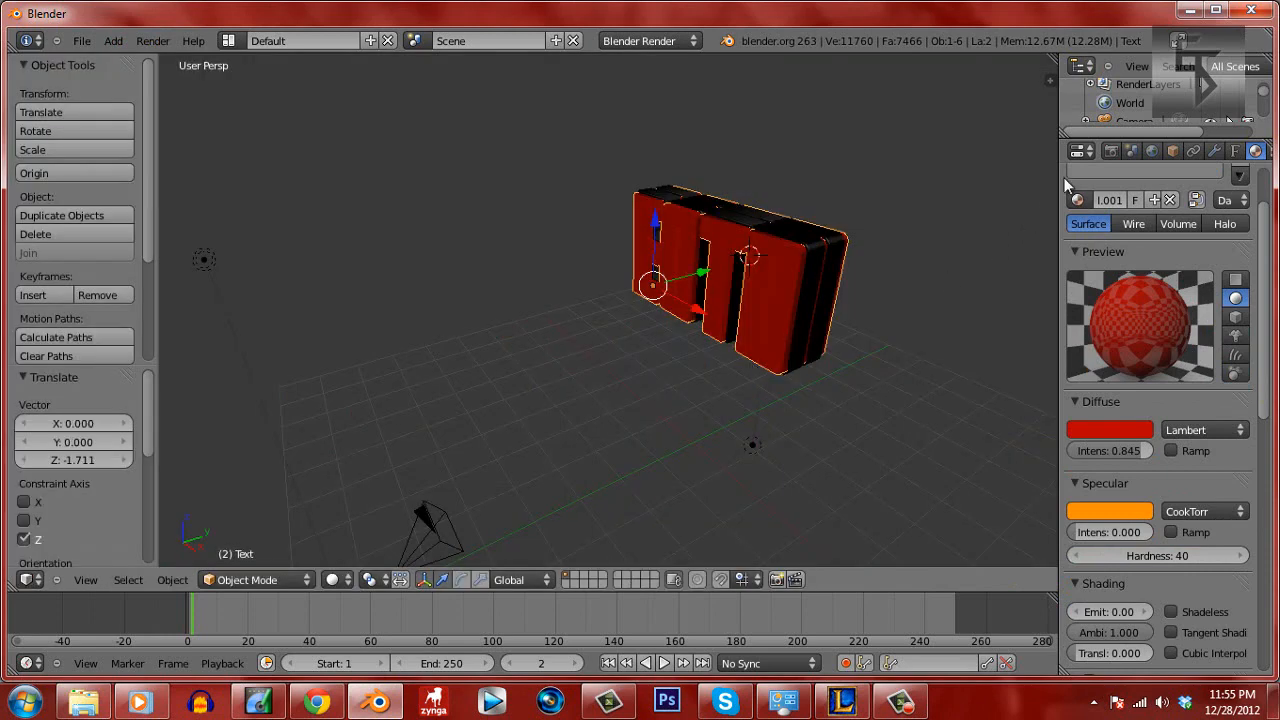
Set the world's horizon colour to white (R 1.000, G 1.000, B 1.000)
left_click(1110, 151)
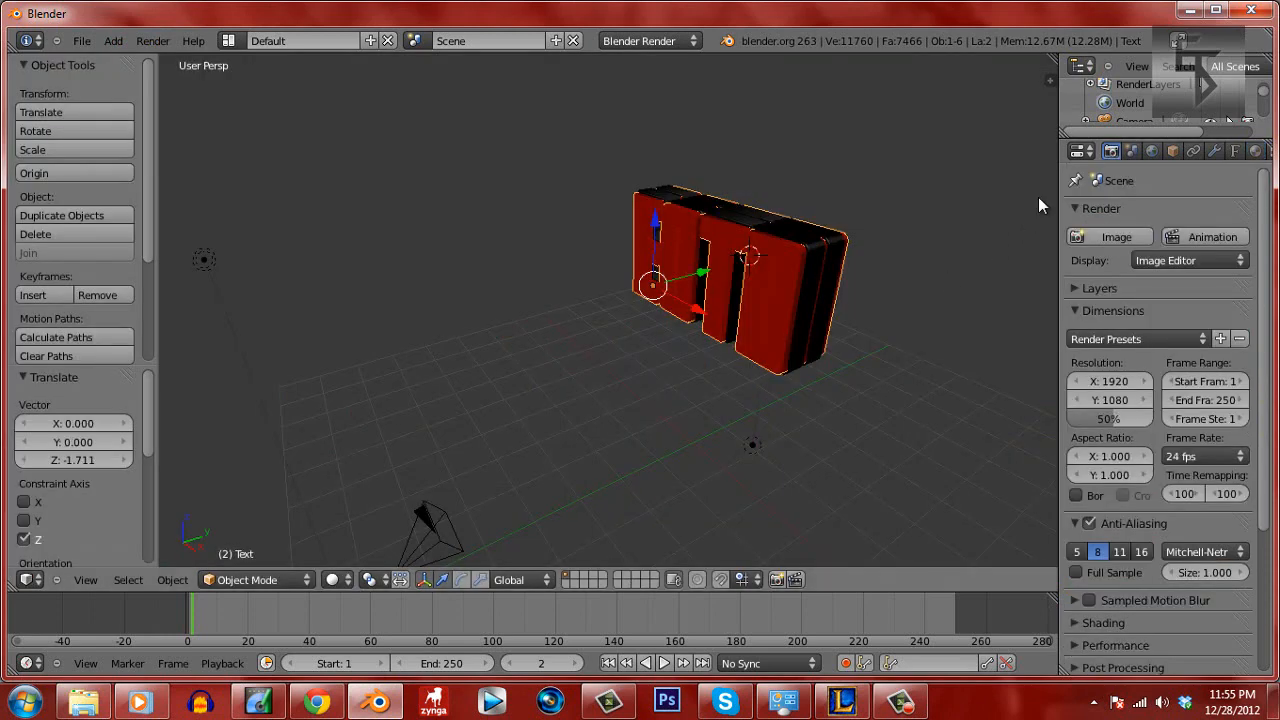
left_click(1152, 151)
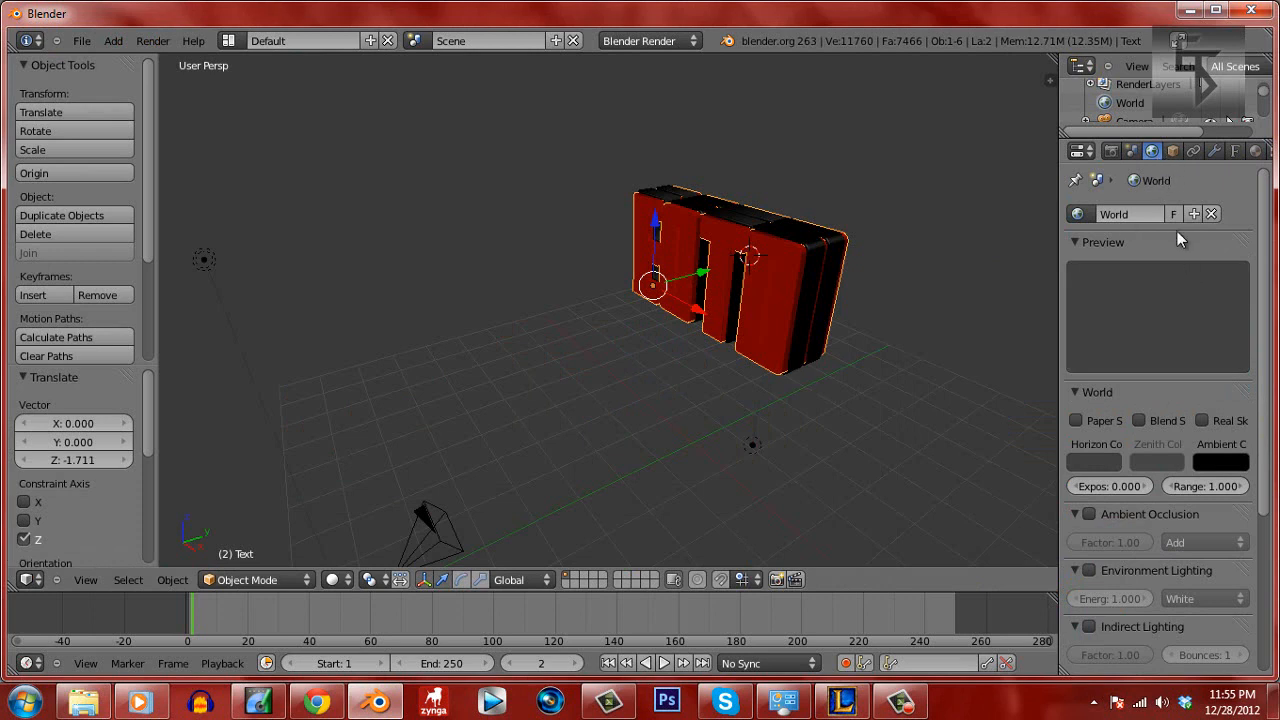
left_click(1103, 458)
left_click_drag(1104, 317, 1105, 214)
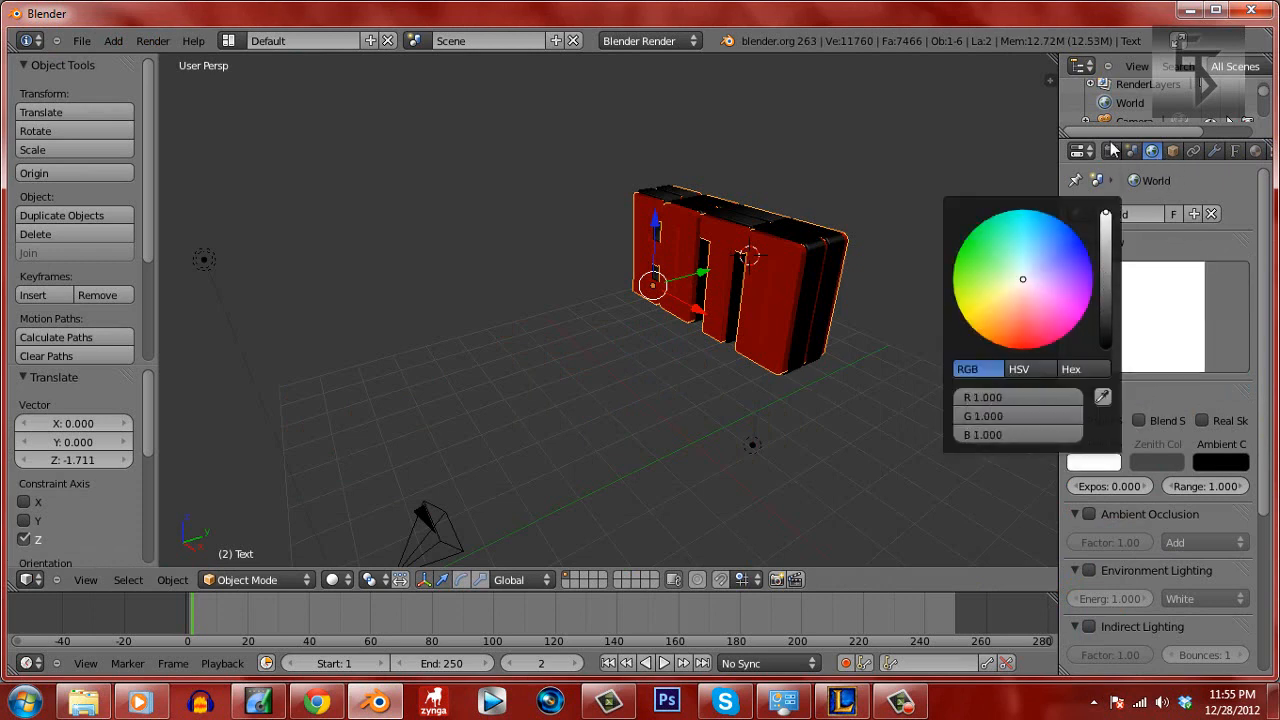
Render the image to check the text against the white world background, and return to the 3D view
left_click(155, 41)
left_click(170, 60)
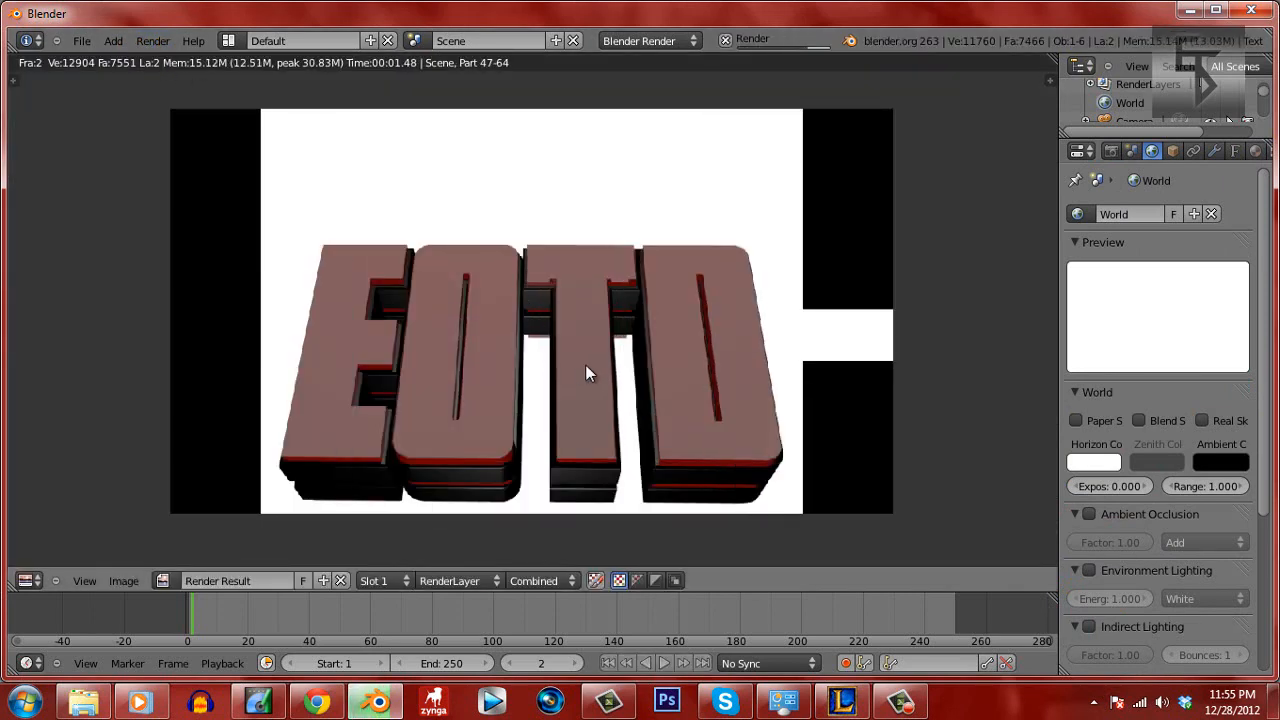
key("Escape")
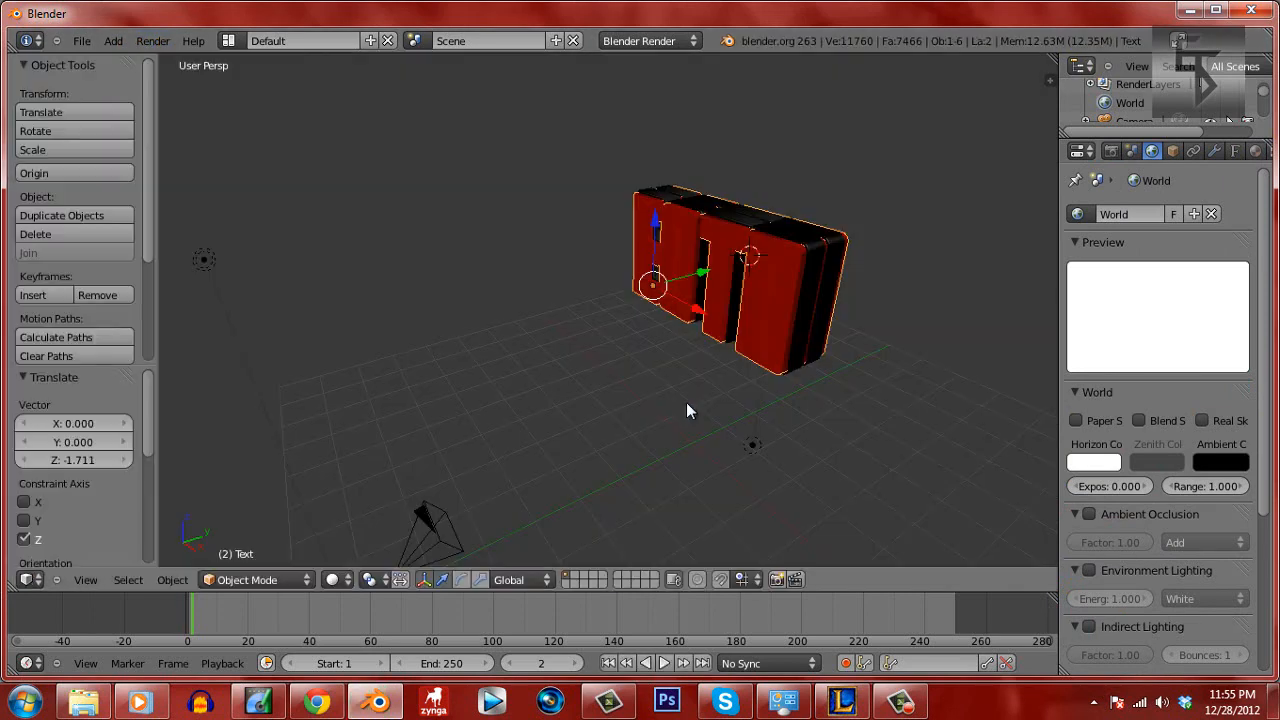
Set the world's horizon colour to black (R 0.000, G 0.000, B 0.000) and render the image to check it
left_click(1100, 463)
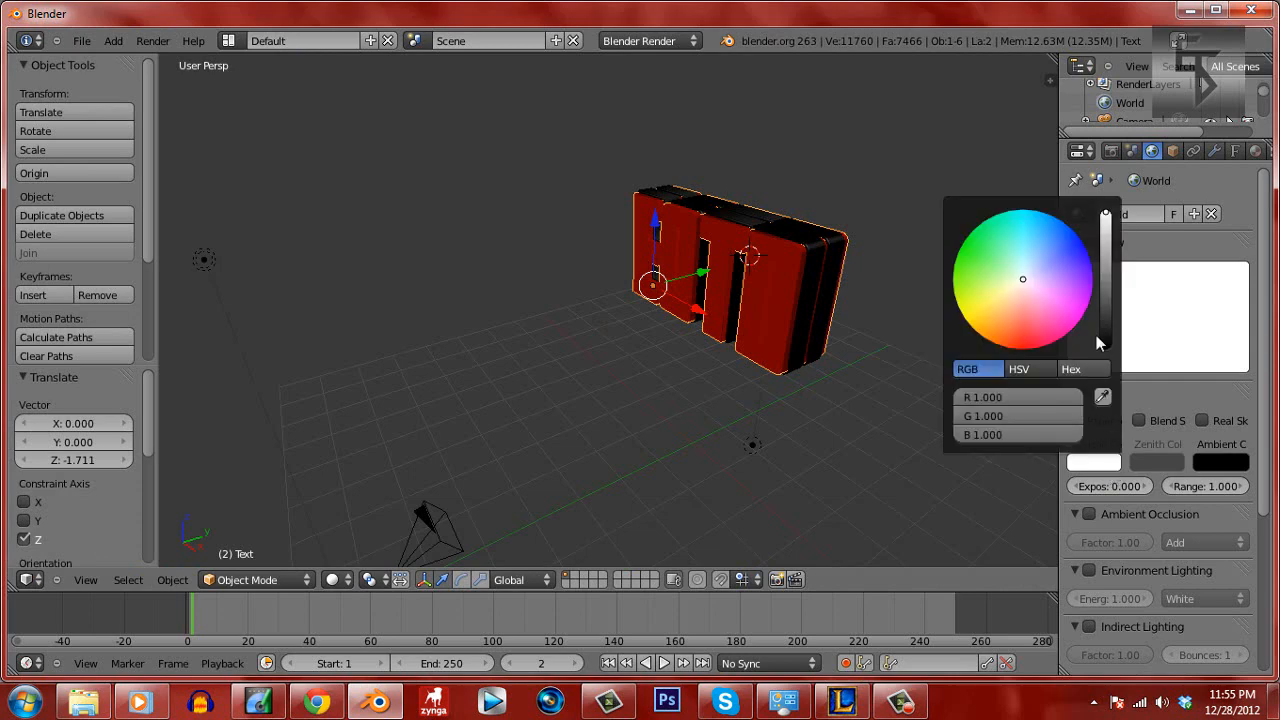
left_click_drag(1104, 232, 1102, 434)
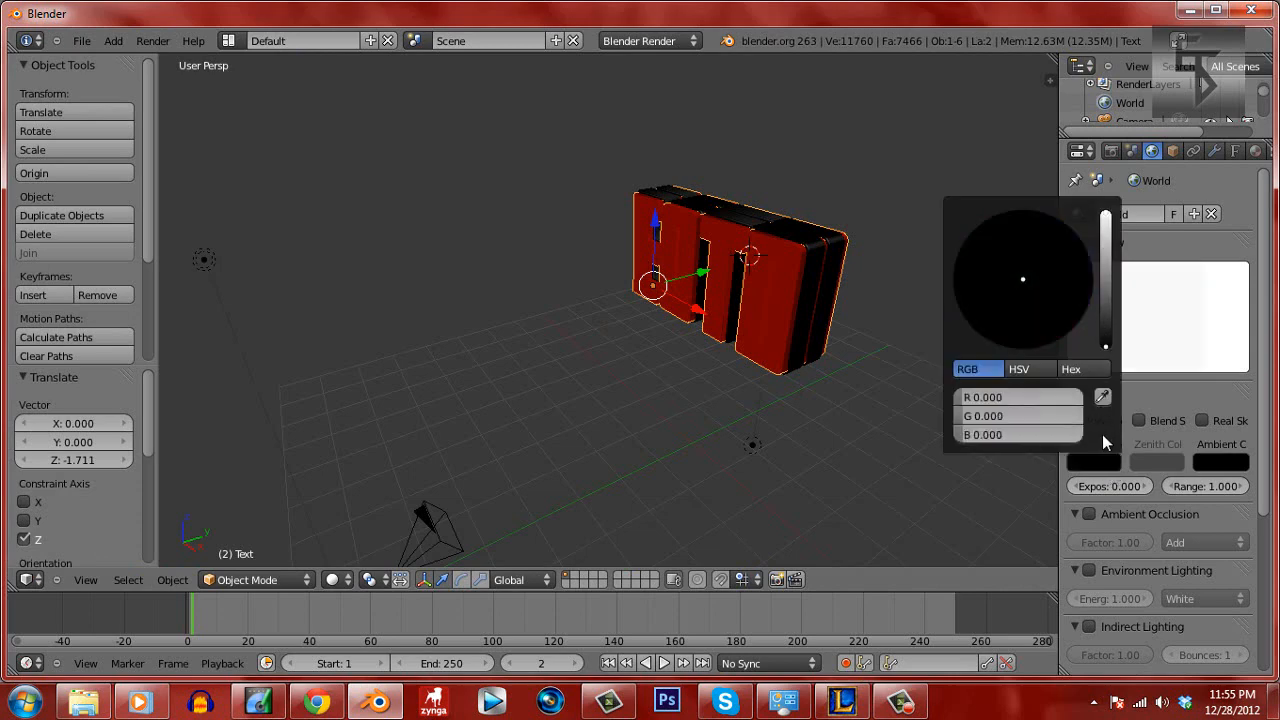
left_click(152, 40)
left_click(165, 57)
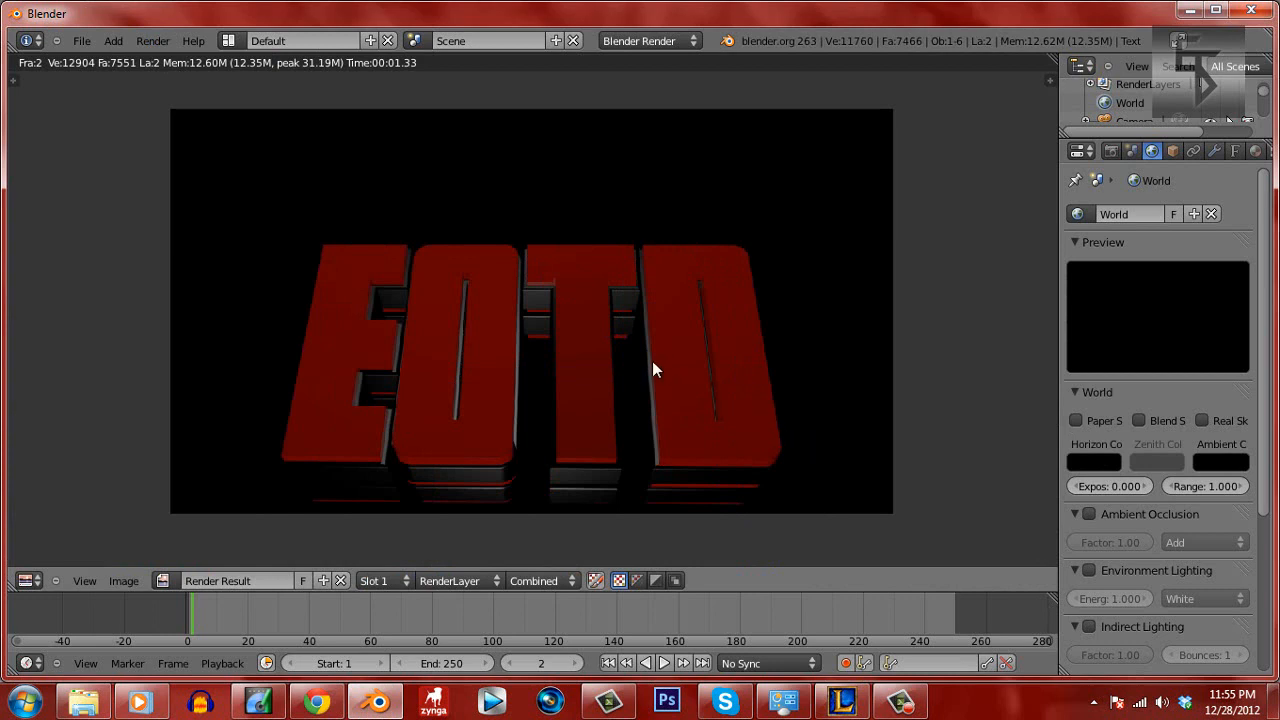
key("Escape")
Lighten the world's horizon colour to a very dark grey just above black, and render the image to check it
left_click(1094, 461)
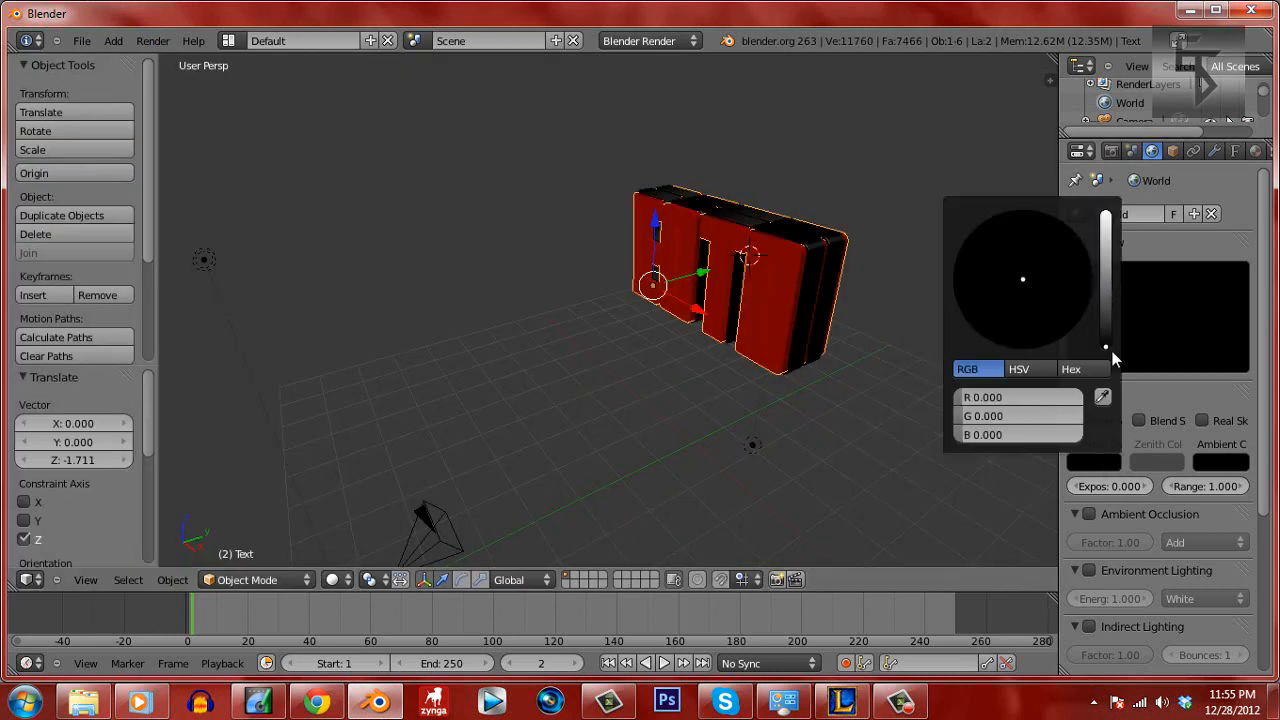
left_click_drag(1106, 345, 1109, 344)
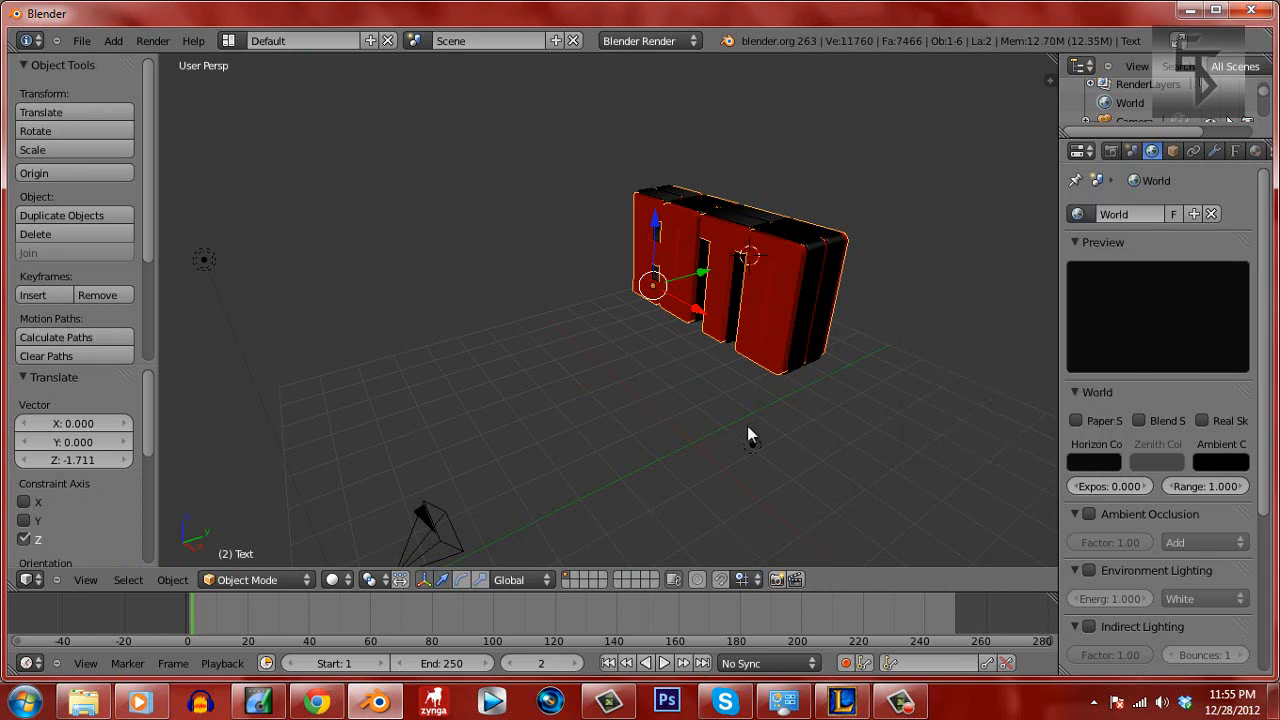
left_click(150, 40)
left_click(176, 54)
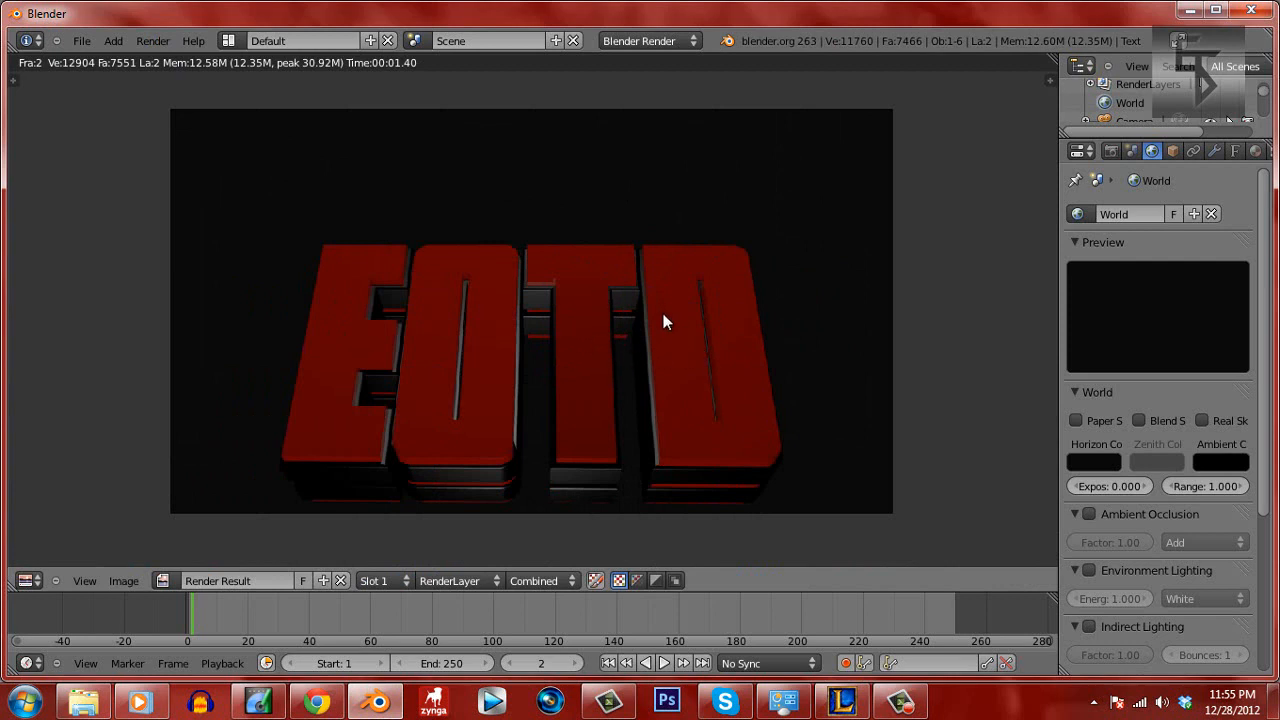
key("Escape")
Insert a LocRotScale keyframe for the selected EOTO text at frame 1
scroll(802, 317, "down", 6)
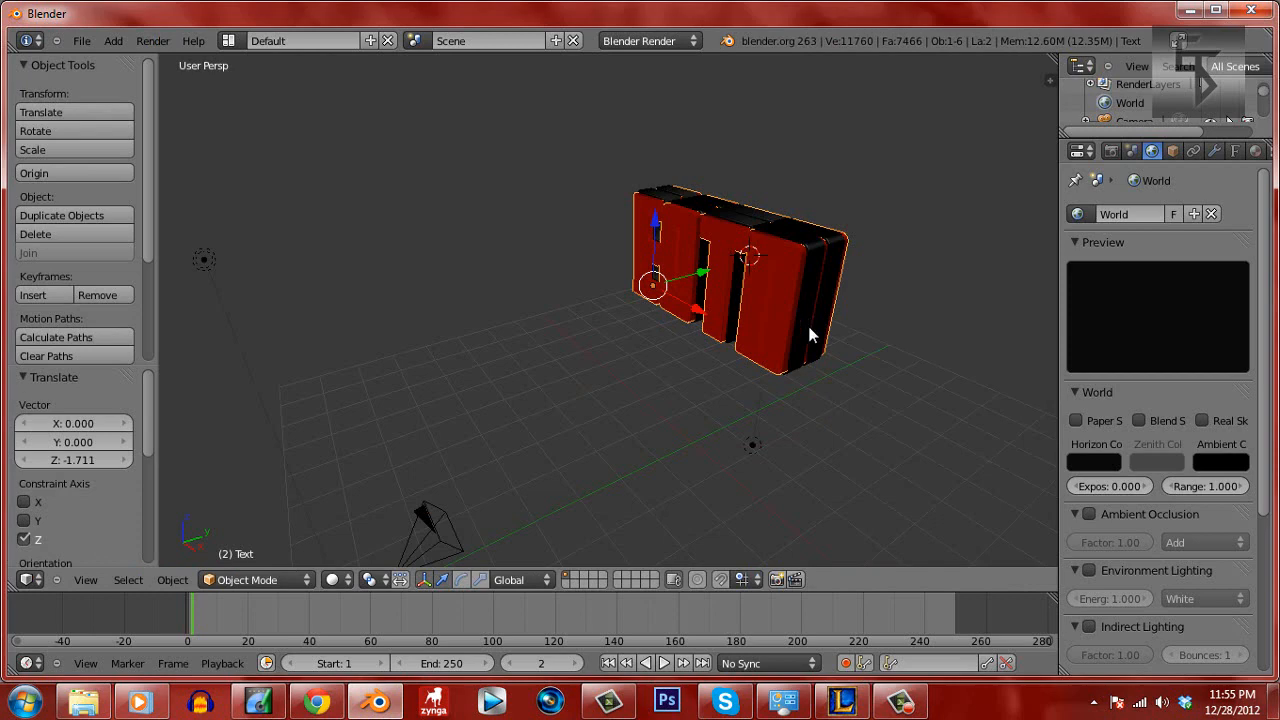
scroll(815, 336, "up", 6)
key("KP_4")
key("KP_4")
key("KP_4")
key("KP_4")
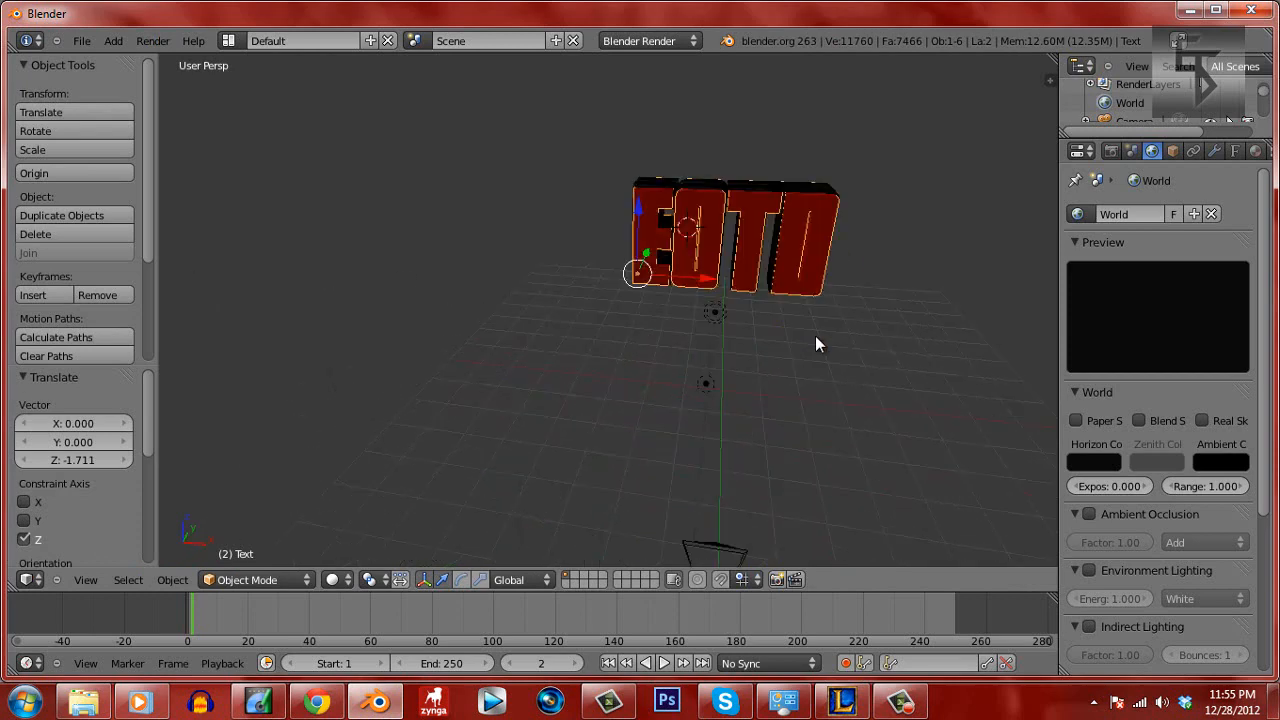
left_click(1109, 151)
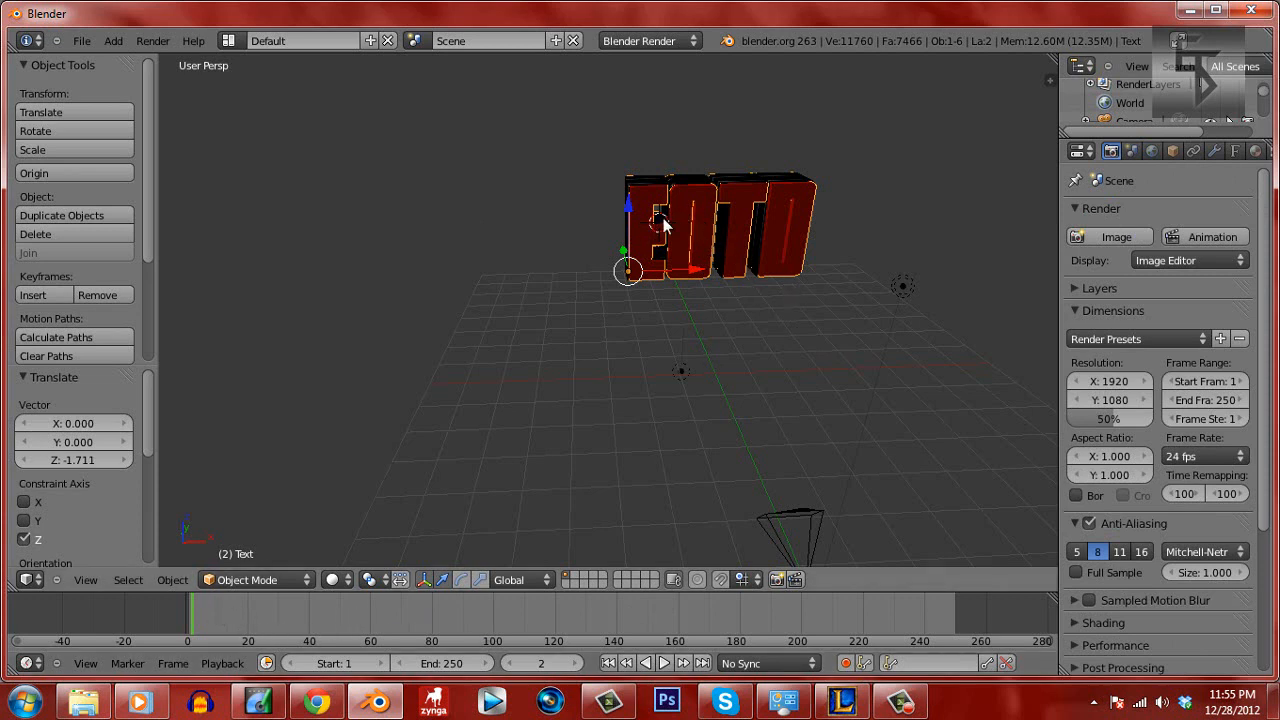
left_click(190, 612)
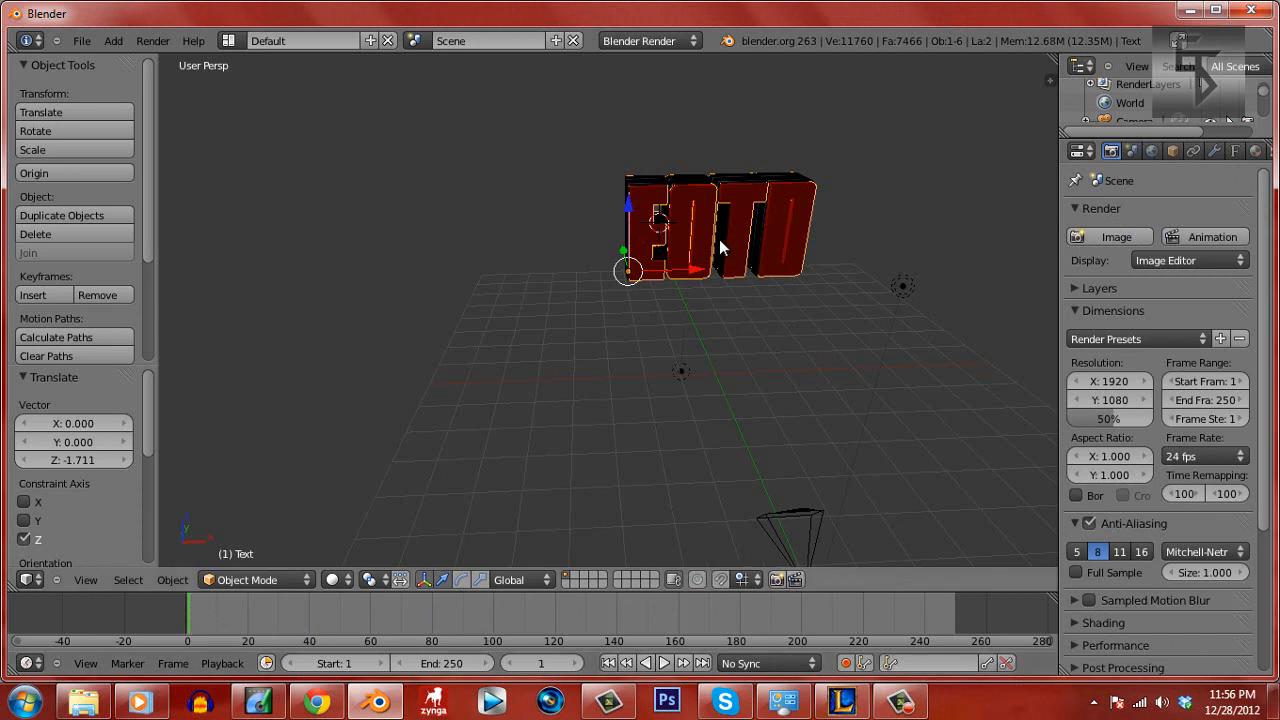
key("i")
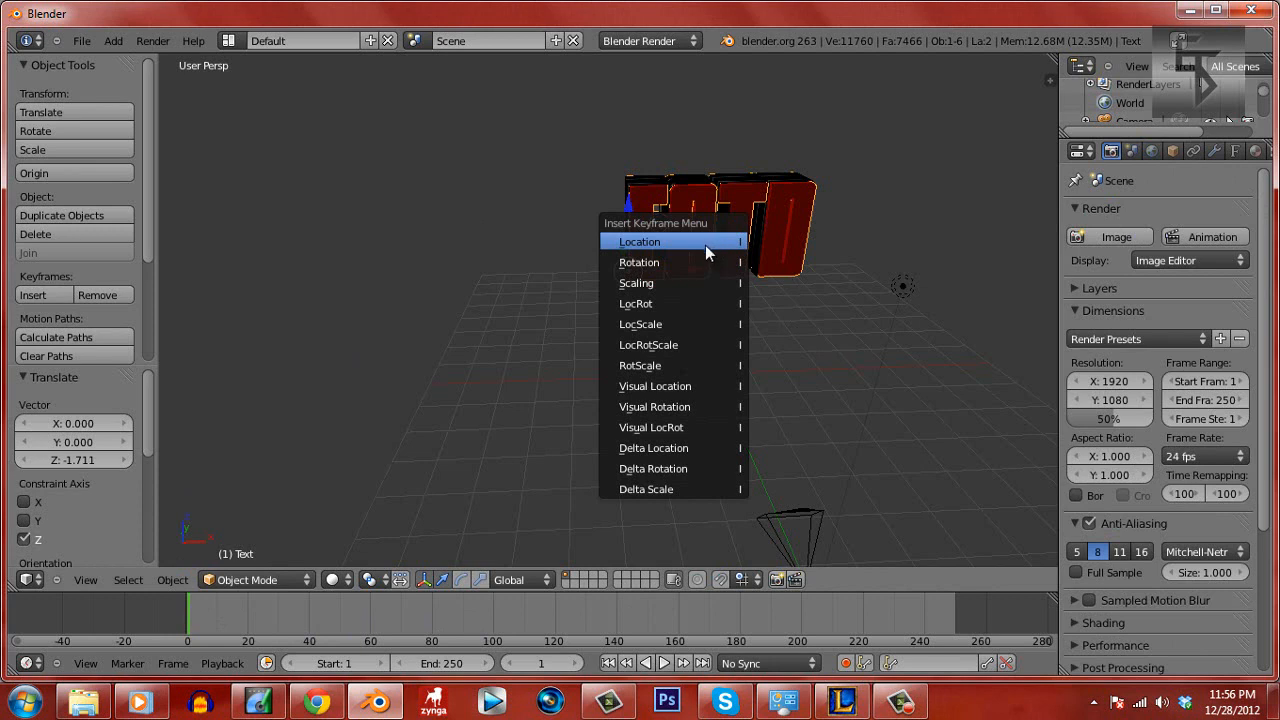
left_click(694, 344)
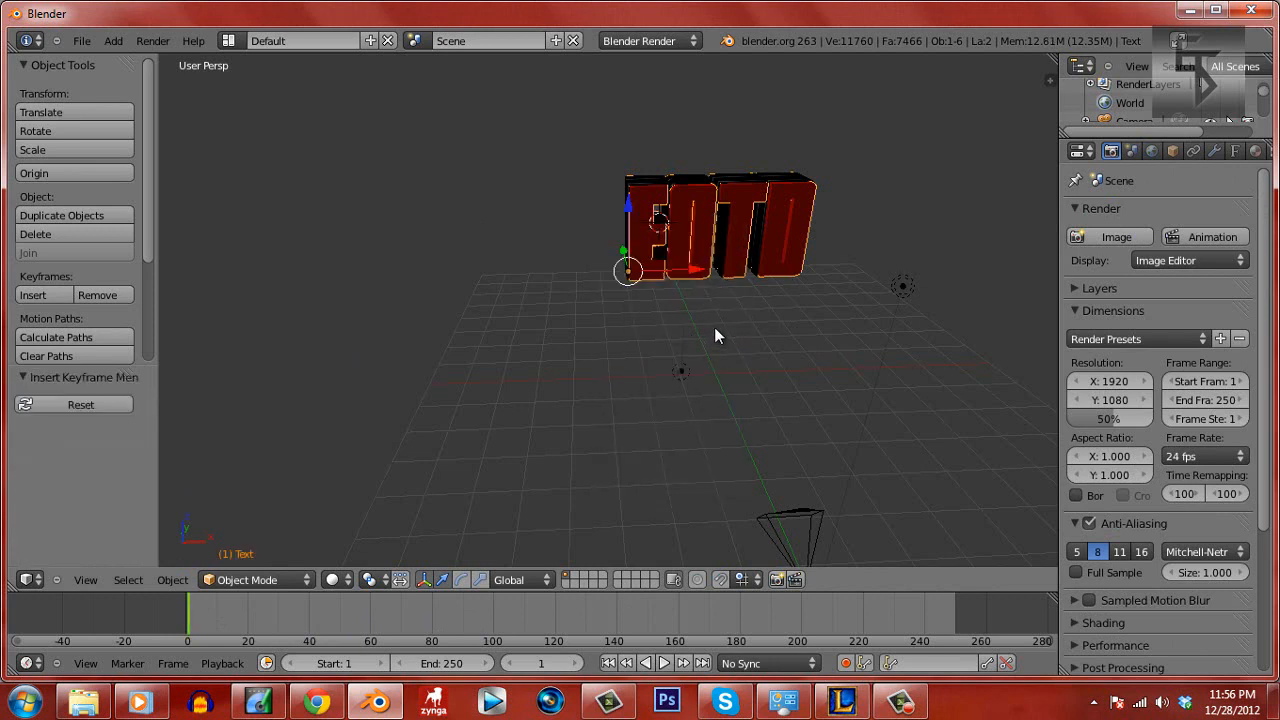
Set the animation's end frame to 1 and the render's anti-aliasing samples to 16
mouse_move(445, 663)
left_mouse_down()
mouse_move(313, 675)
mouse_move(480, 675)
left_mouse_up()
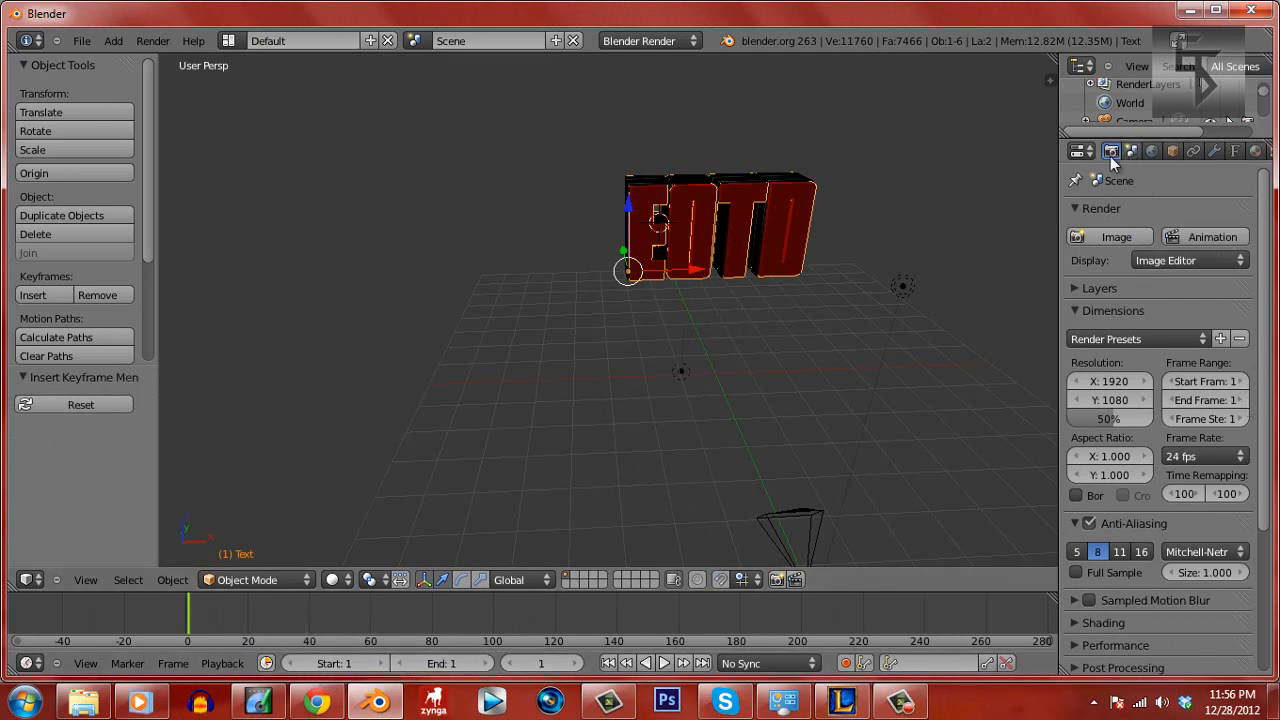
scroll(1248, 528, "down", 5)
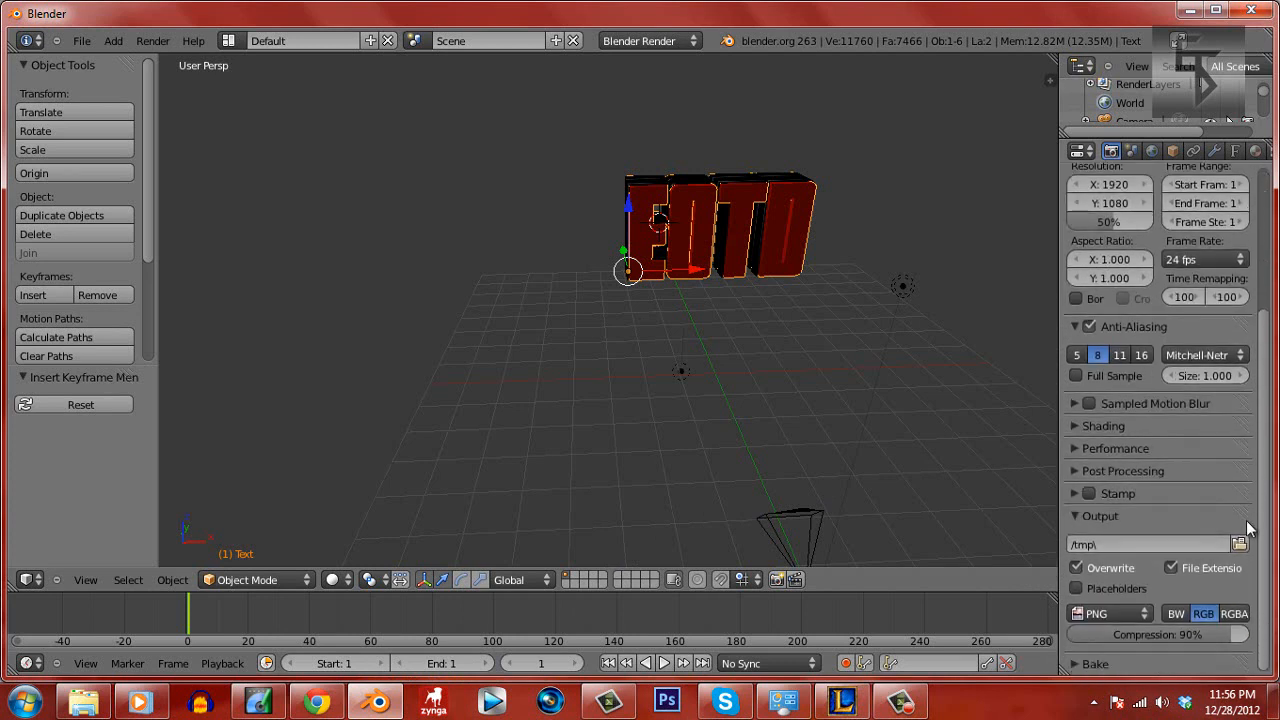
left_click(1141, 355)
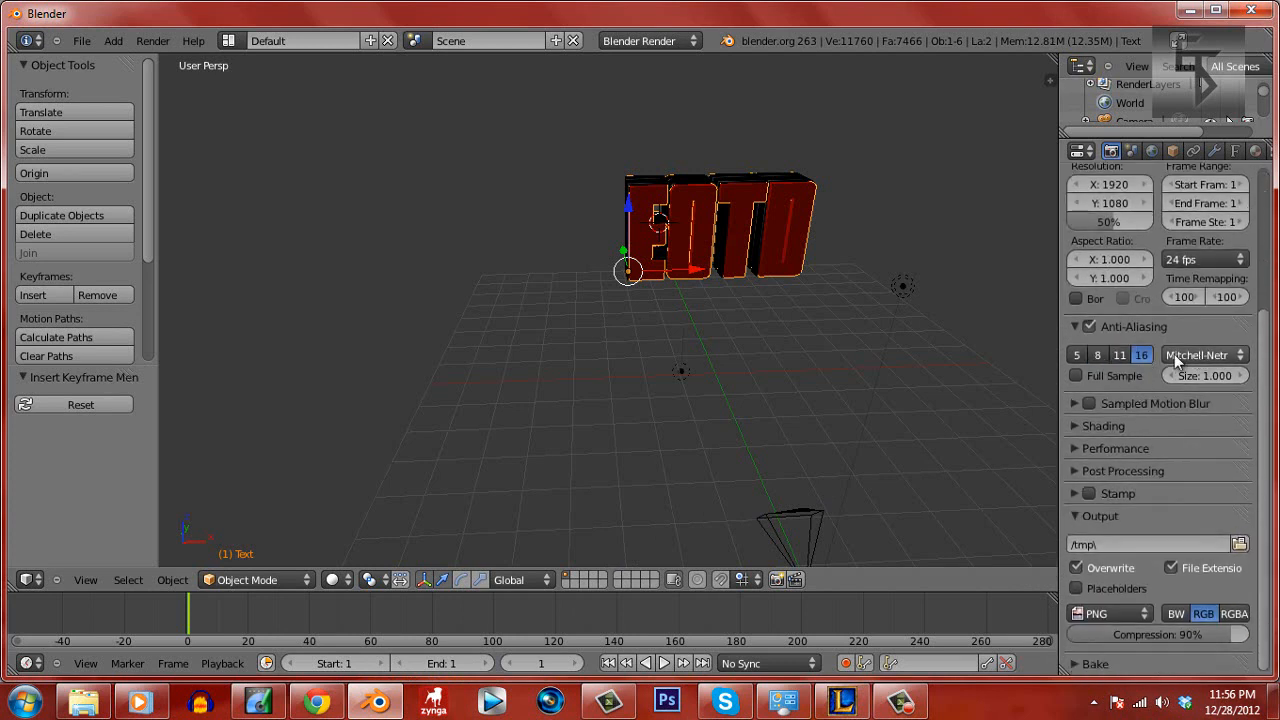
Set the render output to PNG format with RGBA colour and 50% compression
left_click(1100, 613)
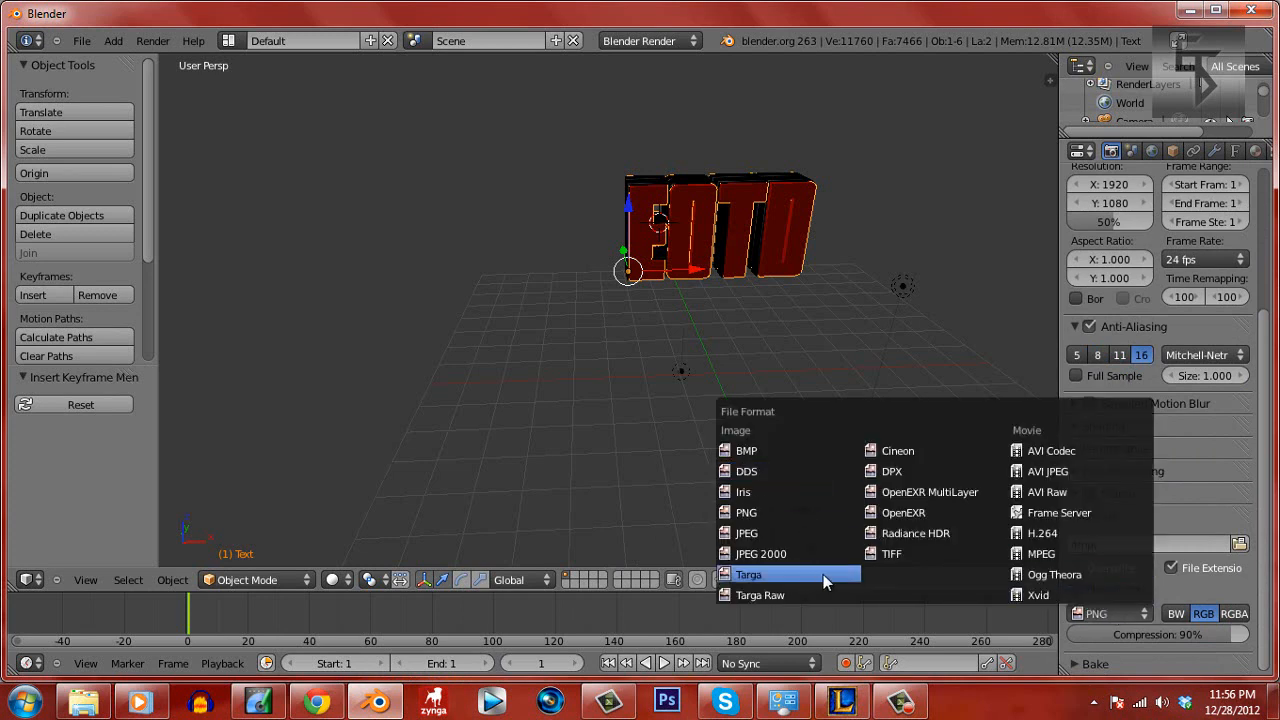
left_click(783, 511)
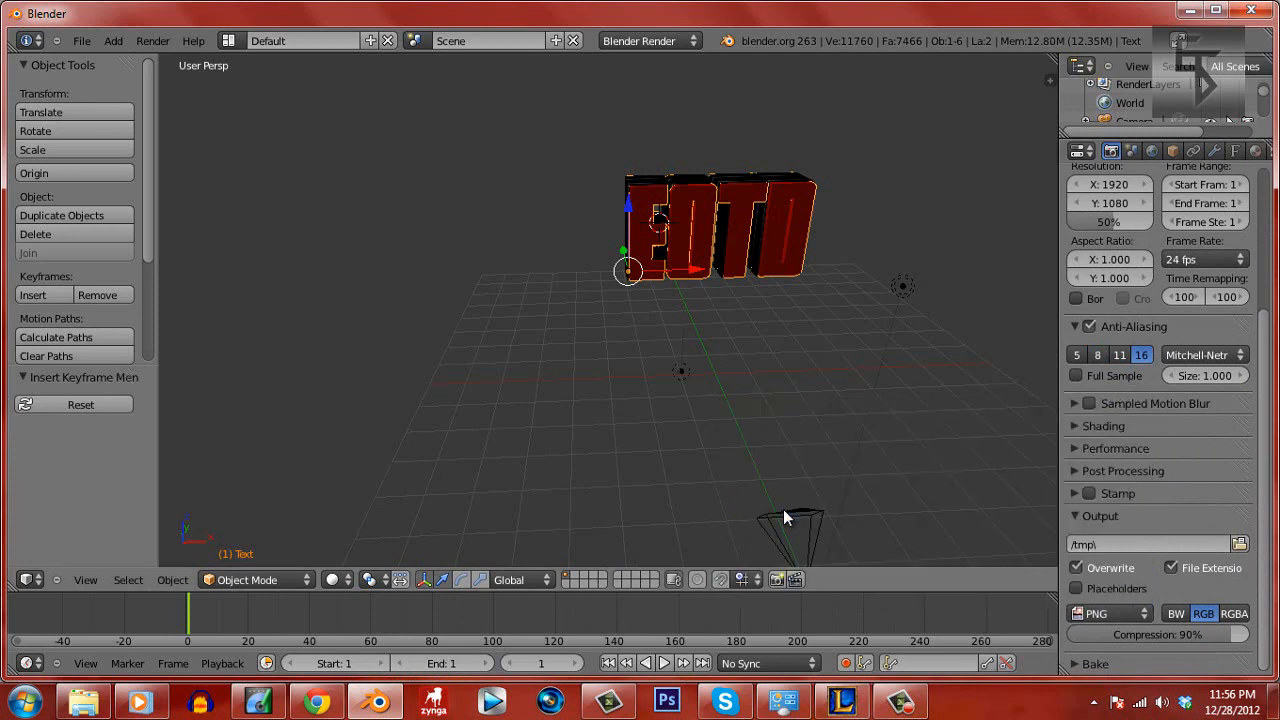
left_click(1233, 616)
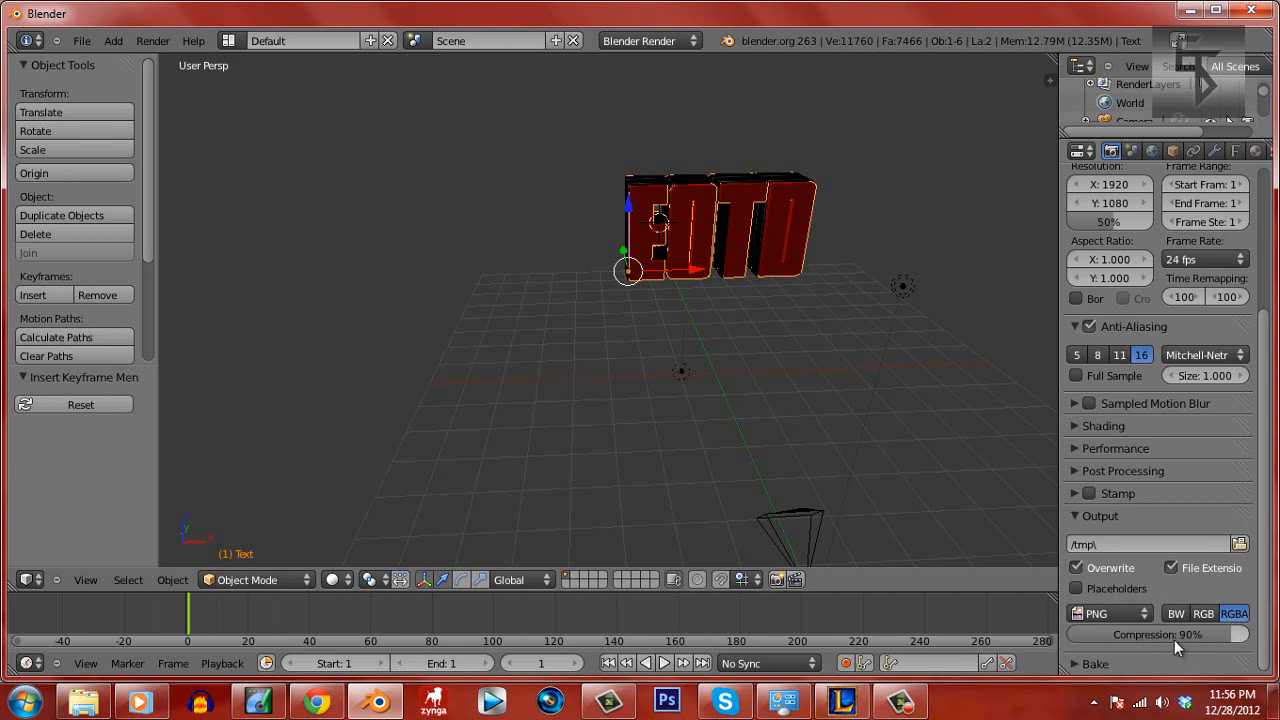
left_click_drag(1204, 635, 1137, 630)
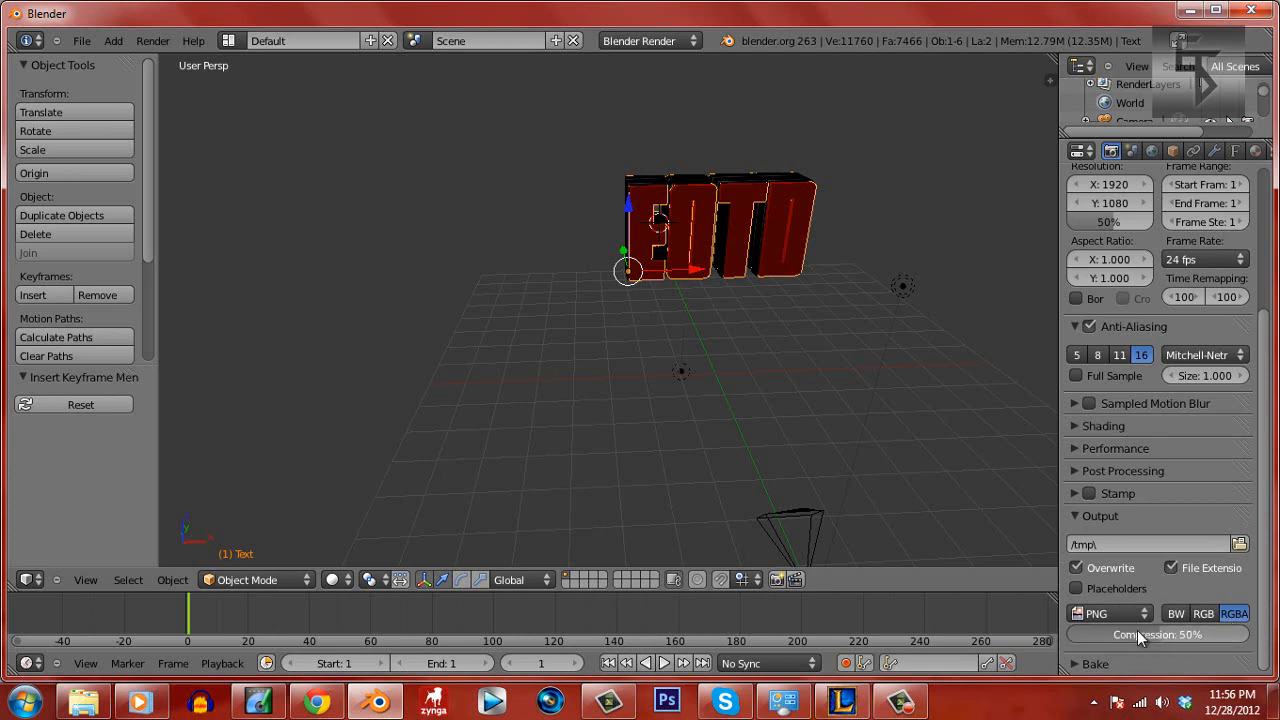
Set the render output folder to PhotoF inside the user's folder on drive C, and render the animation
left_click(1239, 544)
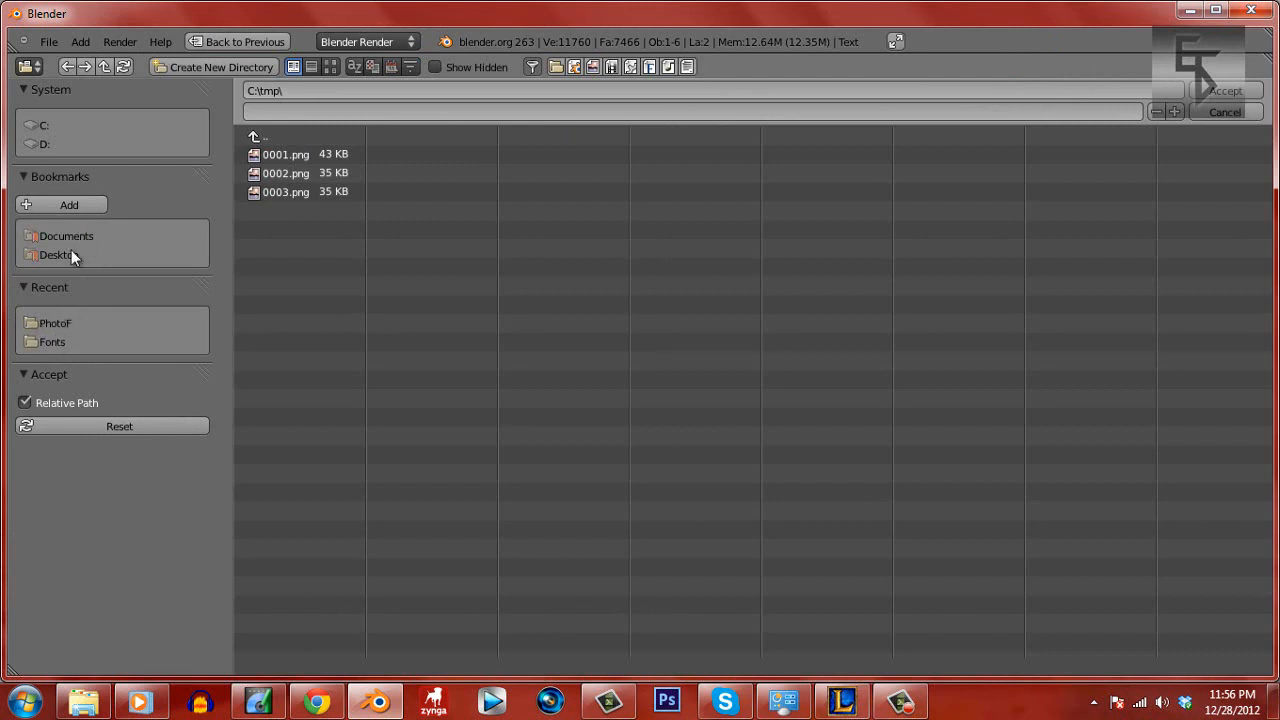
left_click(44, 125)
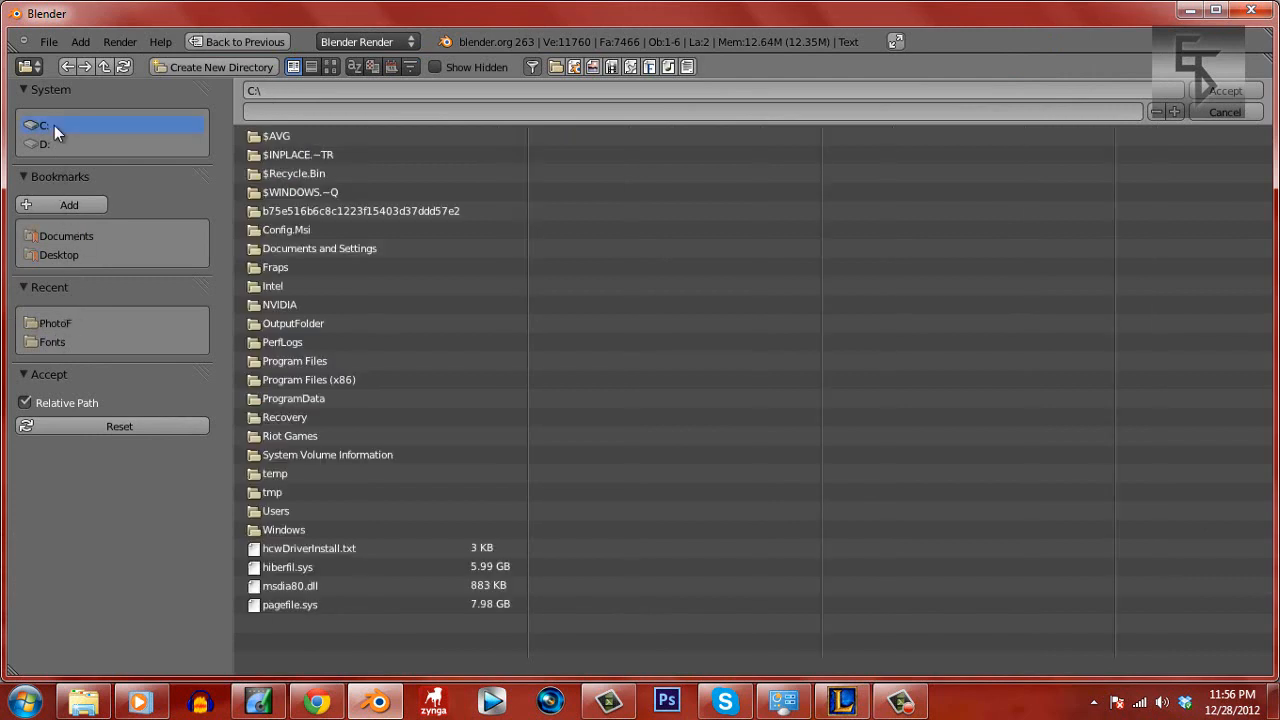
left_click(304, 511)
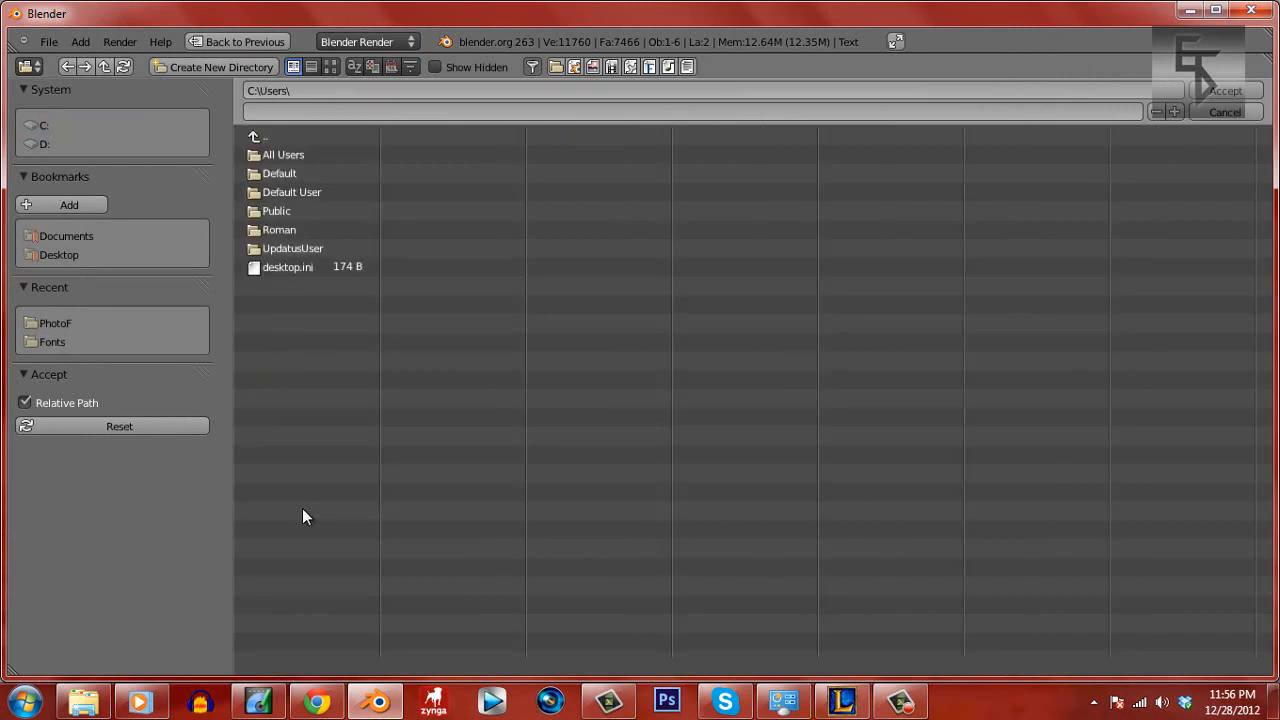
left_click(290, 229)
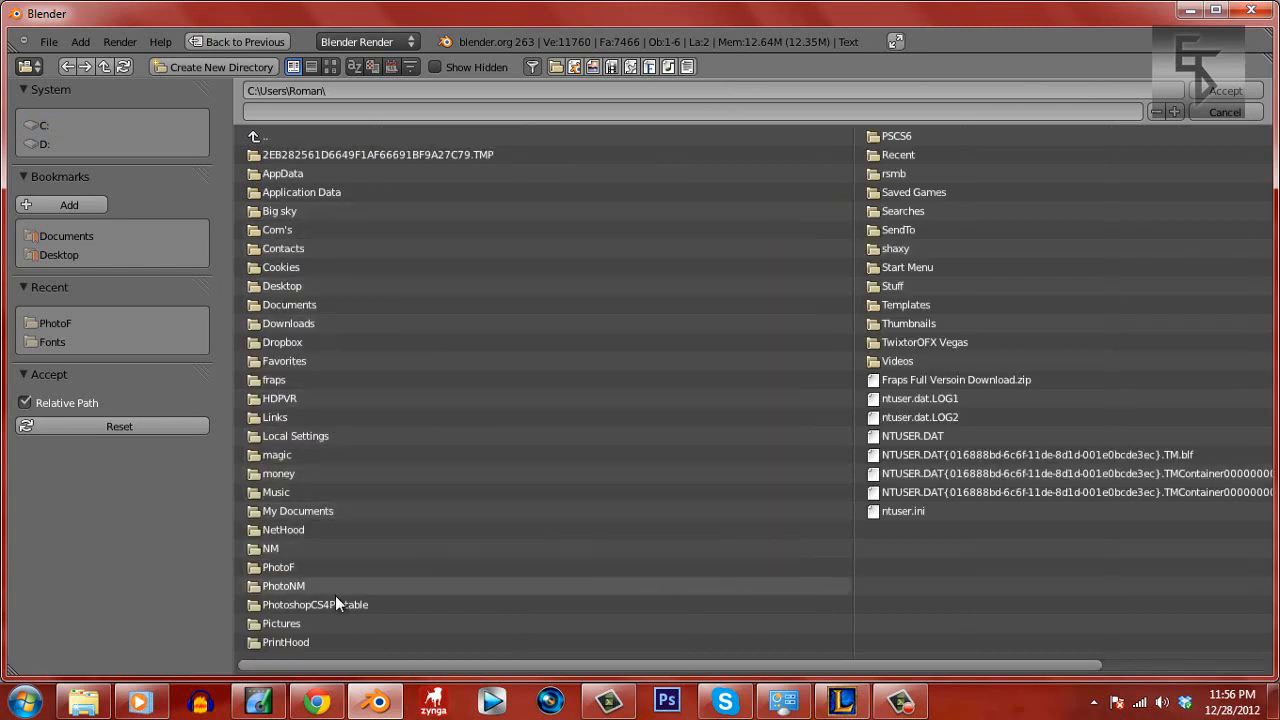
left_click(332, 569)
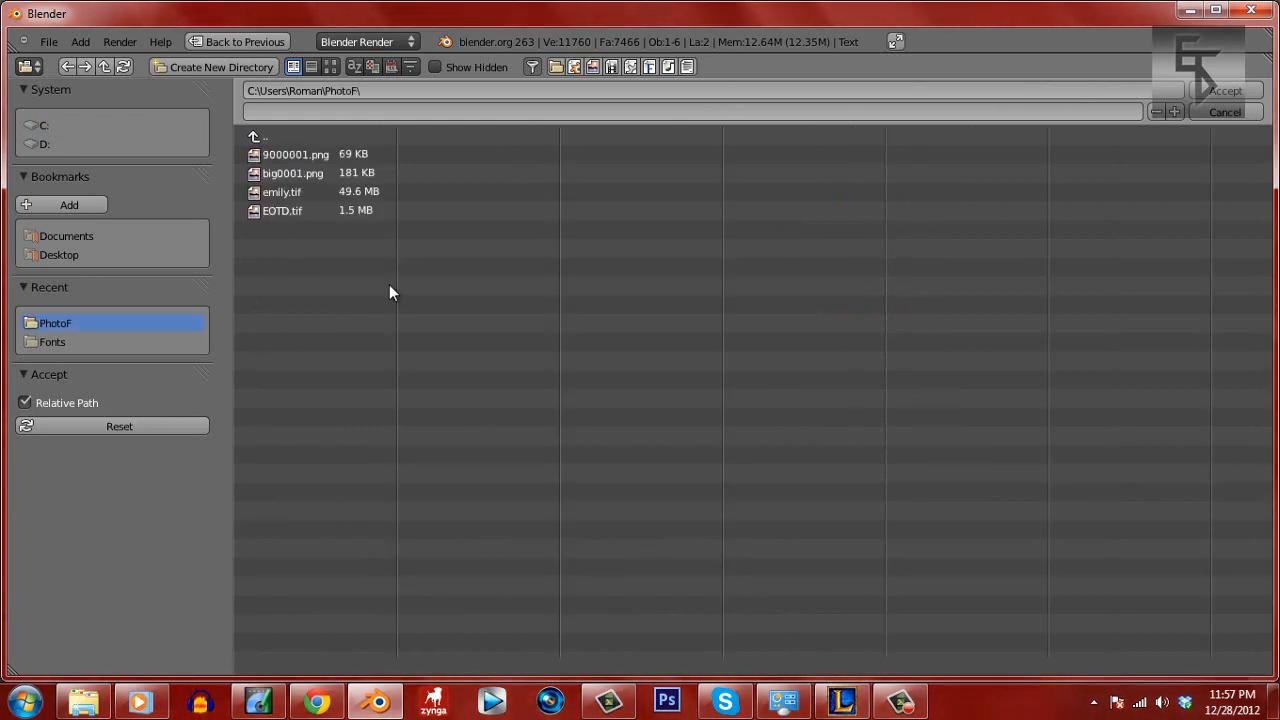
left_click(1222, 90)
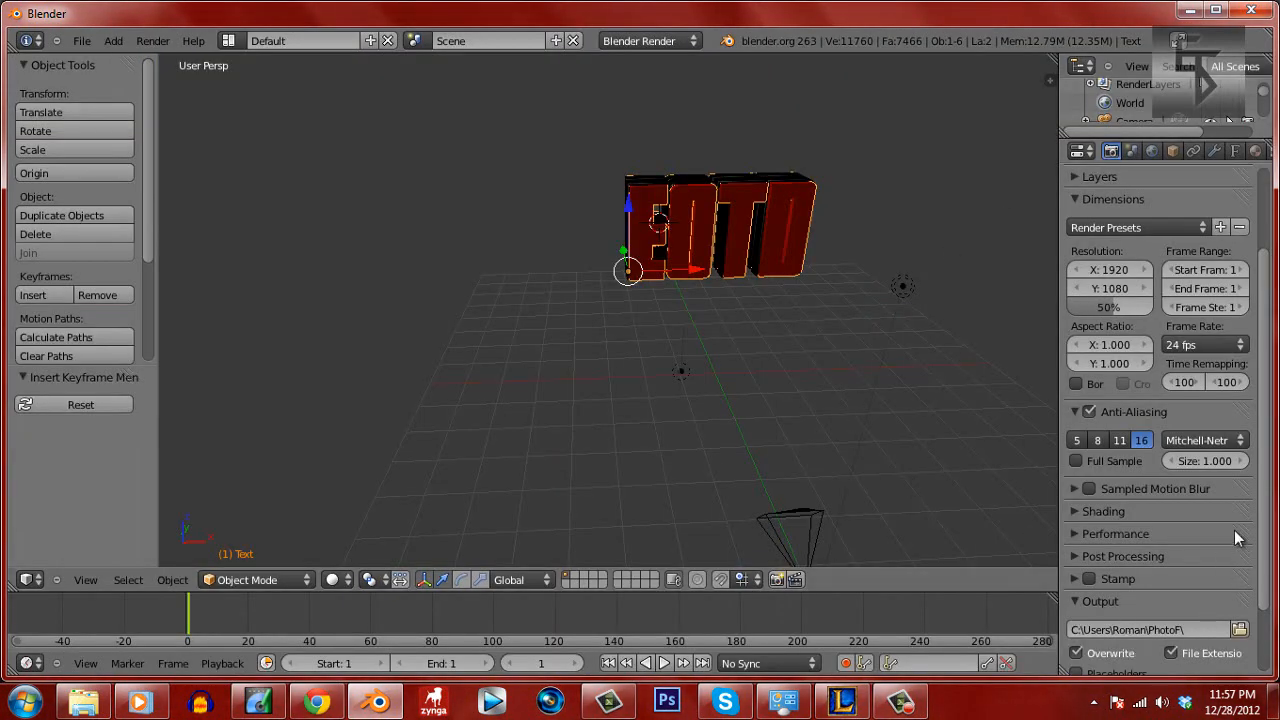
scroll(1270, 300, "up", 3)
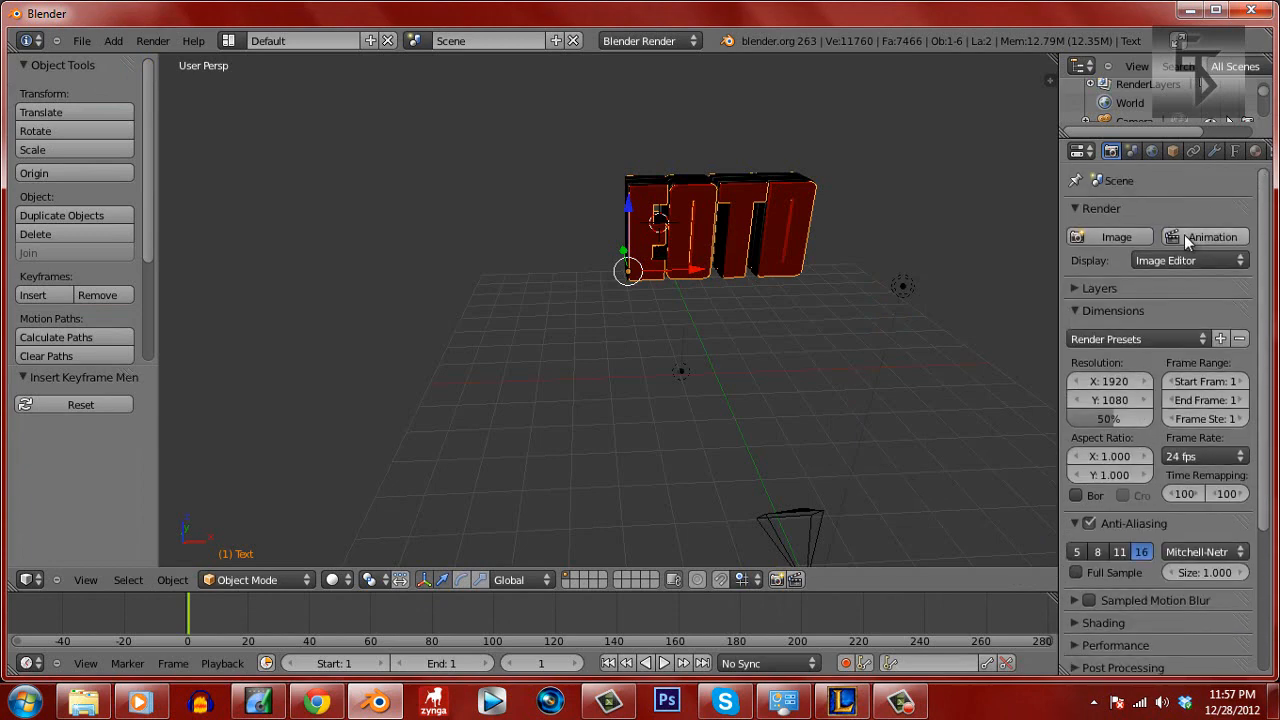
left_click(1184, 234)
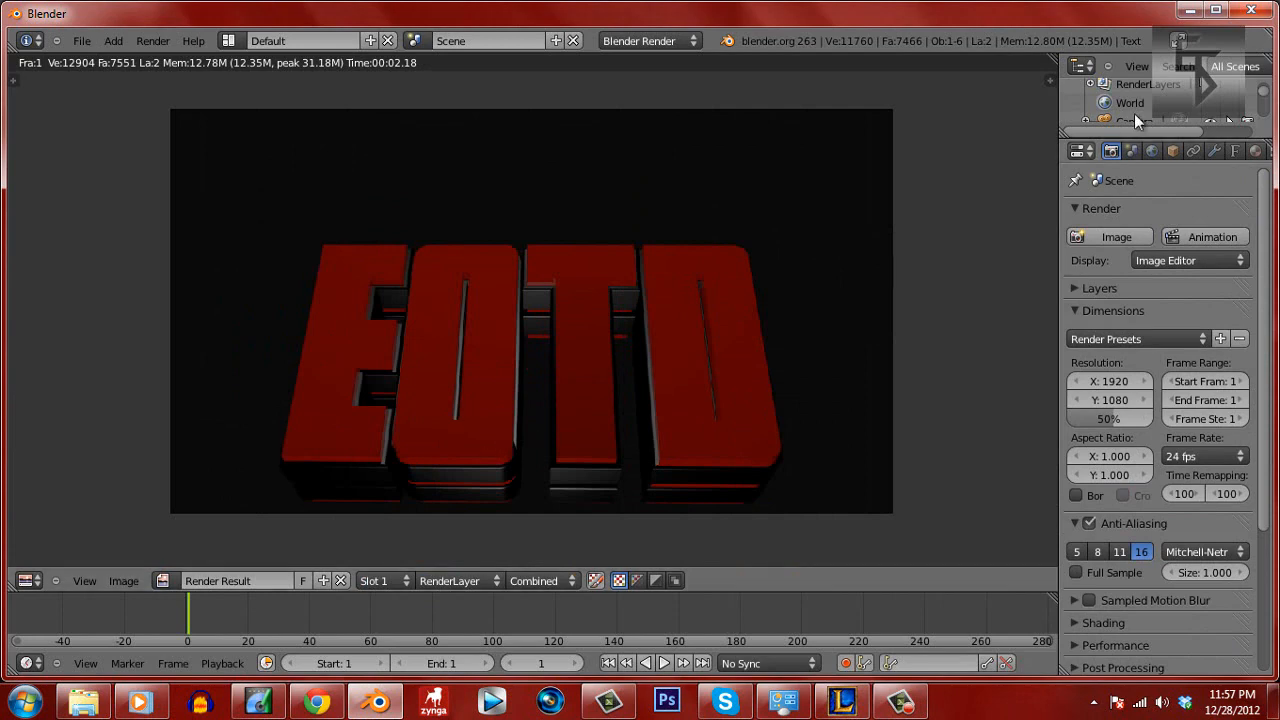
Minimise Blender and launch Adobe Photoshop CS6
left_click(1189, 10)
left_click(668, 705)
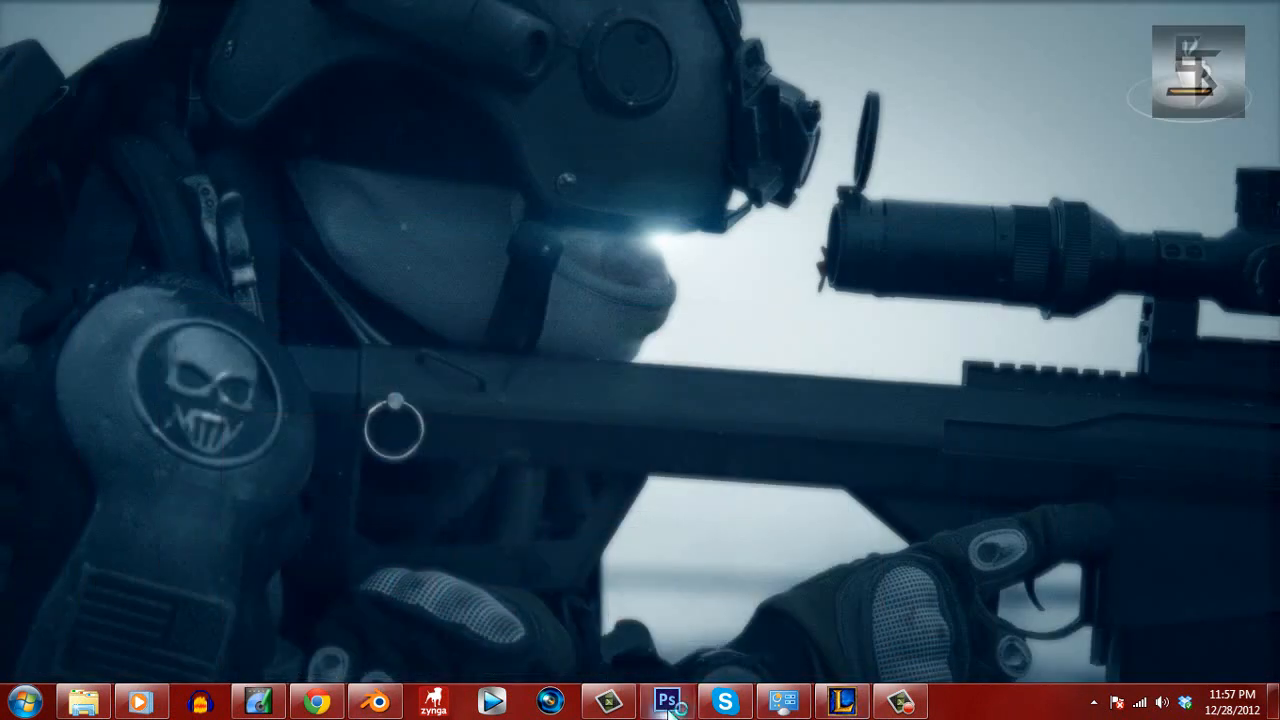
left_click(900, 703)
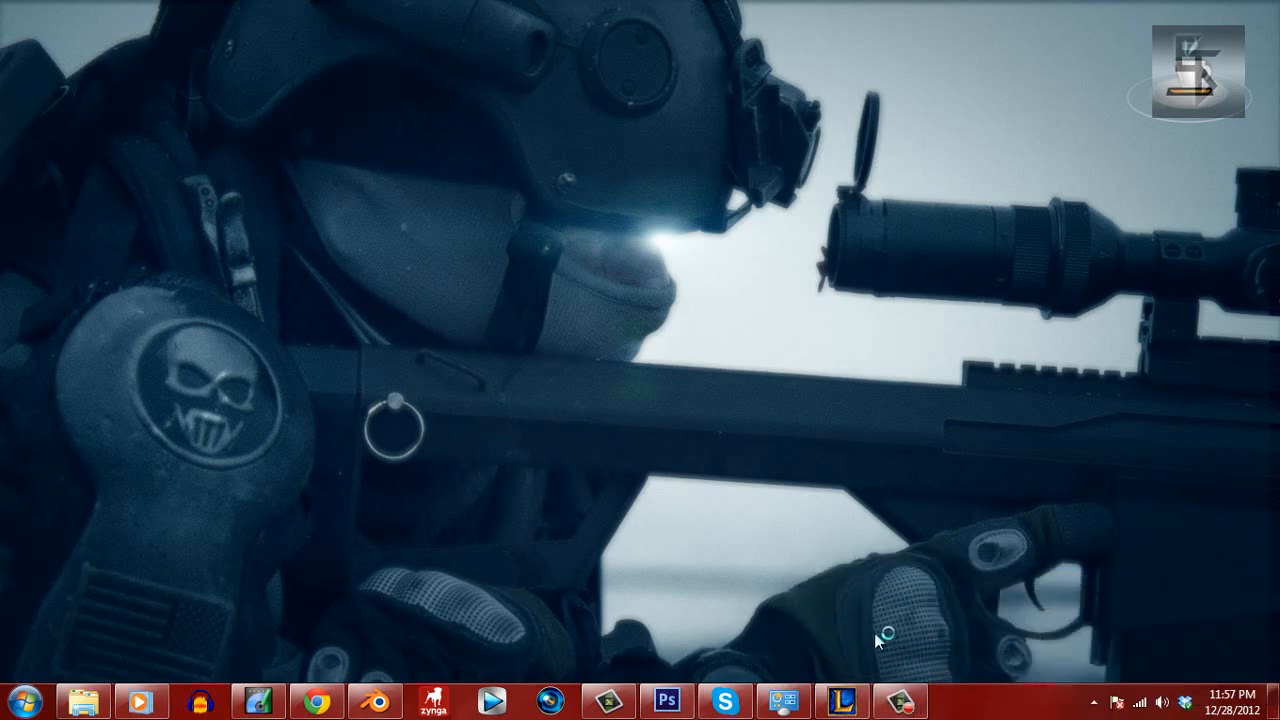
left_click(900, 700)
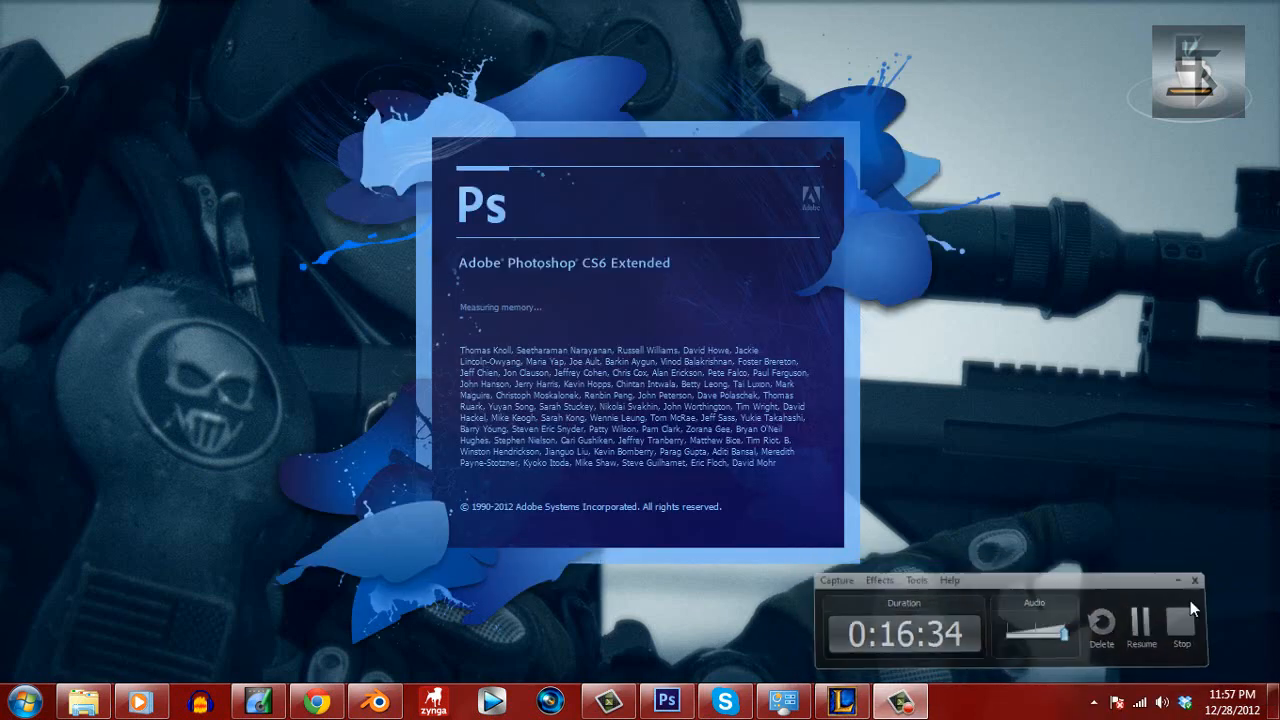
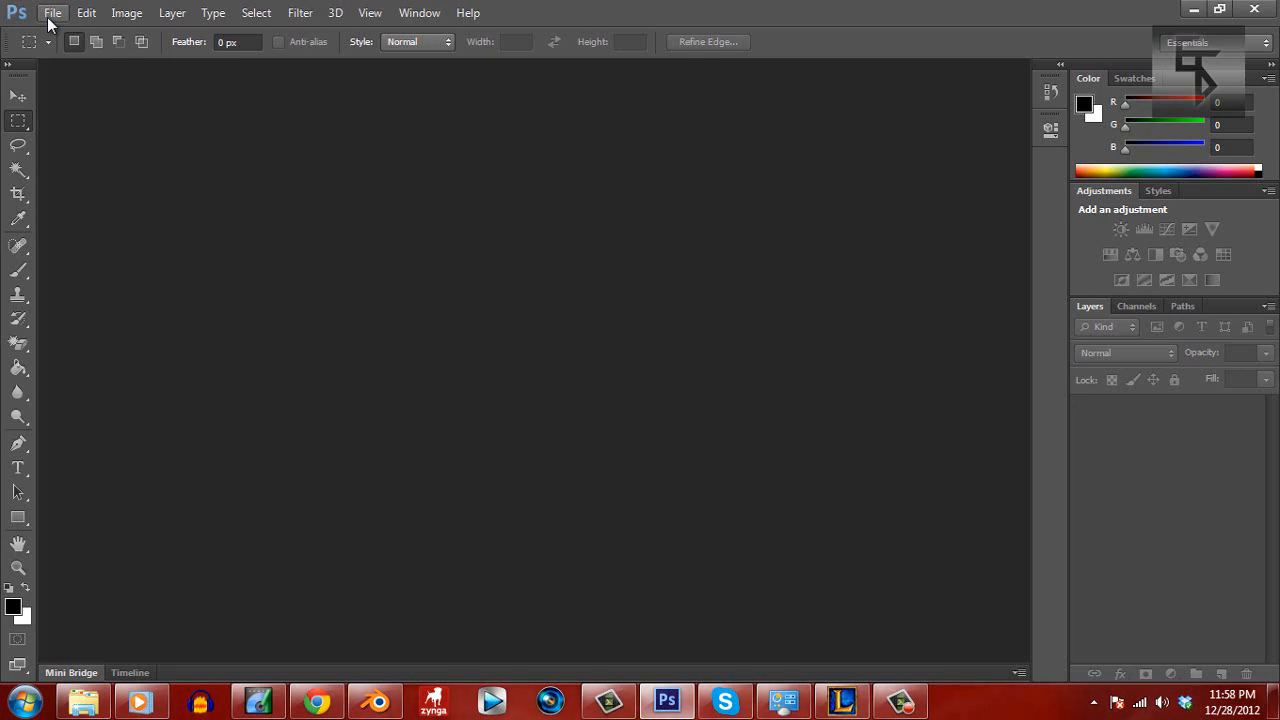
Create a new white RGB document 1500 pixels wide and 800 pixels high
left_click(50, 14)
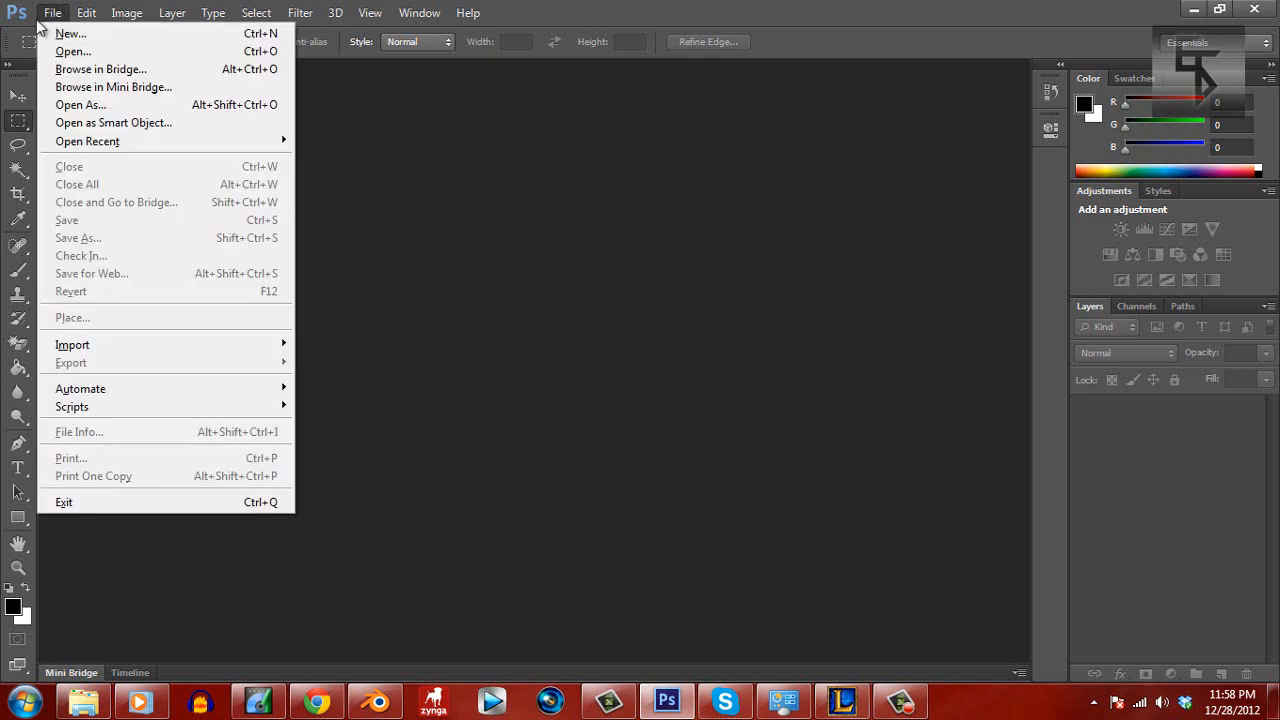
left_click(90, 34)
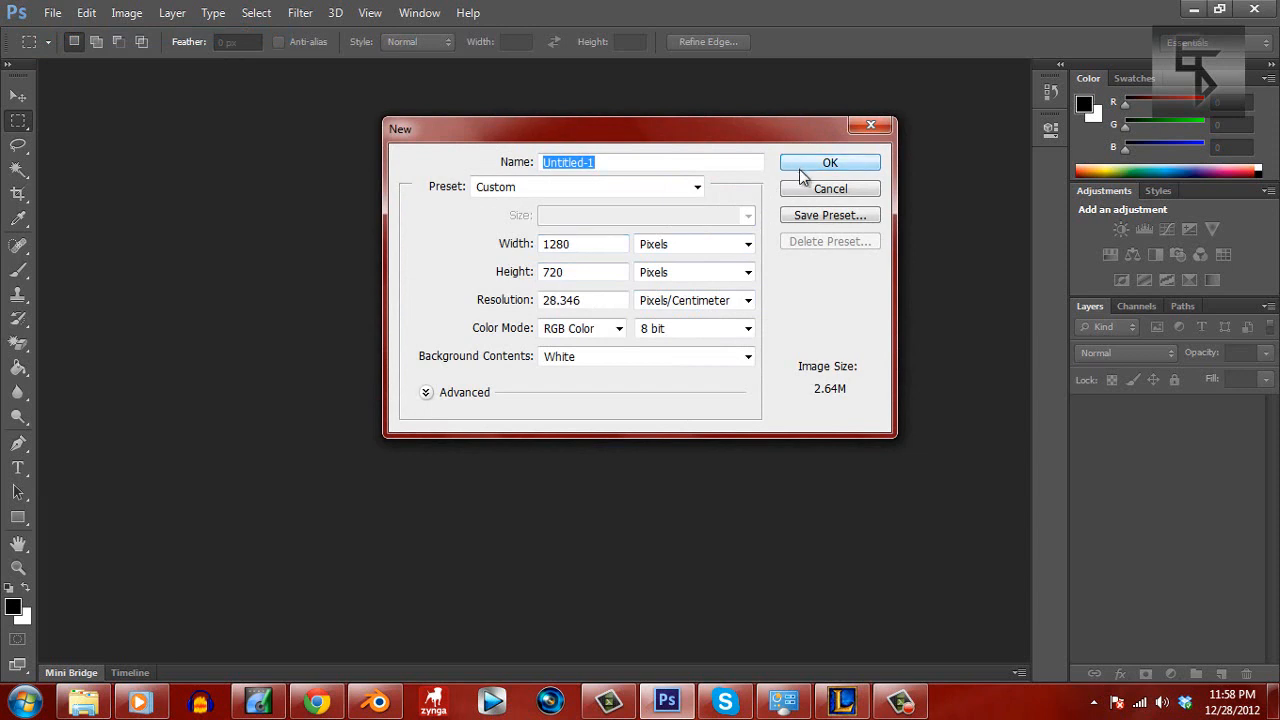
left_click_drag(606, 243, 414, 243)
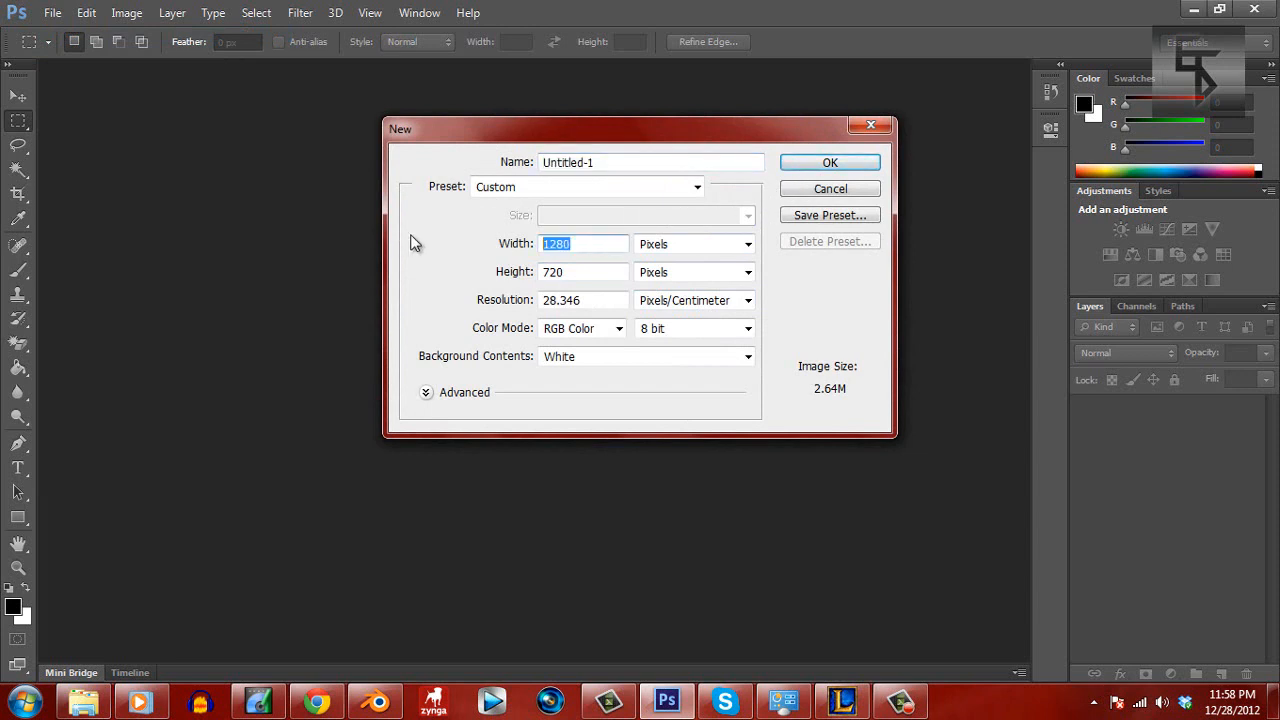
type("1500")
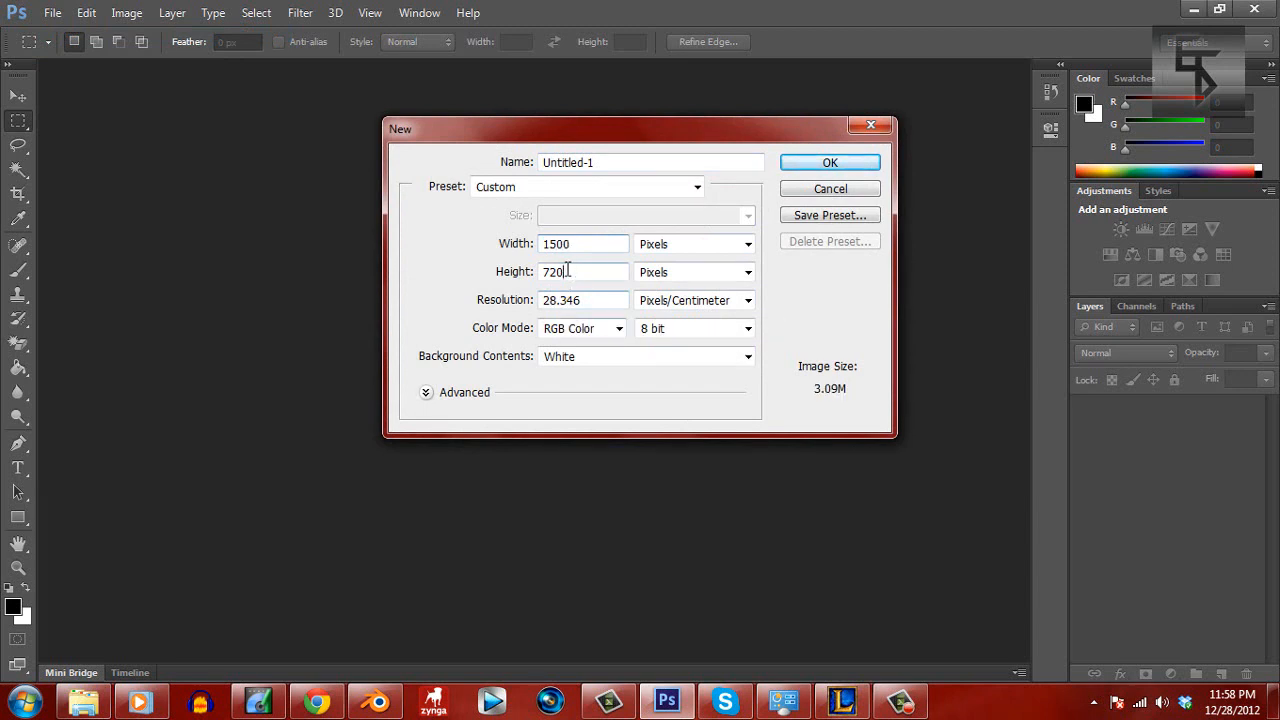
left_click_drag(567, 271, 470, 273)
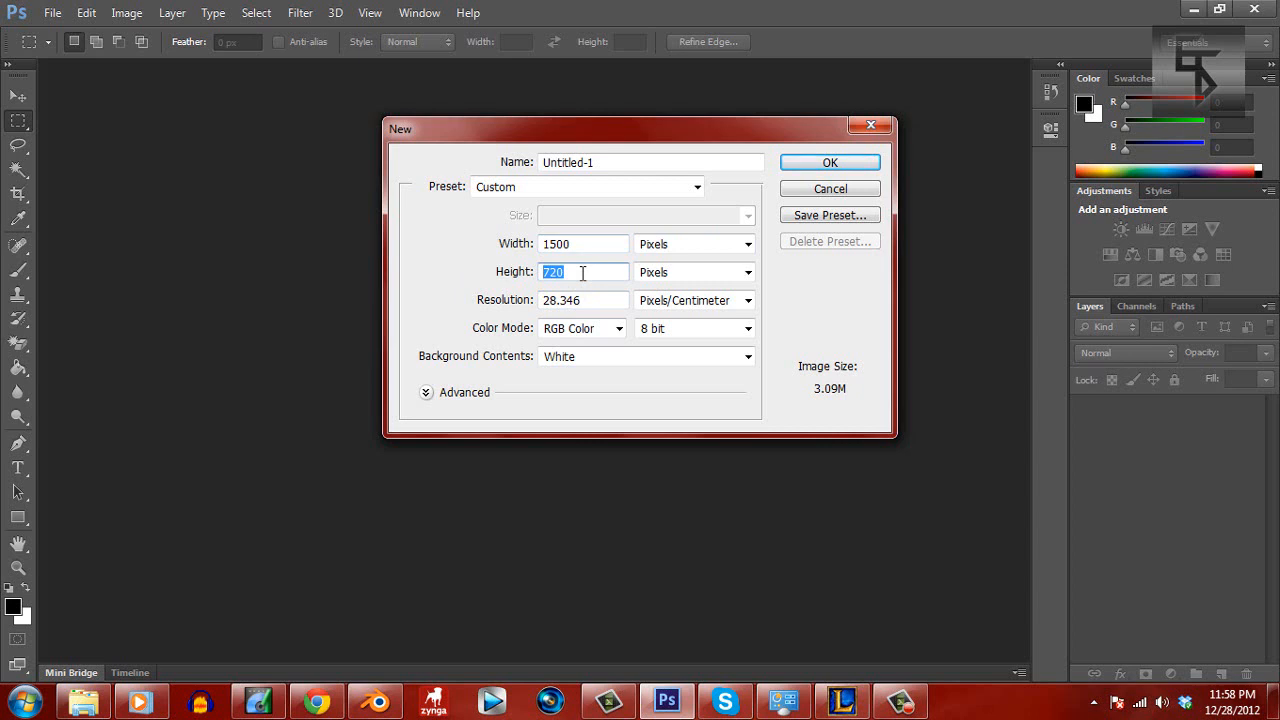
type("800")
left_click(830, 163)
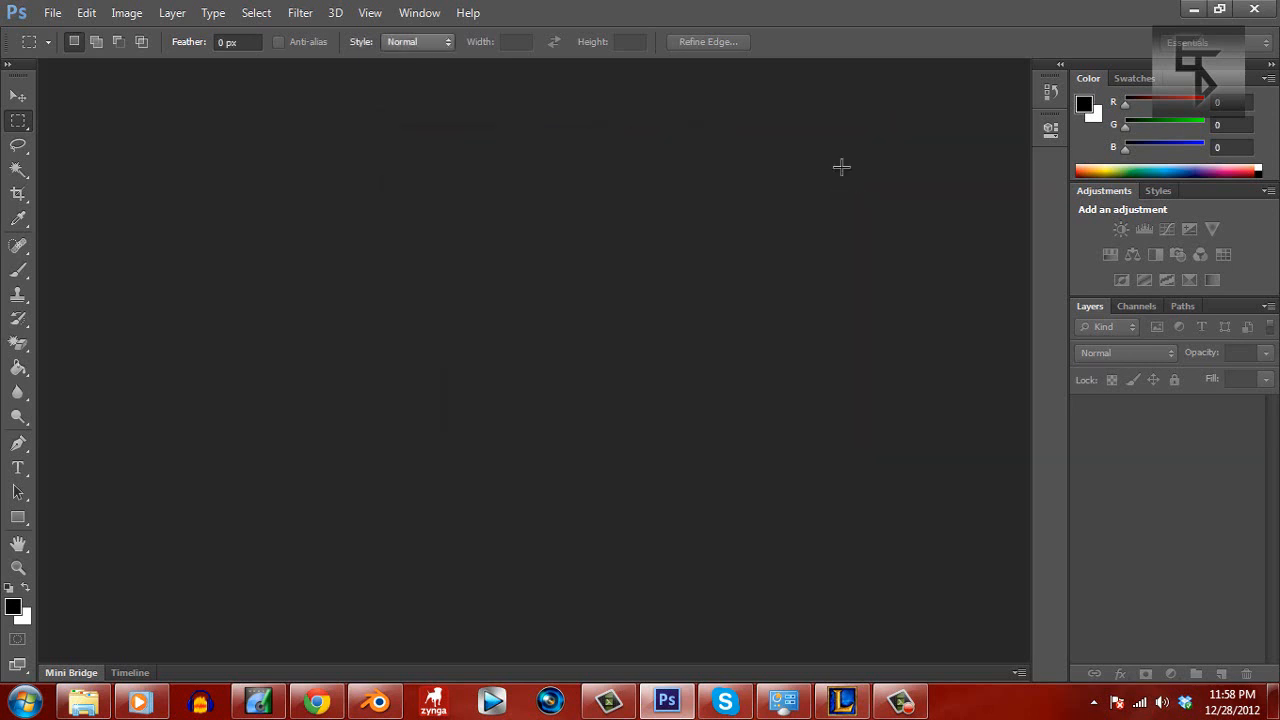
Open the rendered image 0001 from the PhotoF folder in the personal user folder
left_click(52, 12)
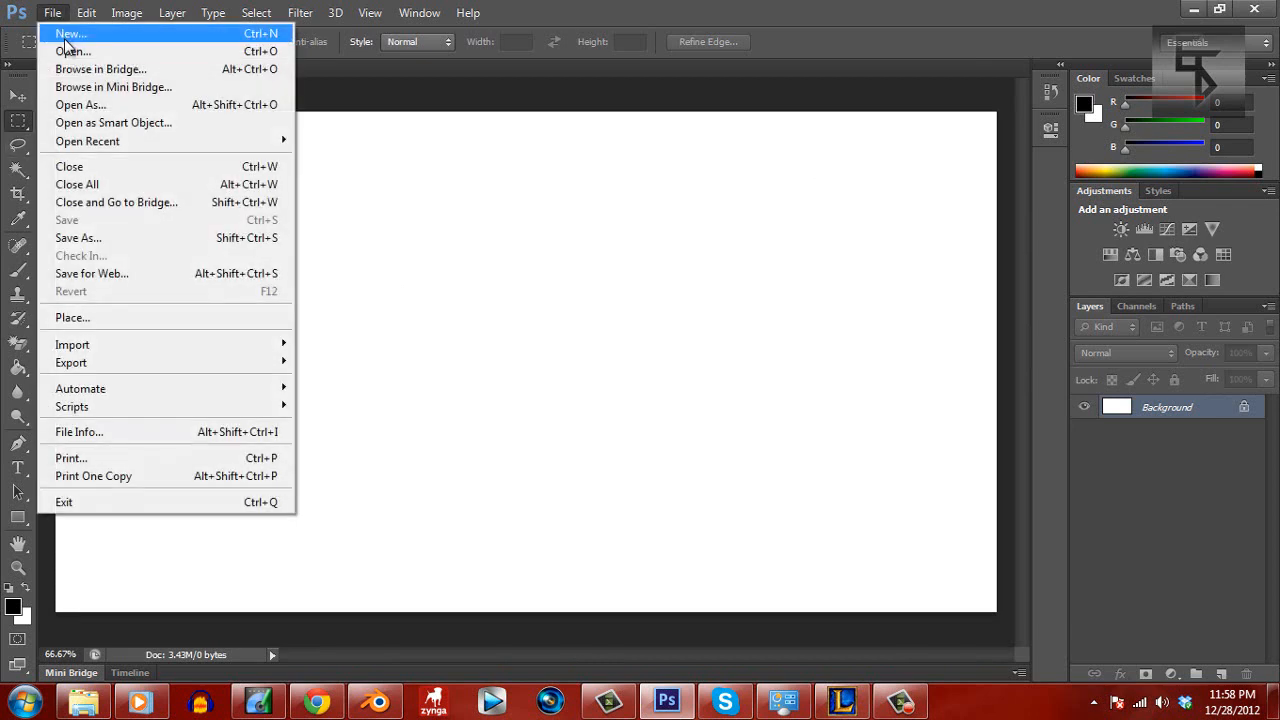
left_click(70, 49)
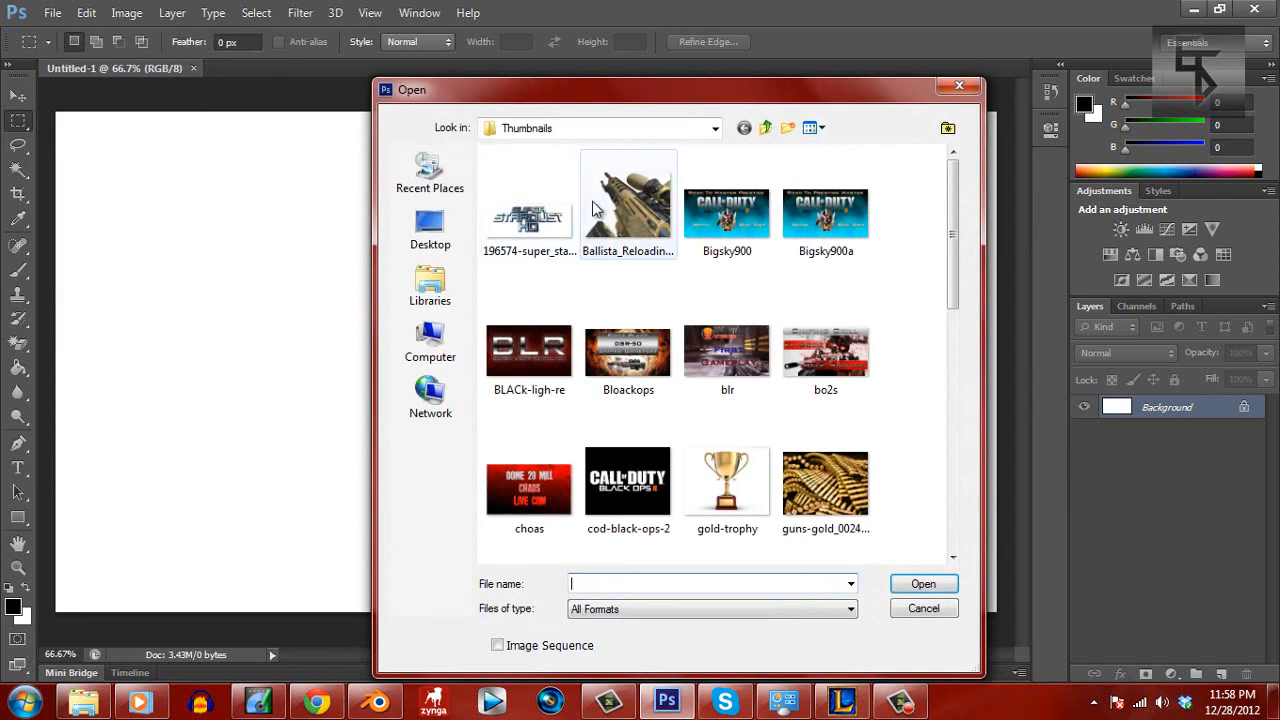
left_click(714, 130)
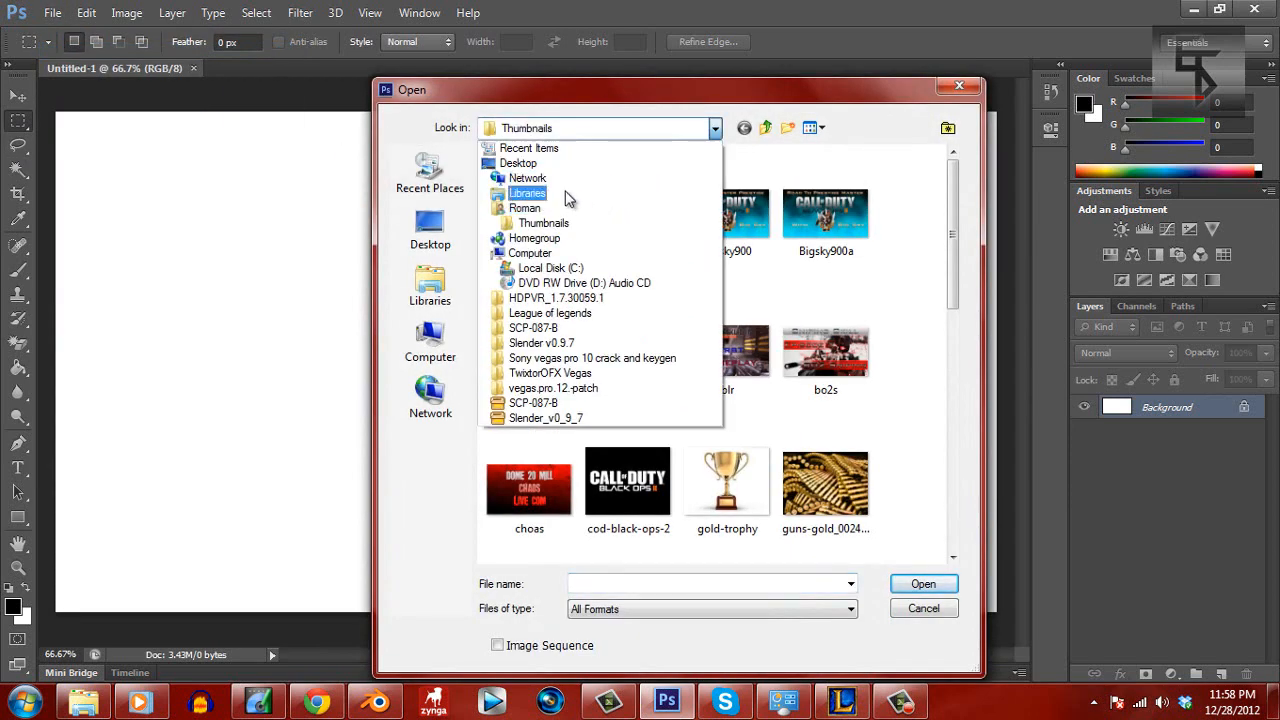
left_click(545, 210)
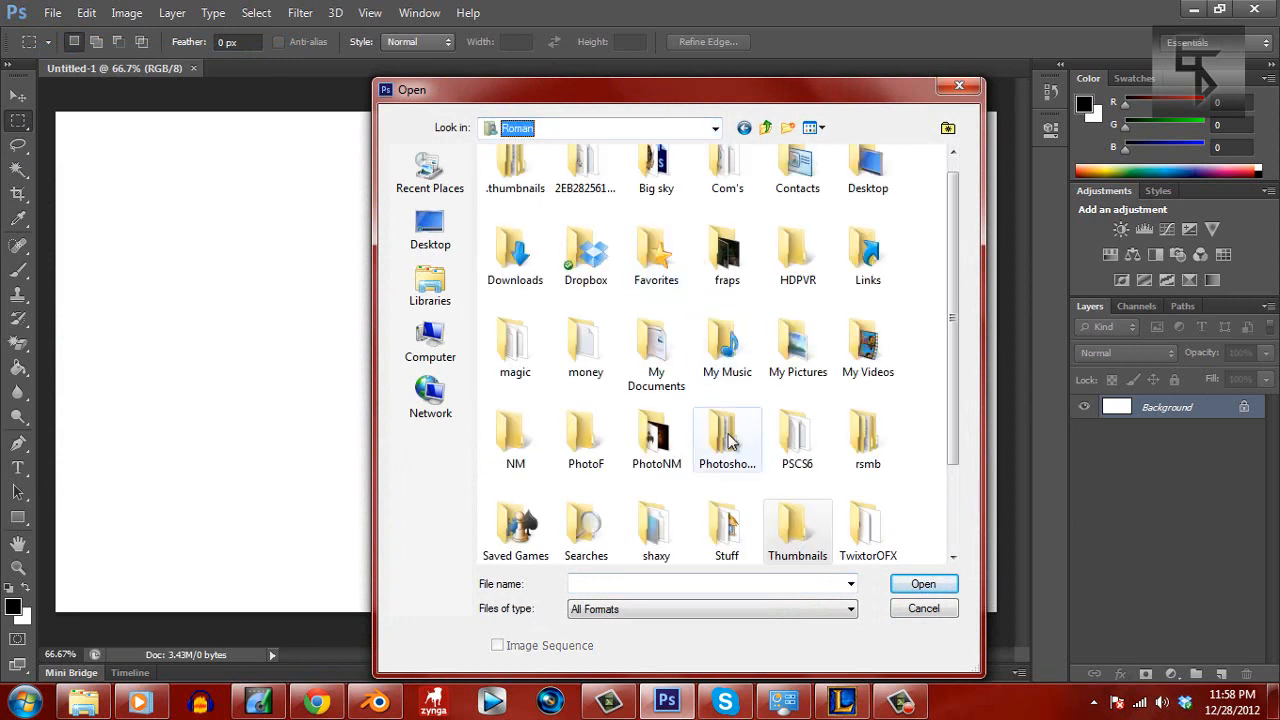
double_click(580, 448)
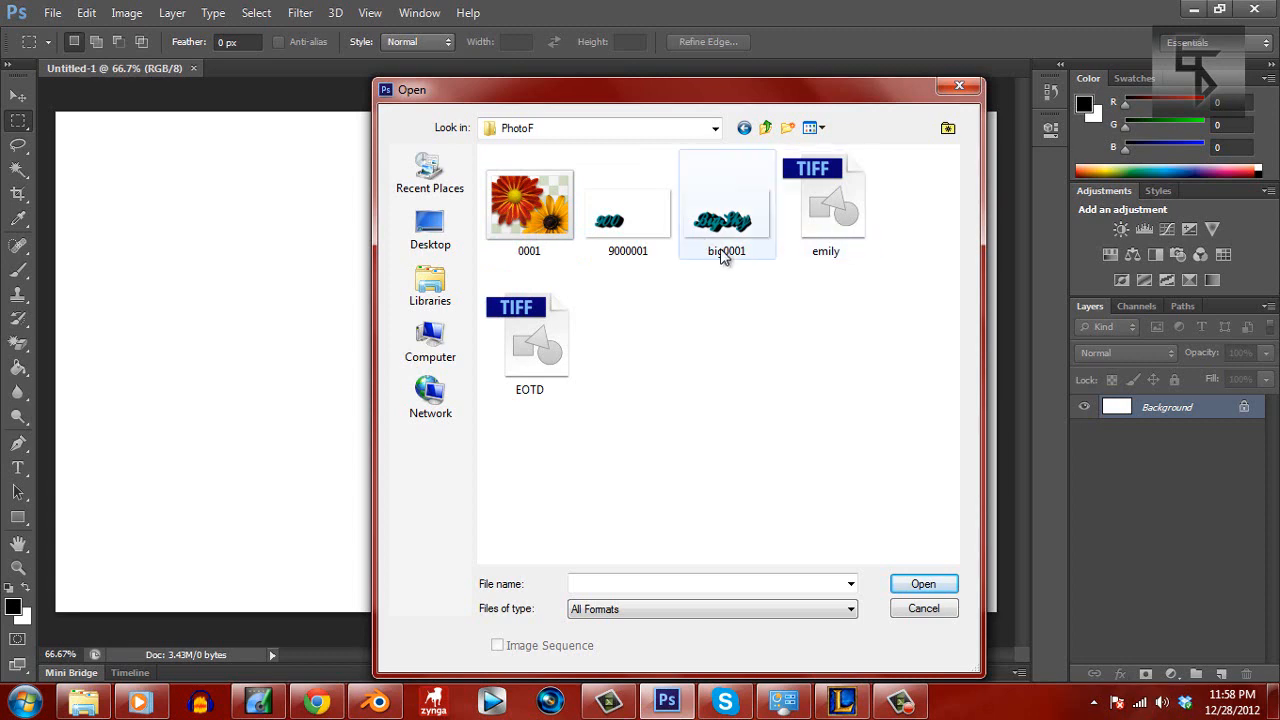
left_click(530, 232)
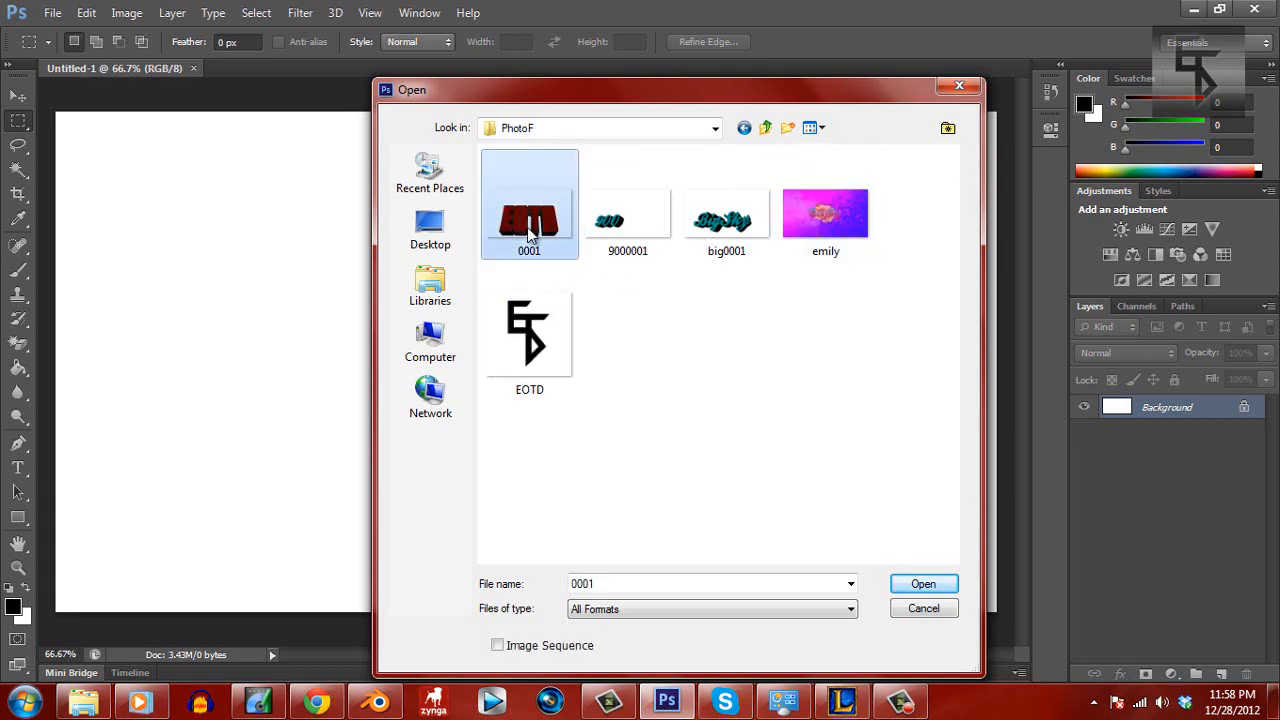
left_click(923, 584)
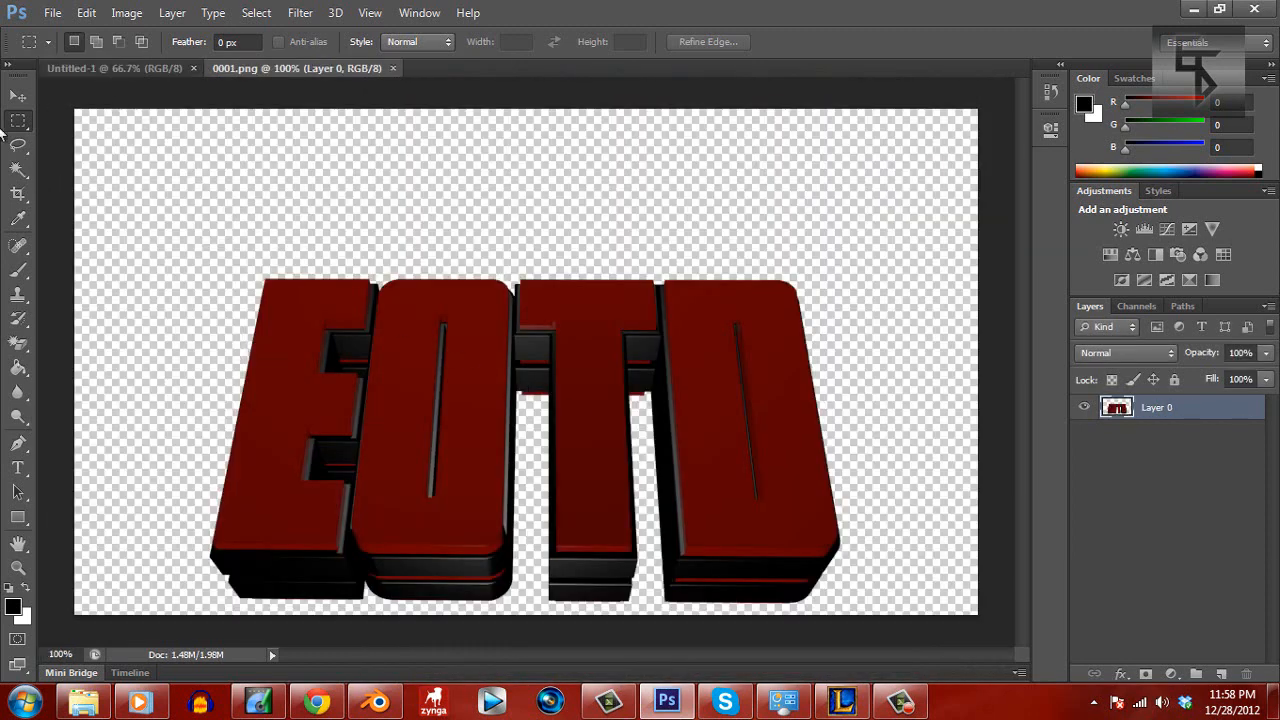
Move the rendered 3D text into the Untitled-1 document and centre it horizontally on the canvas
left_click(18, 95)
left_click_drag(594, 329, 556, 293)
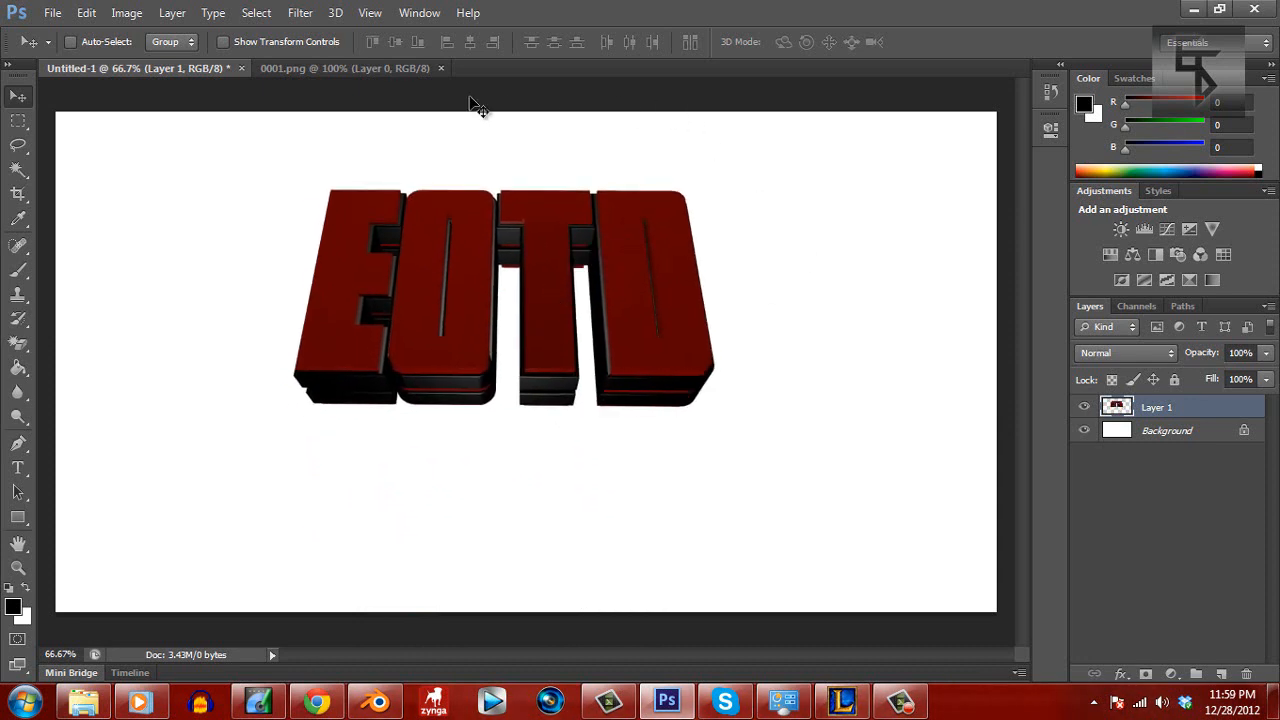
left_click(1152, 433)
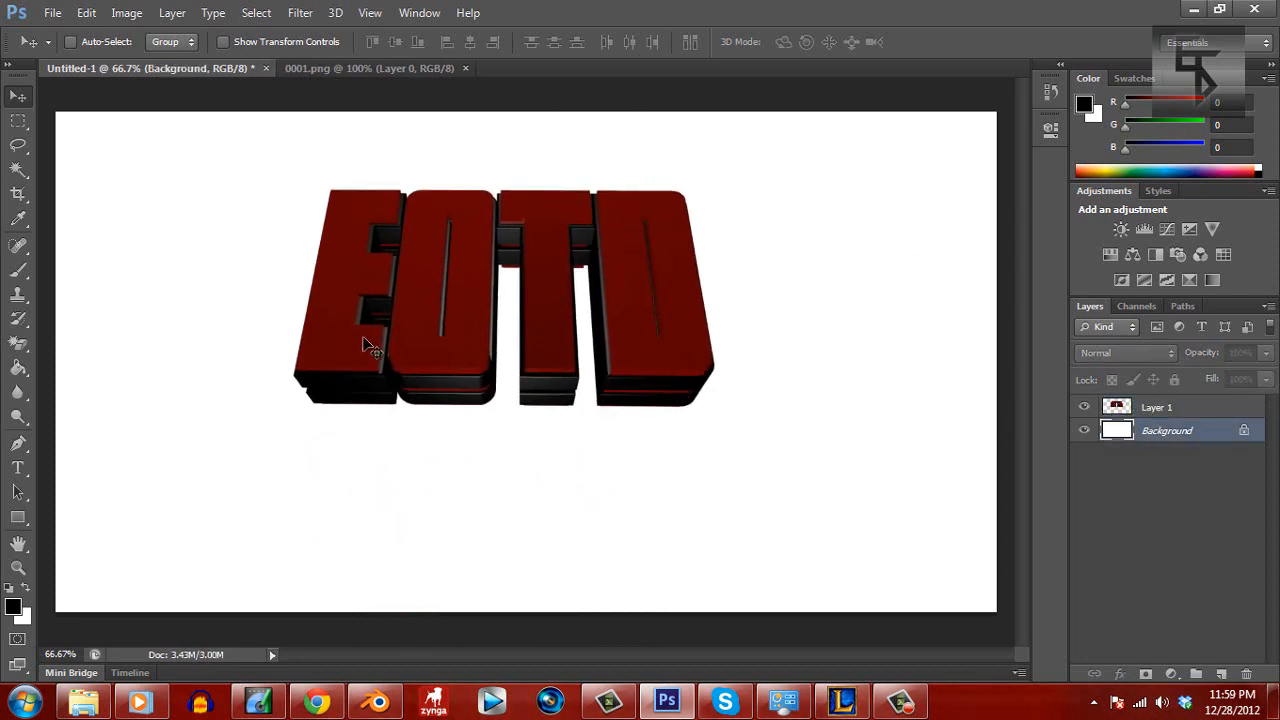
key("ctrl+a")
left_click(1194, 408)
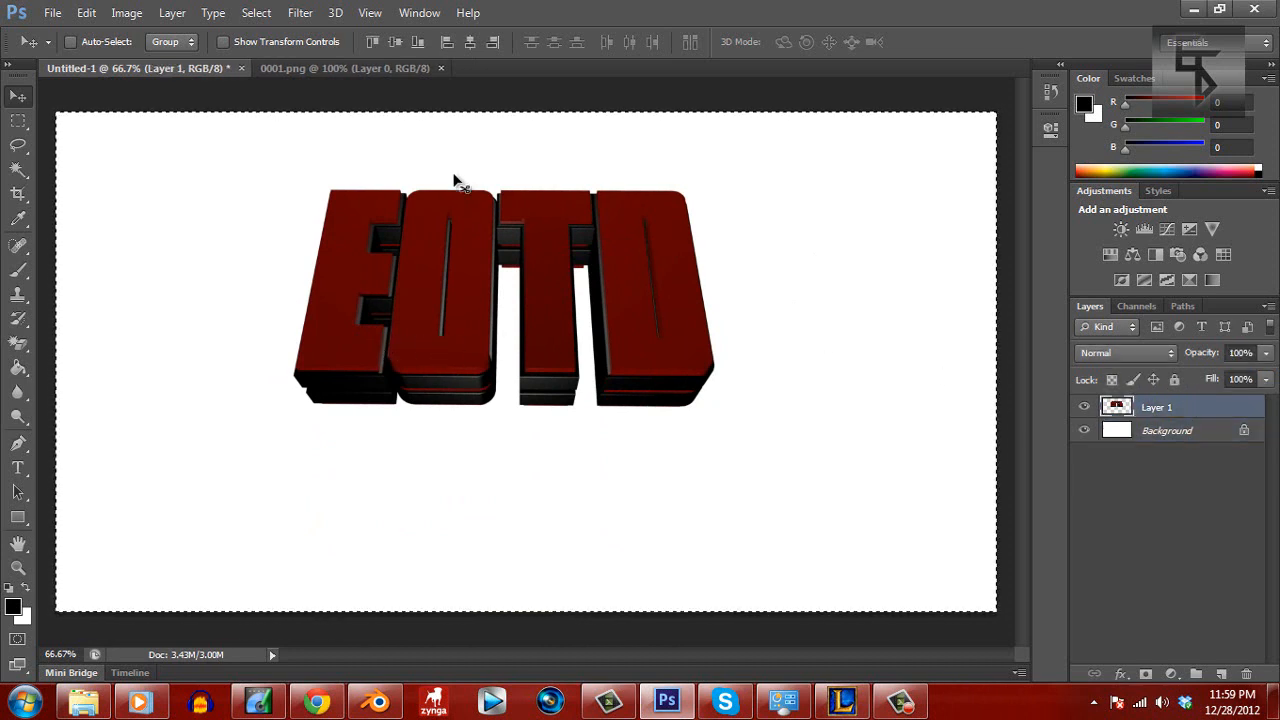
left_click(468, 42)
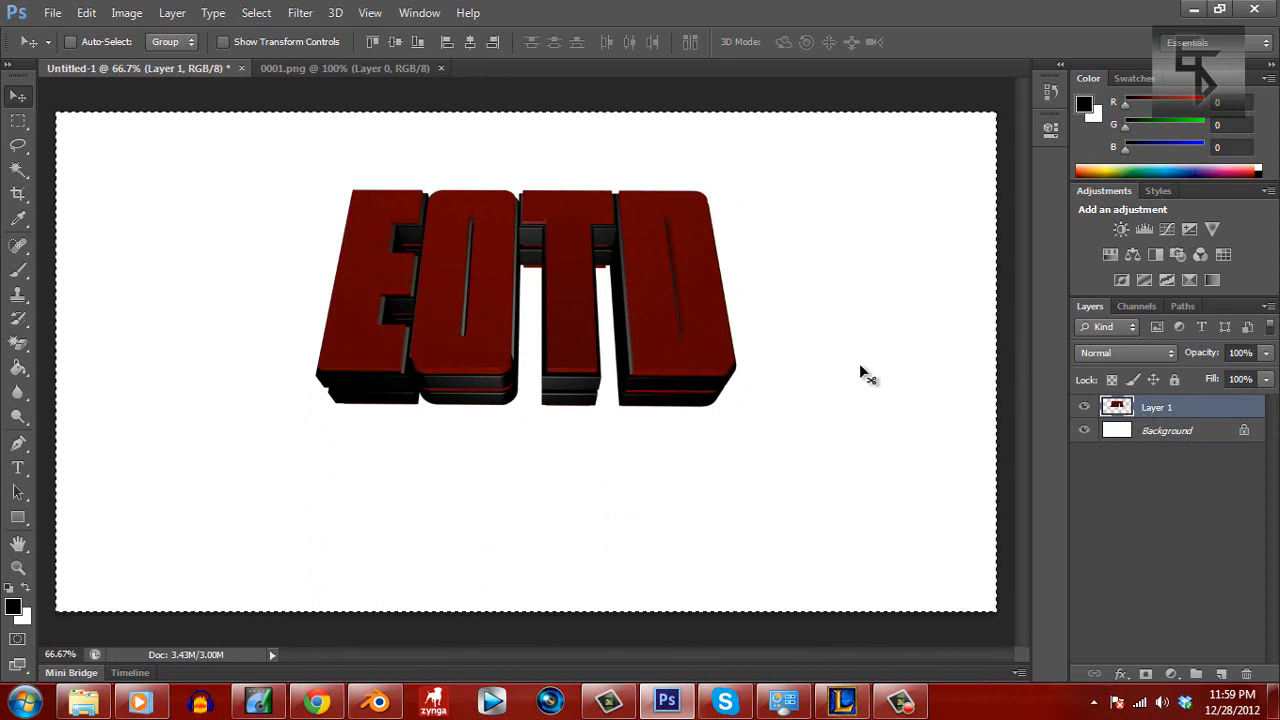
key("ctrl+d")
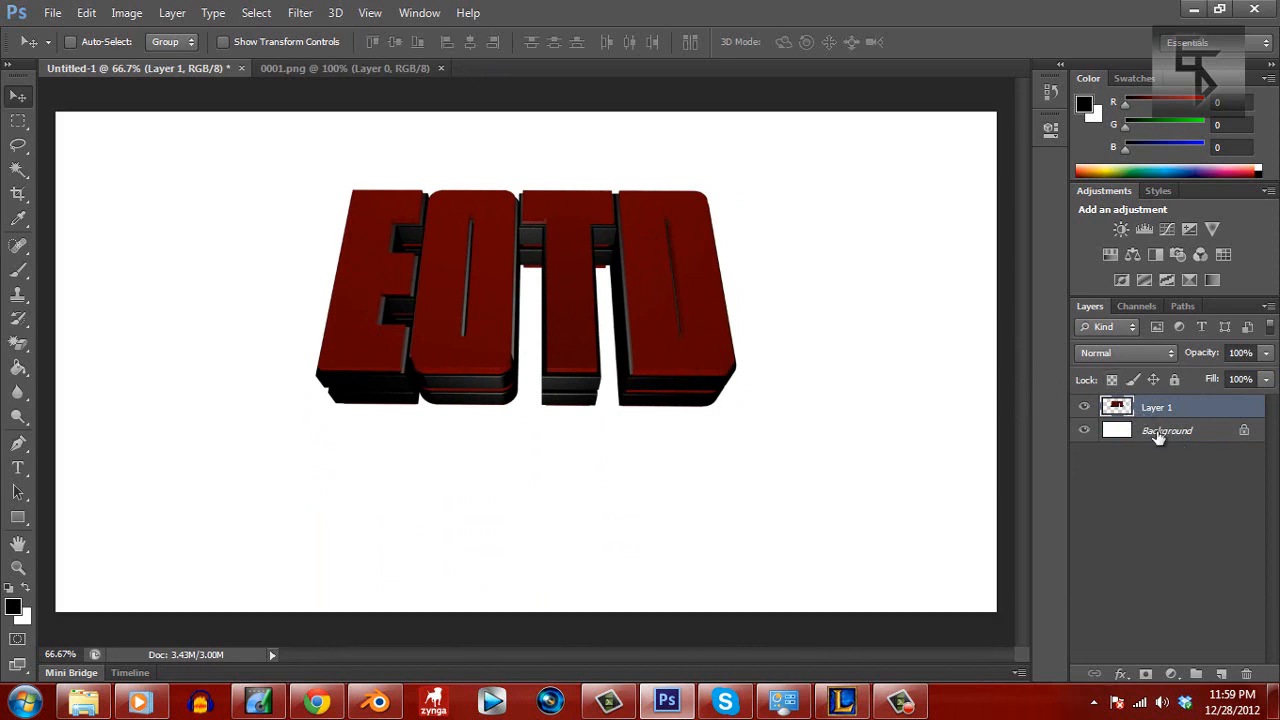
Convert the Background into a regular layer named Layer 0 and fill it with black using the Paint Bucket
left_click(1157, 433)
left_click(1200, 408)
left_click(1195, 440)
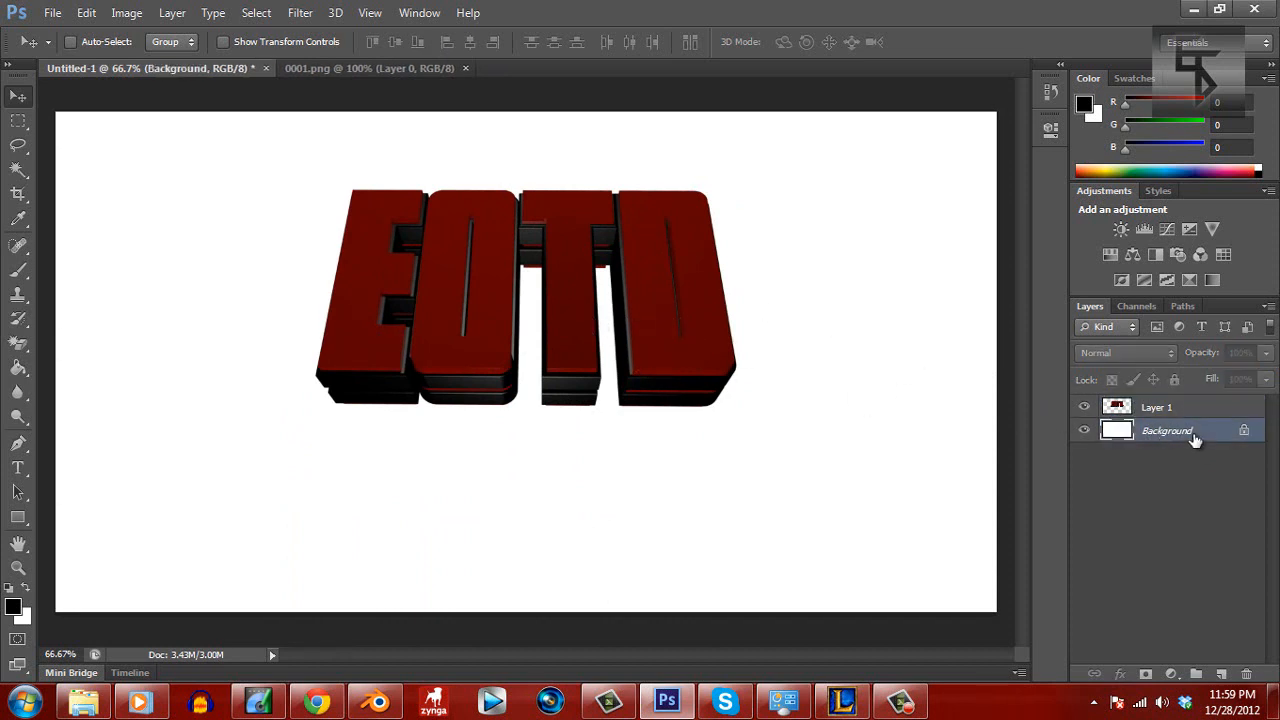
double_click(1200, 440)
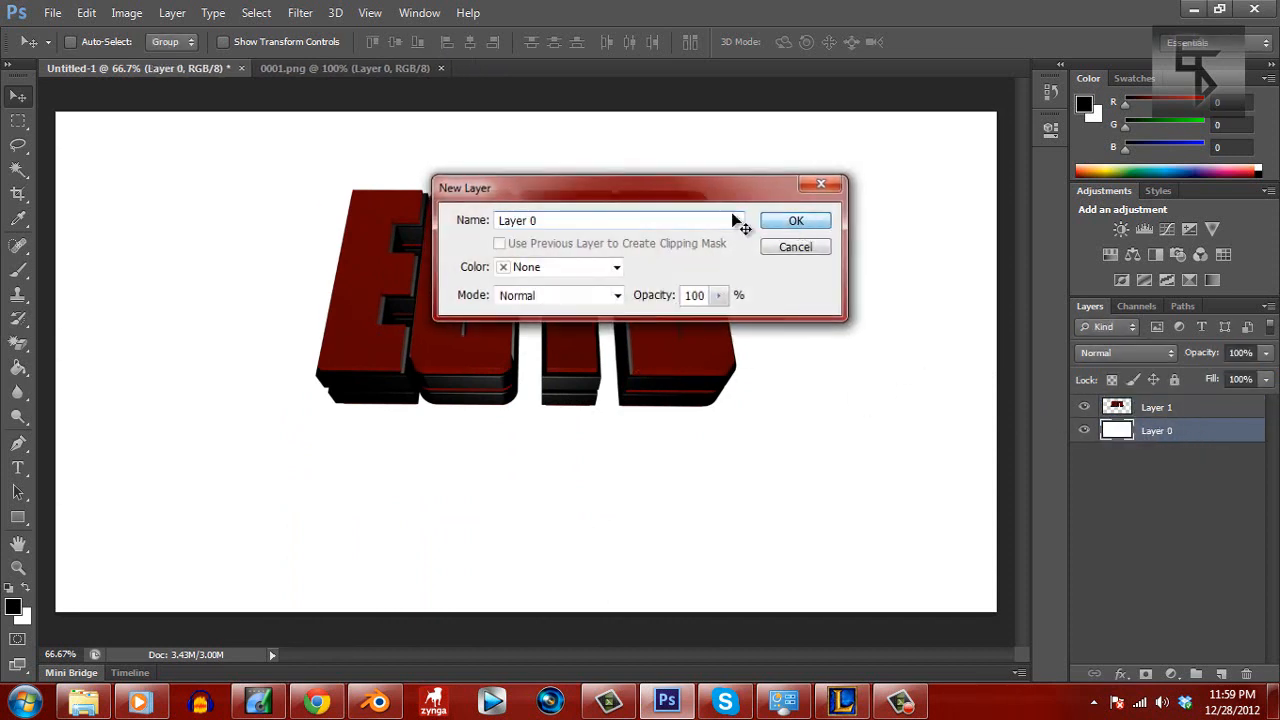
left_click(806, 220)
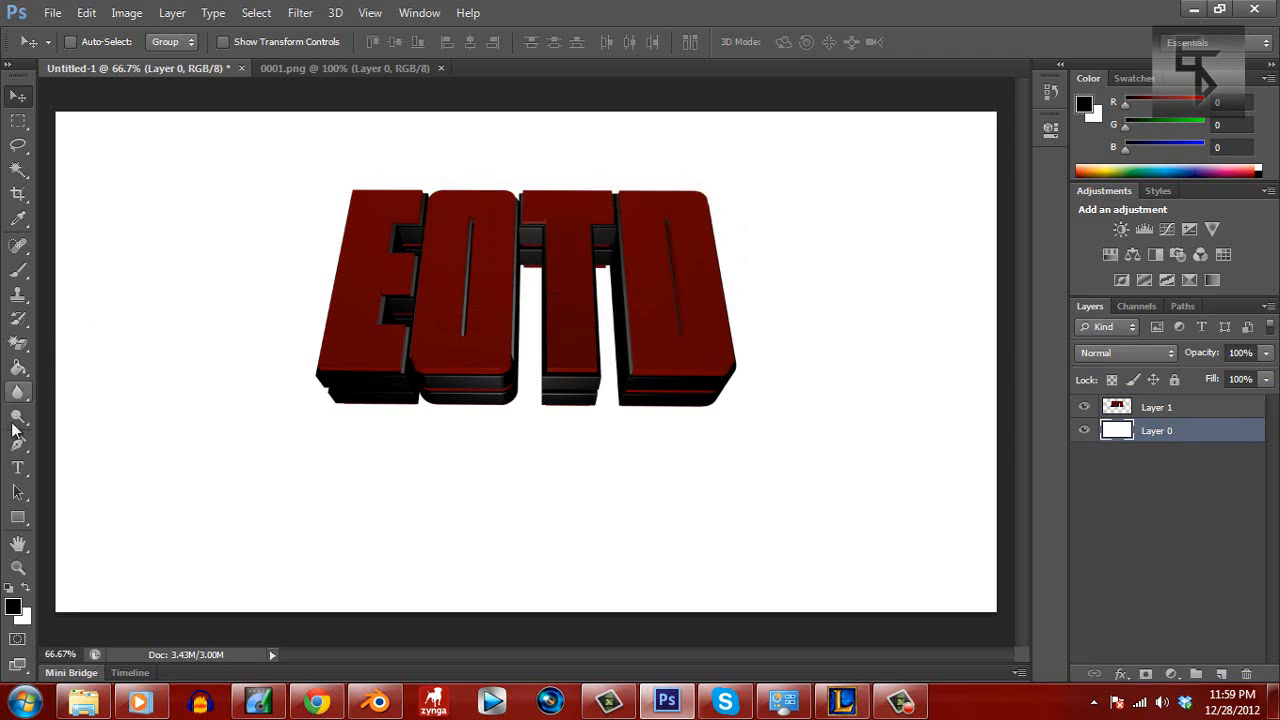
left_click(18, 368)
left_click(168, 347)
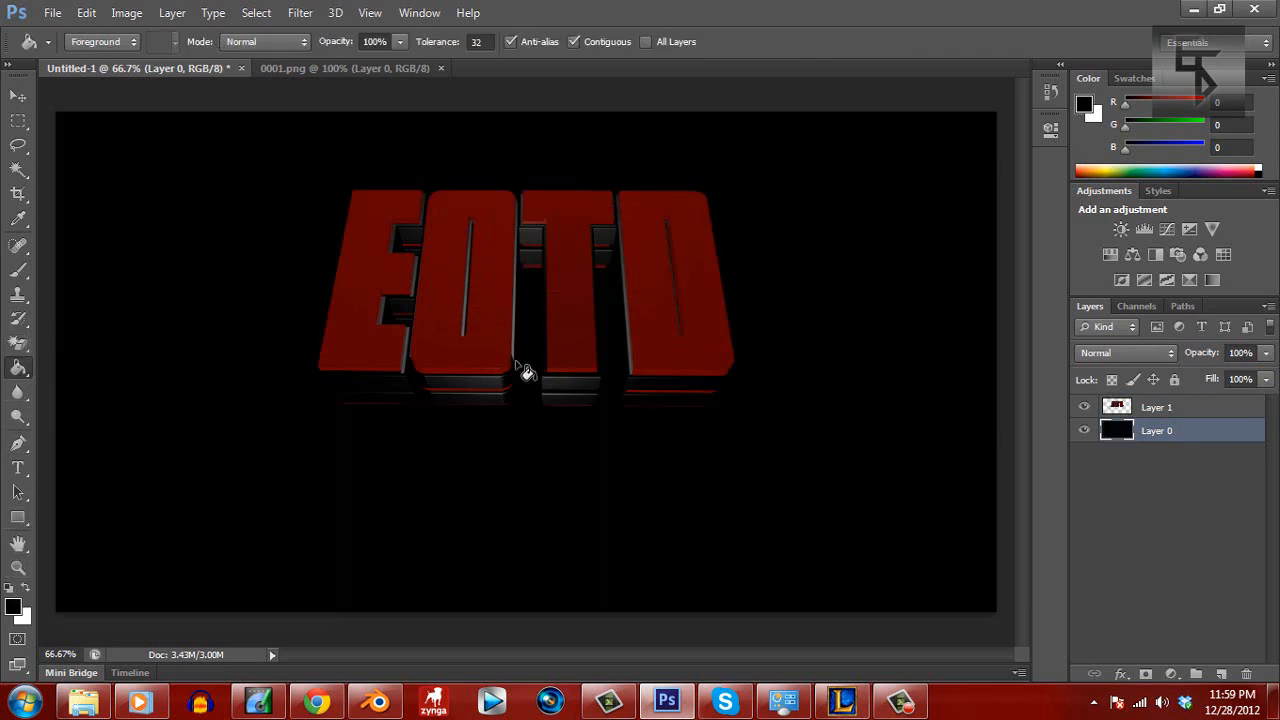
Add a Gradient Overlay with the Overlay blend mode to the 3D text on Layer 1
left_click(1180, 409)
double_click(1200, 409)
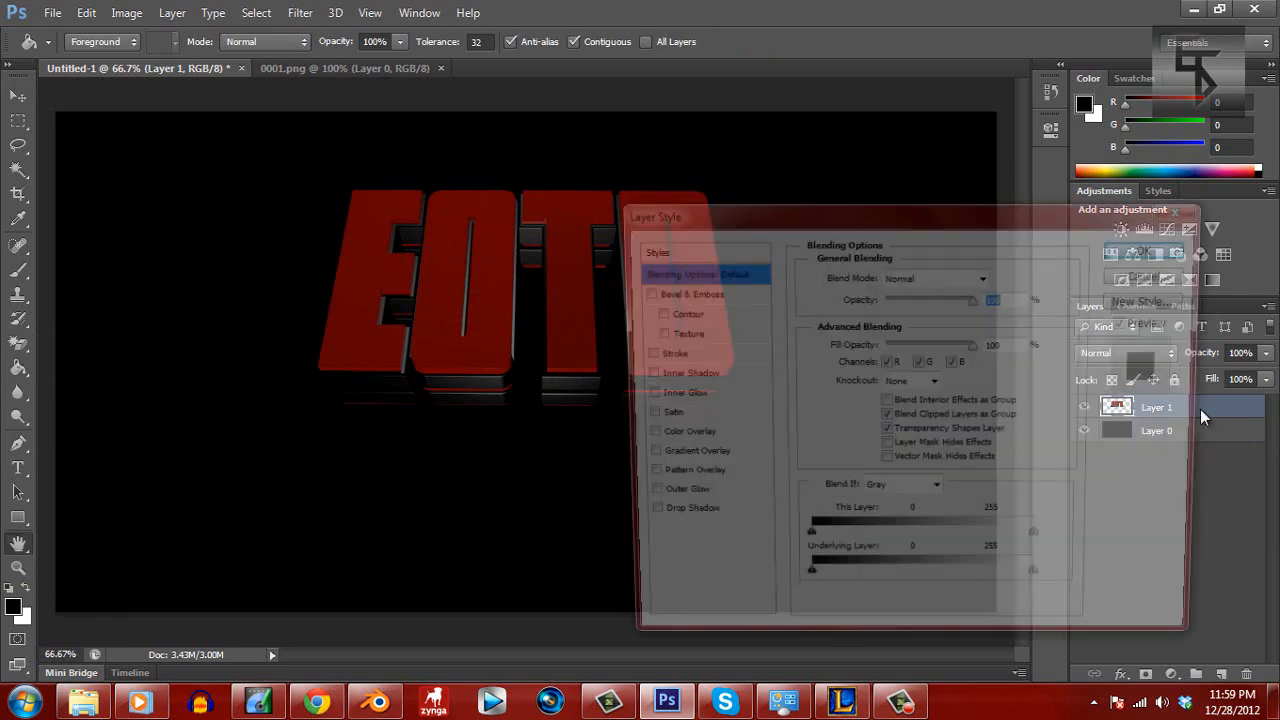
left_click(638, 457)
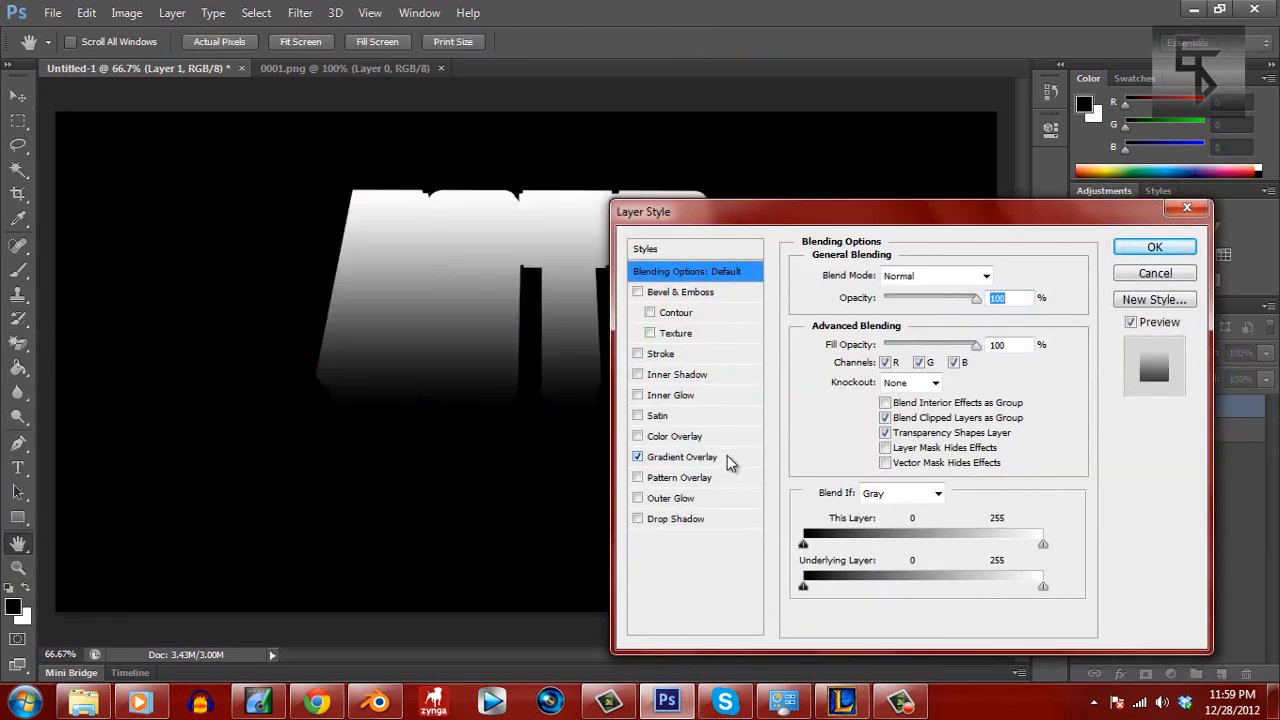
left_click(690, 457)
left_click(973, 278)
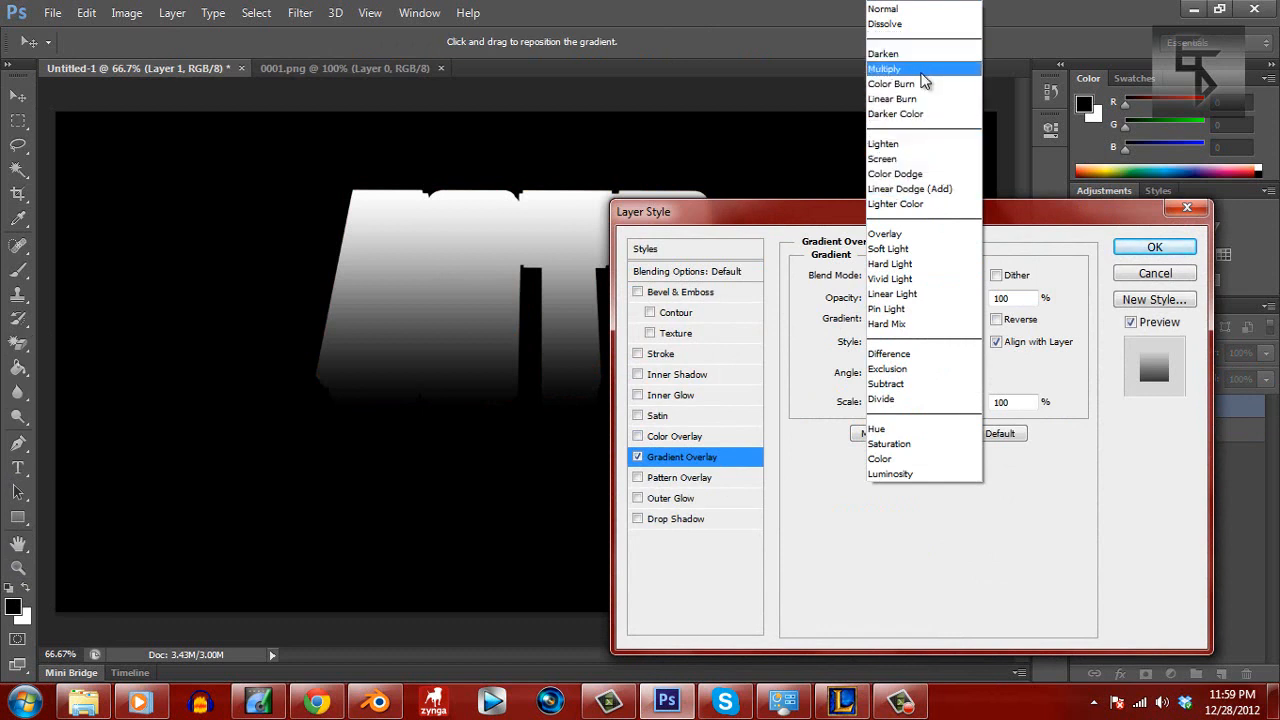
left_click(922, 234)
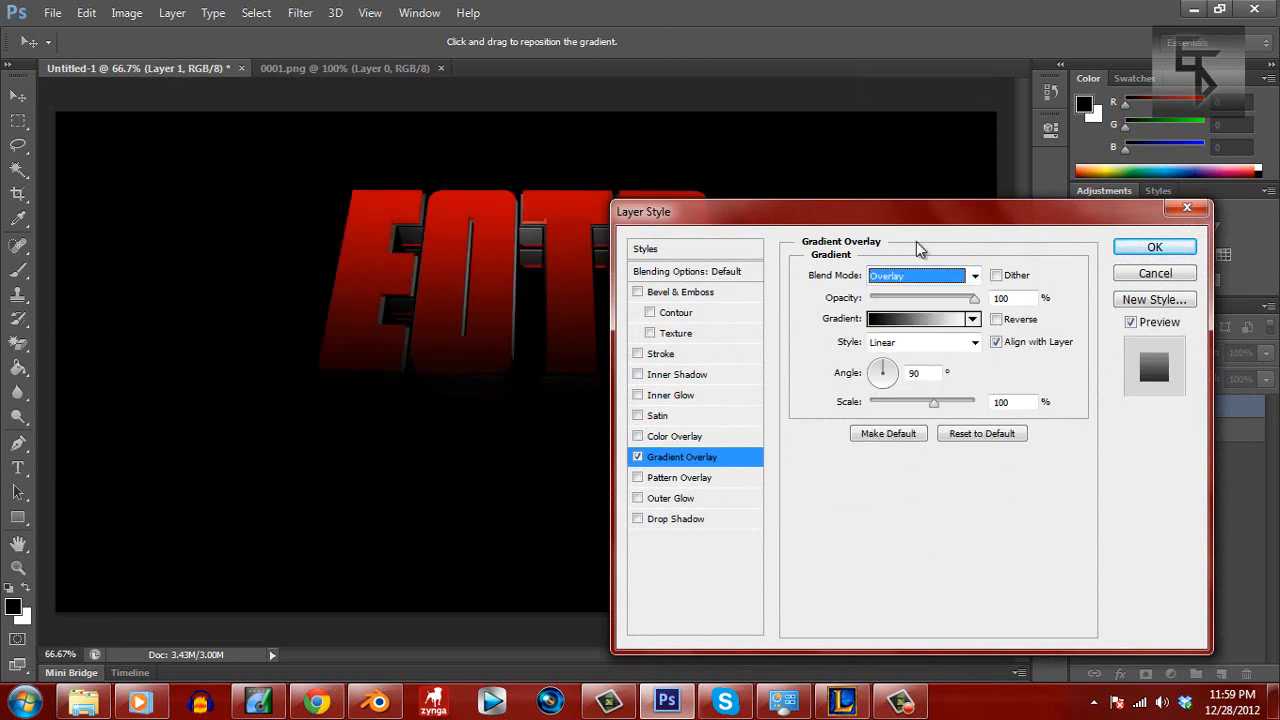
key("Return")
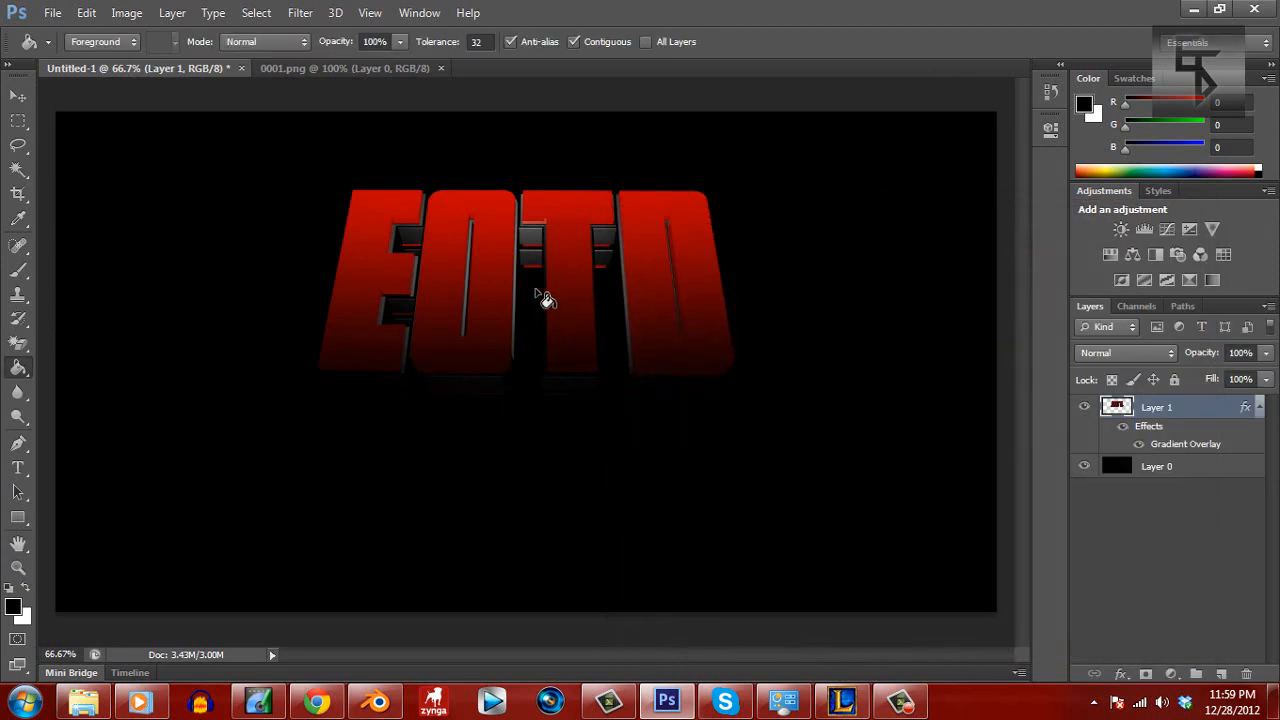
Move the 3D text down to the middle of the canvas and realign it to the horizontal centre
left_click(18, 95)
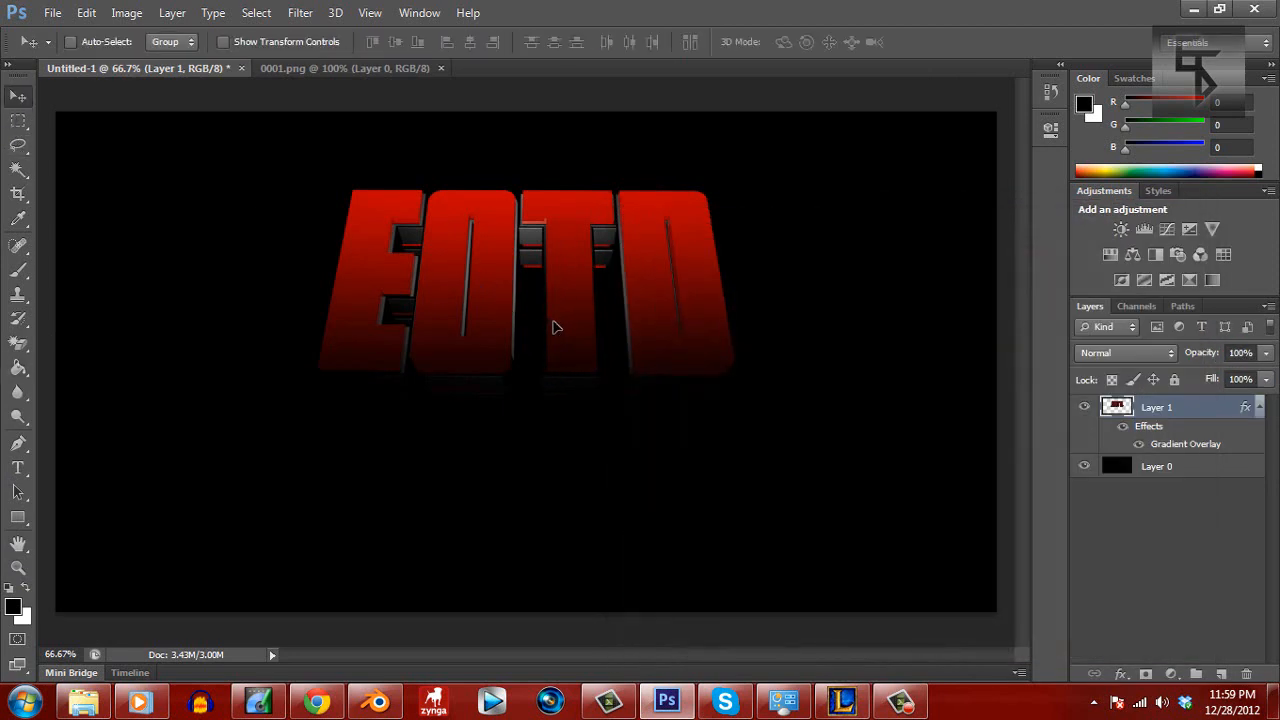
mouse_move(545, 322)
left_mouse_down()
mouse_move(557, 403)
mouse_move(556, 345)
left_mouse_up()
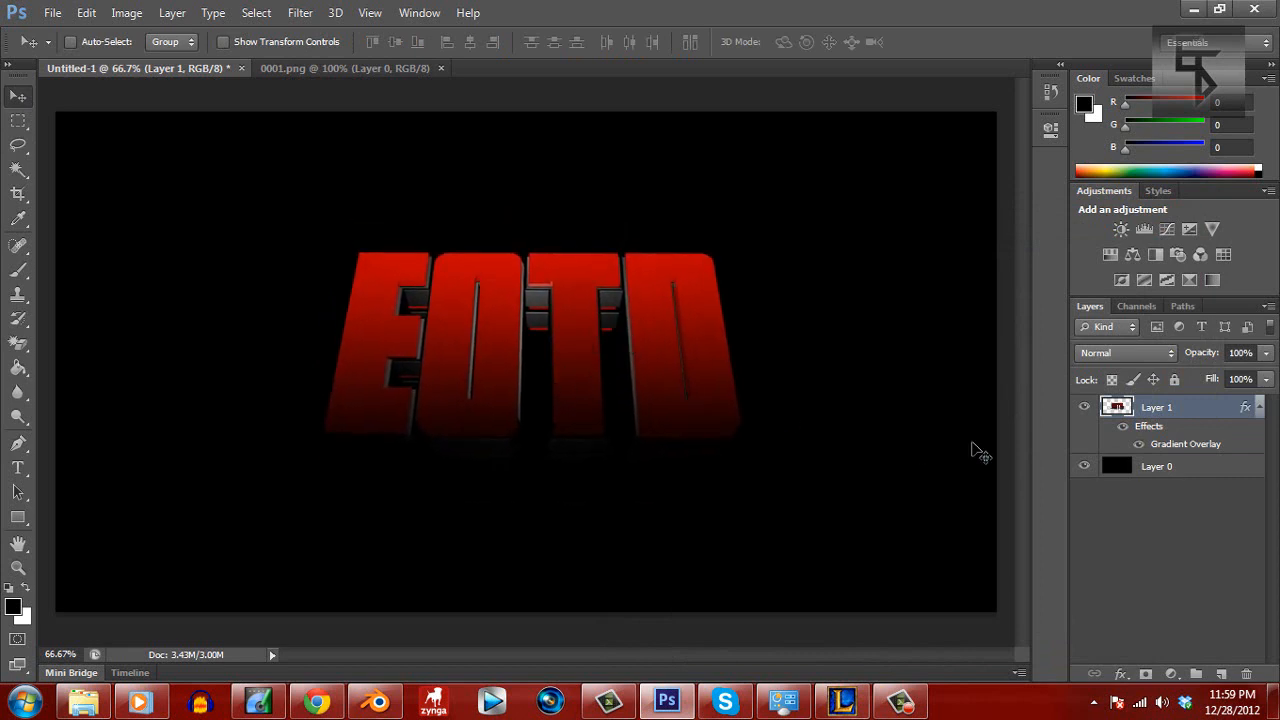
left_click(1170, 467)
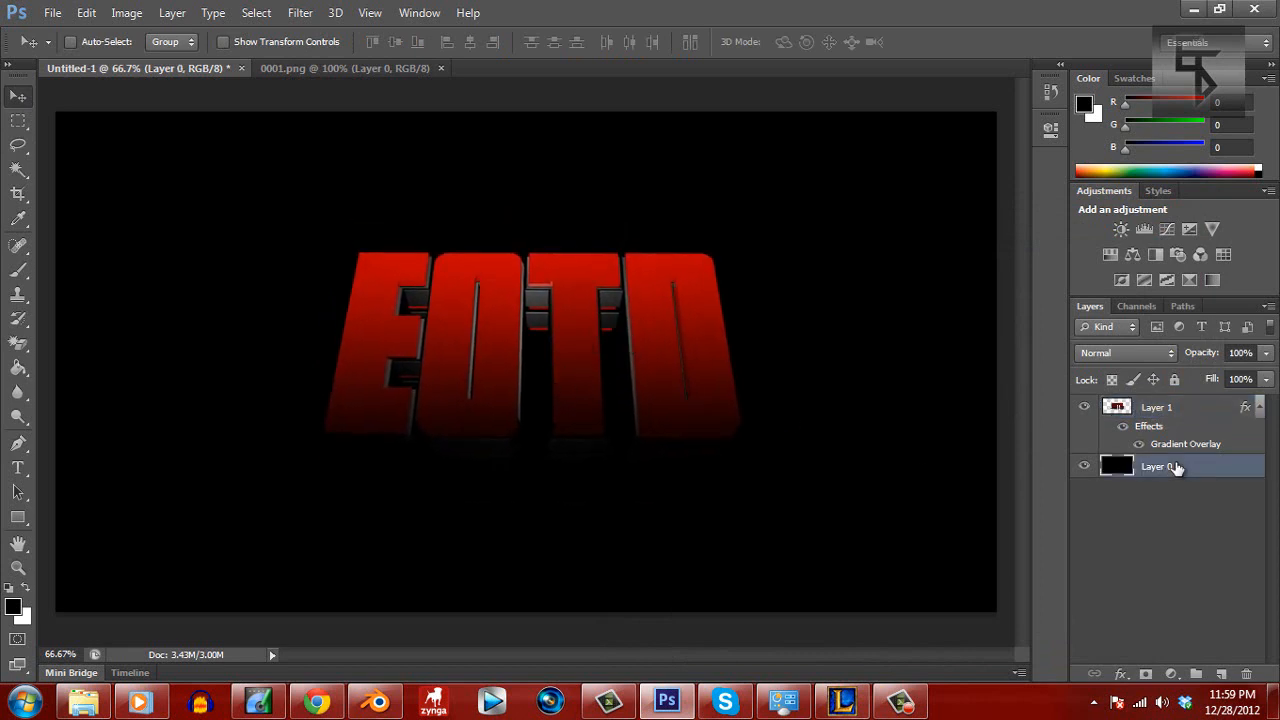
key("ctrl+a")
left_click(1189, 408)
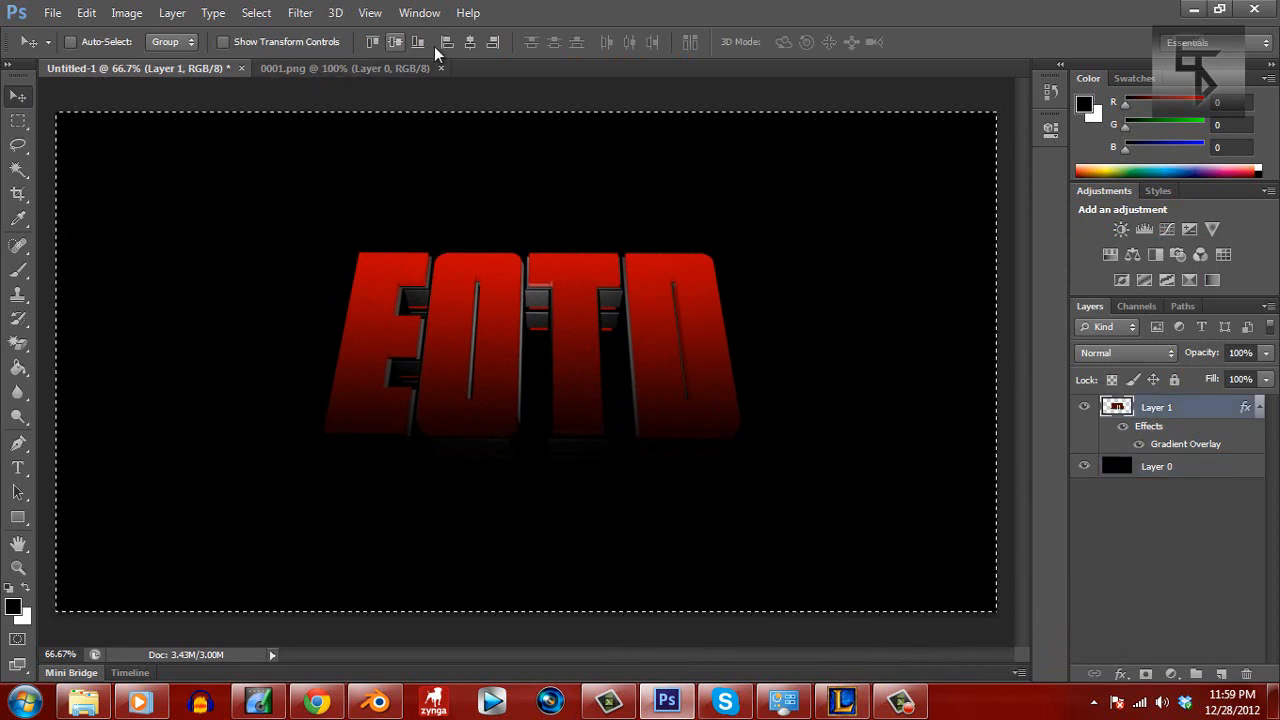
left_click(470, 43)
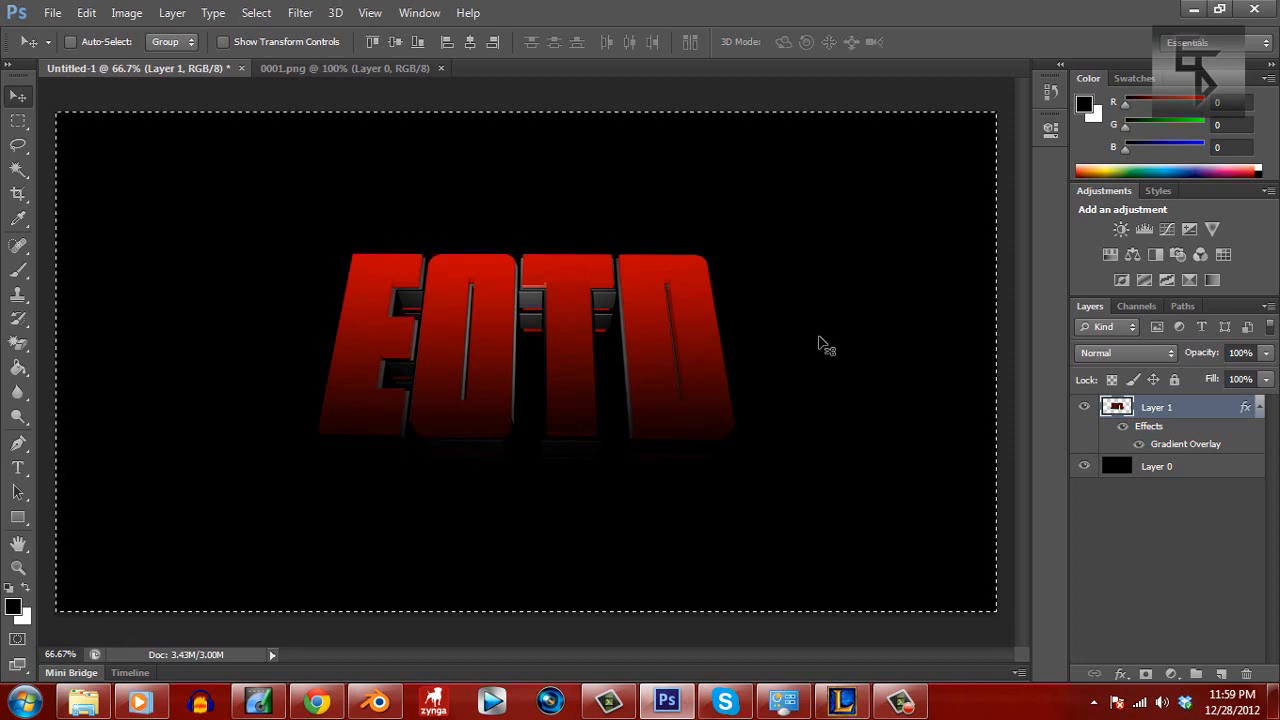
key("ctrl+d")
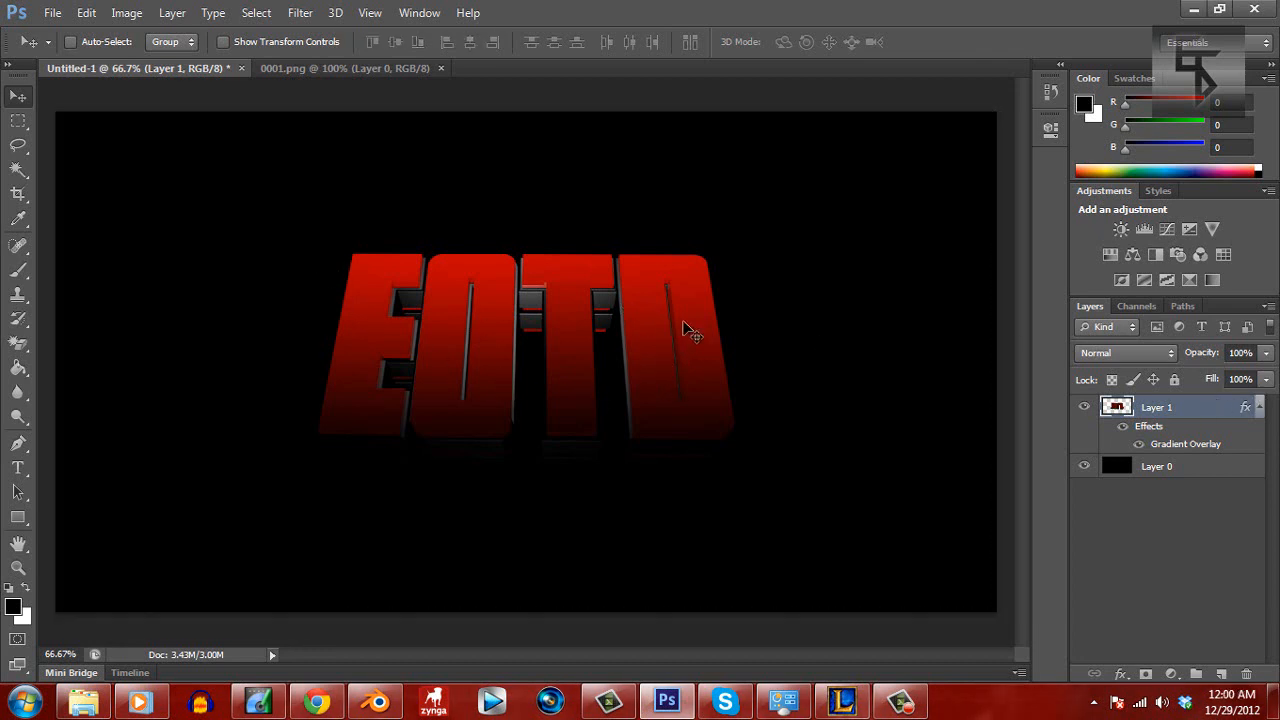
Add an Outer Glow effect with the Screen blend mode to the 3D text on Layer 1
double_click(1215, 410)
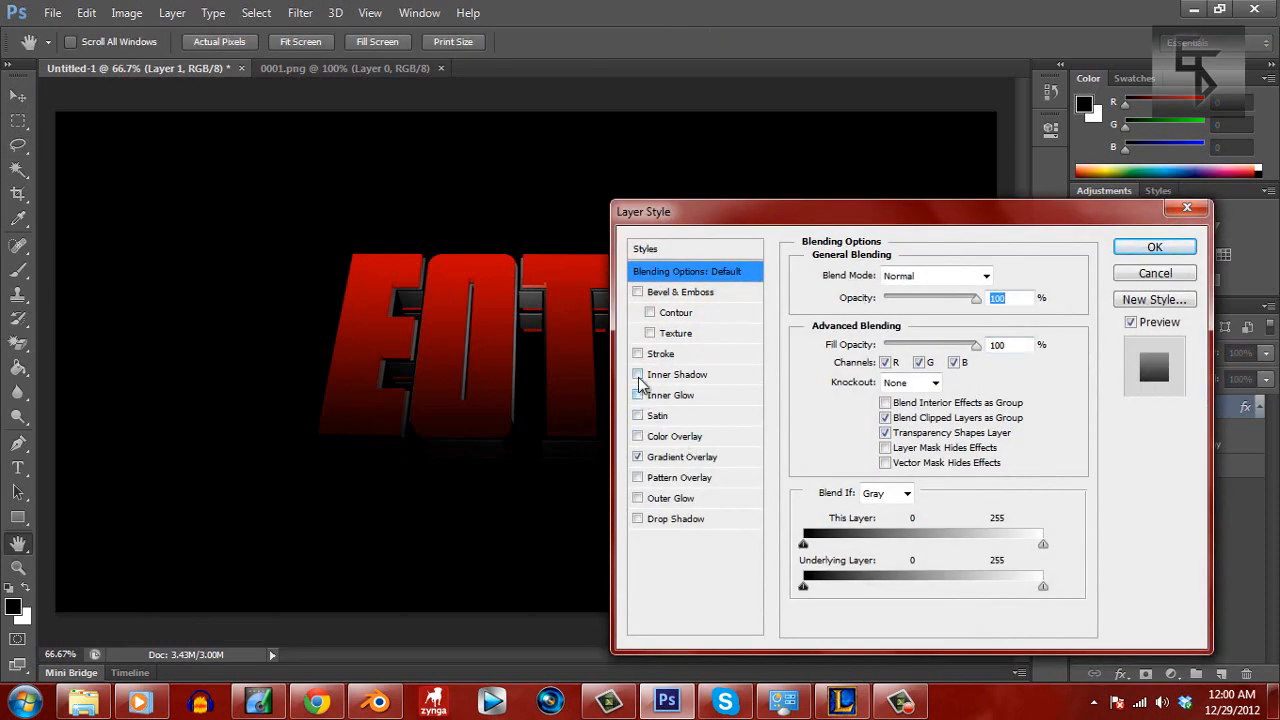
left_click(638, 499)
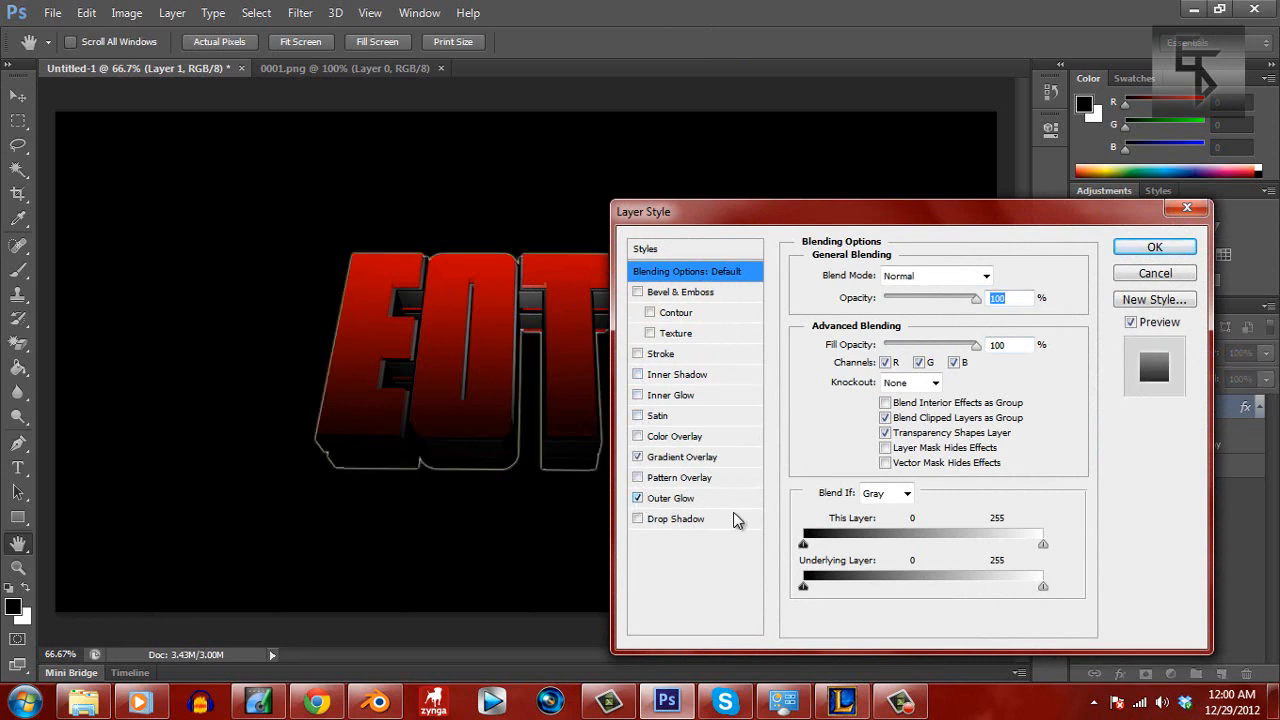
left_click(731, 502)
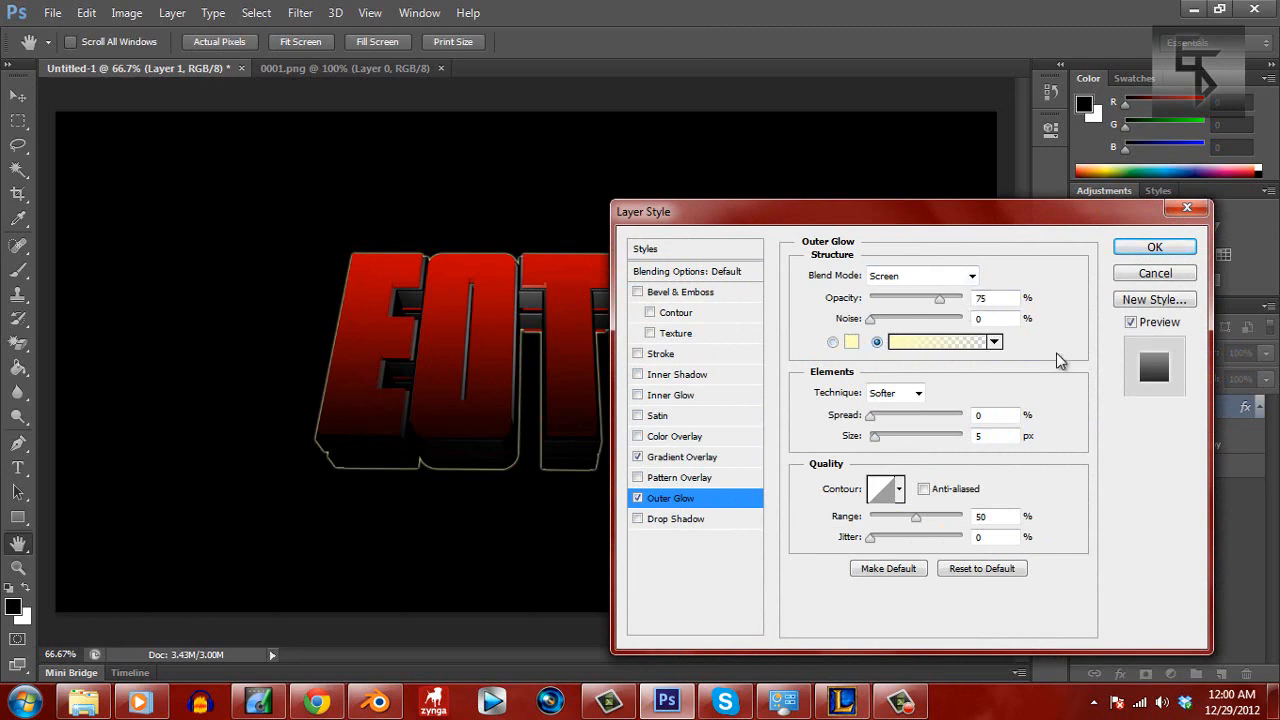
left_click(1154, 247)
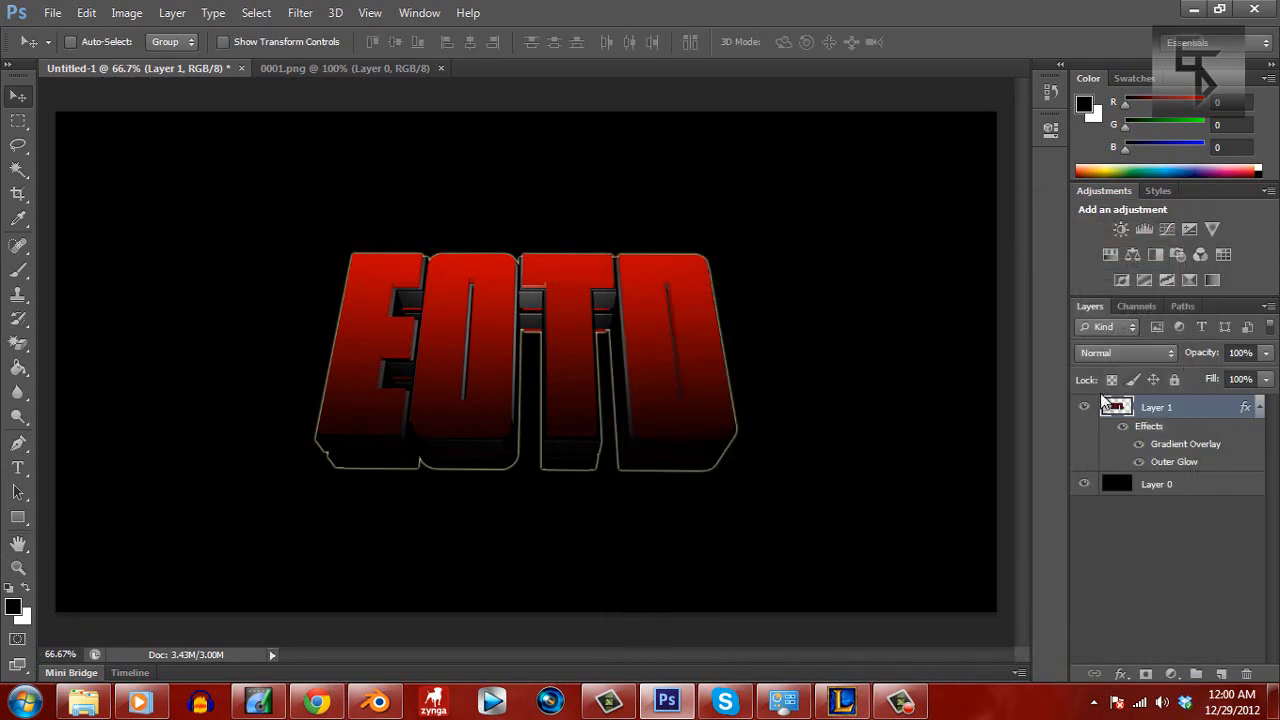
Turn off the Outer Glow on Layer 1 and briefly try Drop Shadow and Bevel & Emboss, leaving only the Gradient Overlay enabled
right_click(1194, 407)
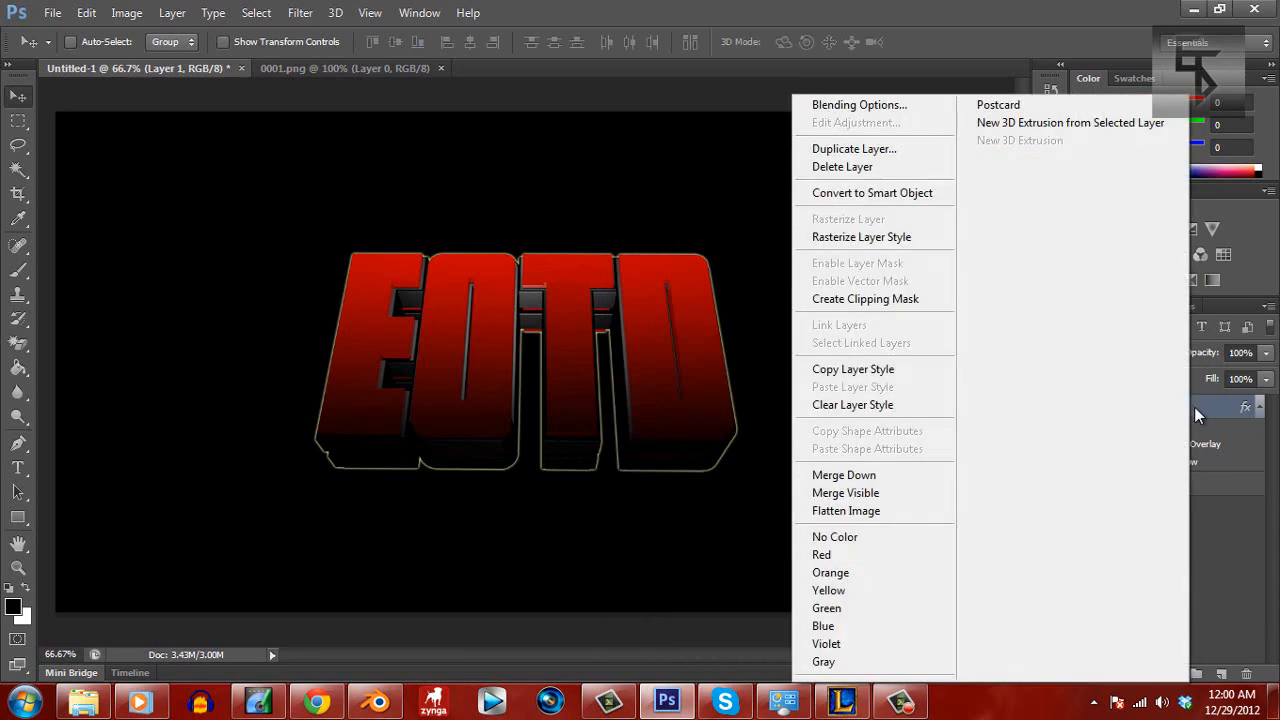
left_click(859, 104)
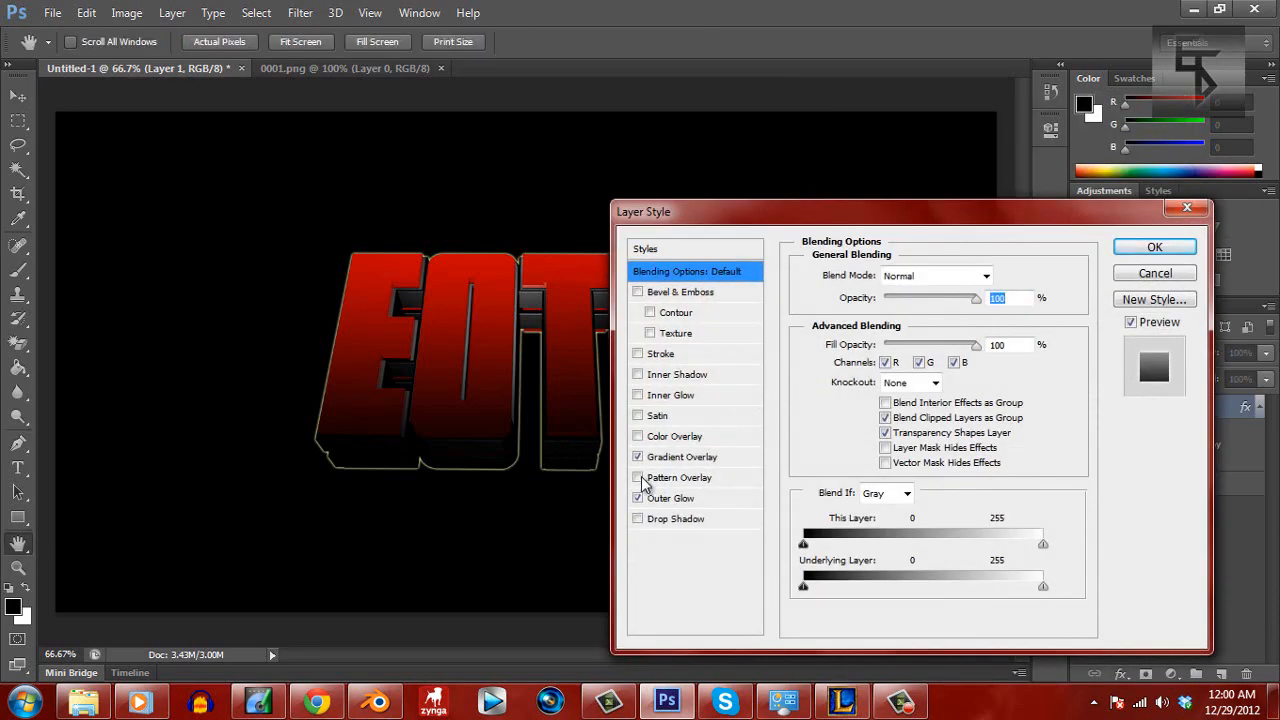
left_click(638, 498)
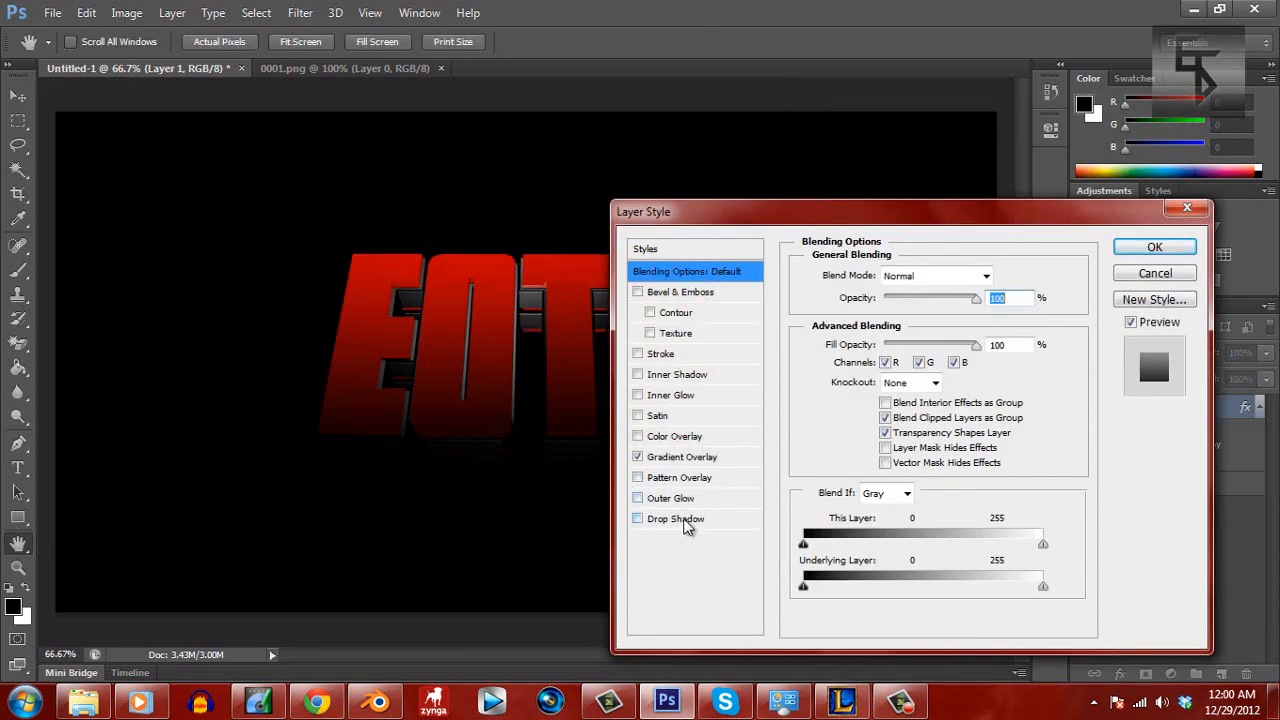
left_click(638, 519)
left_click(638, 519)
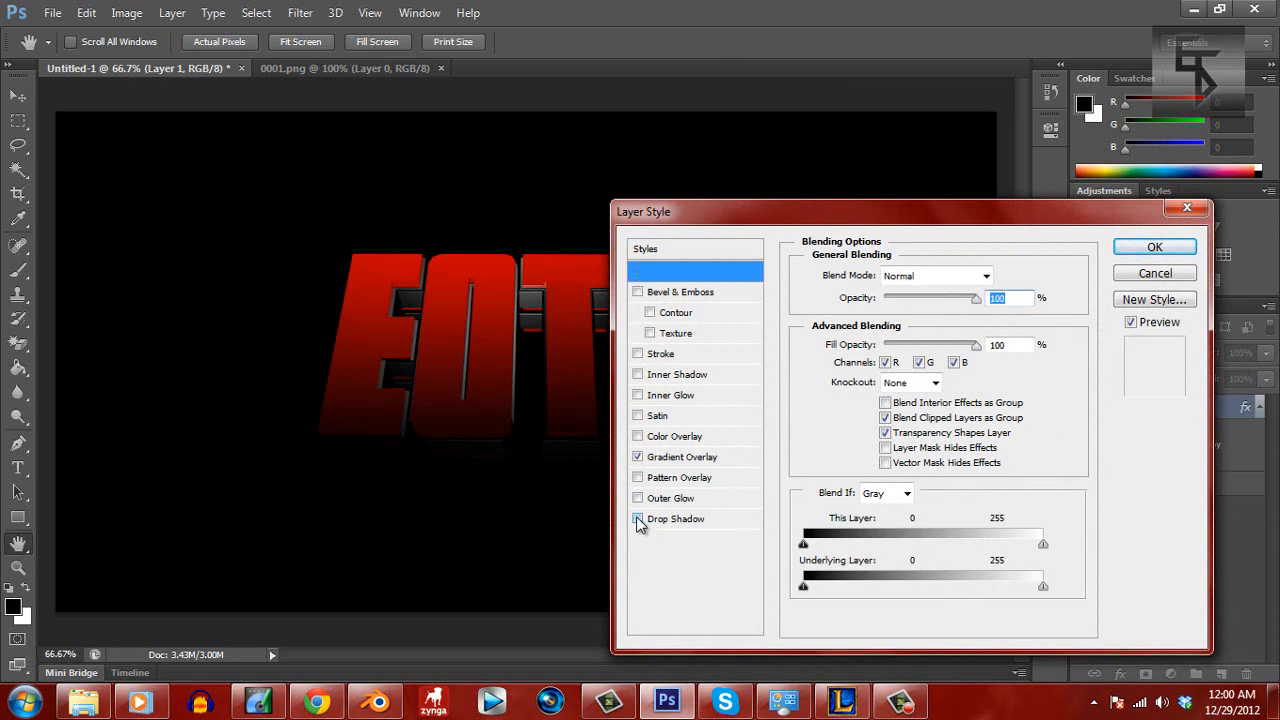
left_click(638, 292)
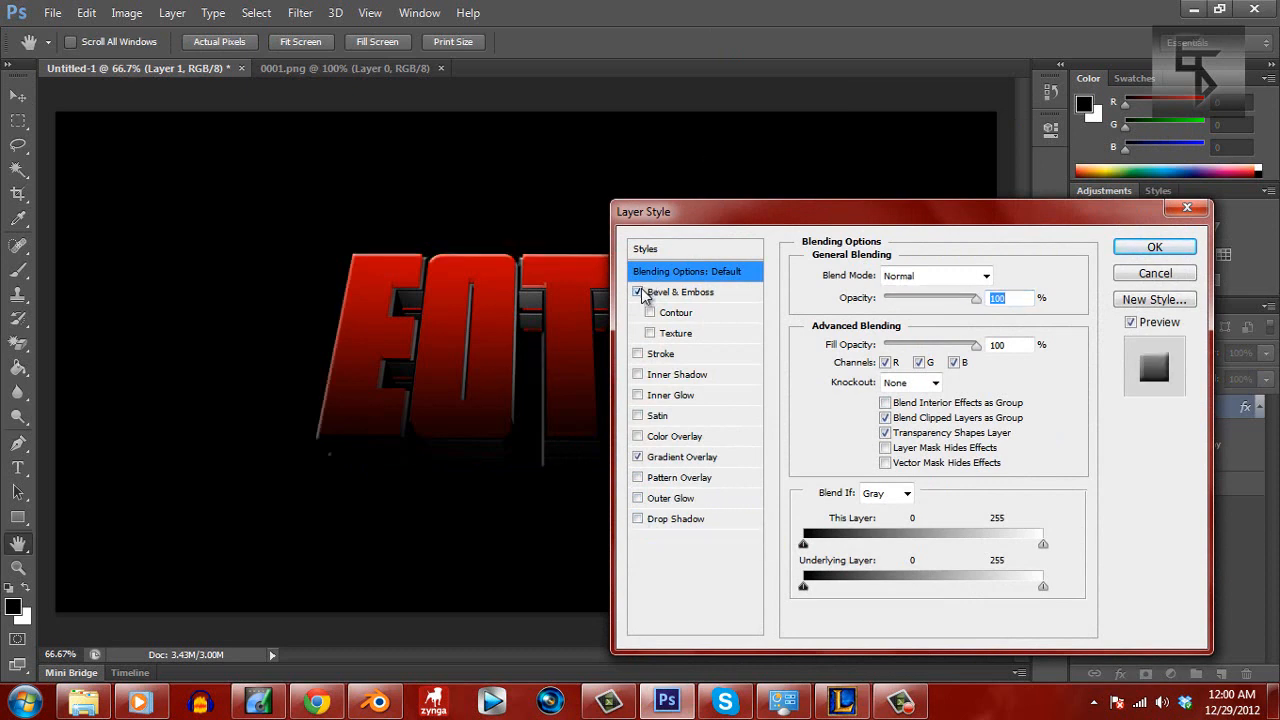
left_click(638, 292)
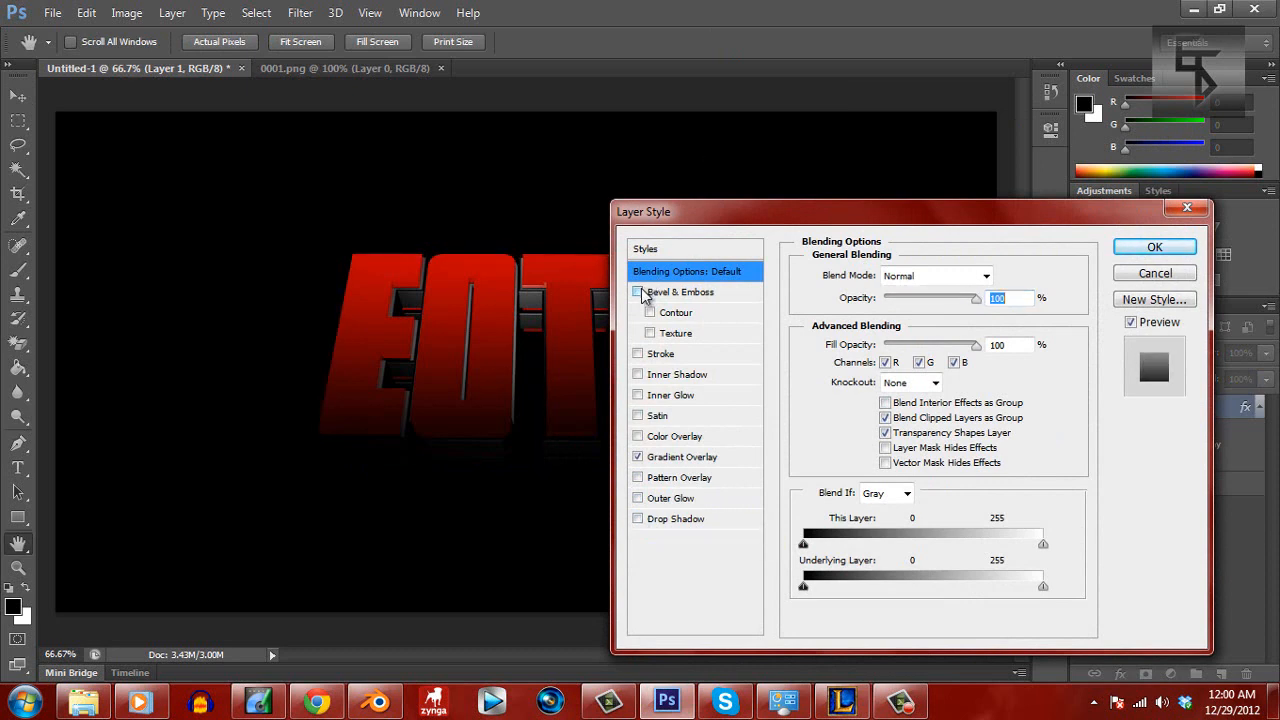
left_click(1166, 252)
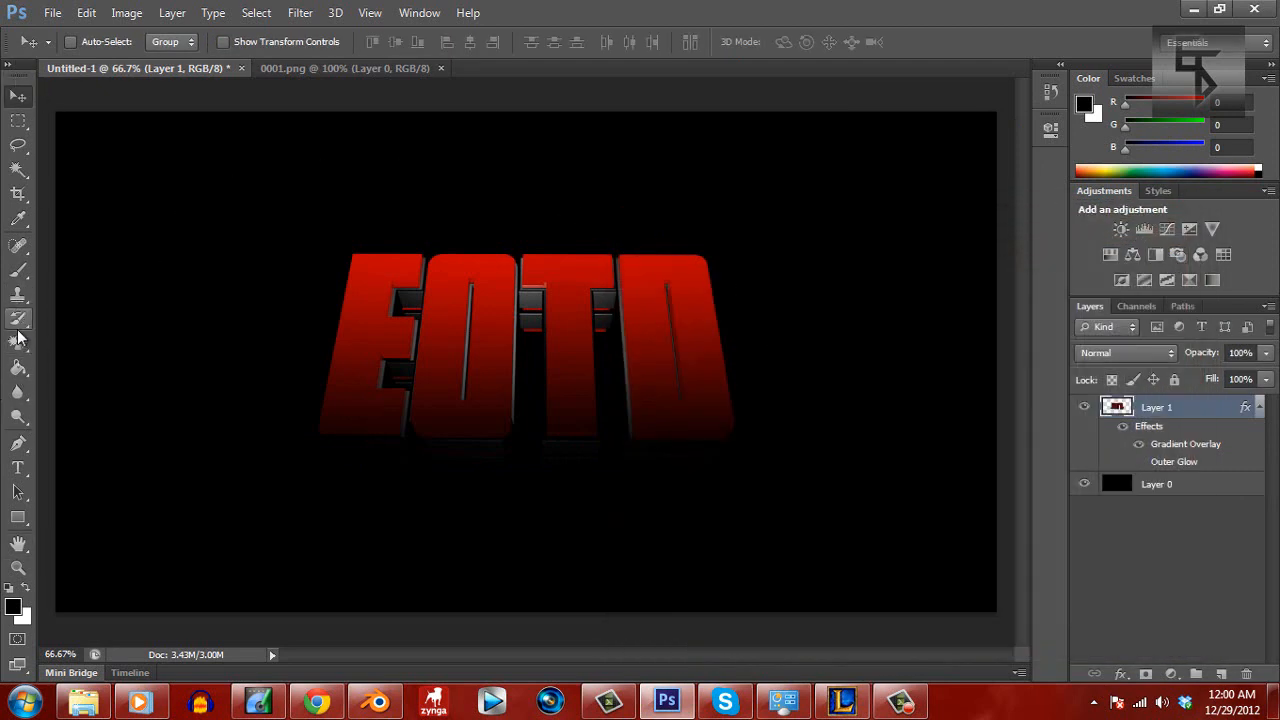
Activate the Brush tool and examine its brush presets and the available brush libraries
left_click(19, 271)
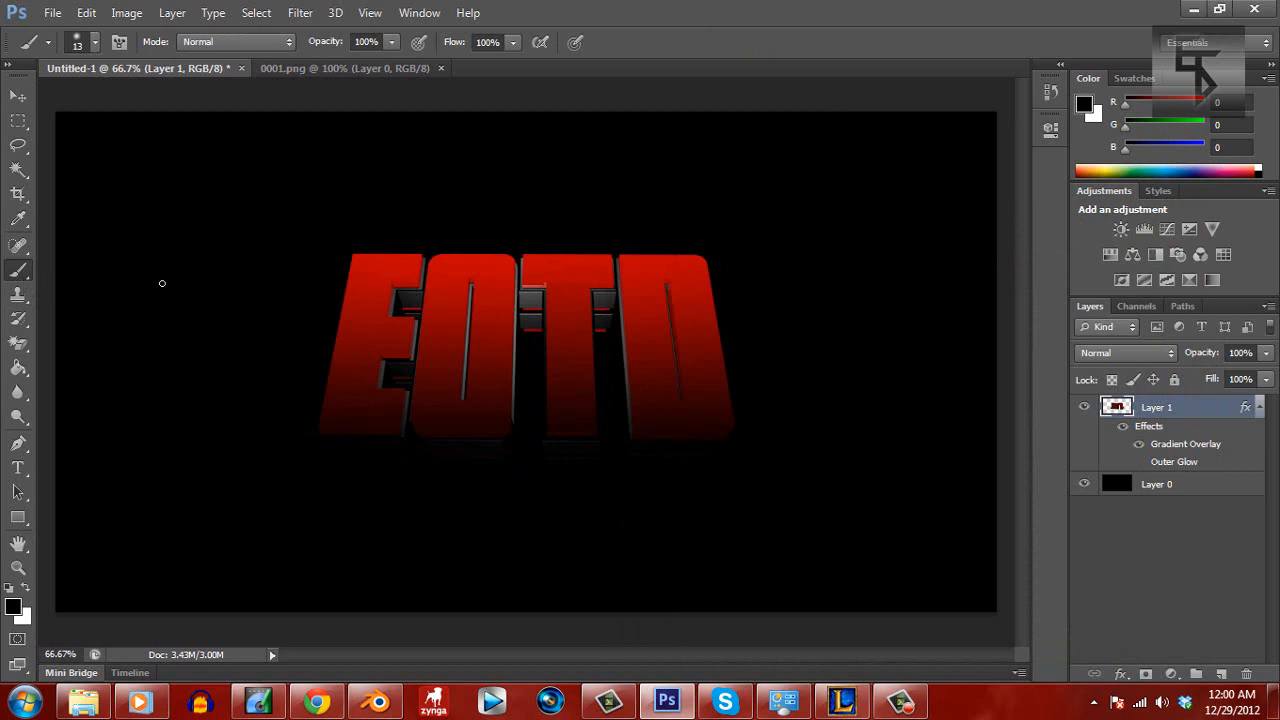
left_click(92, 45)
left_click(92, 45)
right_click(429, 380)
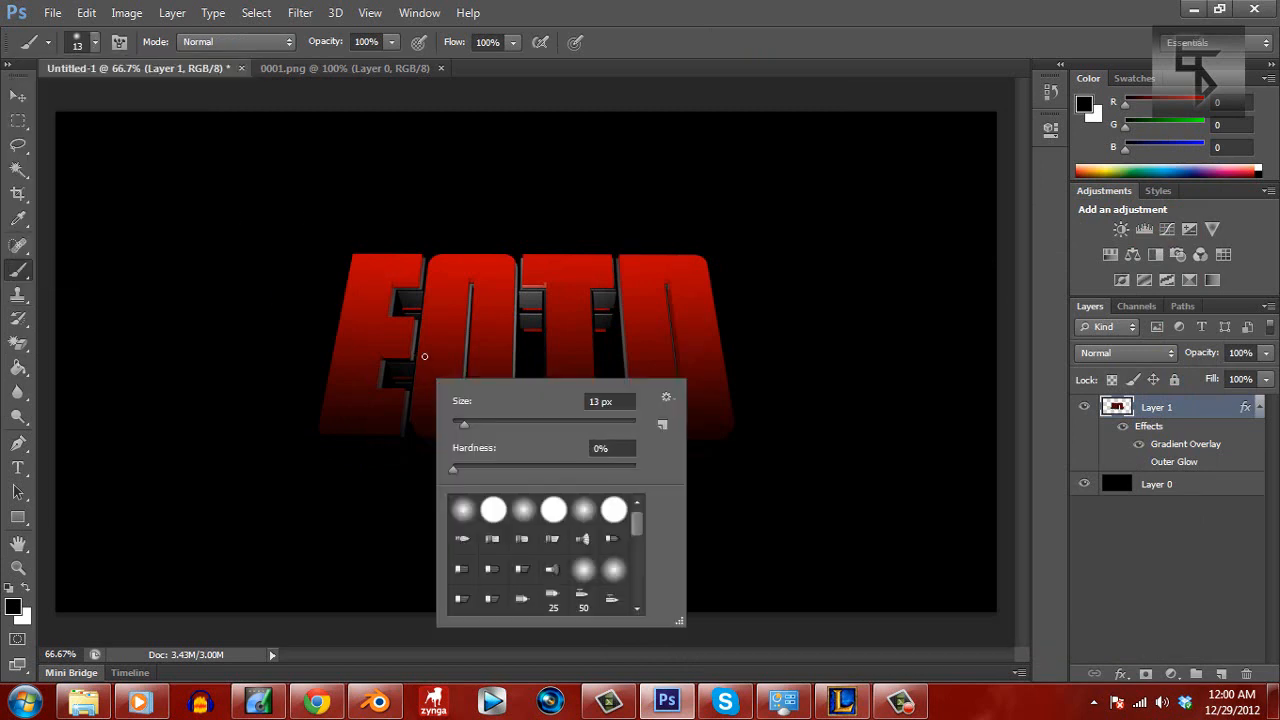
left_click(667, 397)
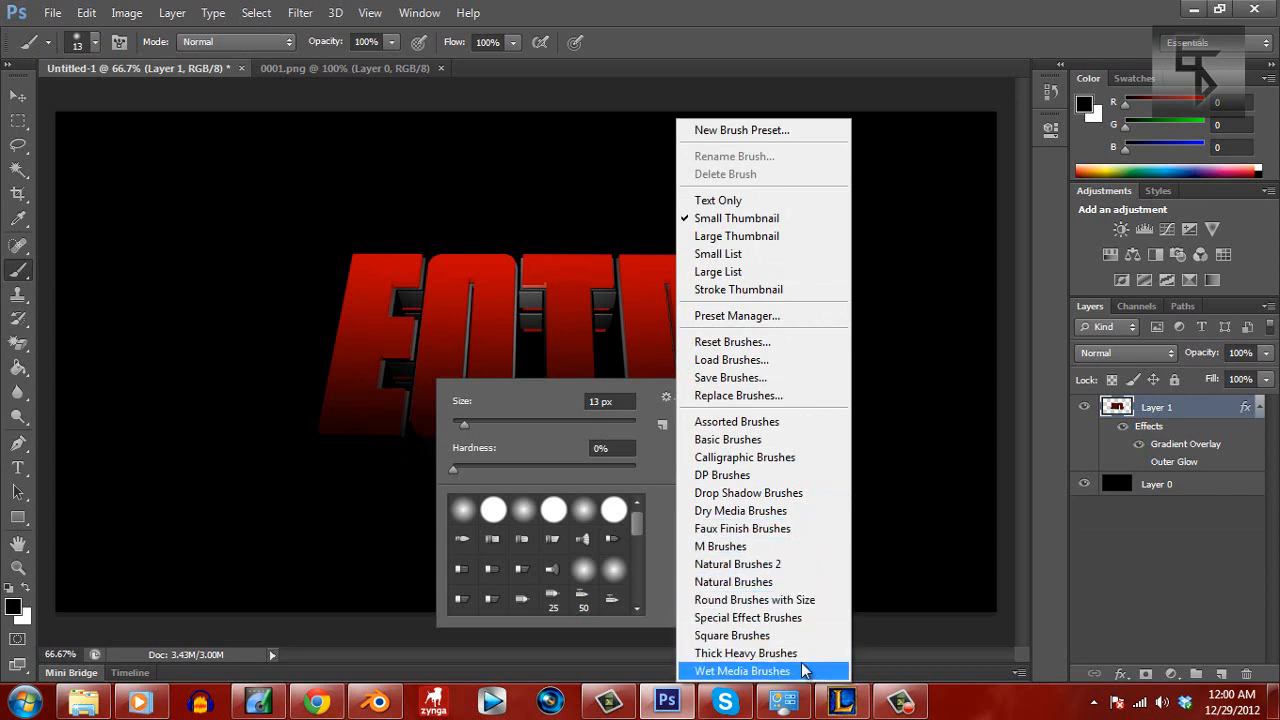
left_click(892, 428)
right_click(389, 331)
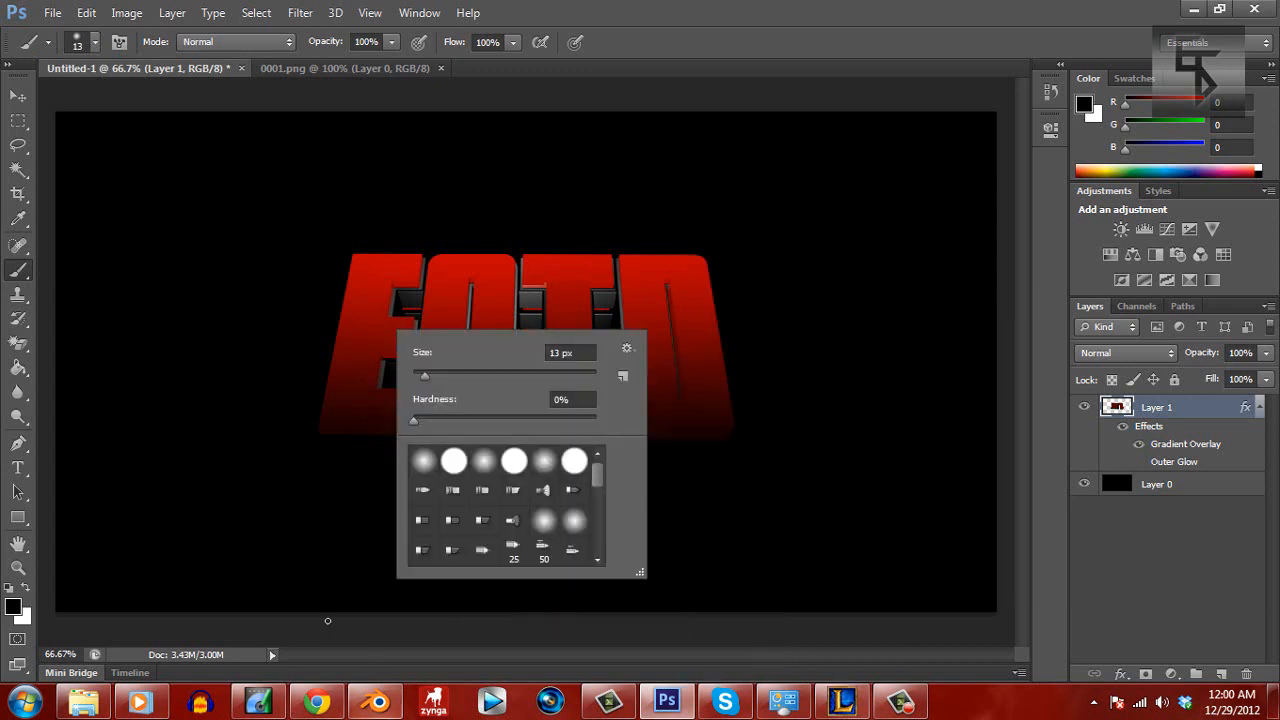
left_click(251, 562)
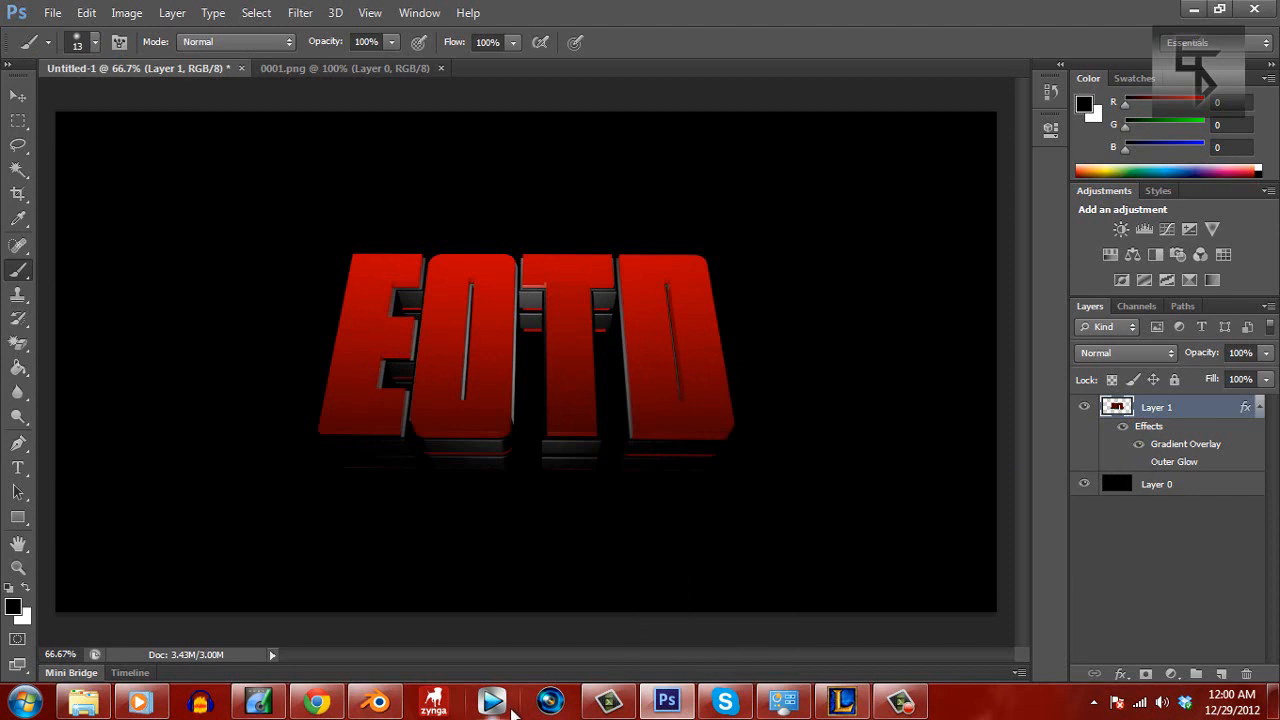
Toggle the visibility of Layer 1's effects to compare the text with and without them, leaving them visible
left_click(1122, 428)
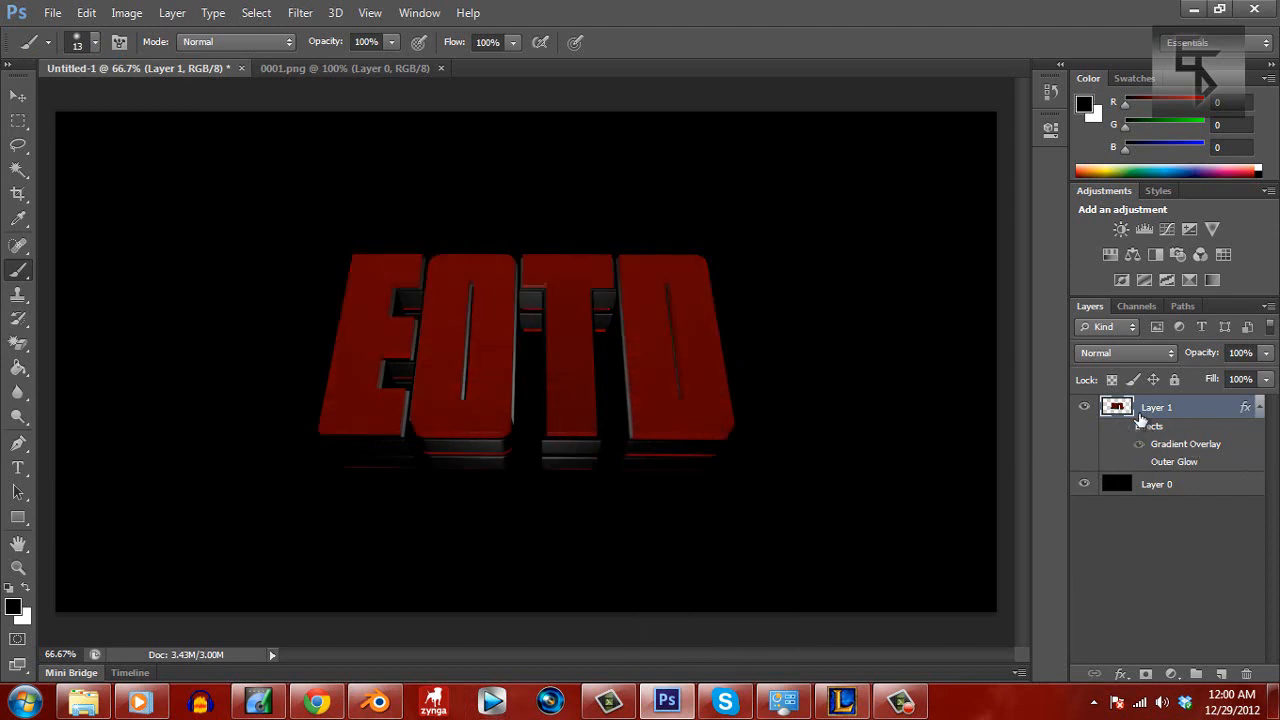
left_click(1125, 436)
left_click(1123, 434)
left_click(1122, 427)
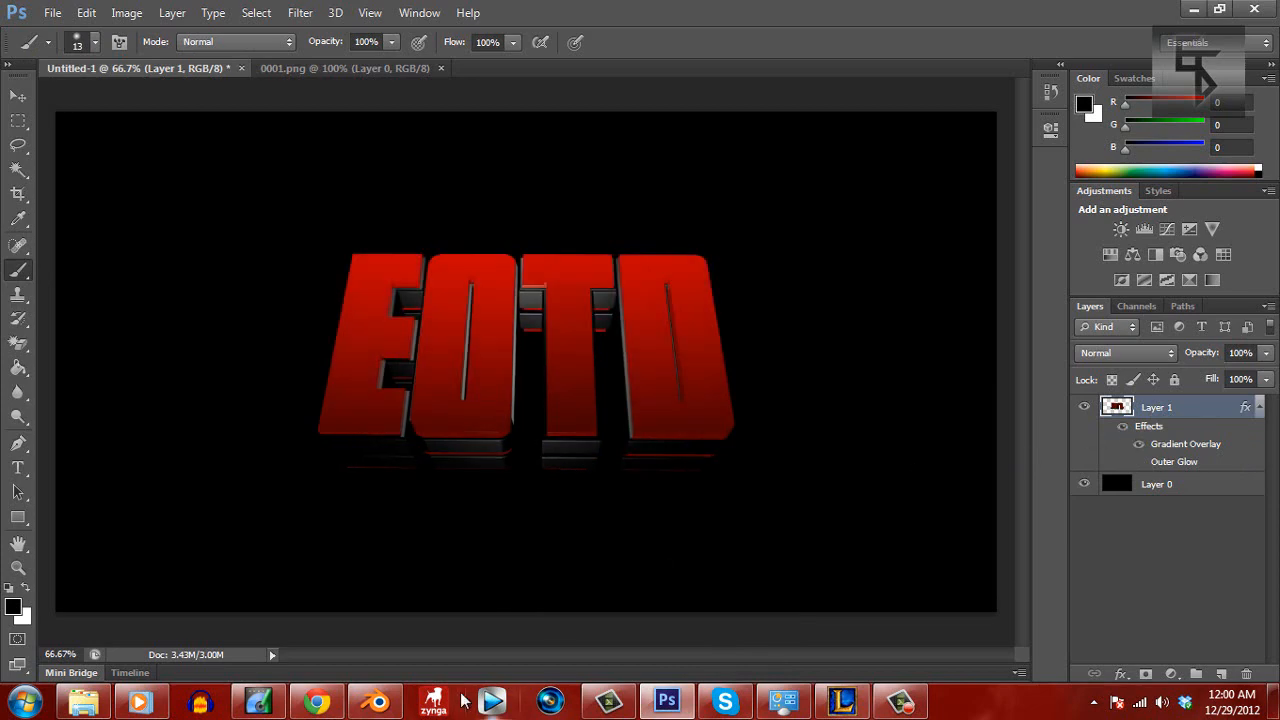
left_click(316, 702)
key("F9")
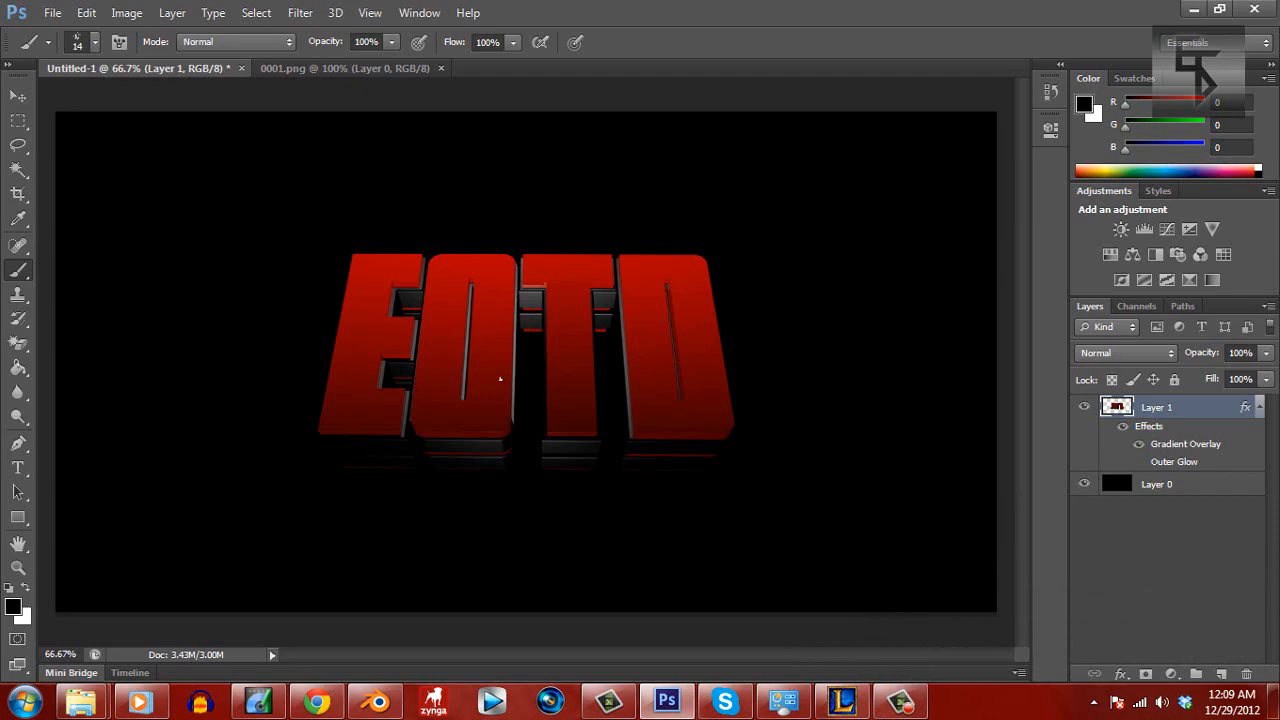
Browse the brush presets and try selecting the 1151 px and 70 px brushes
right_click(439, 358)
left_click(680, 376)
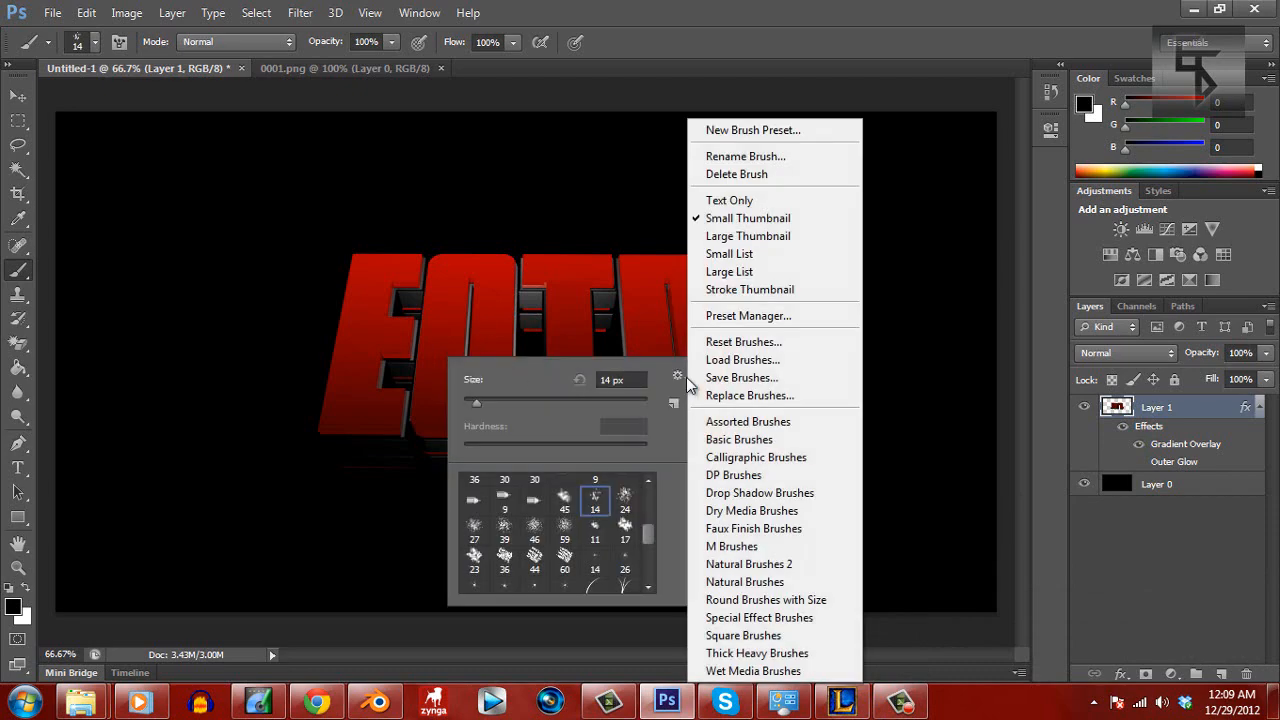
left_click(678, 376)
left_click(679, 372)
left_click(647, 523)
left_click_drag(653, 533, 649, 574)
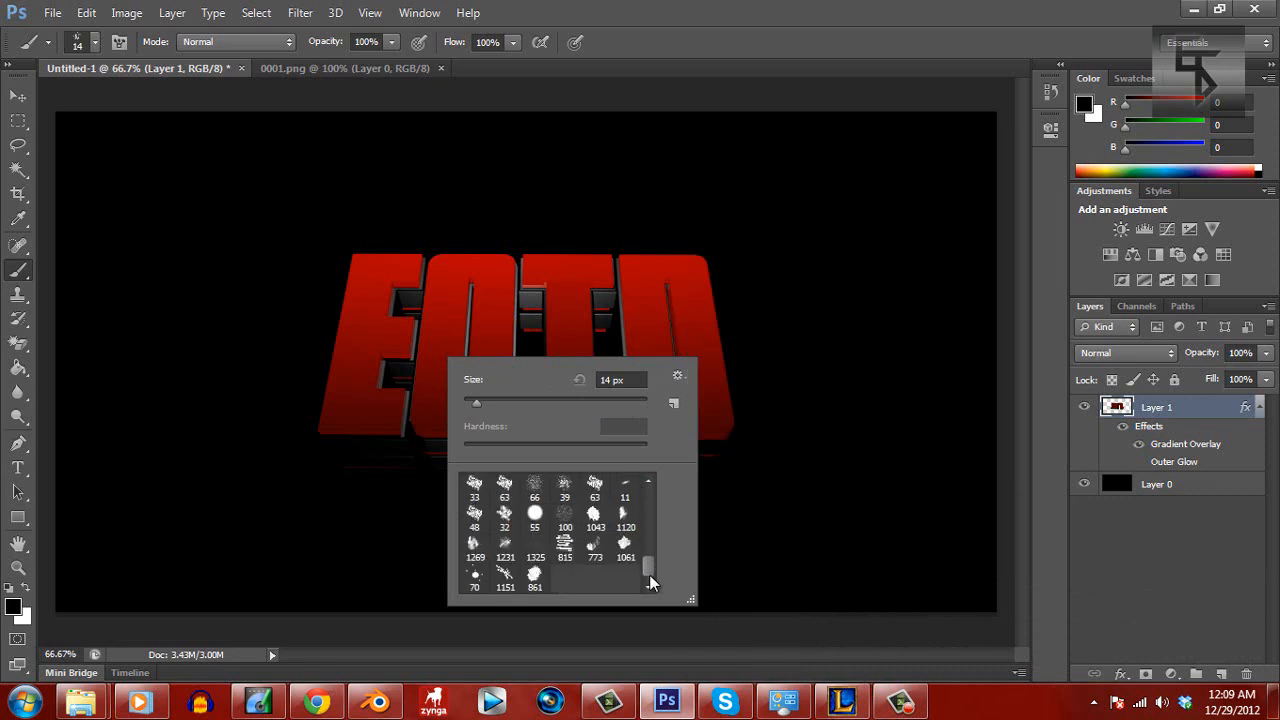
left_click(505, 575)
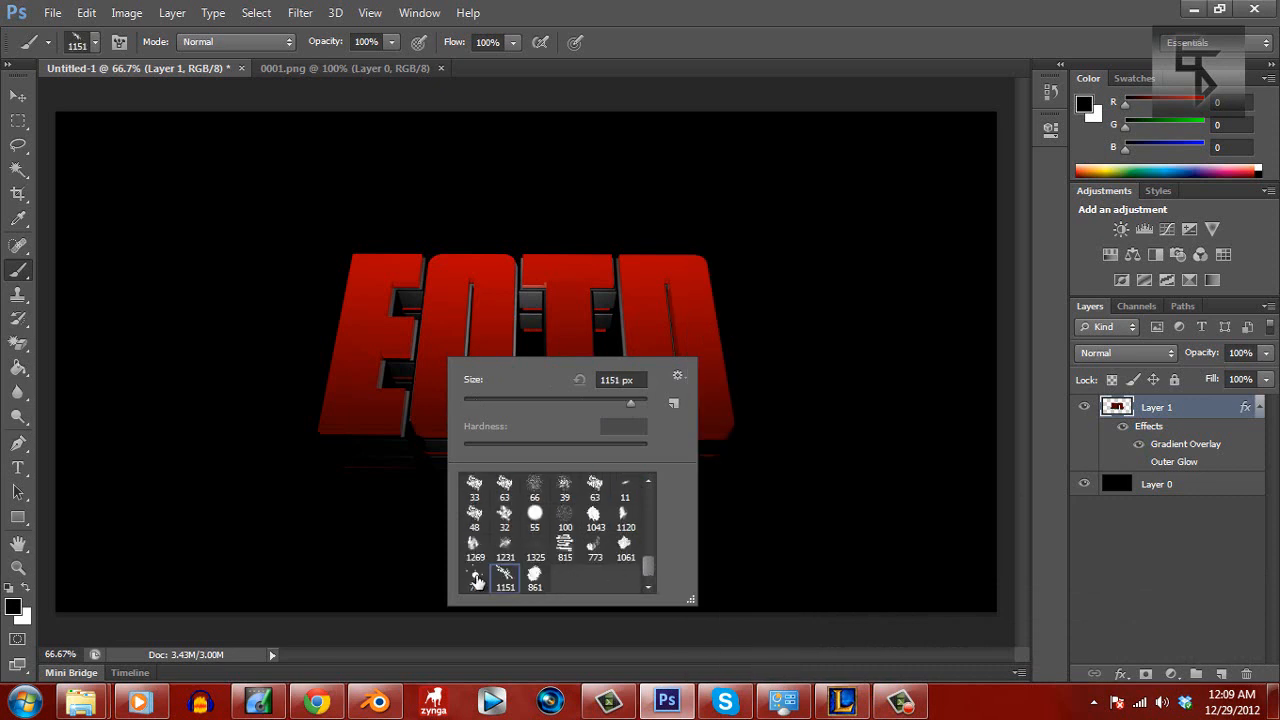
left_click(475, 577)
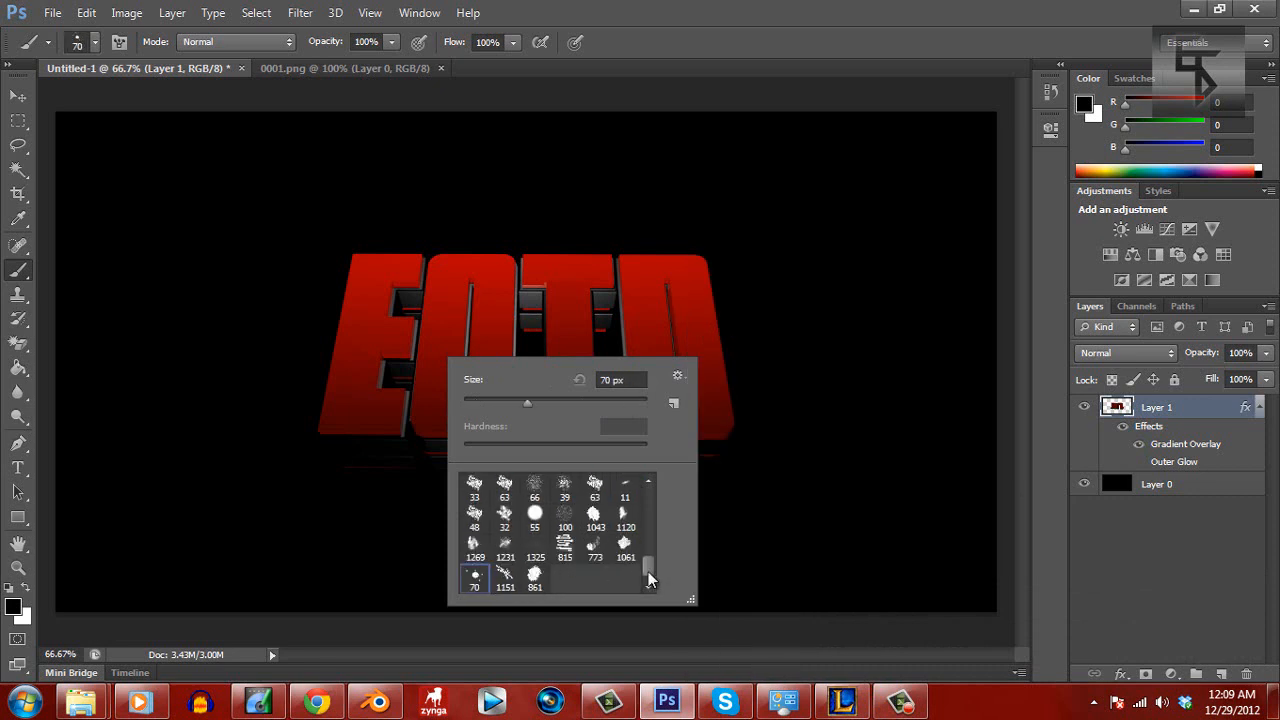
Select the 46 px spatter brush preset and enlarge its size to 168 px
mouse_move(648, 571)
left_mouse_down()
mouse_move(643, 494)
mouse_move(644, 532)
mouse_move(608, 538)
left_mouse_up()
left_click(625, 527)
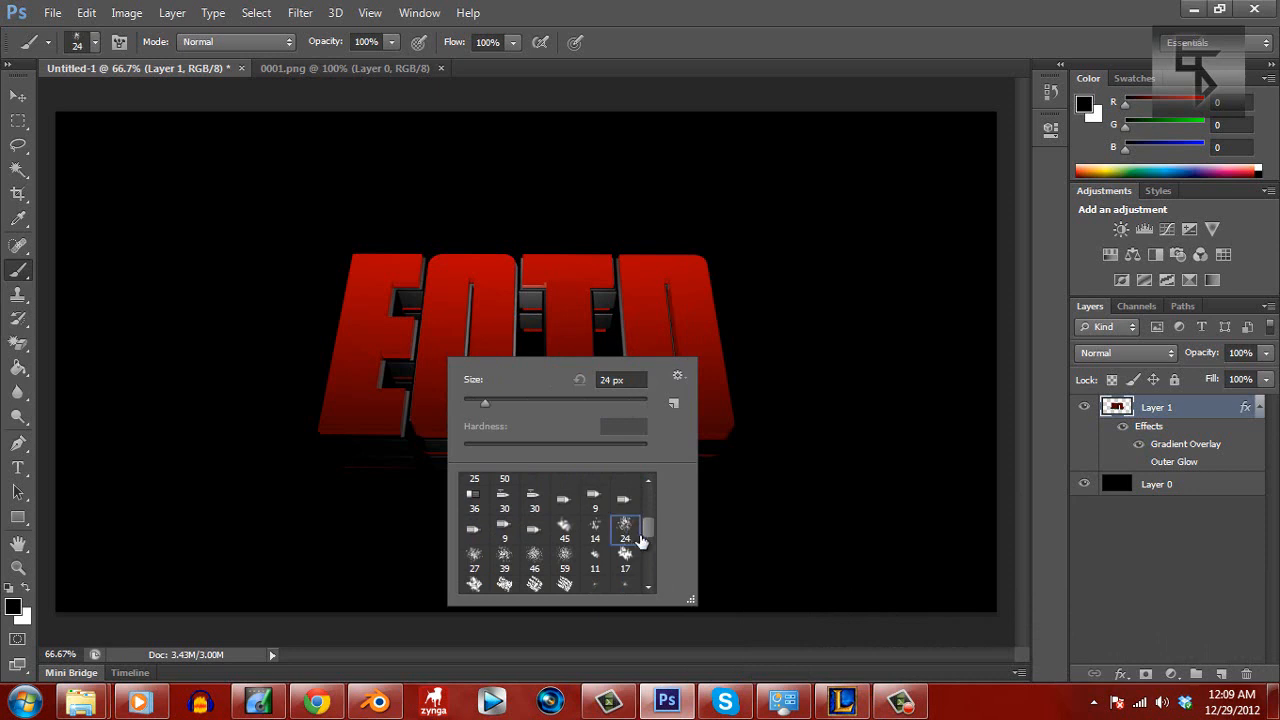
scroll(645, 540, "down", 1)
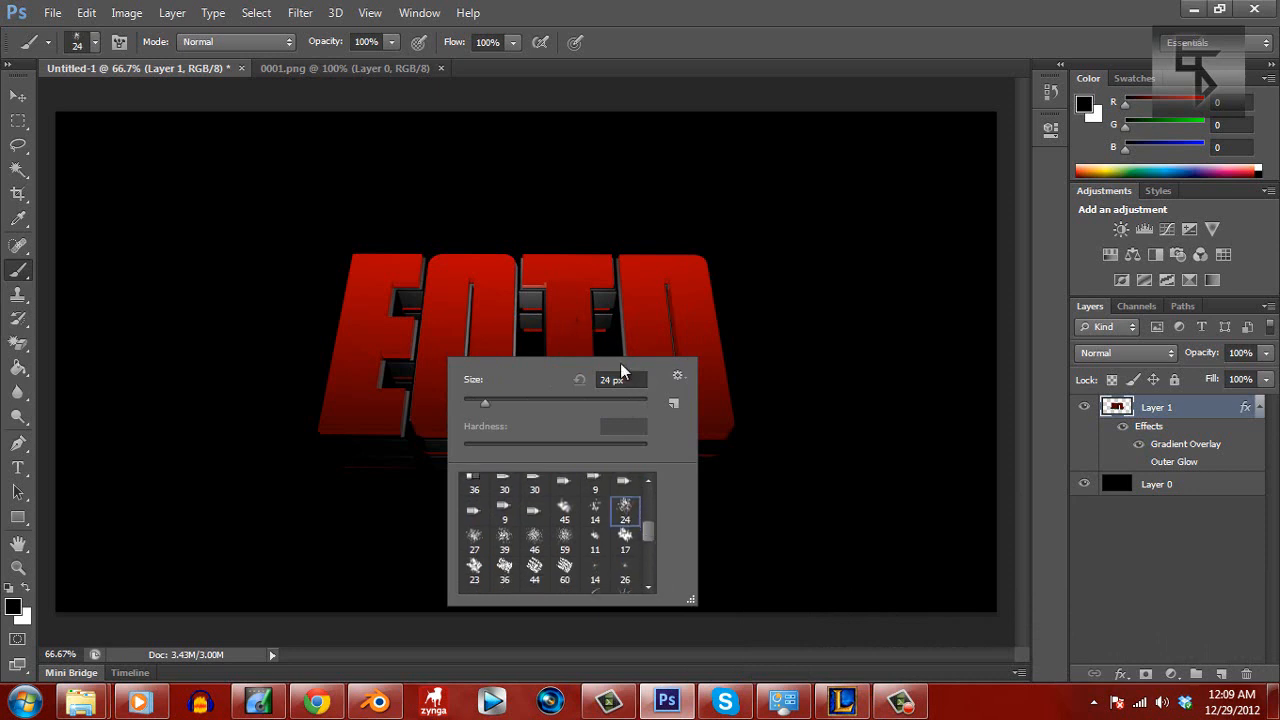
left_click(535, 540)
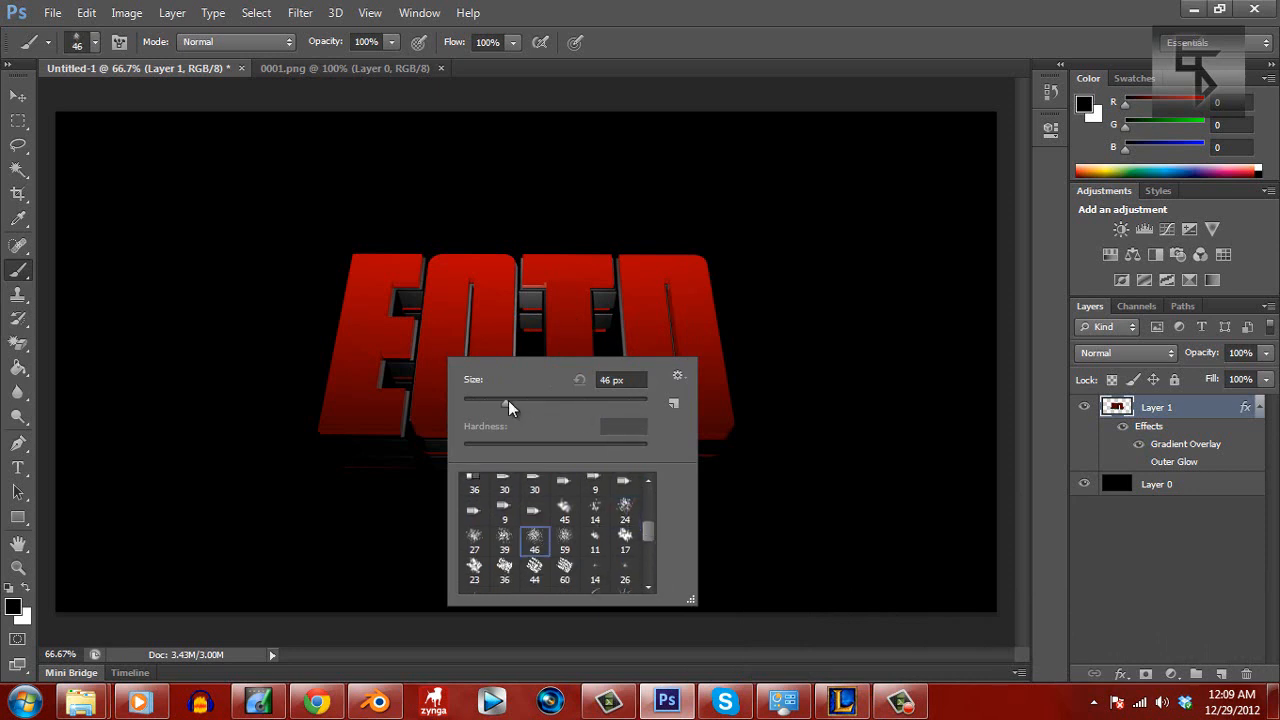
left_click_drag(508, 400, 586, 400)
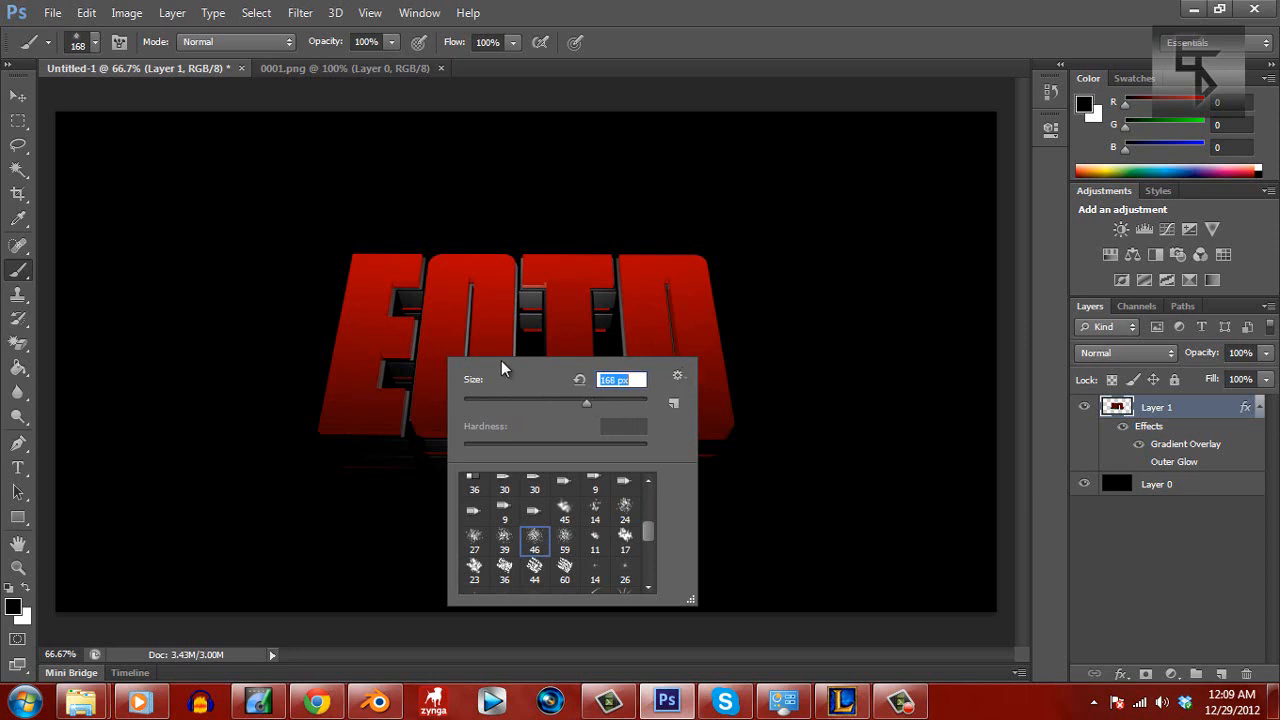
Try a black spatter brush stroke over the letter E on Layer 1, and undo it
mouse_move(450, 345)
left_mouse_down()
mouse_move(415, 320)
mouse_move(386, 330)
left_mouse_up()
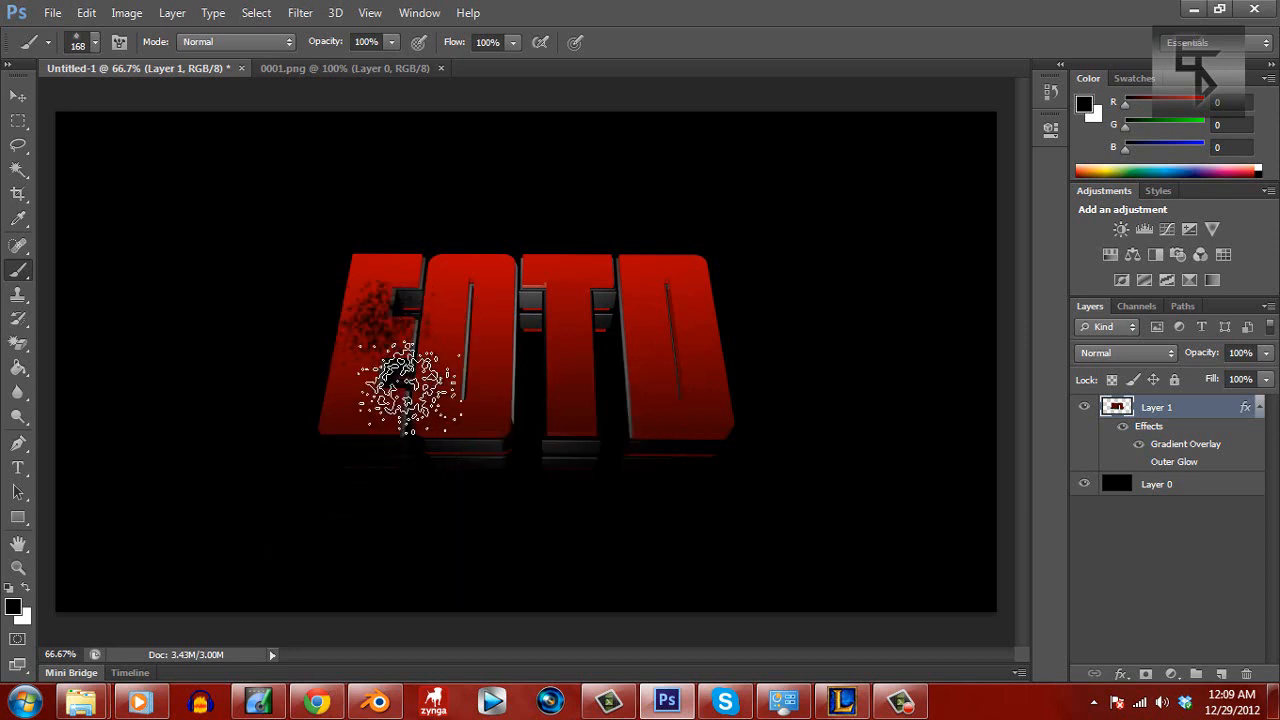
key("ctrl+z")
right_click(521, 367)
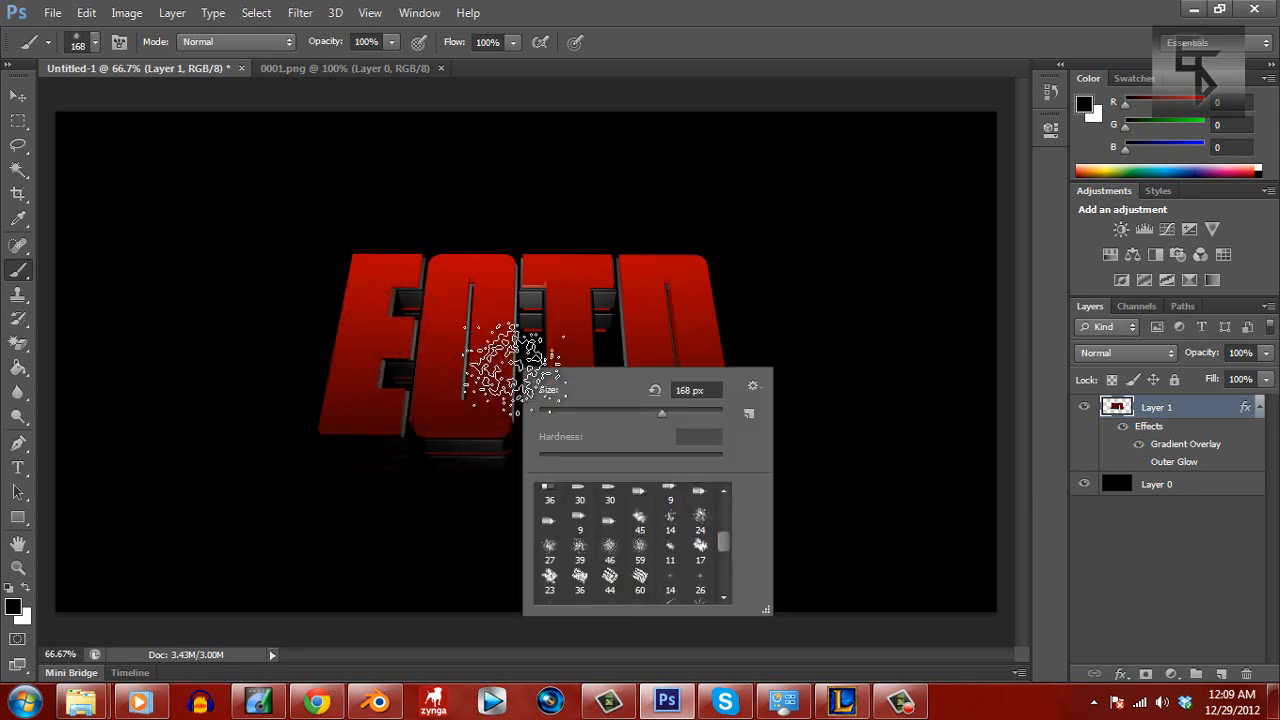
left_click(900, 701)
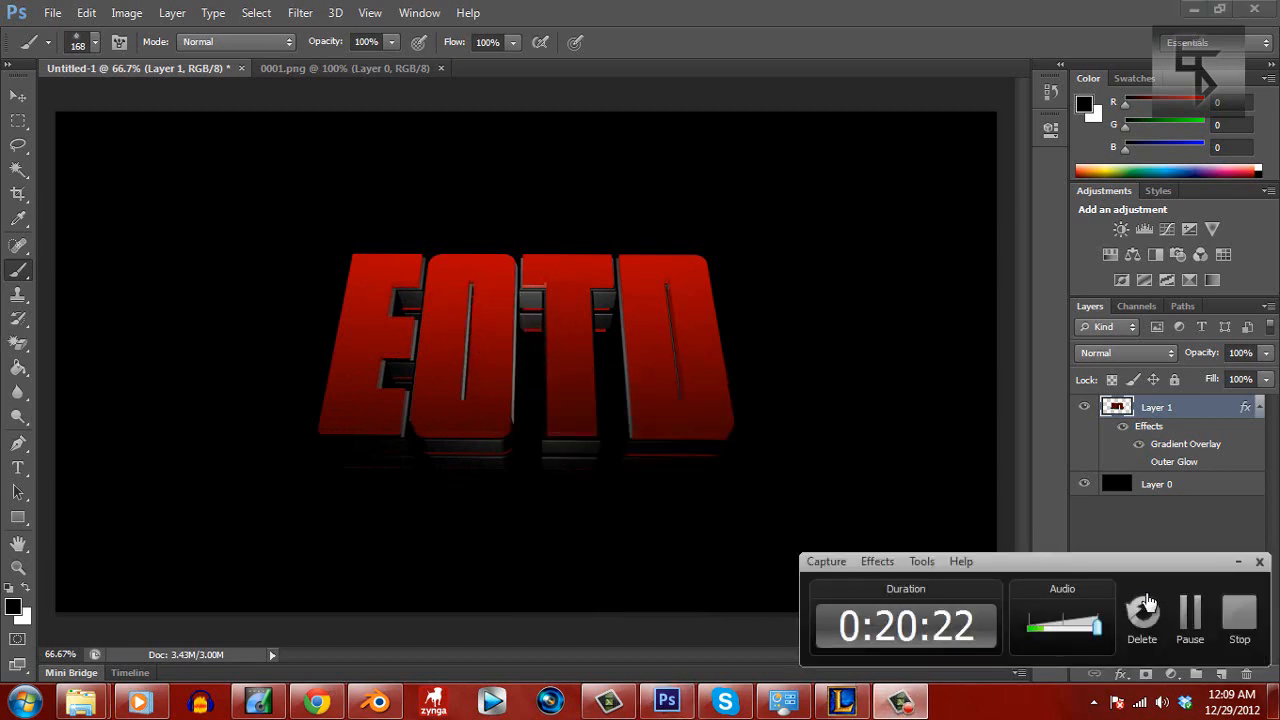
left_click(1188, 618)
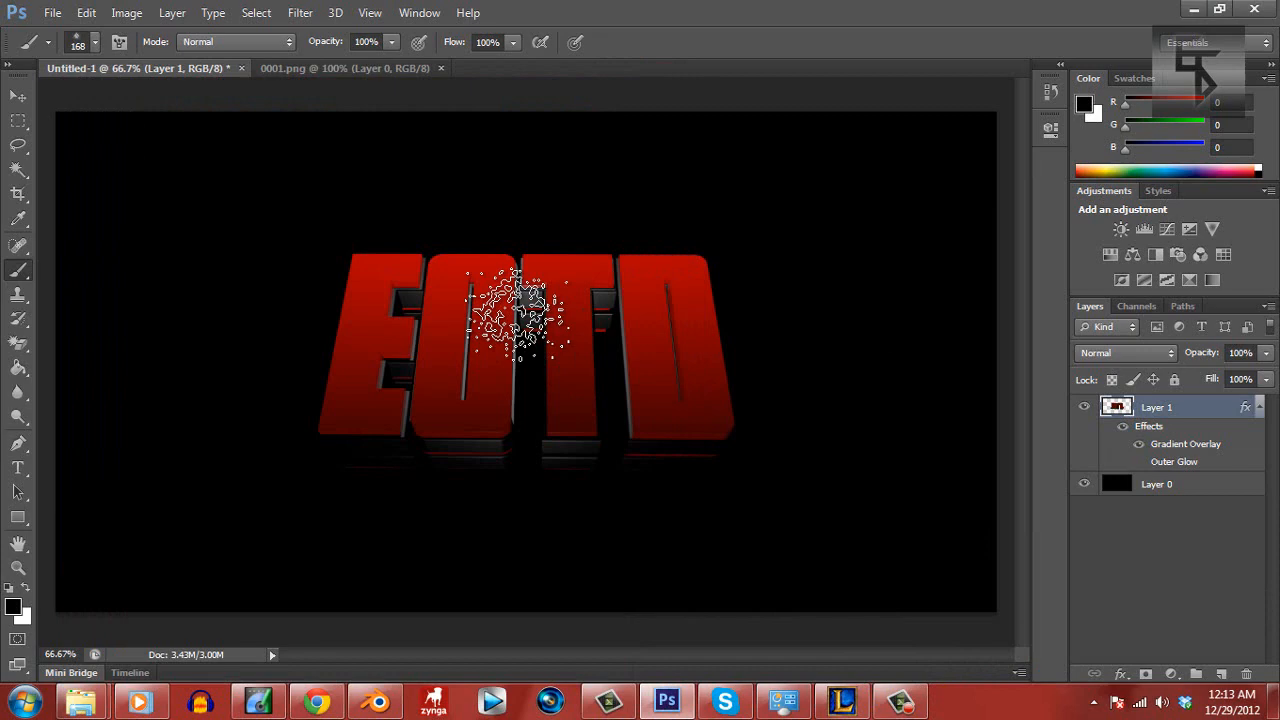
Load the VZR Brushes set file from the cs6brushes folder into the brush presets
right_click(518, 316)
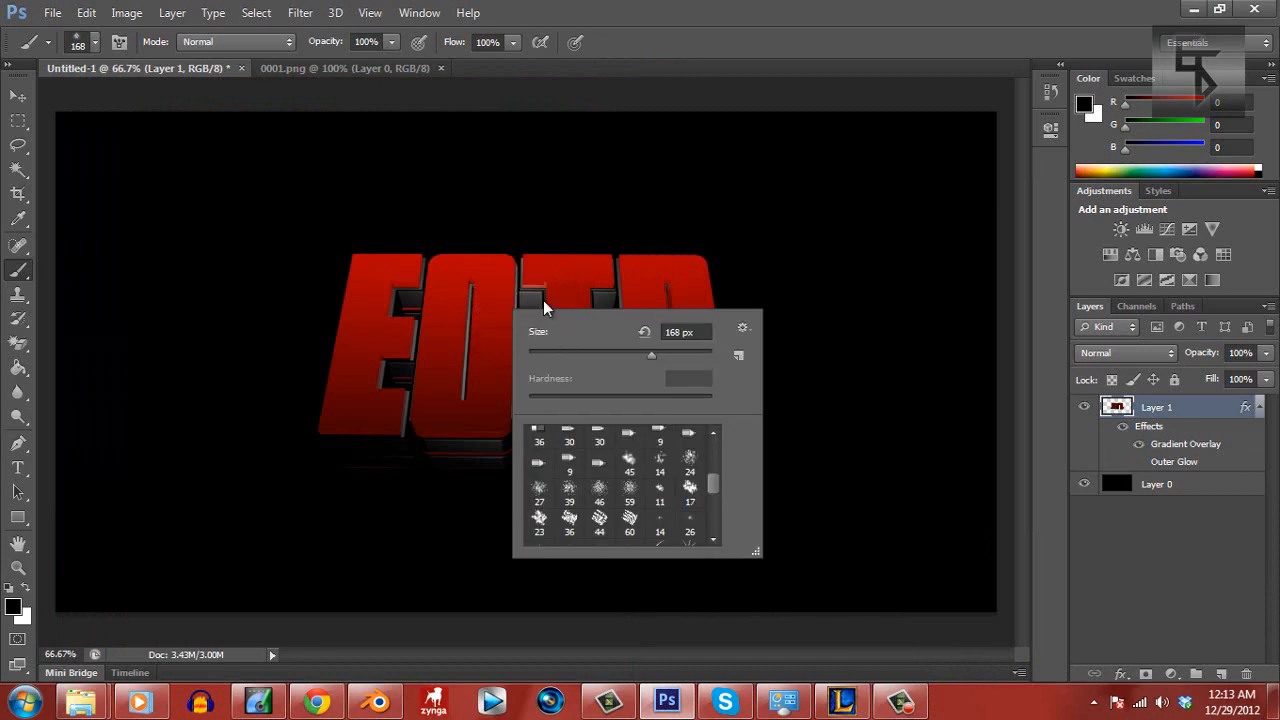
left_click(742, 330)
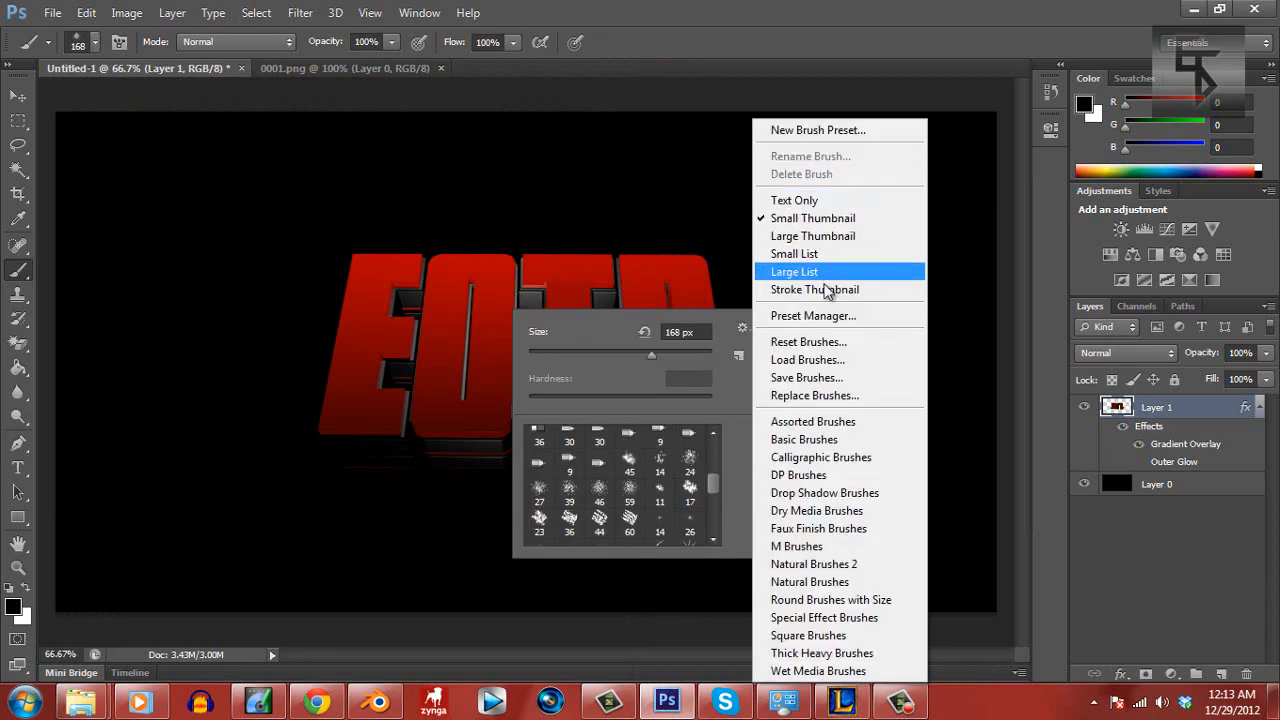
left_click(824, 362)
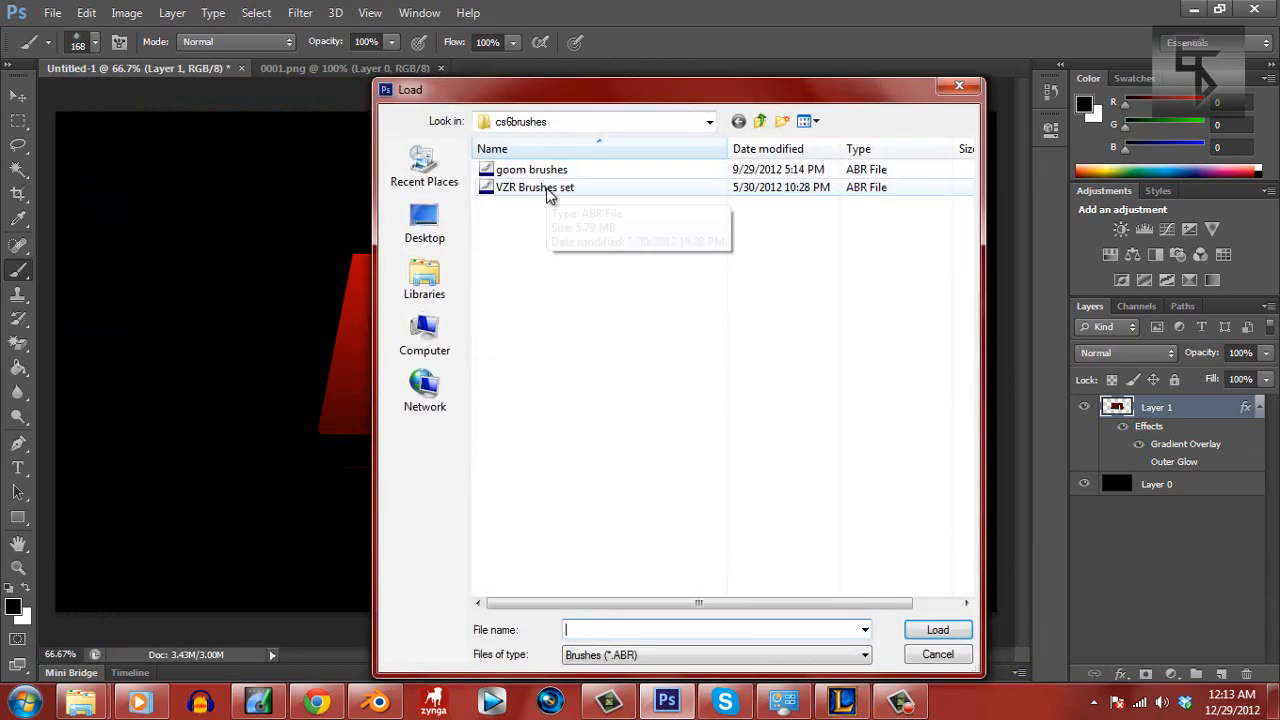
left_click(535, 188)
left_click(938, 632)
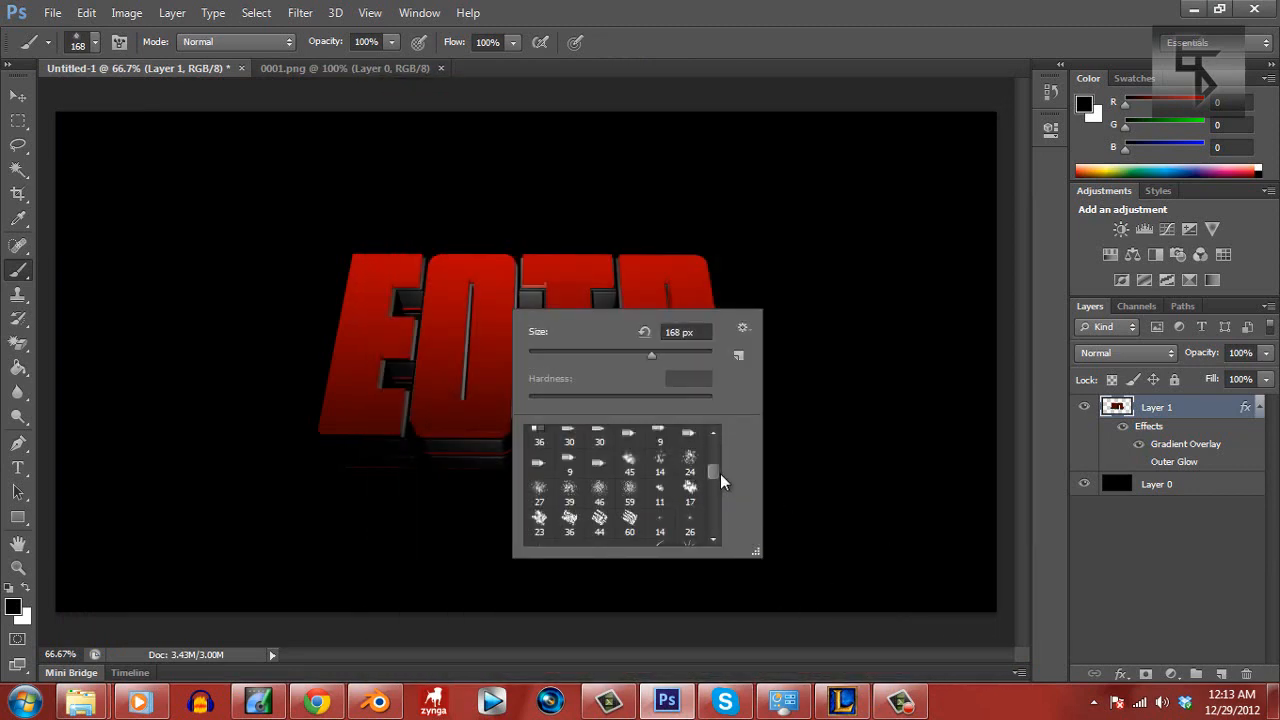
Select the 629 px brush preset, try a black stroke over the lower part of the letters E and O on Layer 1, and undo it
scroll(722, 505, "down", 6)
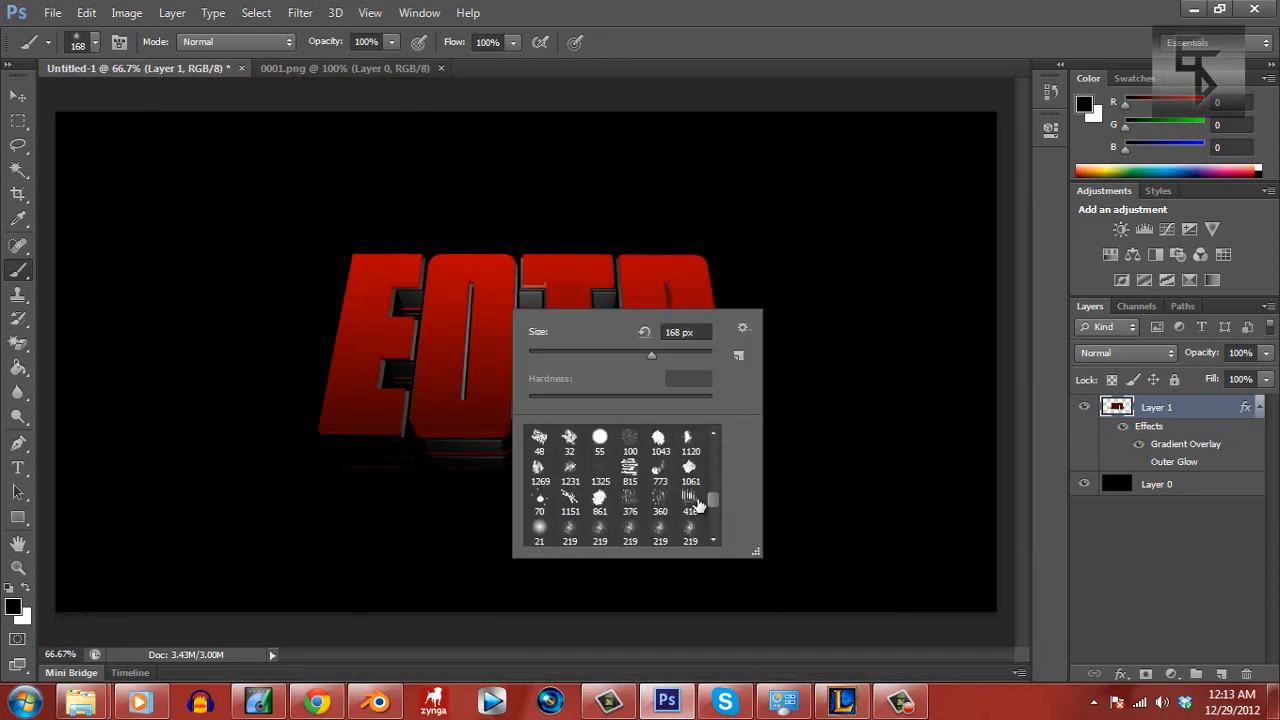
left_click(570, 497)
left_click_drag(713, 500, 710, 519)
left_click(629, 447)
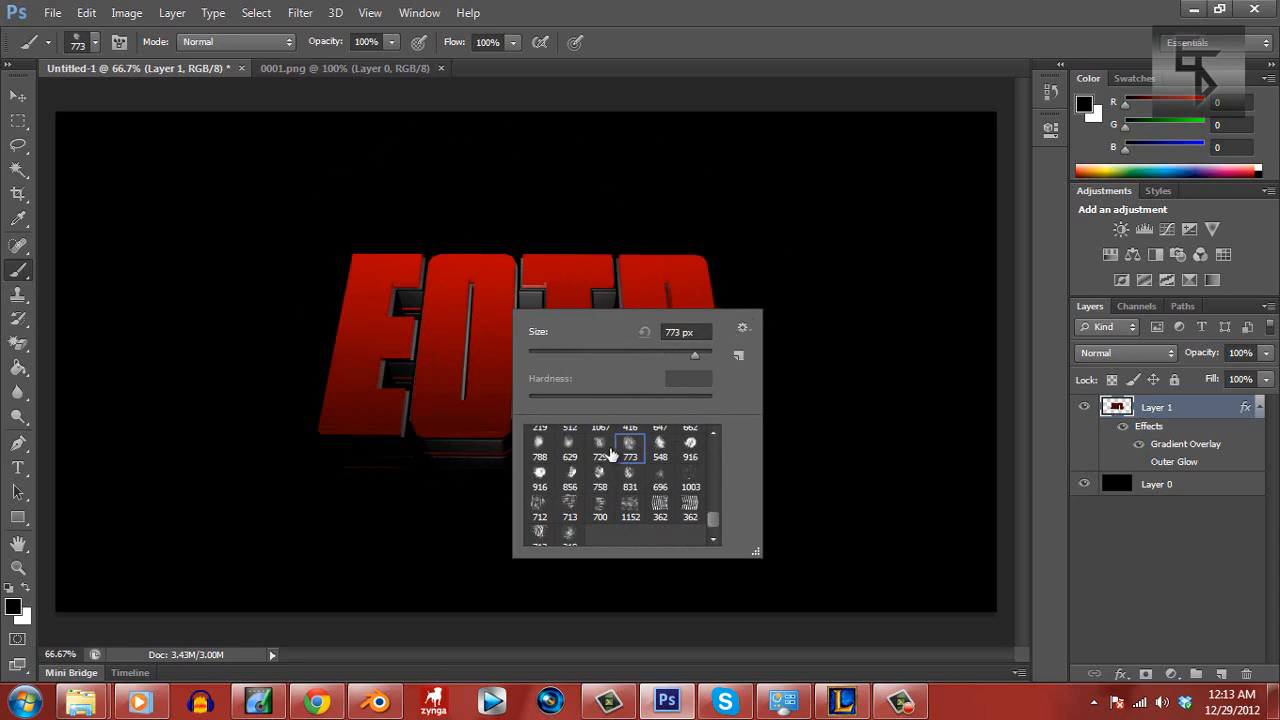
left_click(598, 448)
left_click(567, 447)
left_click(743, 331)
left_click(711, 330)
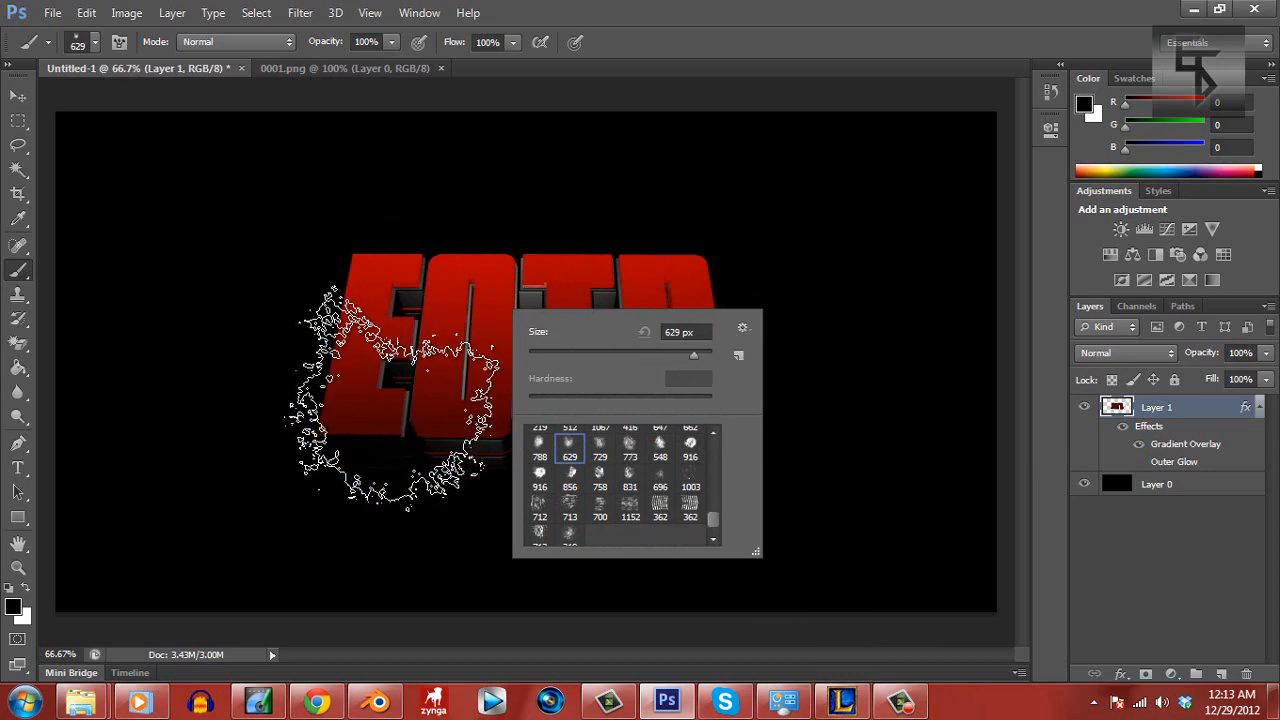
left_click(365, 432)
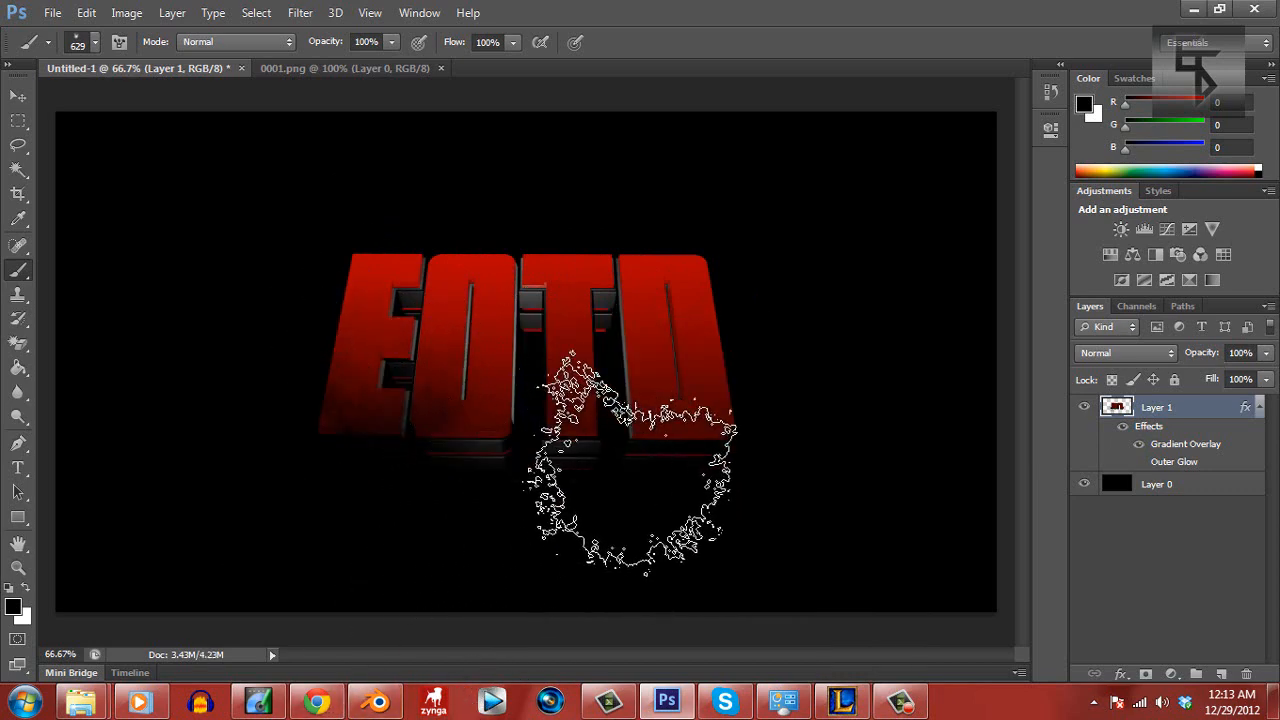
key("ctrl+z")
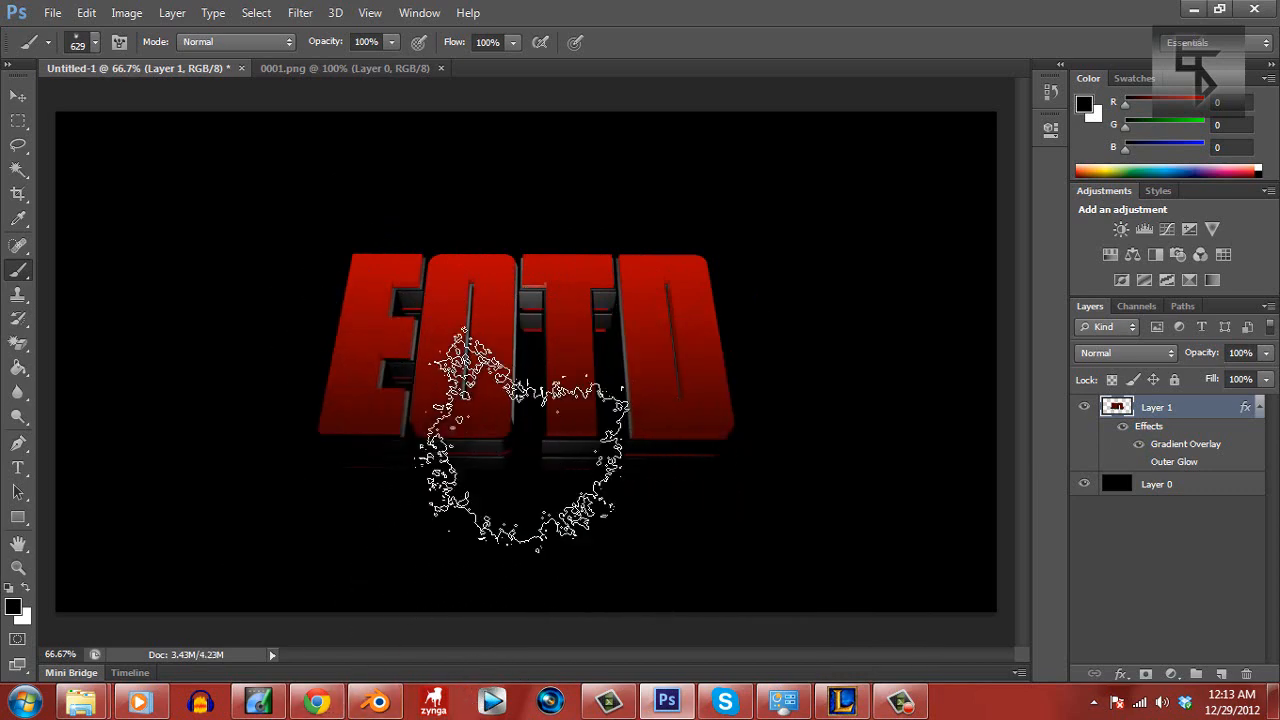
Try a black stroke with the 416 px brush preset over the lower part of the letter E, and undo it
right_click(562, 405)
left_click(588, 543)
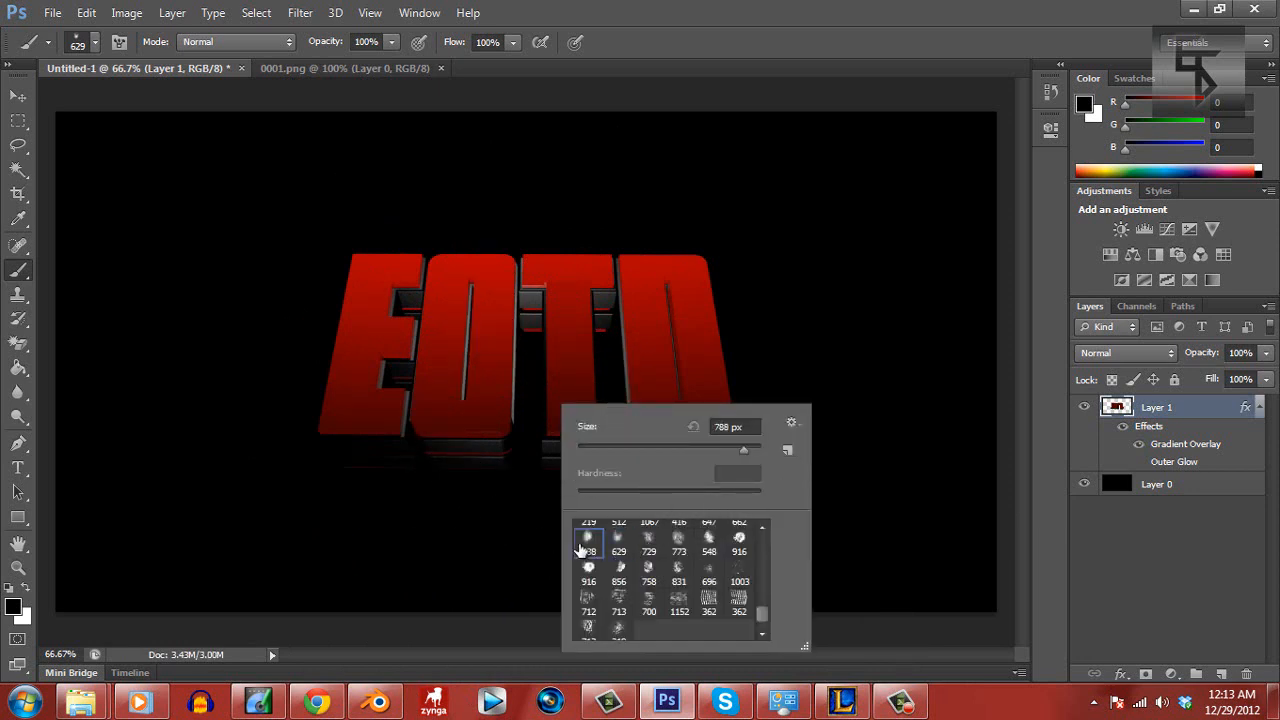
scroll(757, 535, "up", 1)
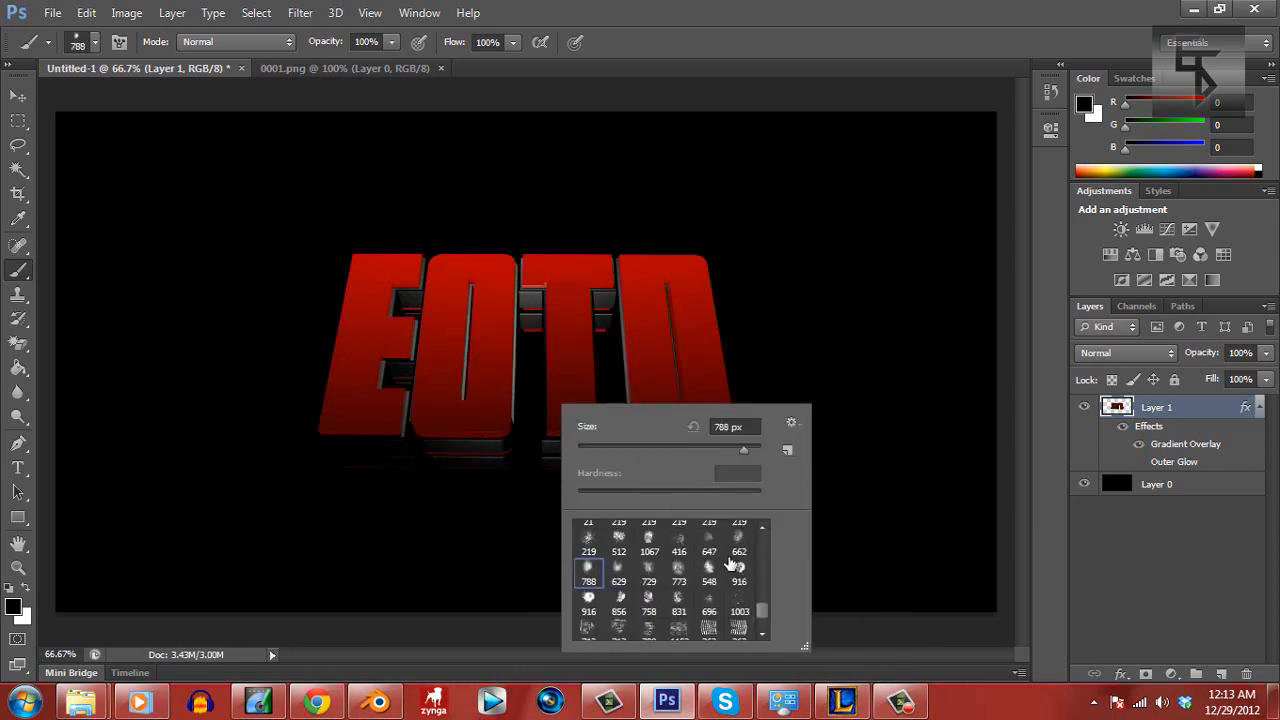
left_click(679, 540)
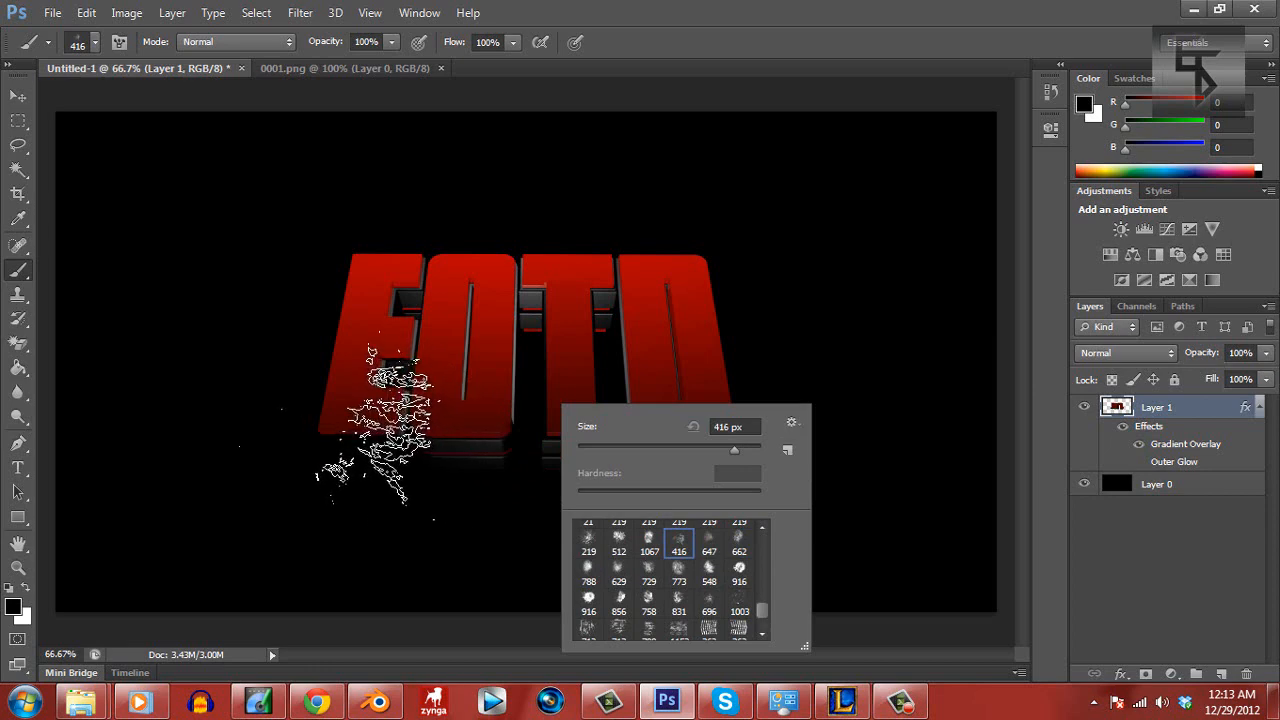
left_click(350, 495)
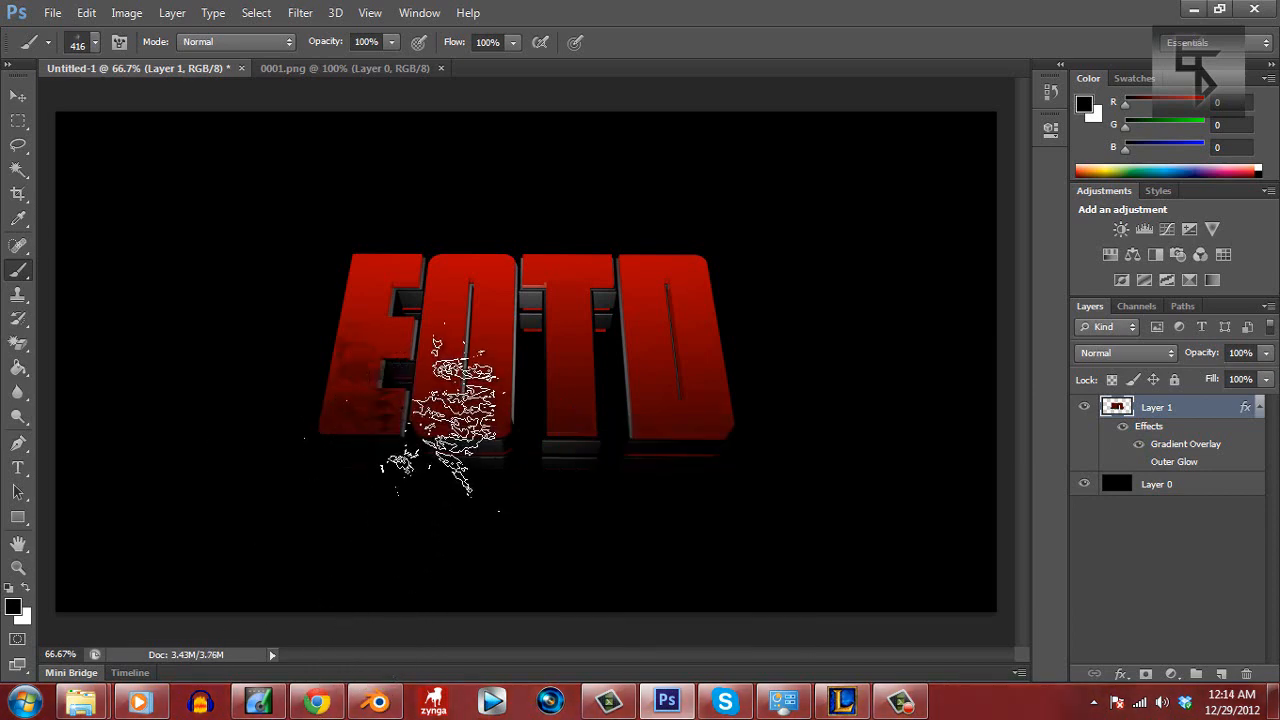
key("ctrl+z")
Try a black grunge stroke with the 773 px brush preset over the letters E and O, and undo it
right_click(476, 398)
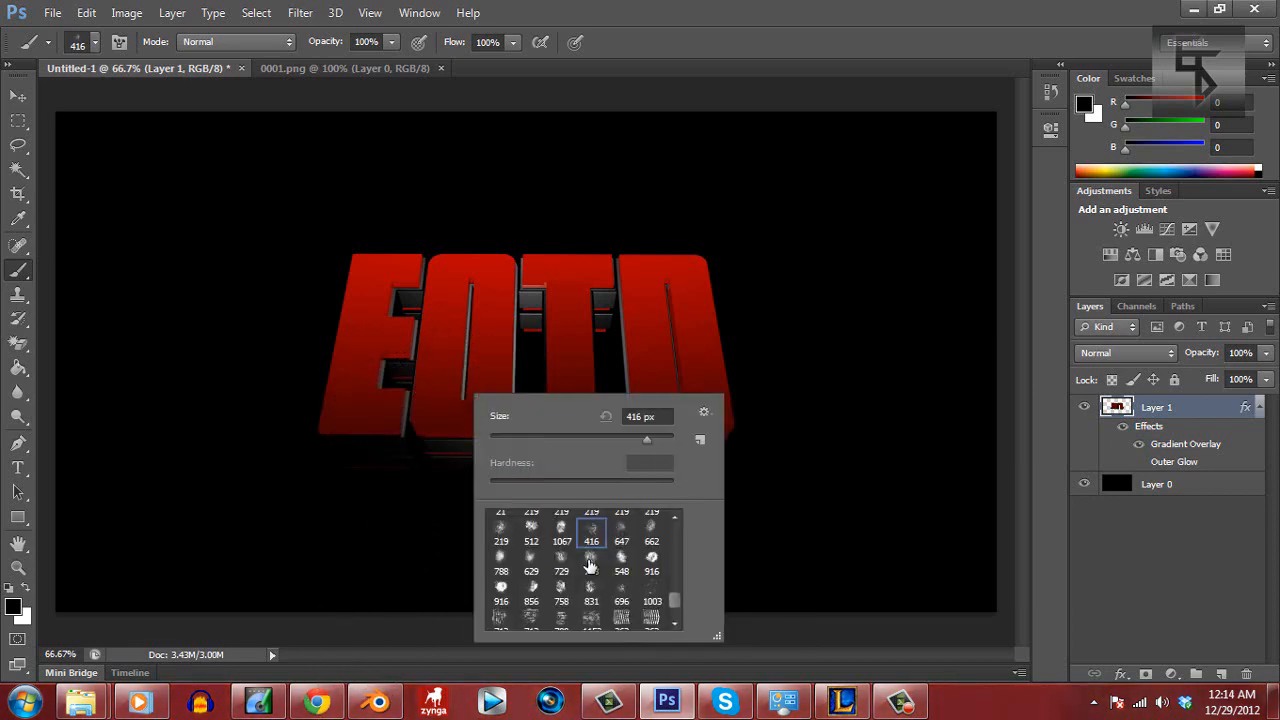
left_click(589, 566)
left_click(389, 426)
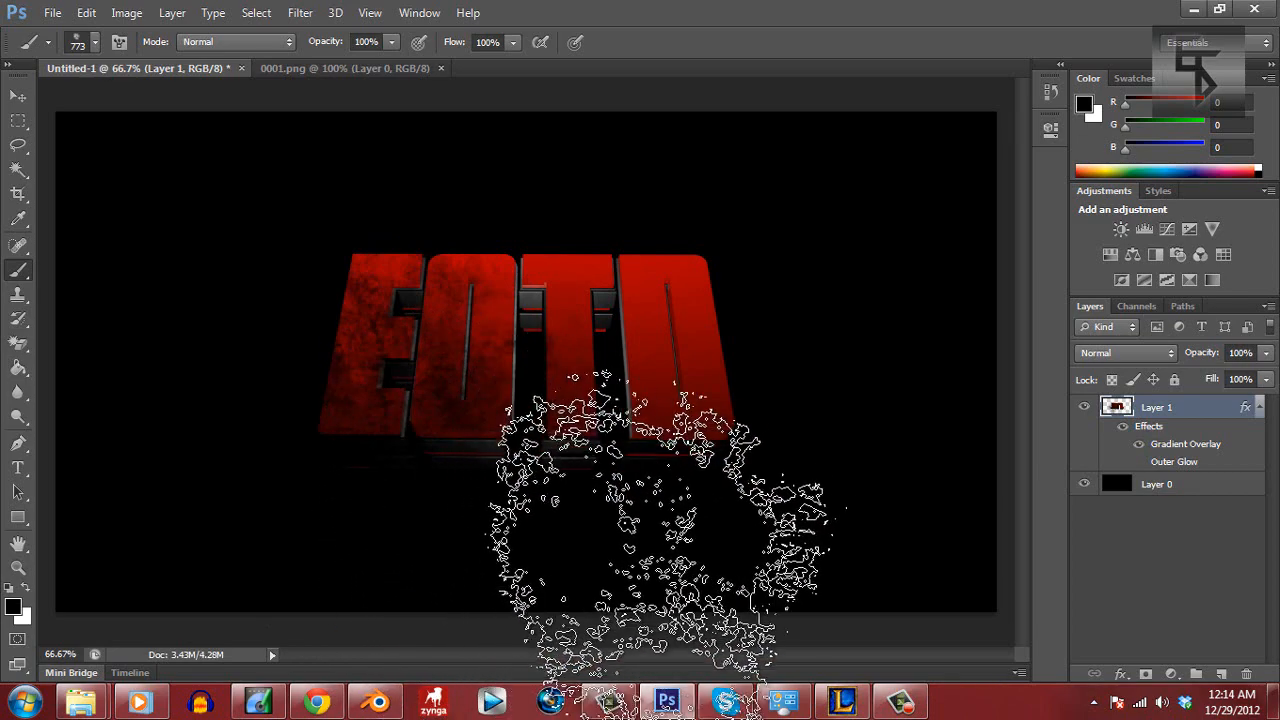
key("ctrl+z")
right_click(612, 470)
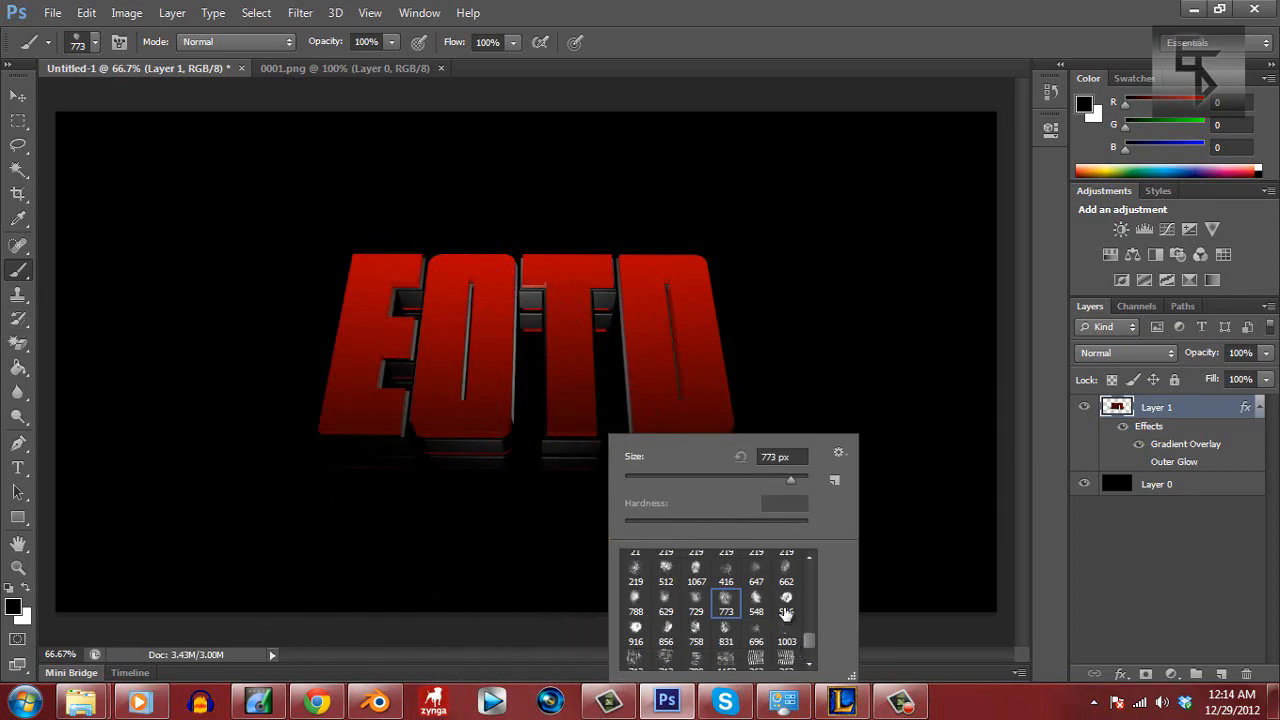
left_click_drag(808, 643, 812, 635)
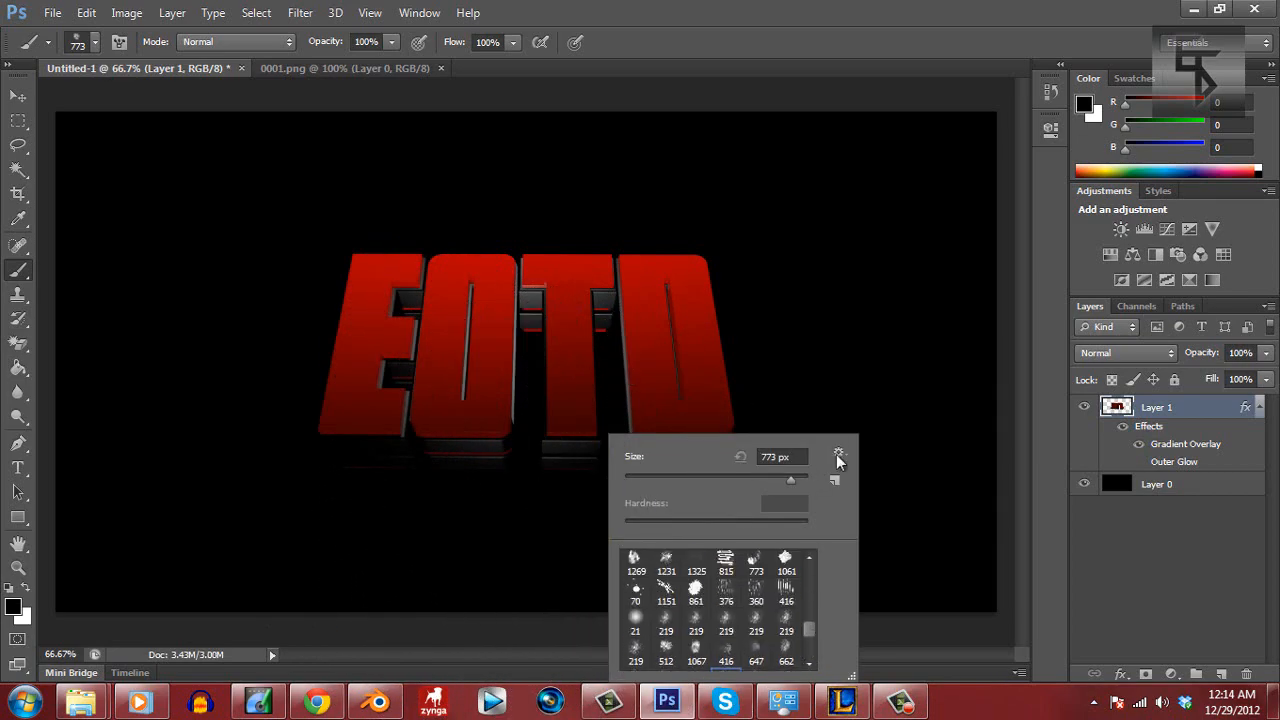
left_click(839, 453)
left_click(777, 337)
key("Escape")
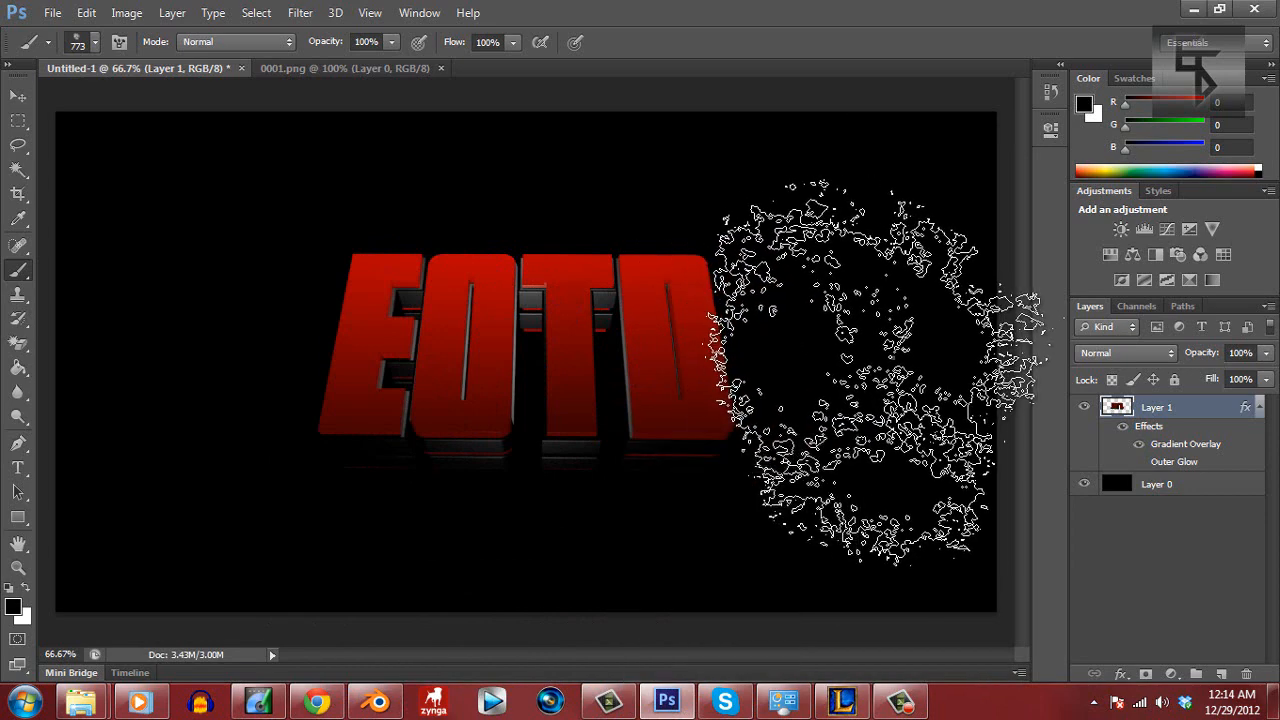
right_click(891, 356)
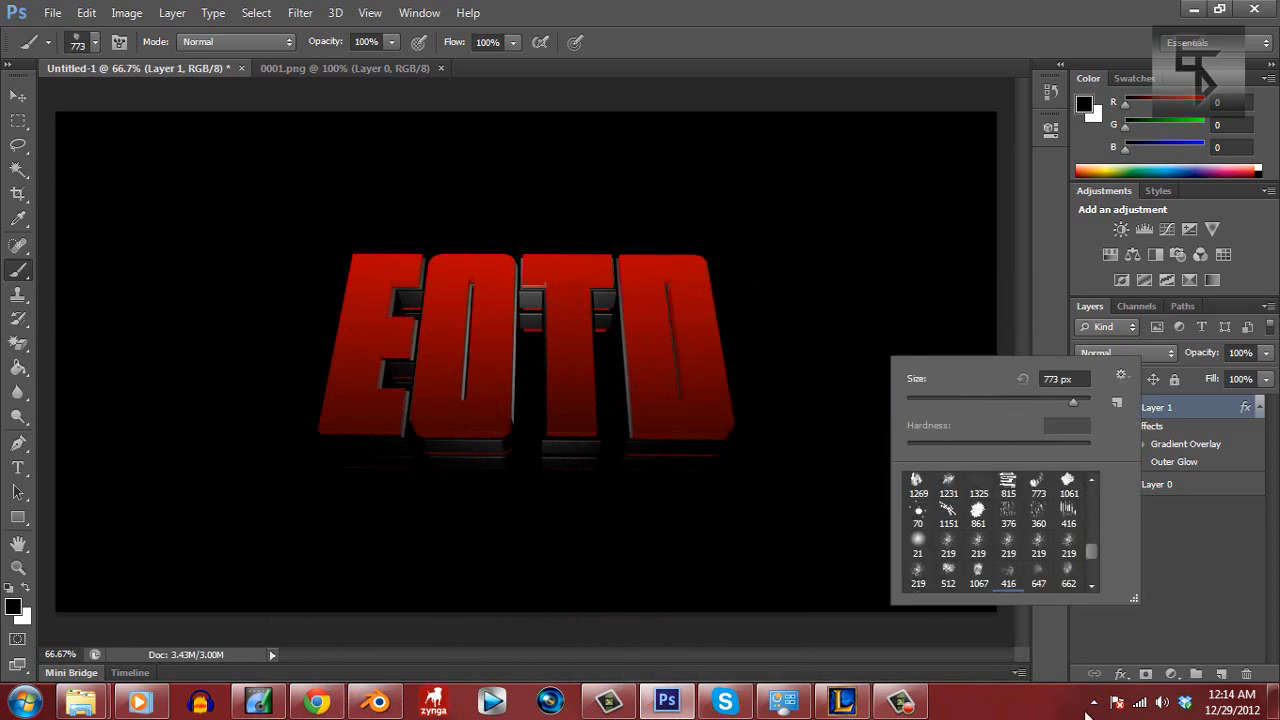
Add a new layer above Layer 1 and select the 696 px brush preset
left_click(1221, 674)
right_click(518, 426)
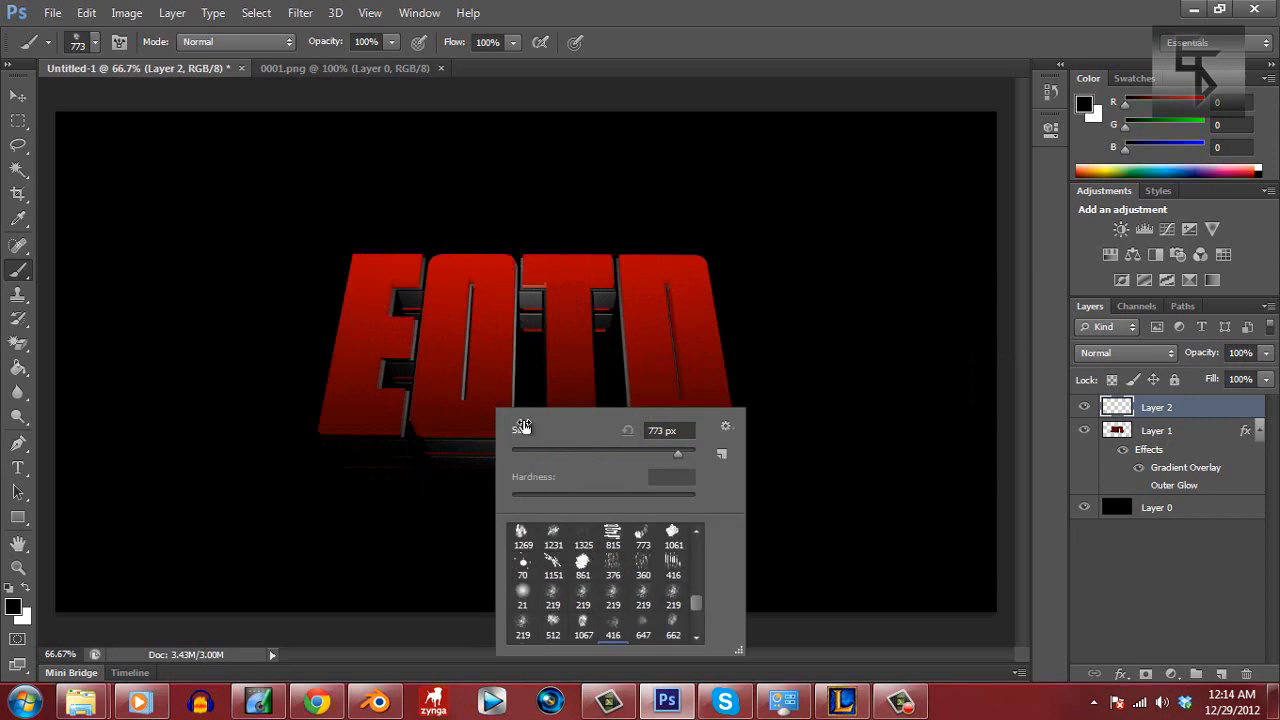
left_click_drag(697, 603, 699, 588)
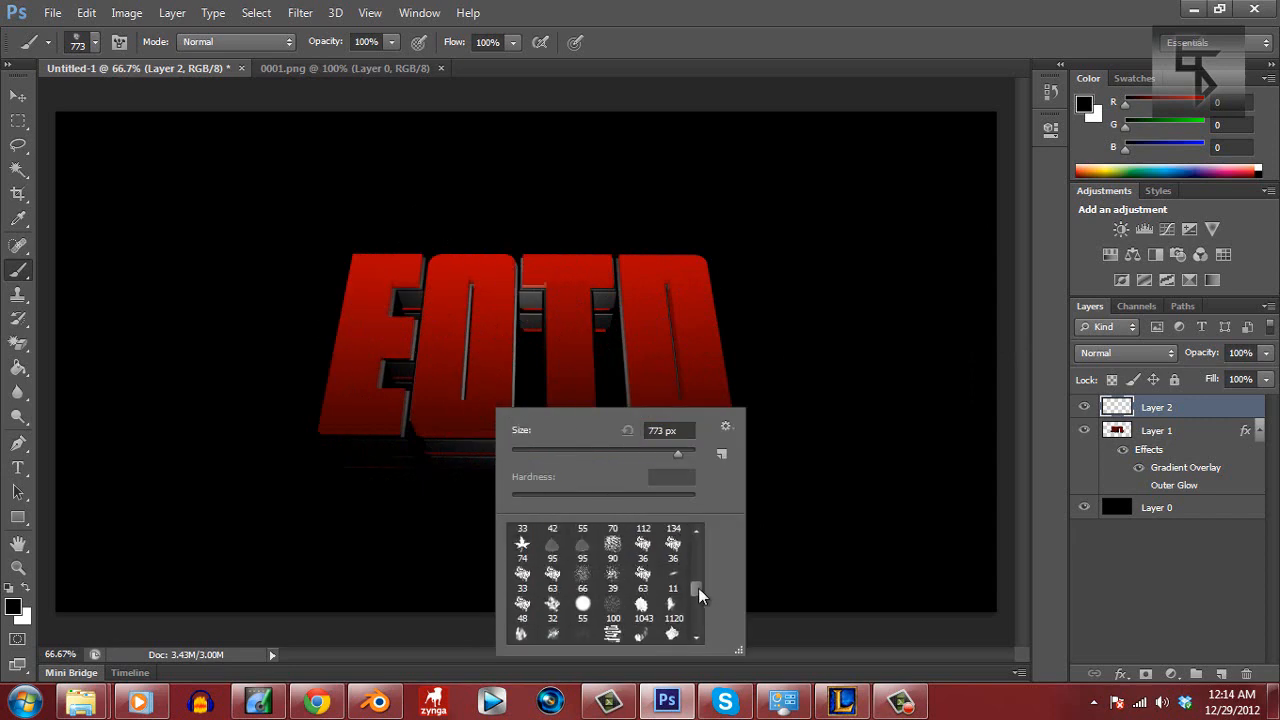
left_click(673, 553)
left_click_drag(697, 592, 697, 618)
left_click(644, 598)
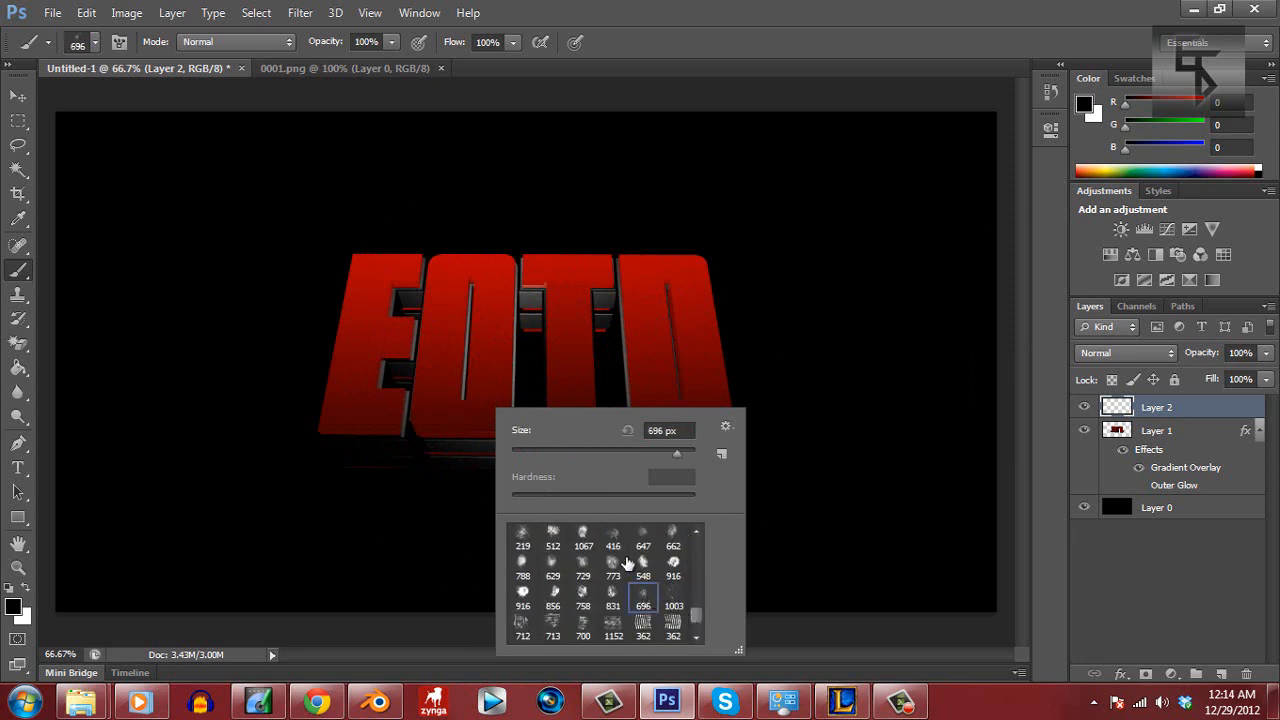
Try a black 696 px brush stroke over the lower part of the letter E on Layer 2, undo it, and check the history
left_click(356, 430)
key("ctrl+z")
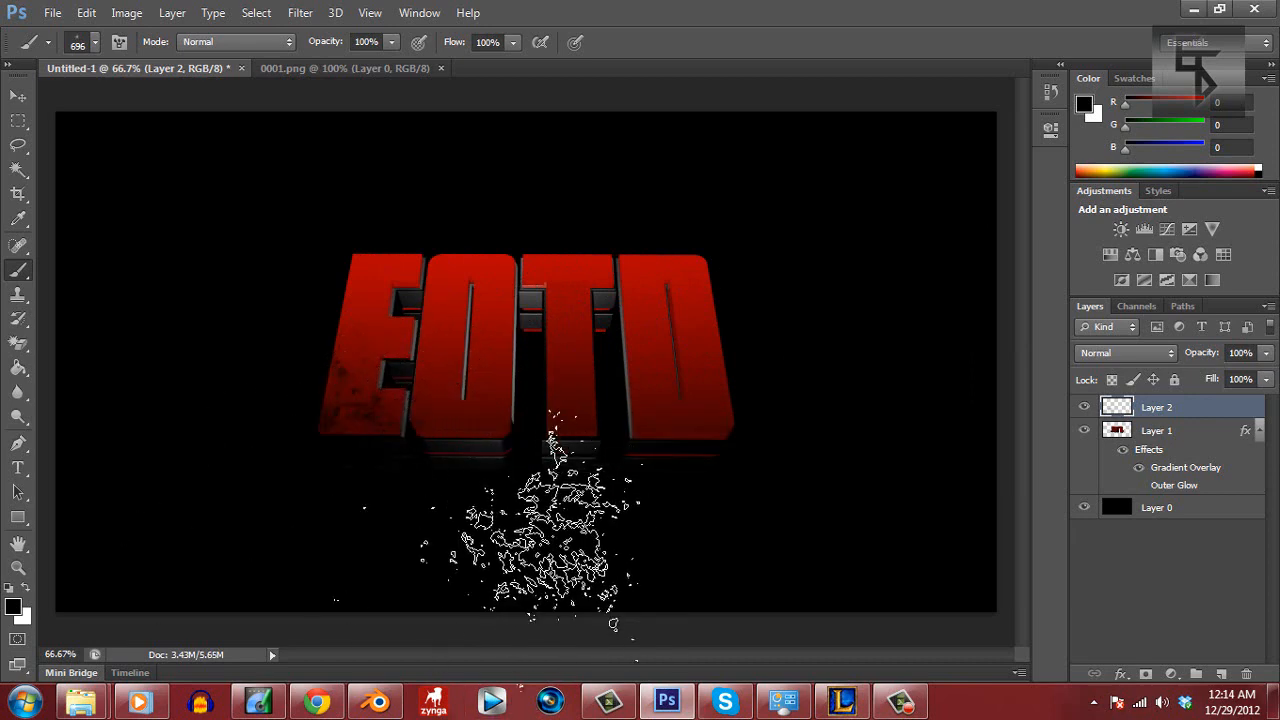
left_click(1062, 67)
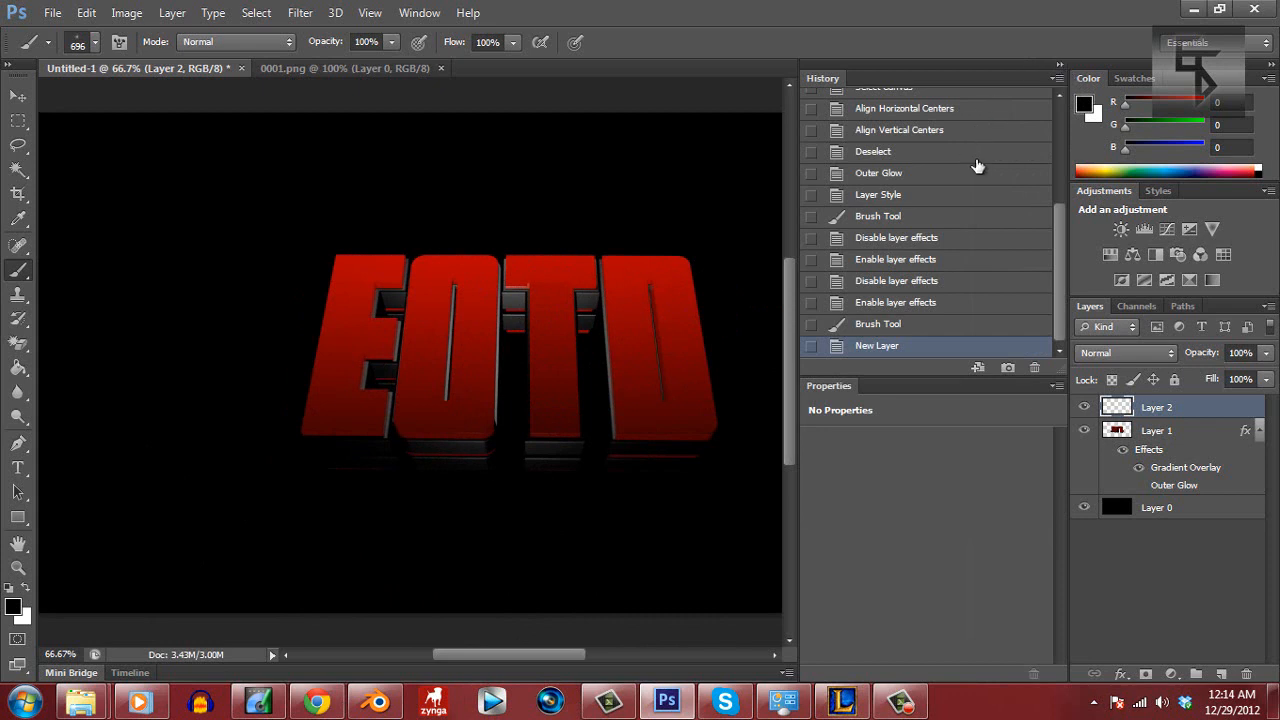
left_click(1061, 66)
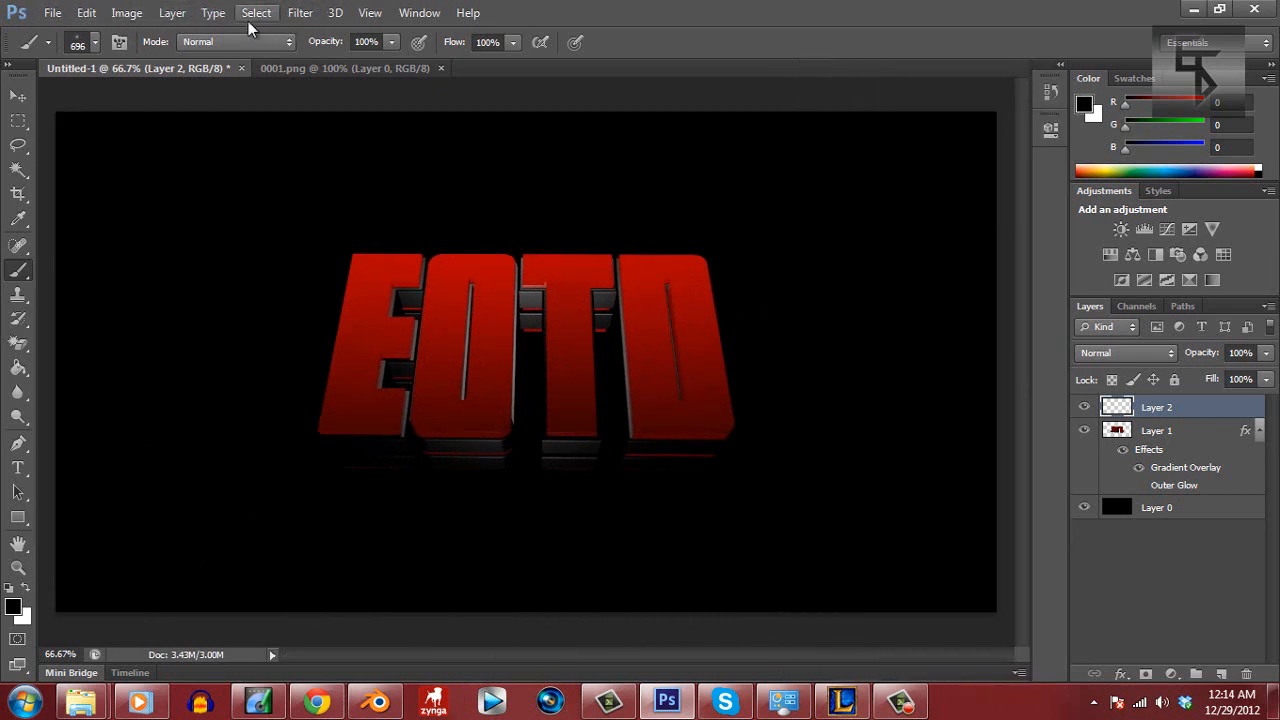
Enable Shape Dynamics for the 696 px brush with Size Jitter and Angle Jitter at 100%, leaving Scattering off
left_click(367, 13)
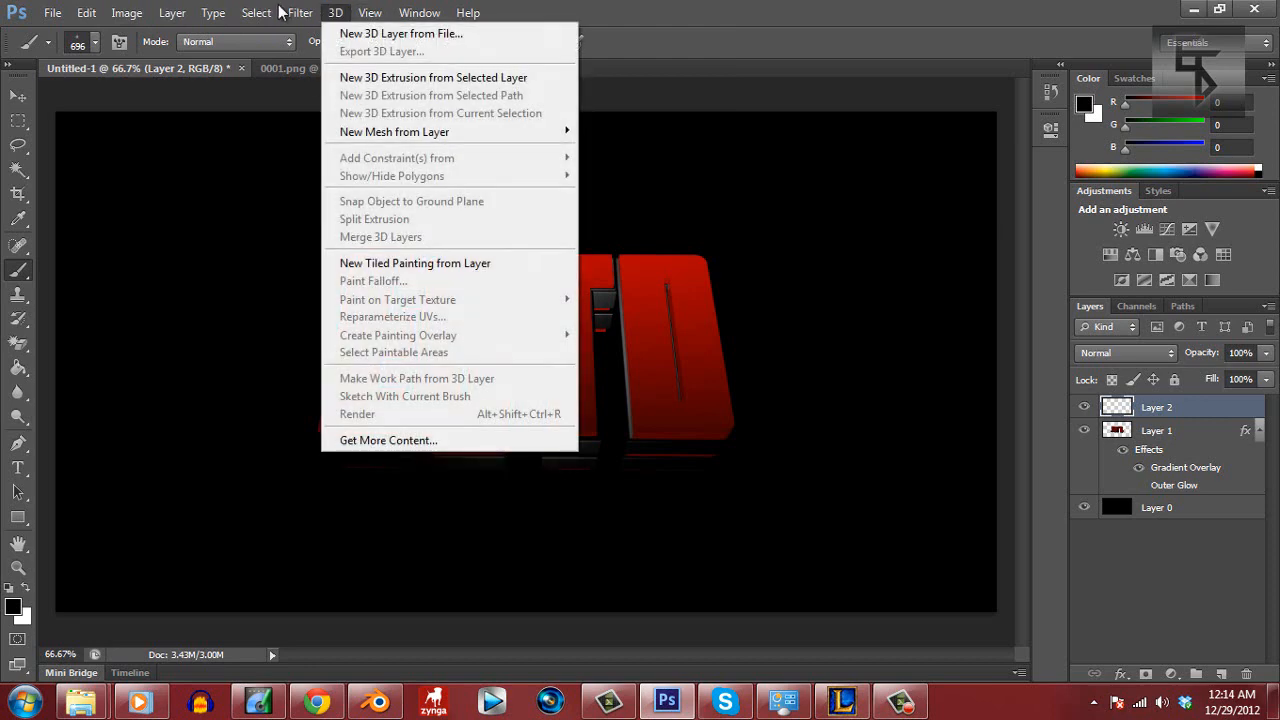
mouse_move(182, 17)
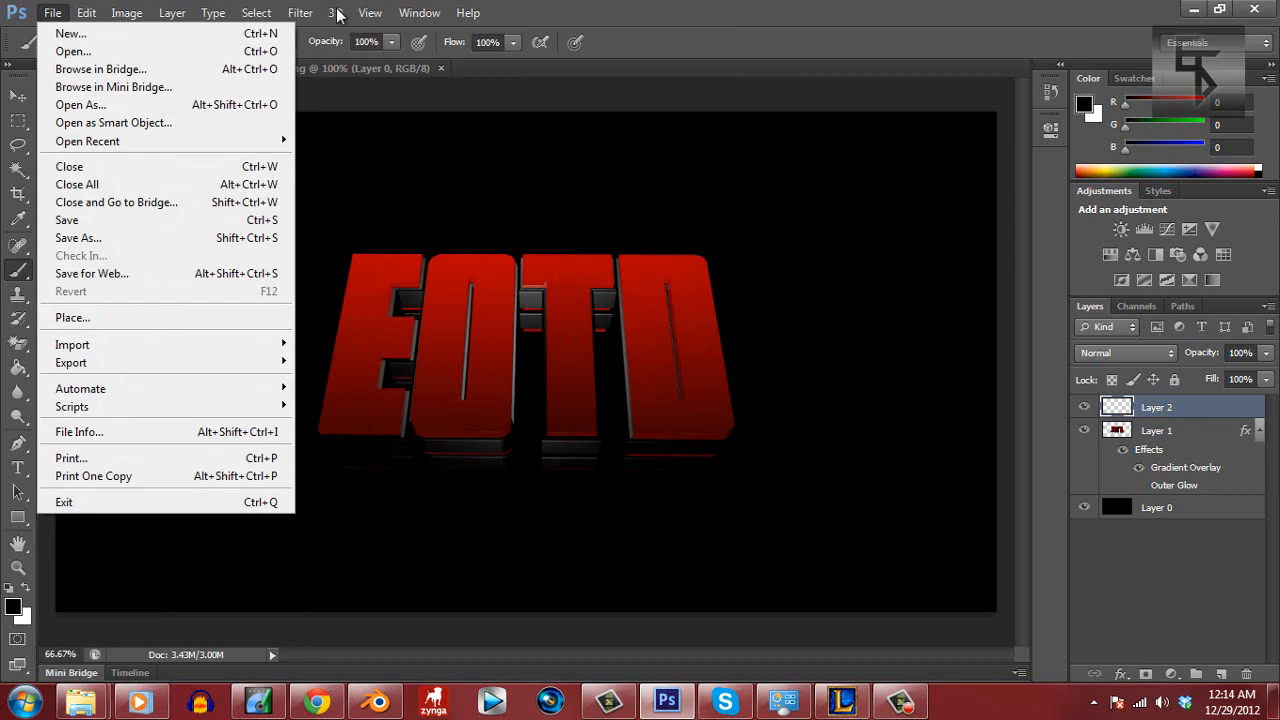
mouse_move(420, 15)
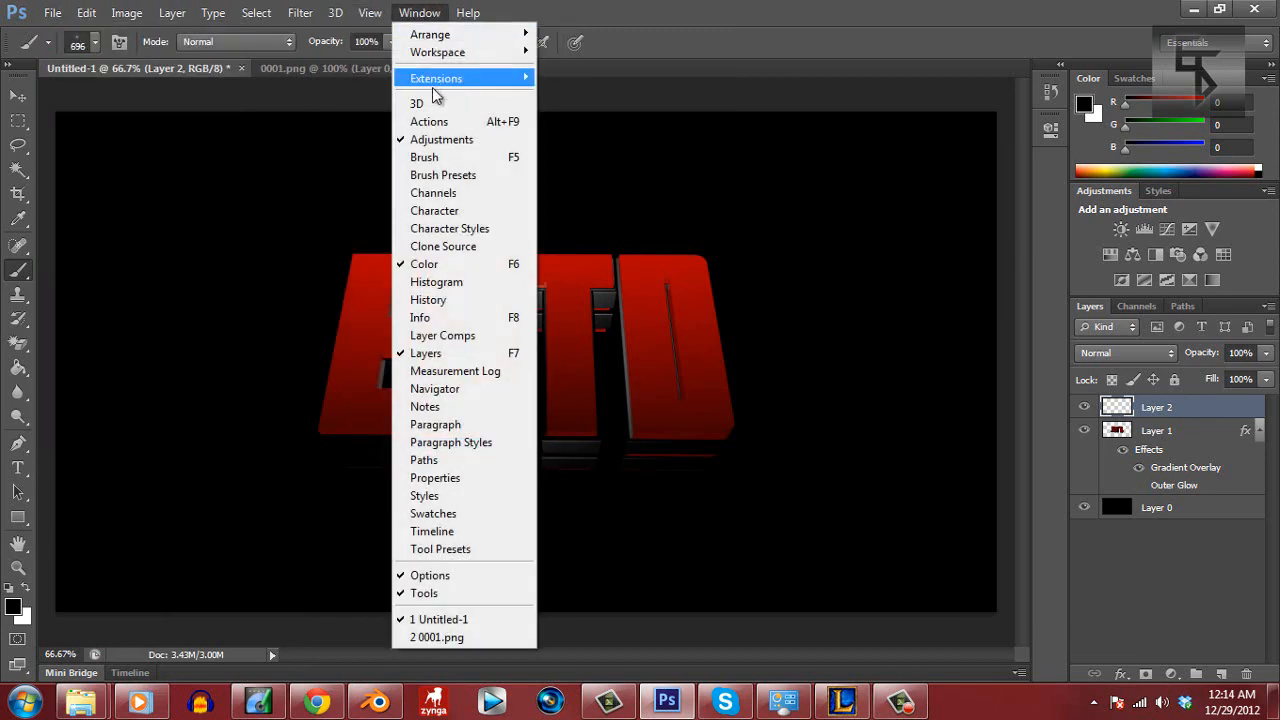
left_click(472, 159)
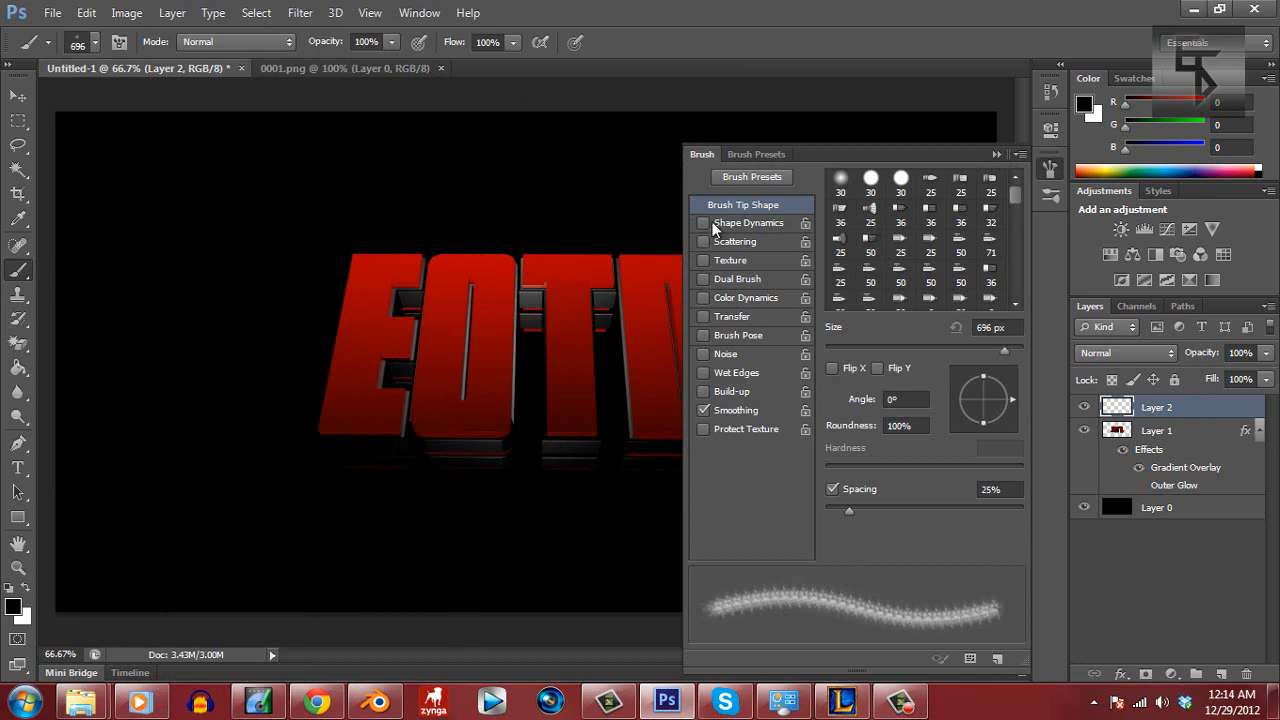
left_click(757, 221)
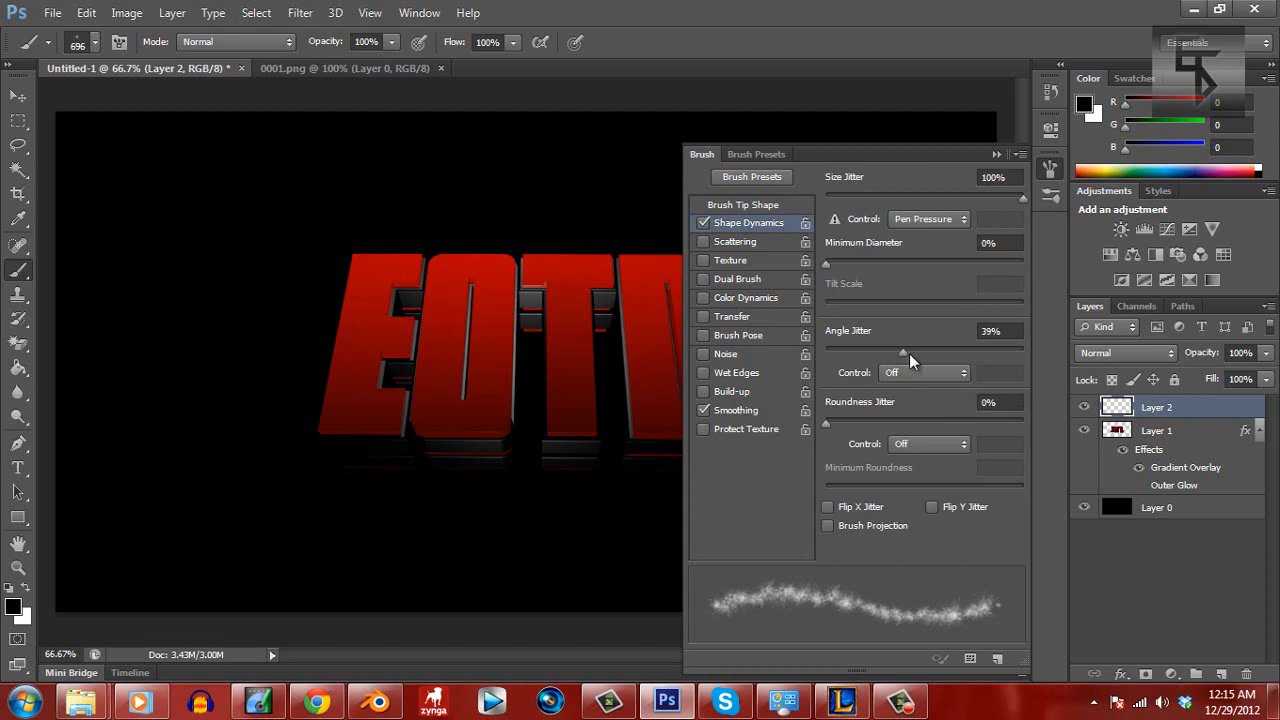
left_click_drag(907, 353, 1058, 352)
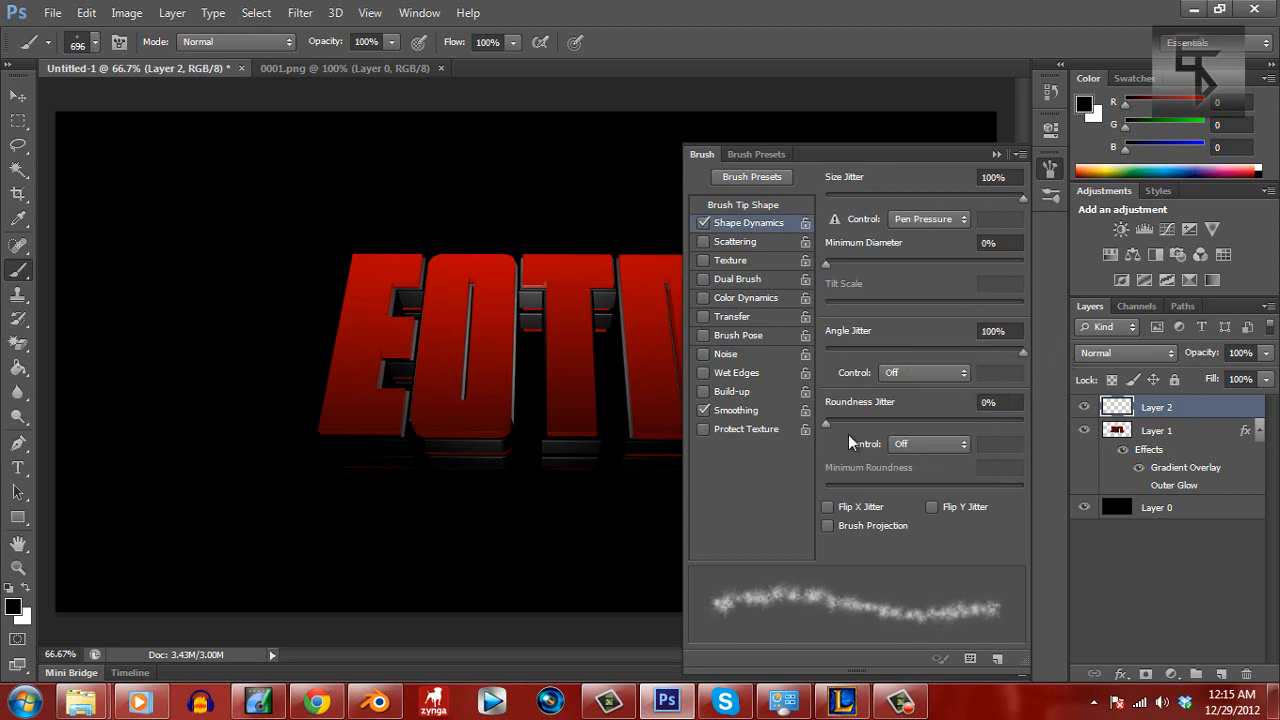
left_click(703, 242)
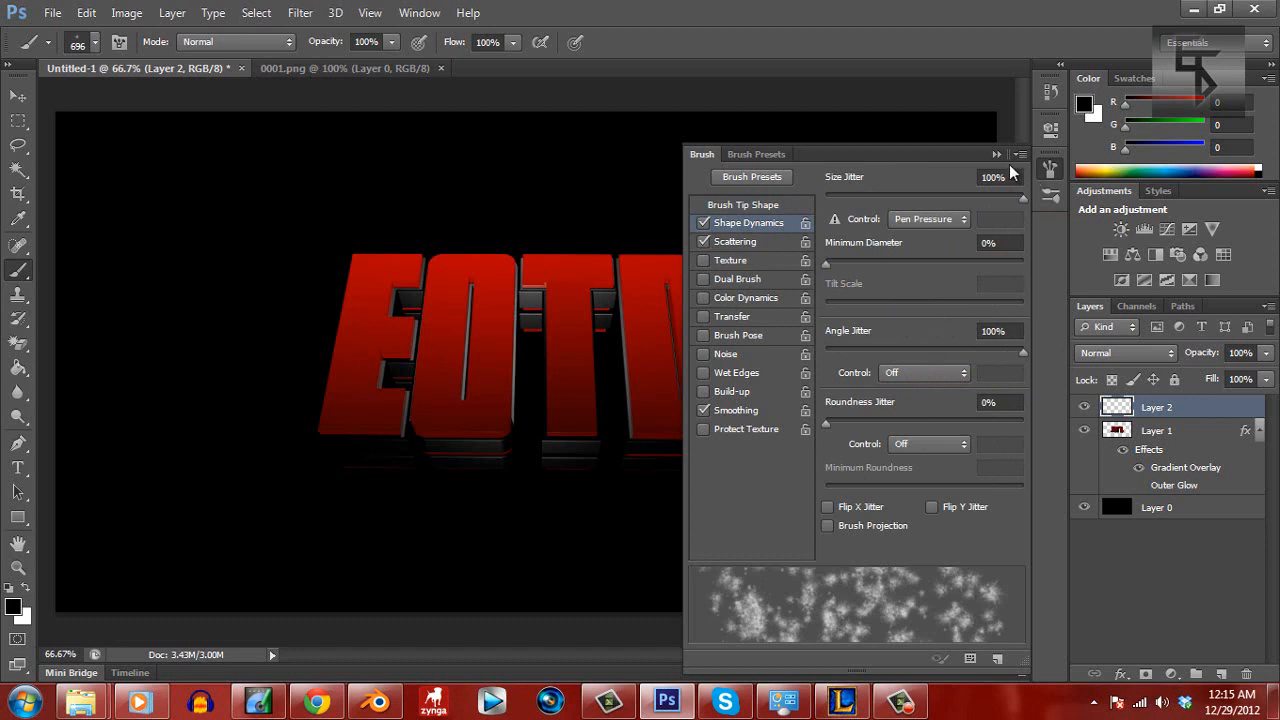
left_click(703, 242)
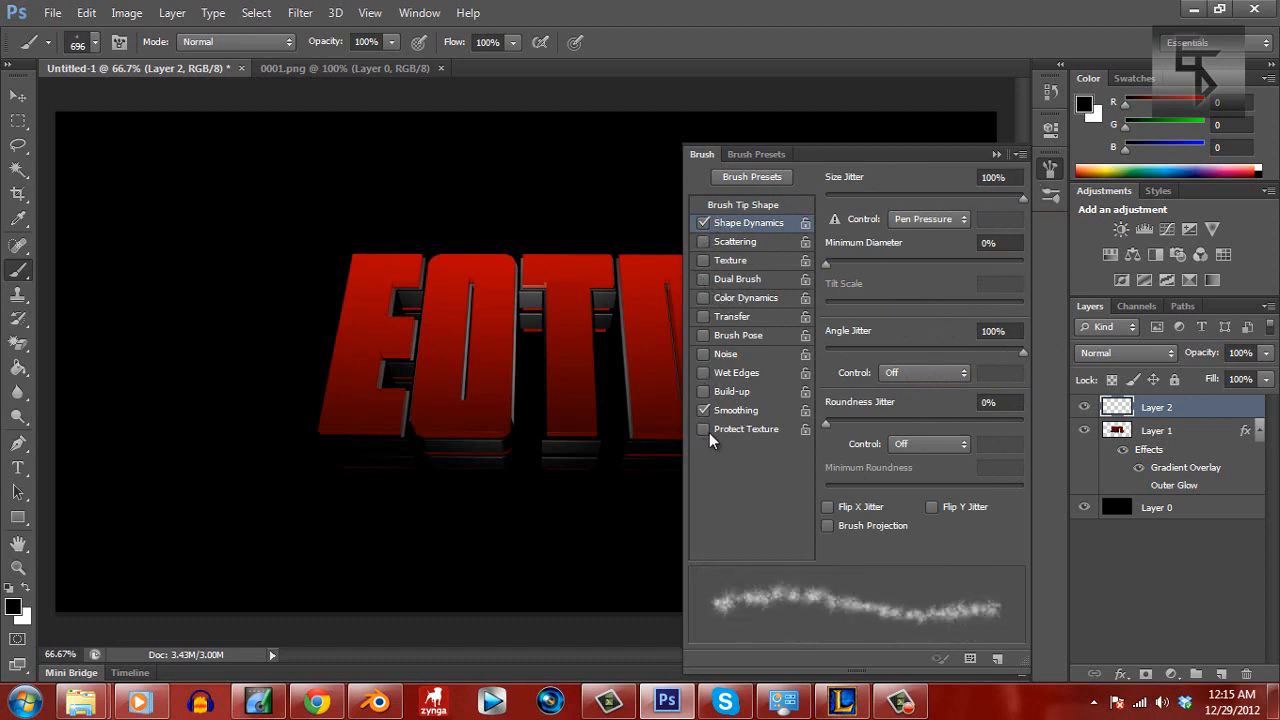
left_click(996, 155)
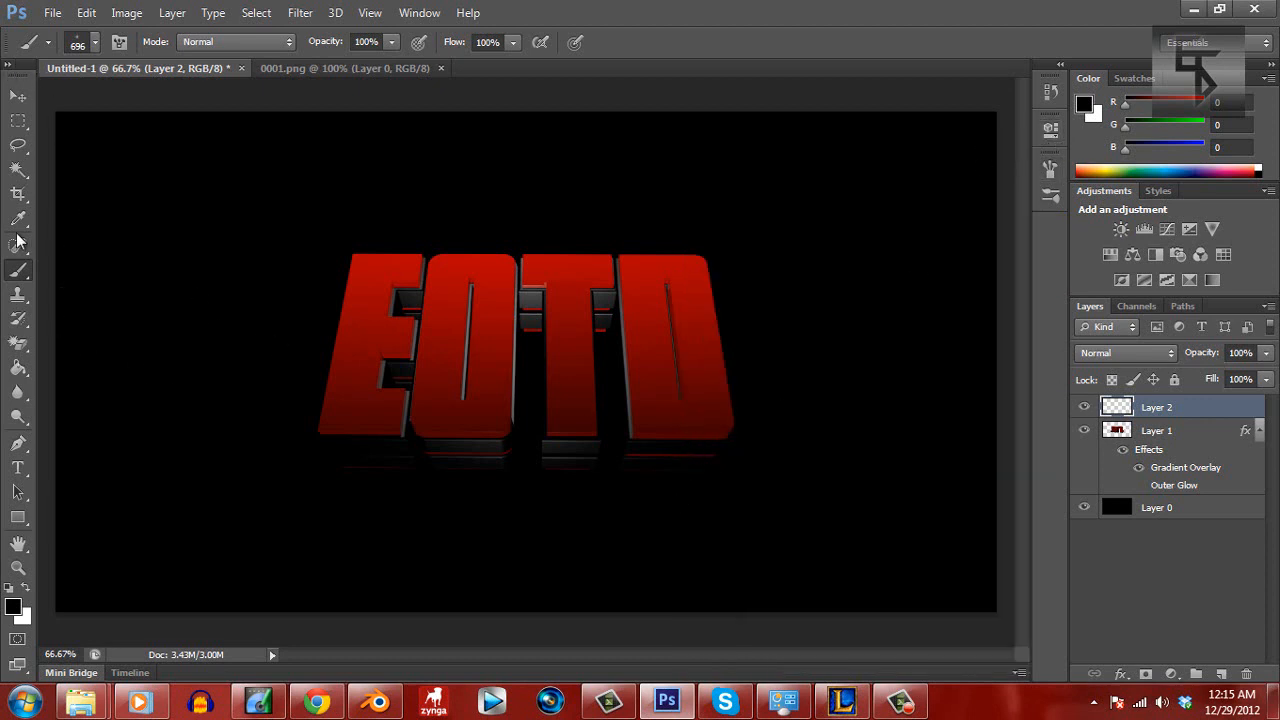
Paint black grunge texture across the lower half of the EOTD letters on Layer 2, undoing unwanted strokes
left_click(311, 444)
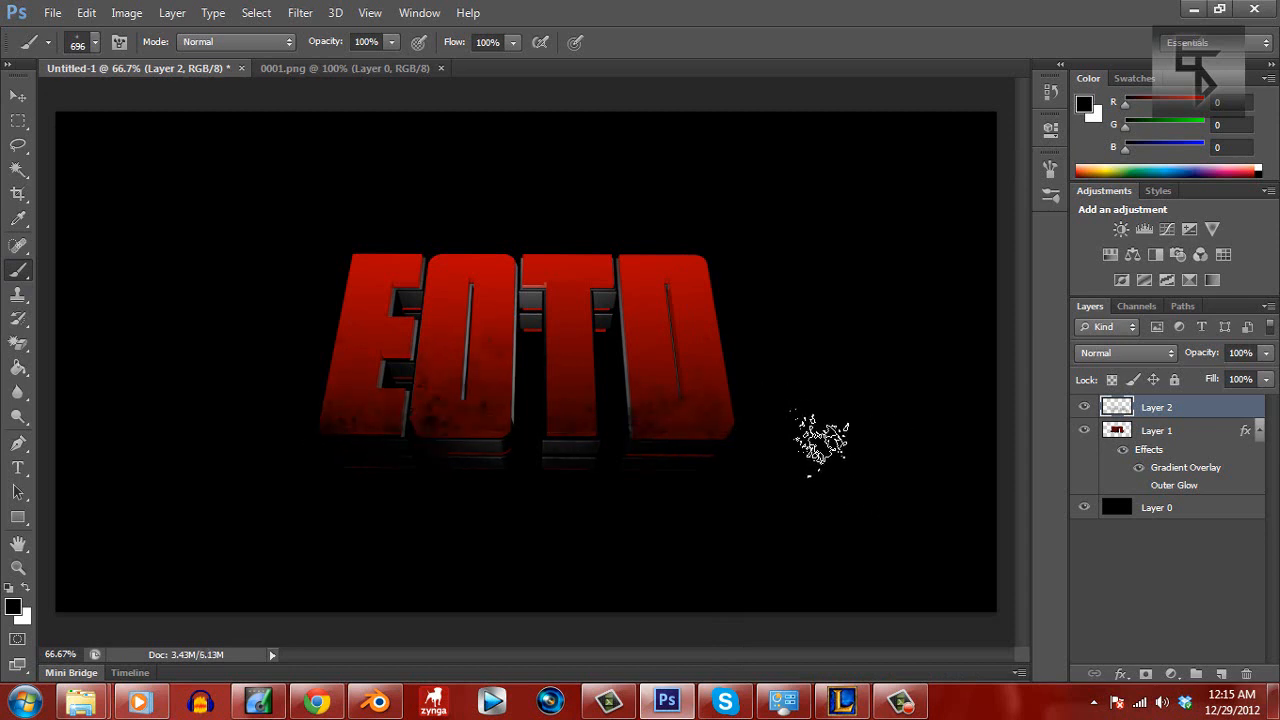
key("ctrl+z")
left_click(300, 434)
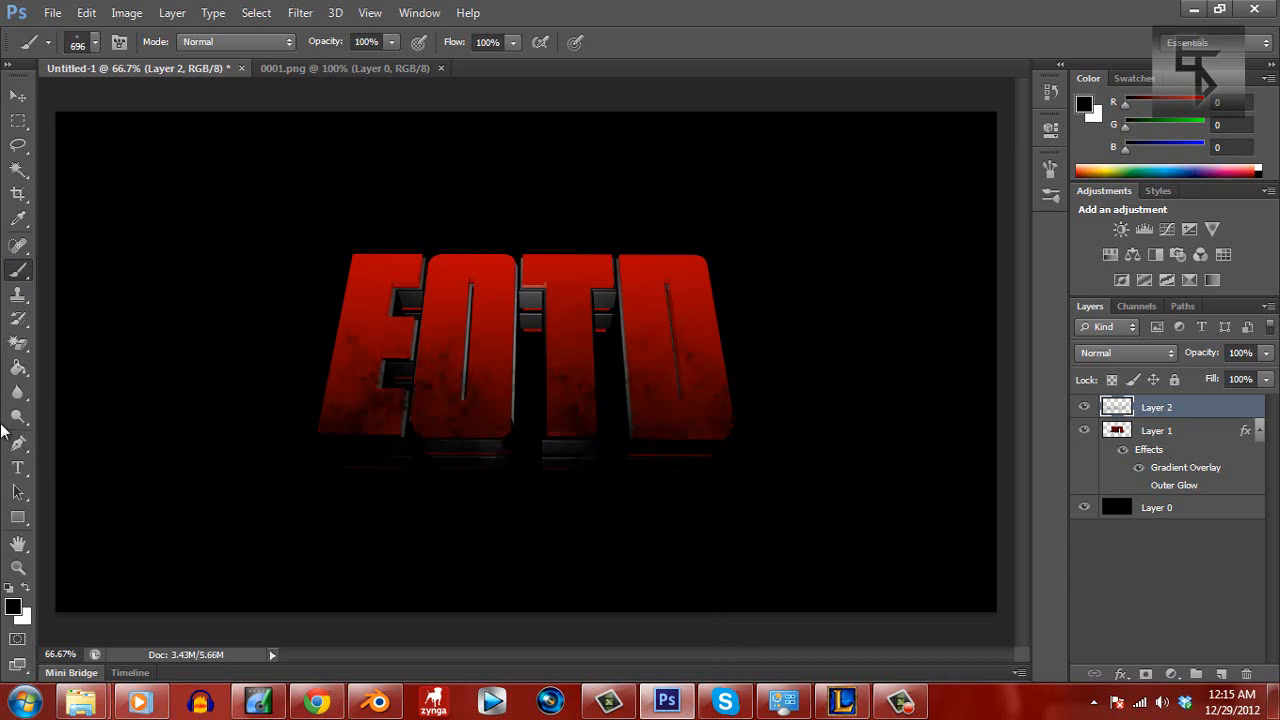
key("ctrl+z")
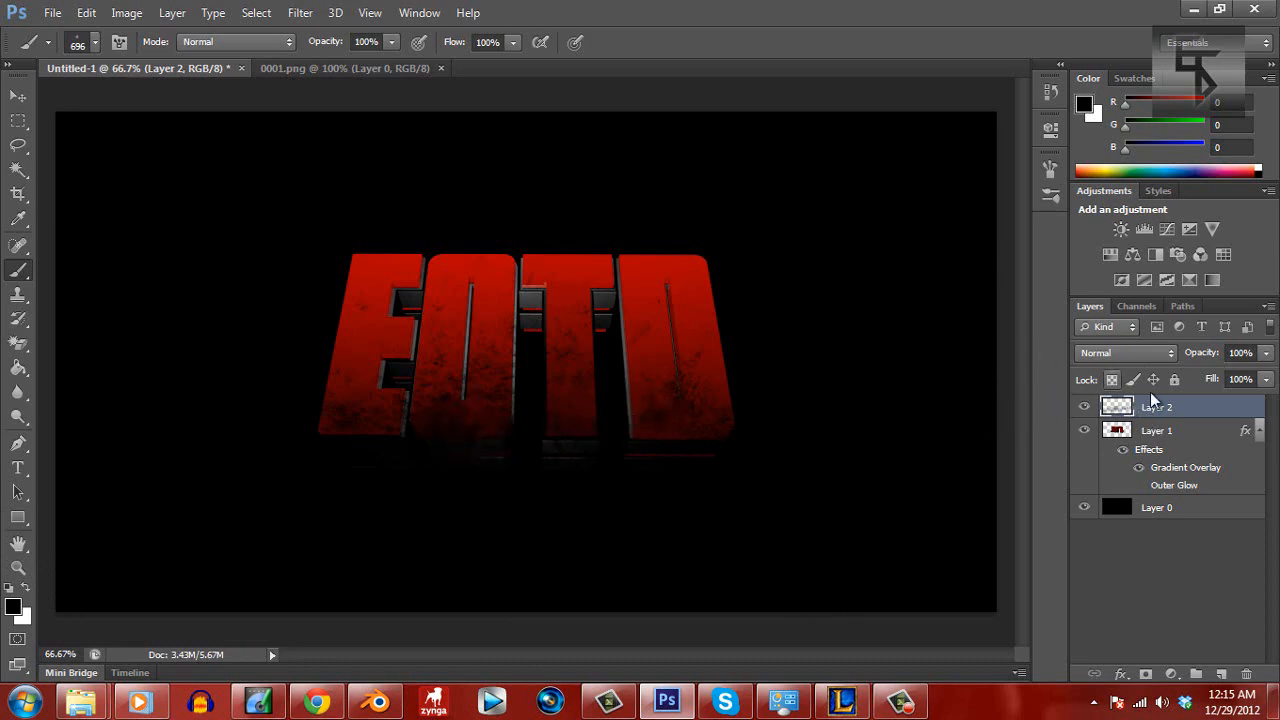
Add a Gradient Overlay in Overlay blend mode at 100% opacity to Layer 2
double_click(1200, 416)
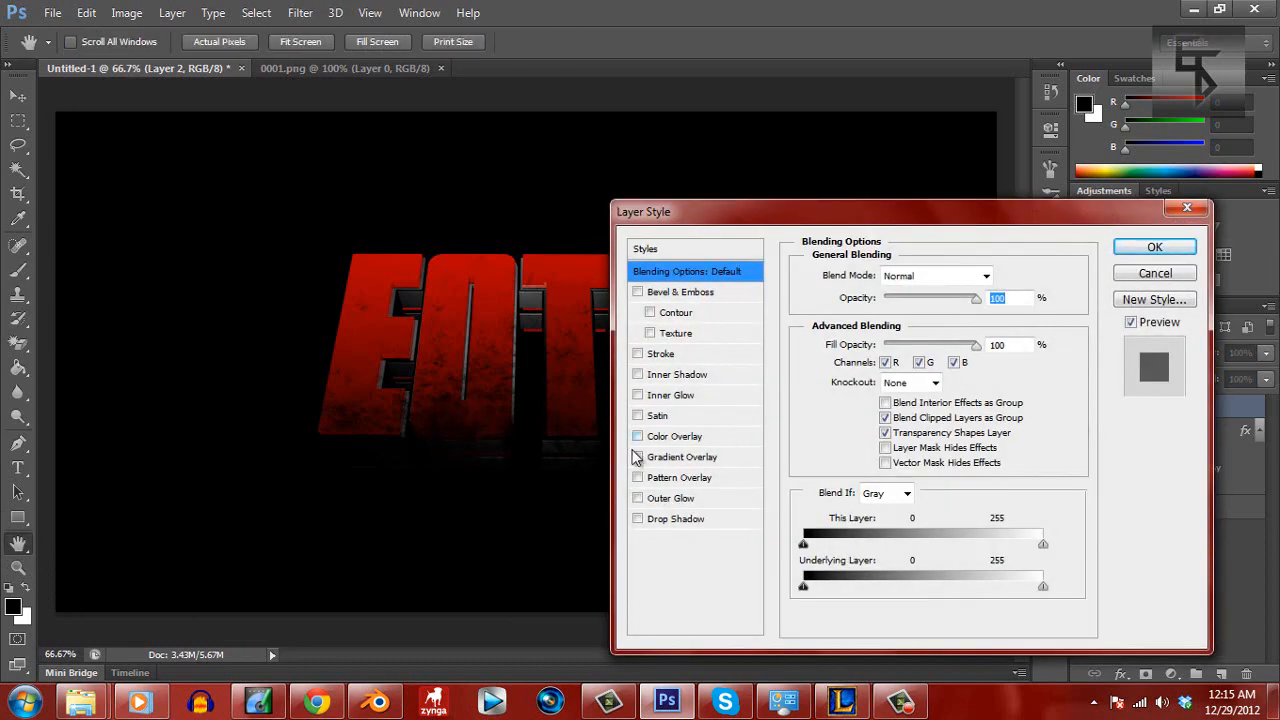
left_click(637, 457)
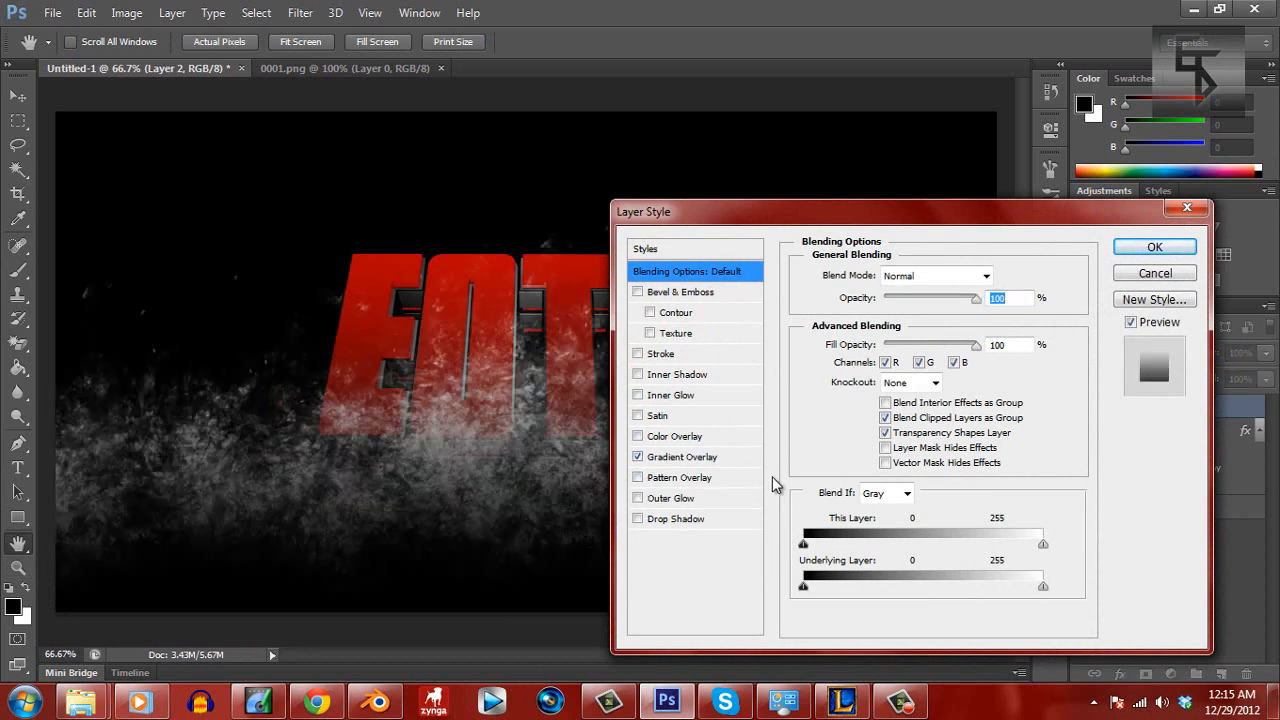
left_click(720, 457)
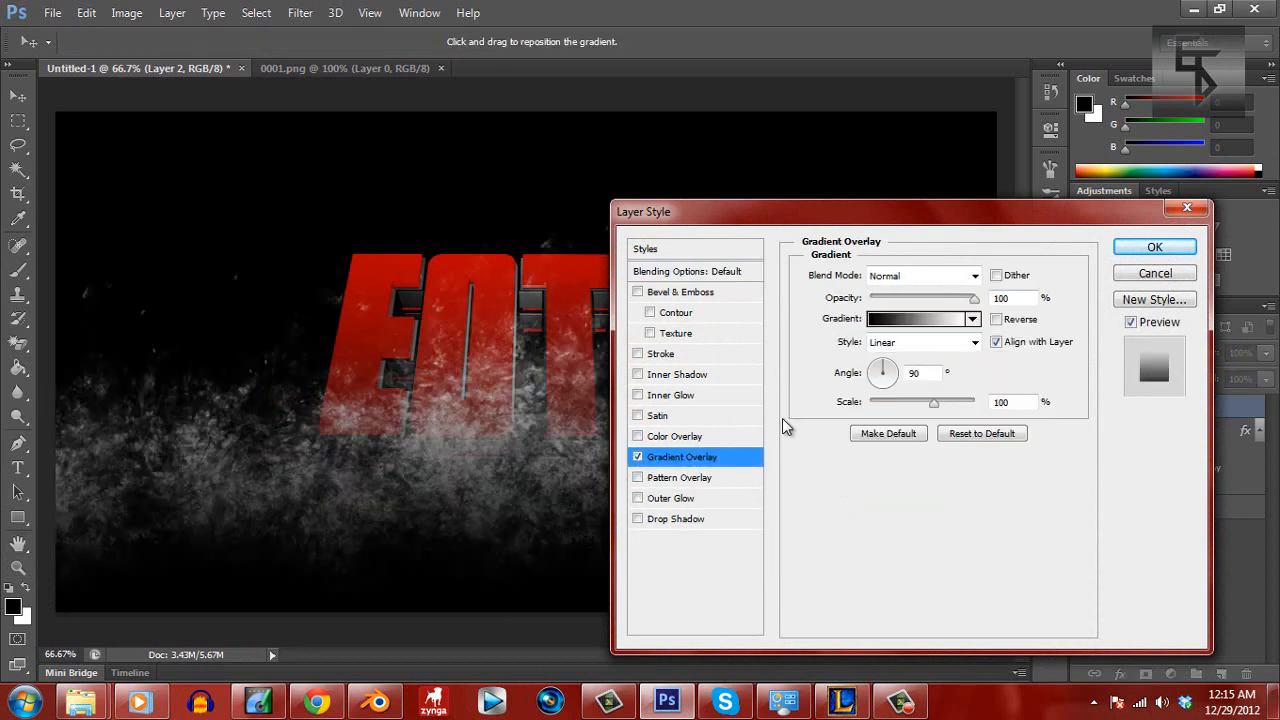
left_click(972, 276)
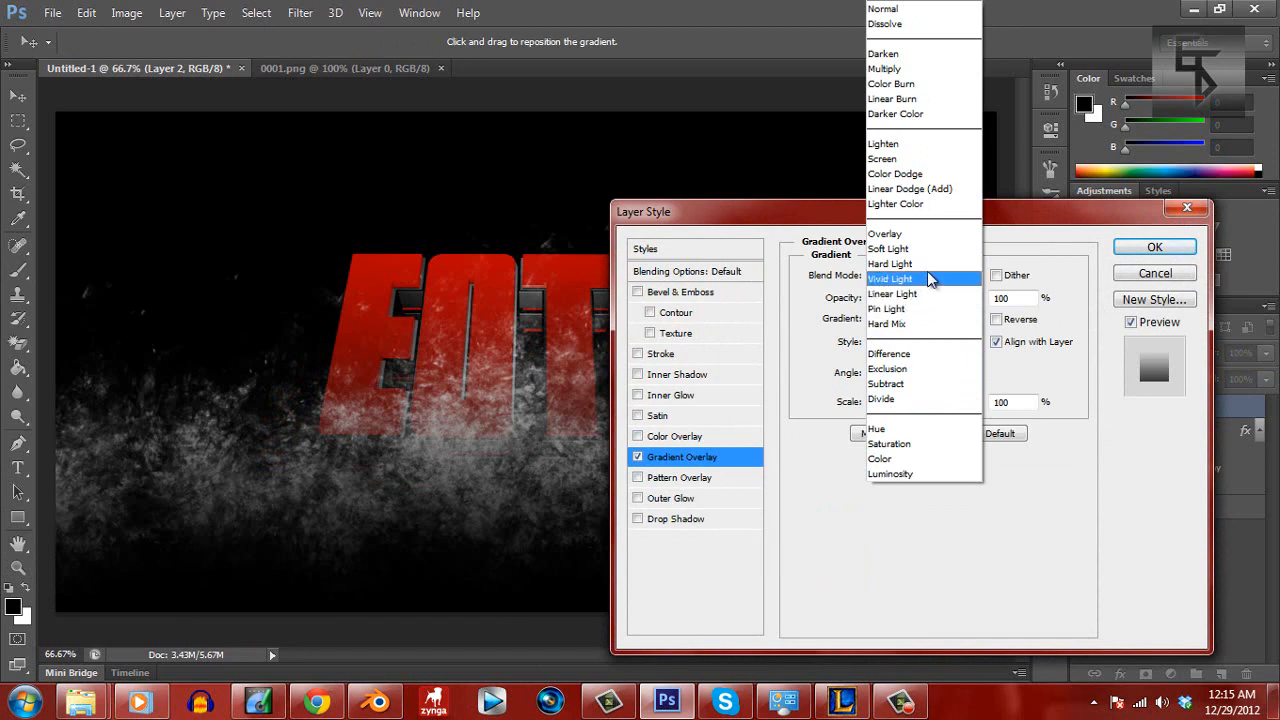
left_click(925, 234)
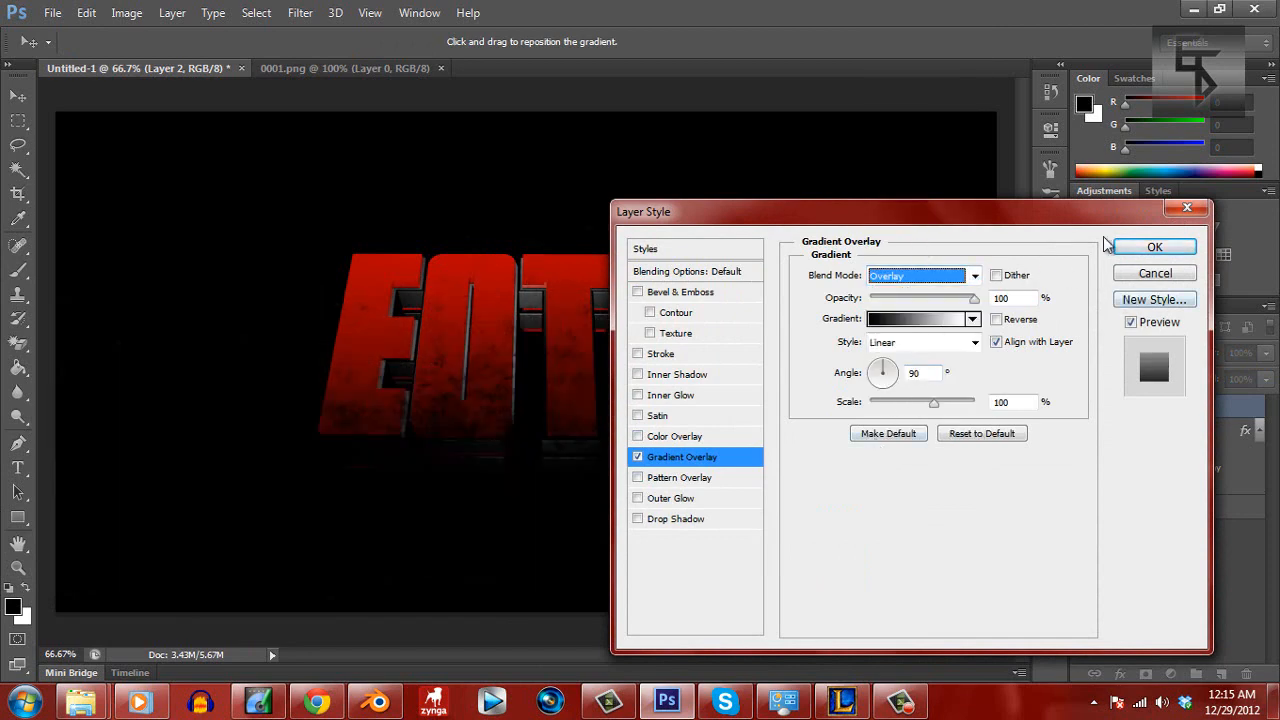
left_click(1153, 248)
Erase the grunge from the upper parts of the EOTD letters on Layer 2 with a soft 64 px eraser
key("b")
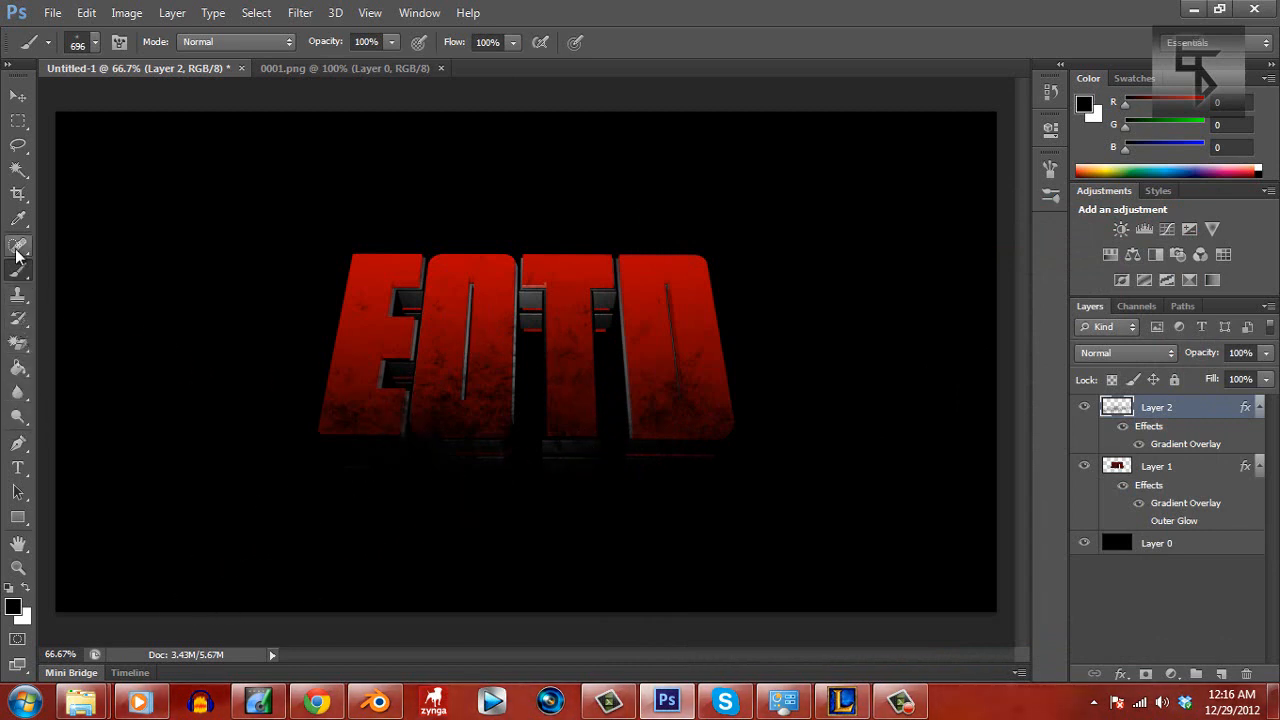
left_click(22, 345)
left_click(99, 340)
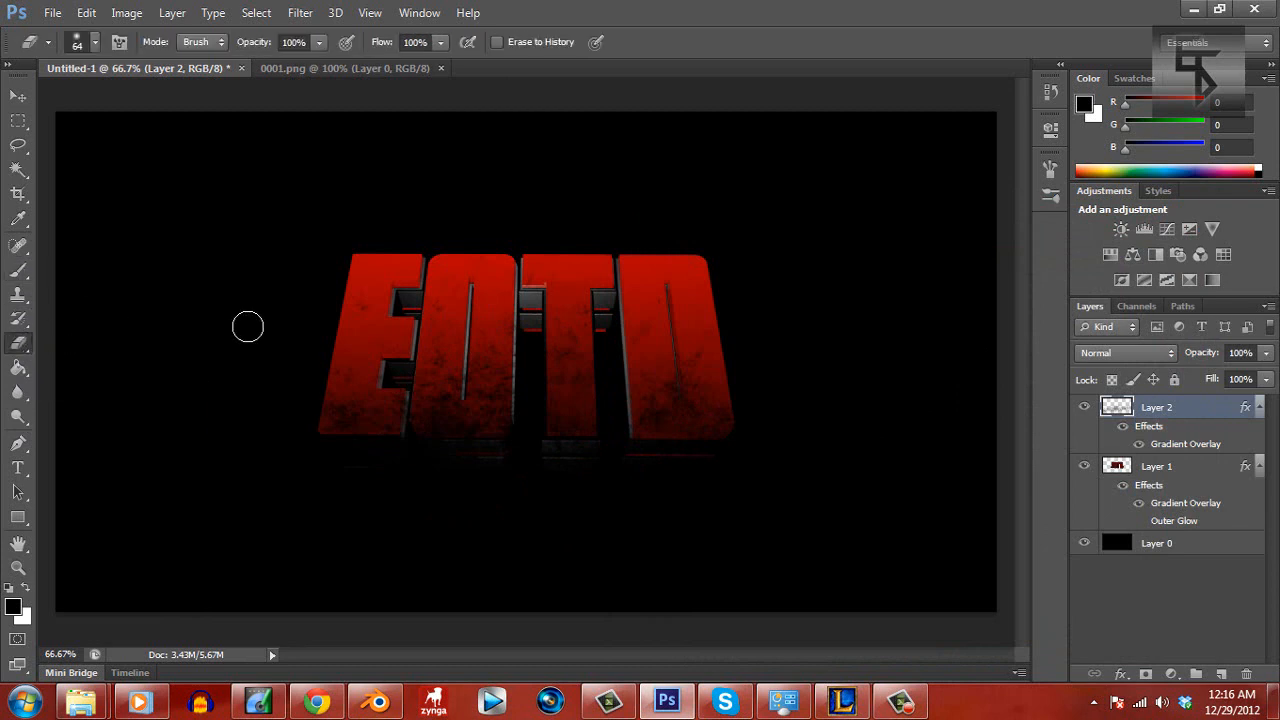
left_click(95, 42)
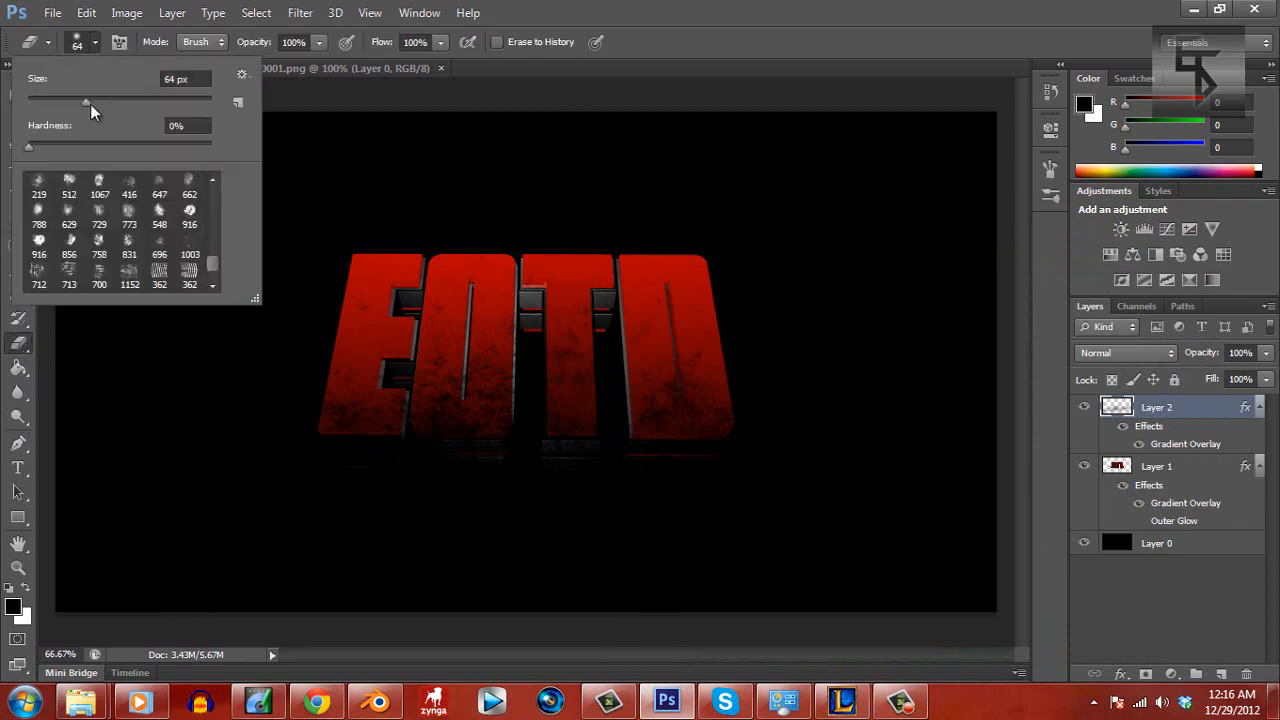
left_click(95, 46)
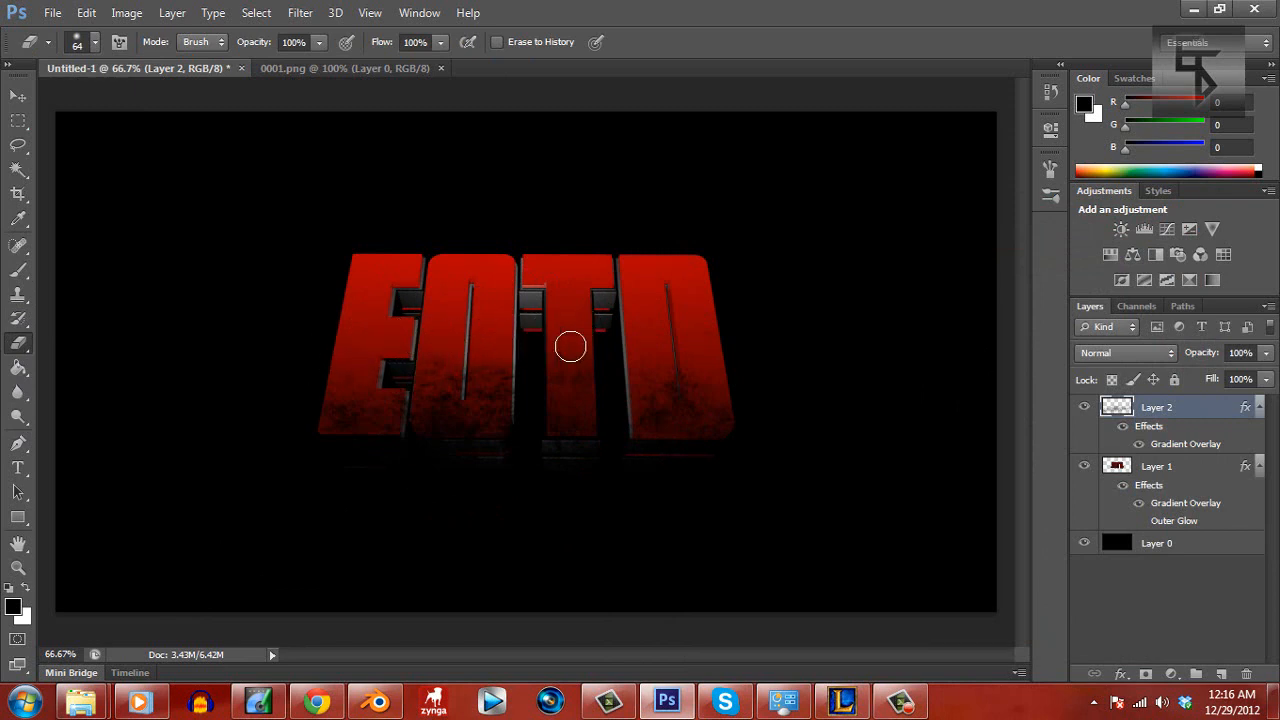
left_click(600, 282)
Repaint black grunge on the lower part of the letter E with the 696 px brush and trim it with the eraser
left_click(16, 272)
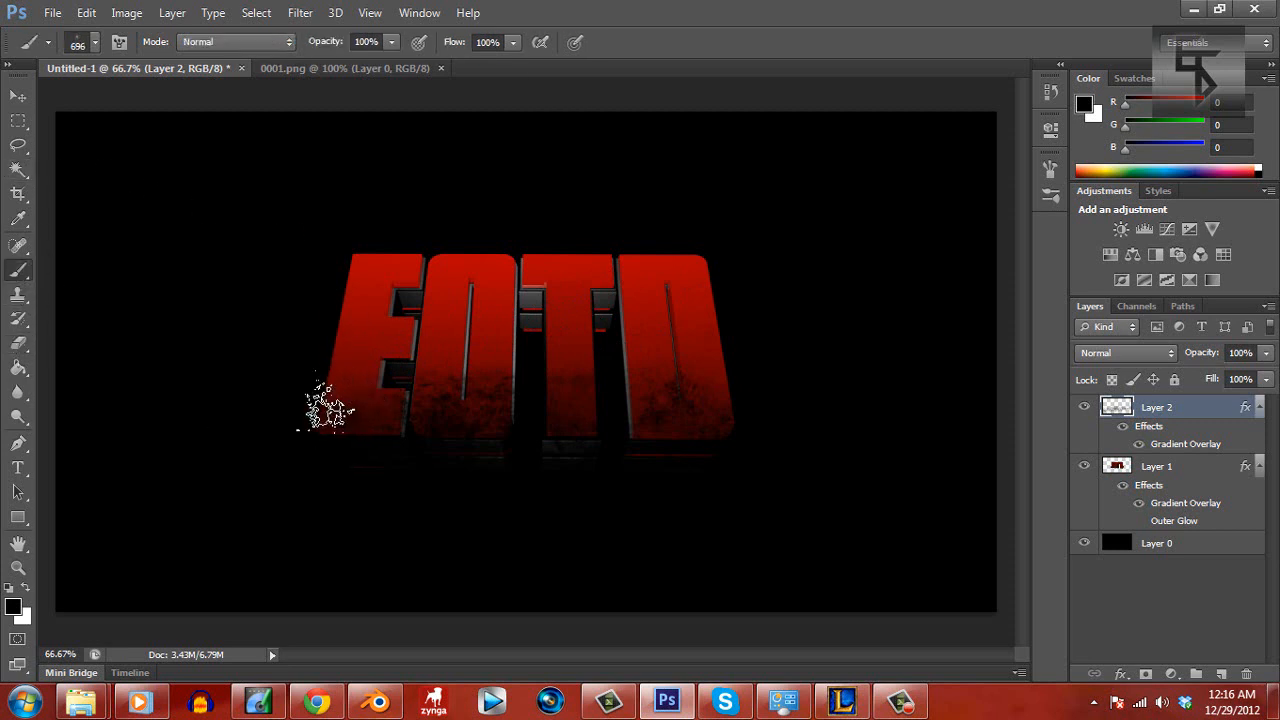
left_click(364, 368)
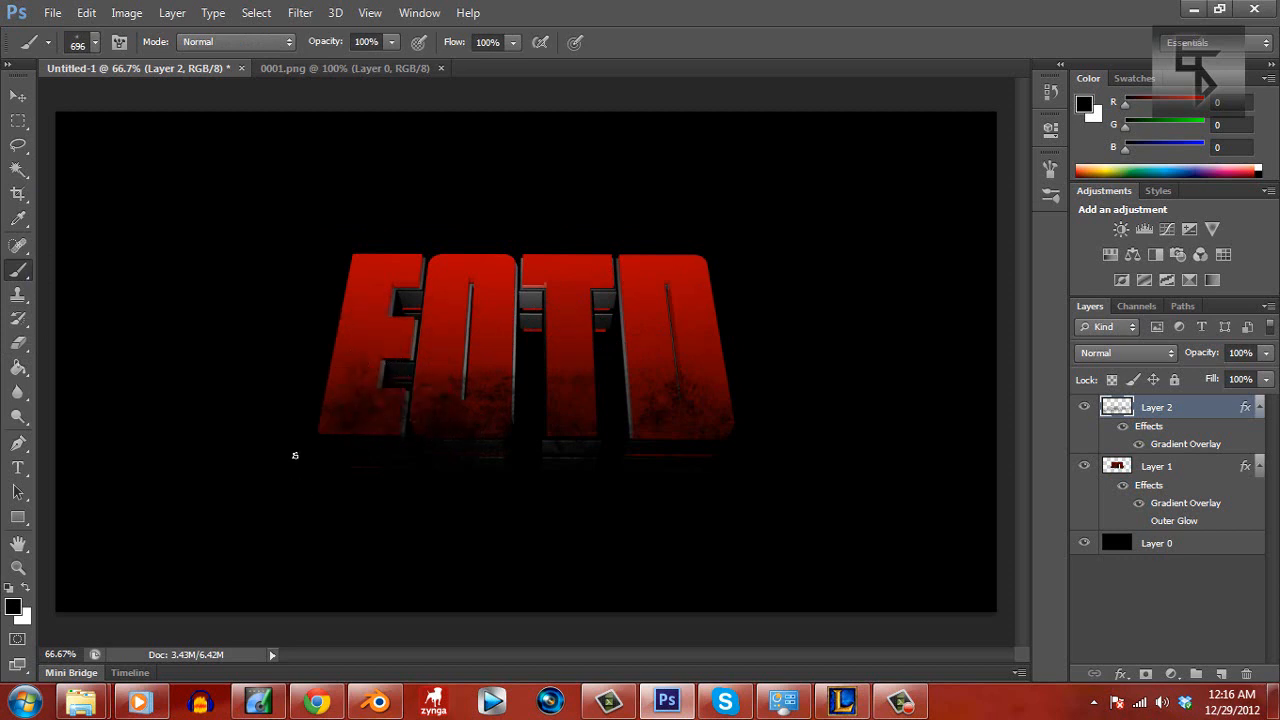
left_click(18, 342)
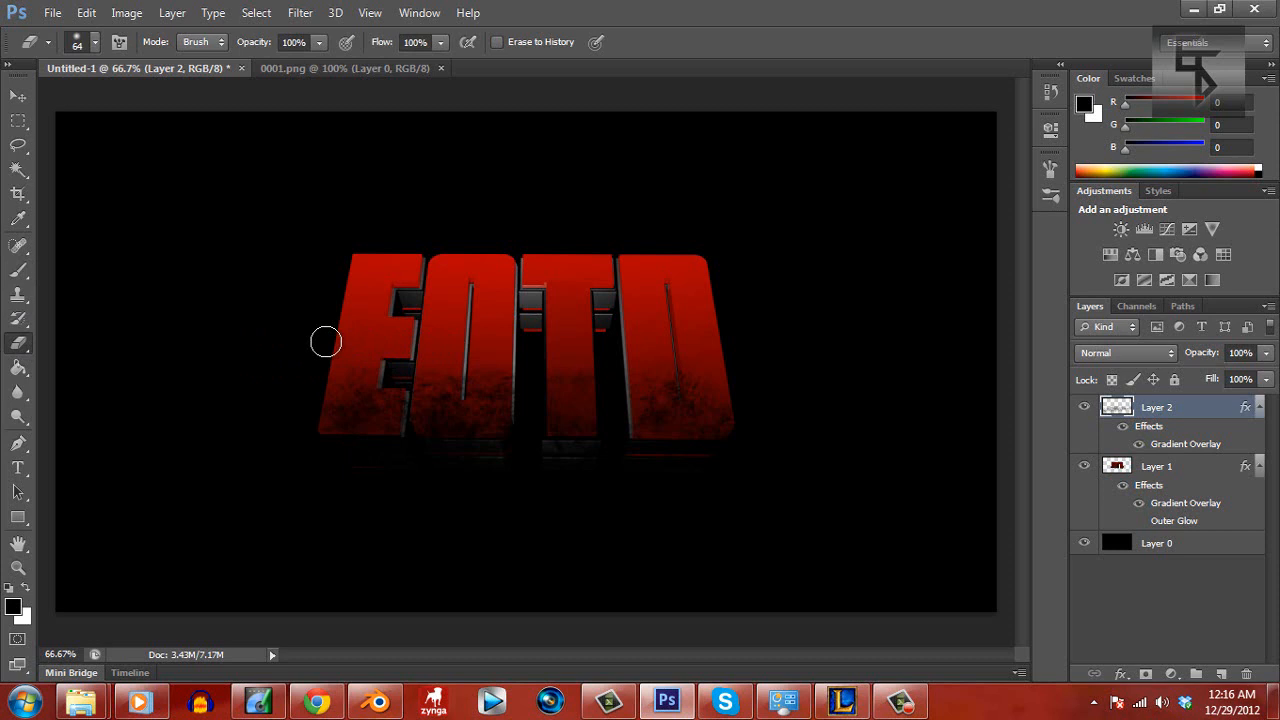
Lower the opacity of Layer 2 to 54%
left_click(1198, 464)
left_click(1198, 414)
left_click(1266, 353)
left_click_drag(1266, 381, 1249, 390)
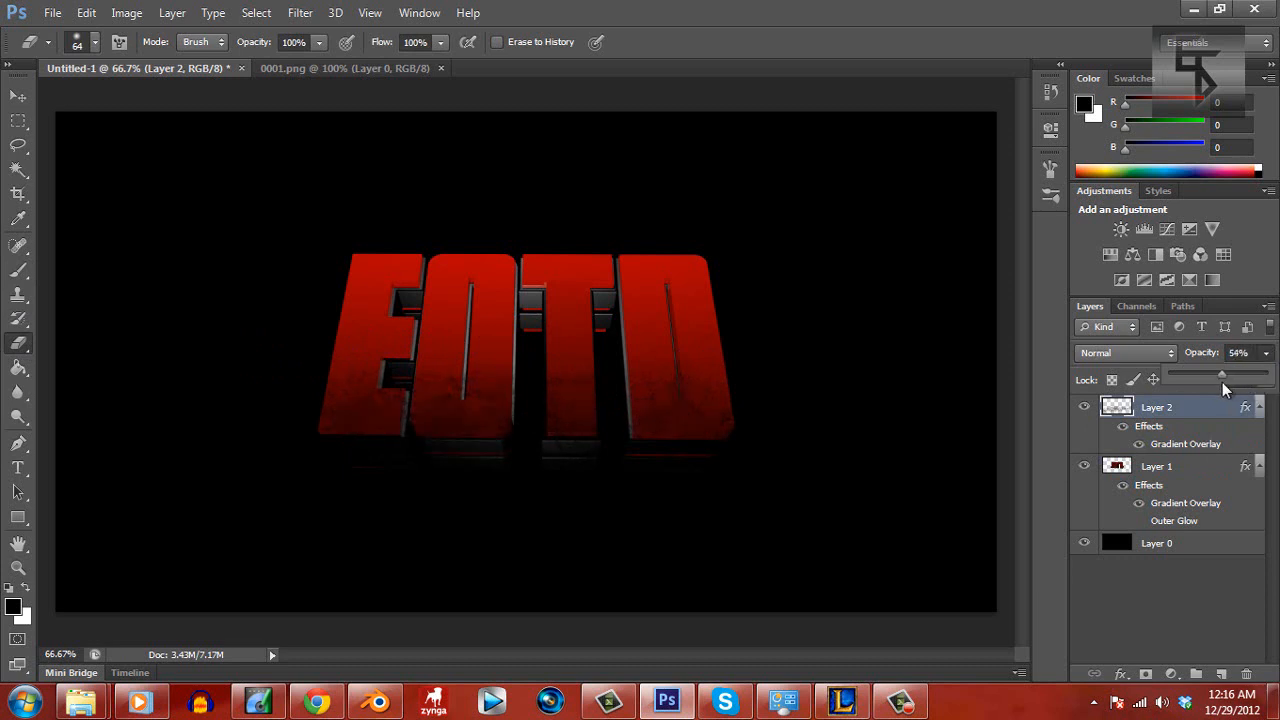
Move the grunge texture on Layer 2 up over the letter faces and set the layer's opacity to 66%
left_click(18, 96)
left_click_drag(475, 425, 475, 307)
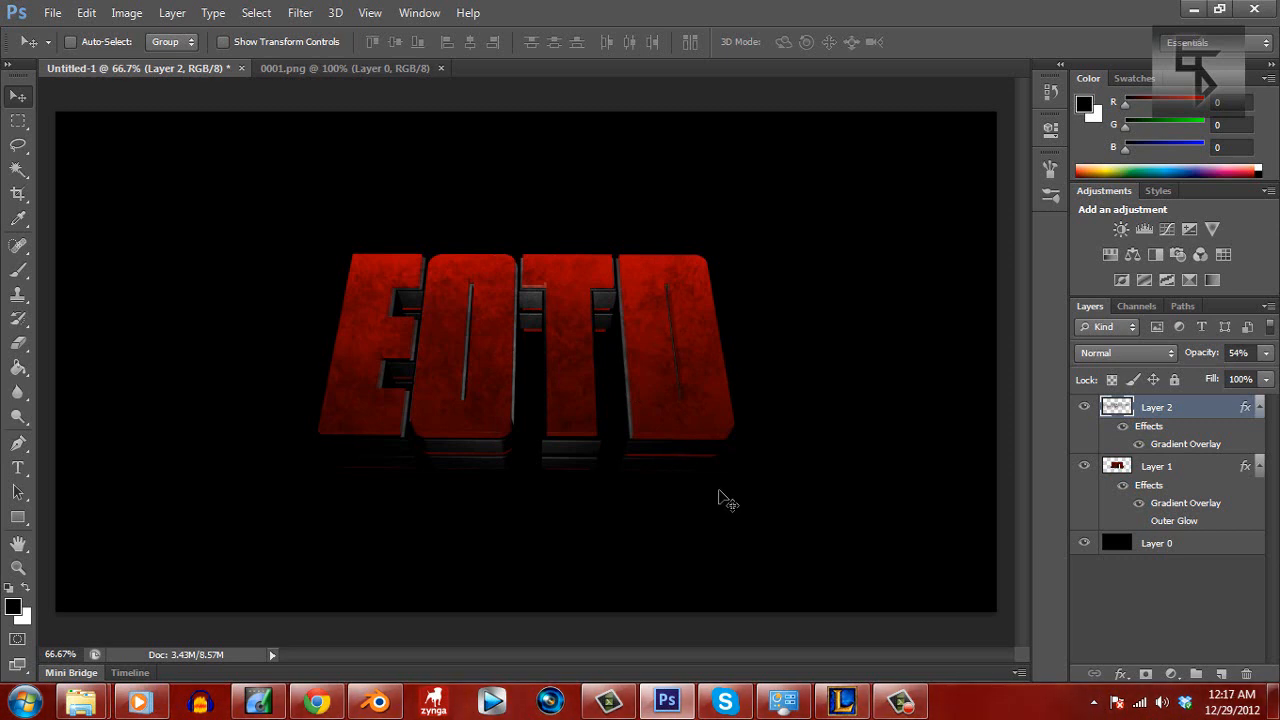
left_click(1266, 353)
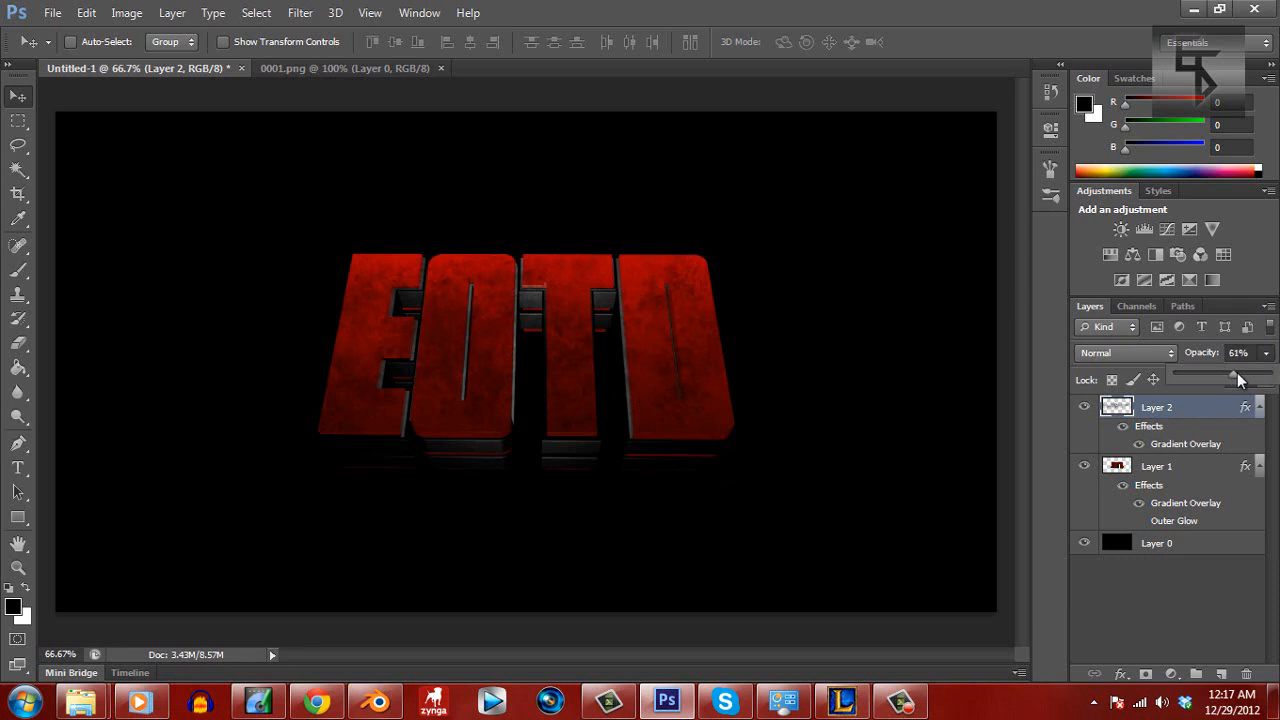
left_click(782, 421)
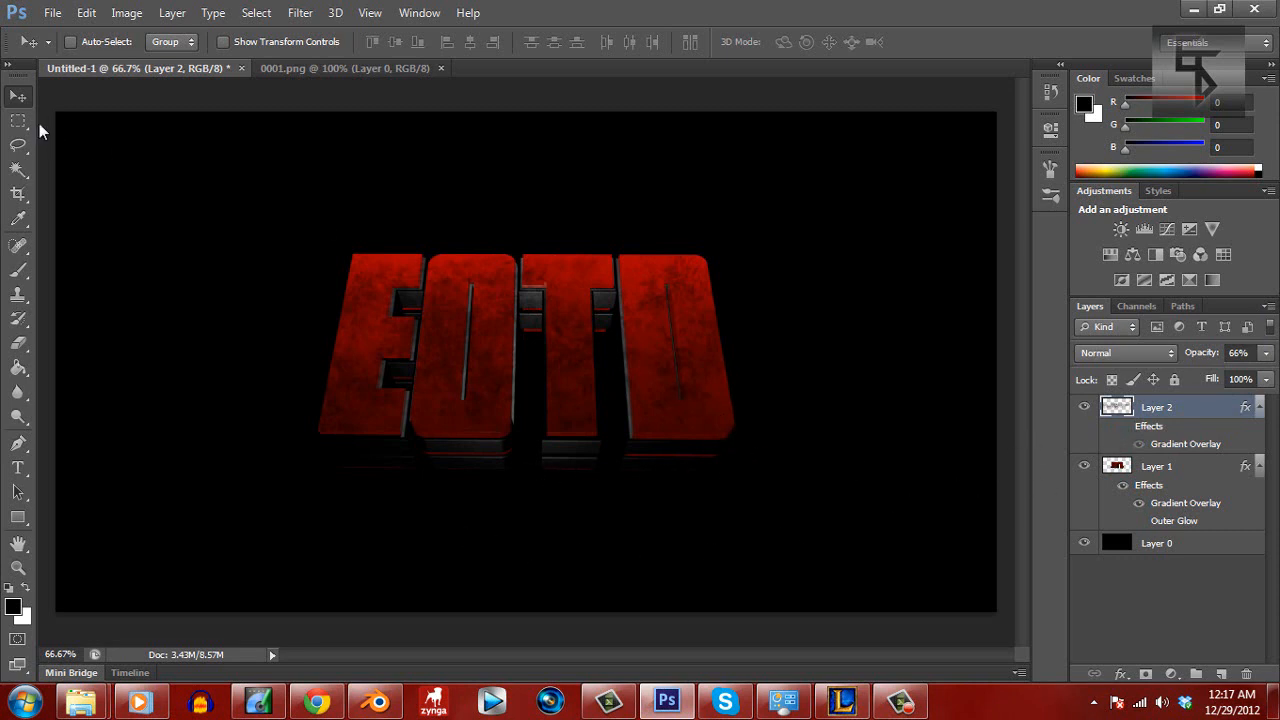
Enable an Outer Glow on Layer 1 and set its colour to dark red 980000
double_click(1201, 466)
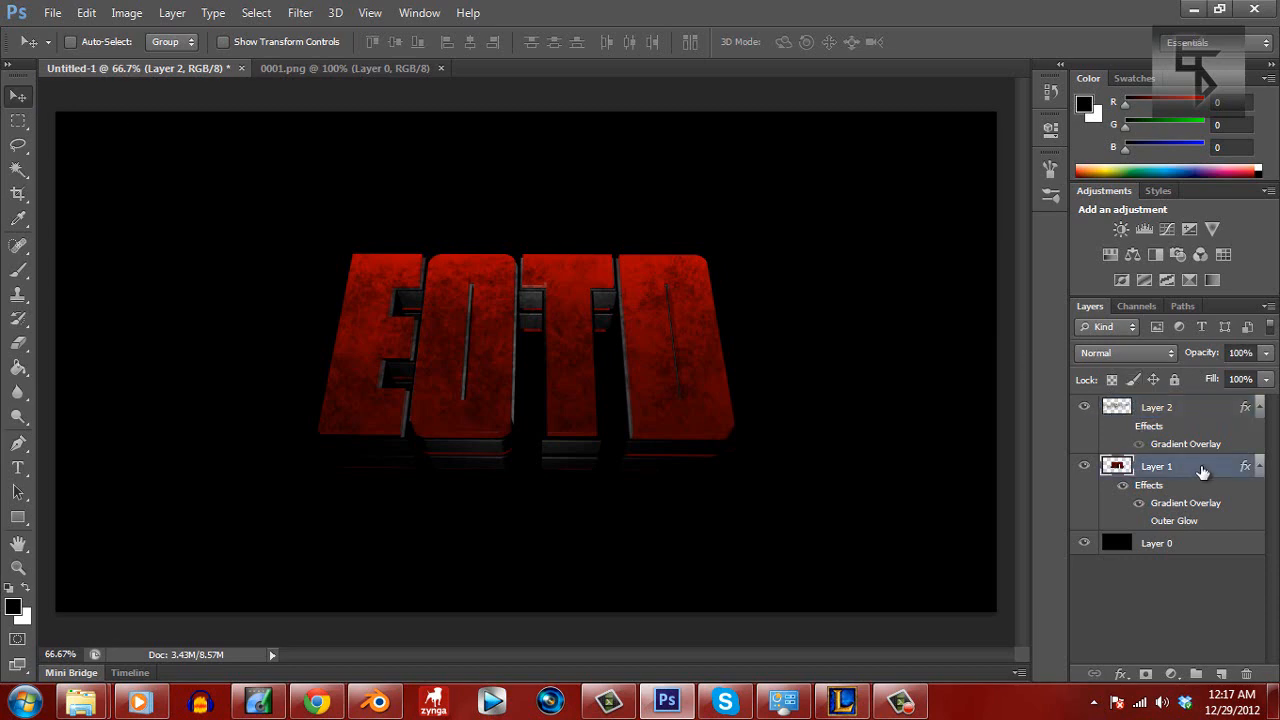
left_click(638, 498)
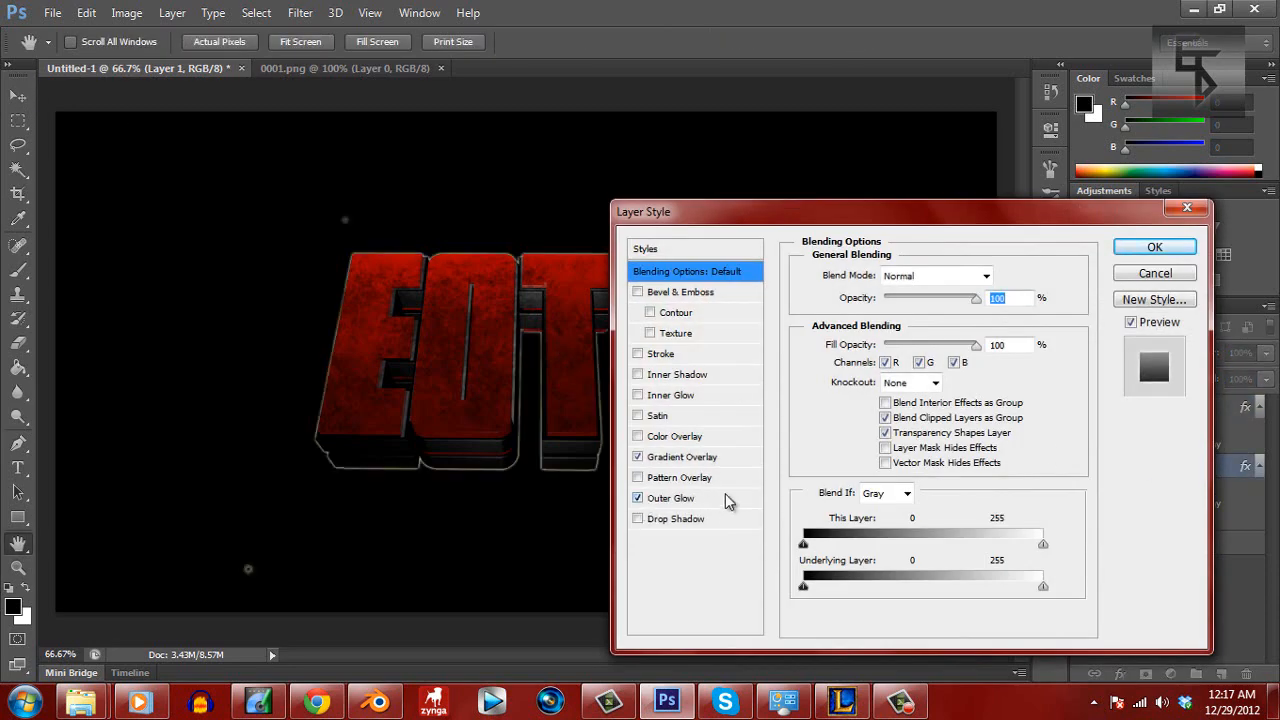
left_click(710, 498)
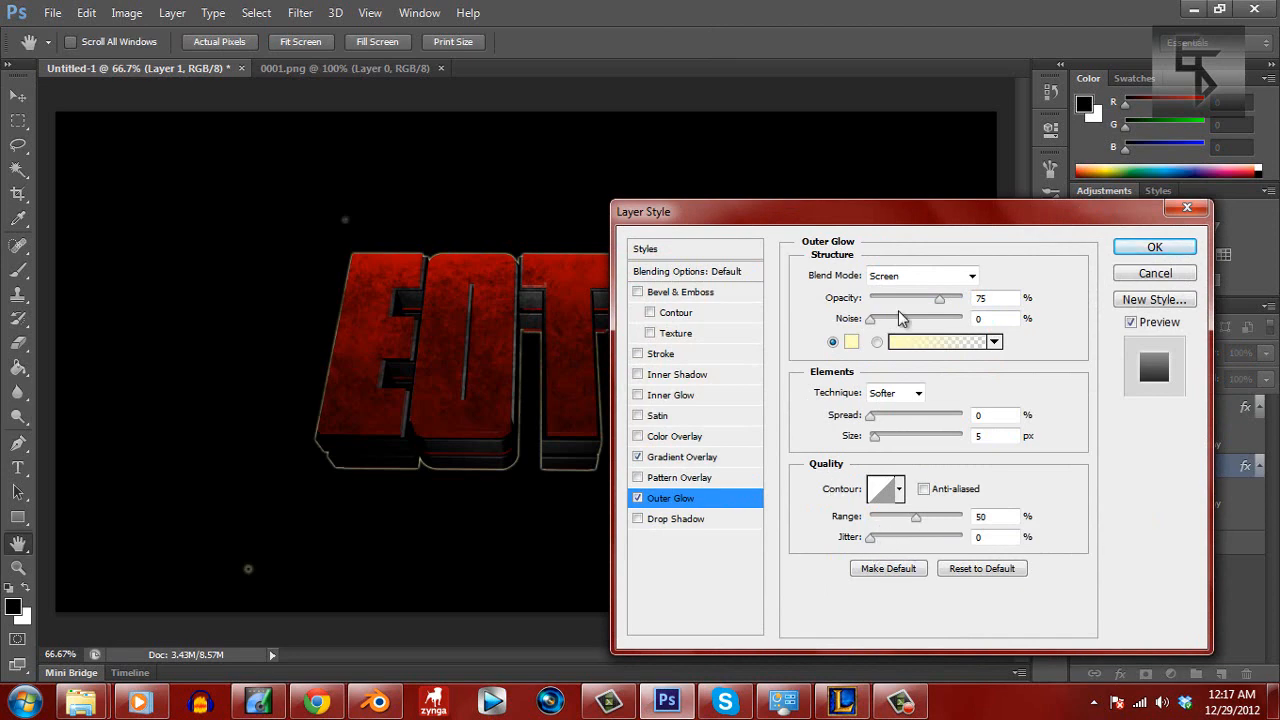
left_click(868, 274)
left_click_drag(852, 214, 782, 229)
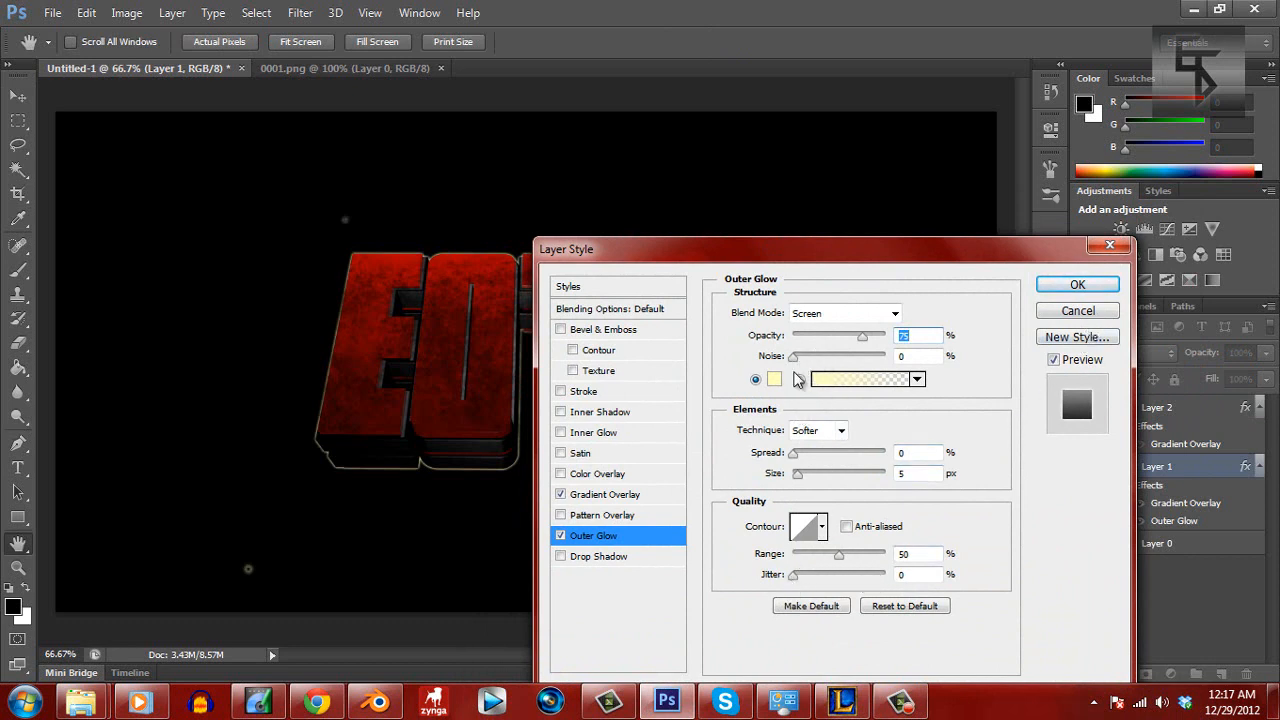
left_click(774, 380)
left_click_drag(752, 386, 411, 49)
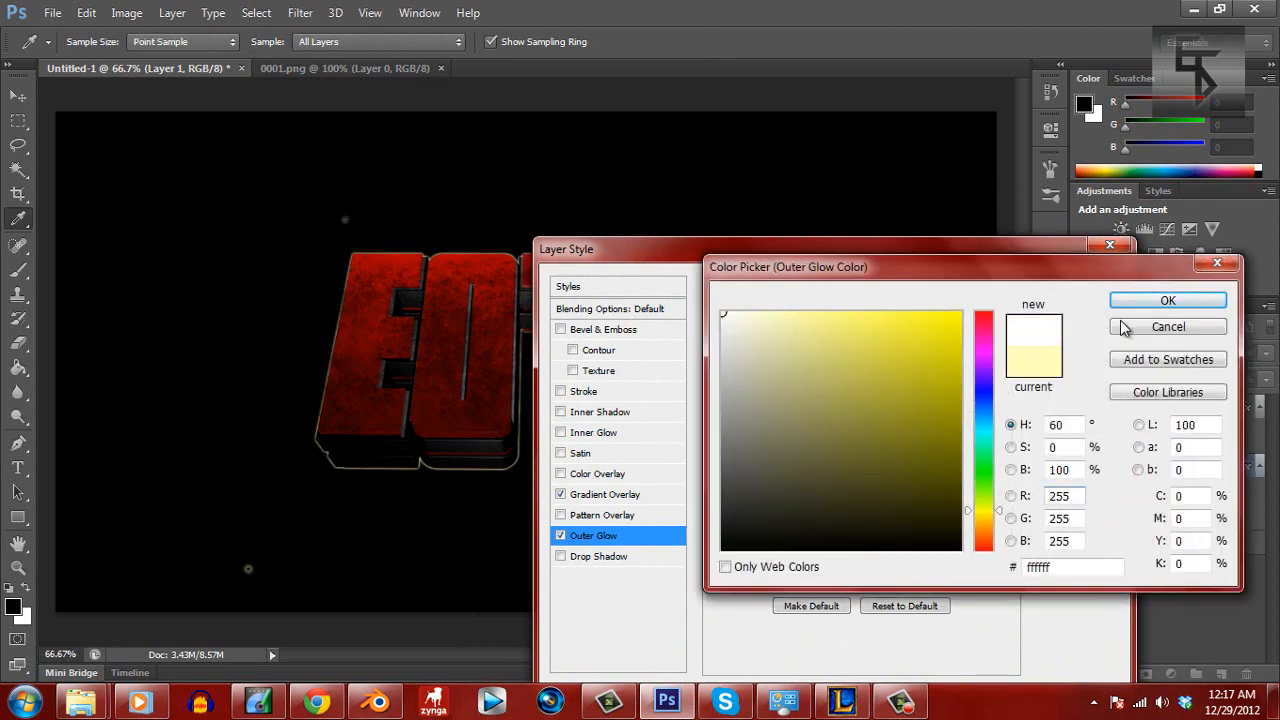
left_click_drag(983, 336, 993, 309)
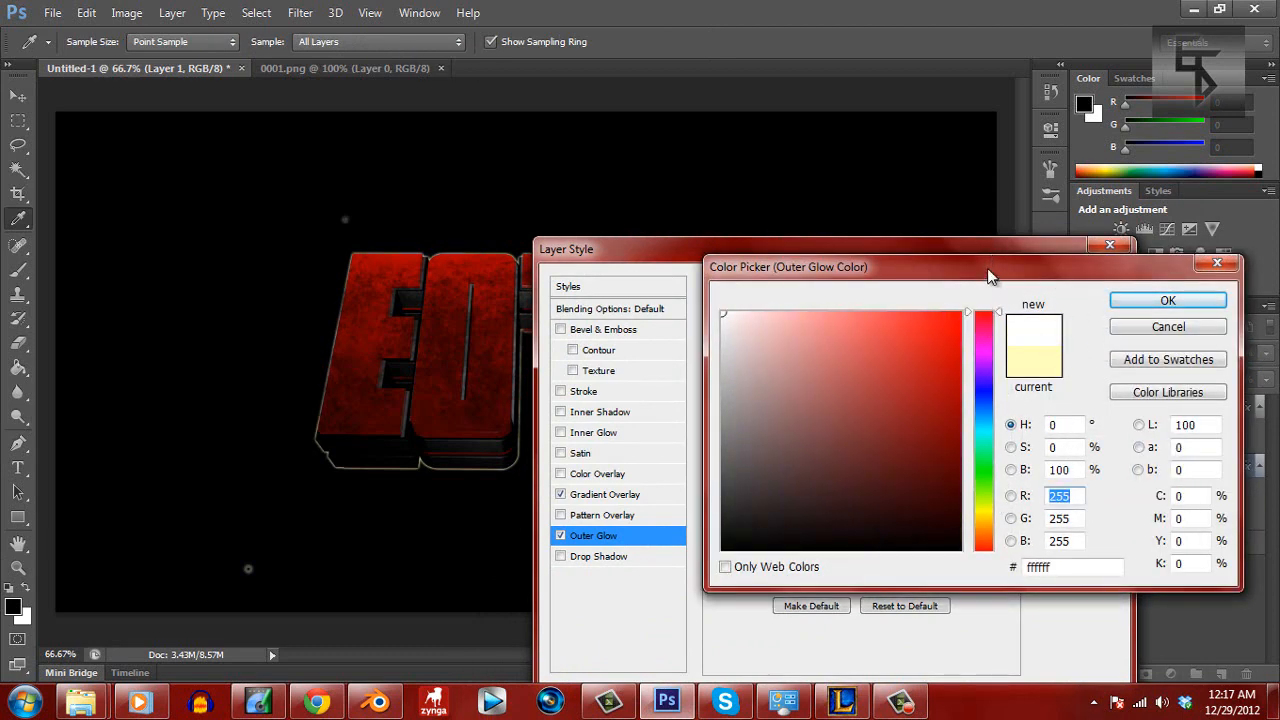
mouse_move(886, 371)
left_mouse_down()
mouse_move(963, 343)
mouse_move(960, 408)
left_mouse_up()
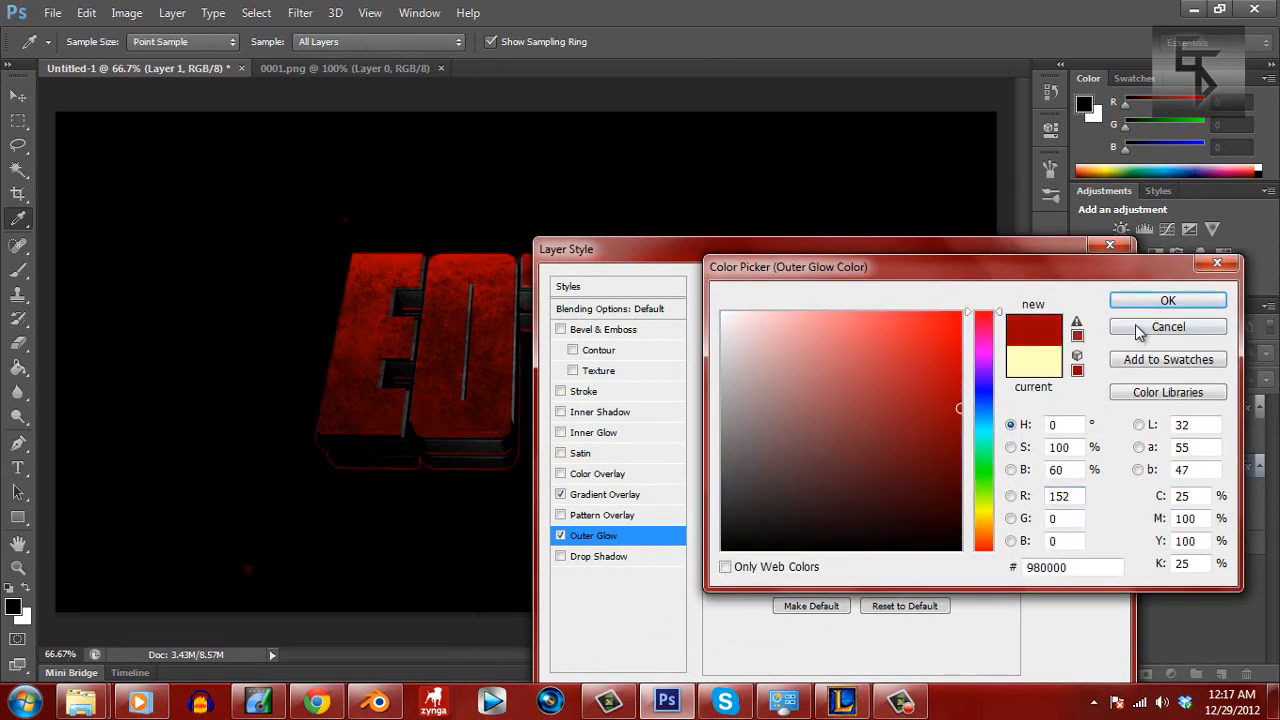
left_click(1156, 306)
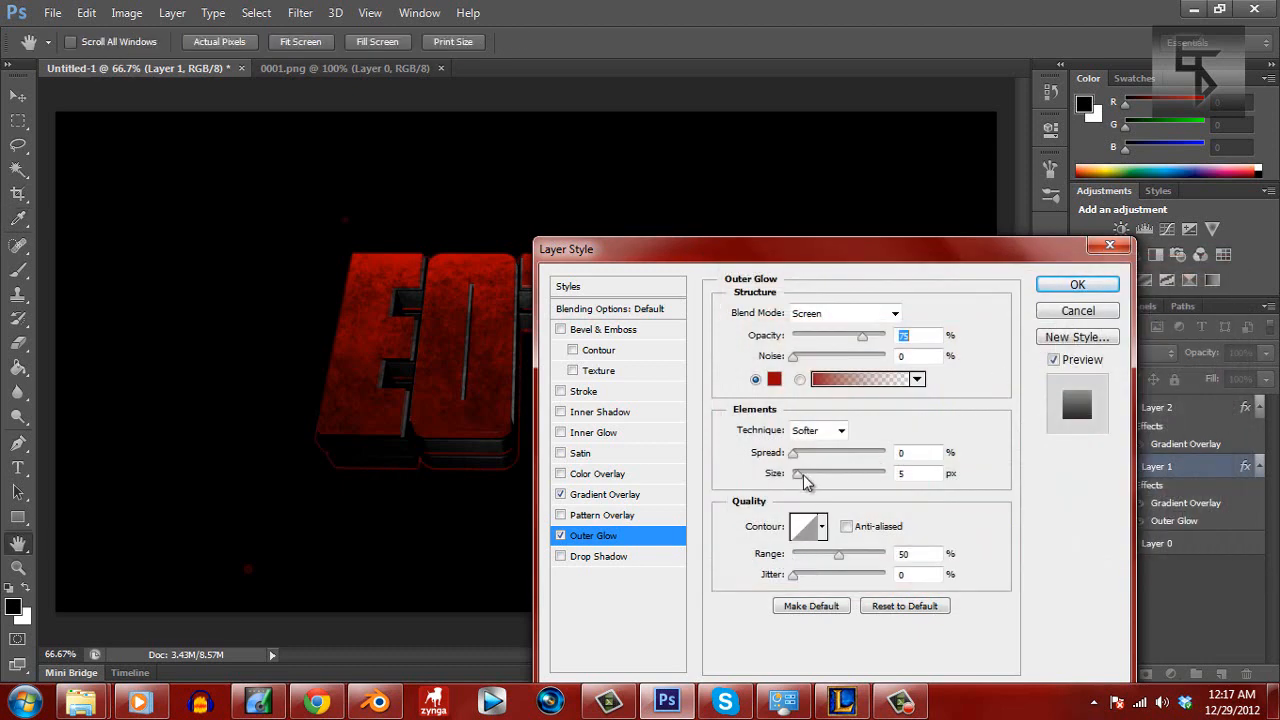
Set Layer 1's Outer Glow to 100% spread and a size of 6 px
left_click_drag(798, 474, 935, 465)
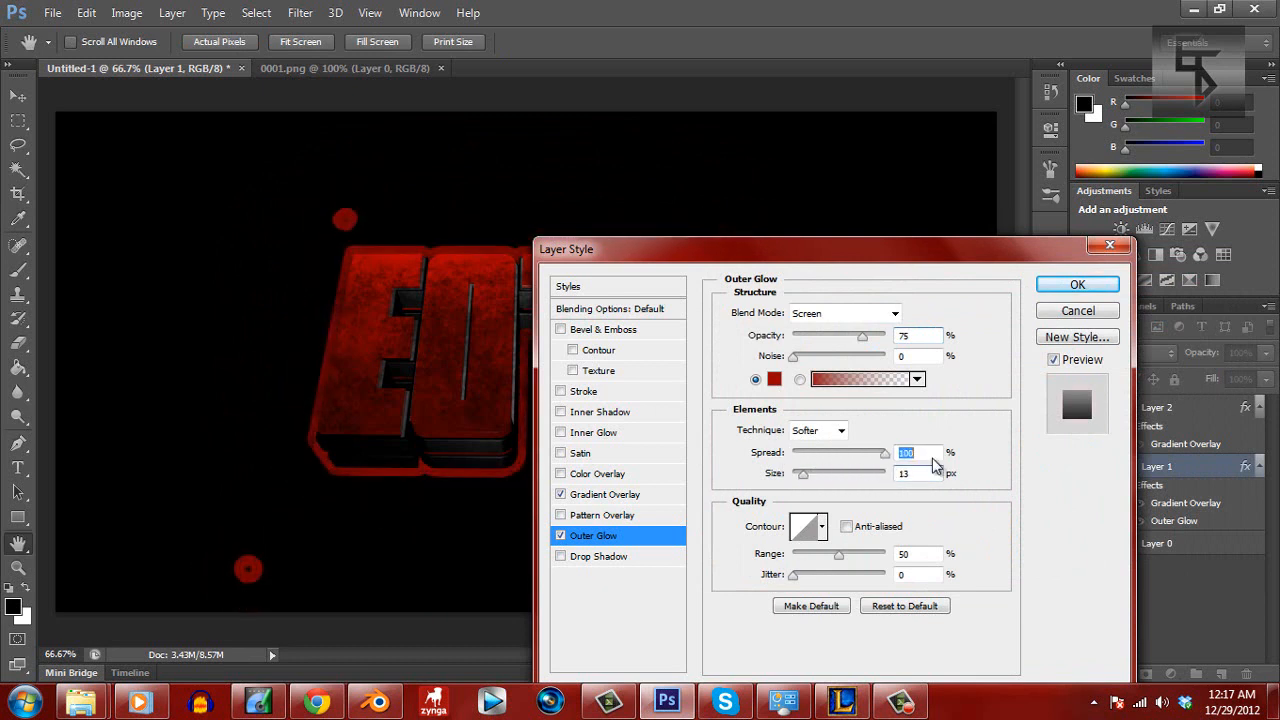
left_click(1074, 286)
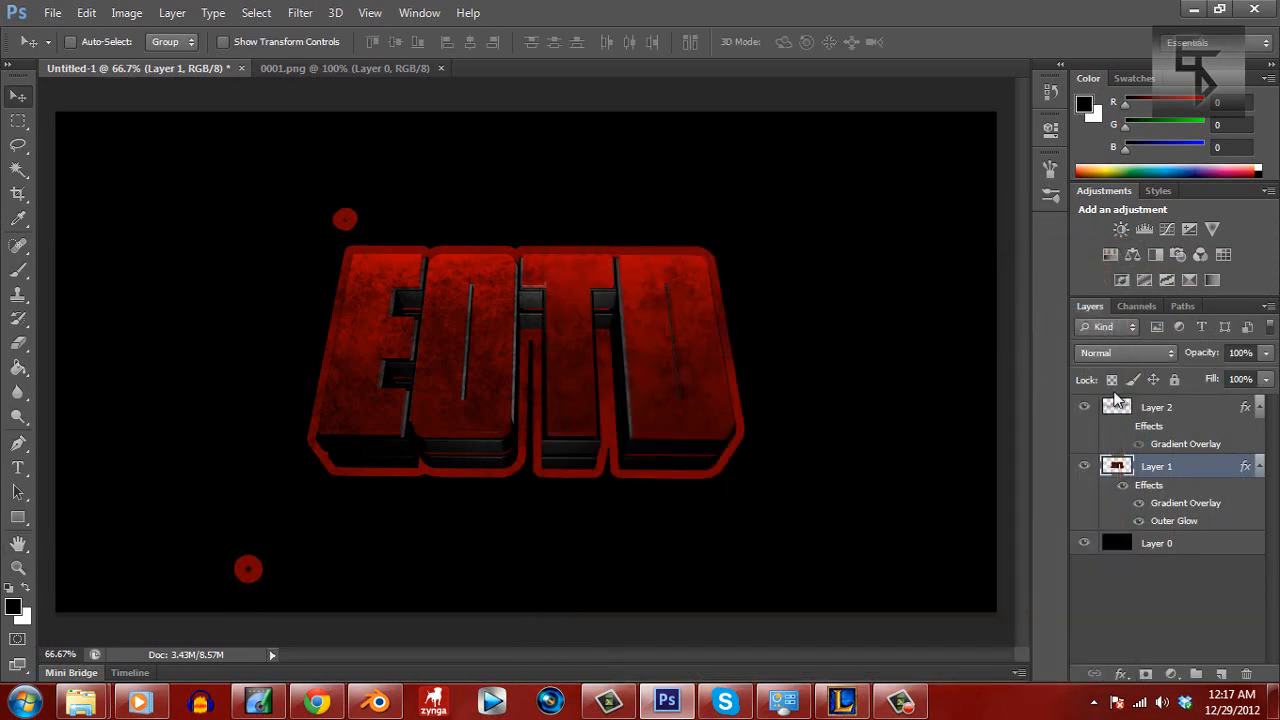
double_click(1188, 471)
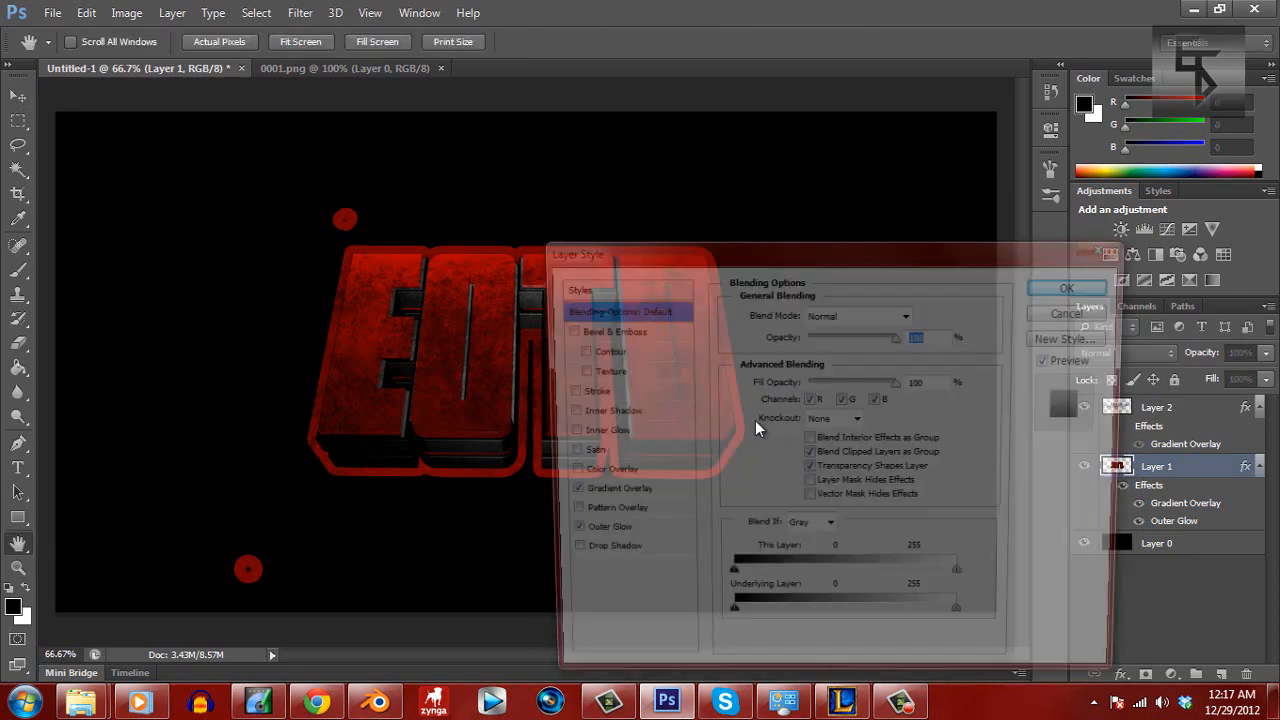
left_click(620, 536)
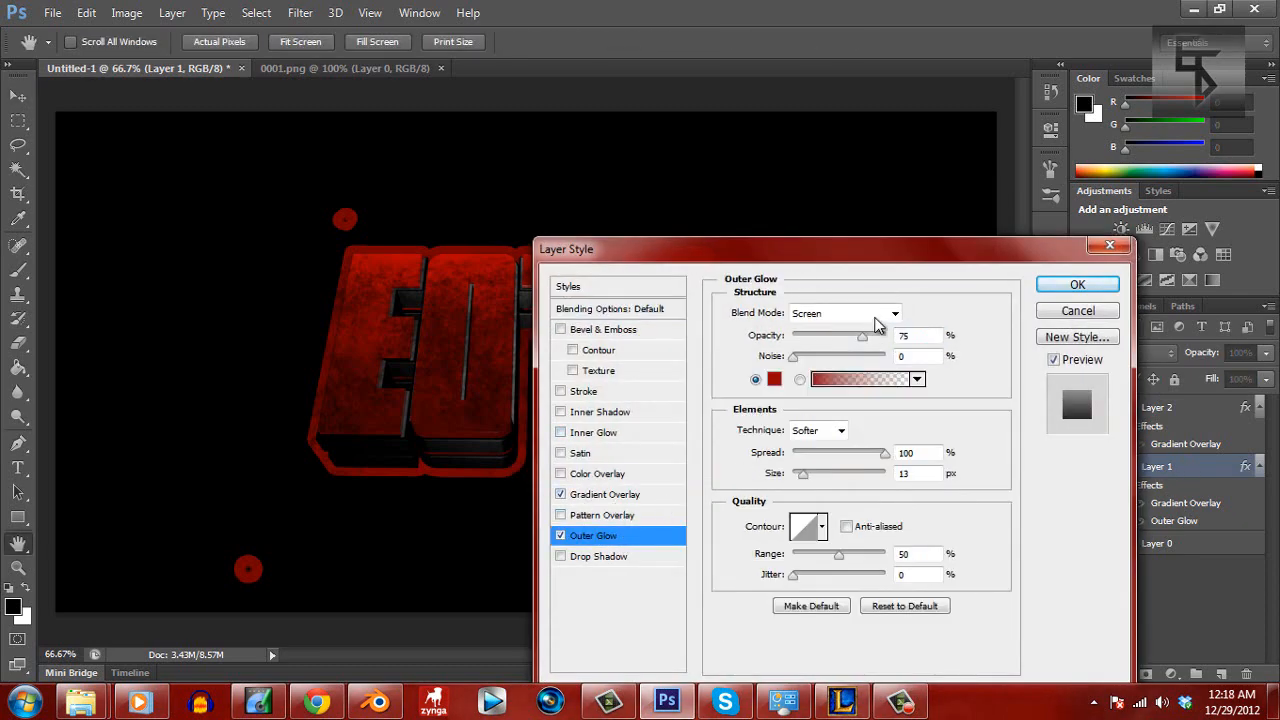
left_click(804, 475)
left_click_drag(806, 483, 799, 485)
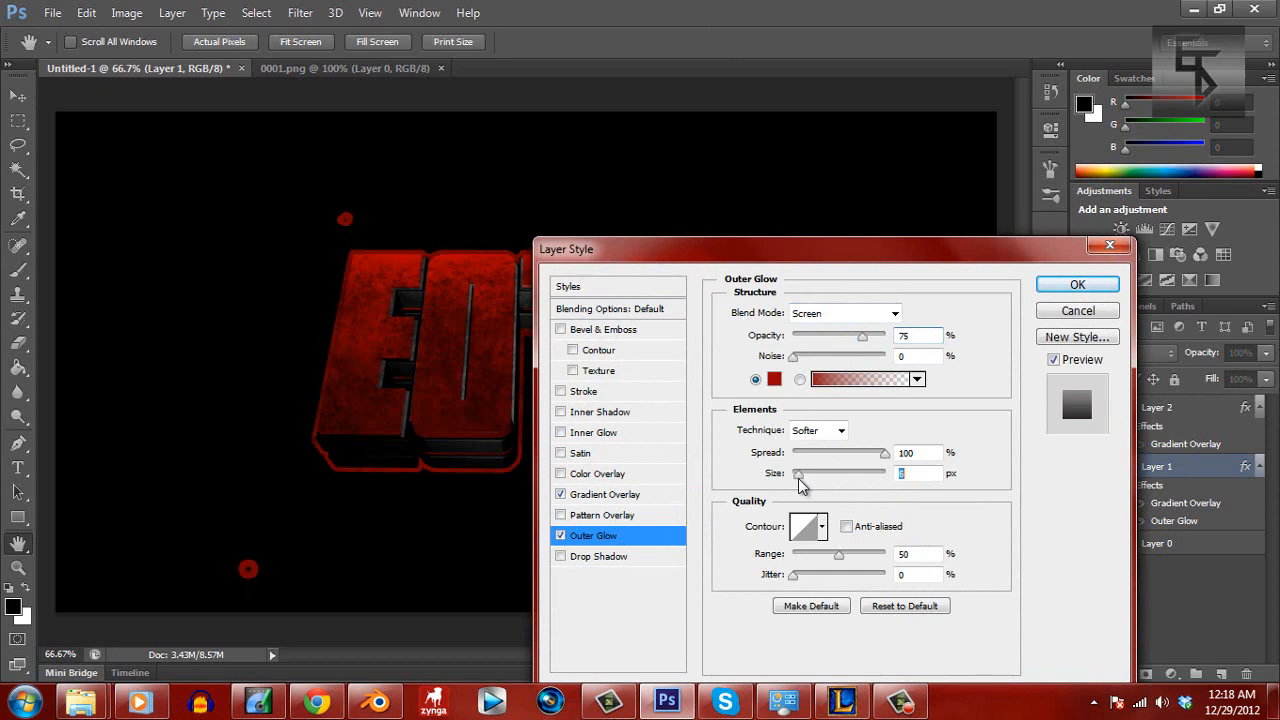
left_click(1072, 285)
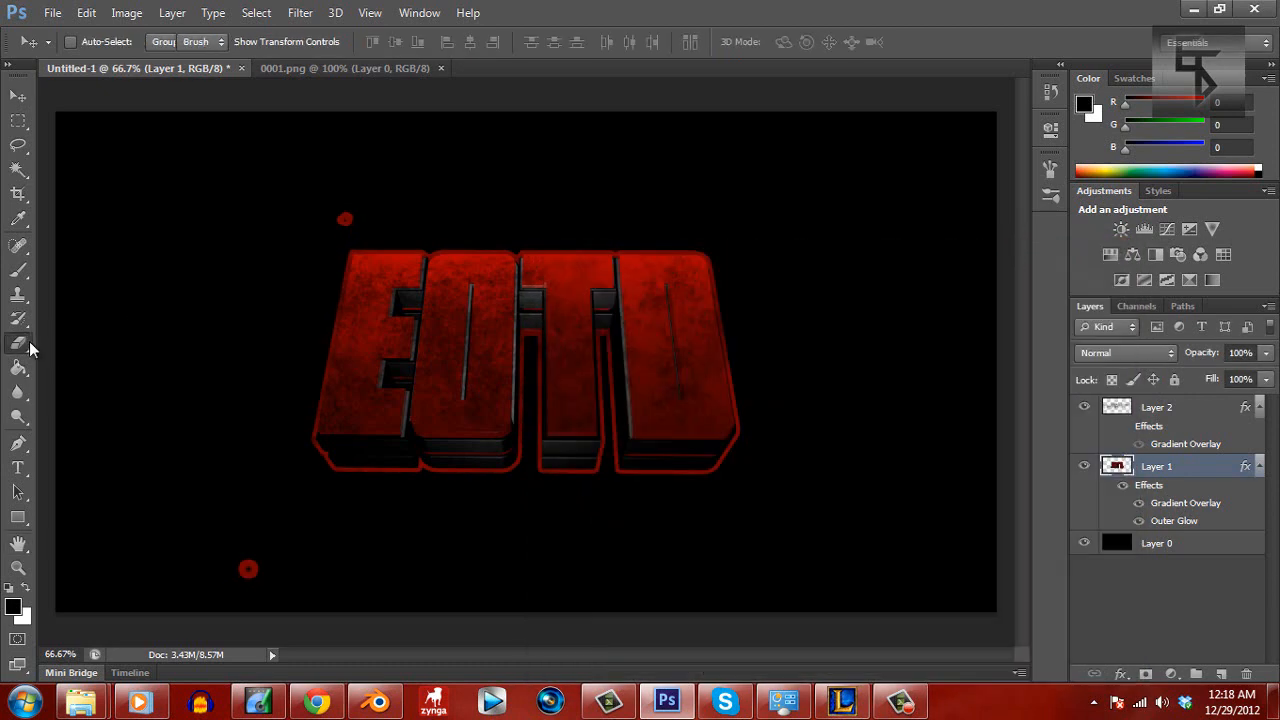
Erase the two stray glowing dots above and below the letter E on Layer 1
left_click(19, 344)
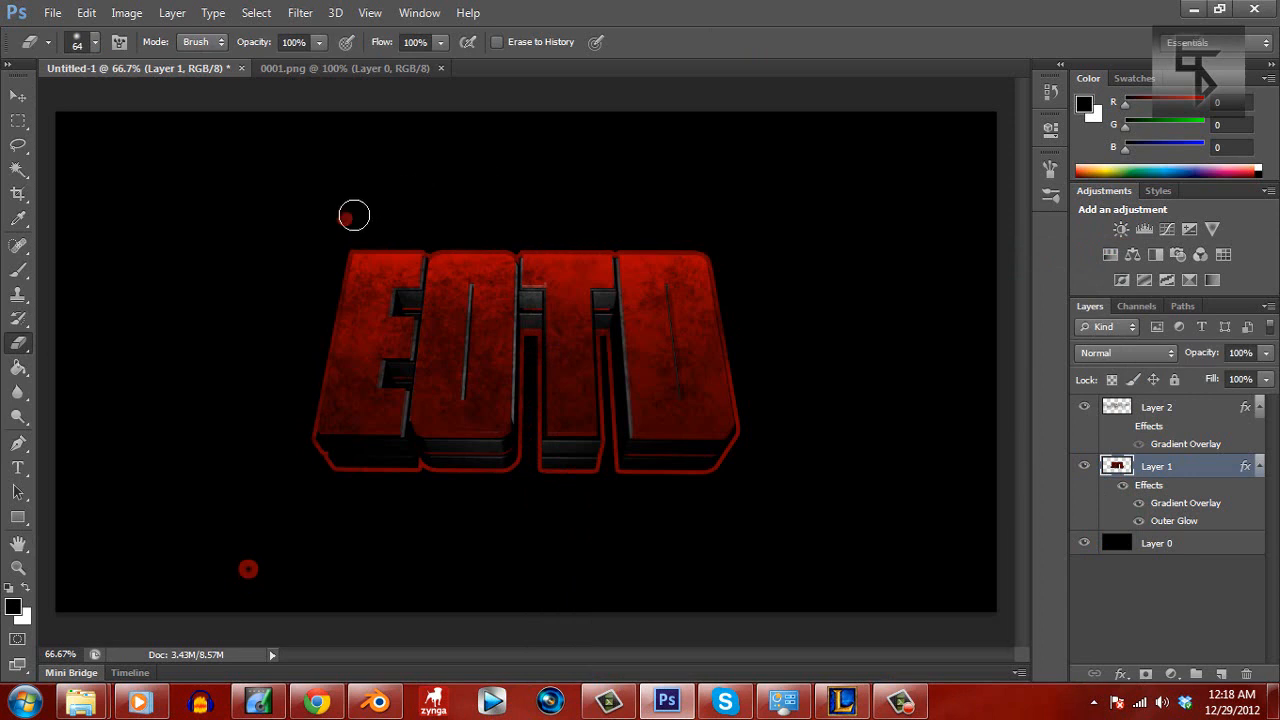
left_click(245, 570)
left_click(24, 95)
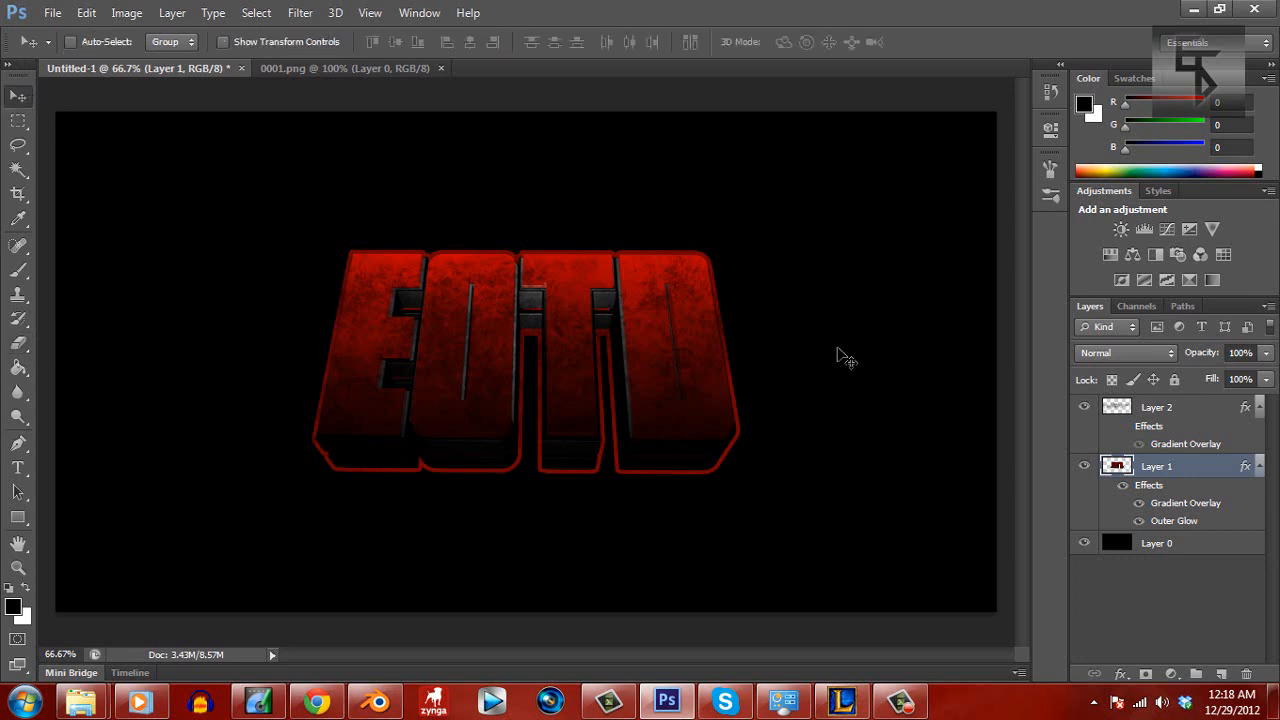
Review the Outer Glow settings of Layer 1
double_click(1193, 469)
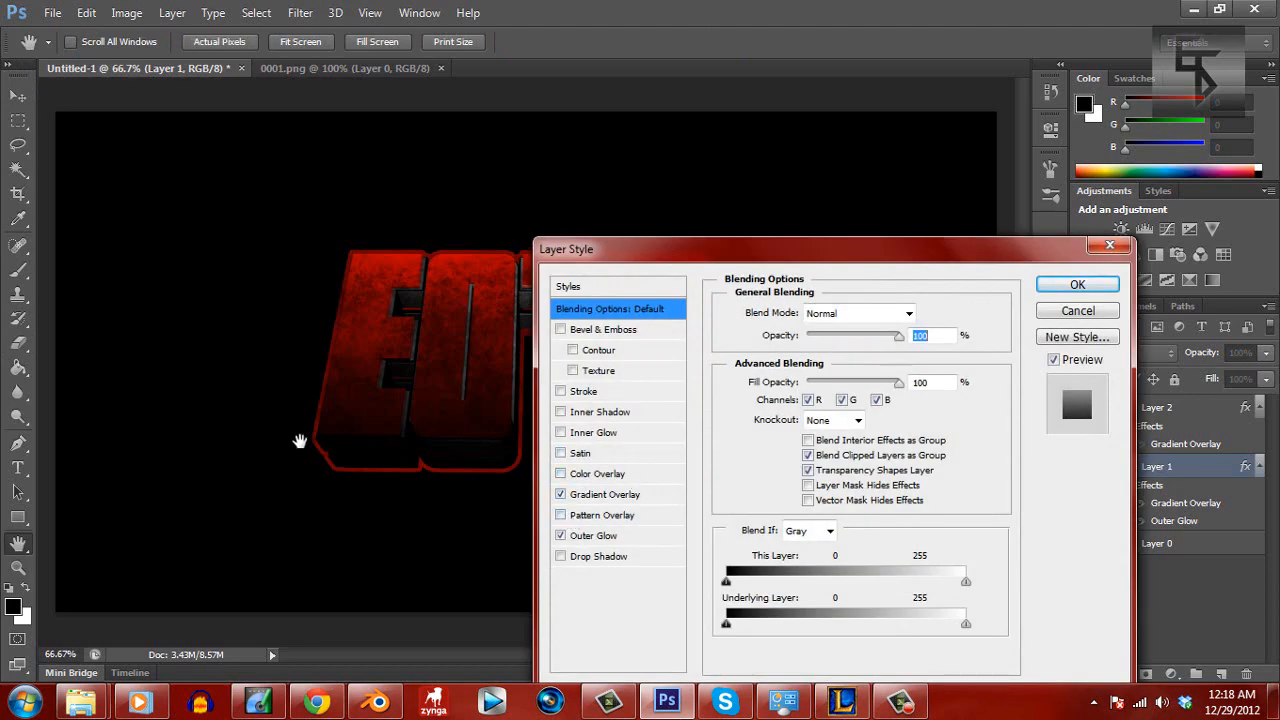
left_click(638, 537)
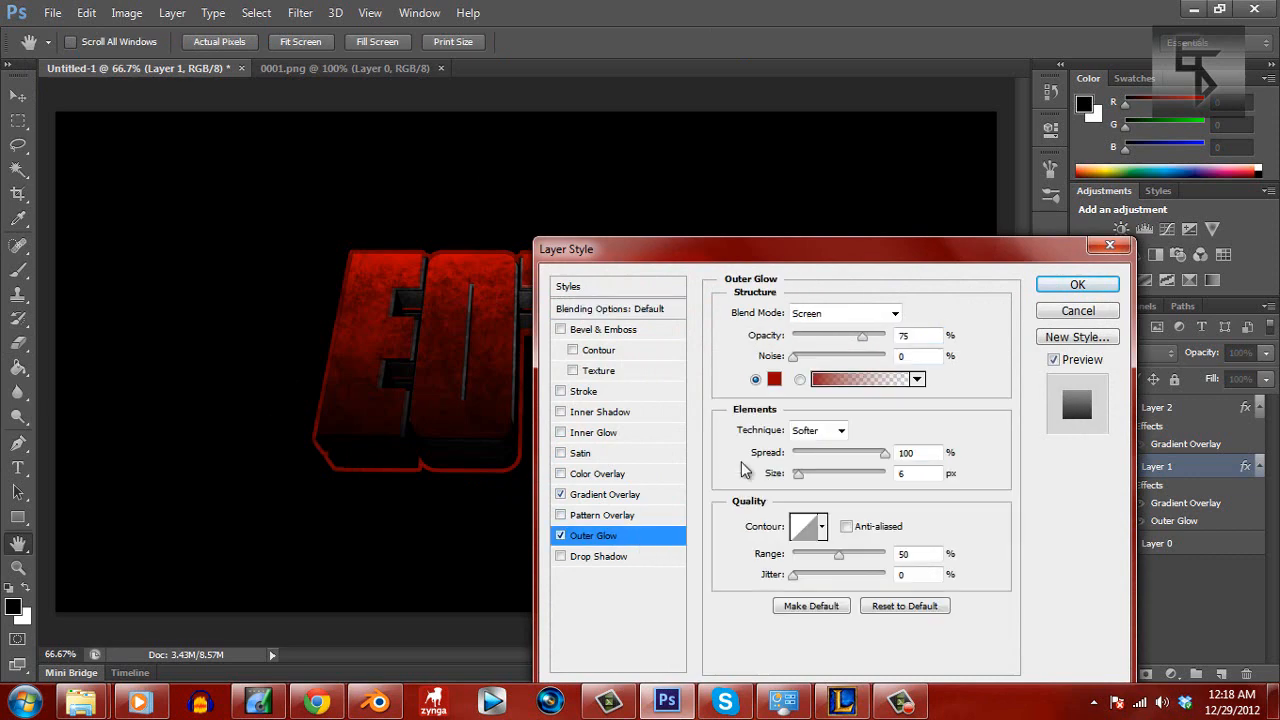
left_click(1050, 286)
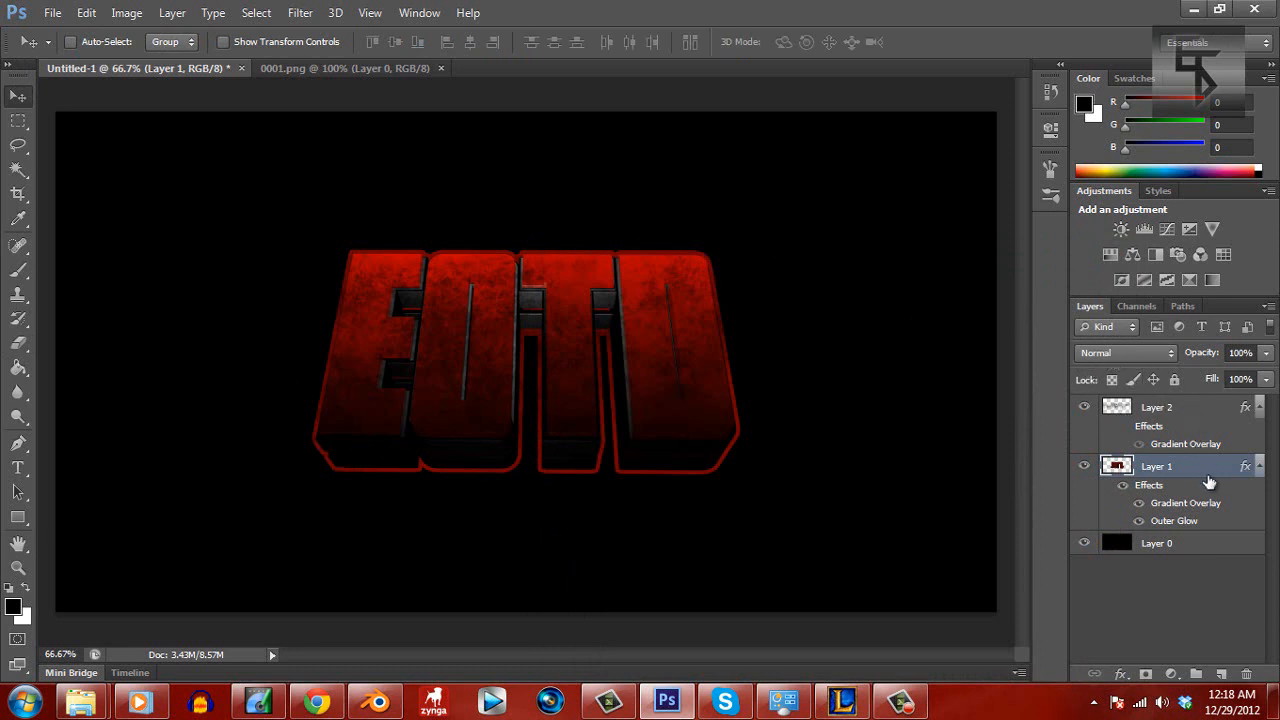
Add a Stroke effect to Layer 1 alongside its Gradient Overlay and Outer Glow
double_click(1185, 475)
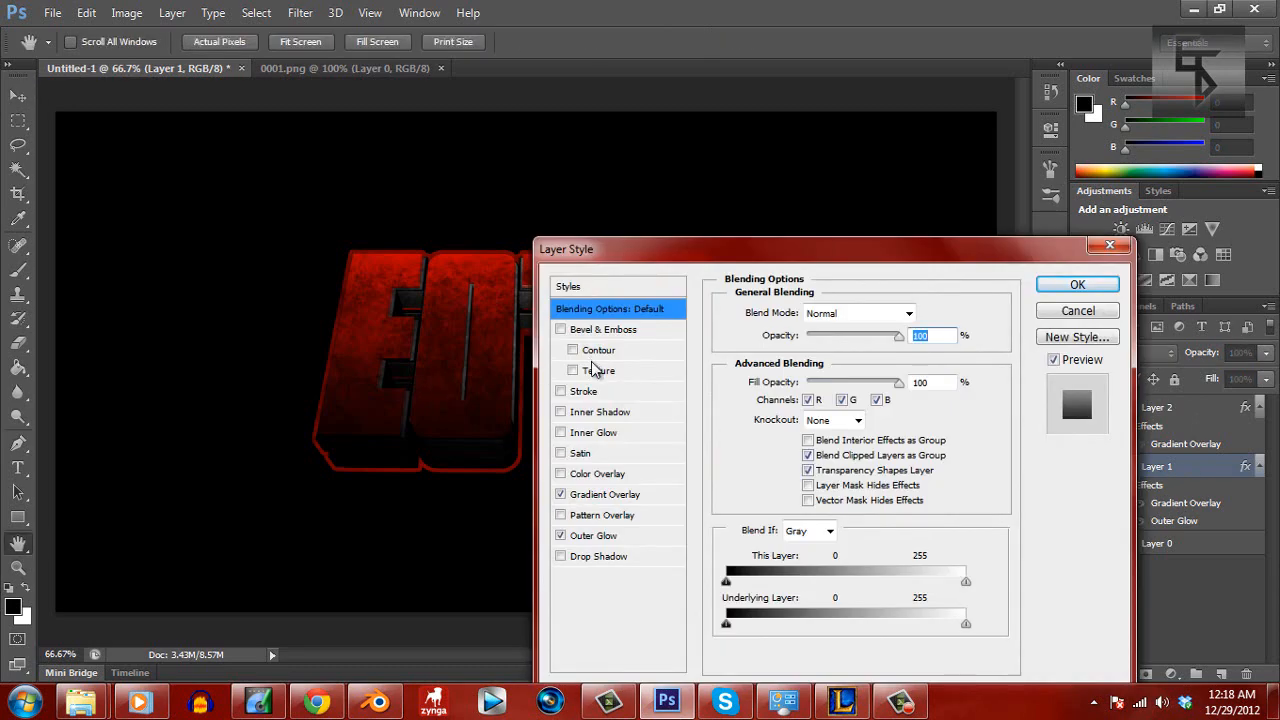
left_click_drag(682, 249, 532, 144)
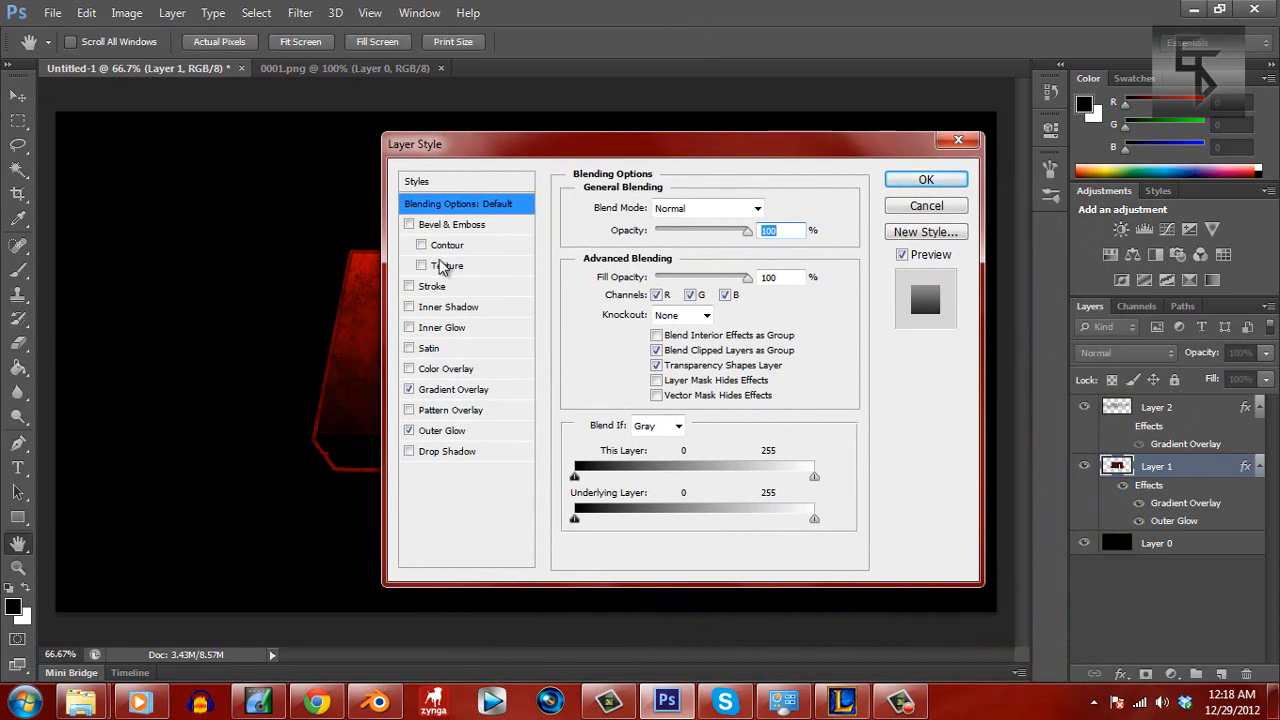
left_click(409, 287)
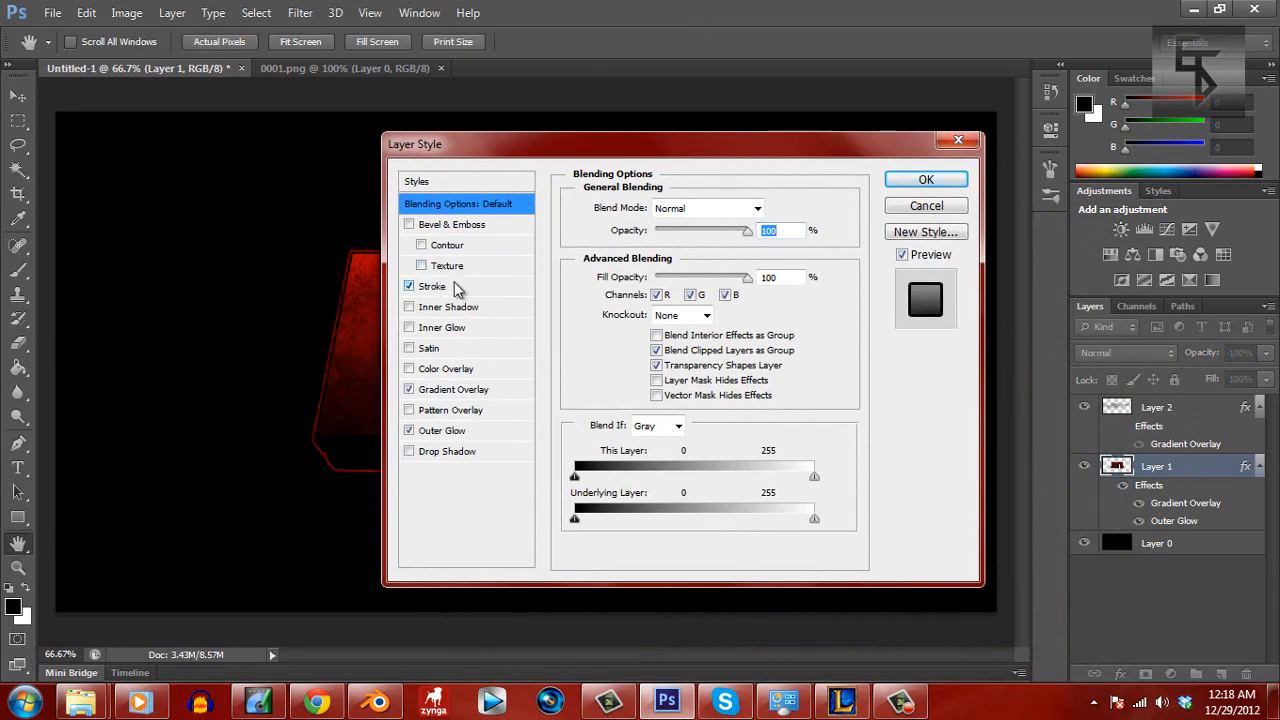
left_click(926, 181)
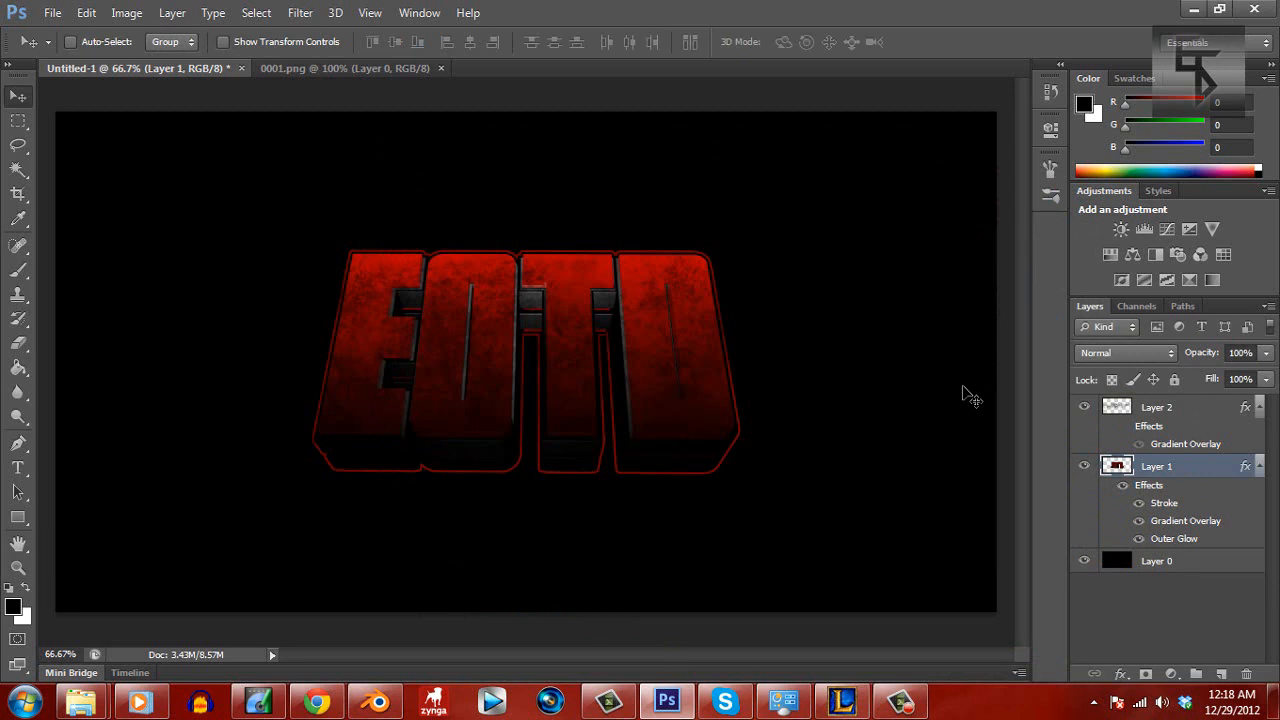
left_click(903, 700)
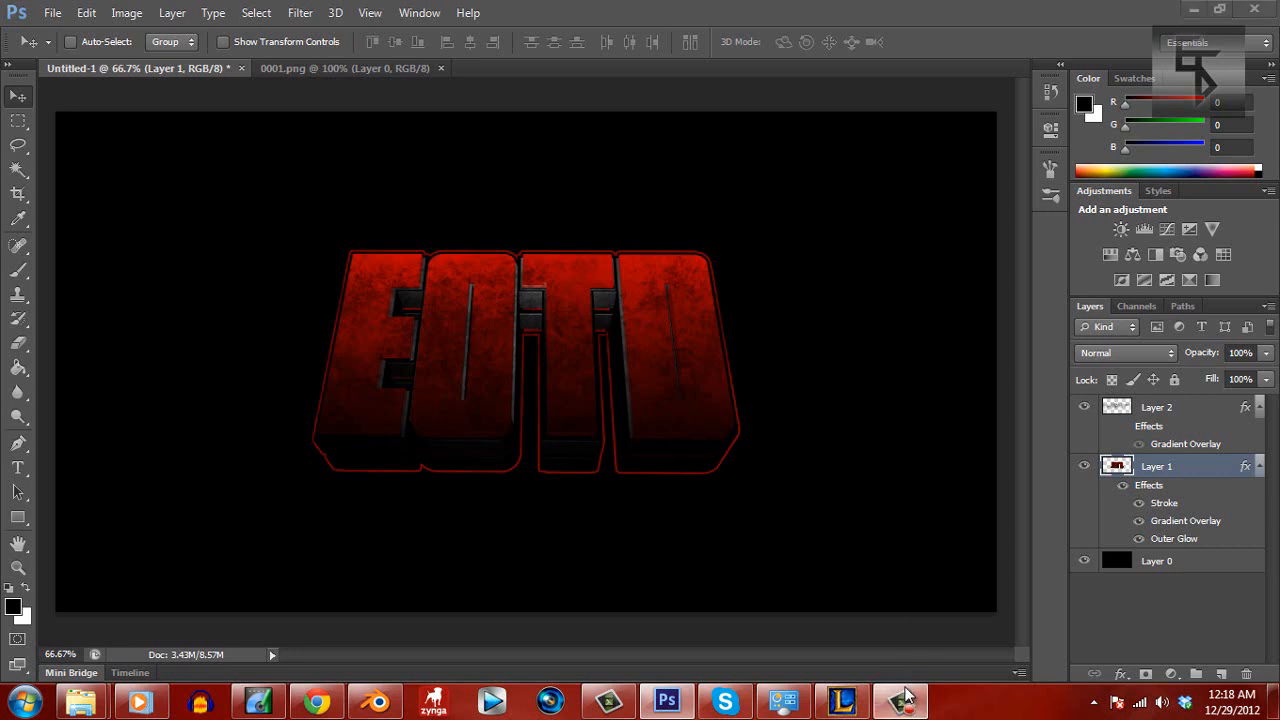